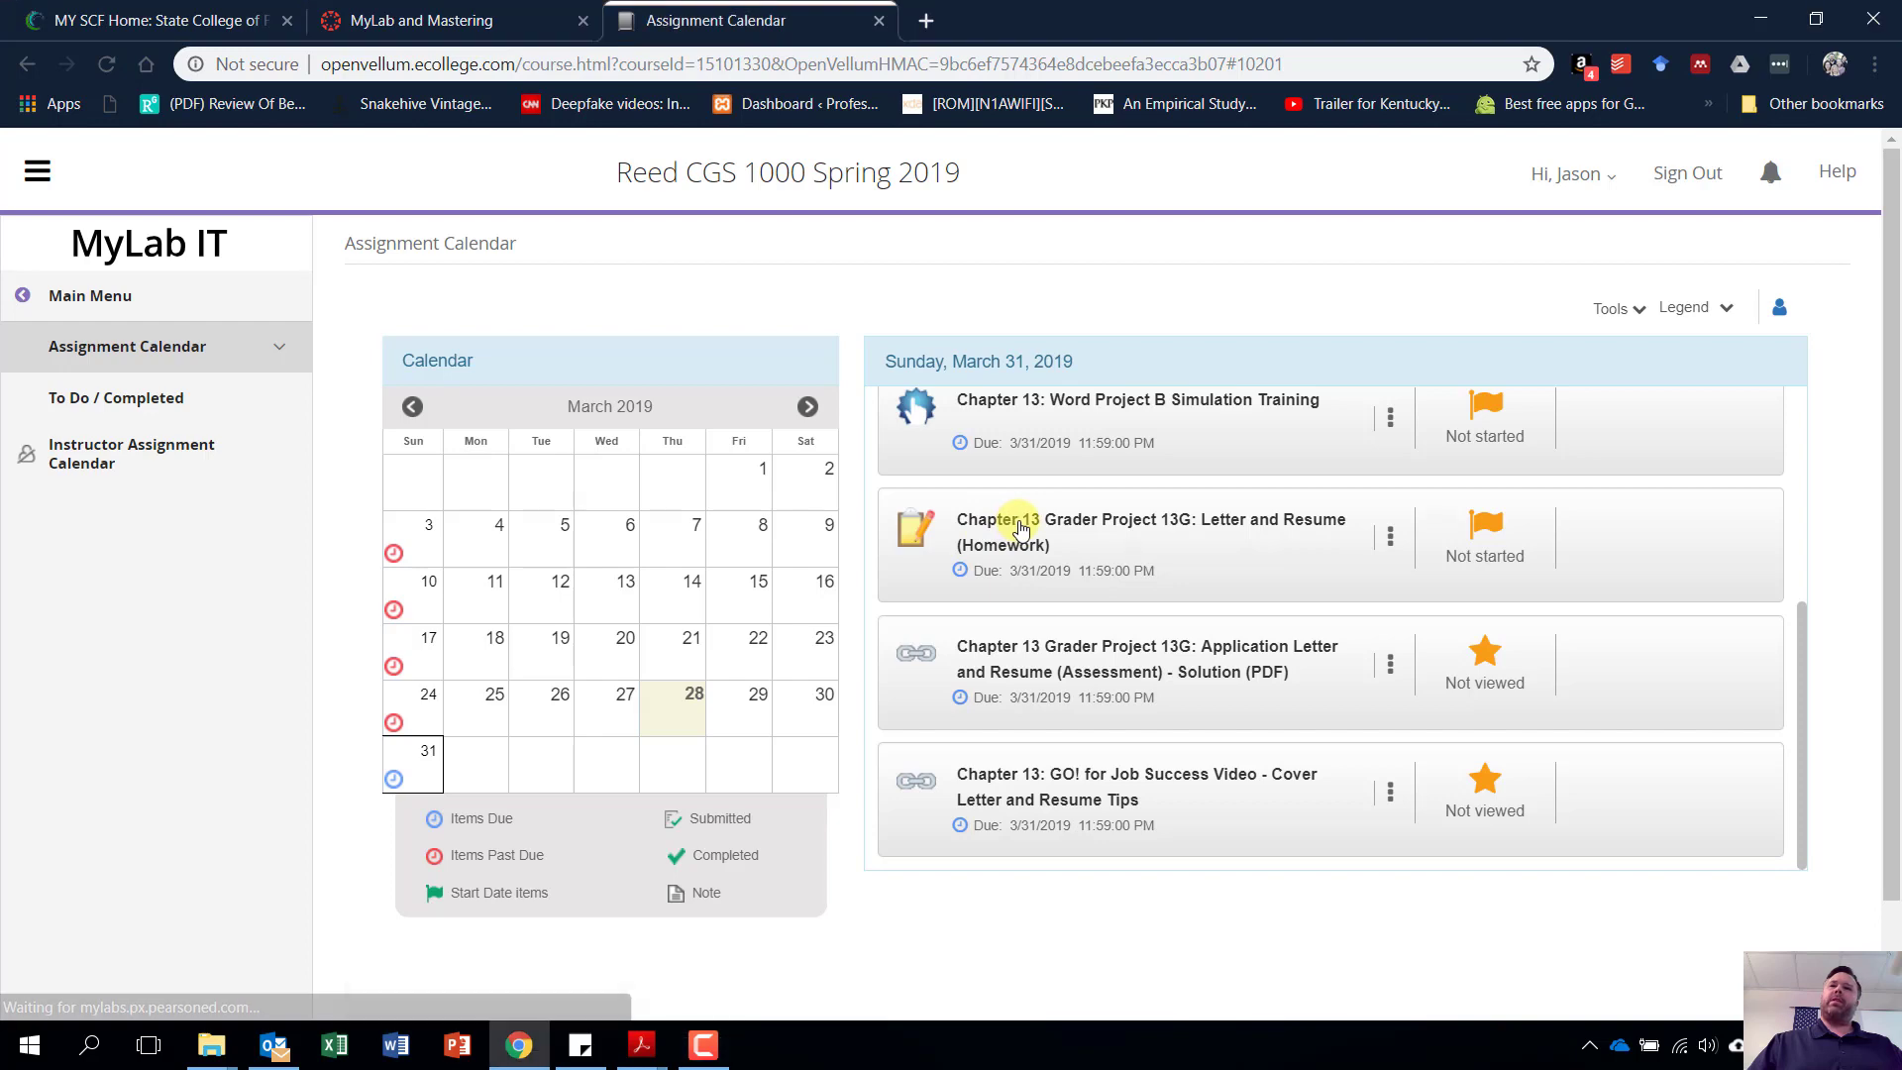
# Step: Open the Chapter 13 Grader Project 13G: Letter and Resume (Homework) assignment from the calendar
pyautogui.click(1020, 523)
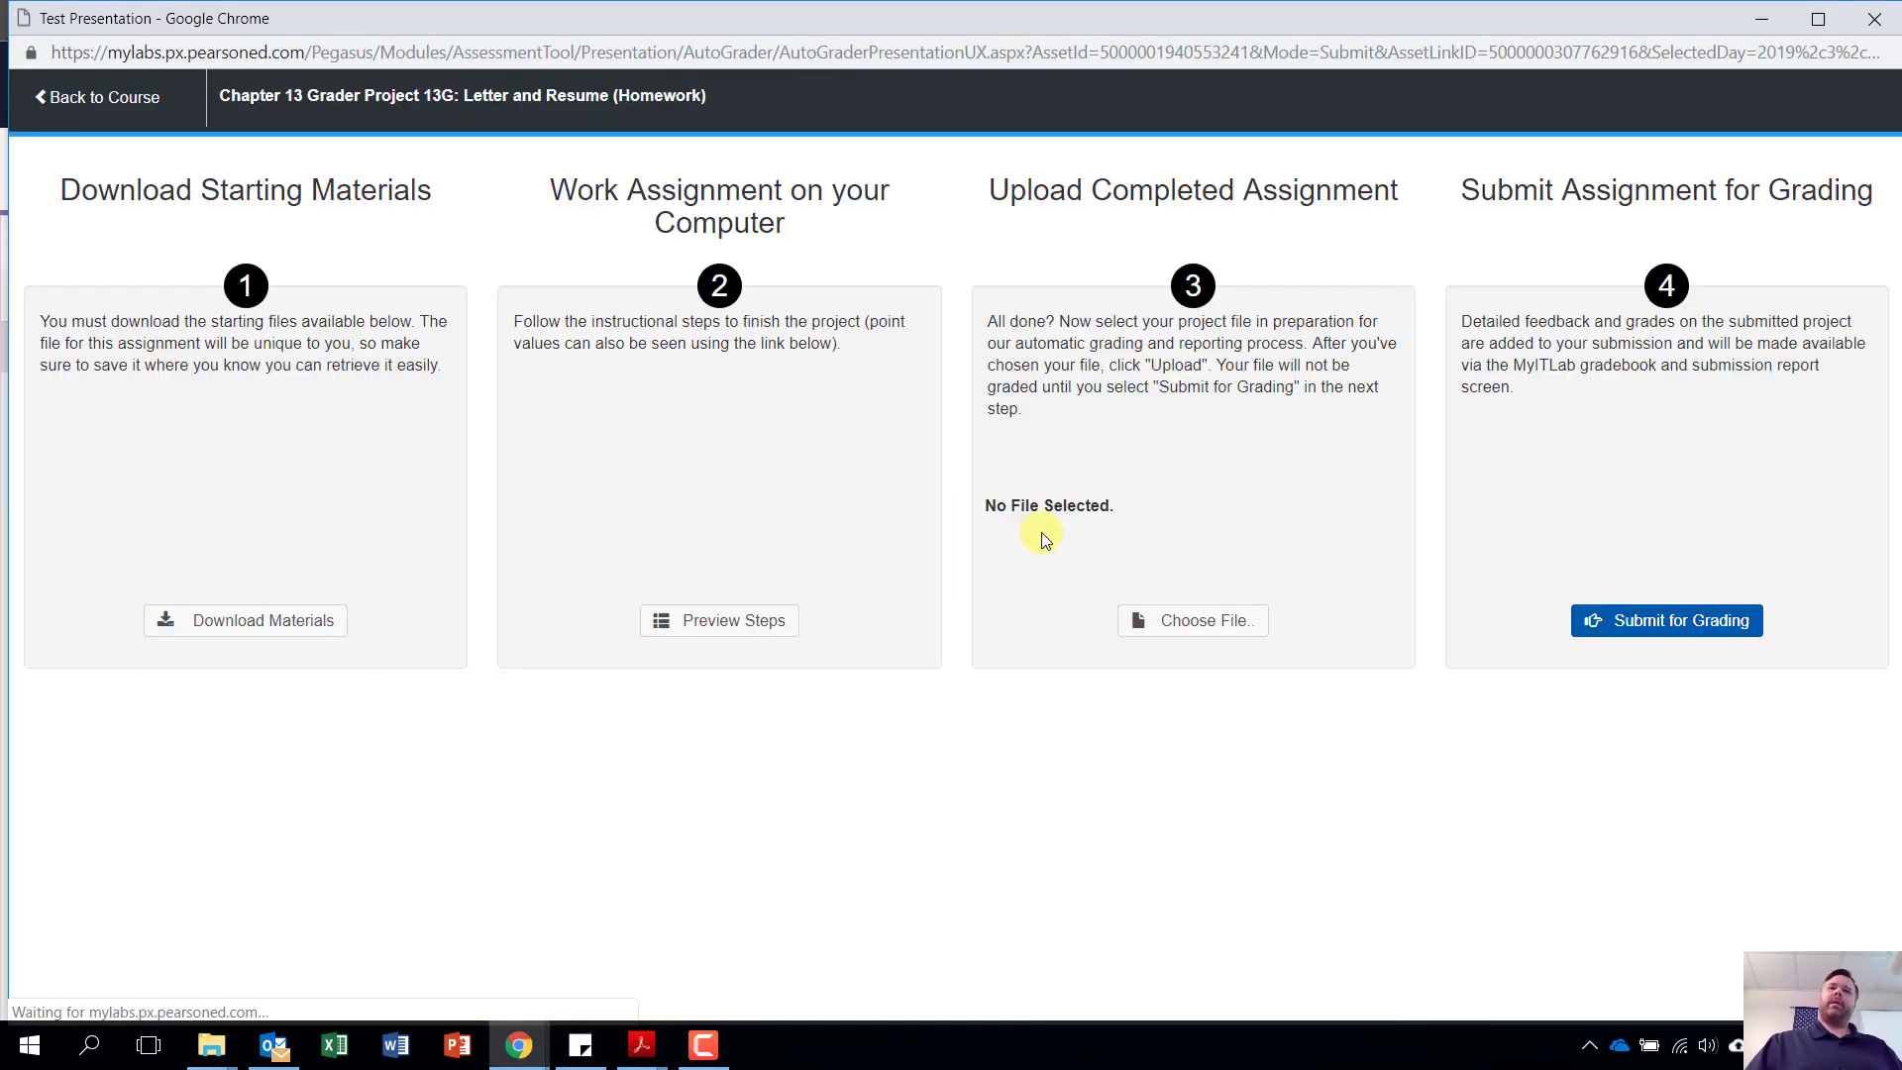
# Step: Download the student letter and w013G_Letter_Text.docx, then open the student letter in Word
pyautogui.click(225, 641)
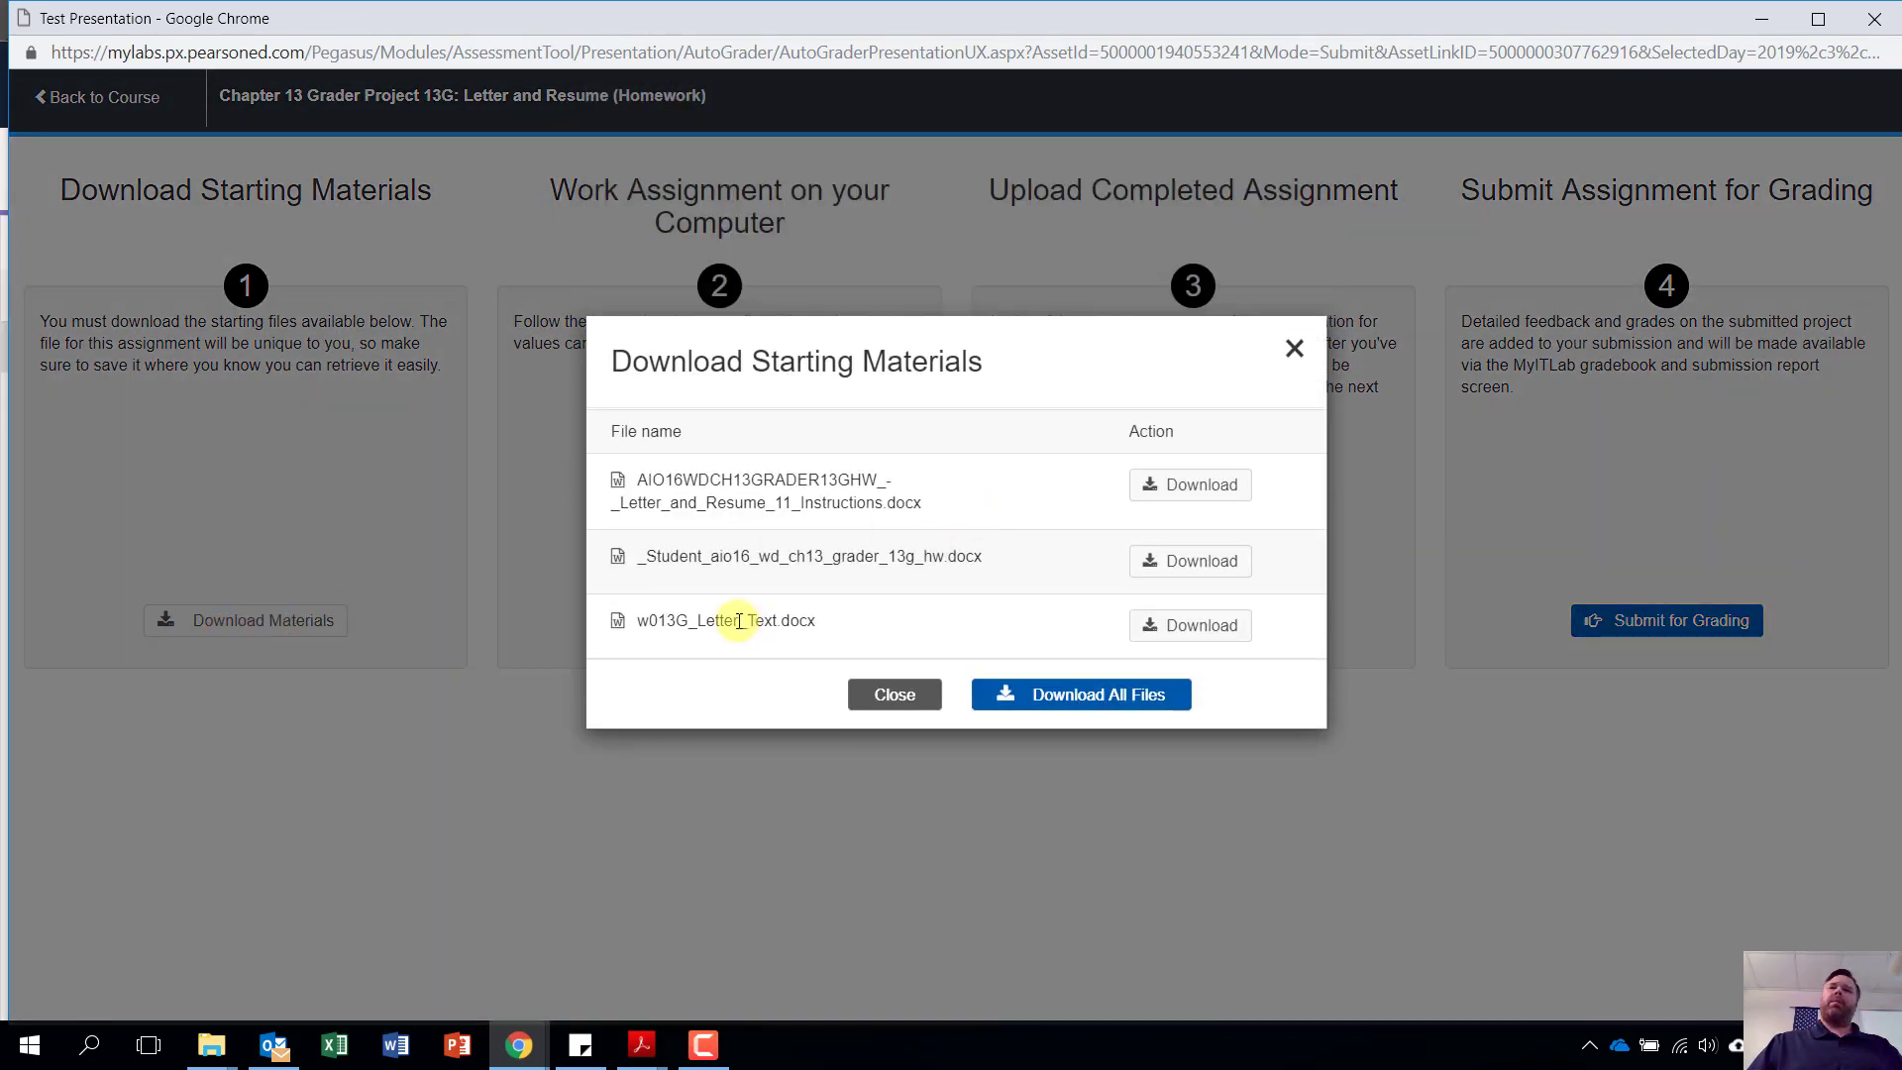
pyautogui.click(1199, 564)
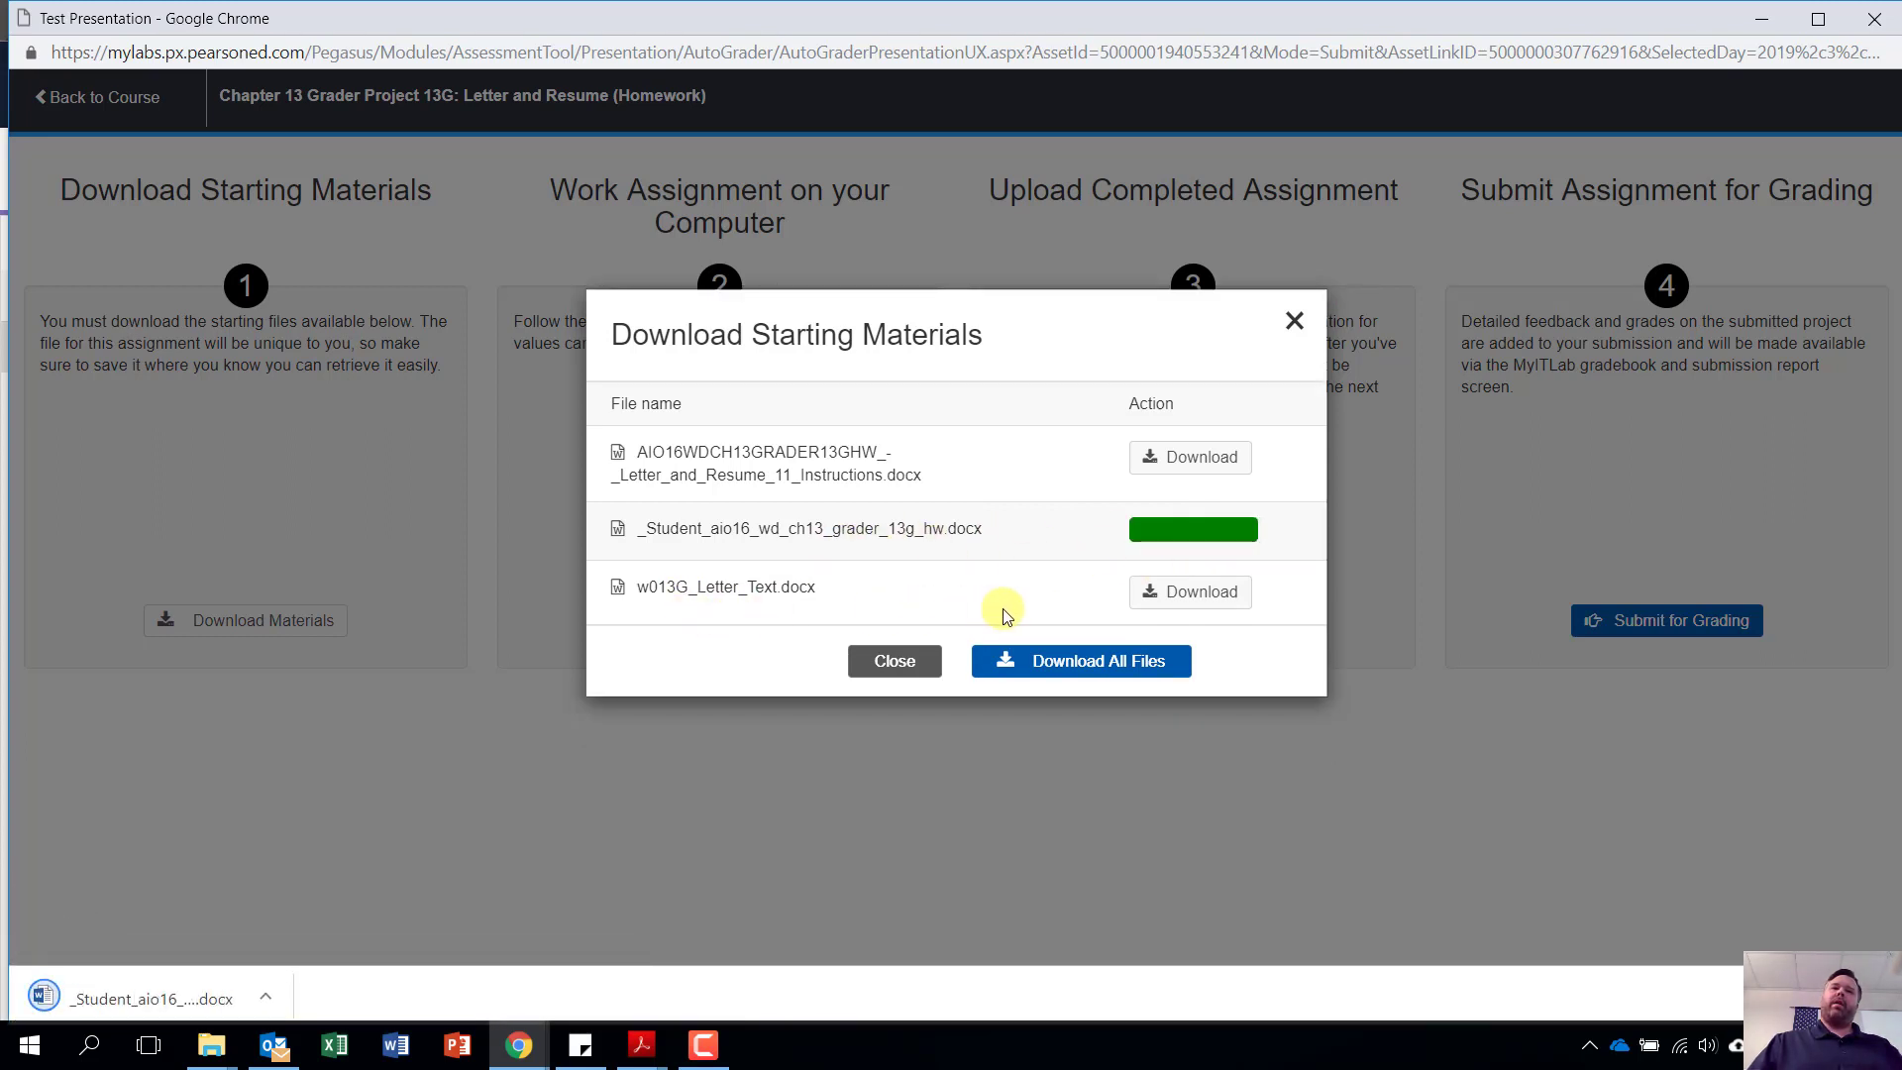
pyautogui.click(1195, 594)
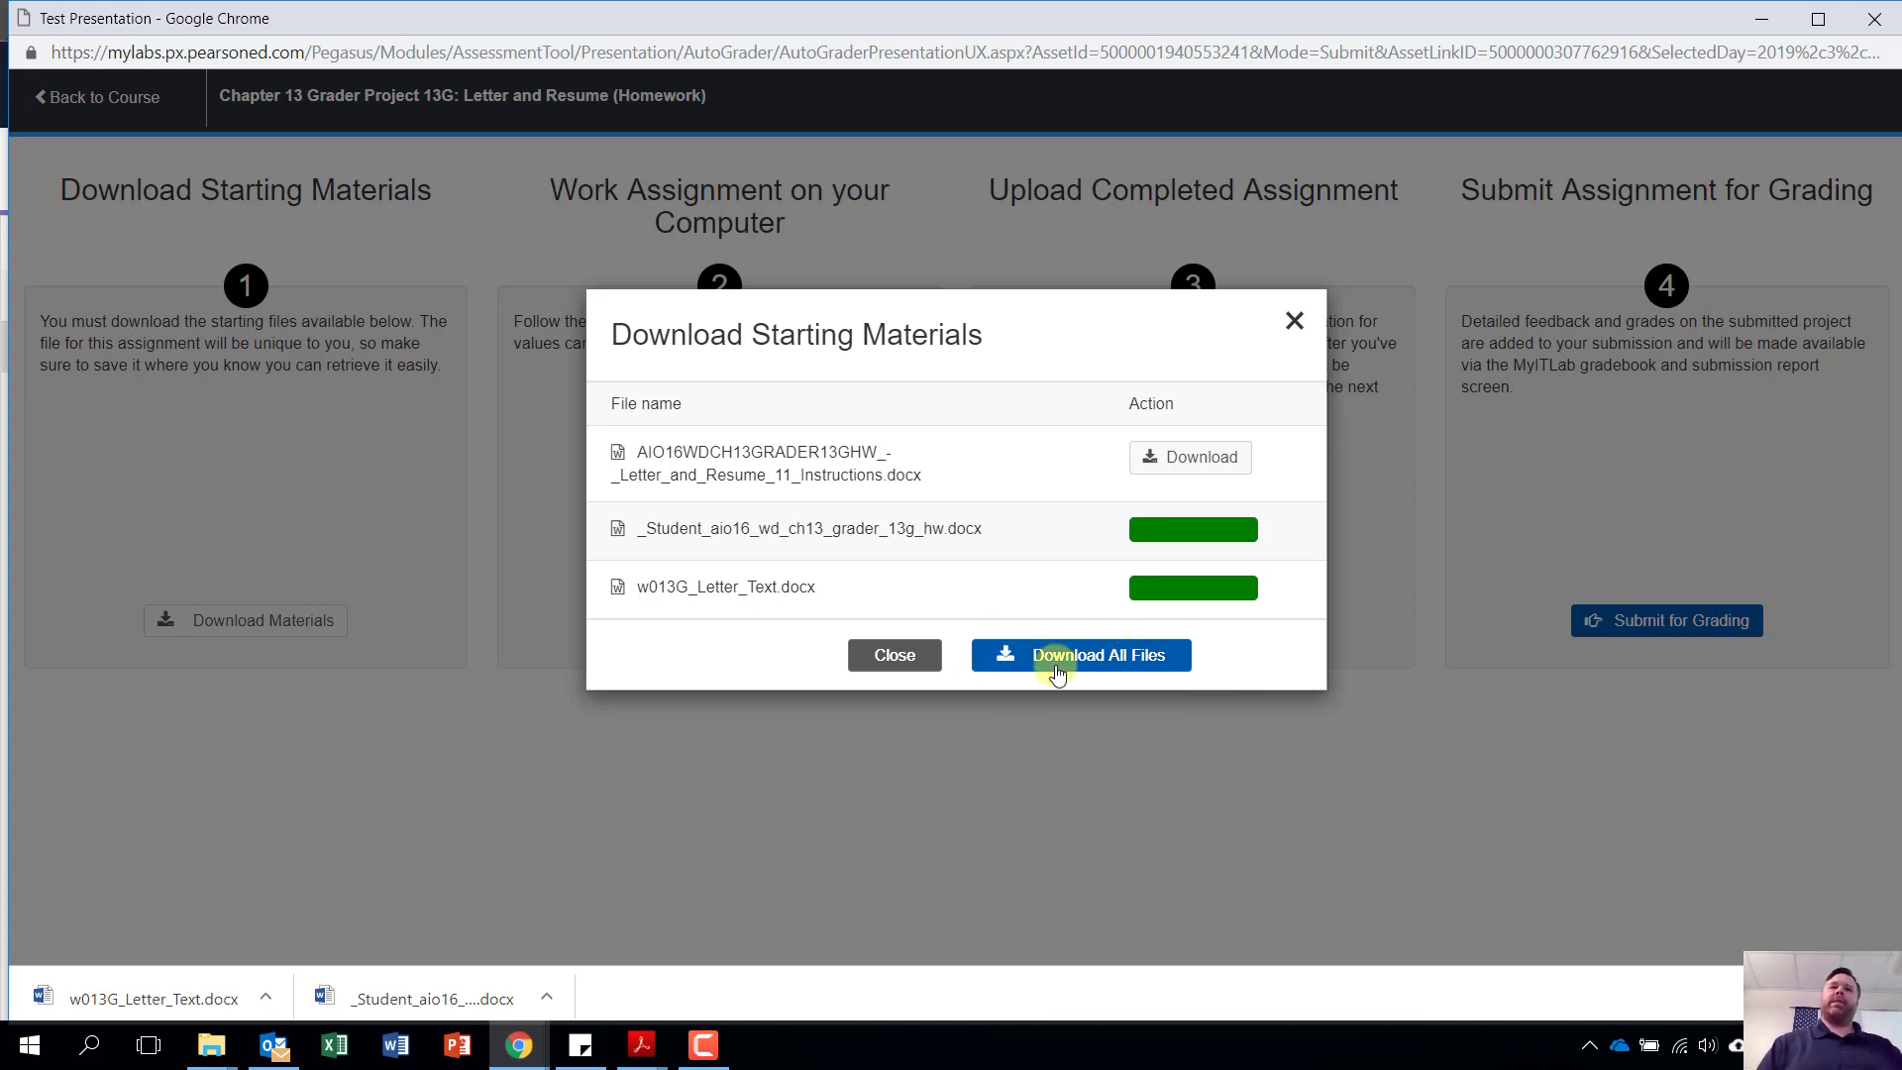
pyautogui.click(402, 985)
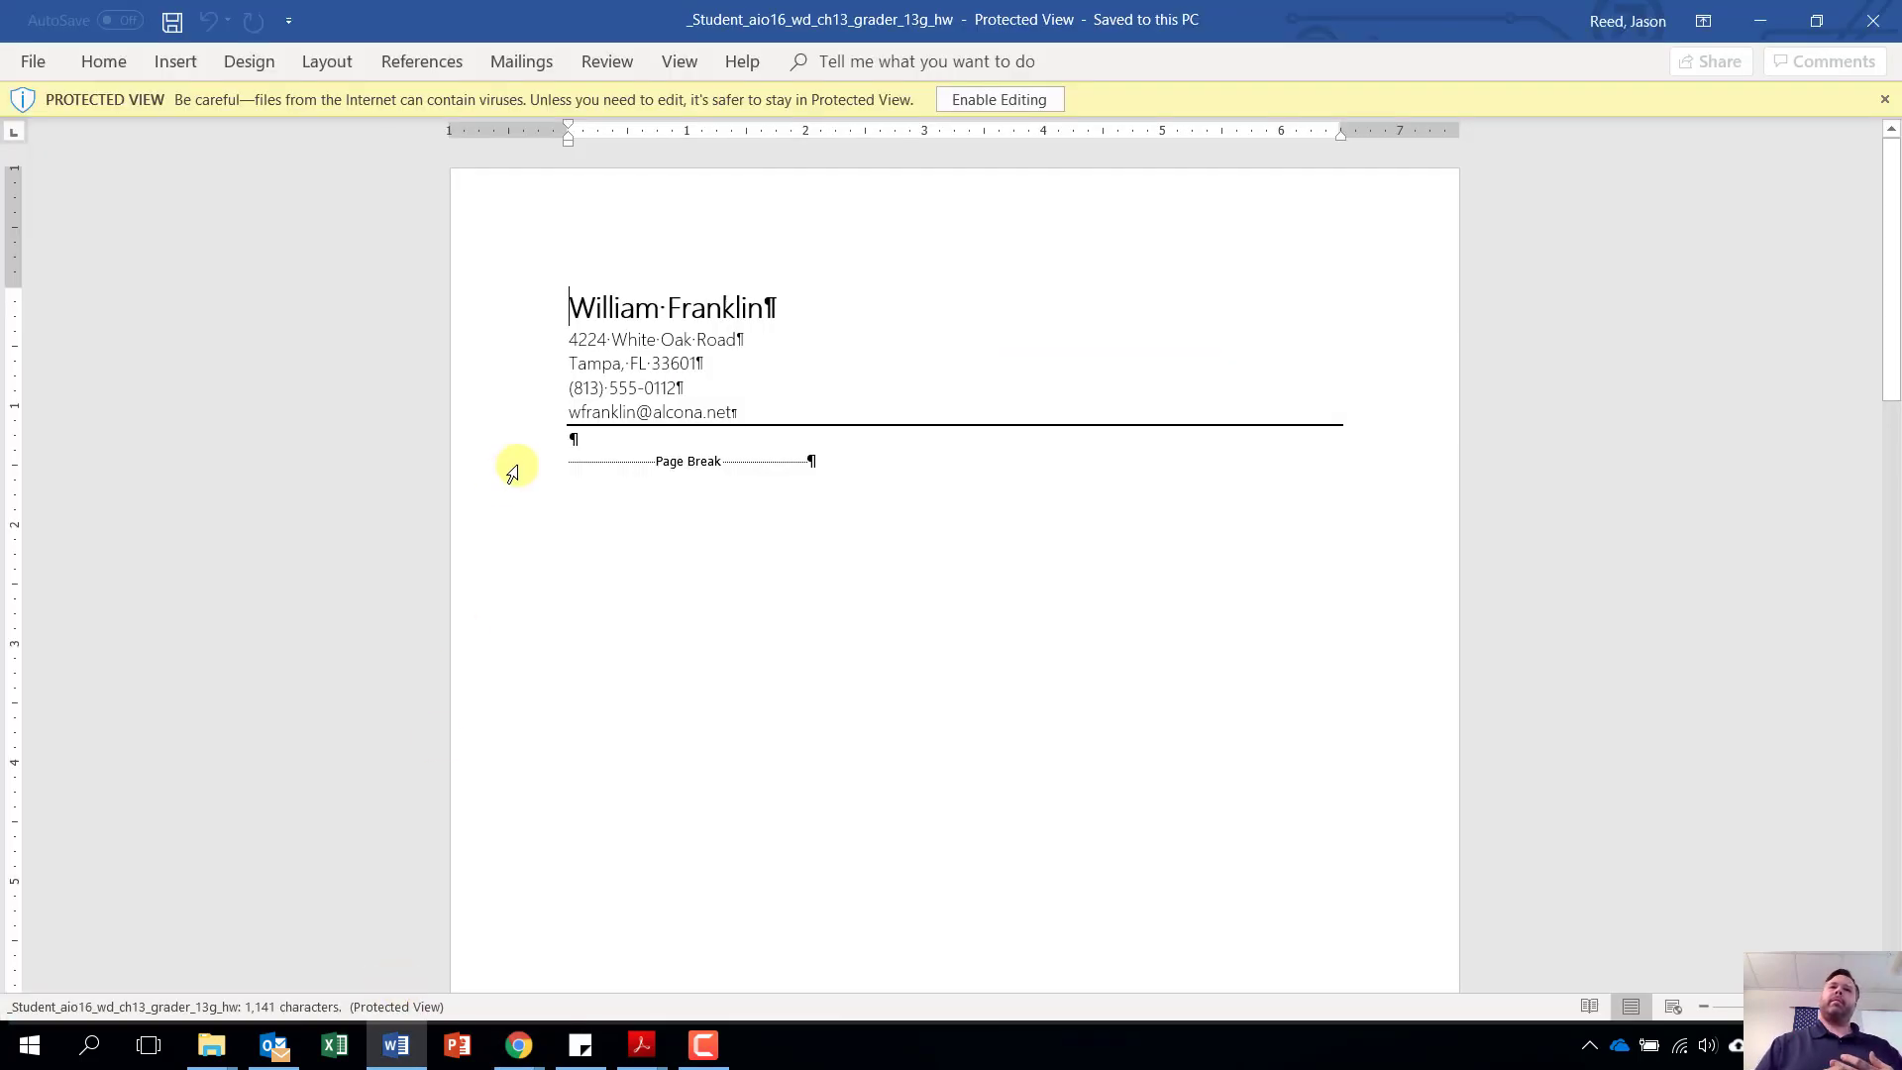
# Step: Enable editing on the protected-view letter and switch to the Insert commands
pyautogui.click(976, 103)
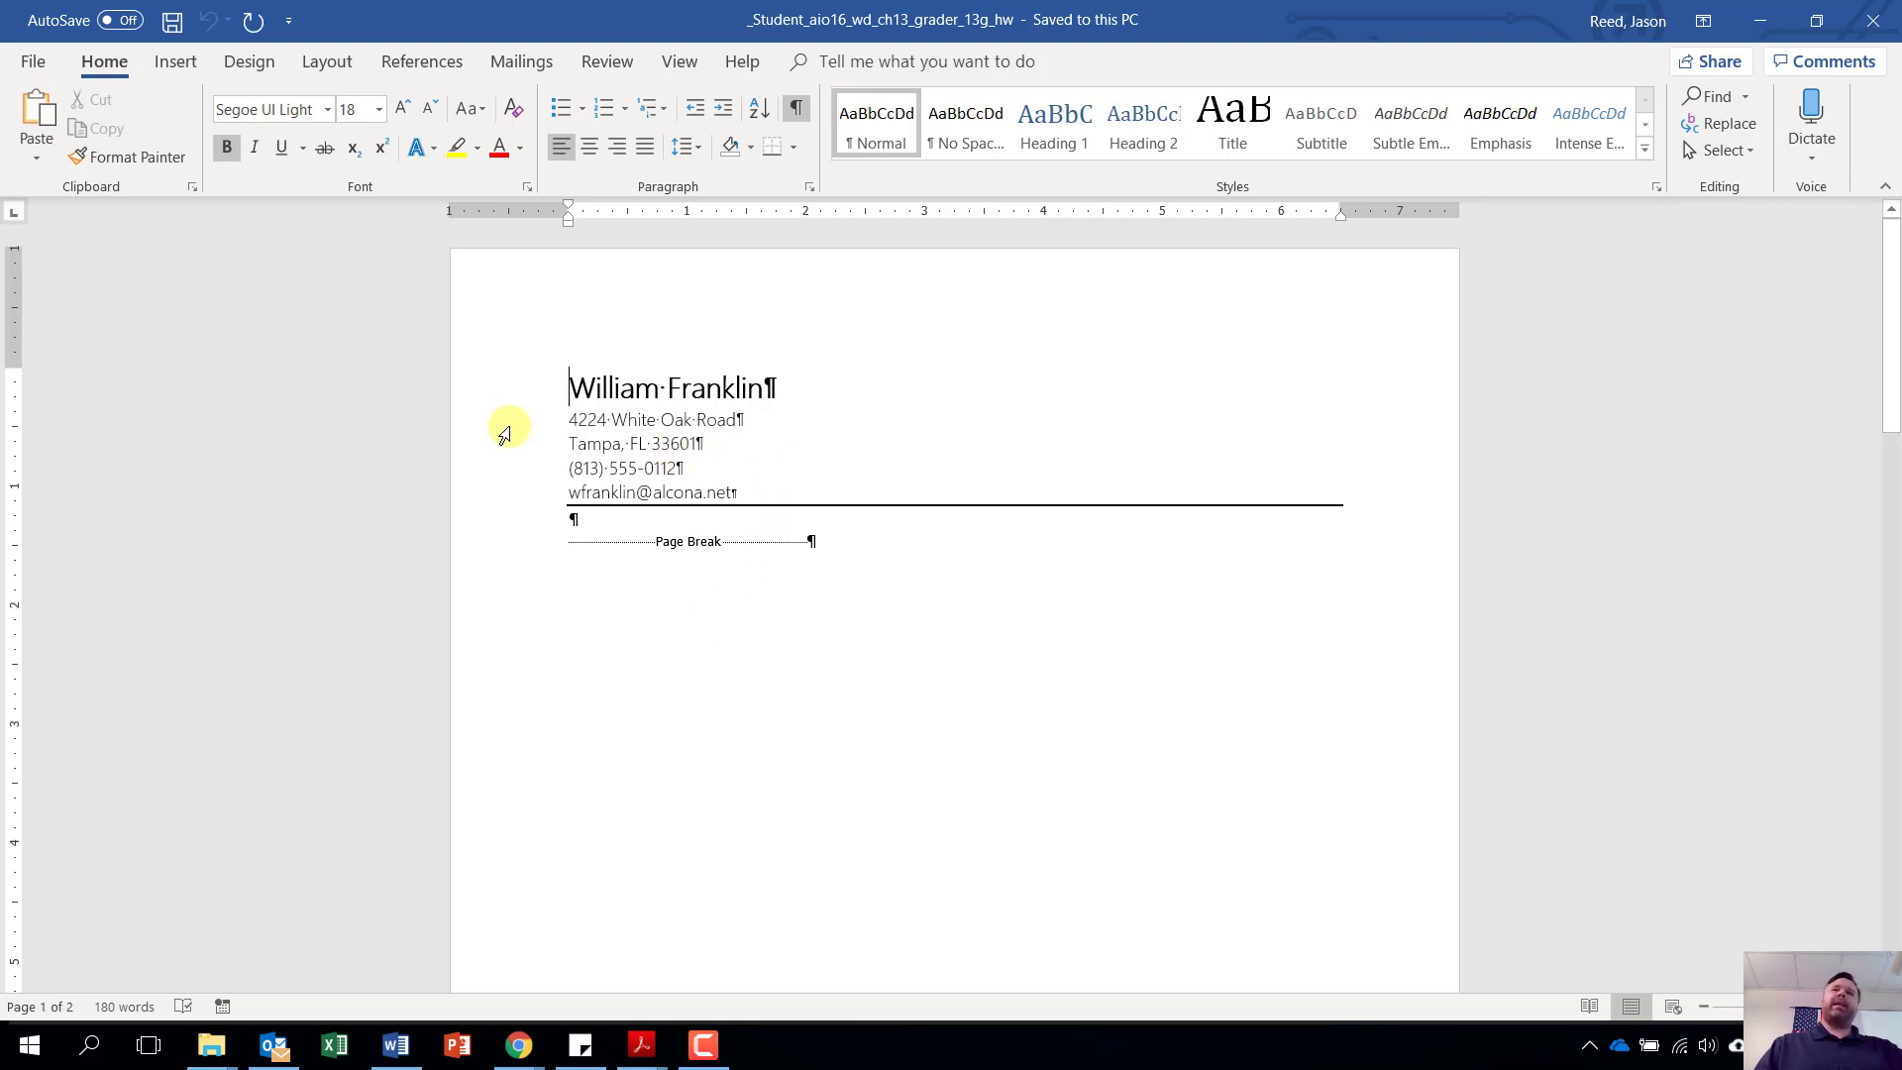
pyautogui.click(173, 63)
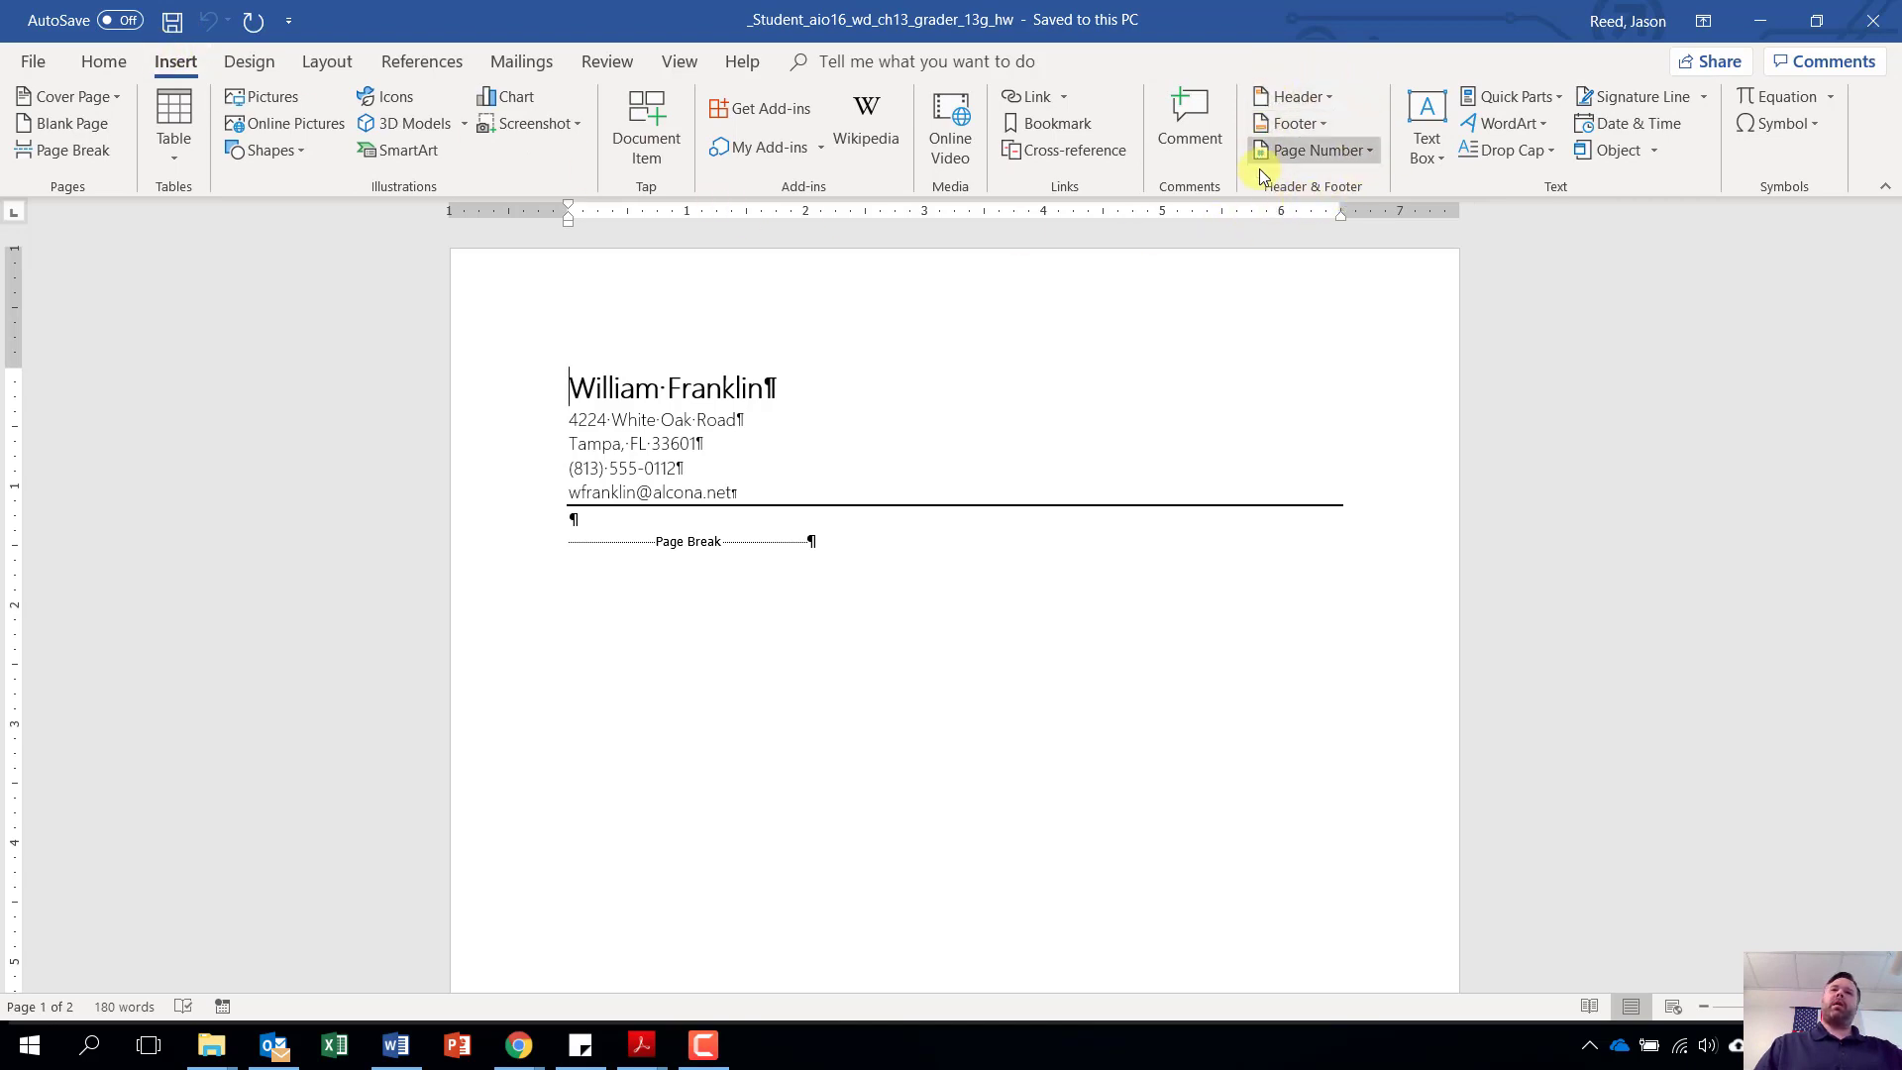
# Step: Choose Edit Footer from the Footer menu to edit the letter's footer
pyautogui.click(1313, 123)
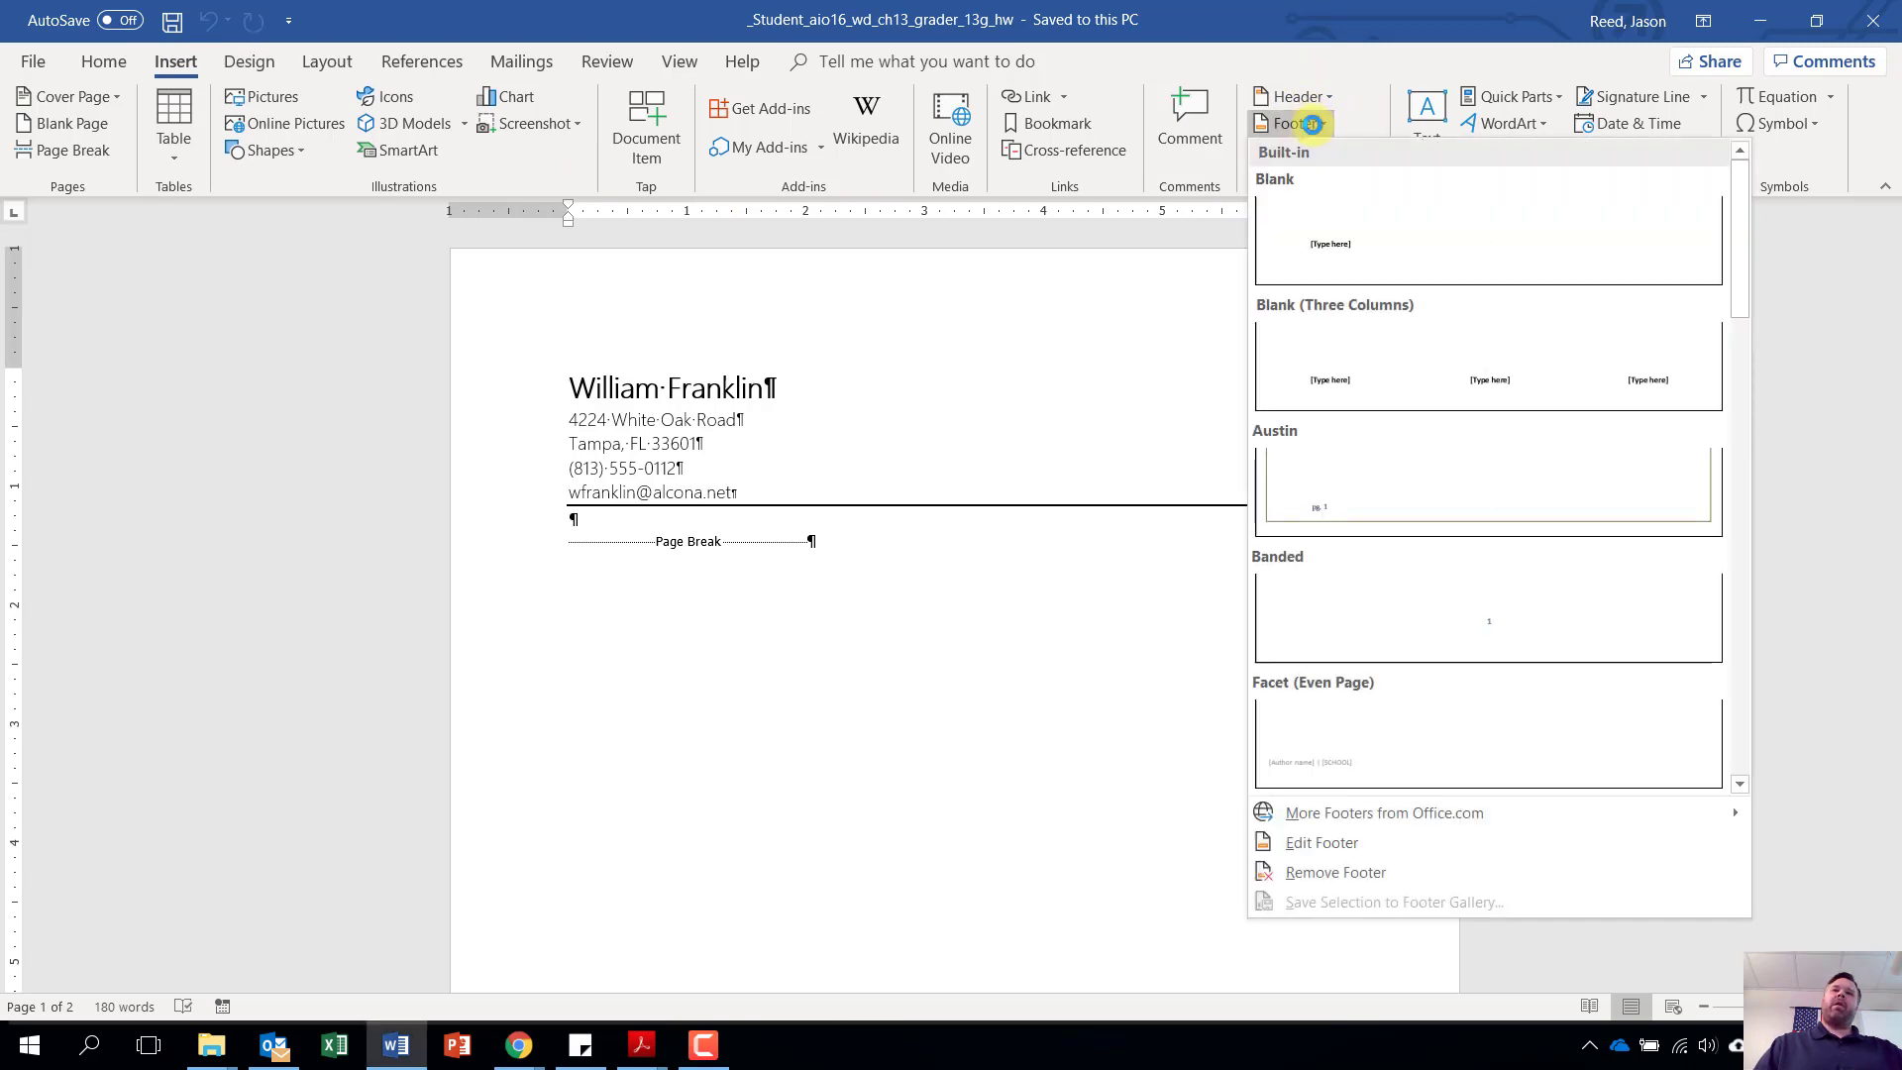
pyautogui.click(1339, 850)
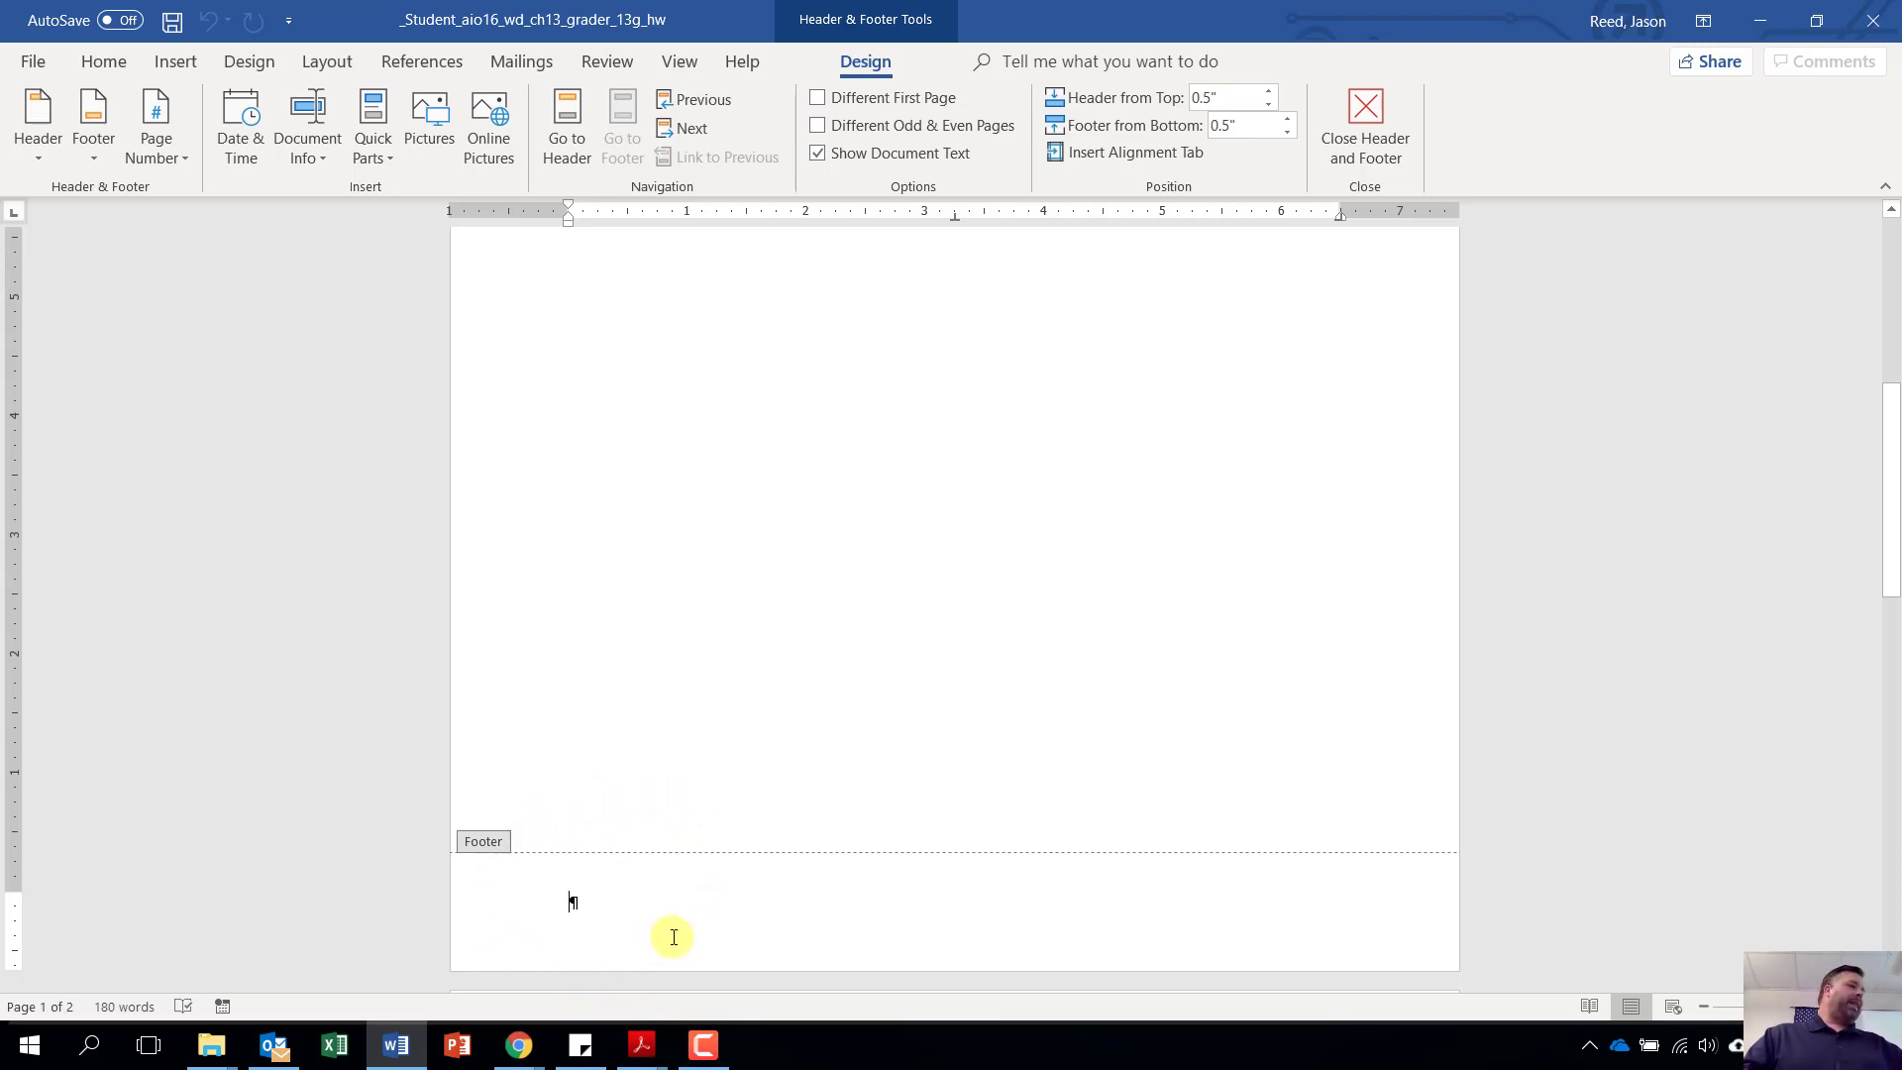
# Step: Insert the File Name field from Document Info into the footer, then close the footer
pyautogui.click(865, 66)
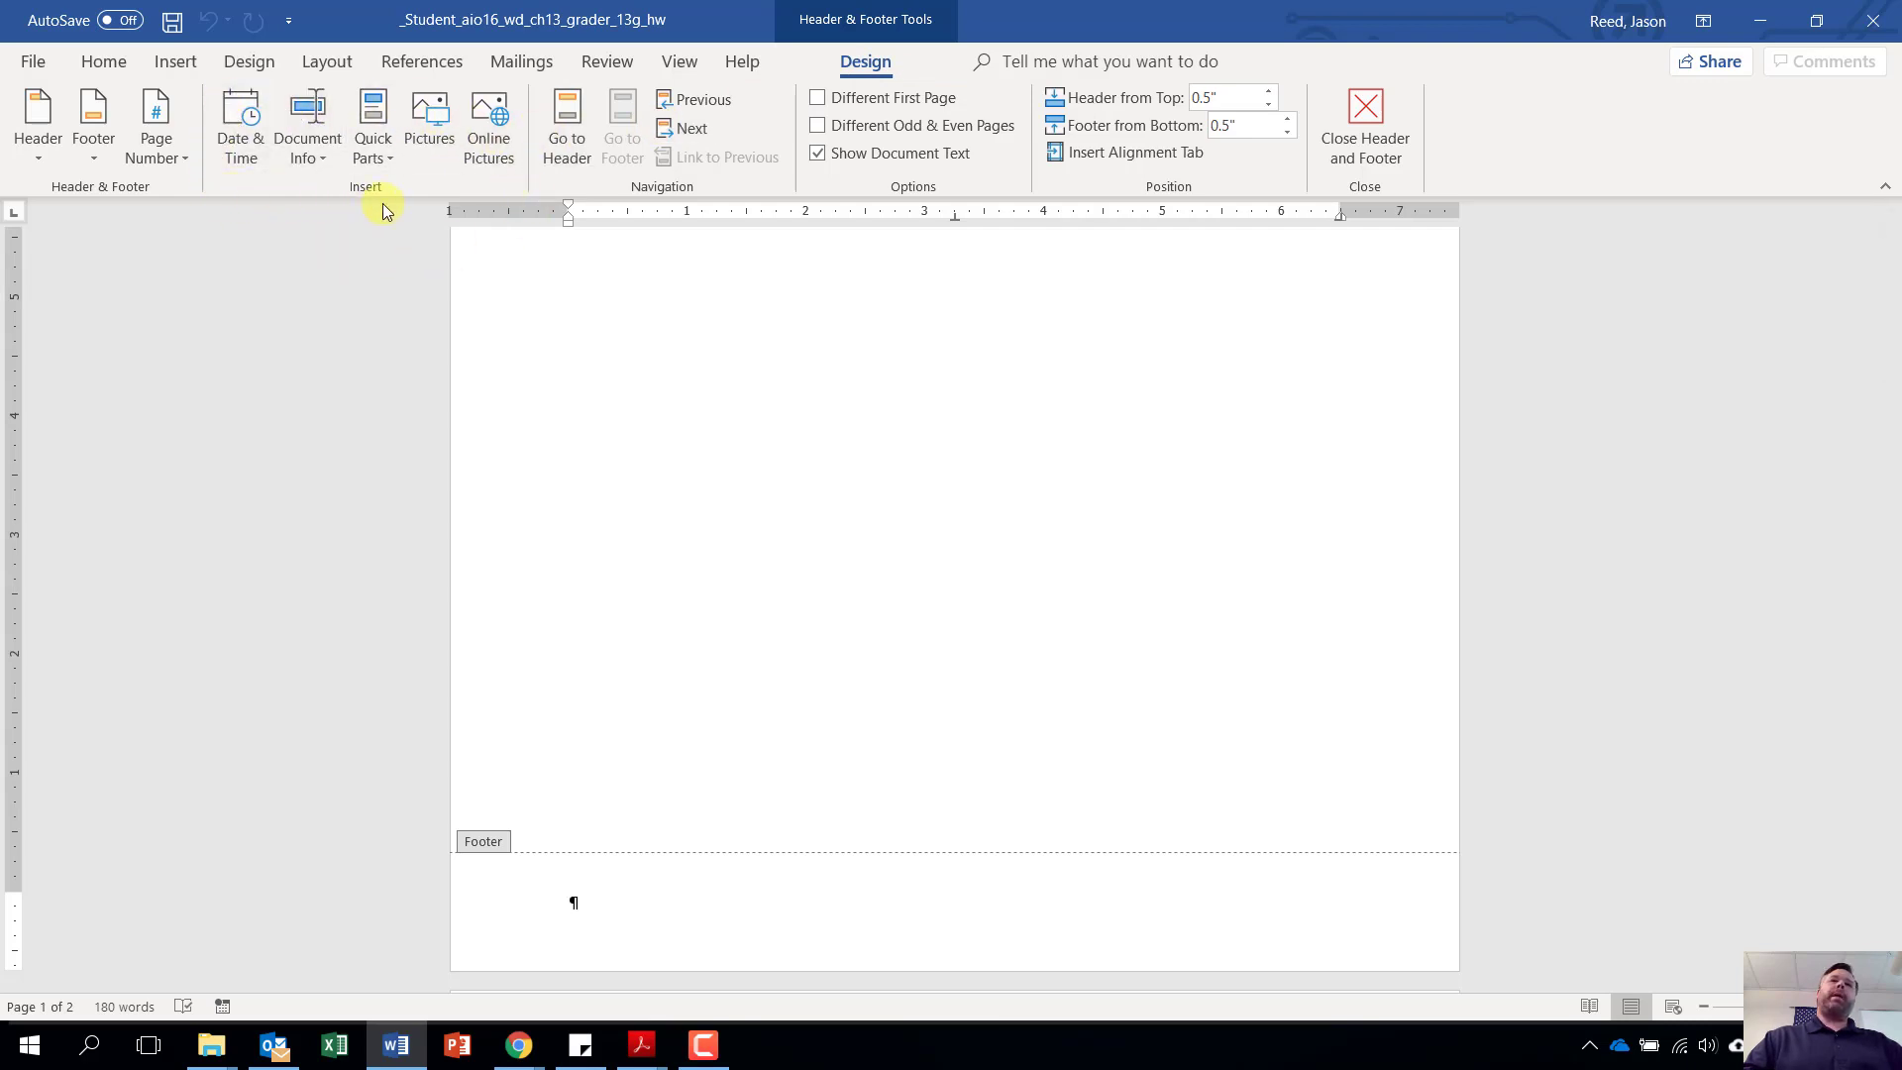
pyautogui.click(308, 153)
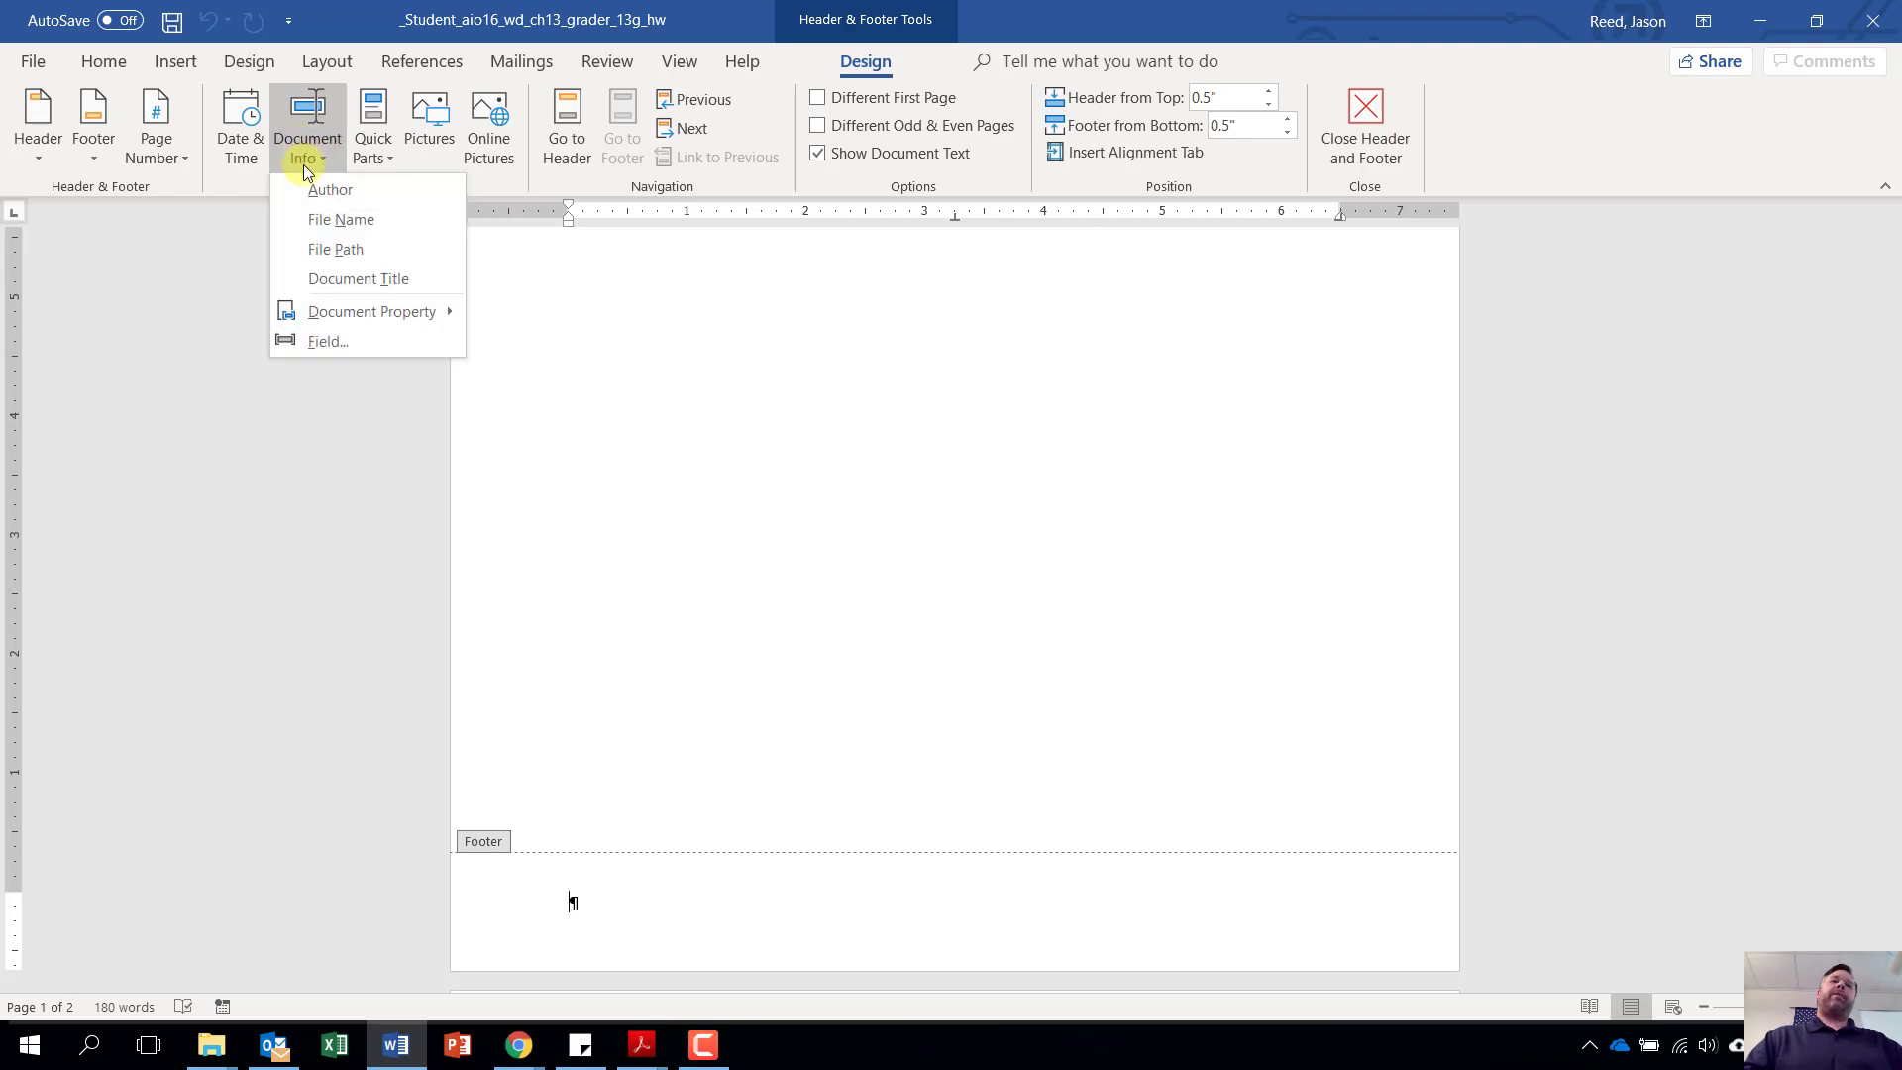
pyautogui.click(321, 223)
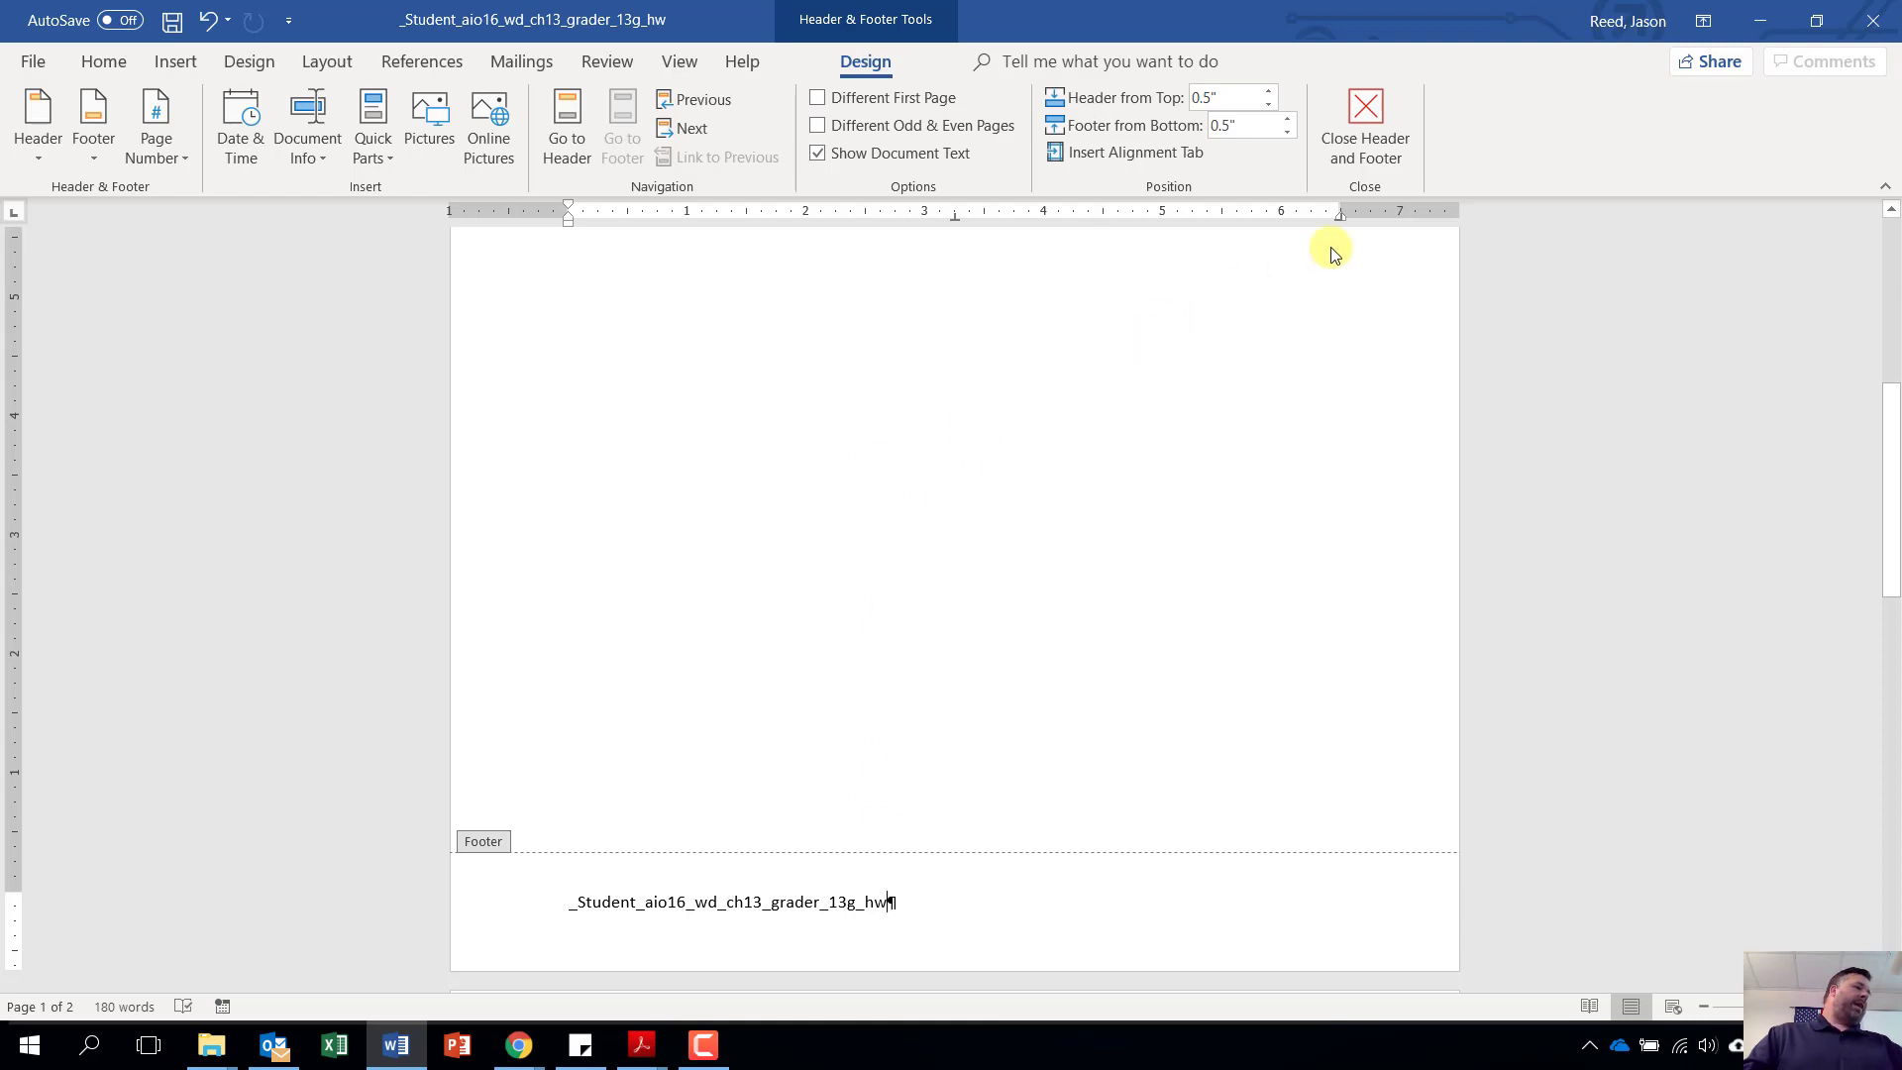
pyautogui.click(1353, 139)
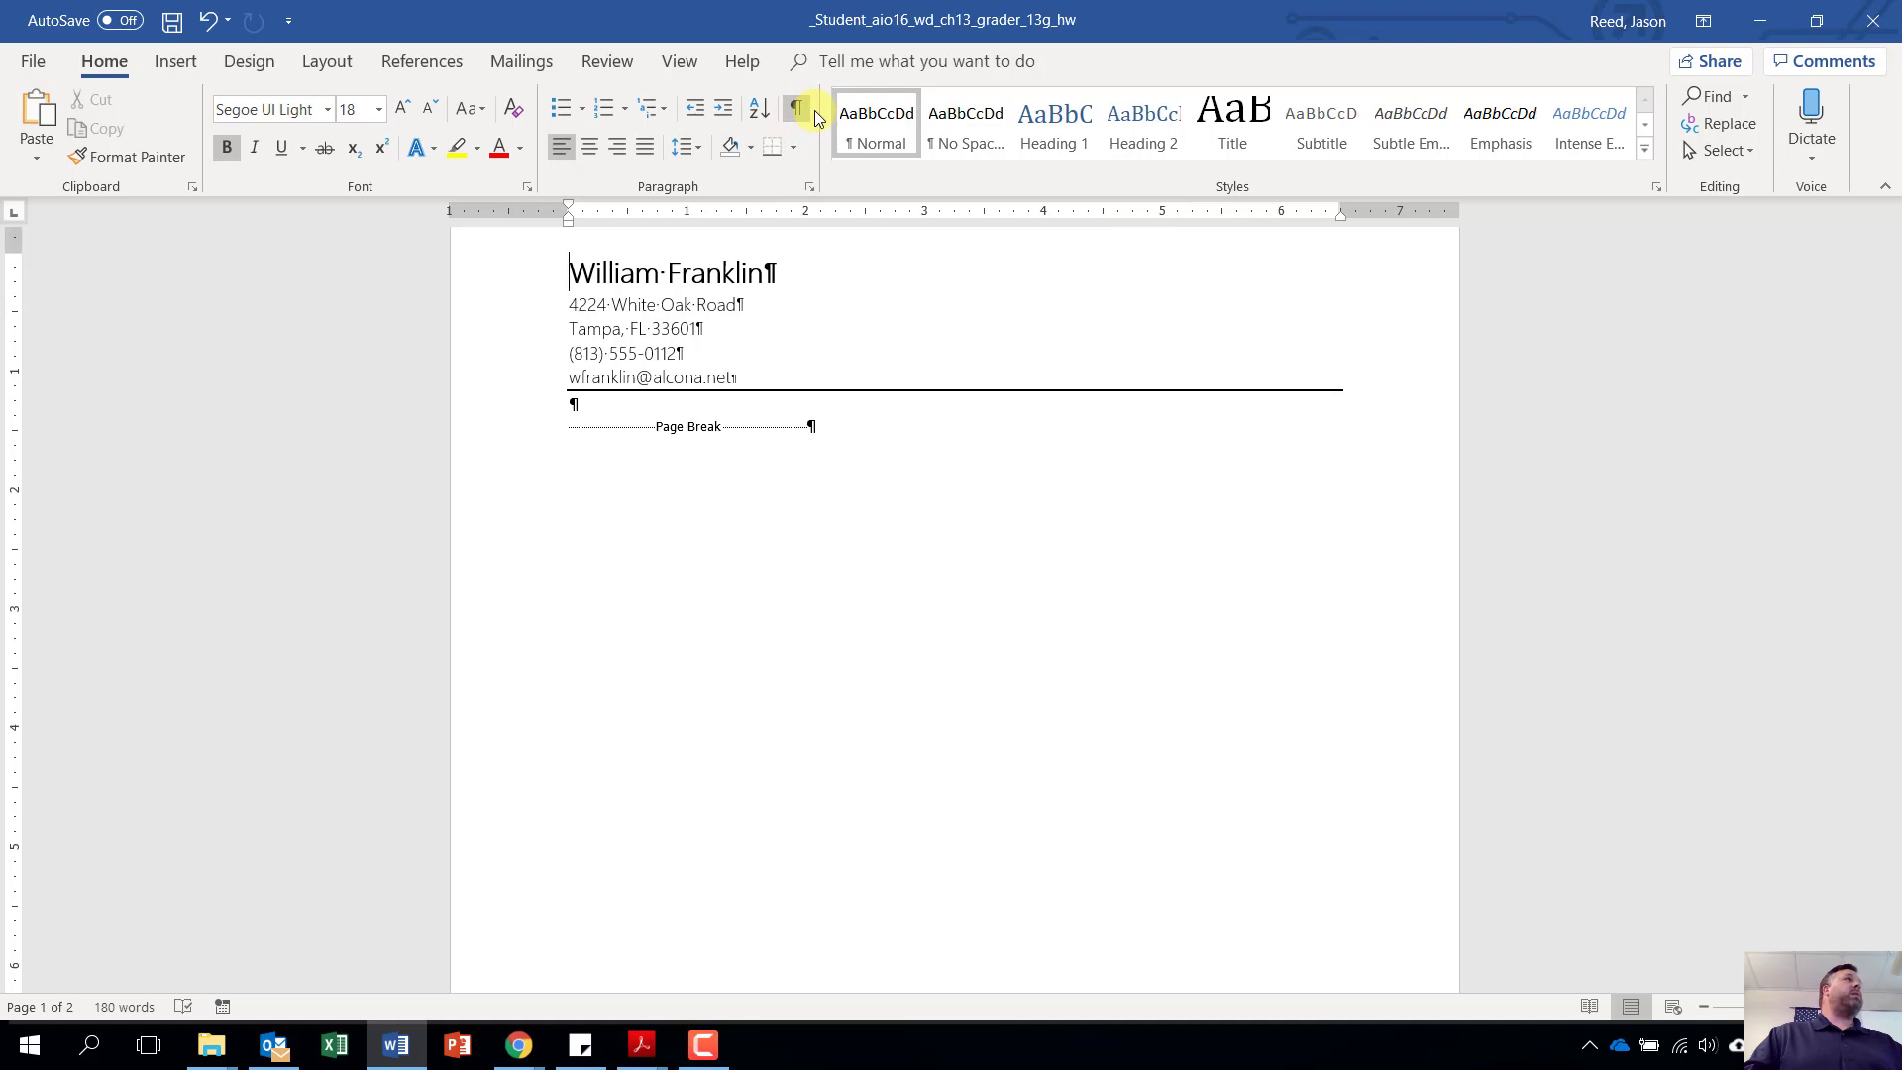
pyautogui.click(673, 62)
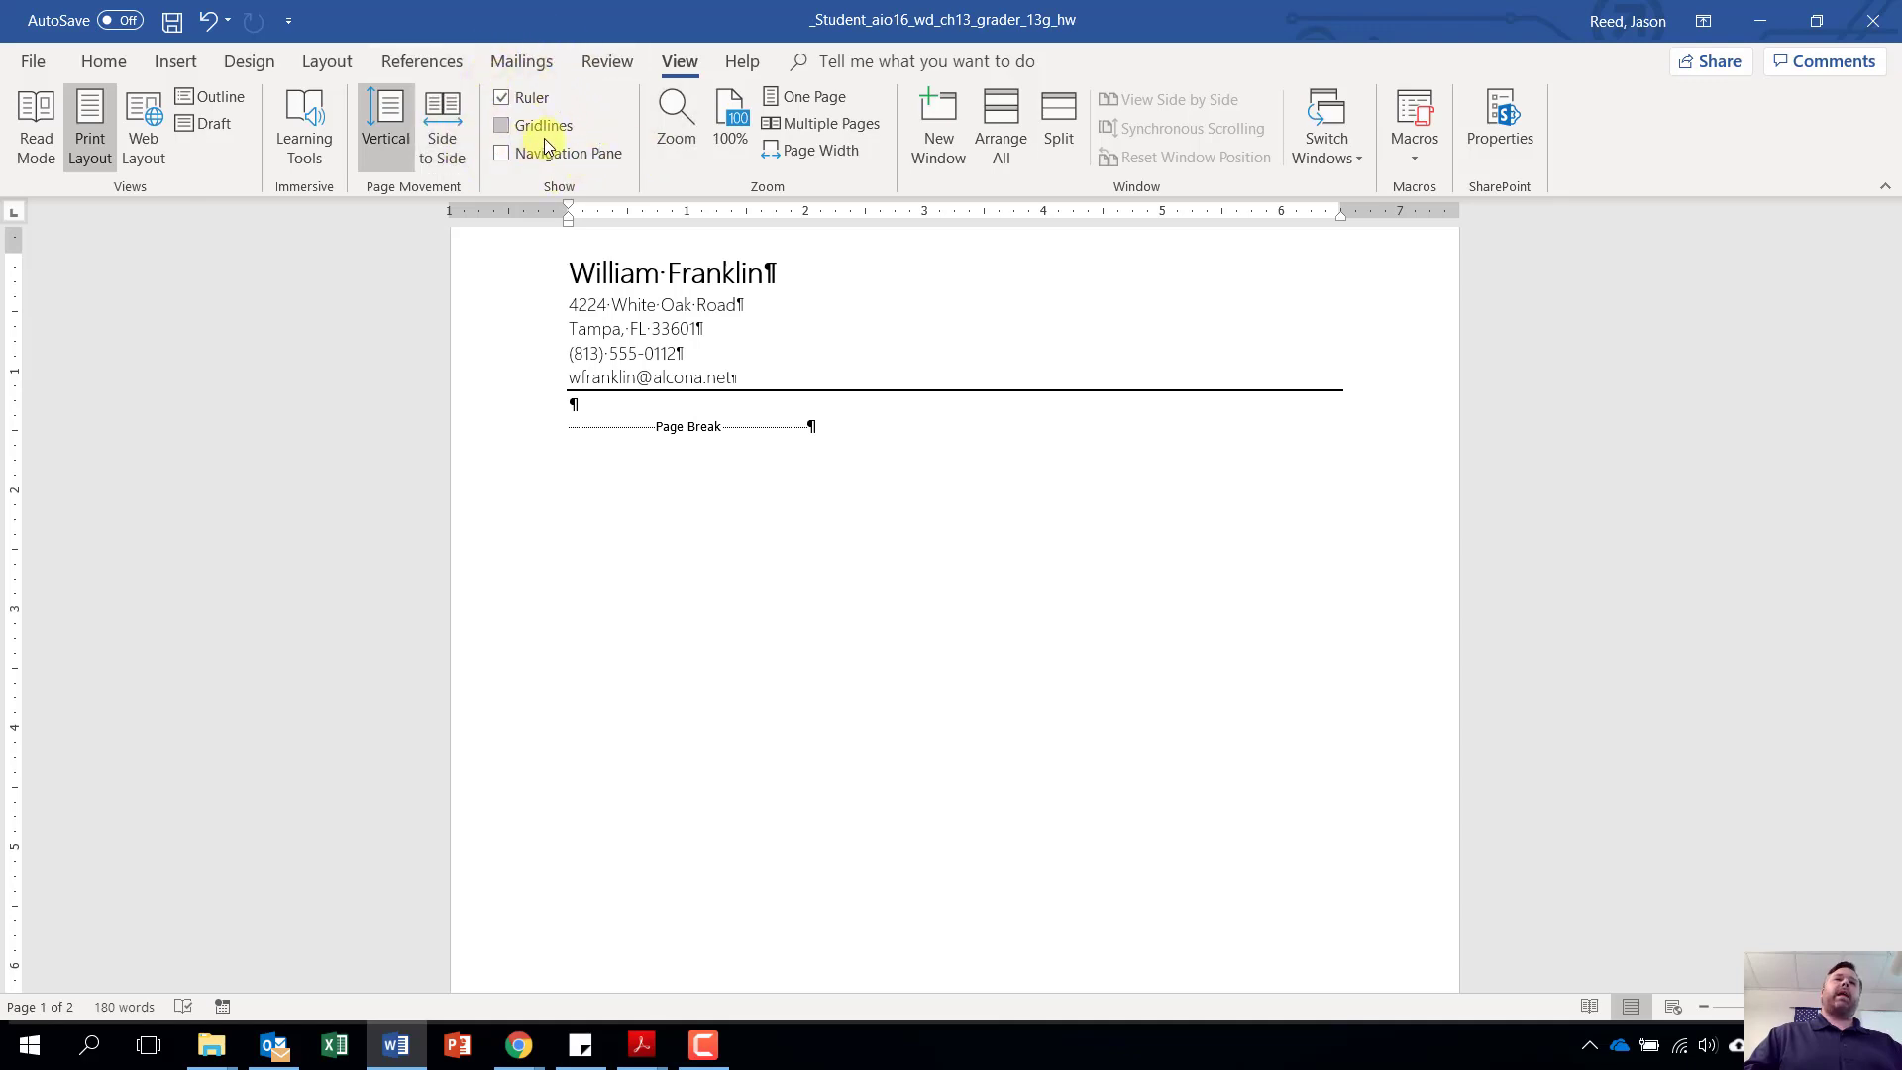
pyautogui.click(106, 63)
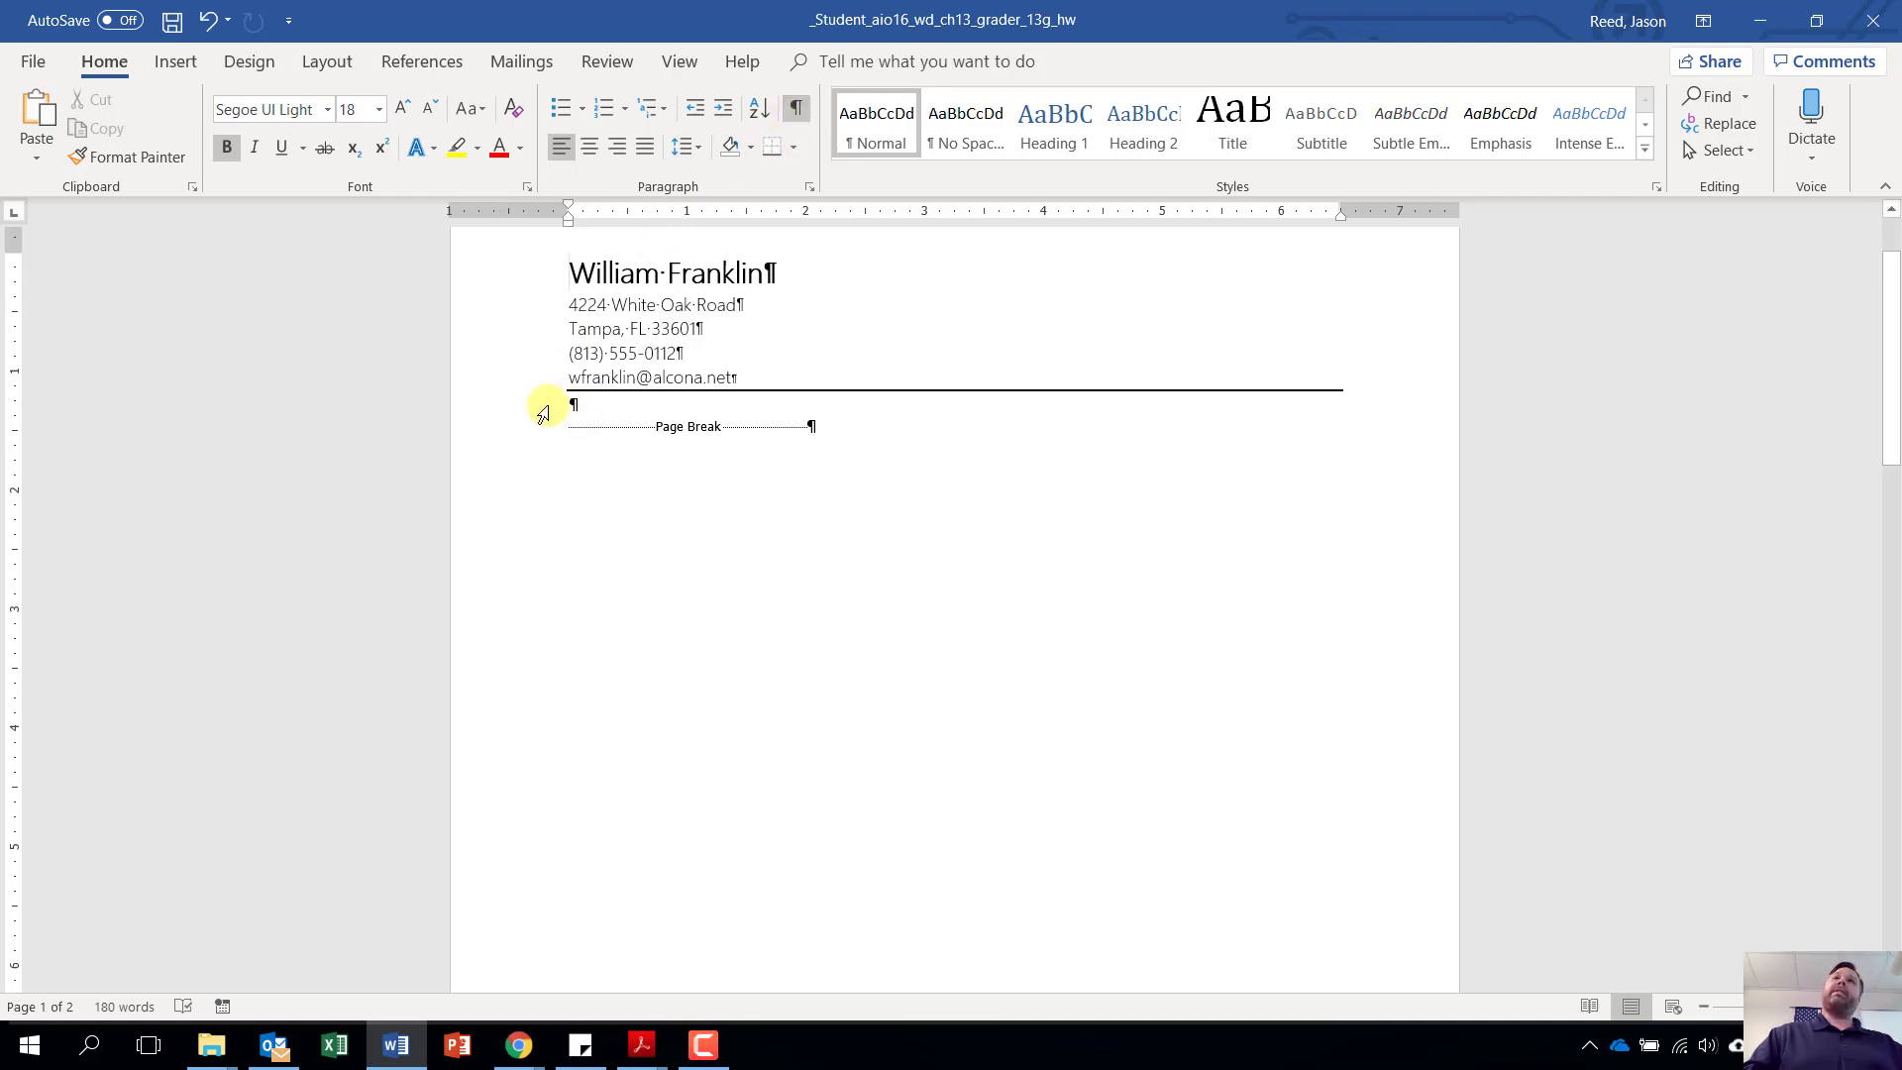
pyautogui.click(566, 404)
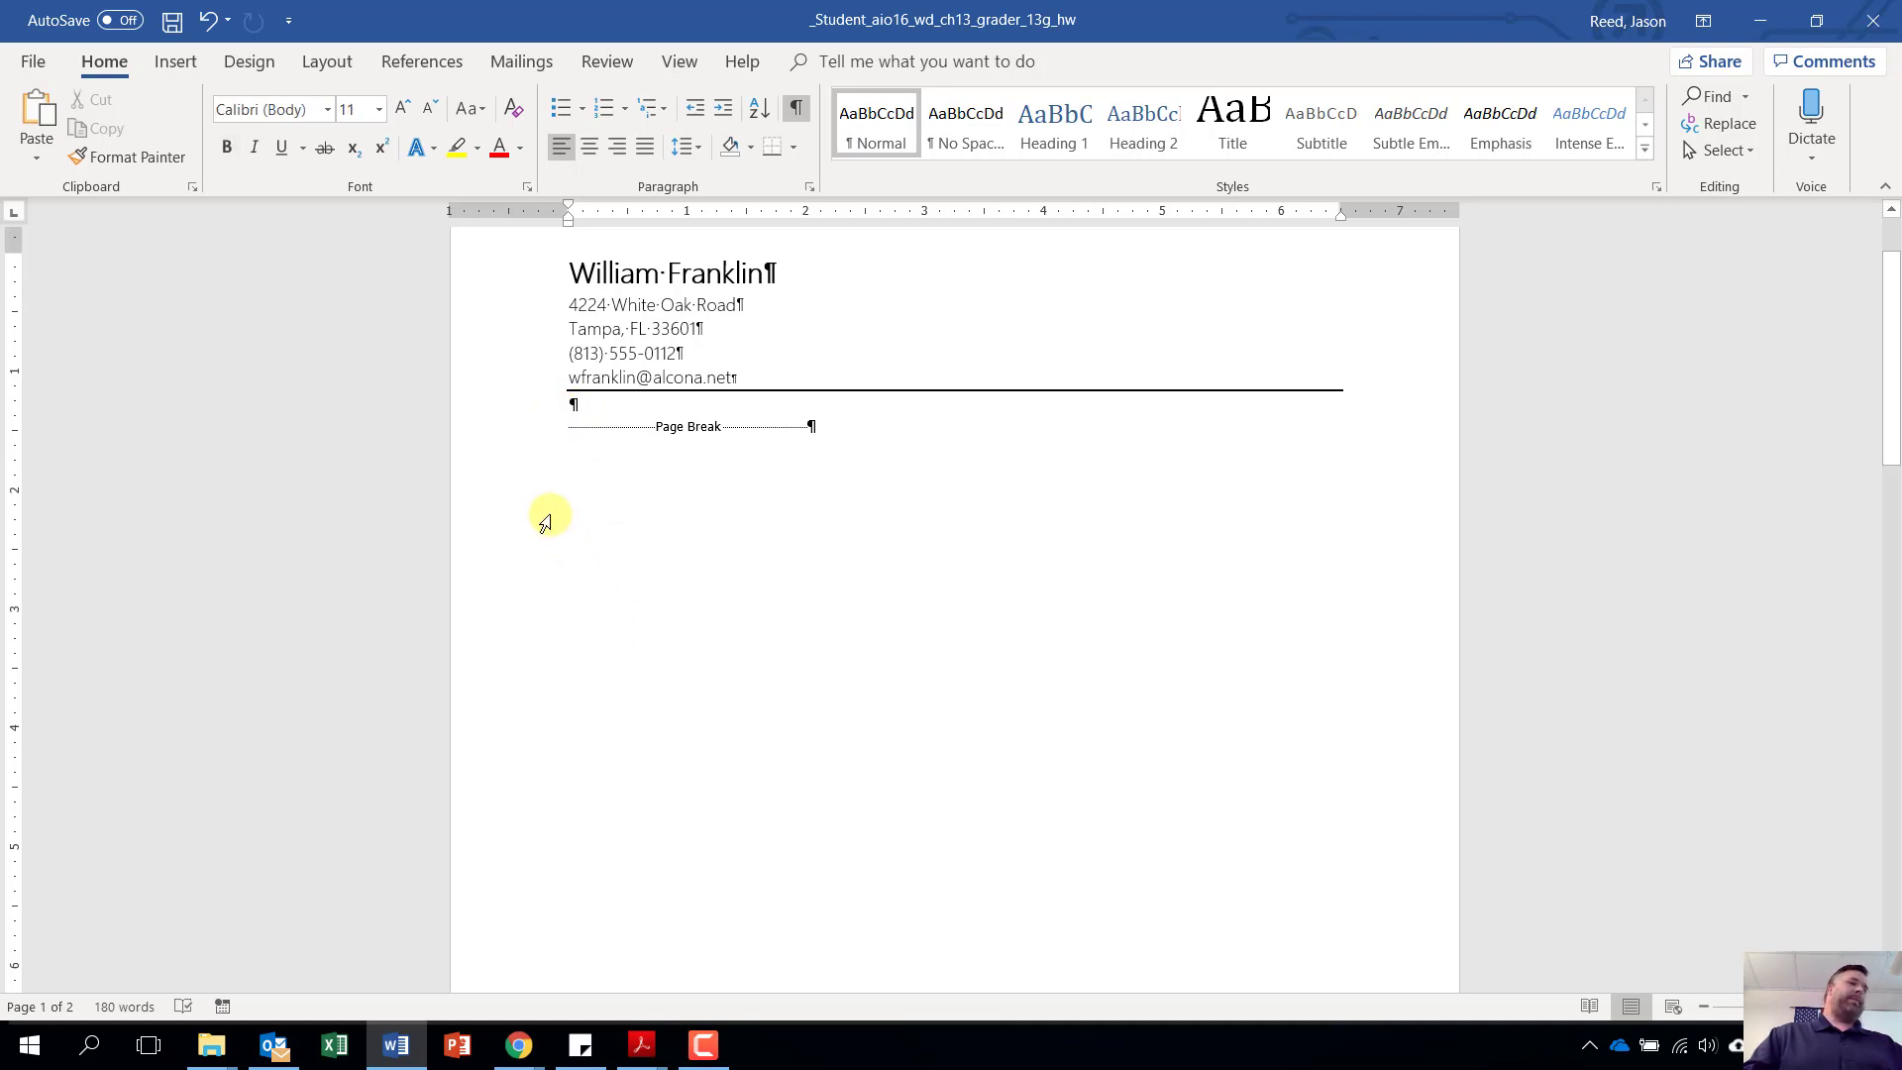
# Step: Add two blank paragraphs below the letterhead address
pyautogui.press('Return')
pyautogui.press('Return')
pyautogui.press('Return')
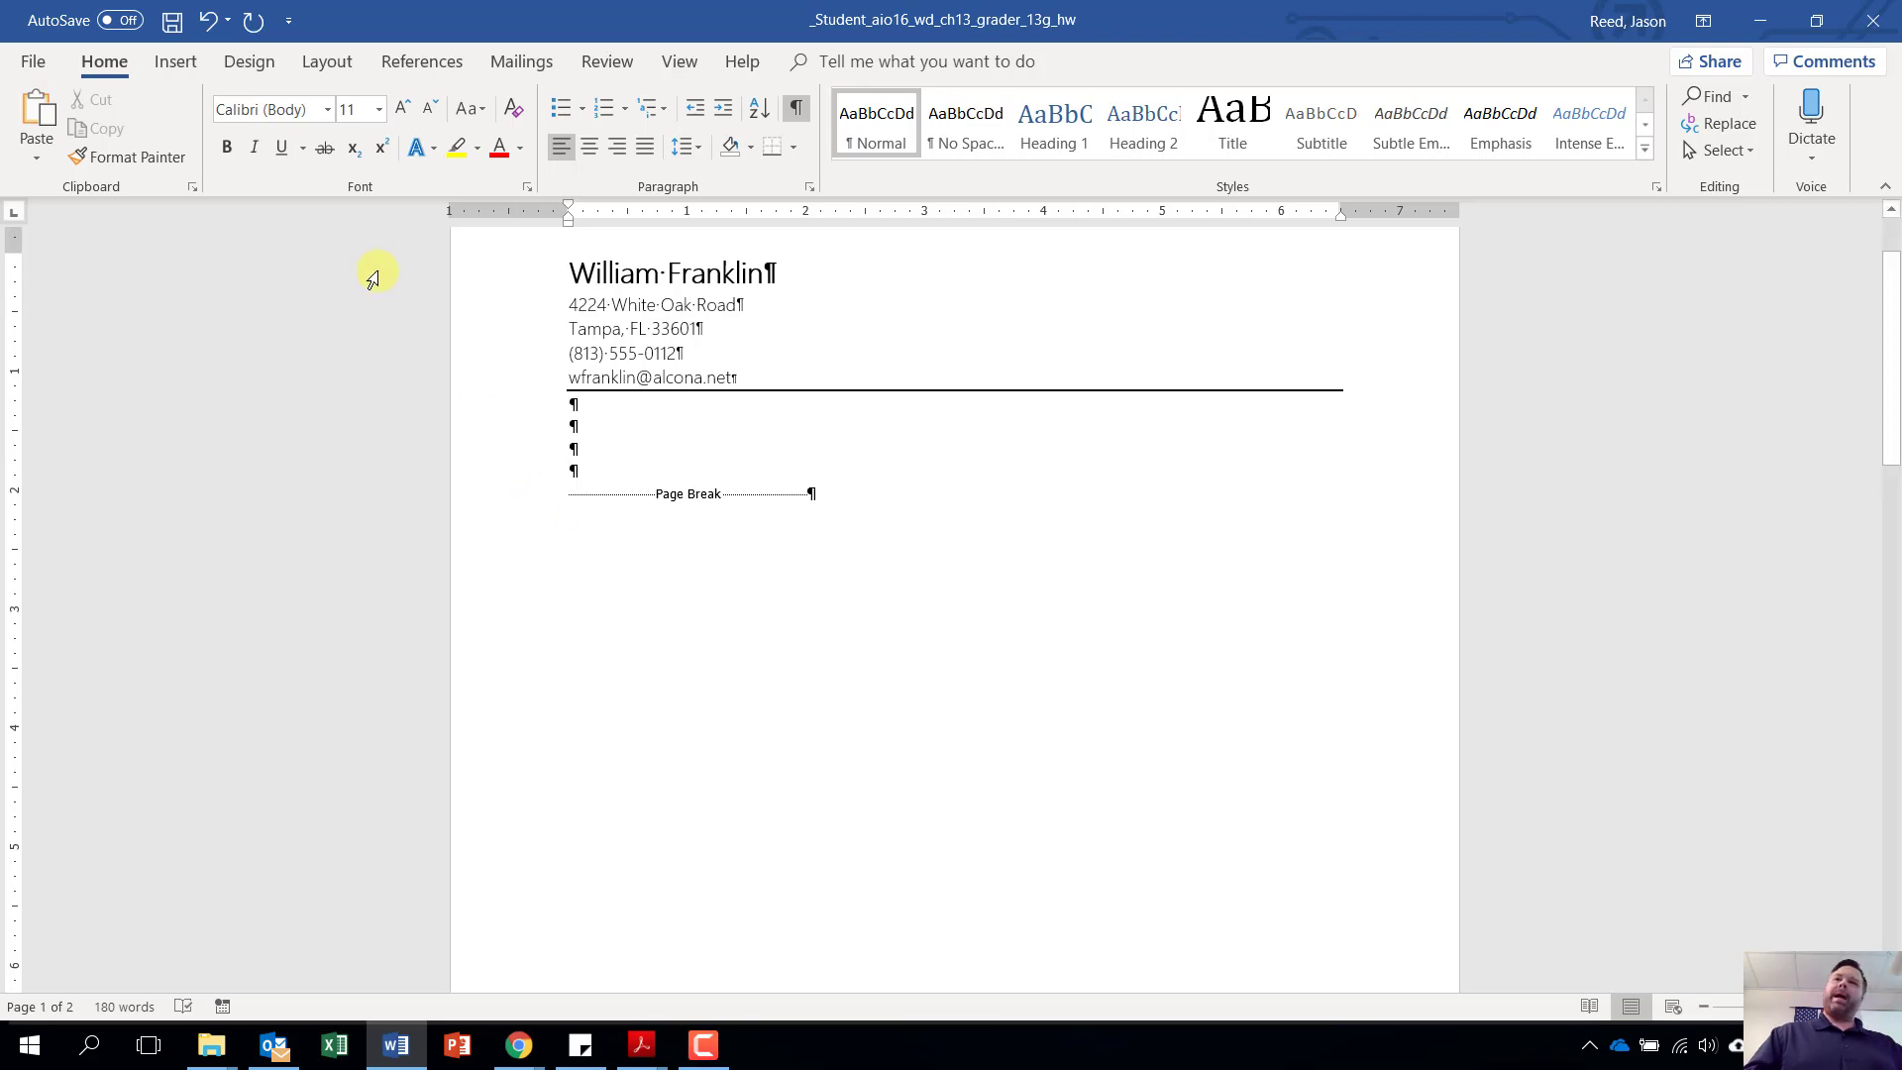
pyautogui.click(176, 66)
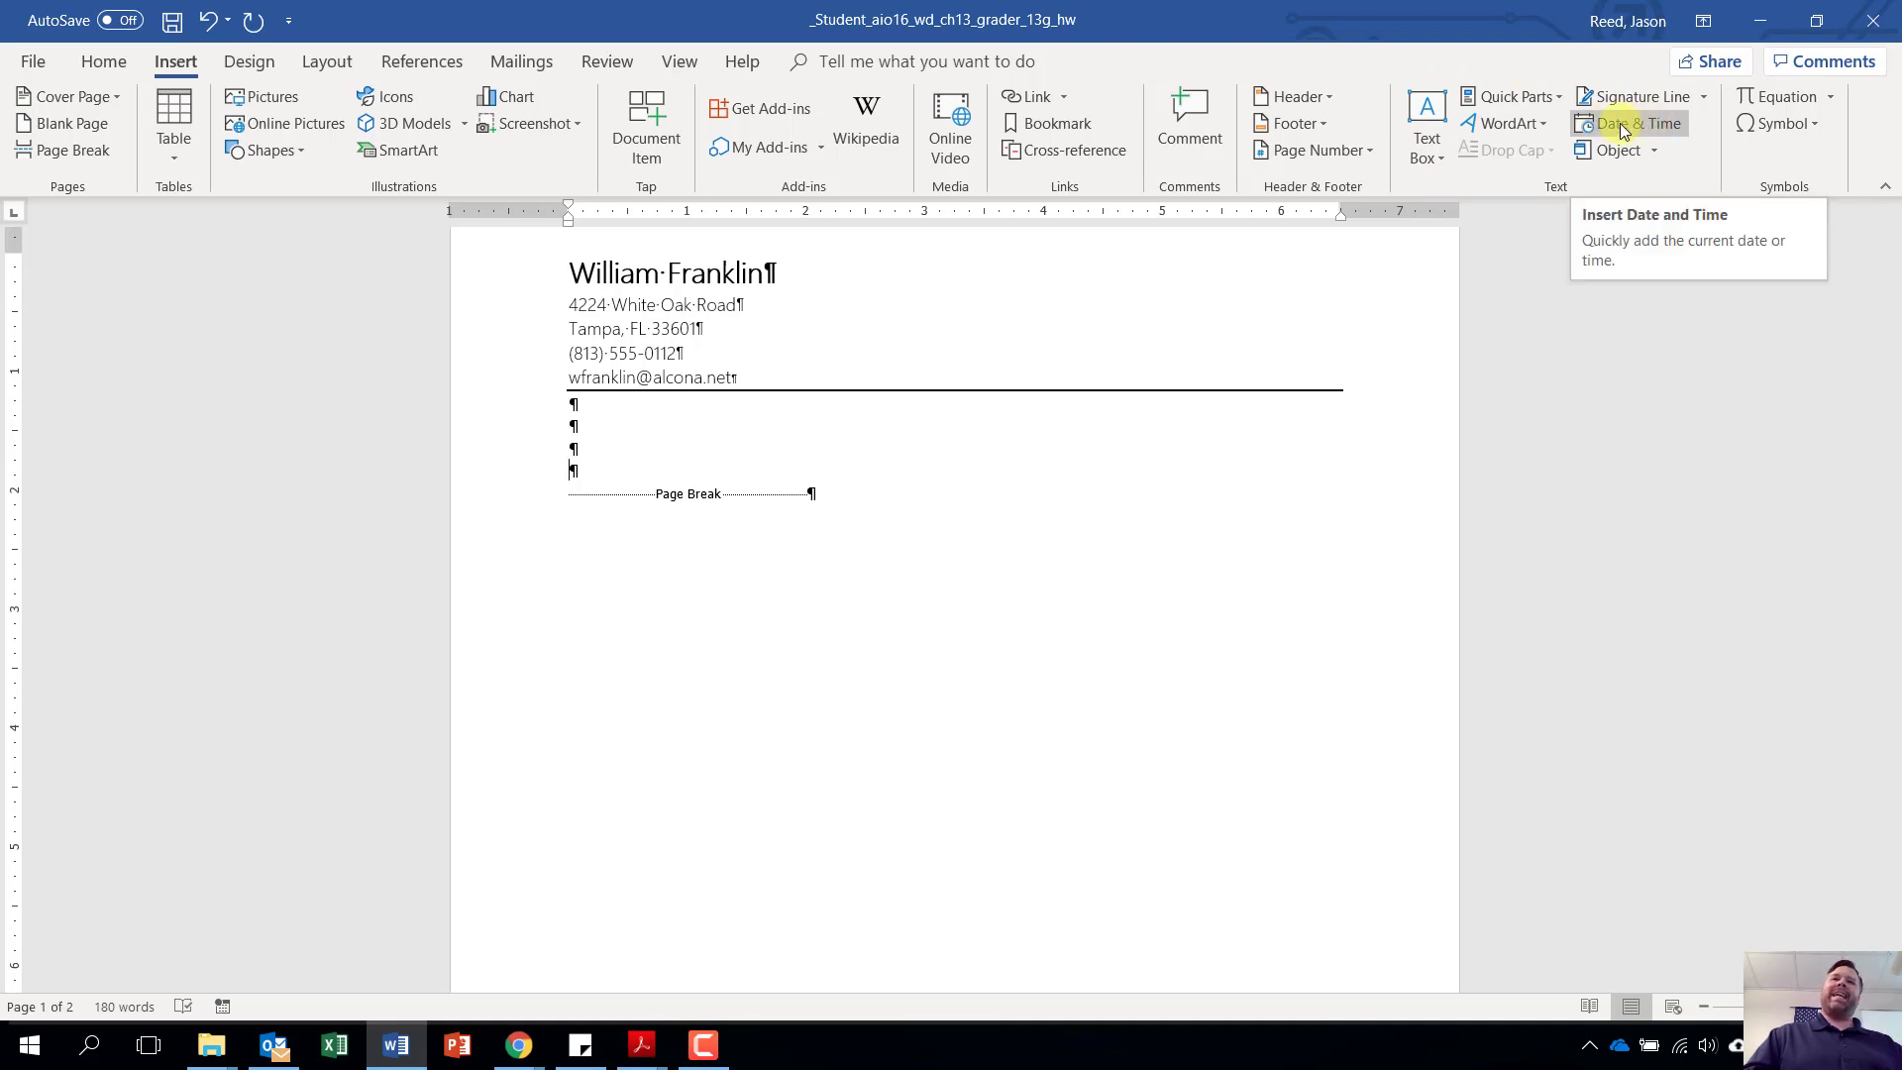
# Step: Insert the date below the letterhead using the March 28, 2019 Date & Time format
pyautogui.click(1625, 131)
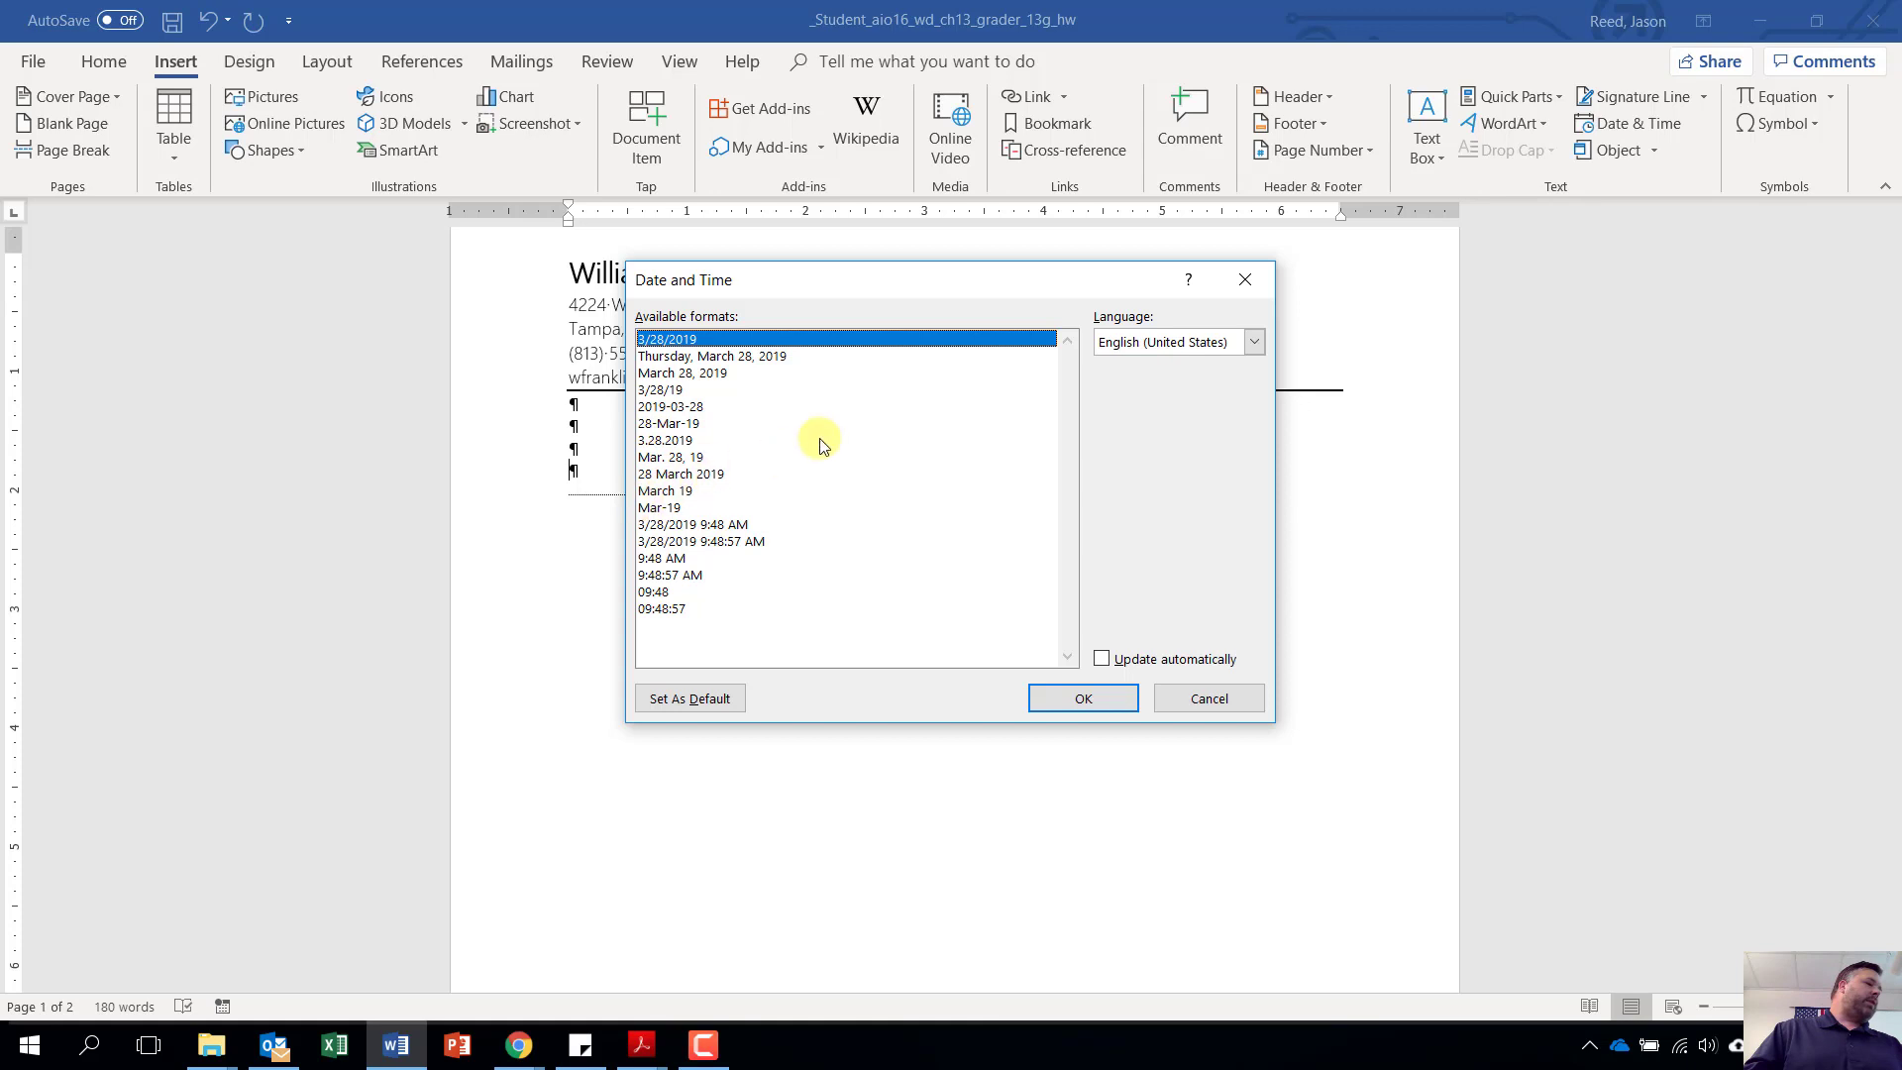
pyautogui.click(678, 374)
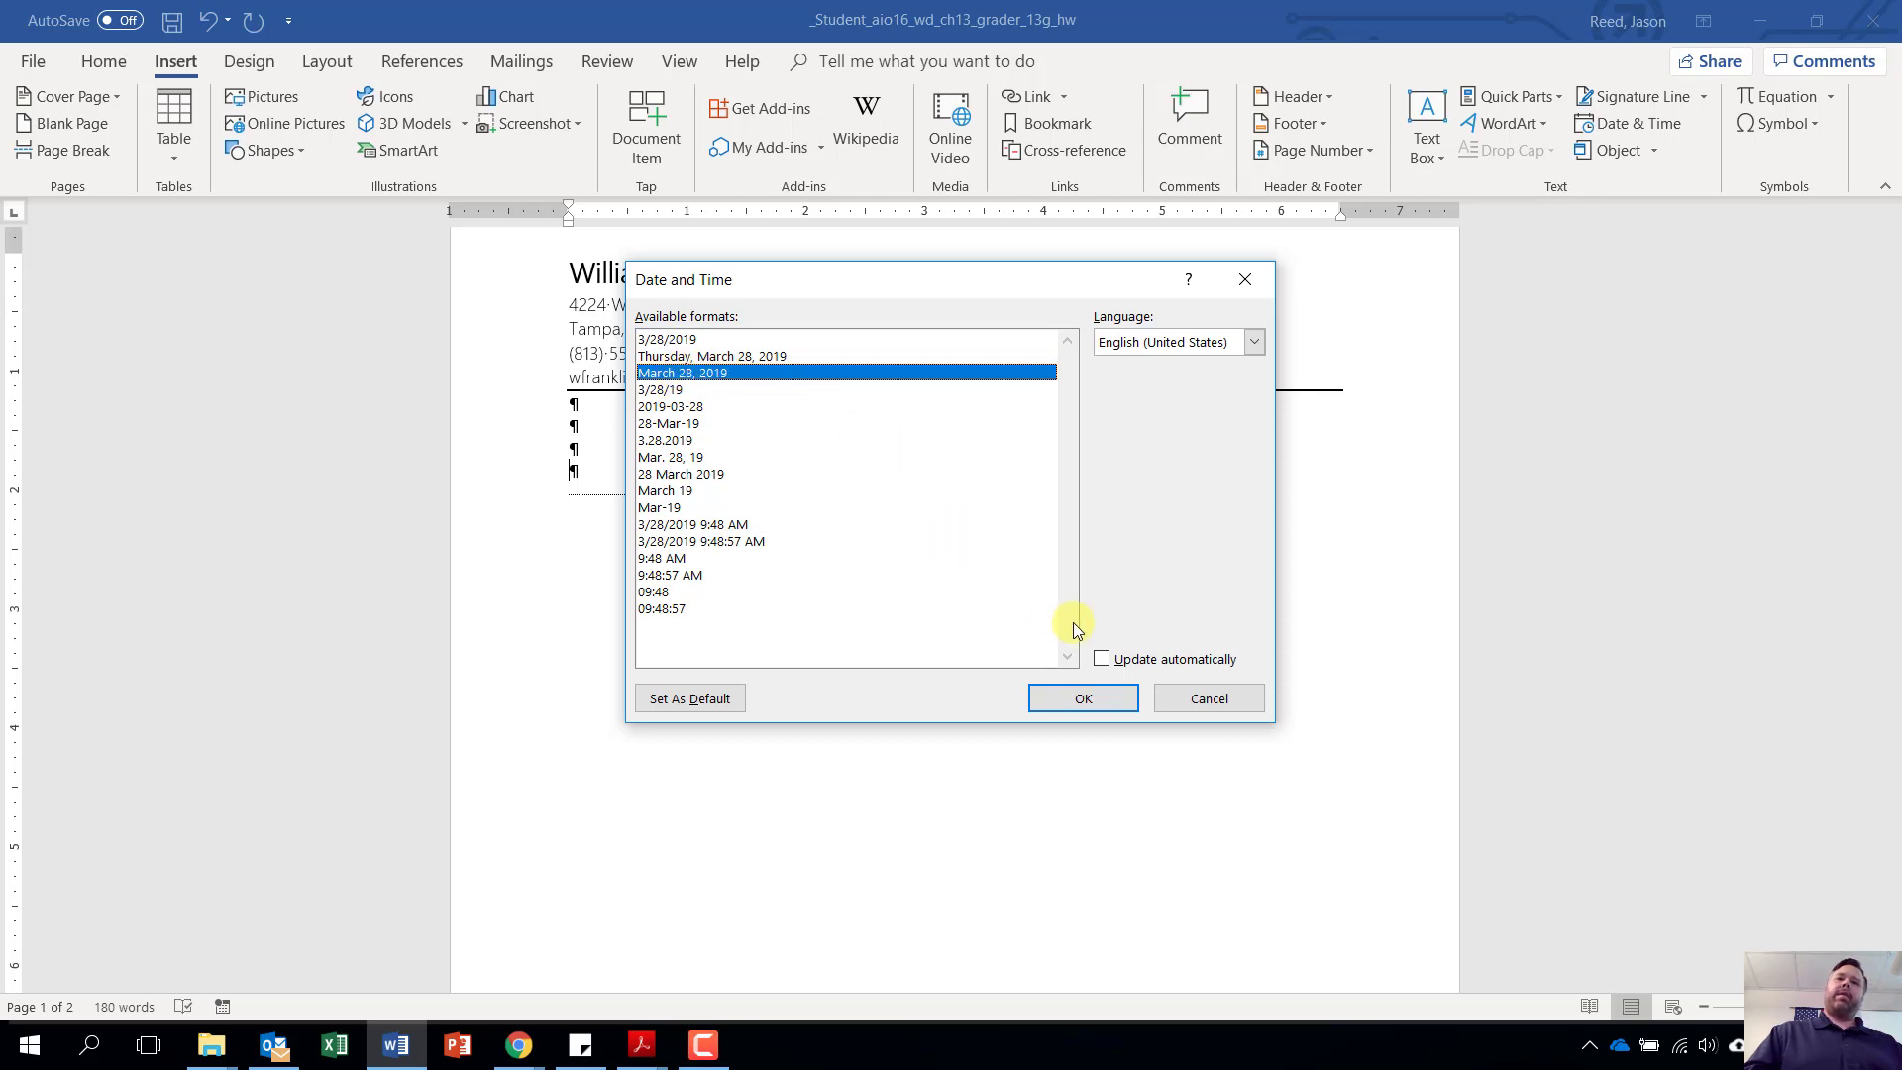
pyautogui.click(1082, 698)
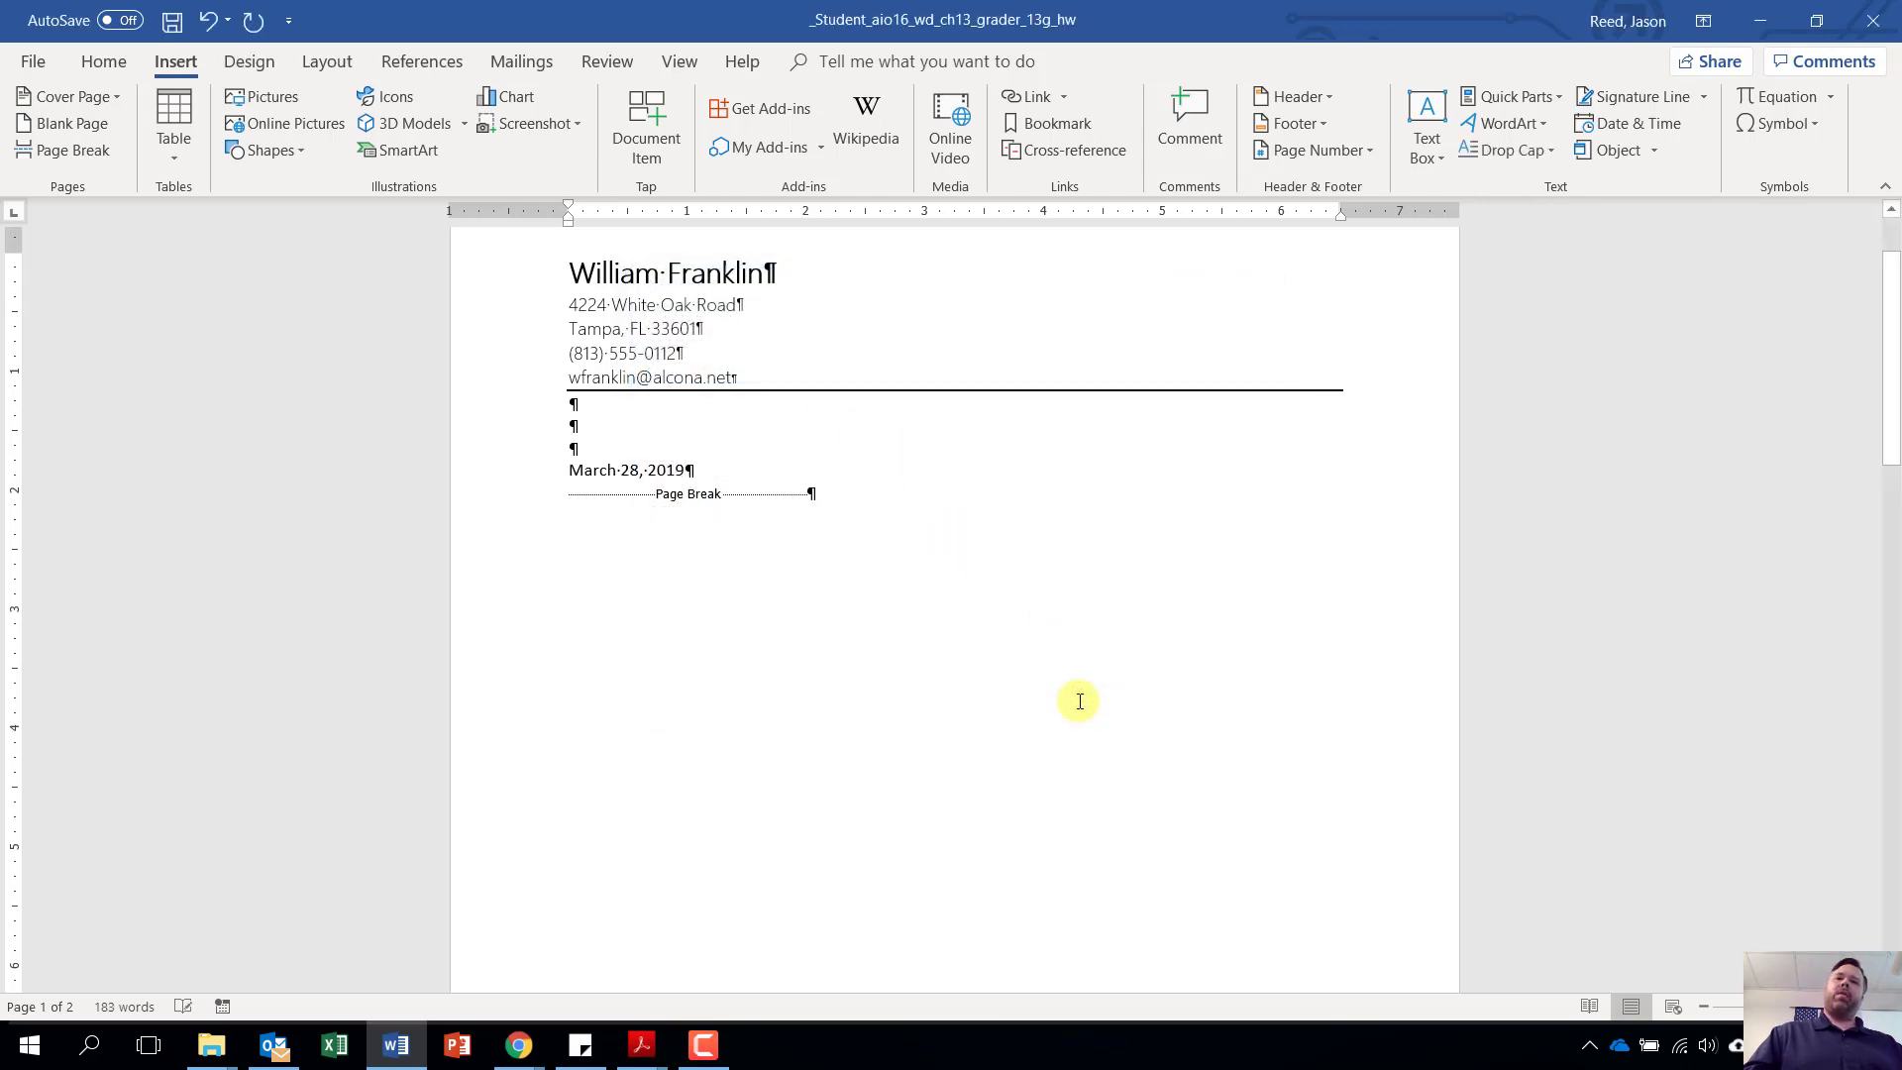
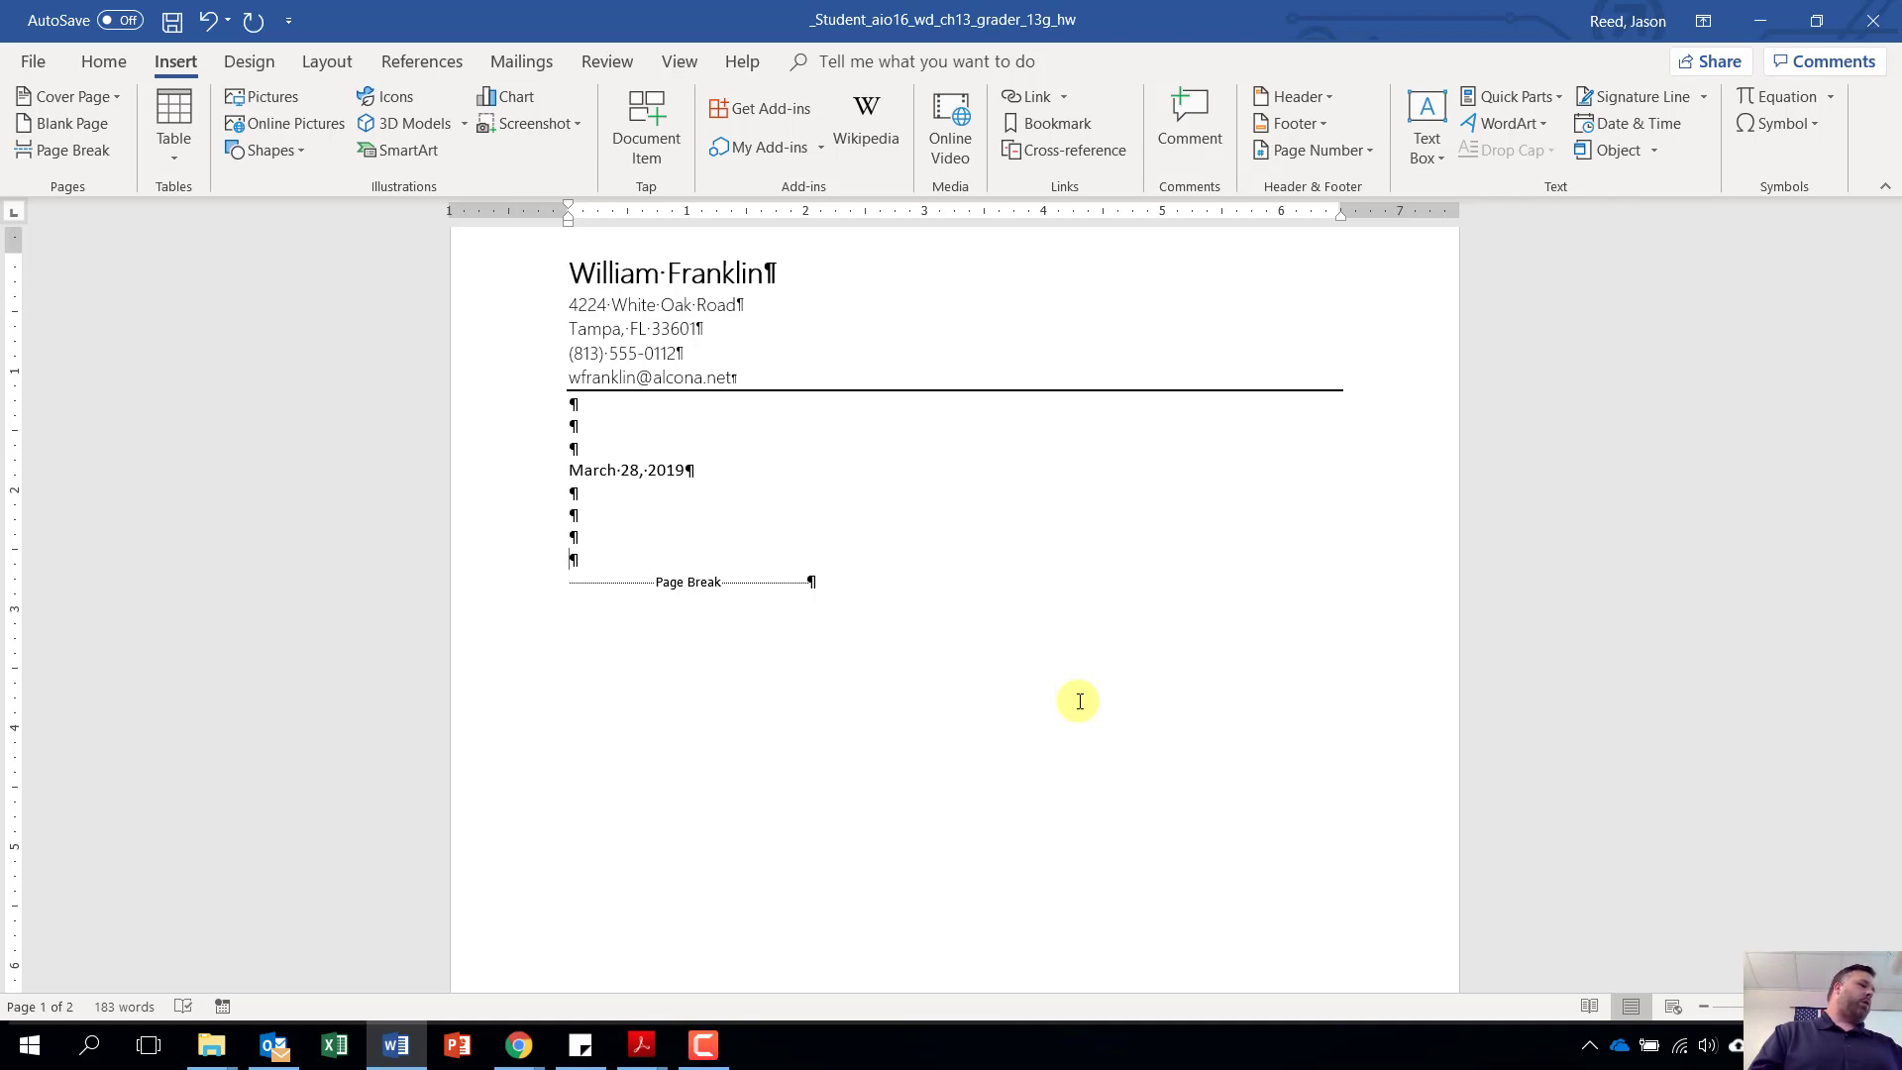
# Step: Type the recipient's name with the title Director, then a Florida Port Community College Career Center line
pyautogui.write('MS.')
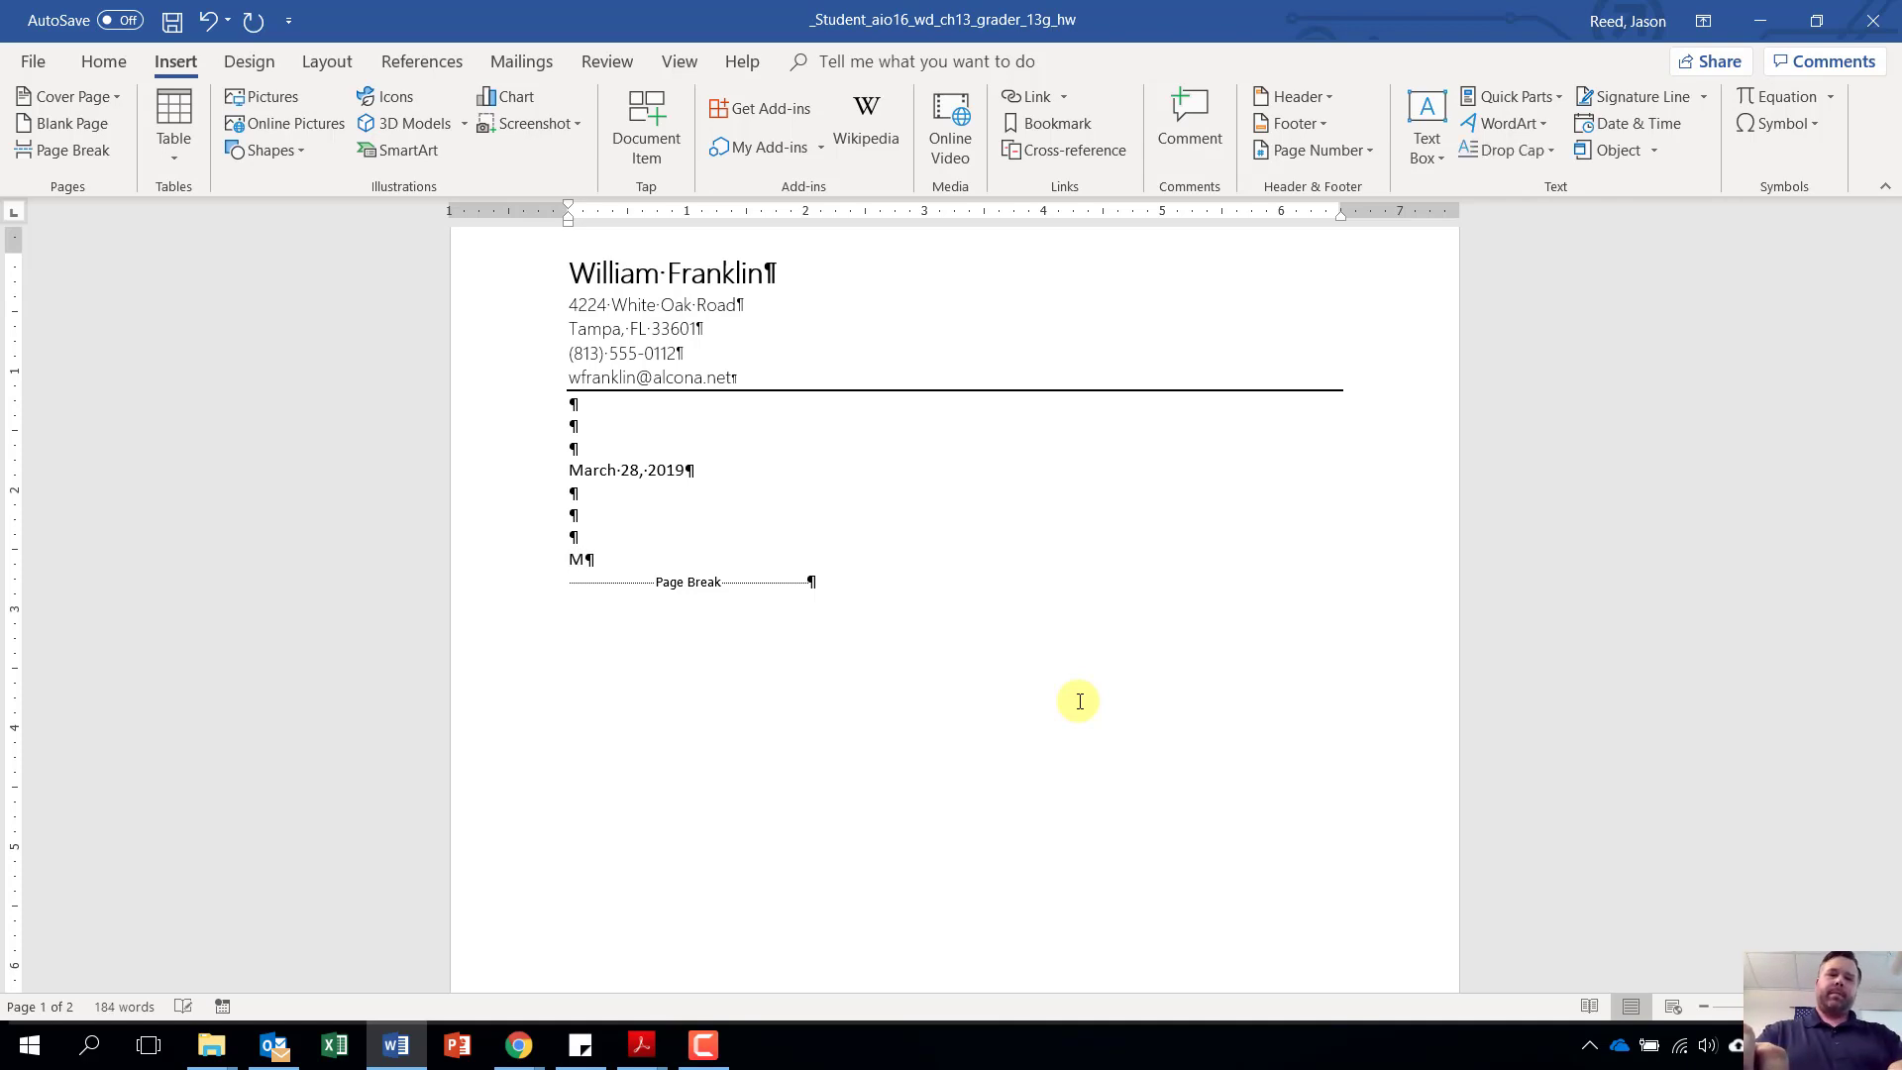
pyautogui.press('BackSpace')
pyautogui.press('BackSpace')
pyautogui.press('BackSpace')
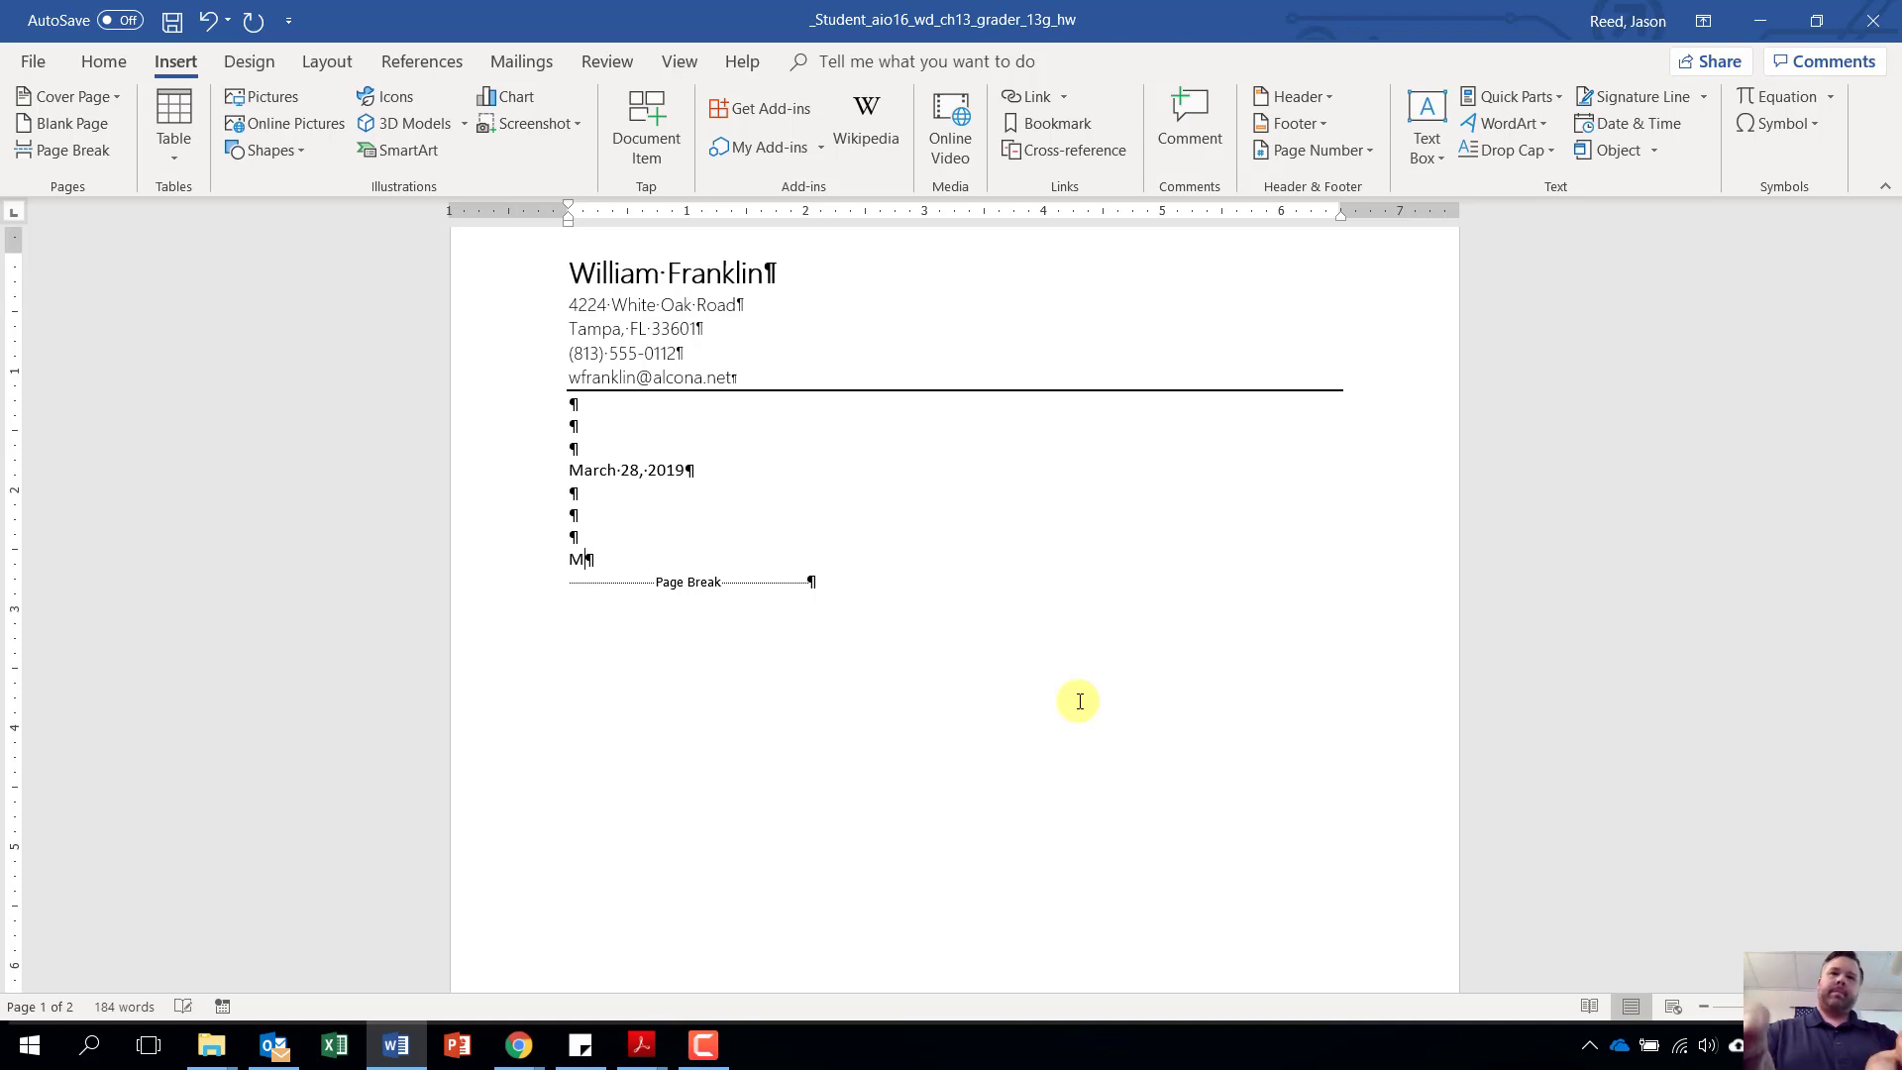
pyautogui.write('s')
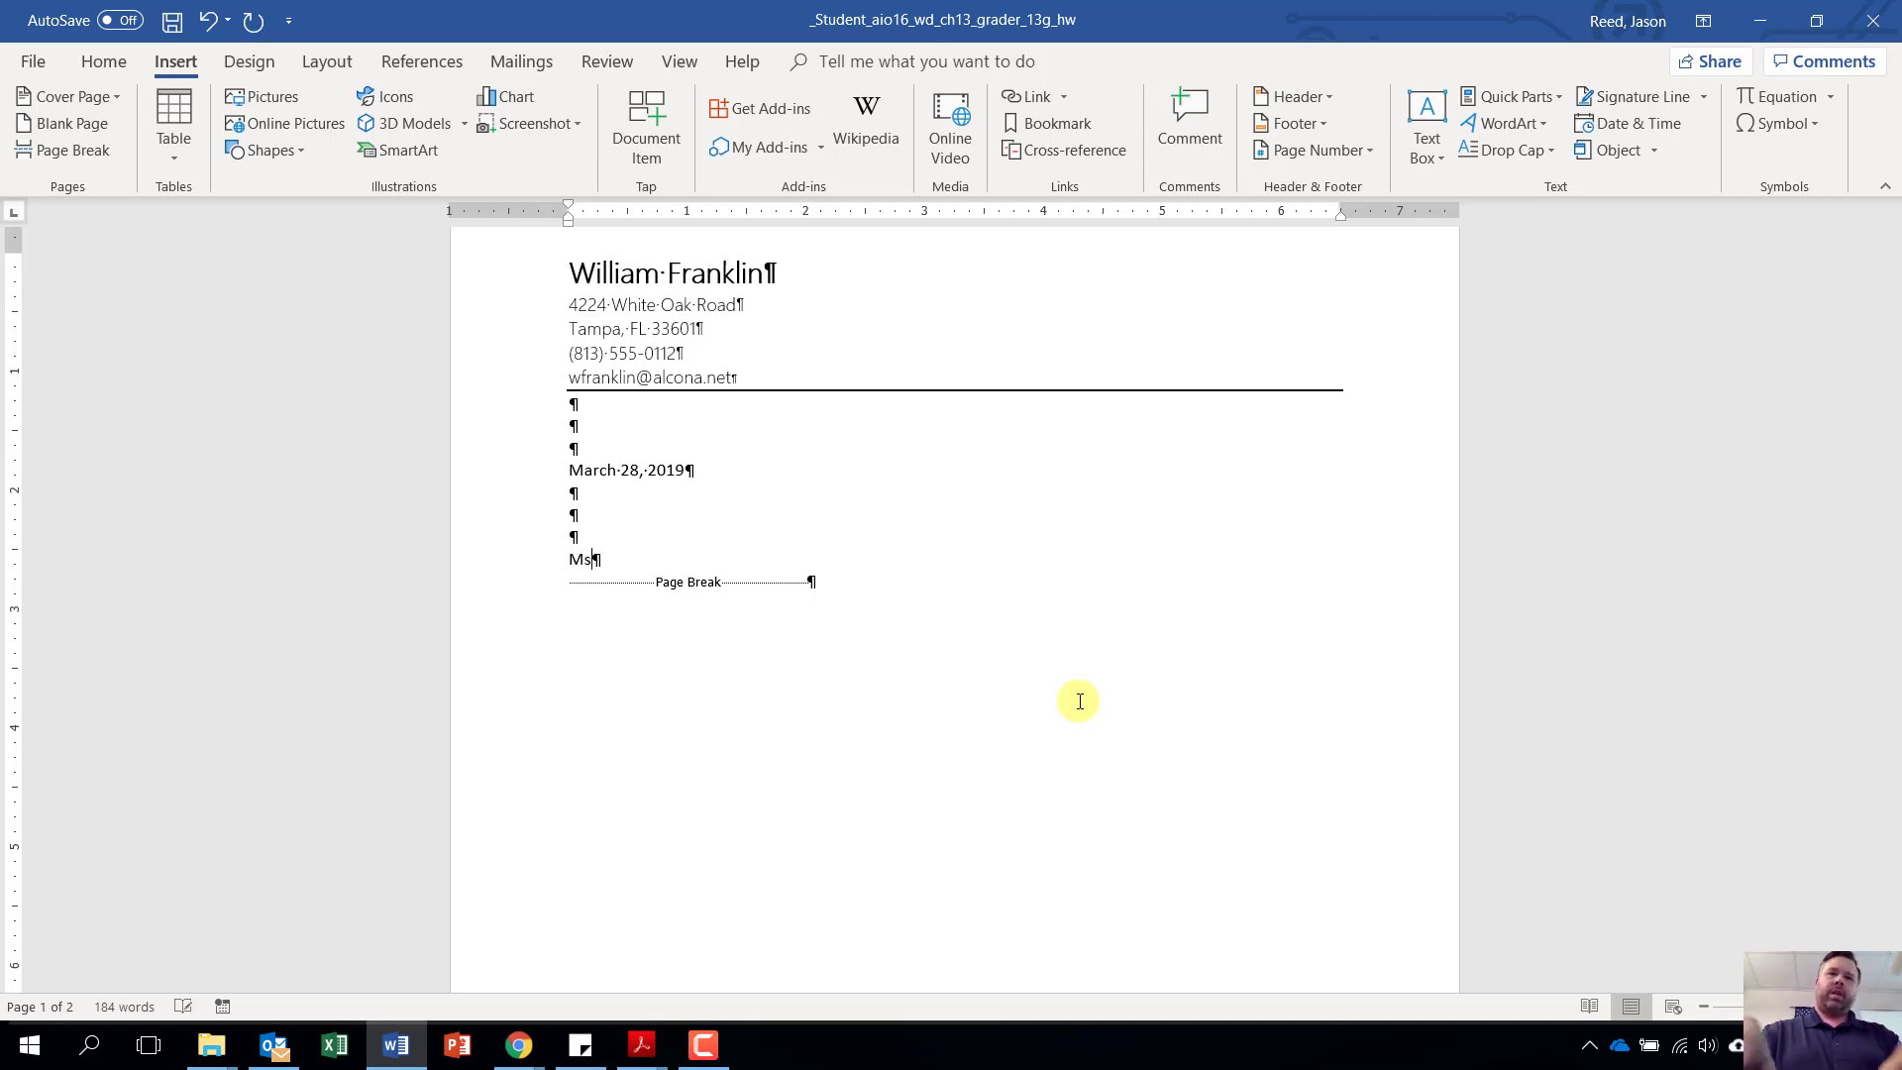
pyautogui.write('. ')
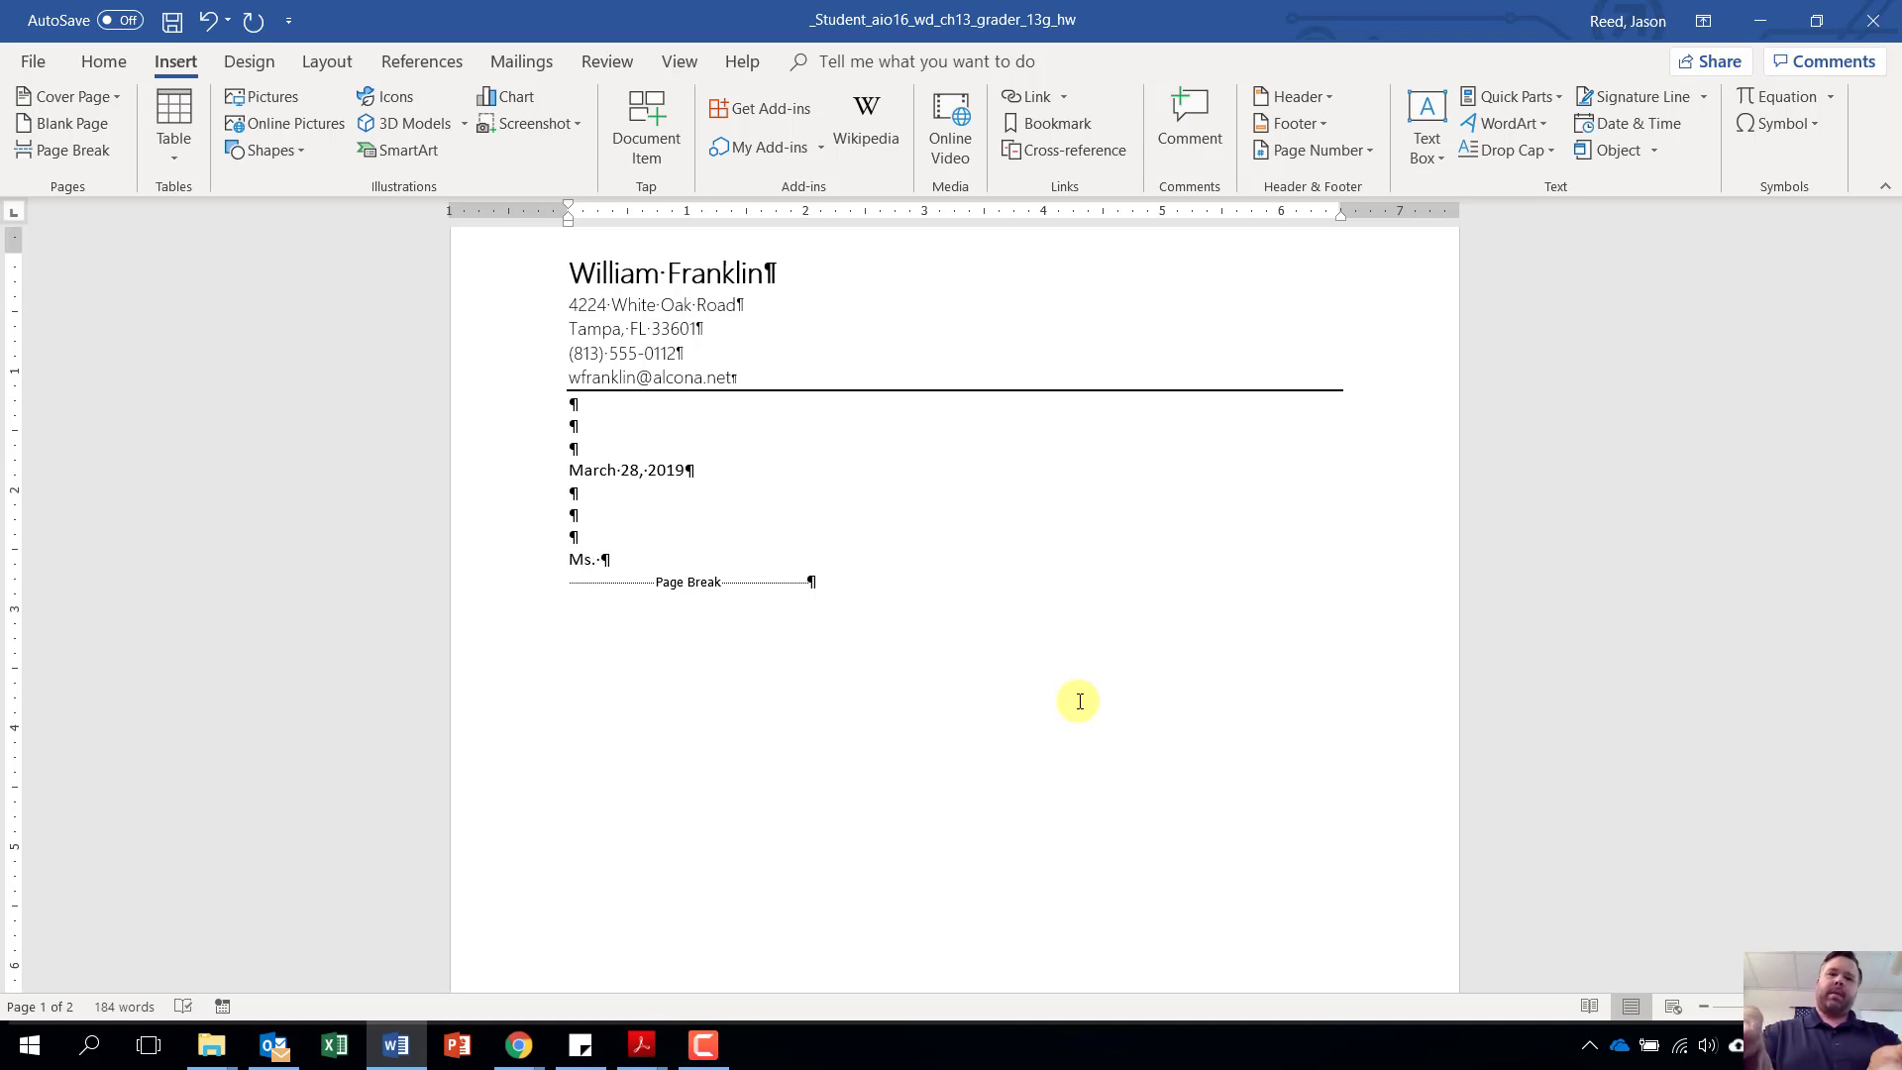
pyautogui.write('M')
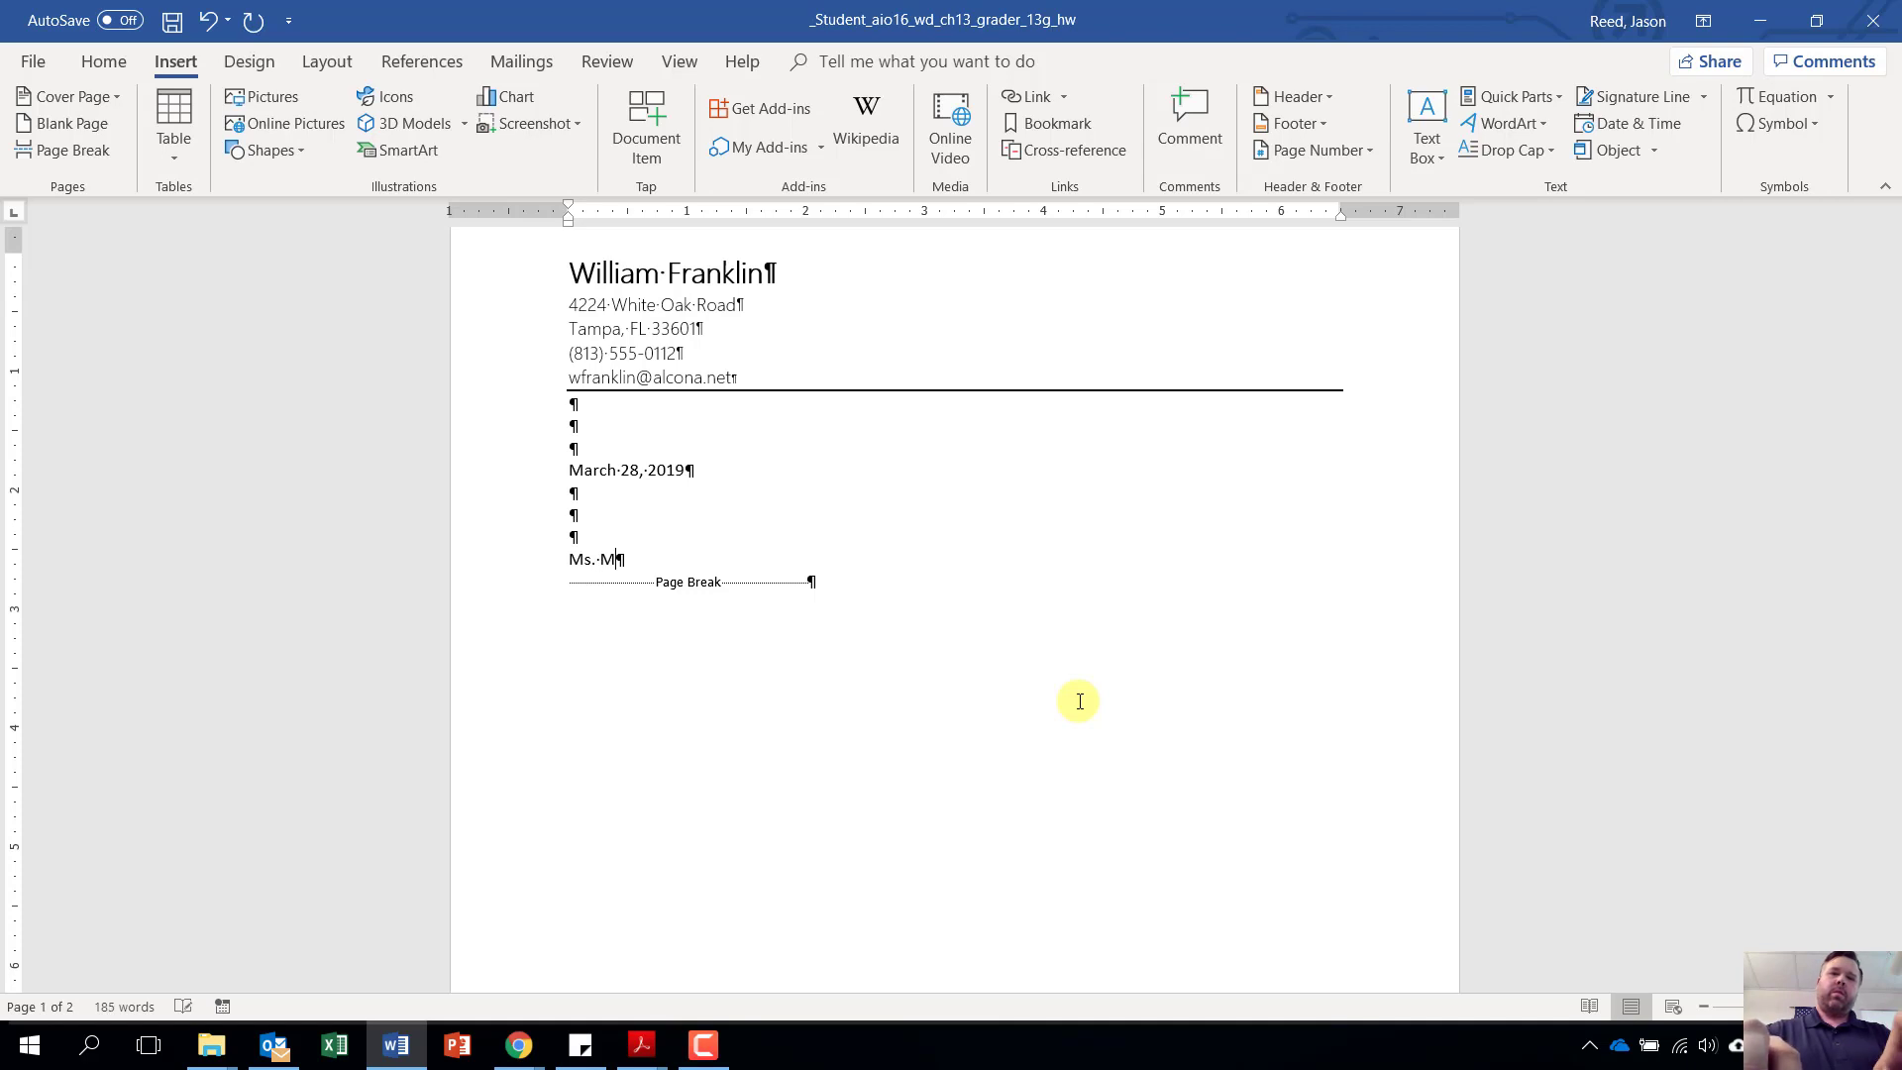
pyautogui.write('ary Walker')
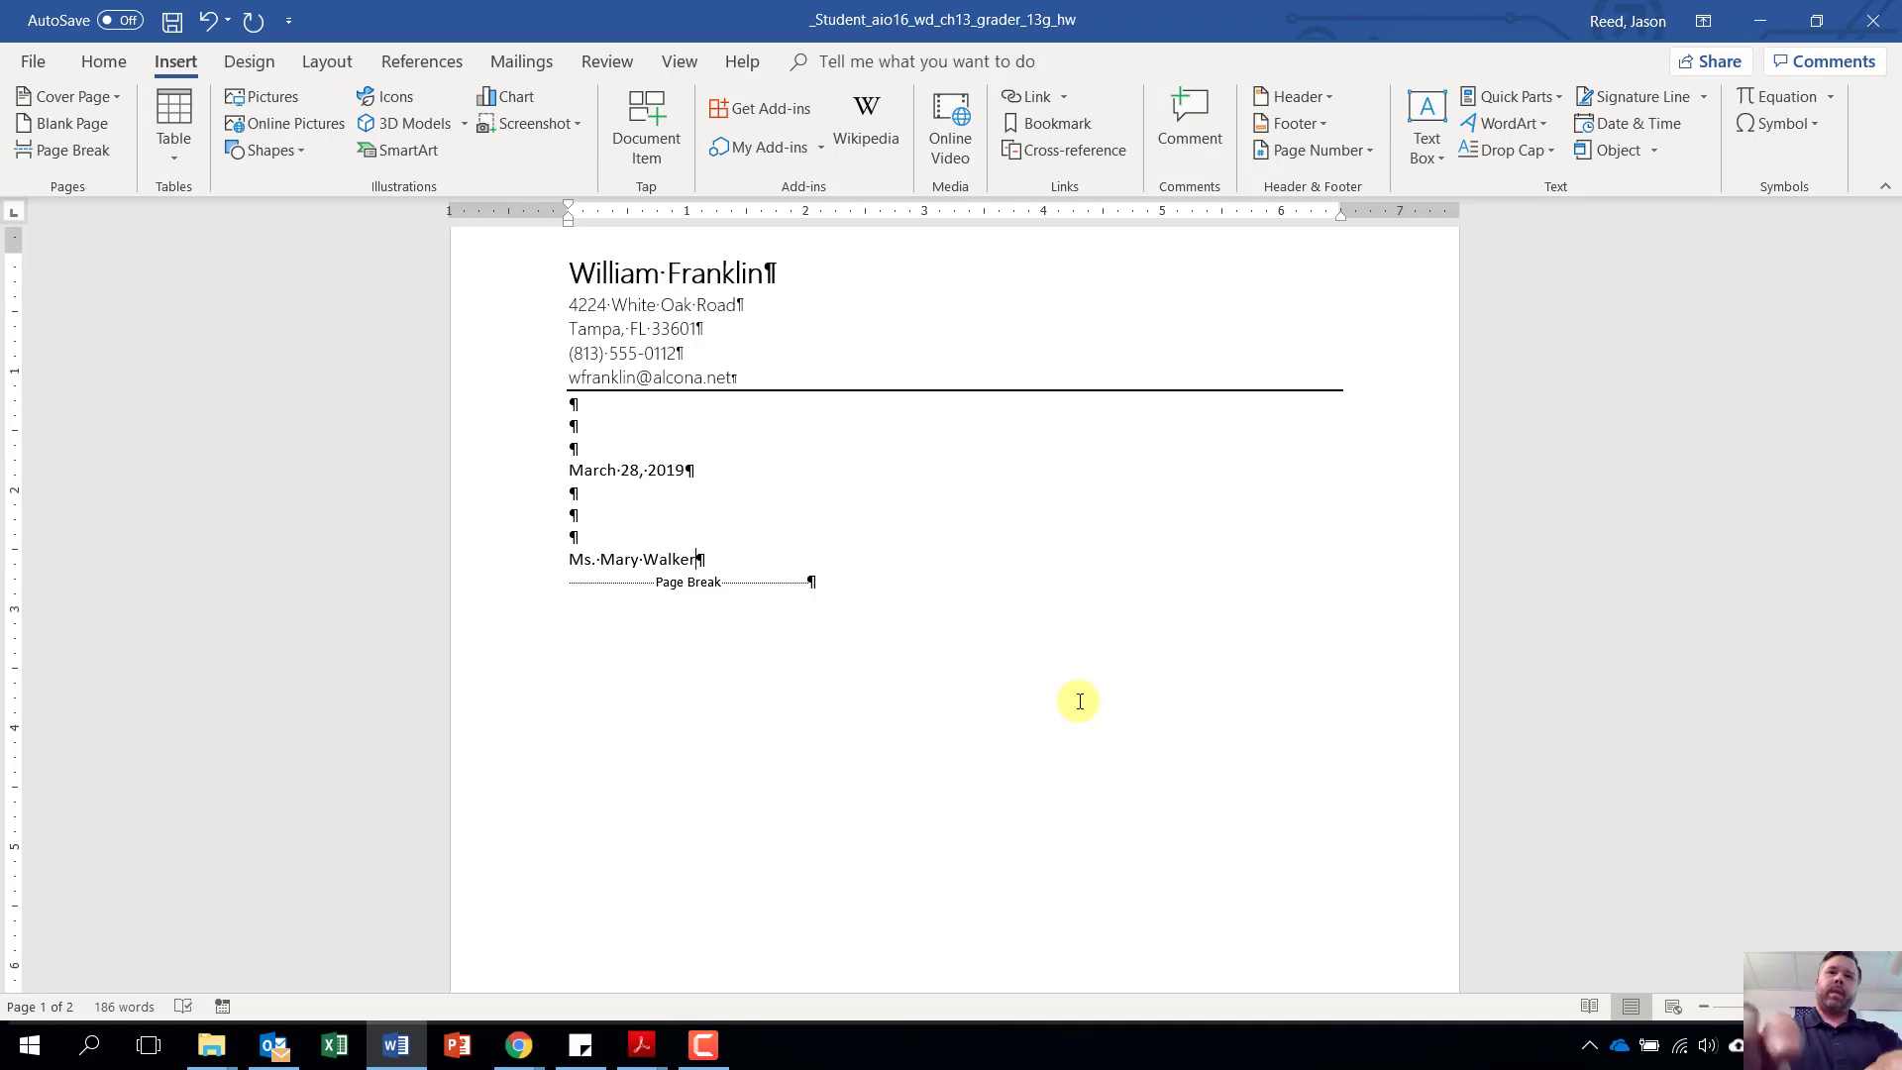
pyautogui.write(' H')
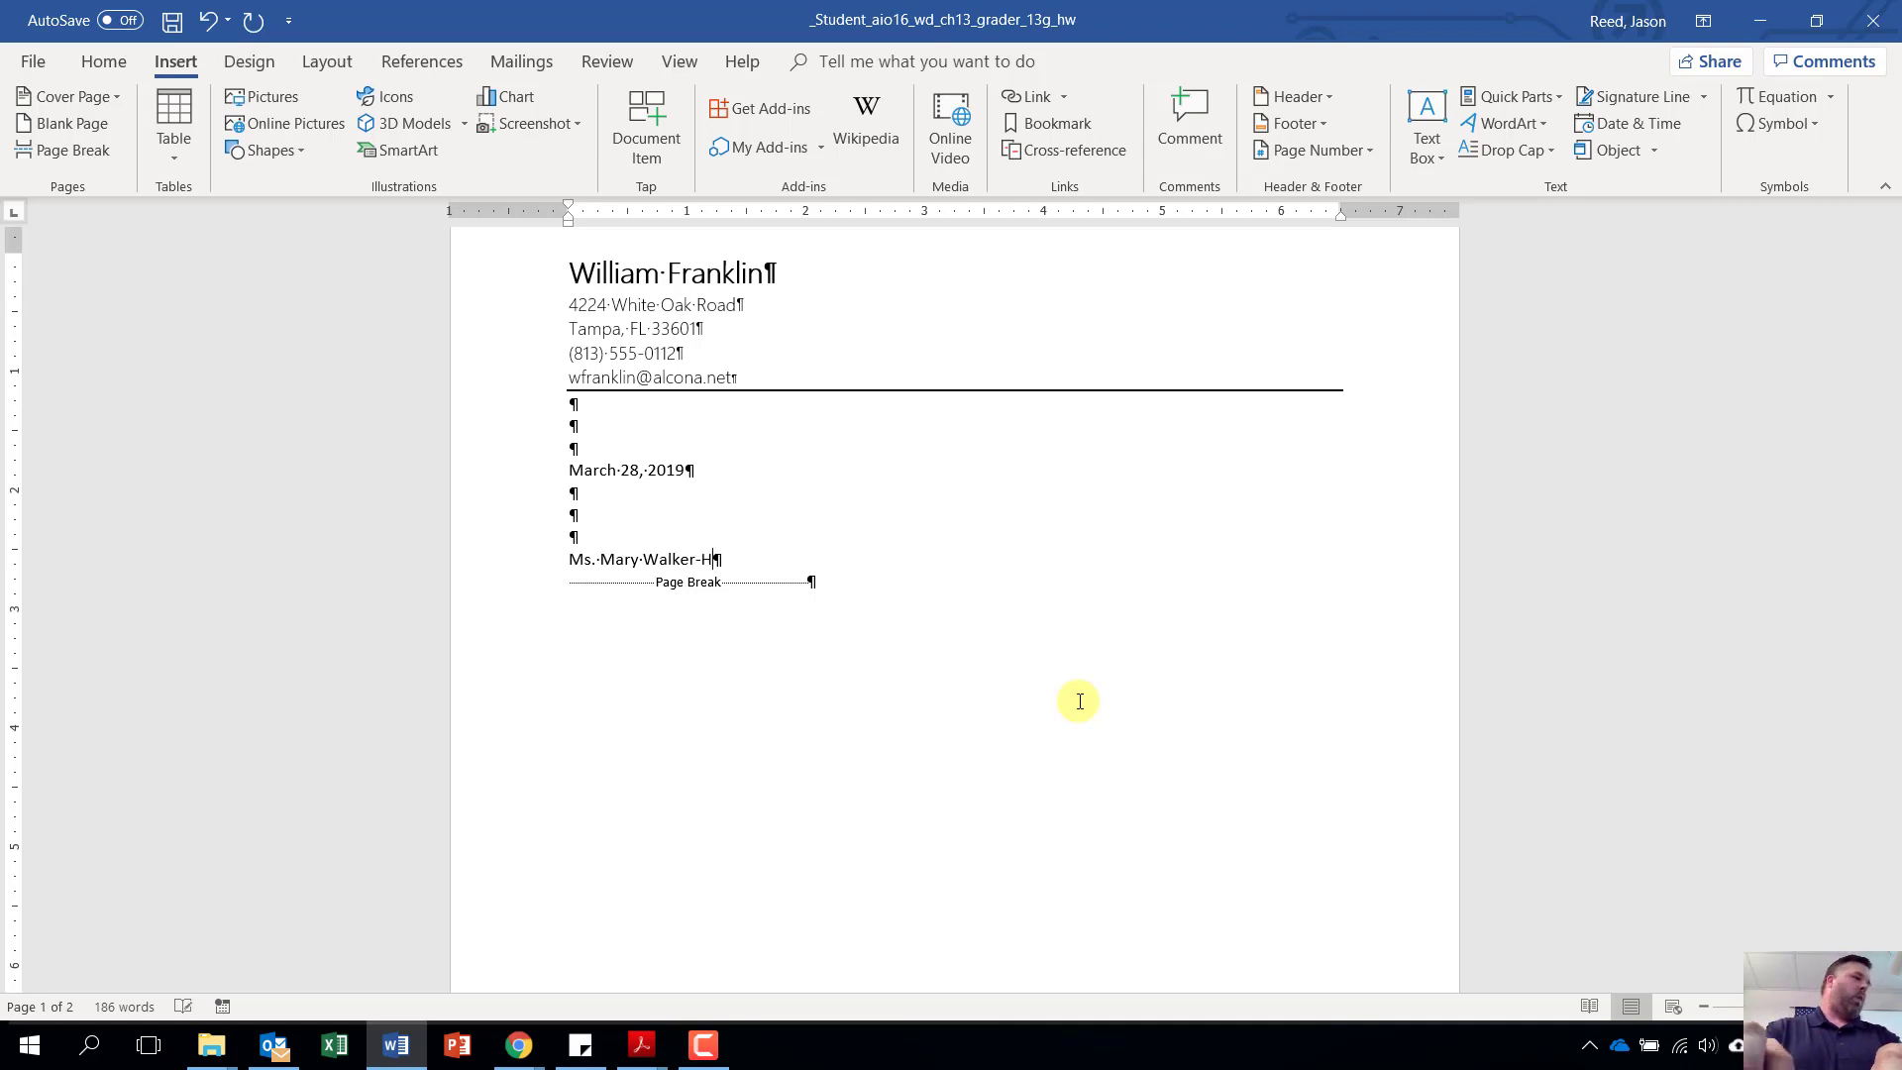
pyautogui.write('uels')
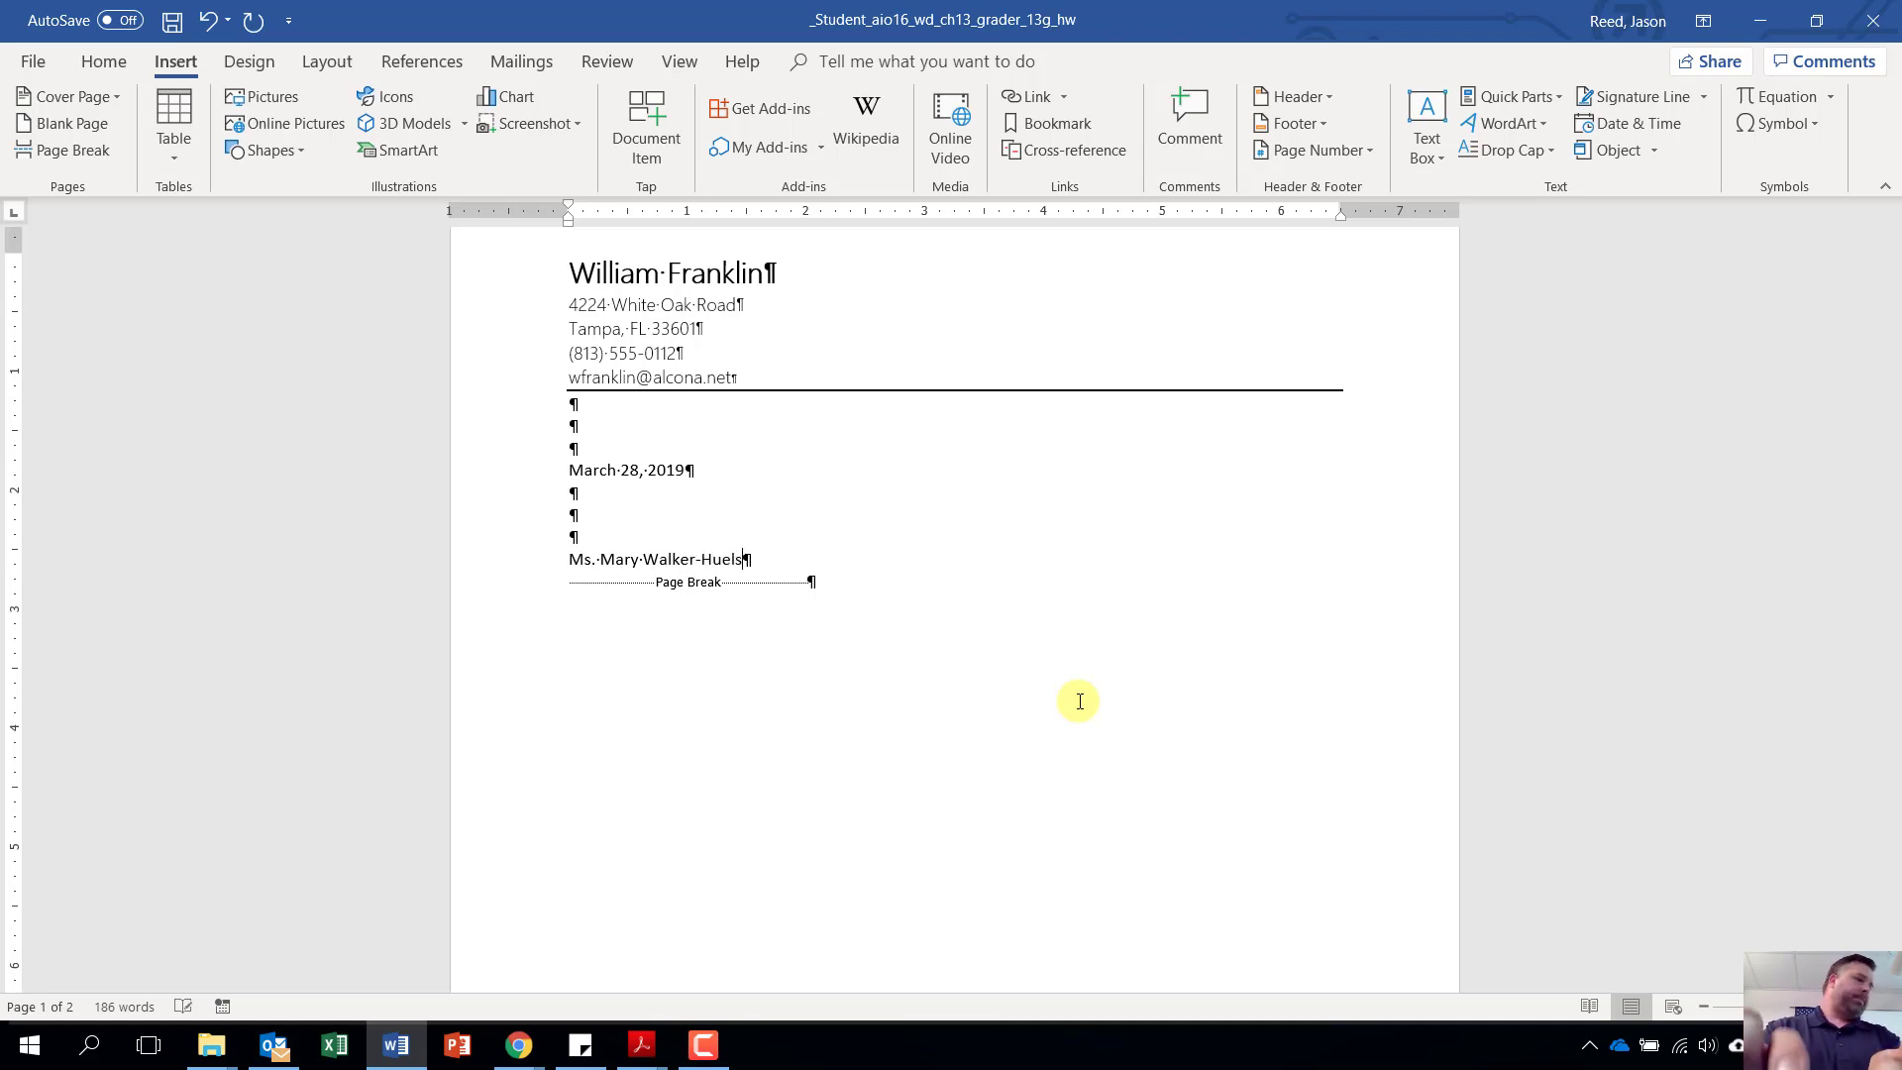
pyautogui.write('man, ')
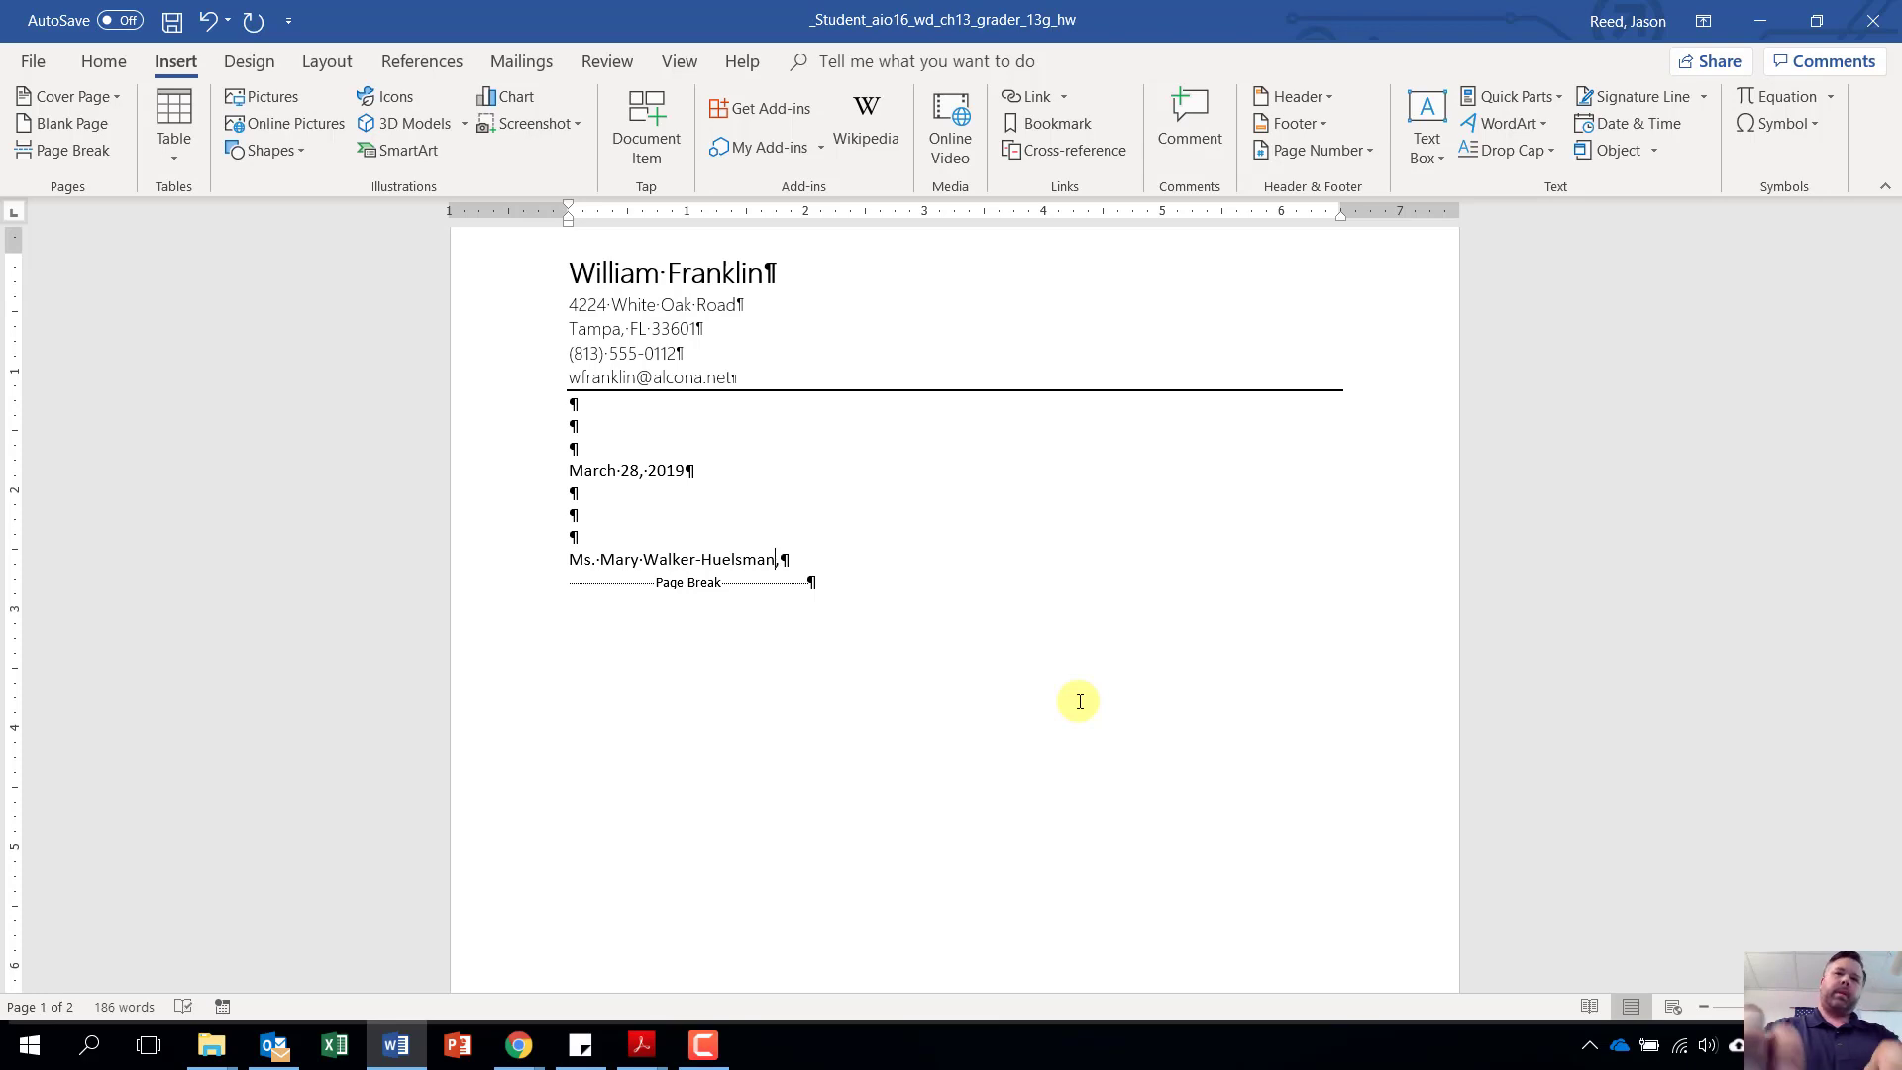
pyautogui.write('D')
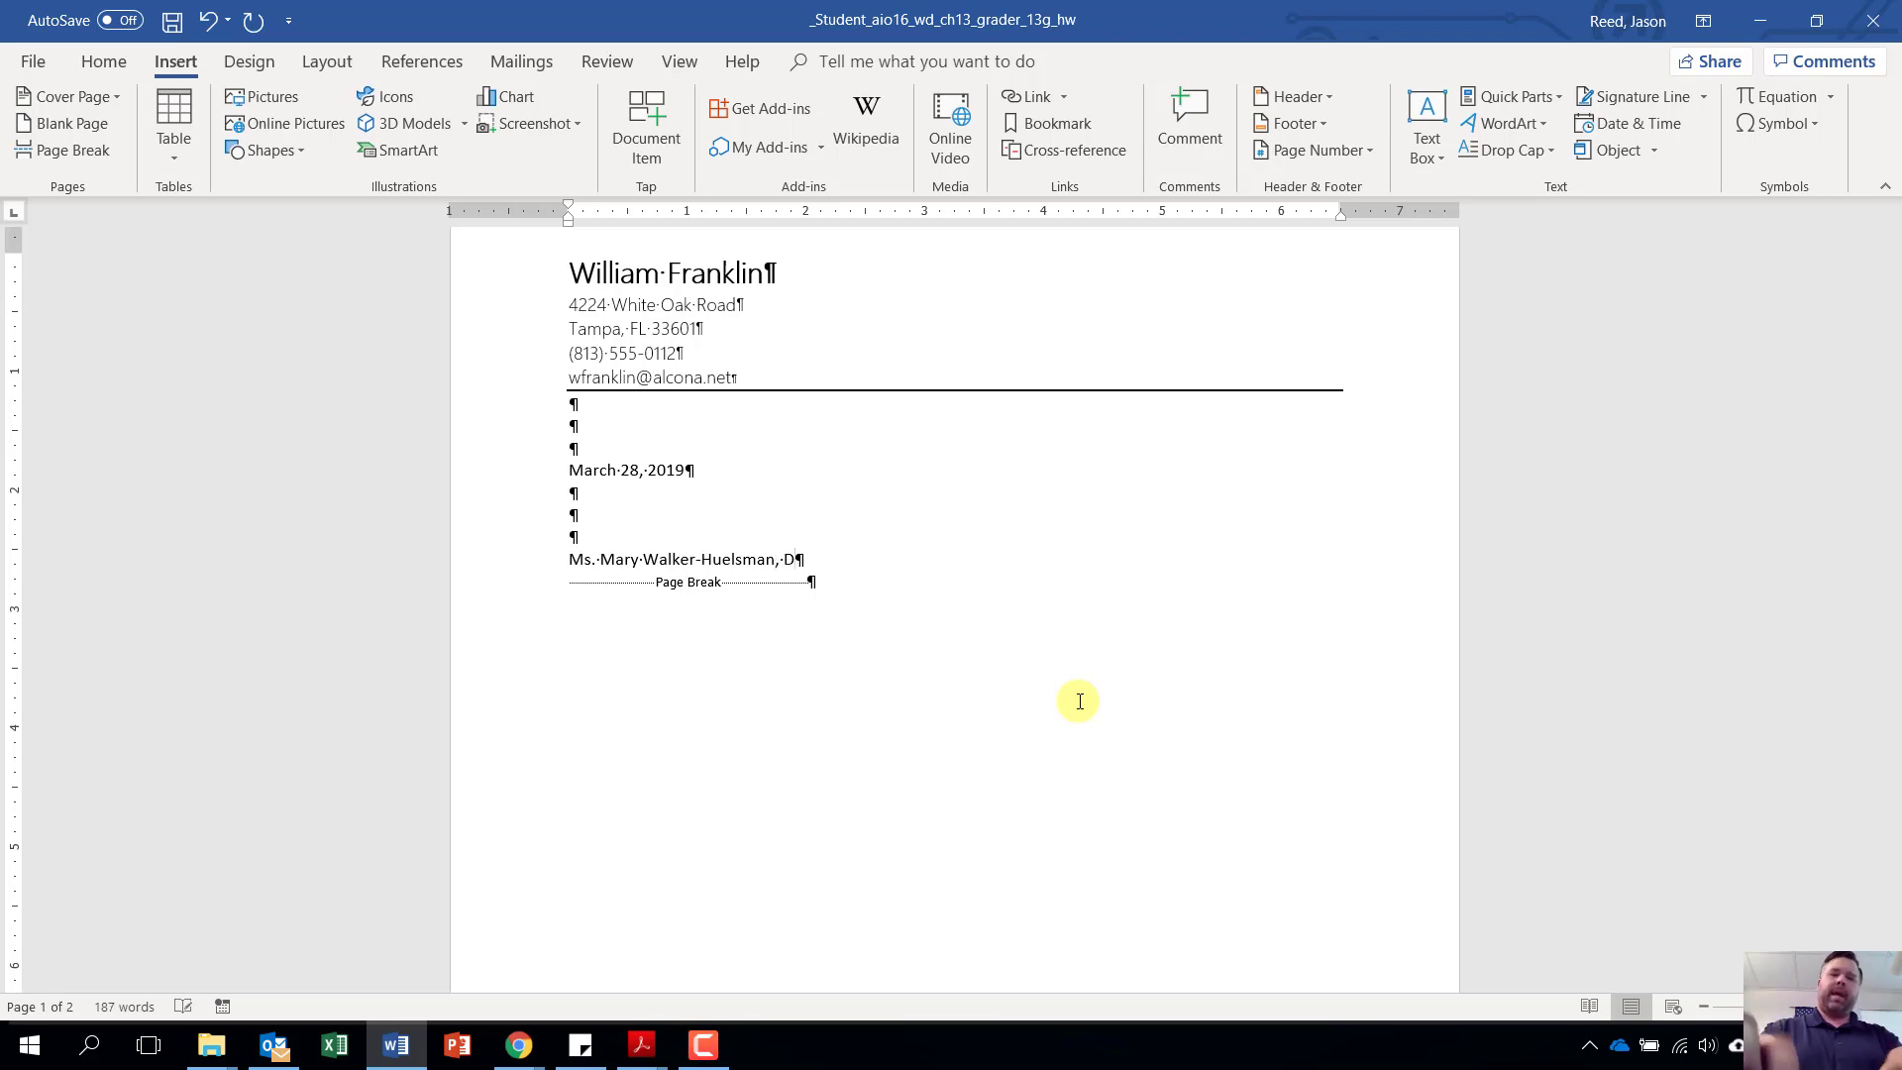
pyautogui.write('r')
pyautogui.write('rector')
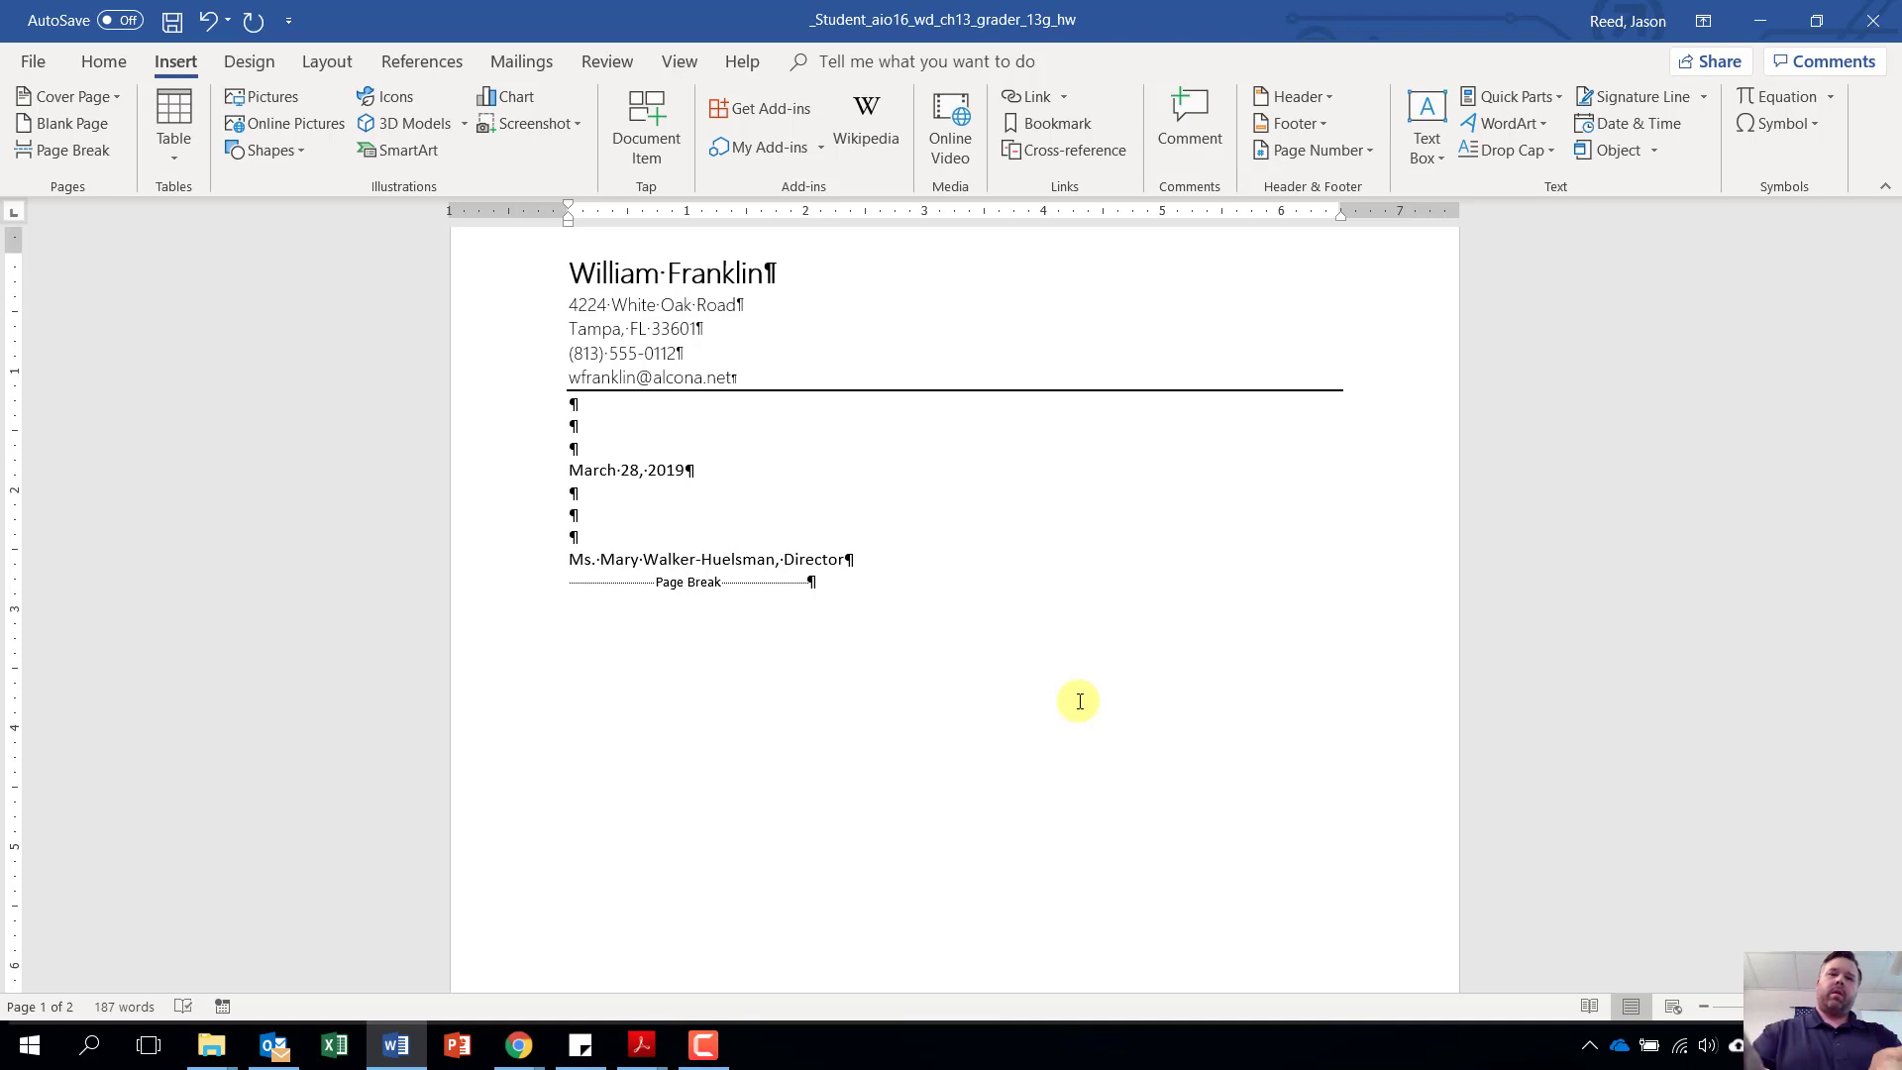
pyautogui.press('Return')
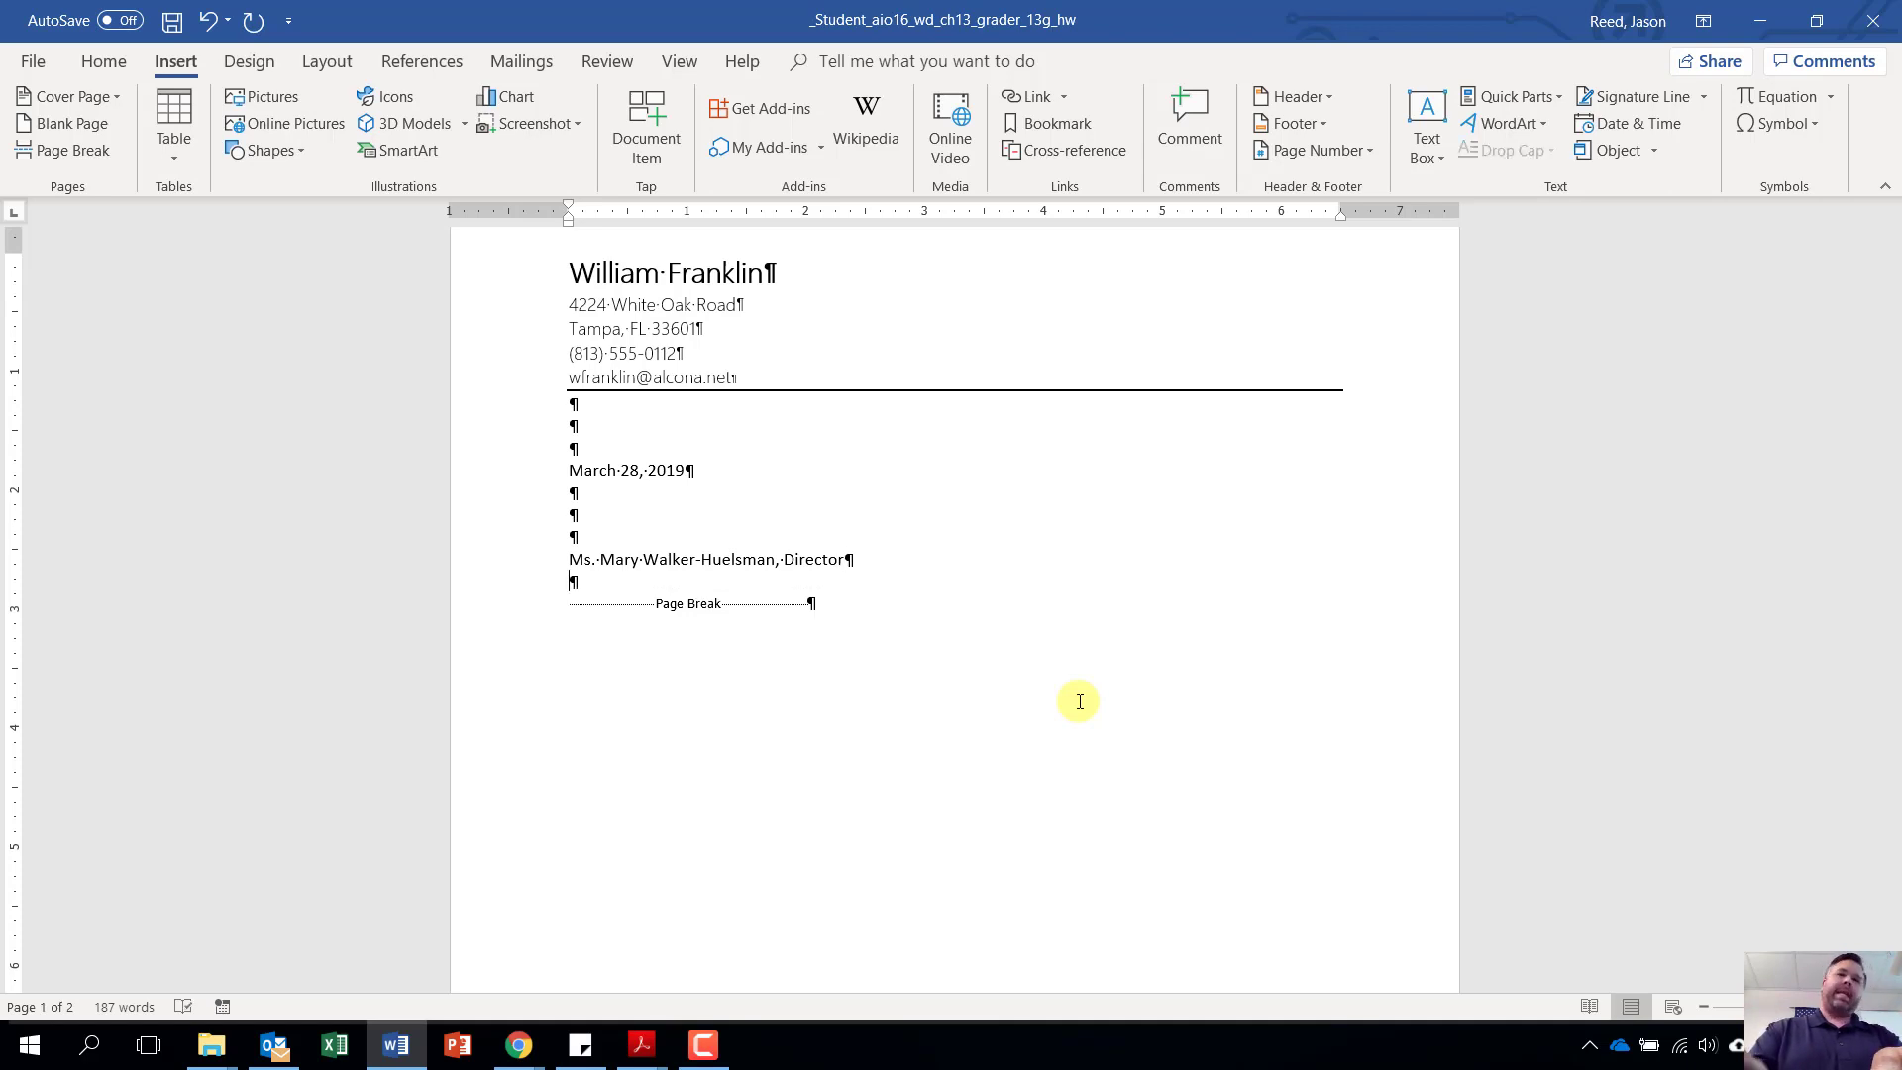
pyautogui.write('Florida P')
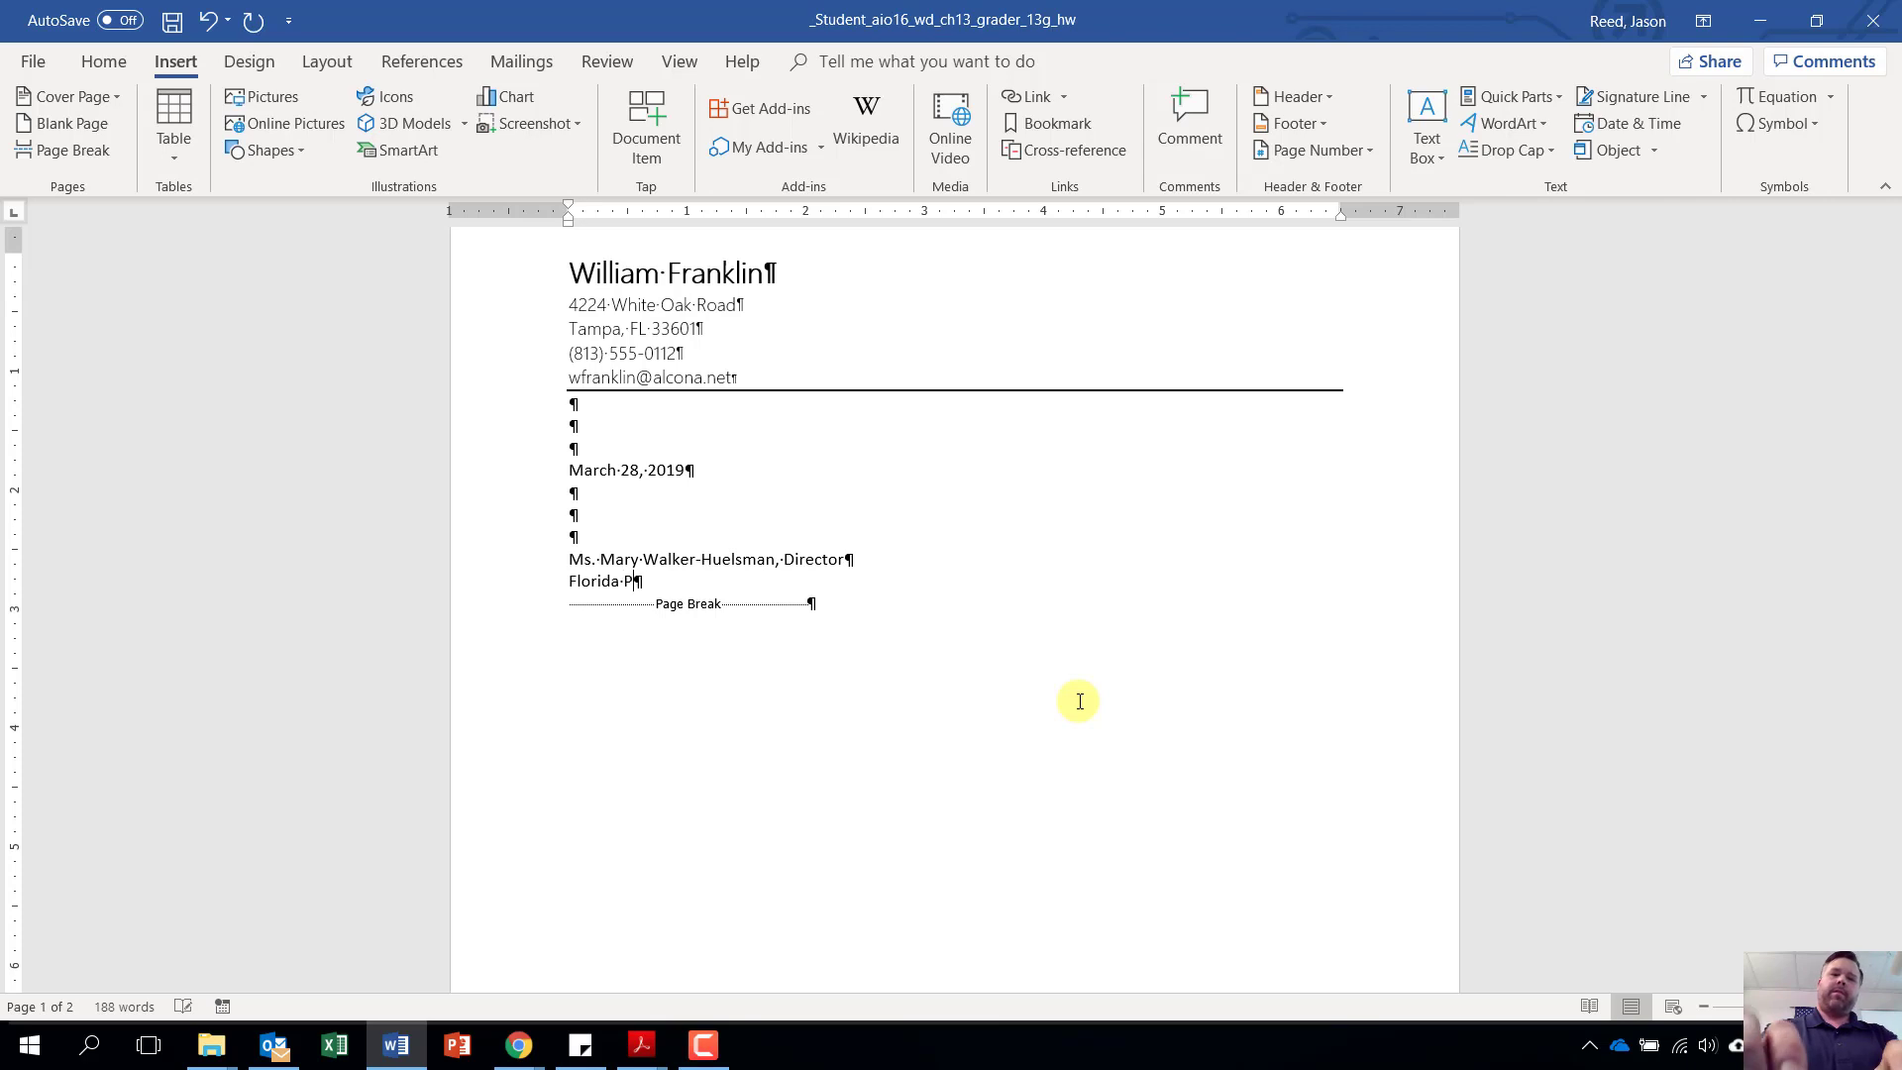
pyautogui.write('ort')
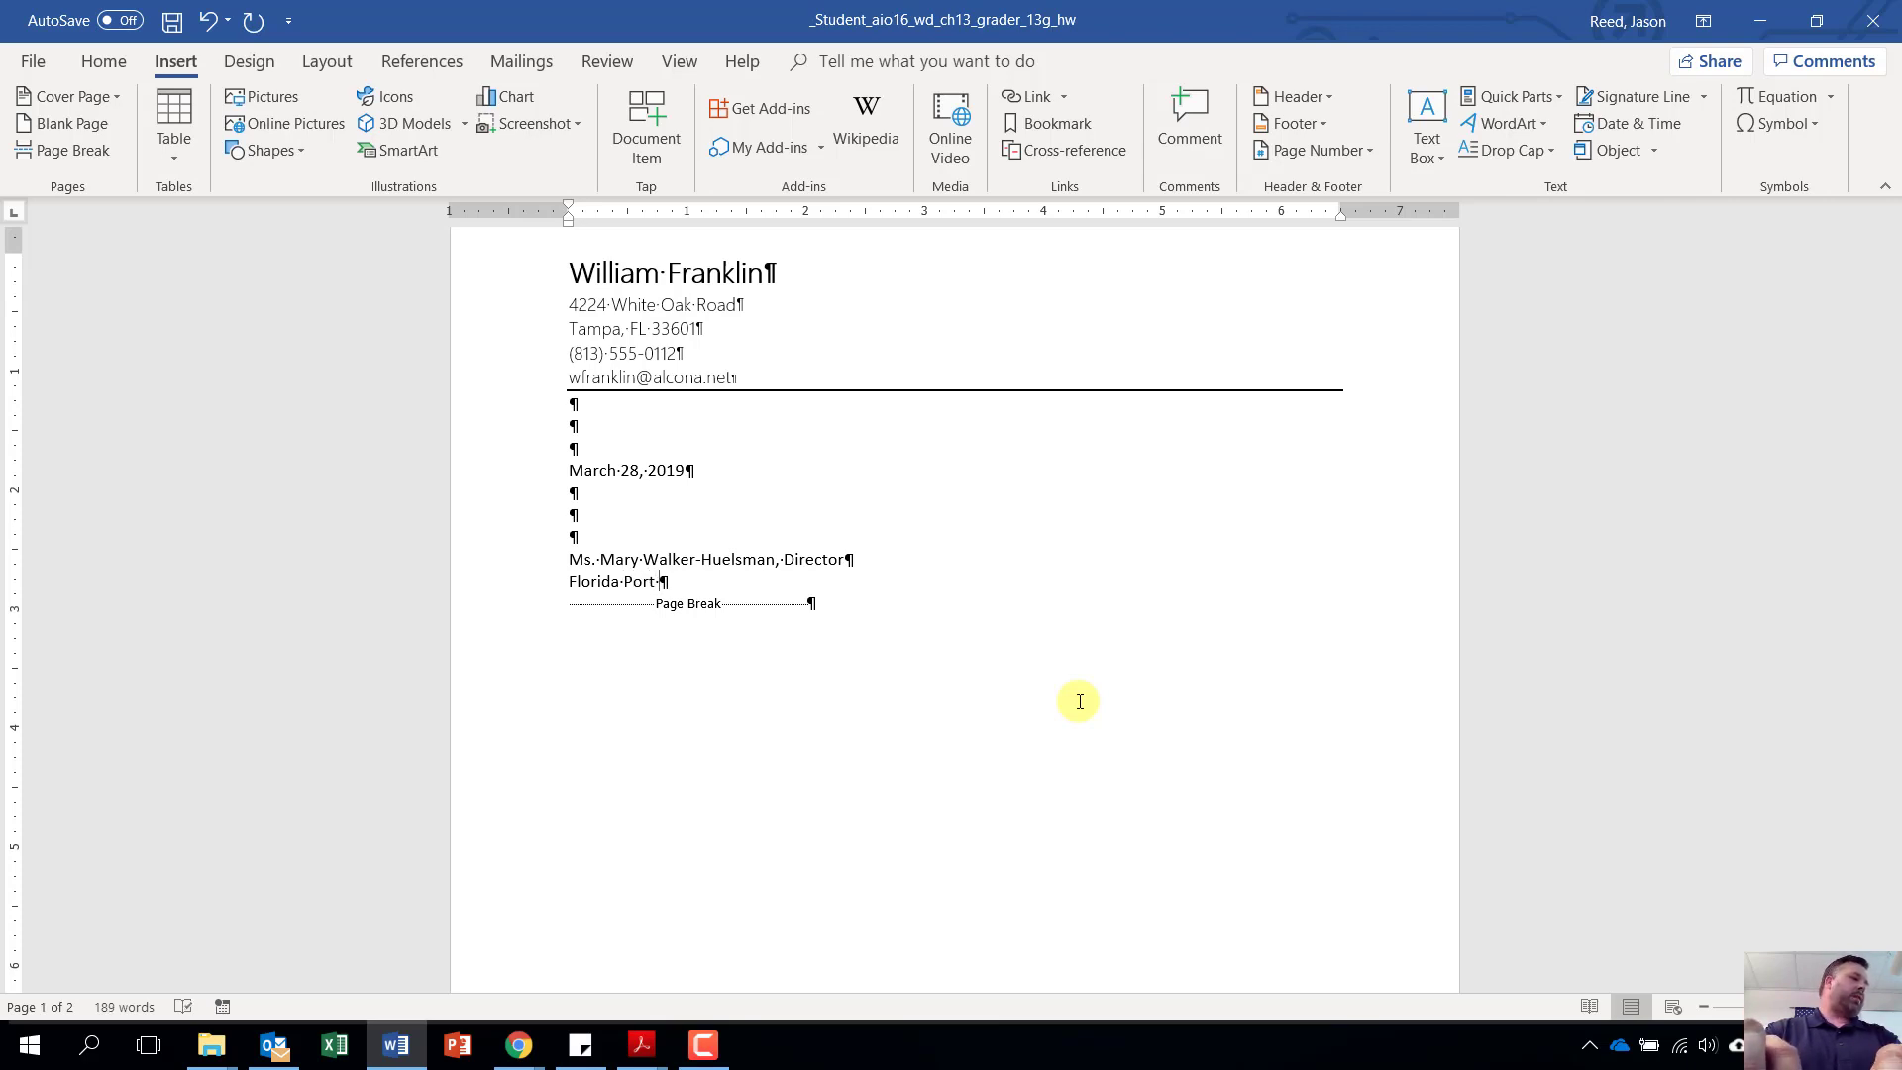
pyautogui.write(' Community ')
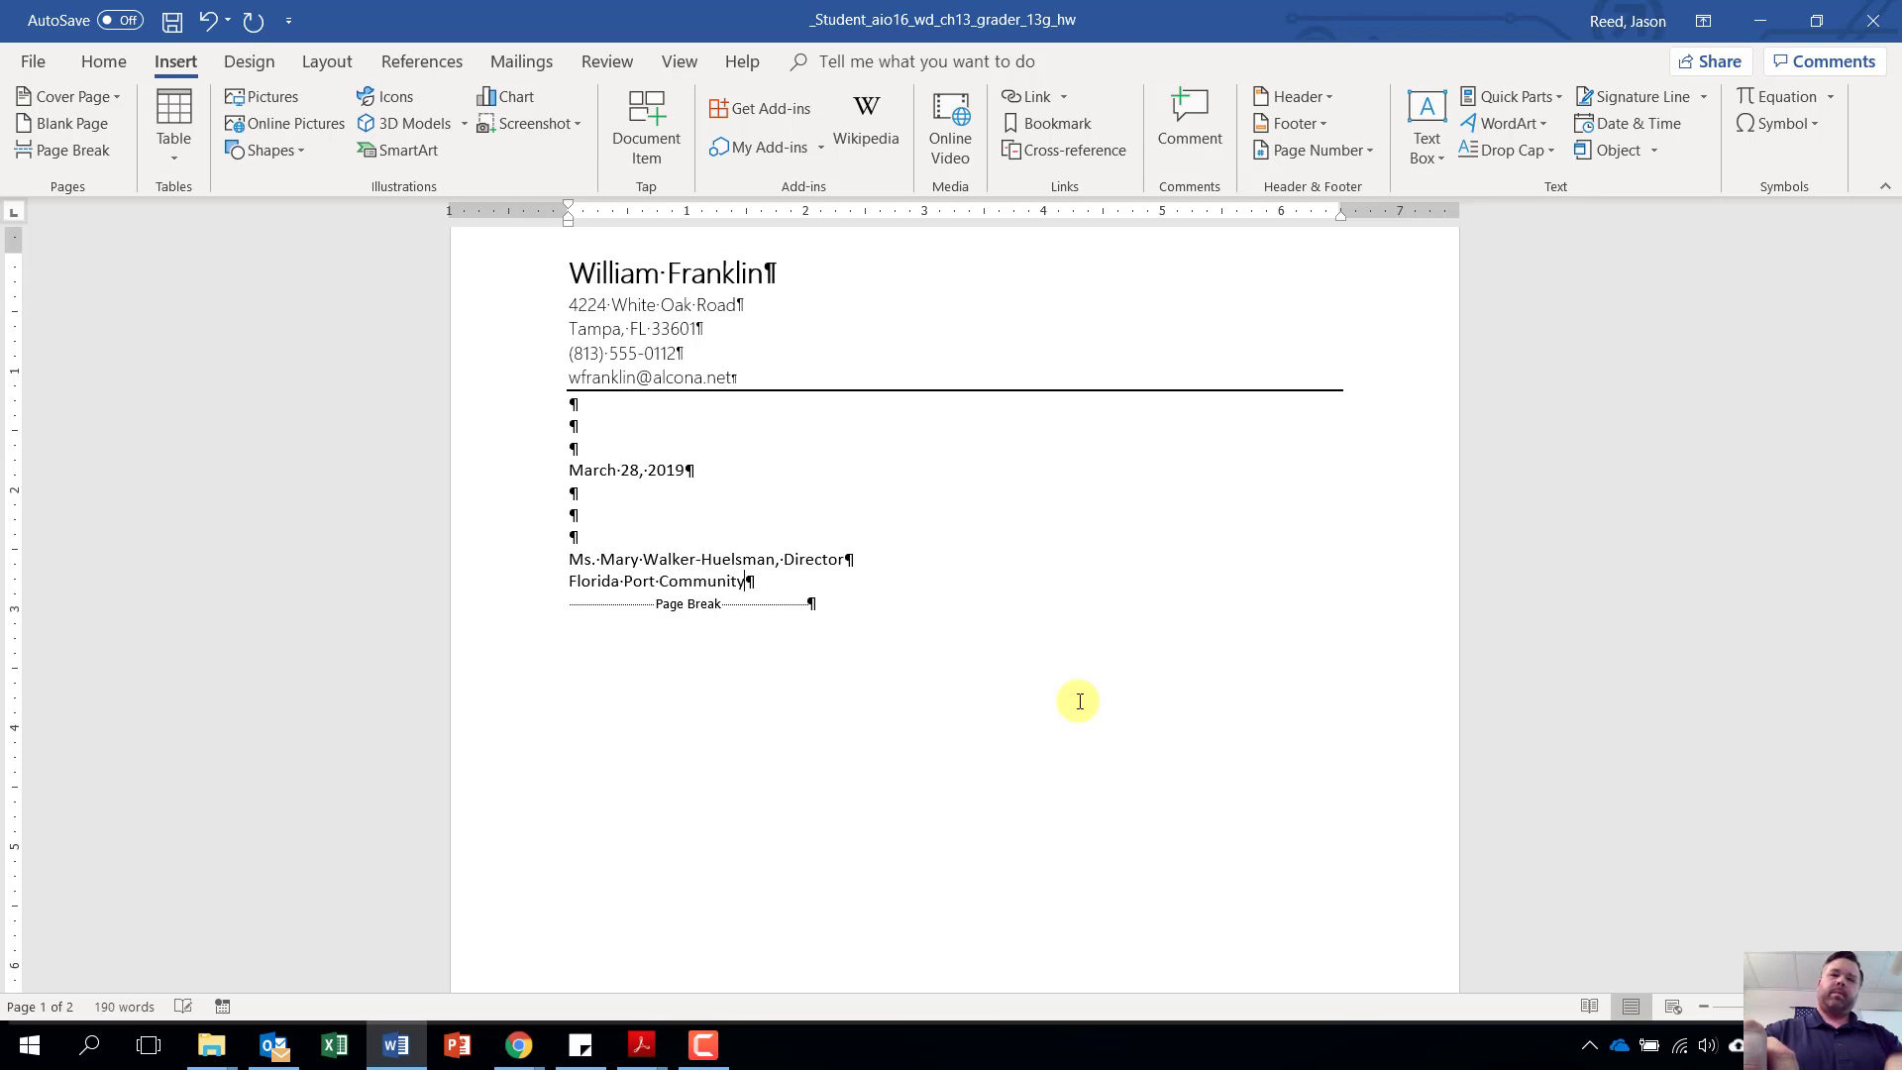
pyautogui.write('College ')
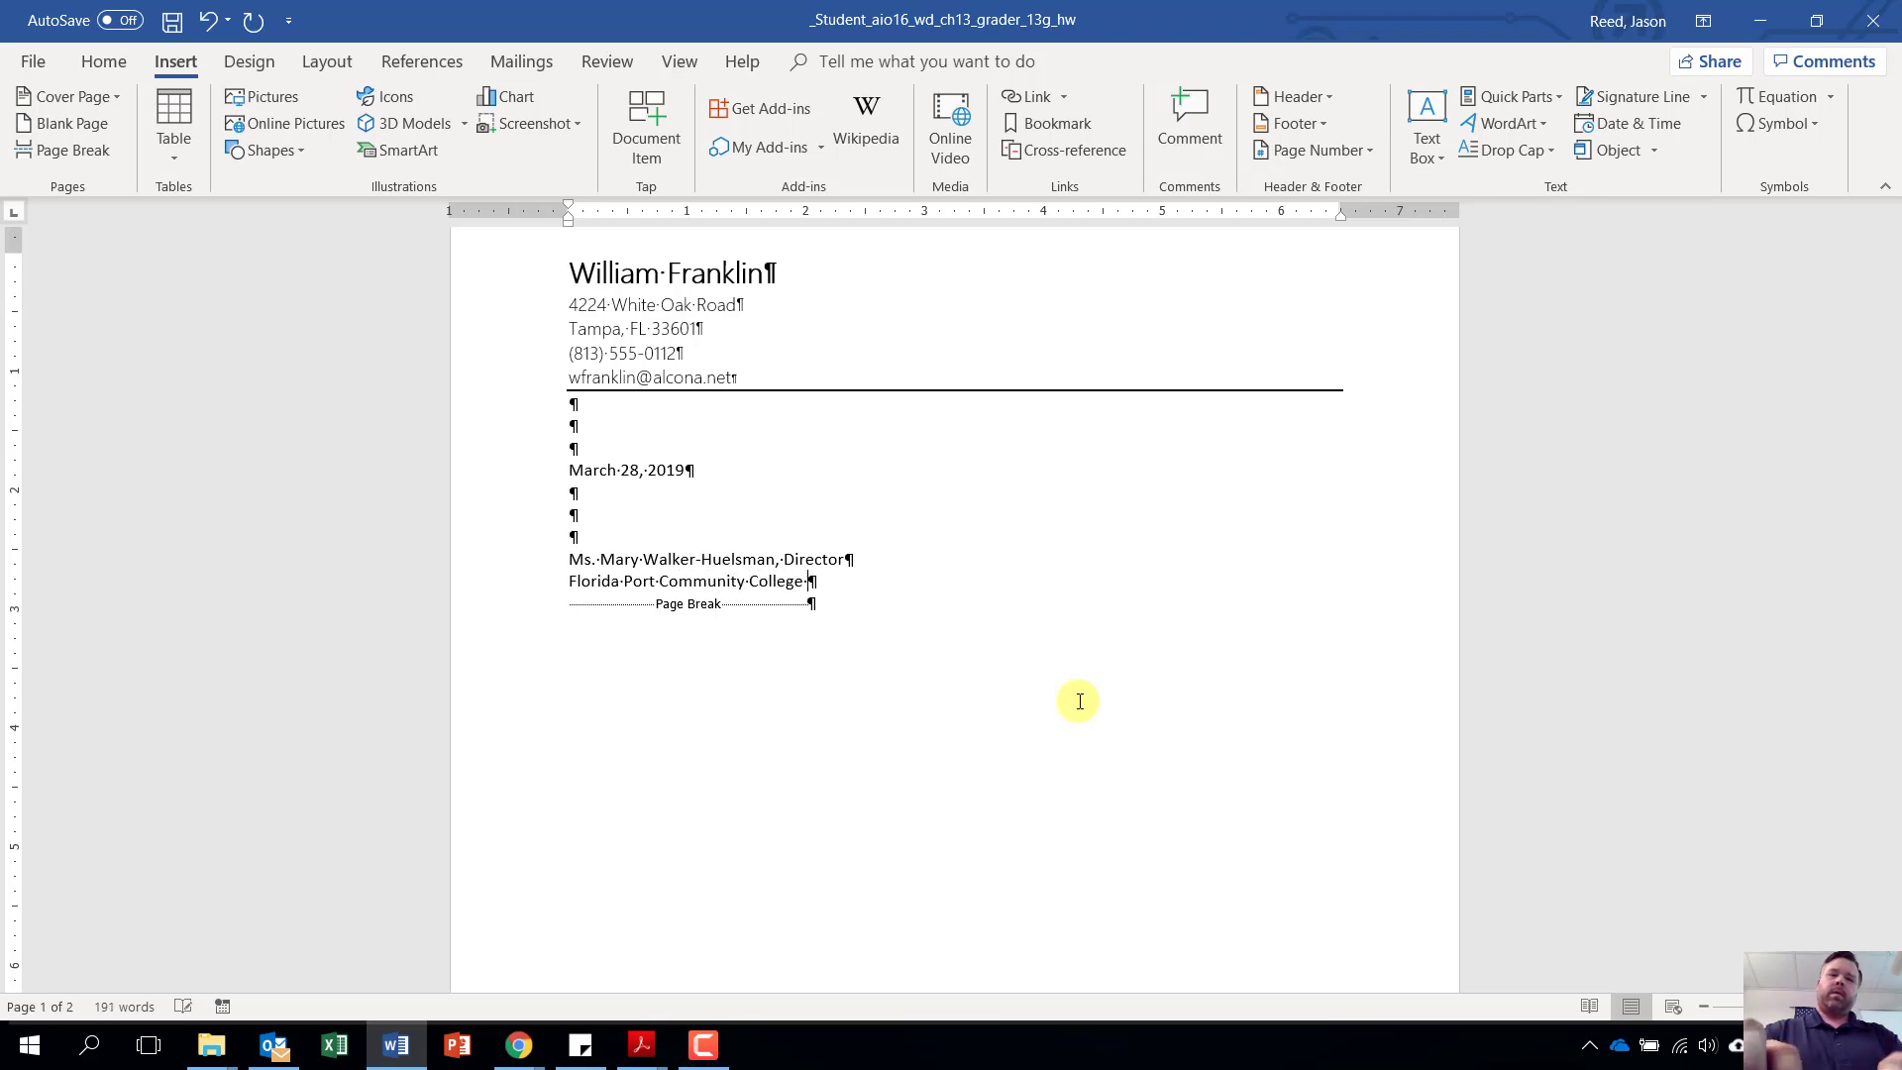
pyautogui.write('Ca')
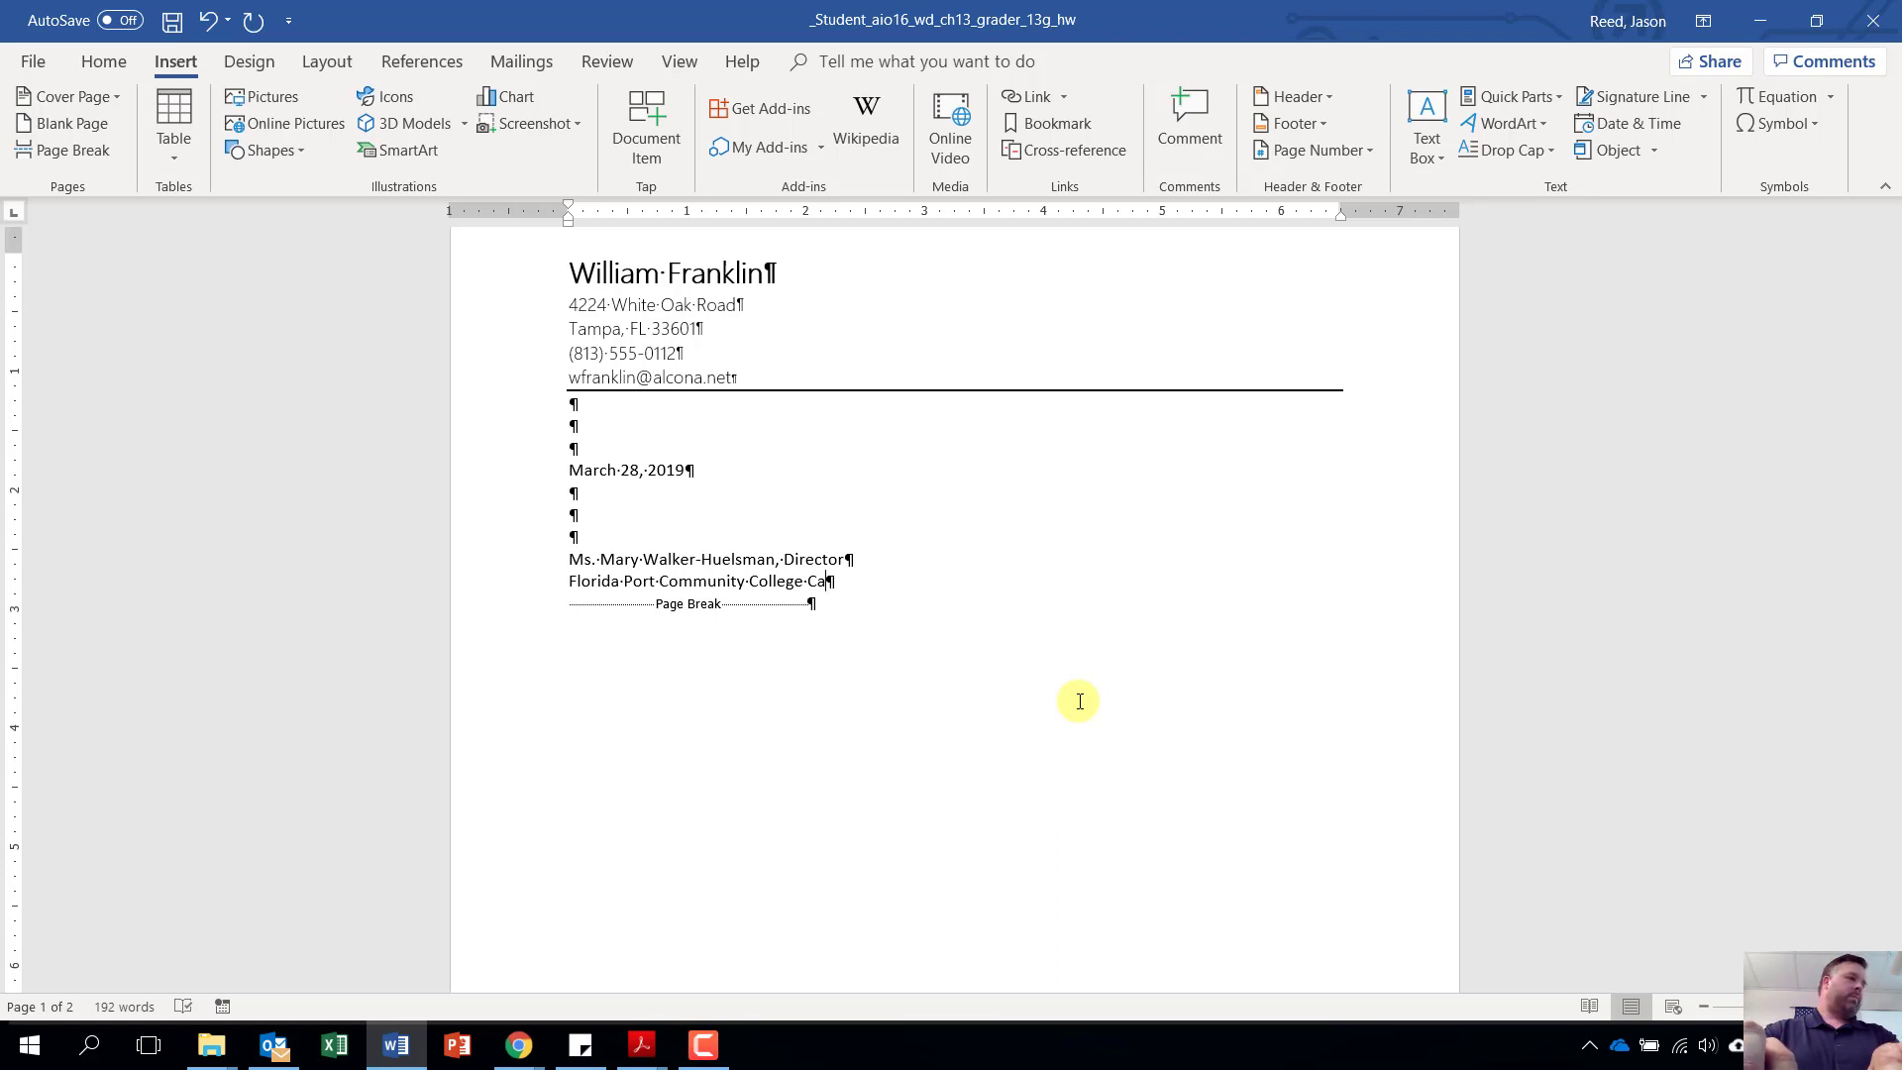
pyautogui.write('reer Ce')
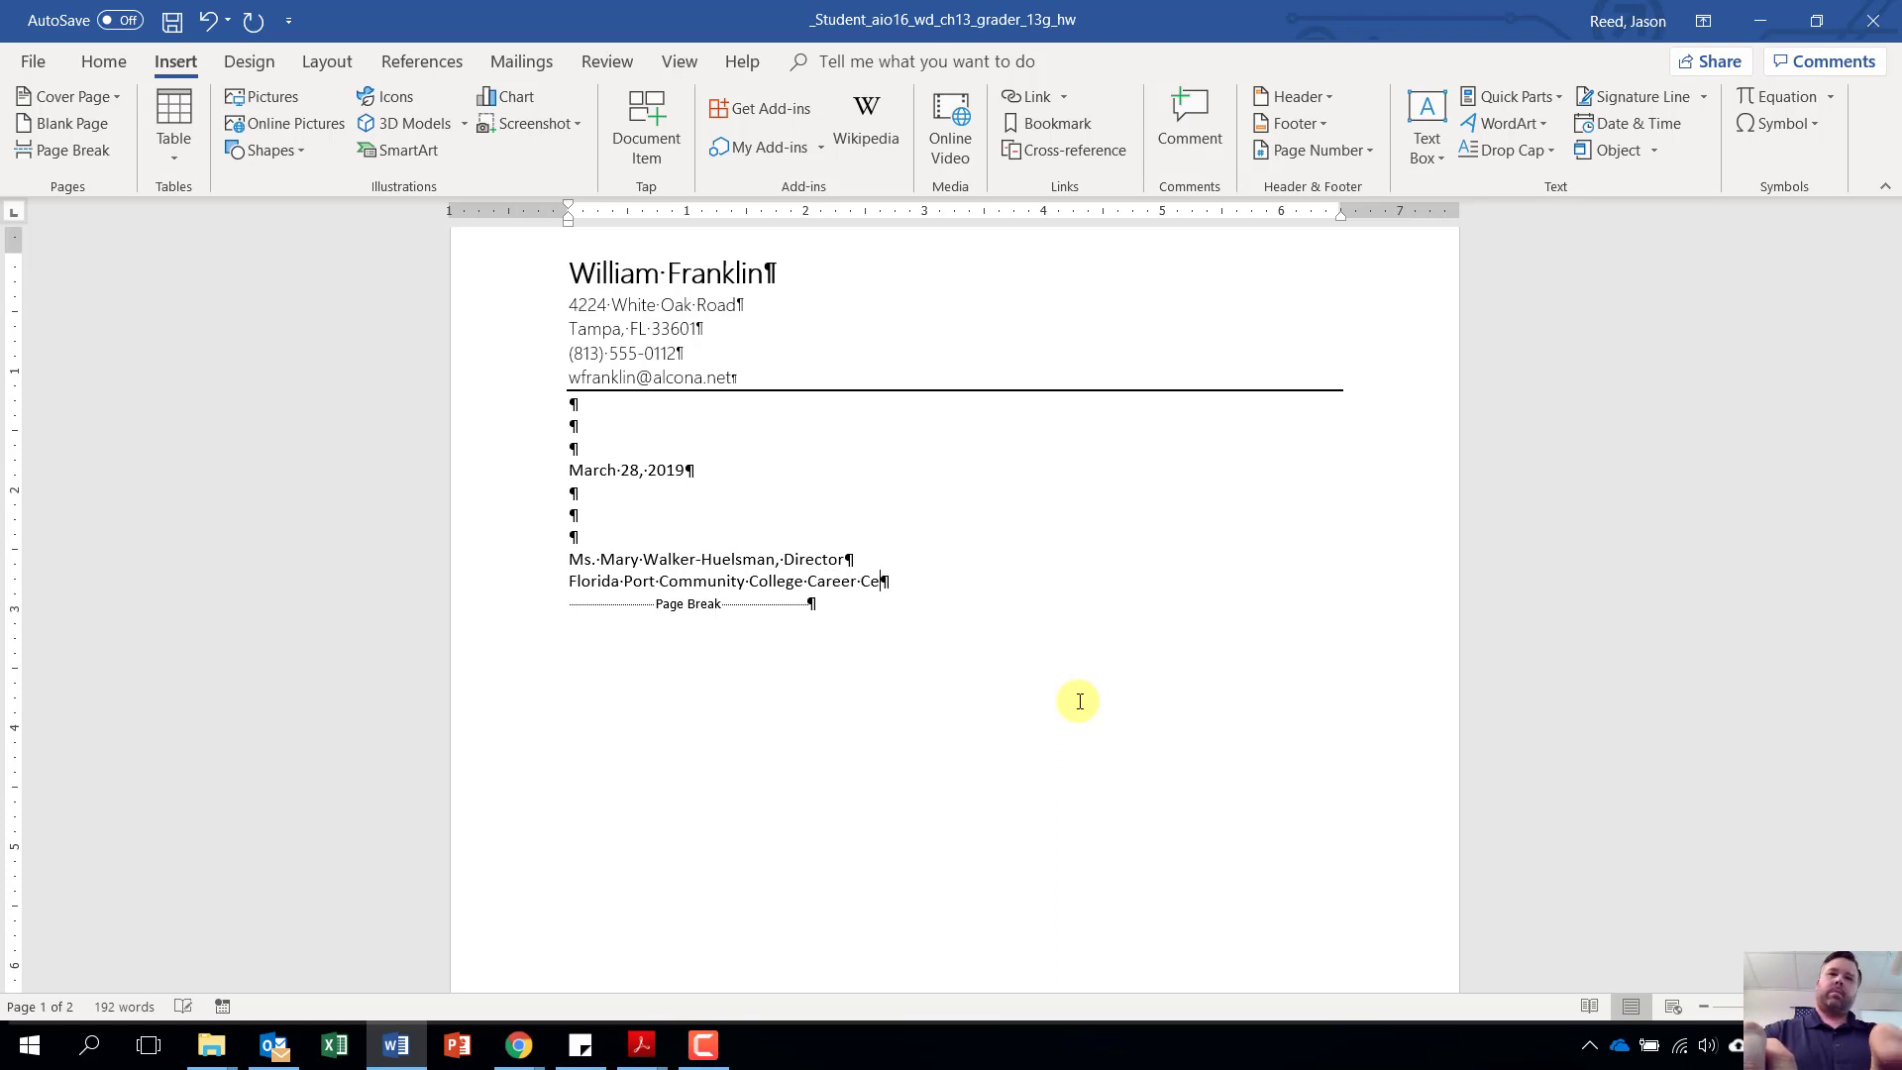
pyautogui.write('nter')
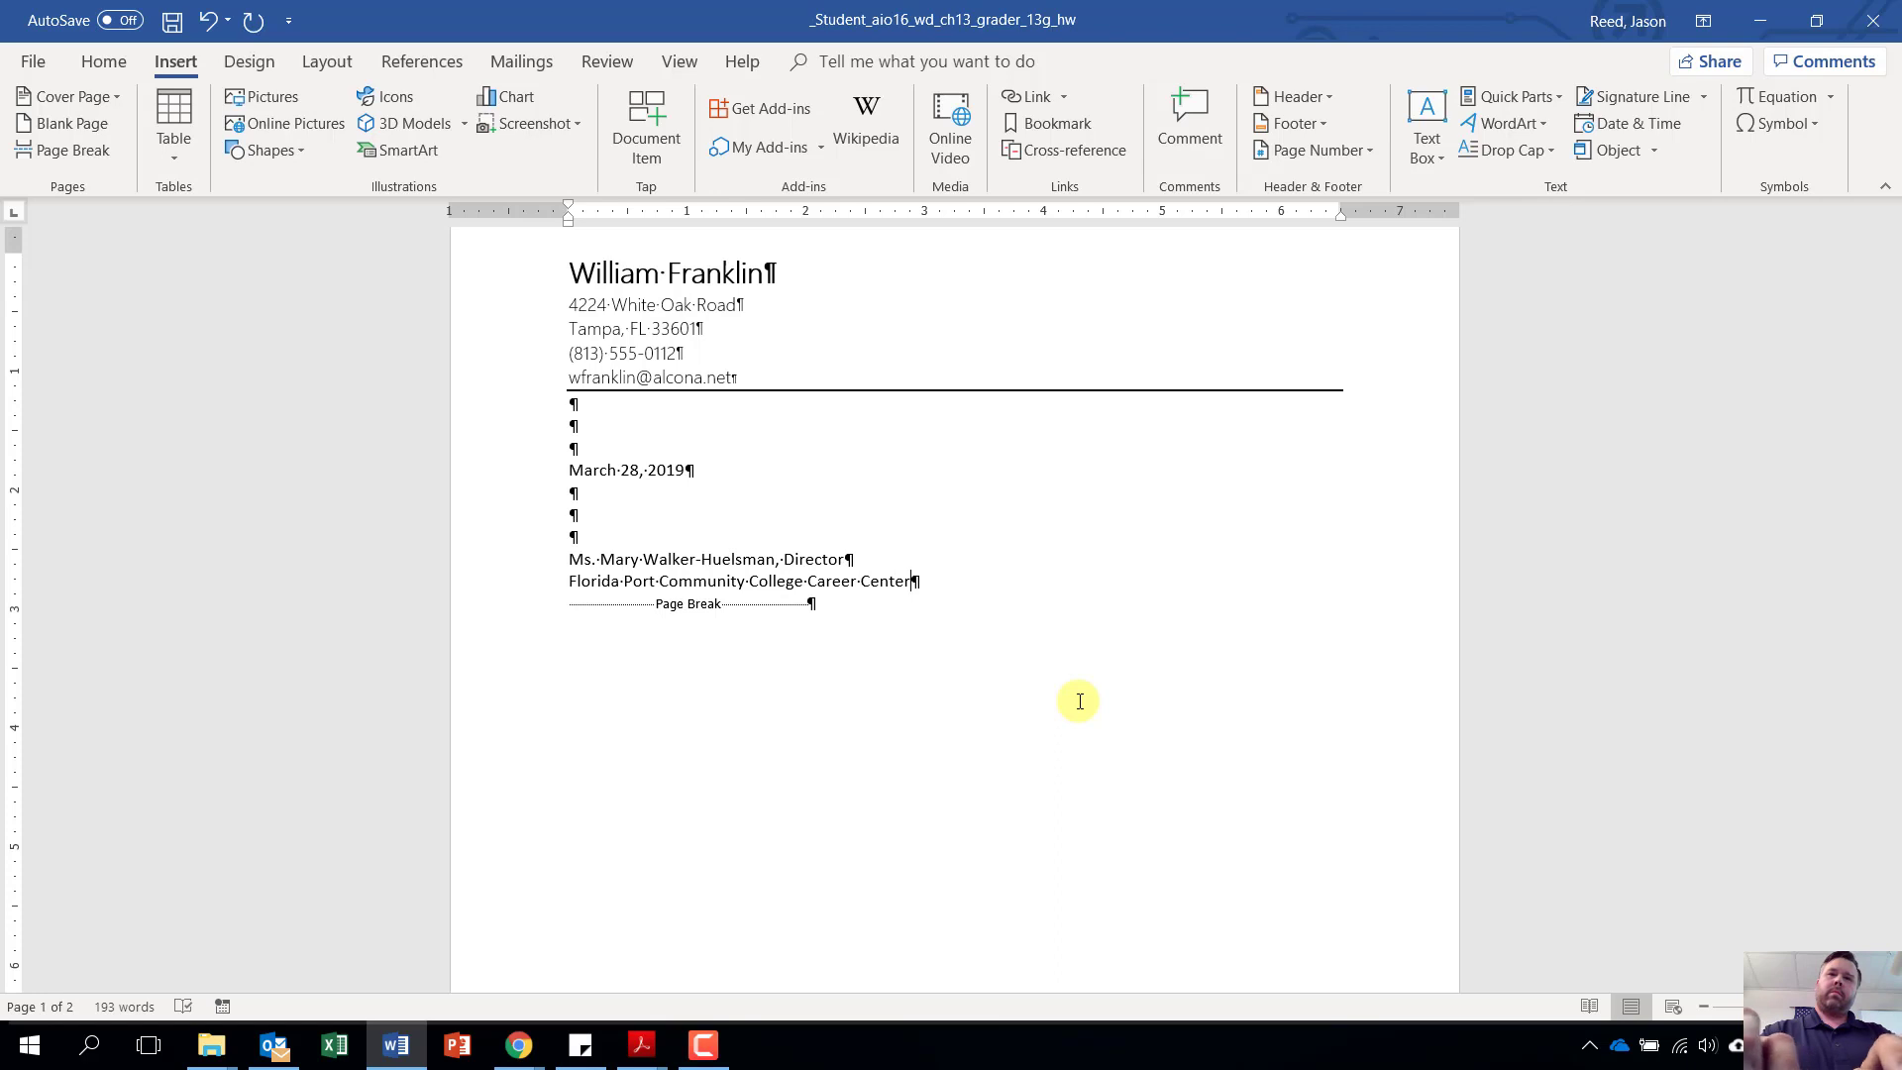
# Step: Add the recipient's street address line and the city, state and ZIP line below it
pyautogui.press('Return')
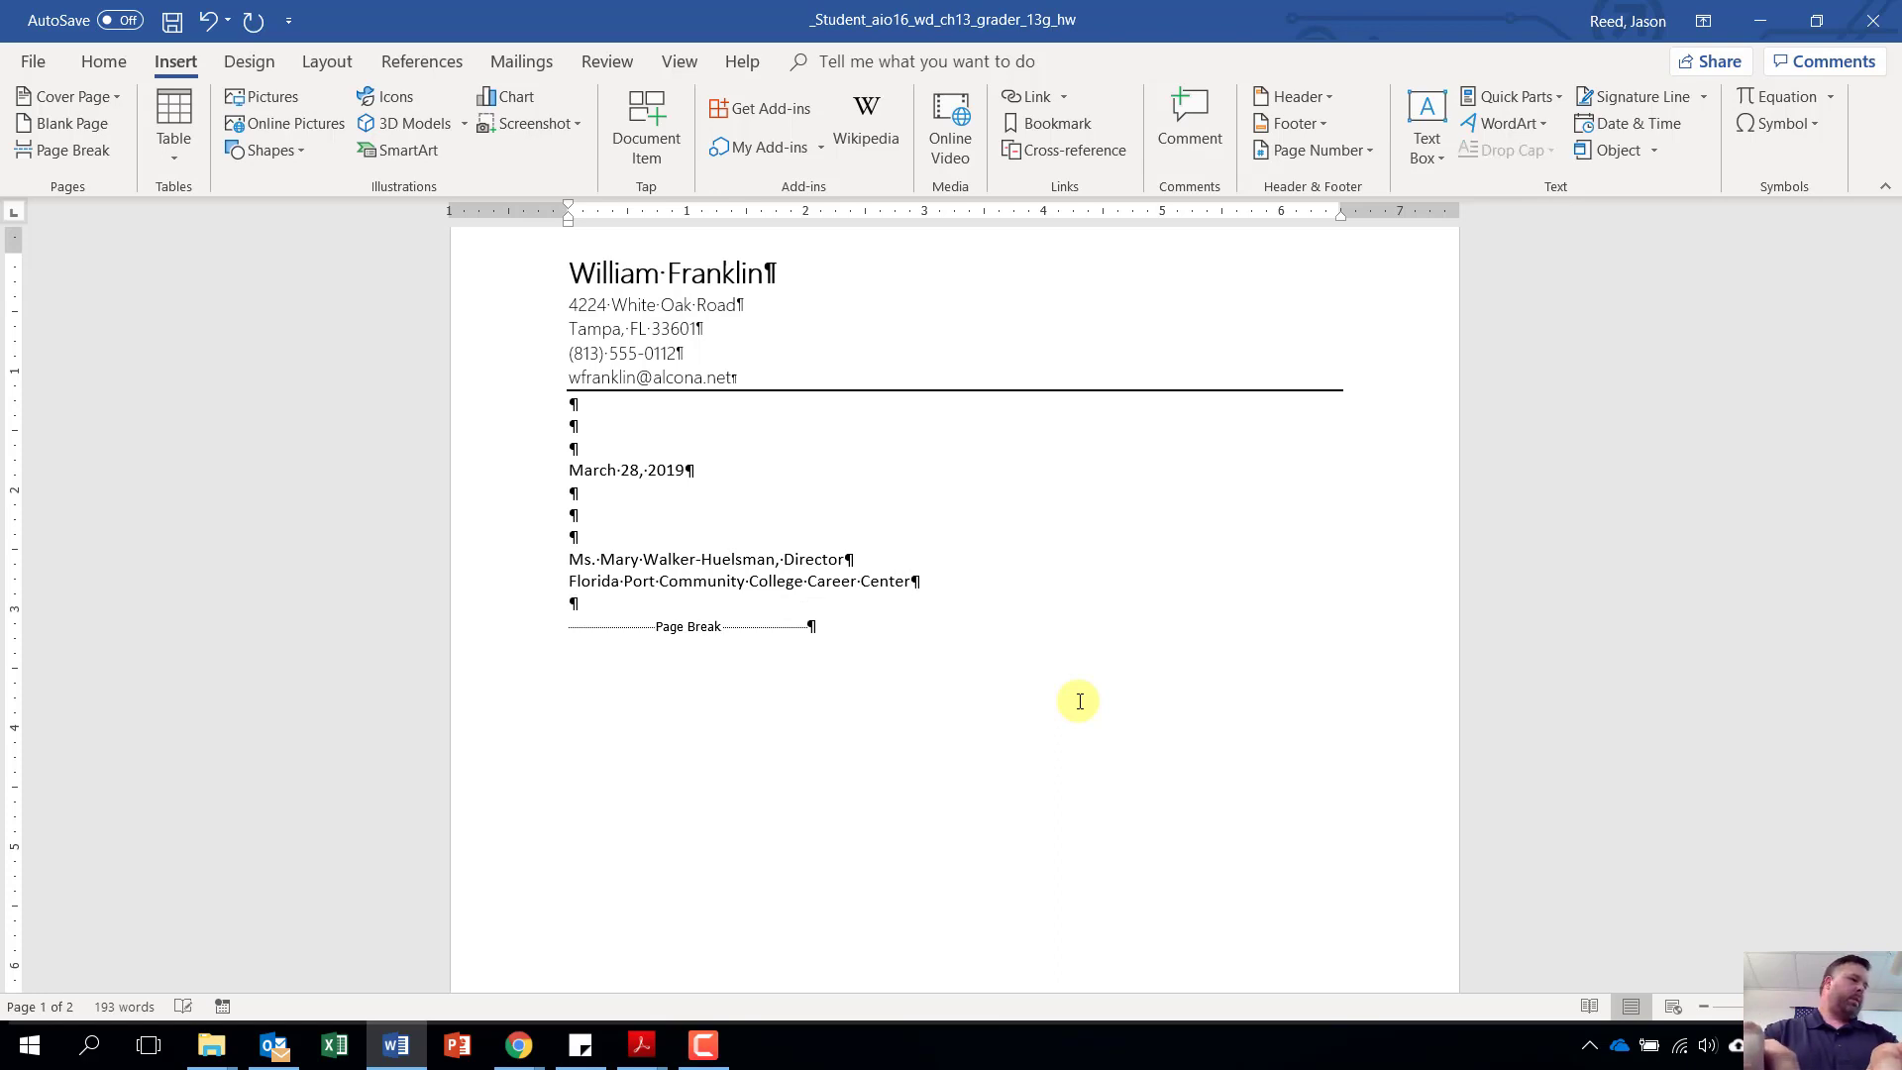
pyautogui.write('27')
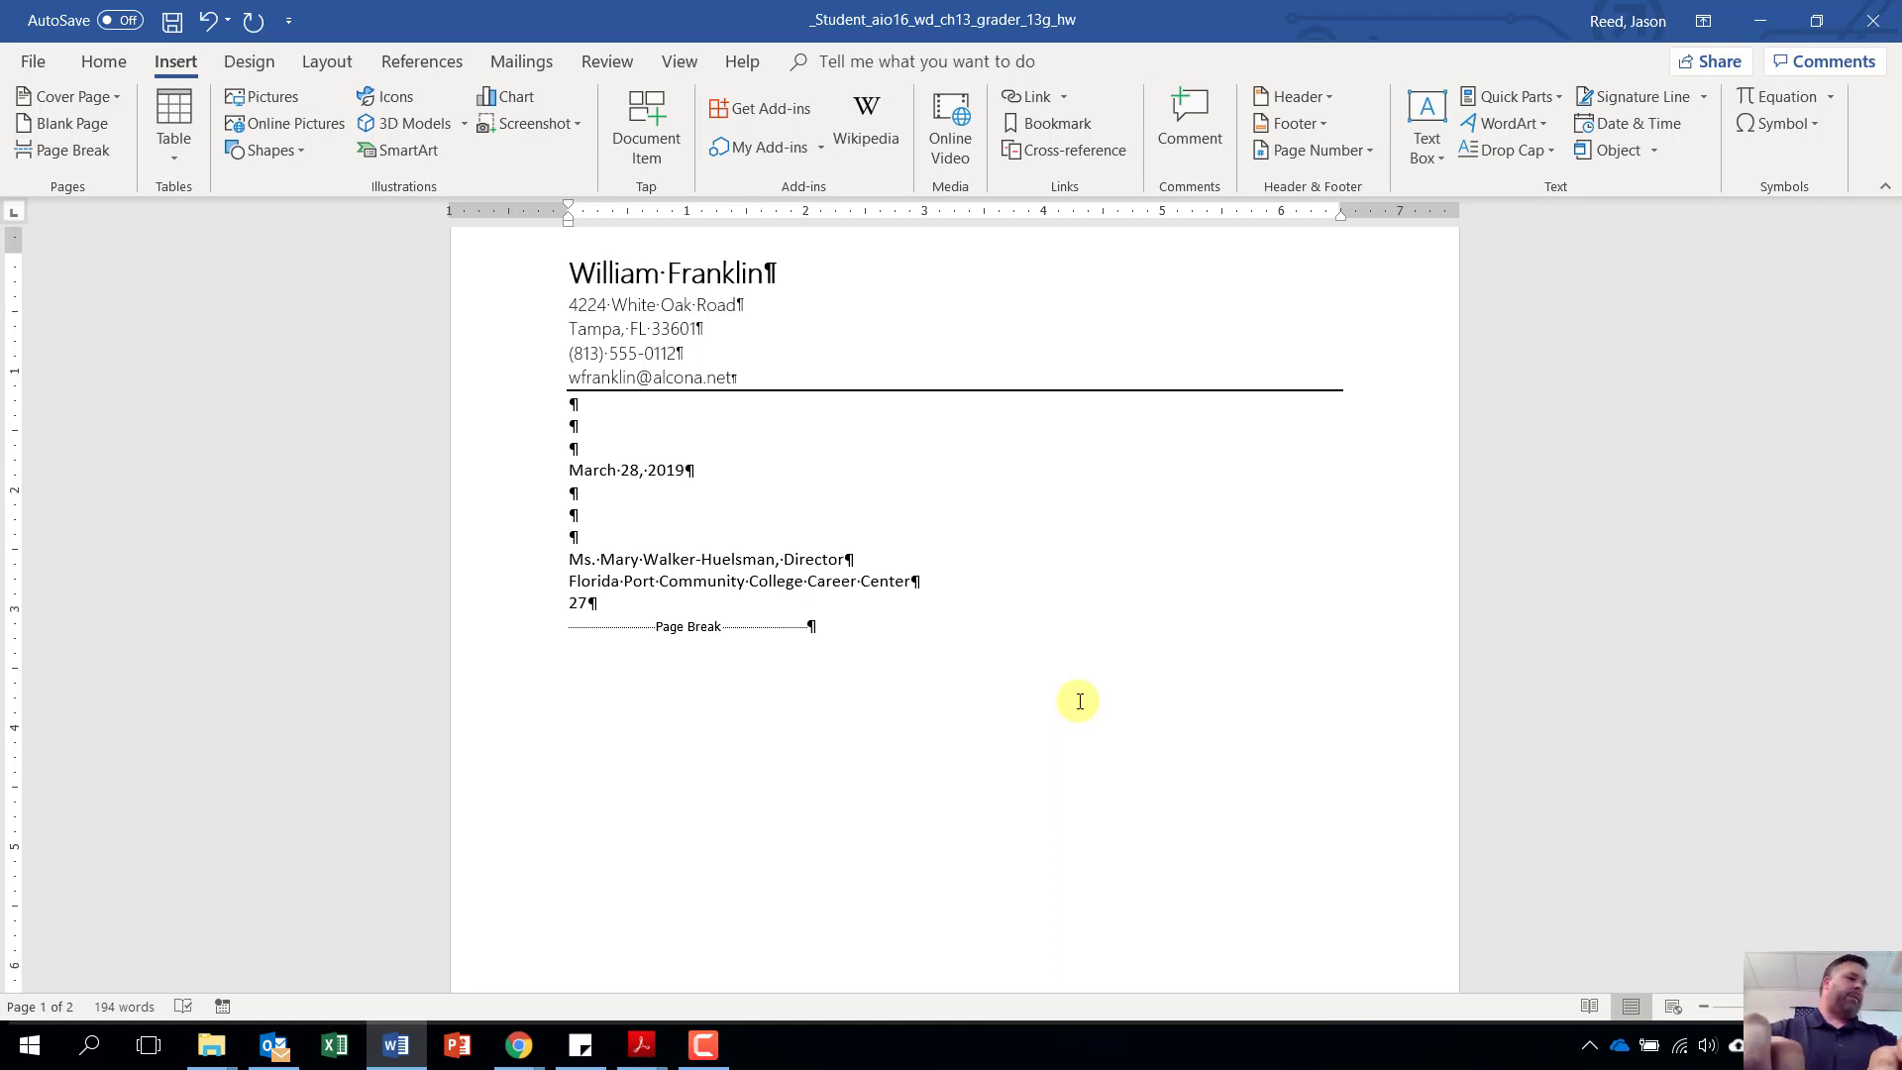
pyautogui.write('45 Oakland ')
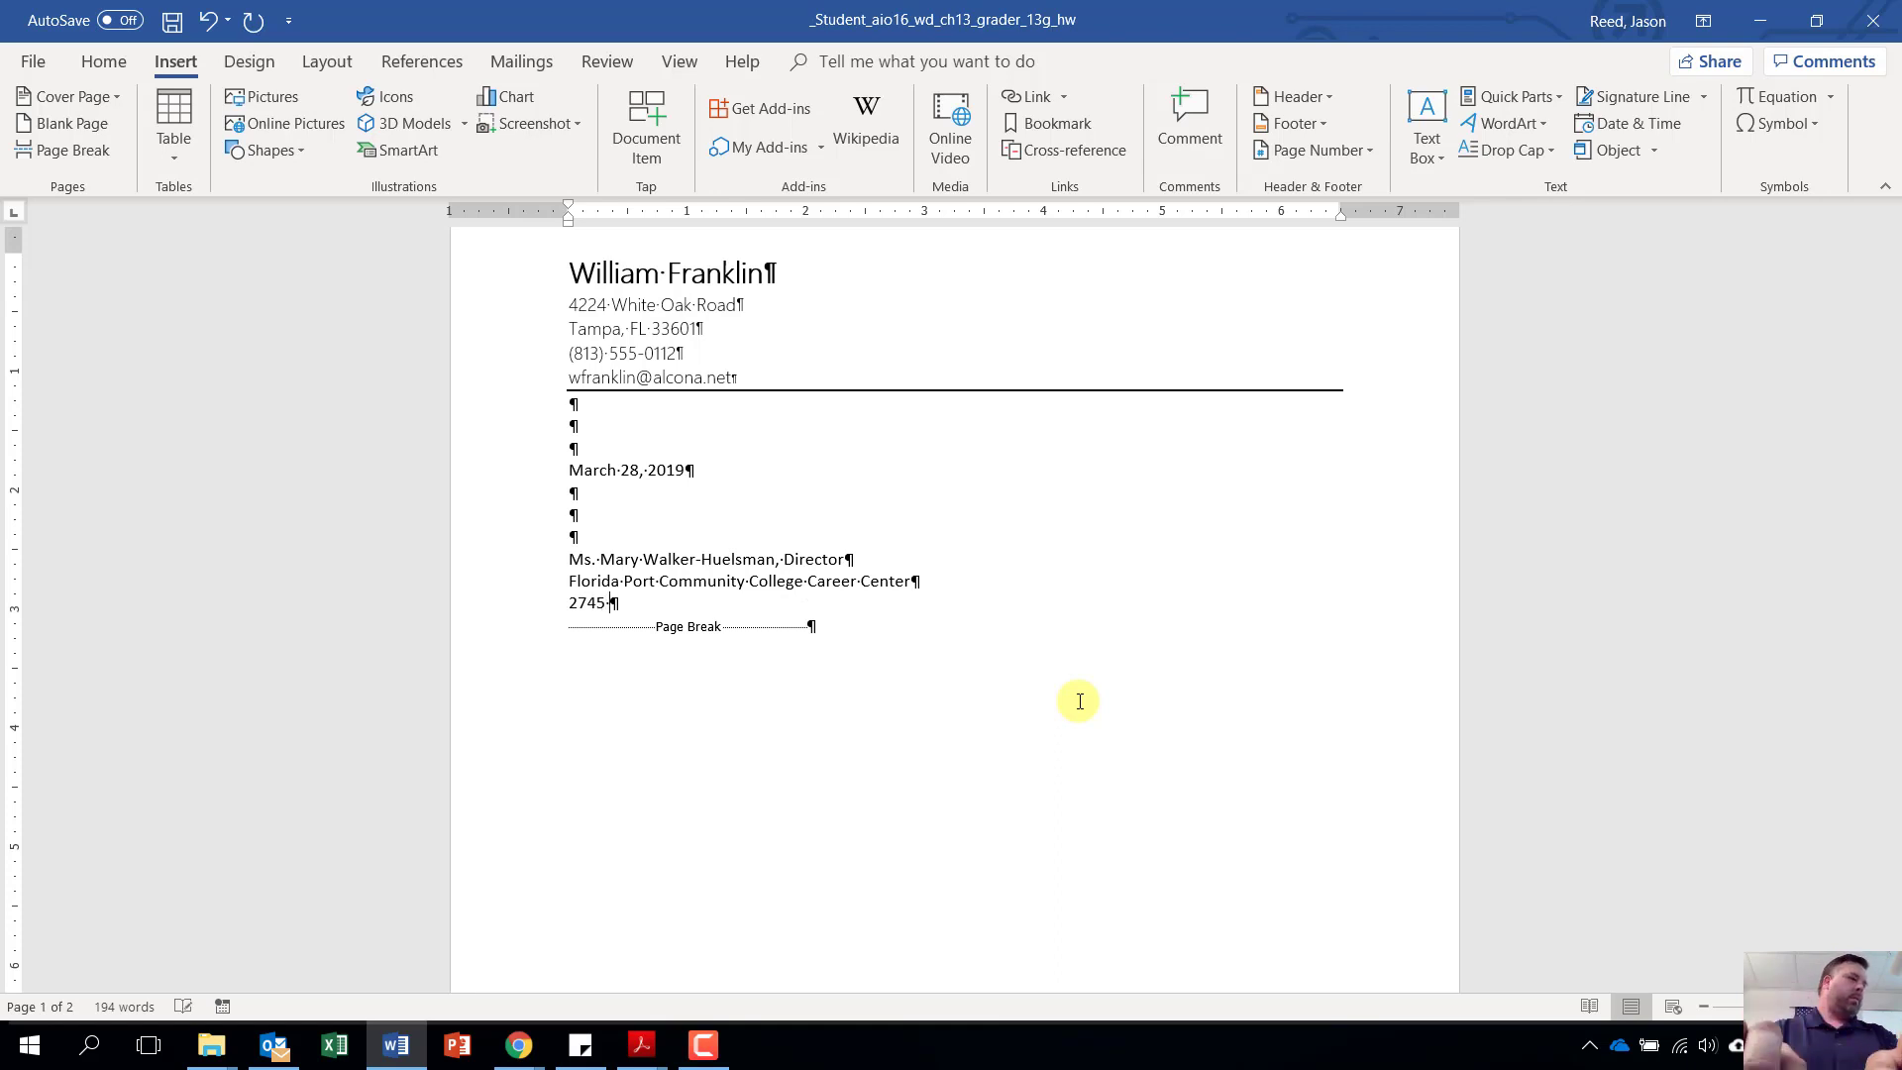
pyautogui.write('Ave')
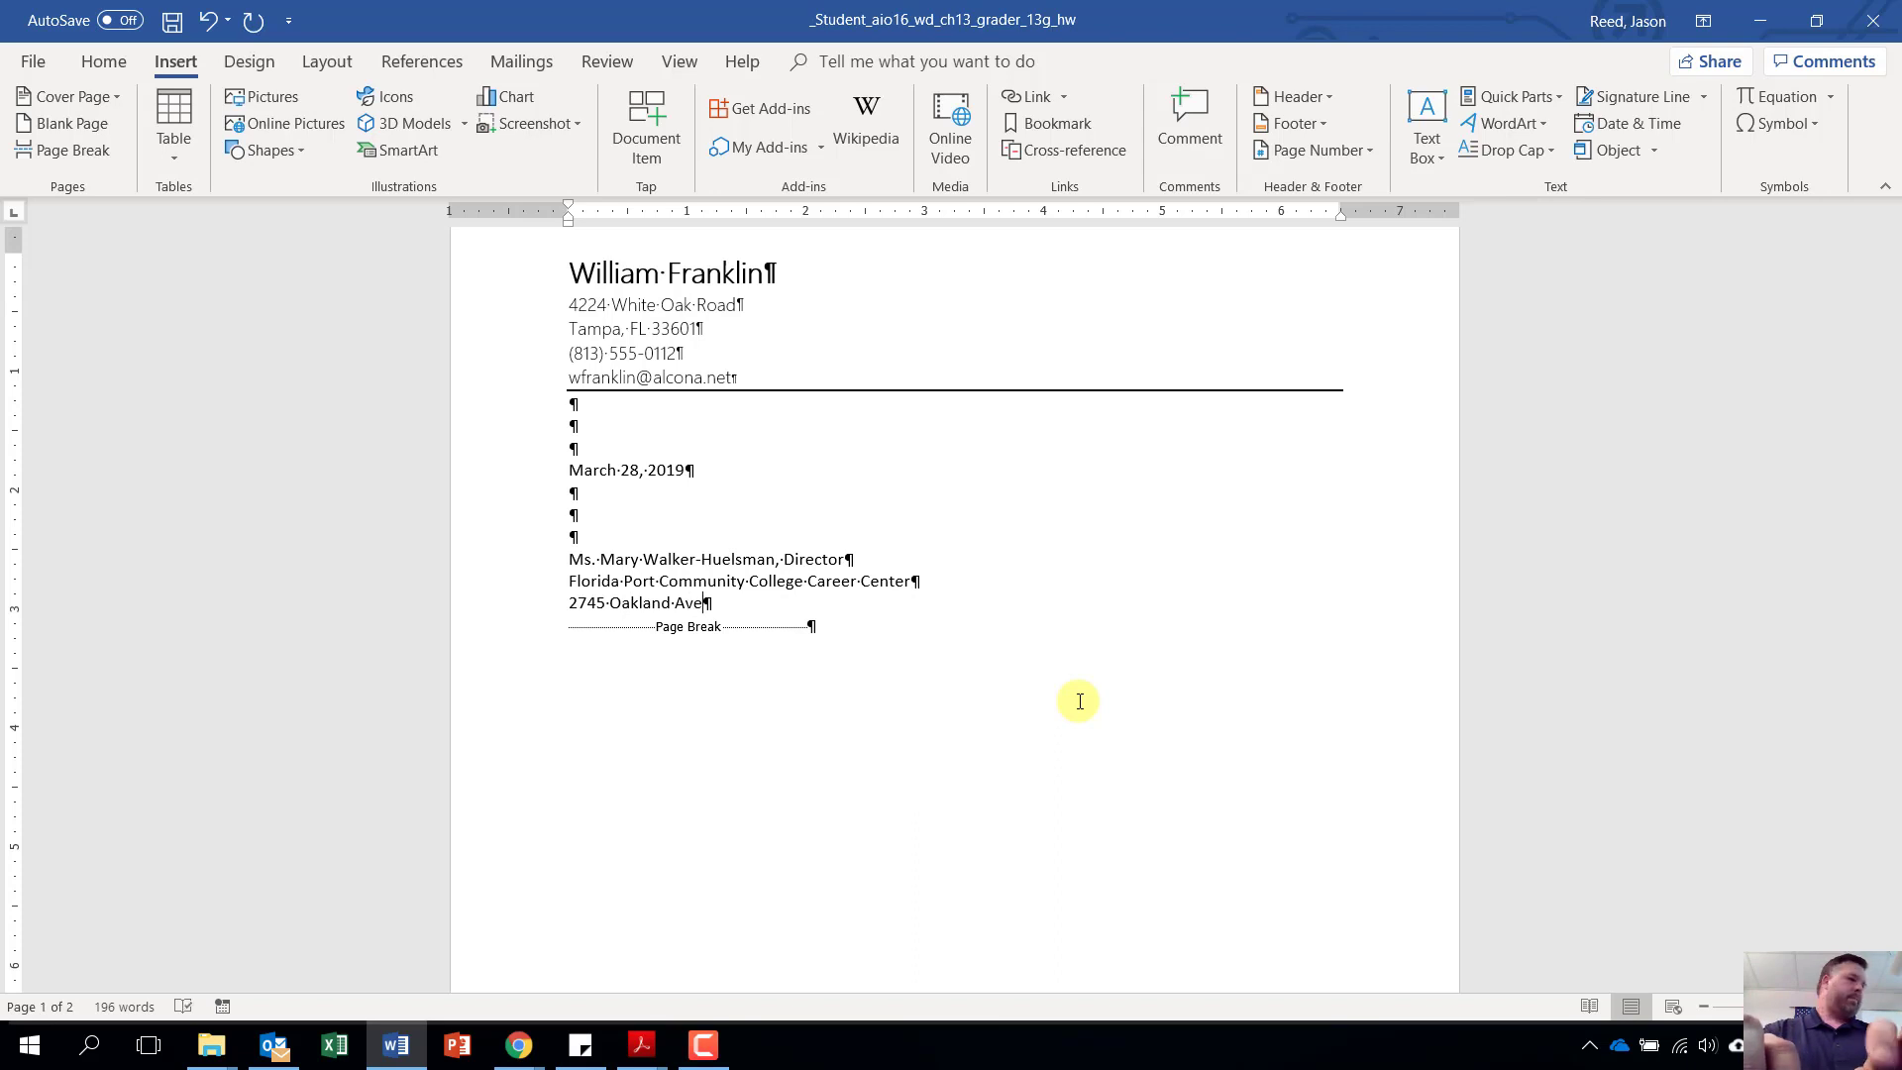
pyautogui.write('nue')
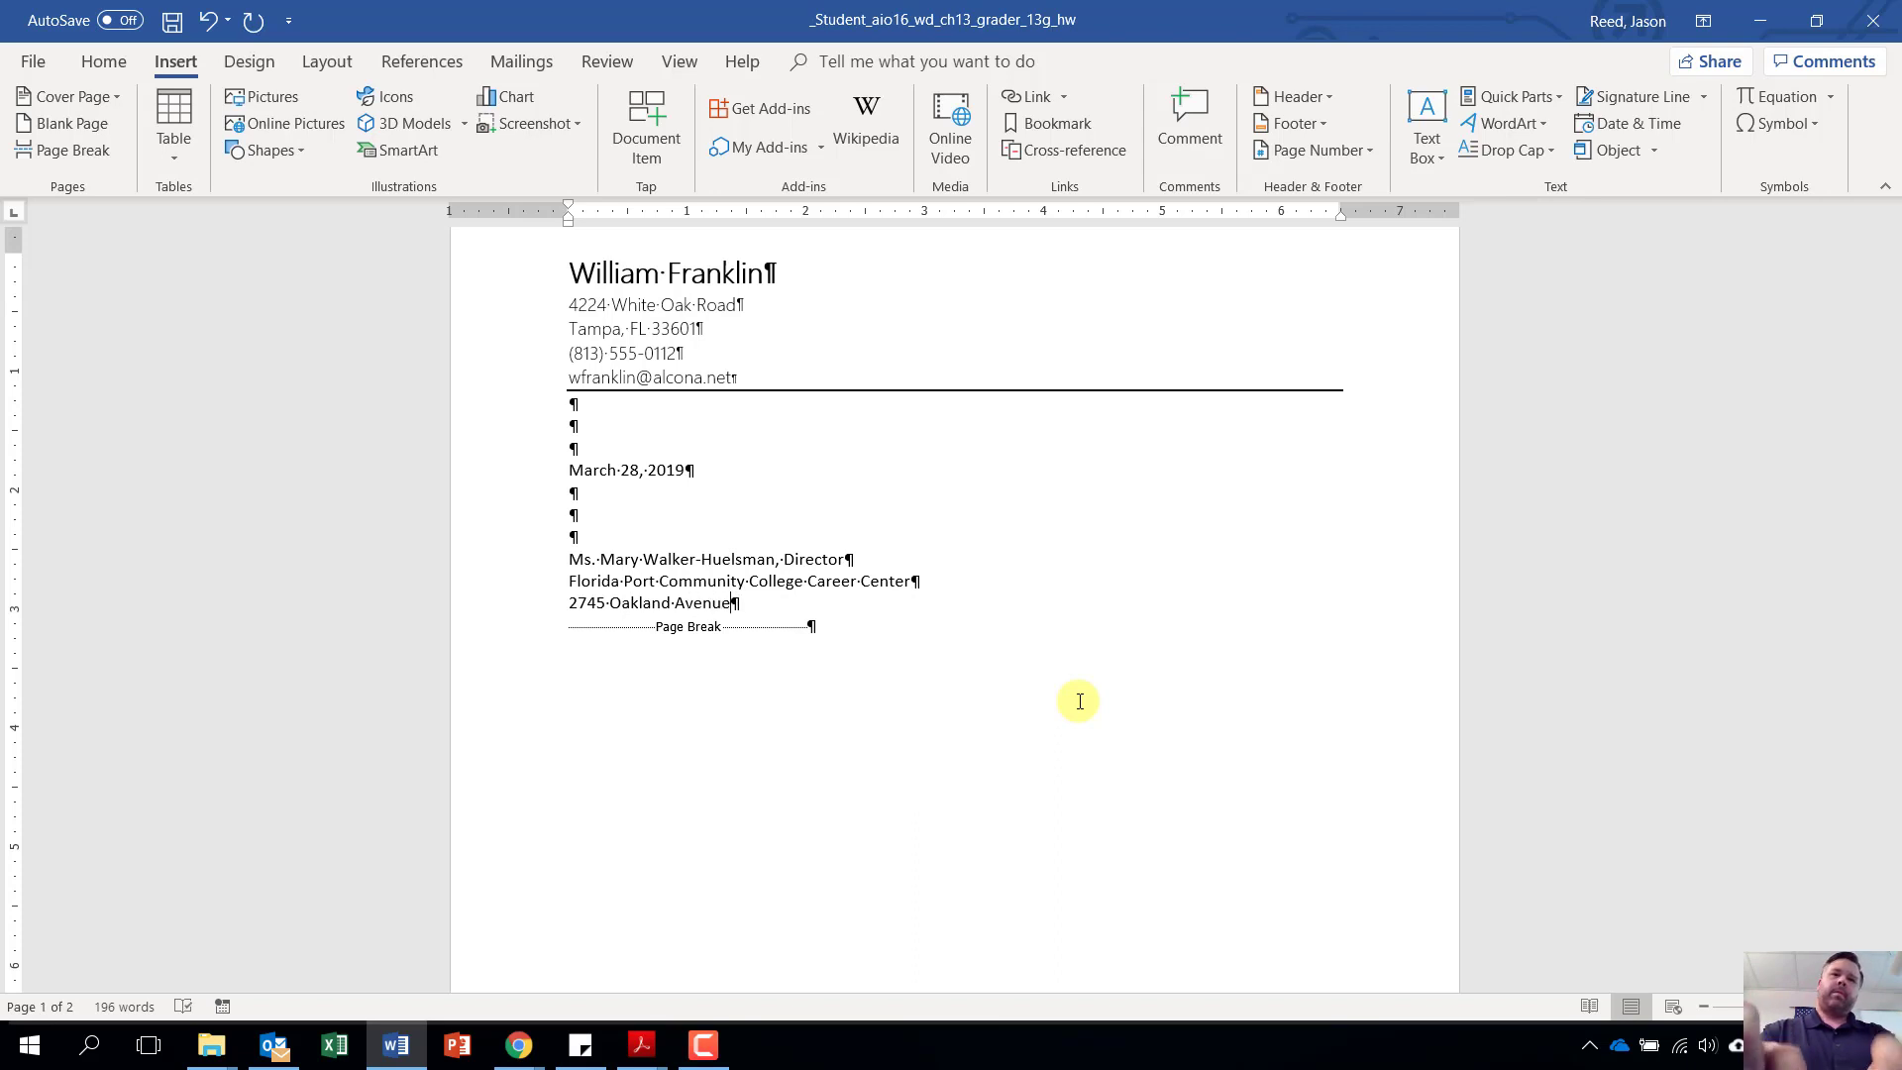
pyautogui.press('Return')
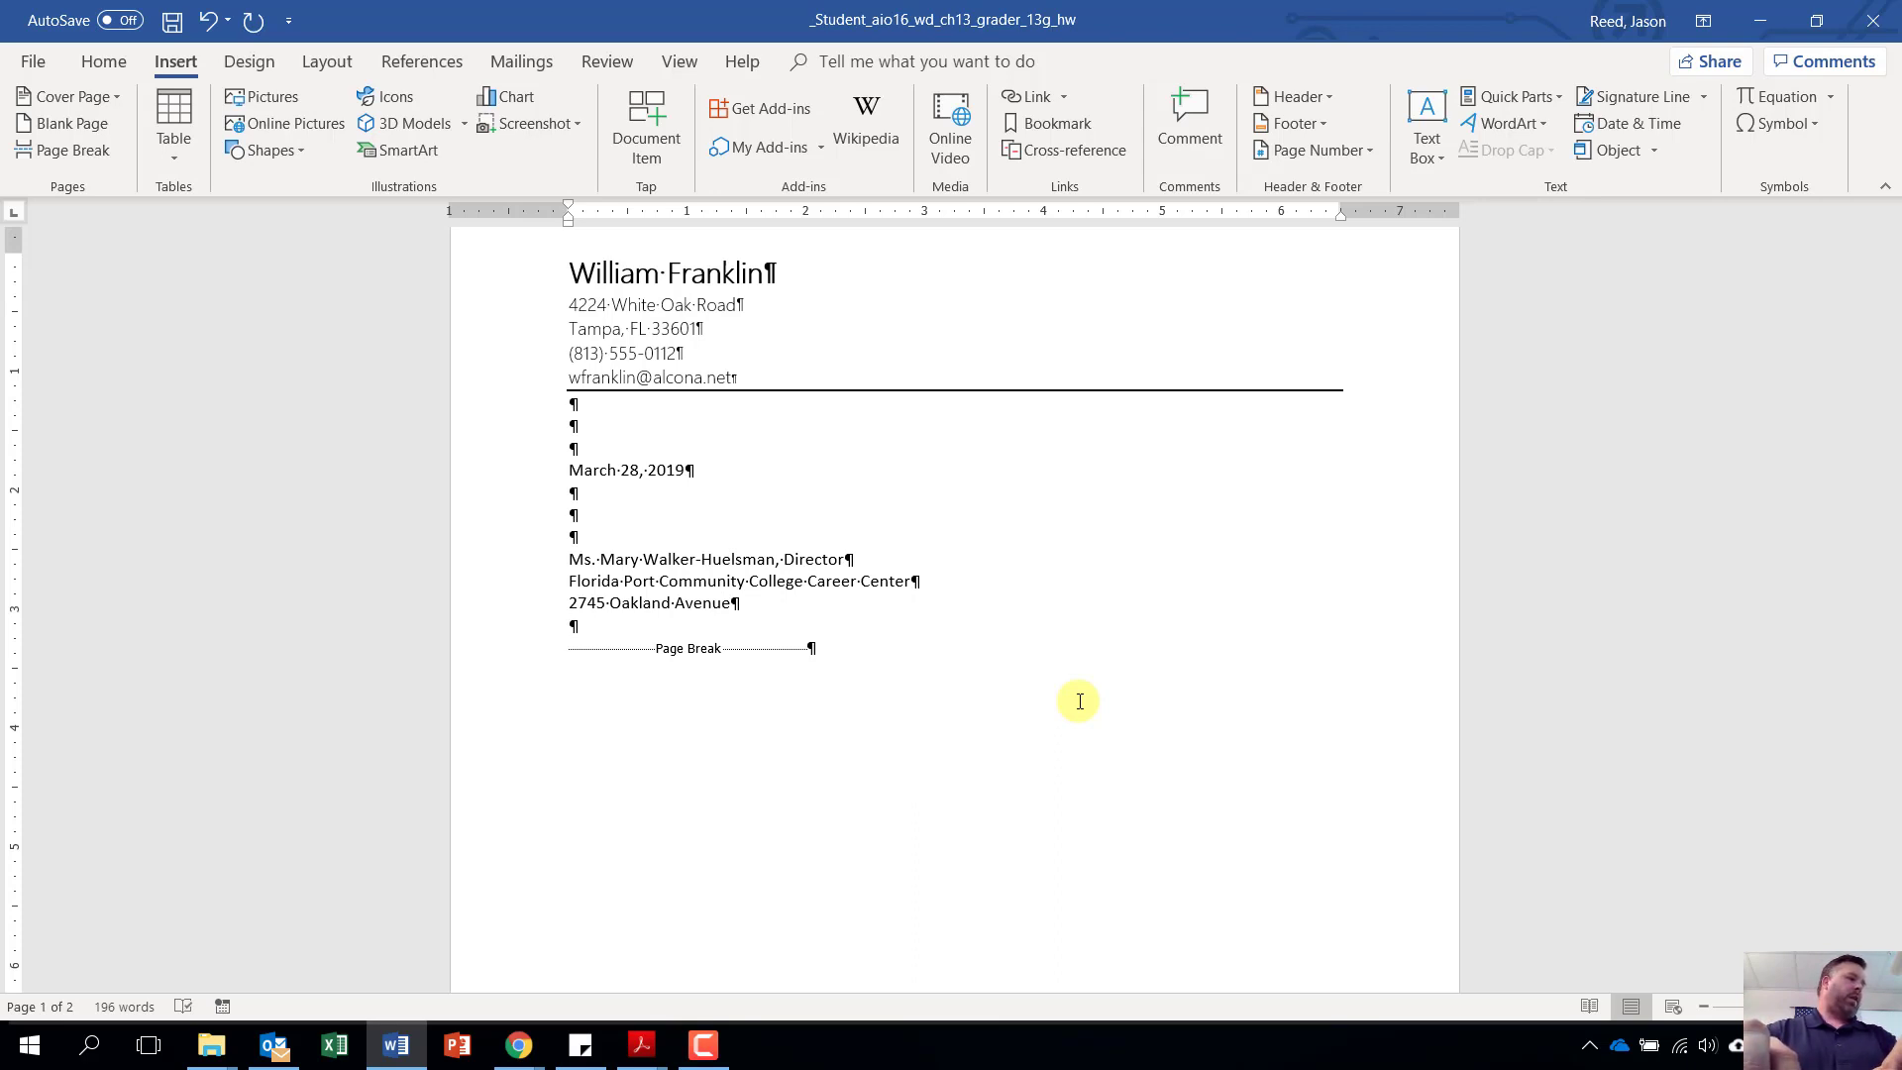
pyautogui.write('St. ')
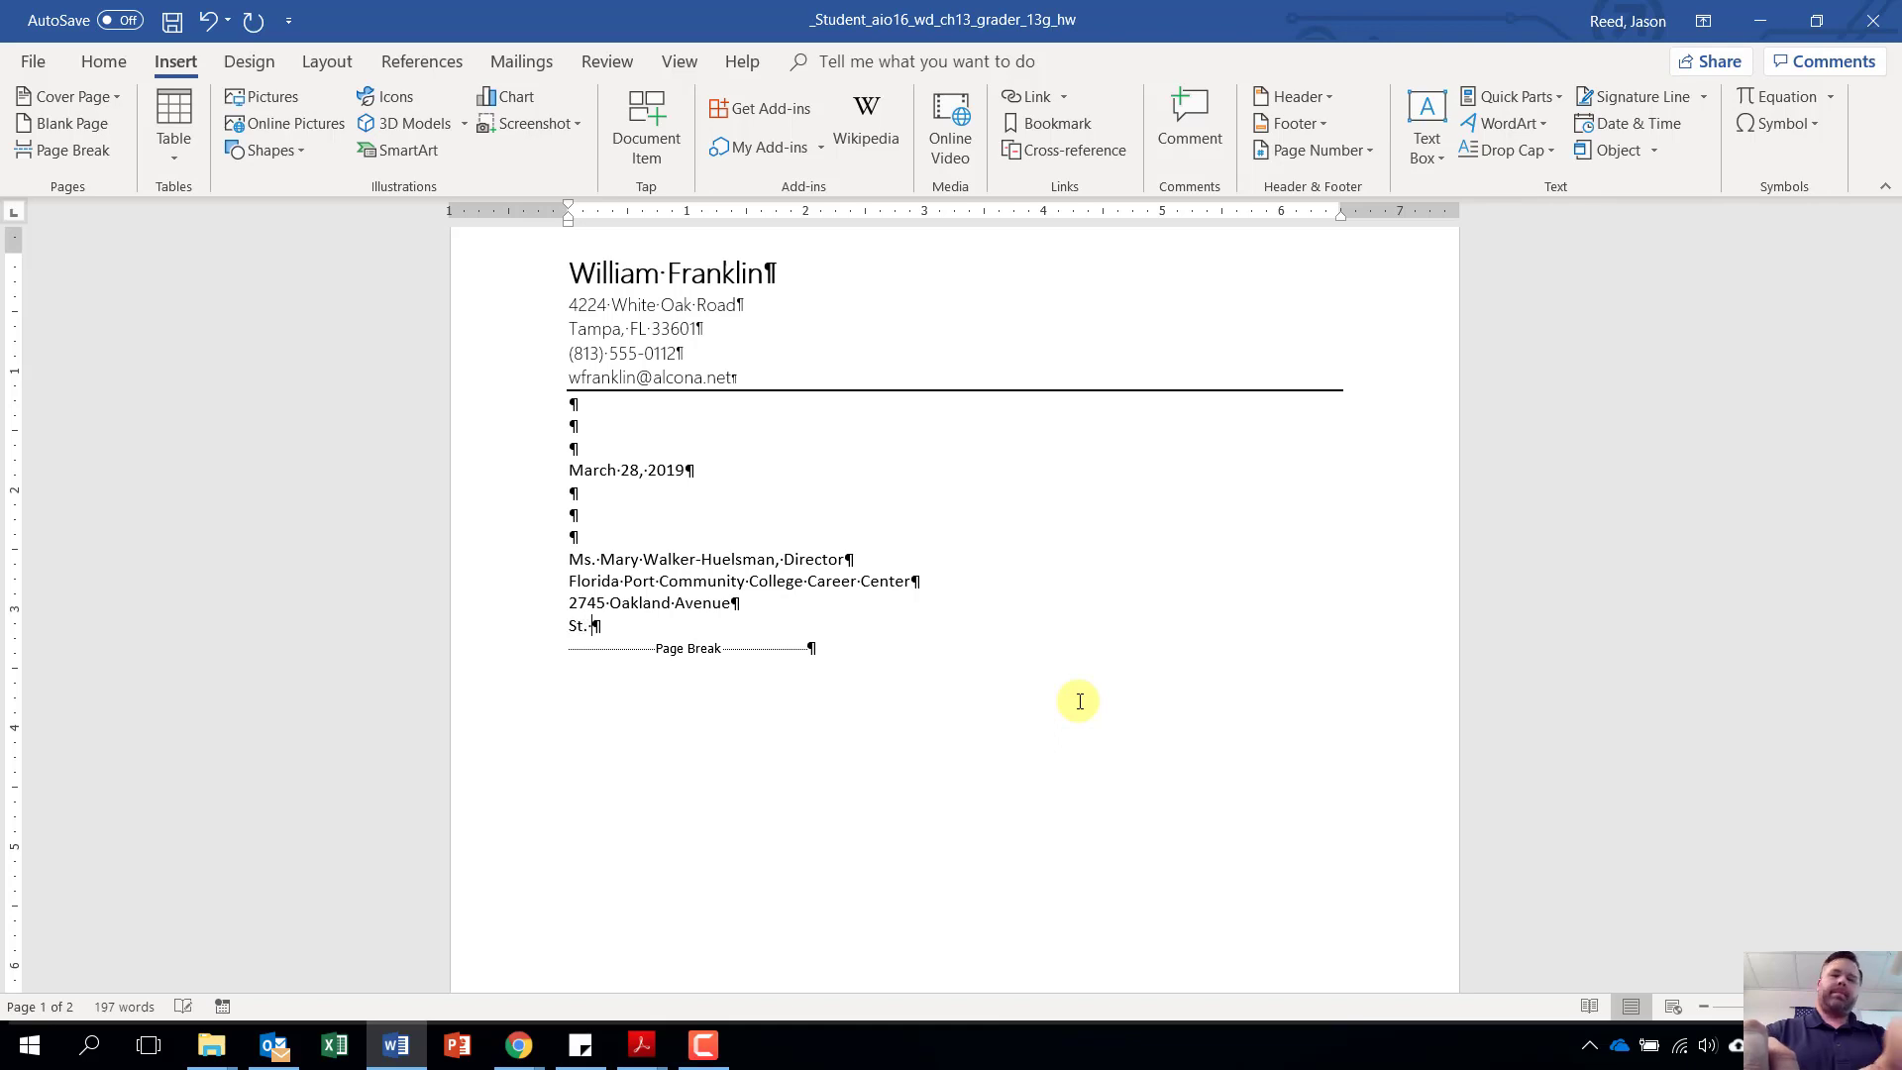
pyautogui.write('Peter')
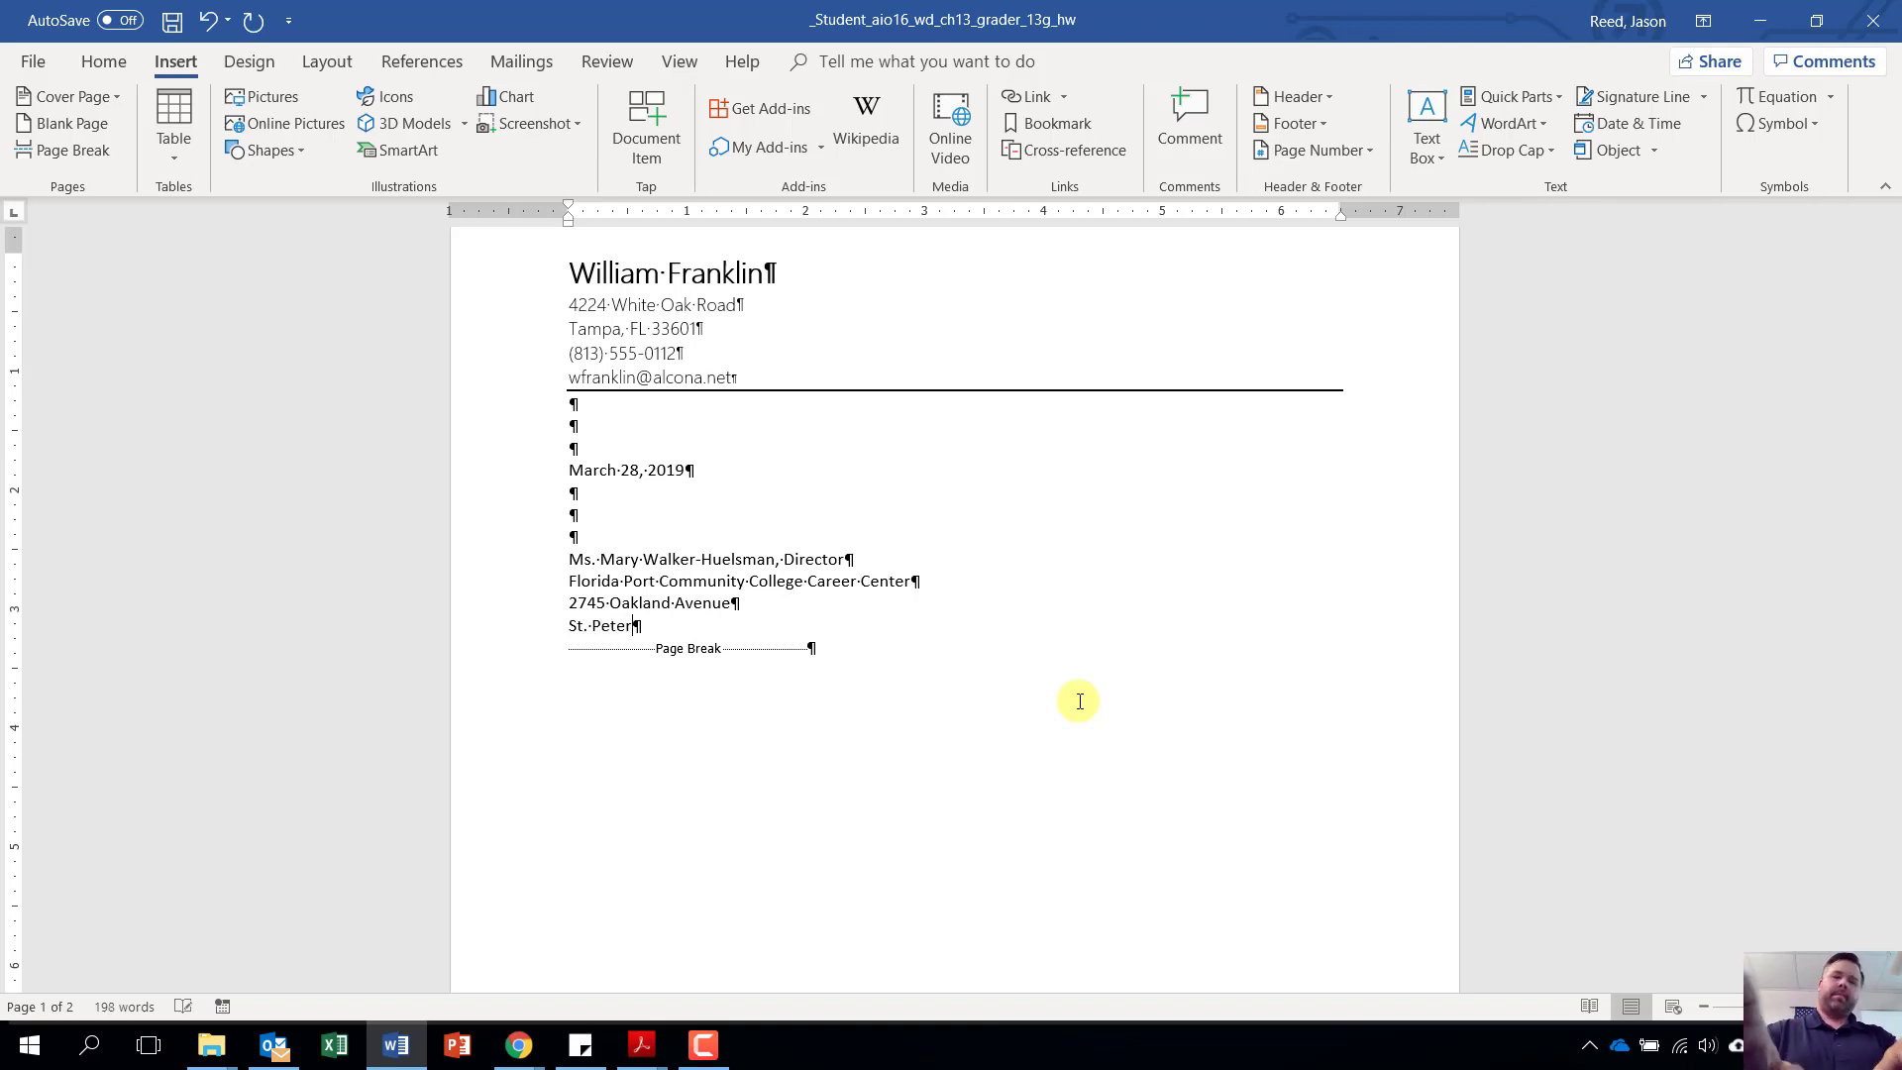
pyautogui.write('sburg')
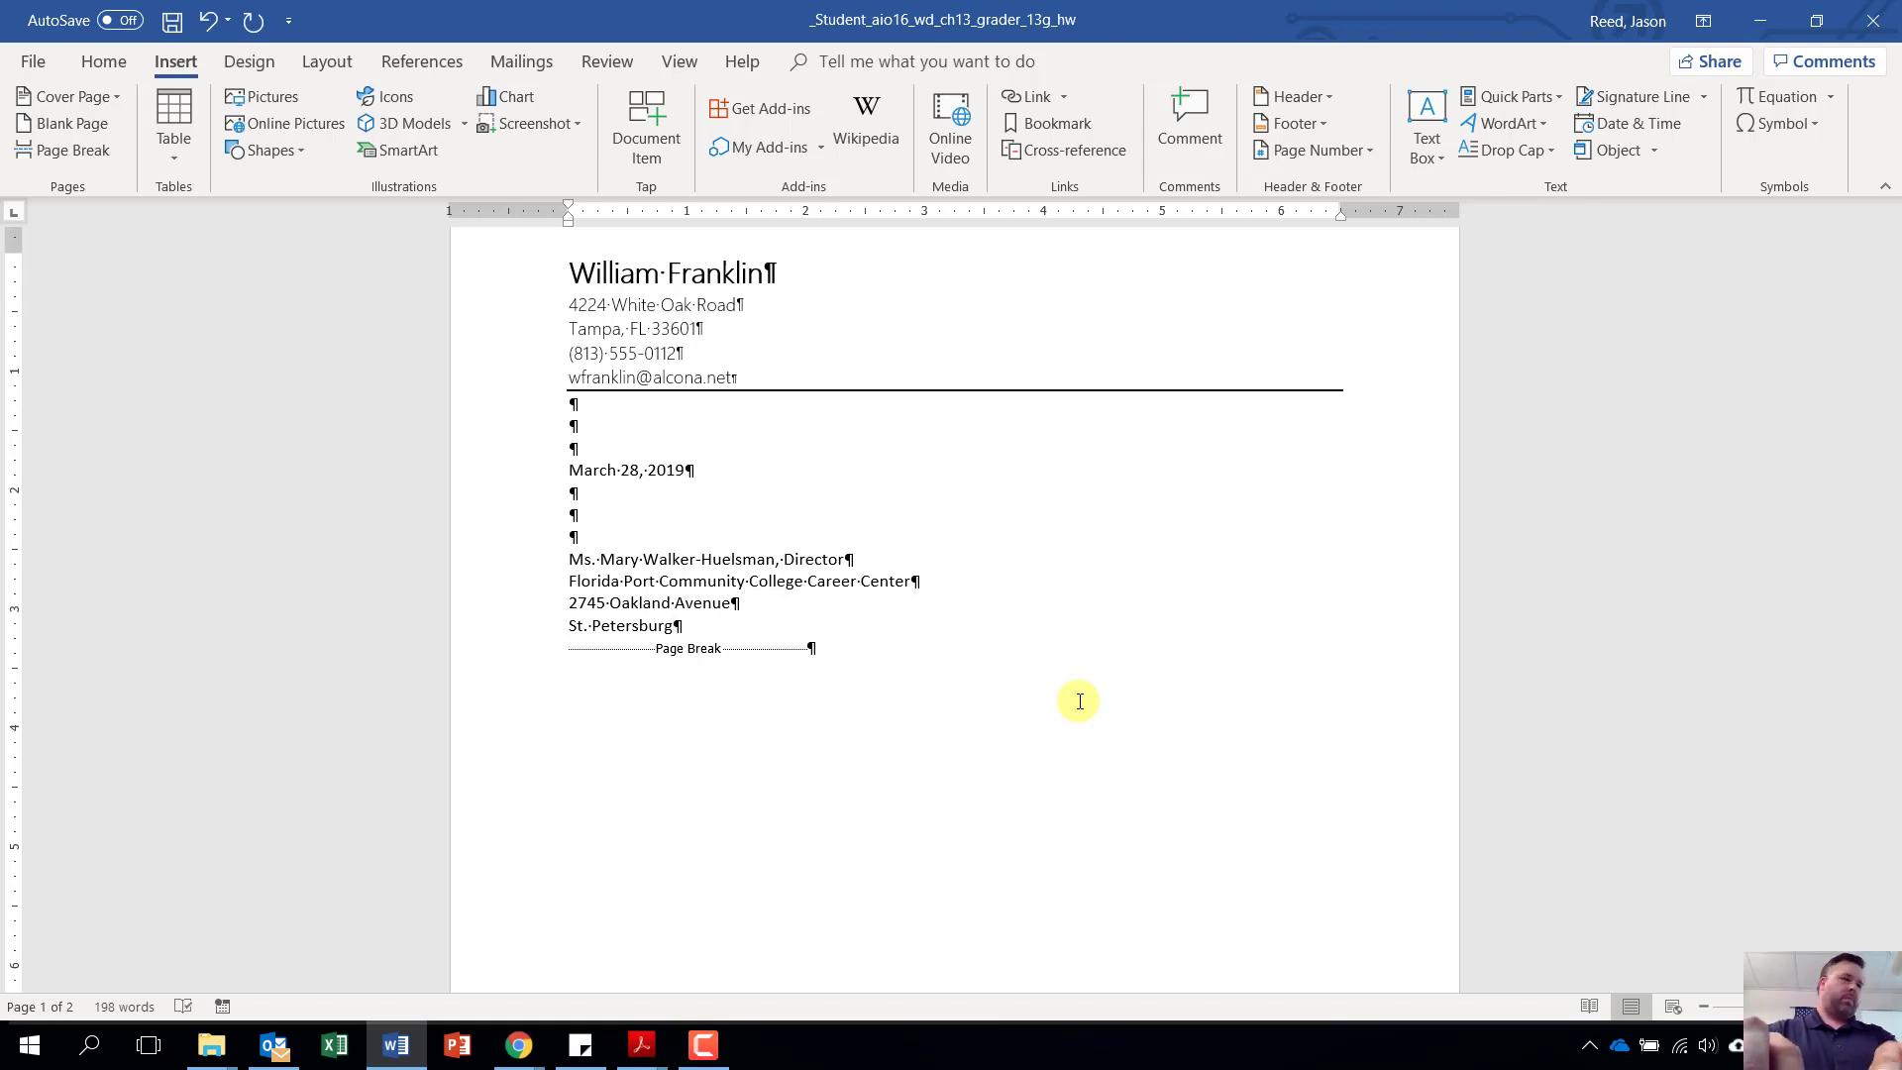
pyautogui.write(', F')
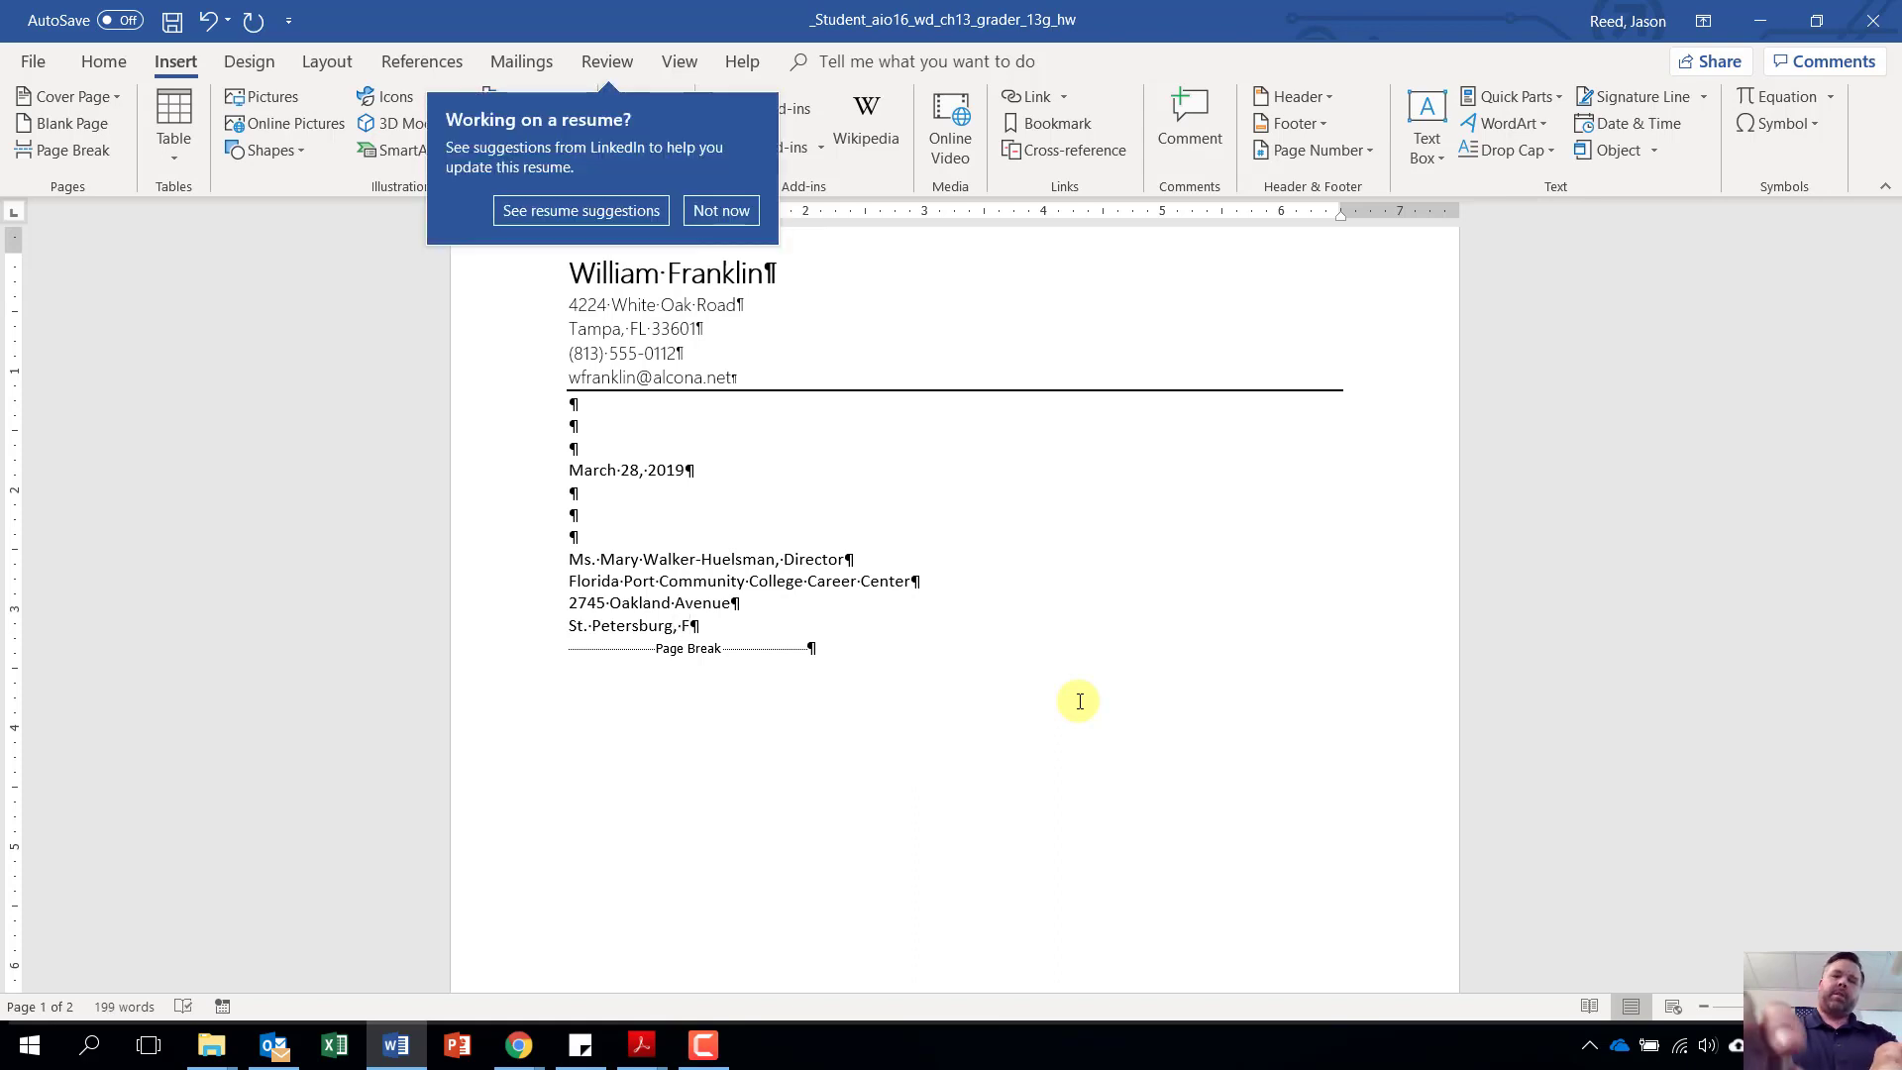
pyautogui.write('L')
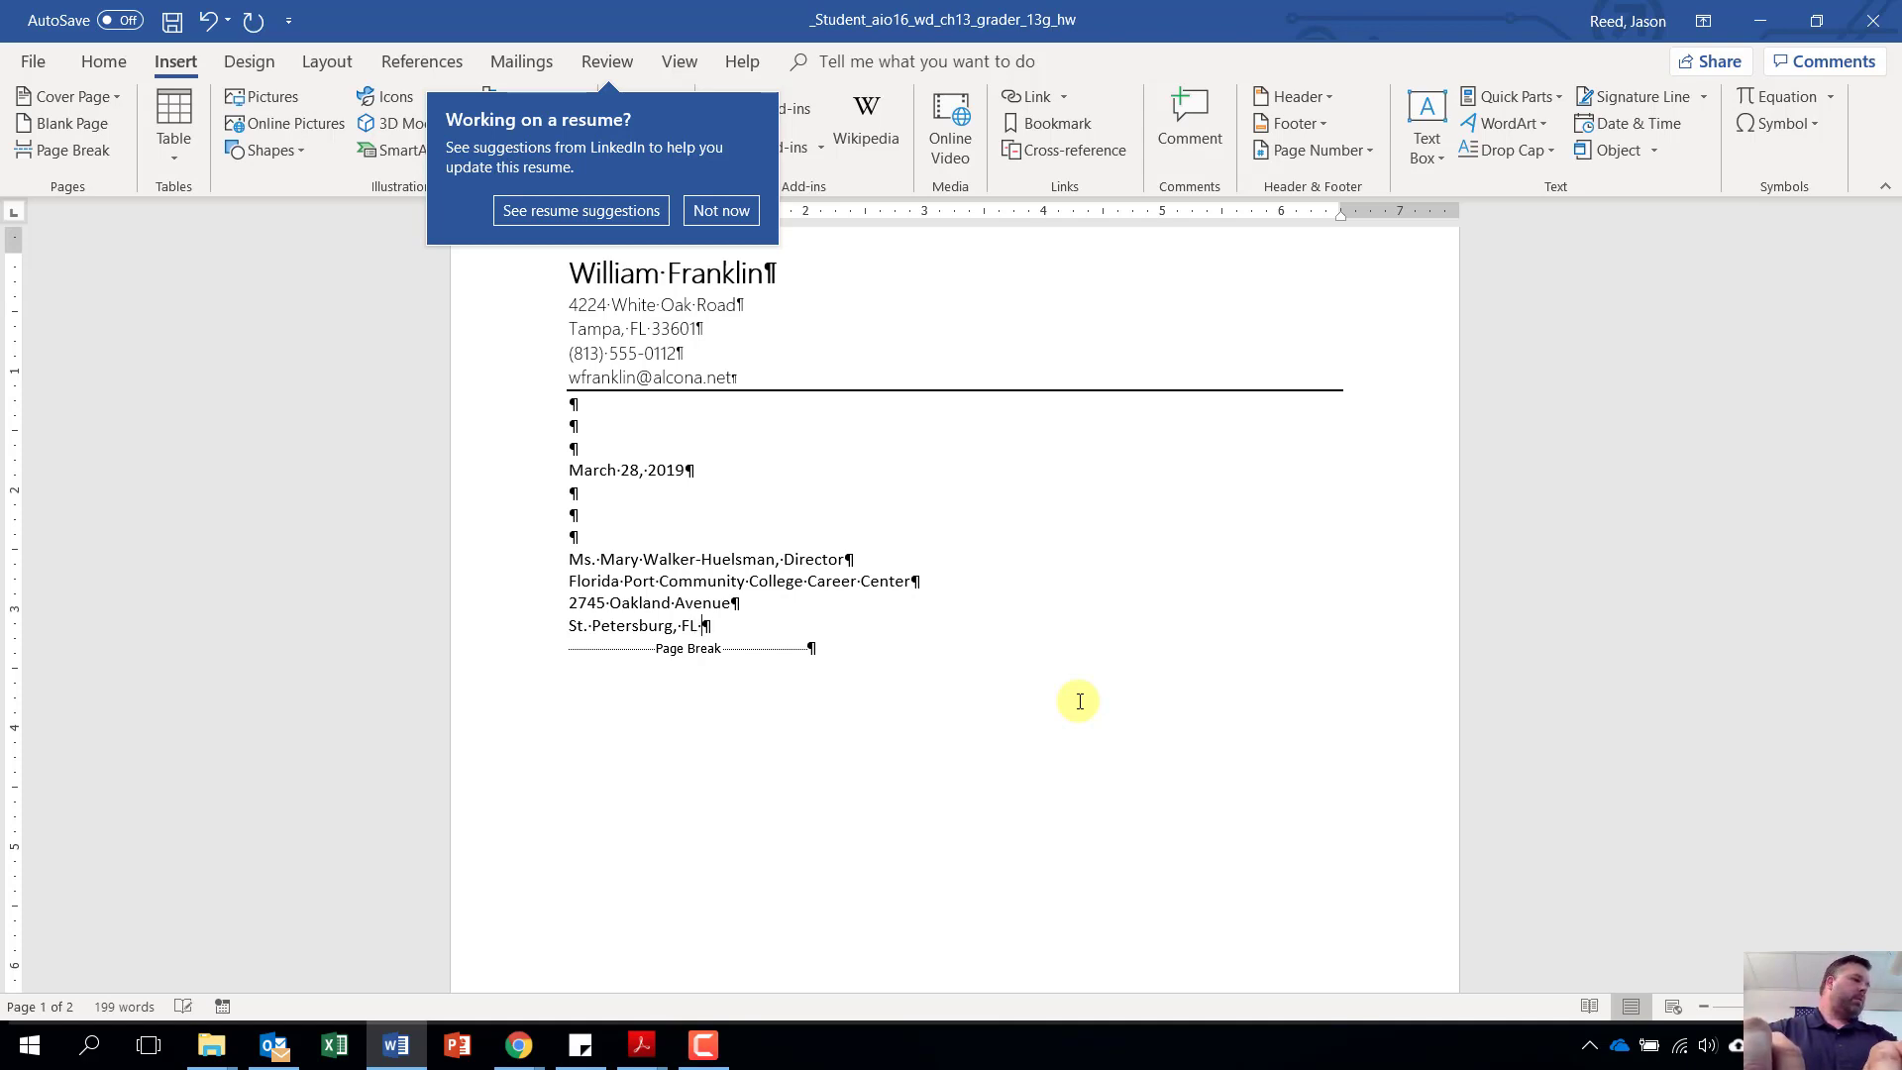
pyautogui.write(' 33')
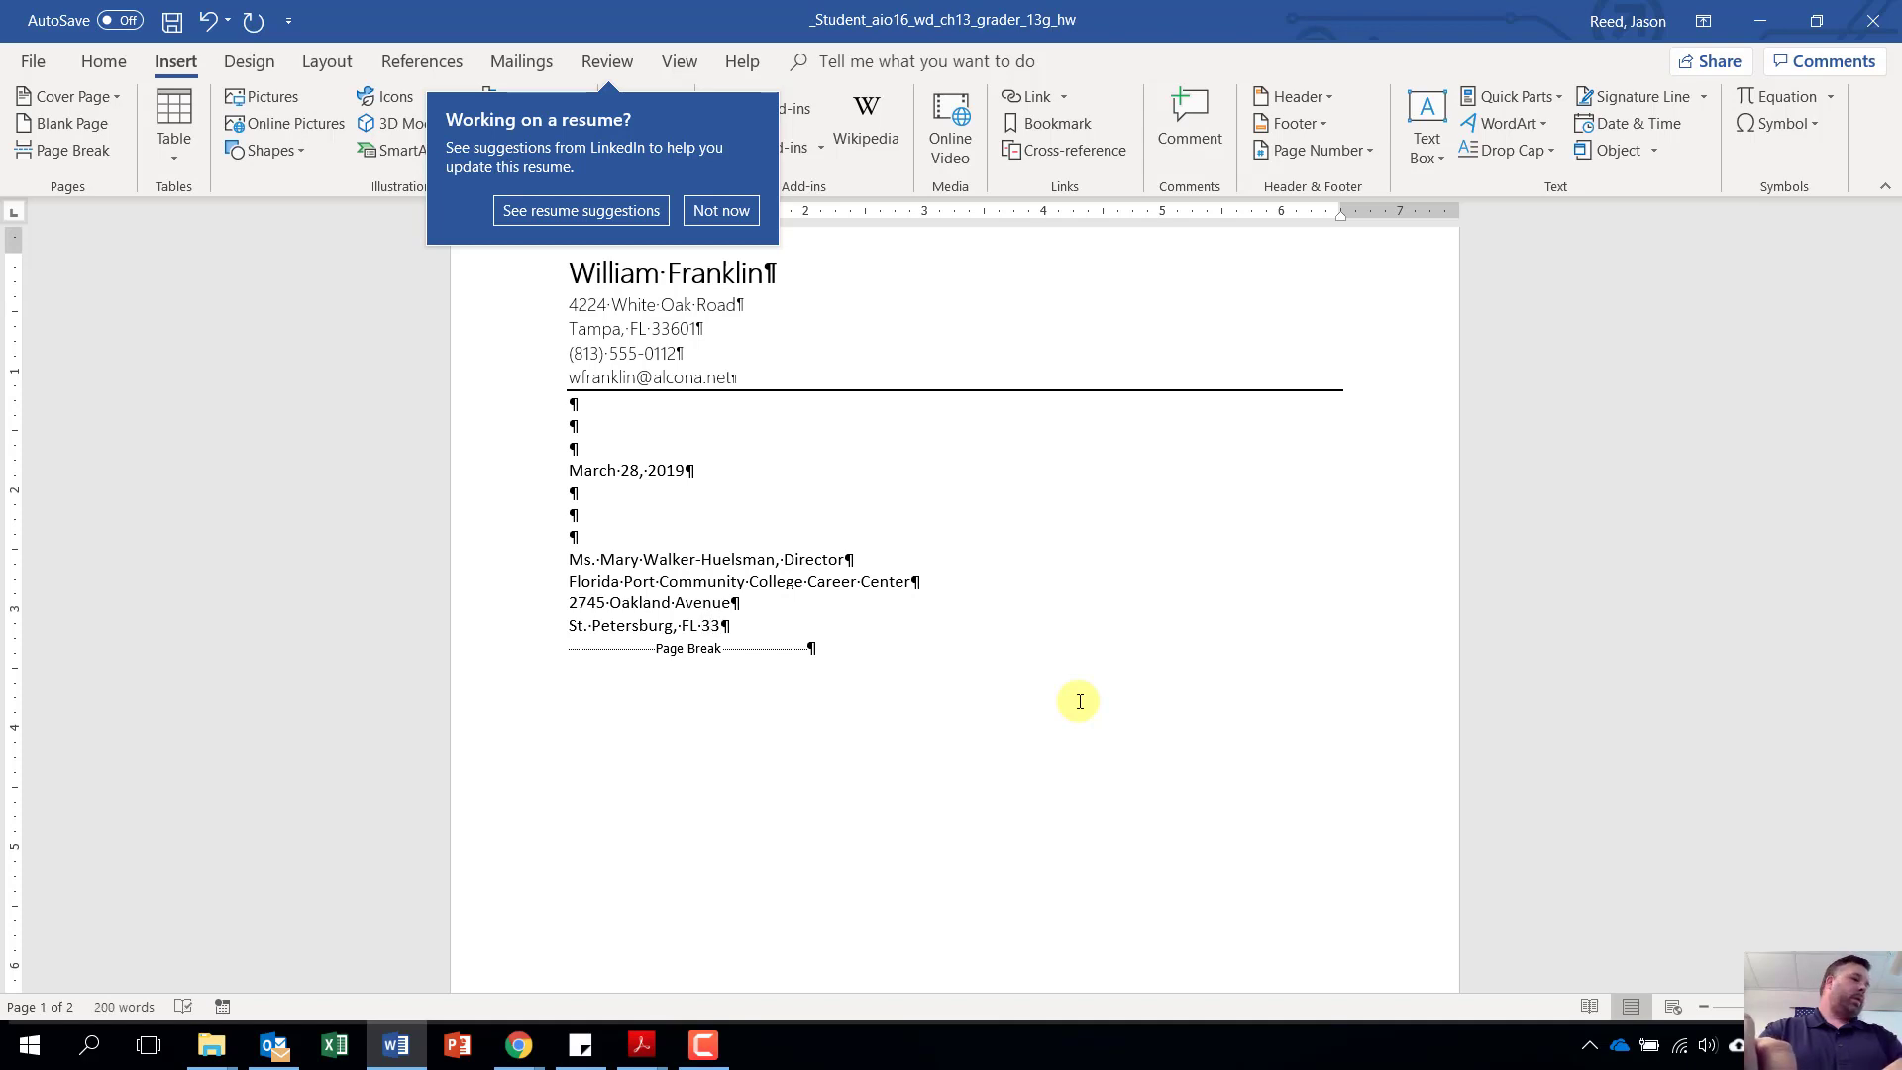
pyautogui.write('713')
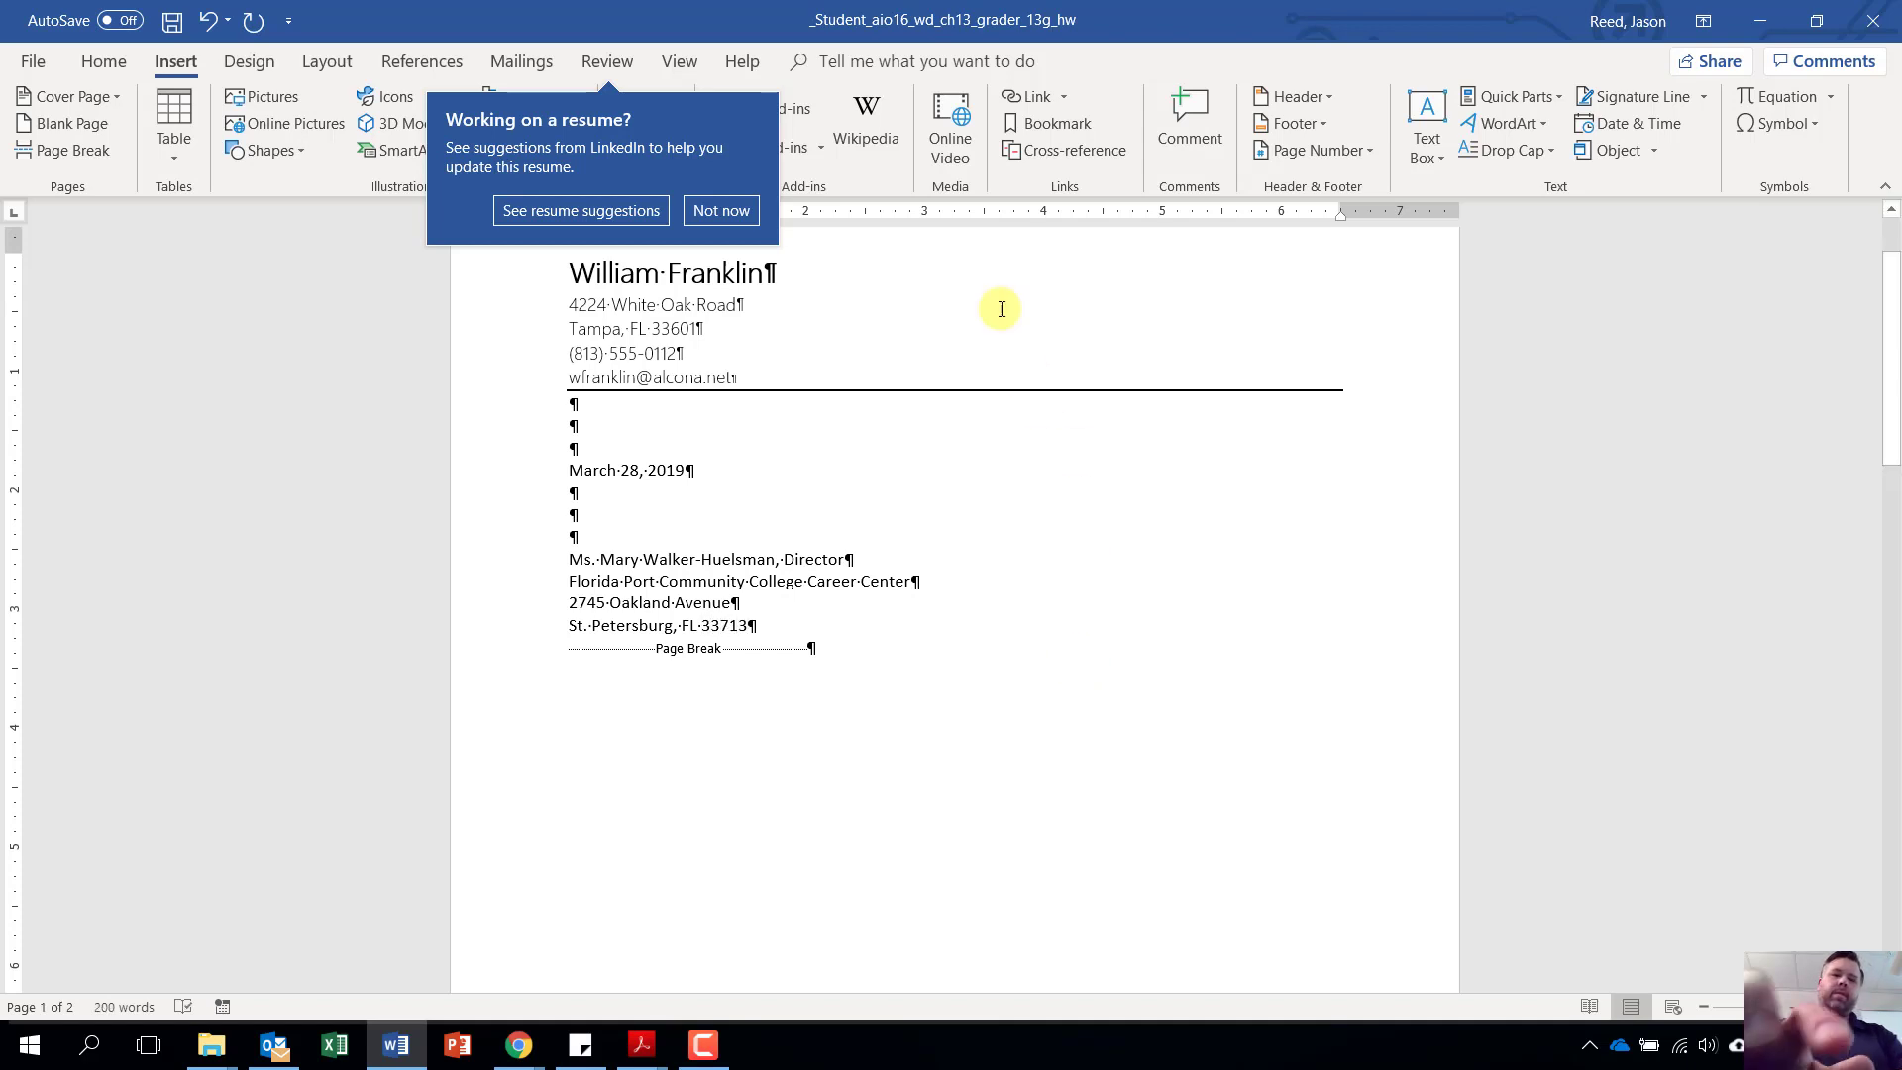
# Step: Dismiss the LinkedIn prompt and add a 'Dear …:' salutation to the recipient, with blank lines around it
pyautogui.click(699, 212)
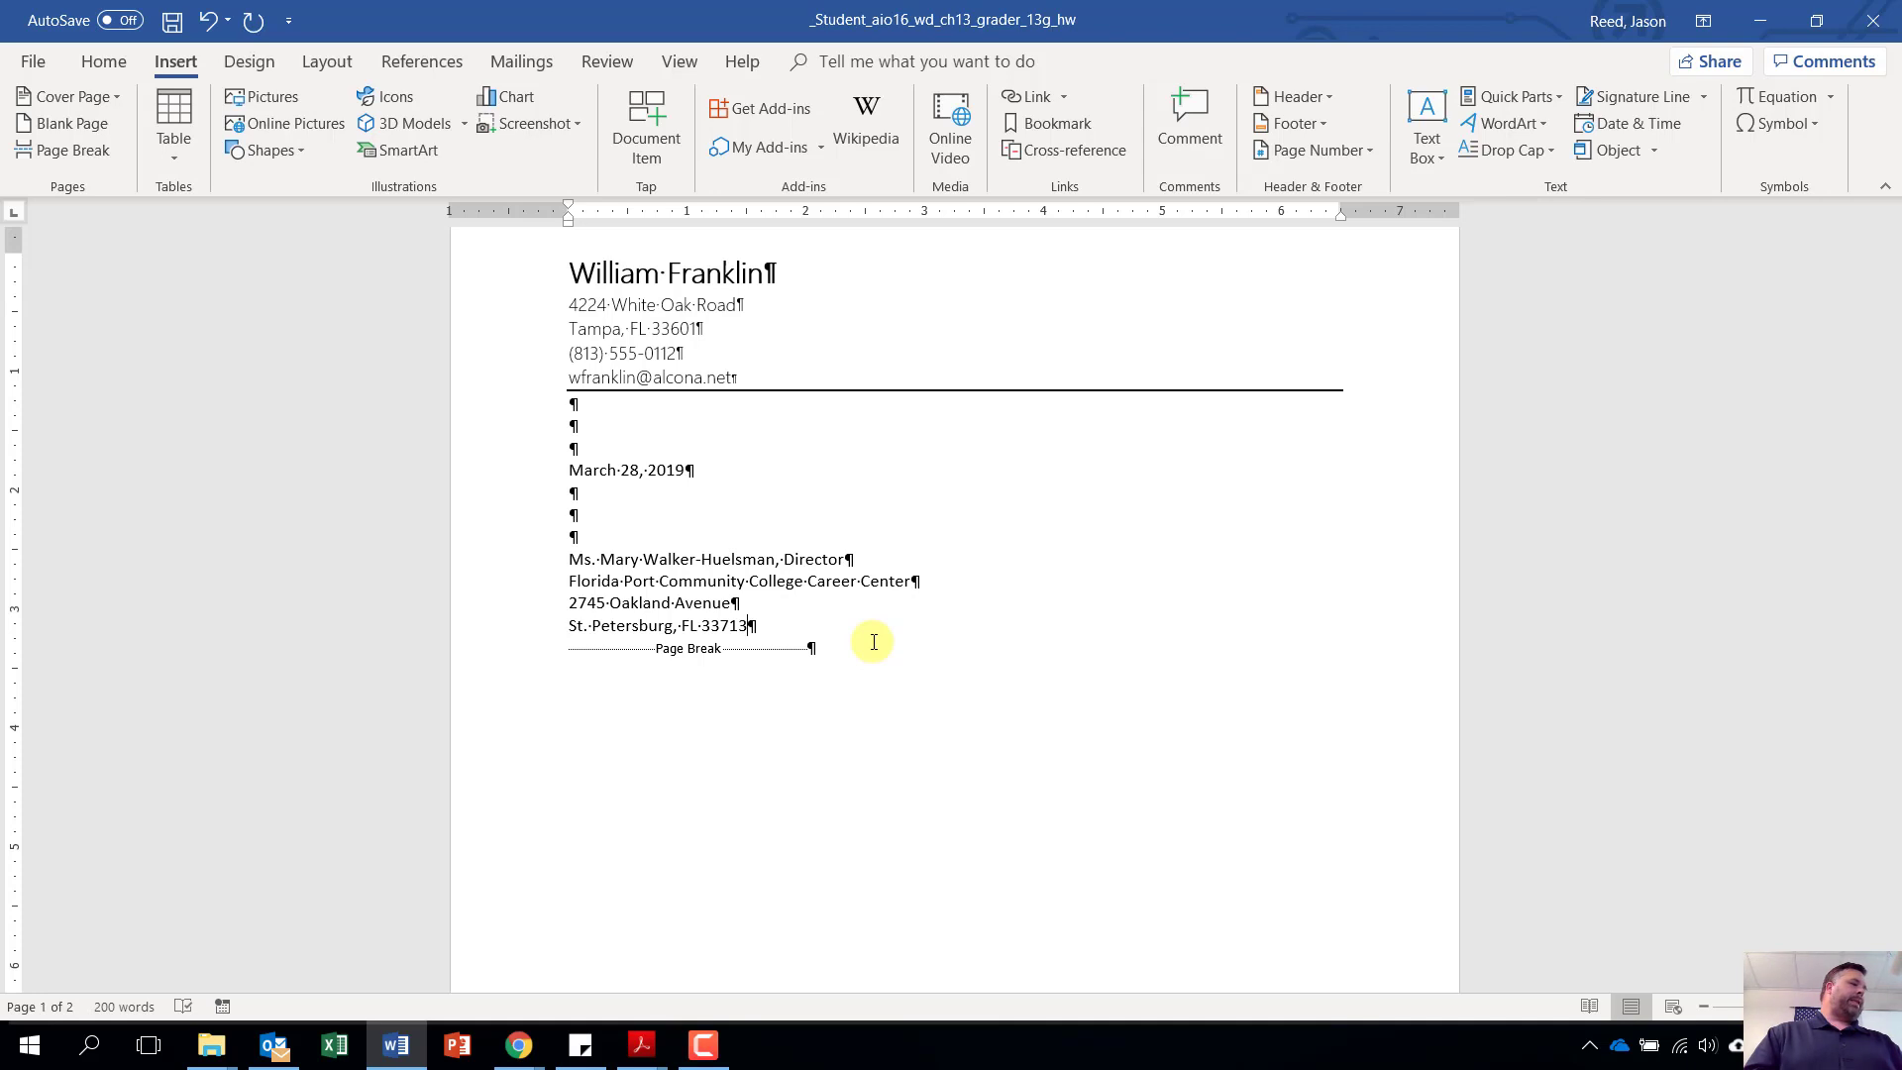
pyautogui.press('Return')
pyautogui.press('Return')
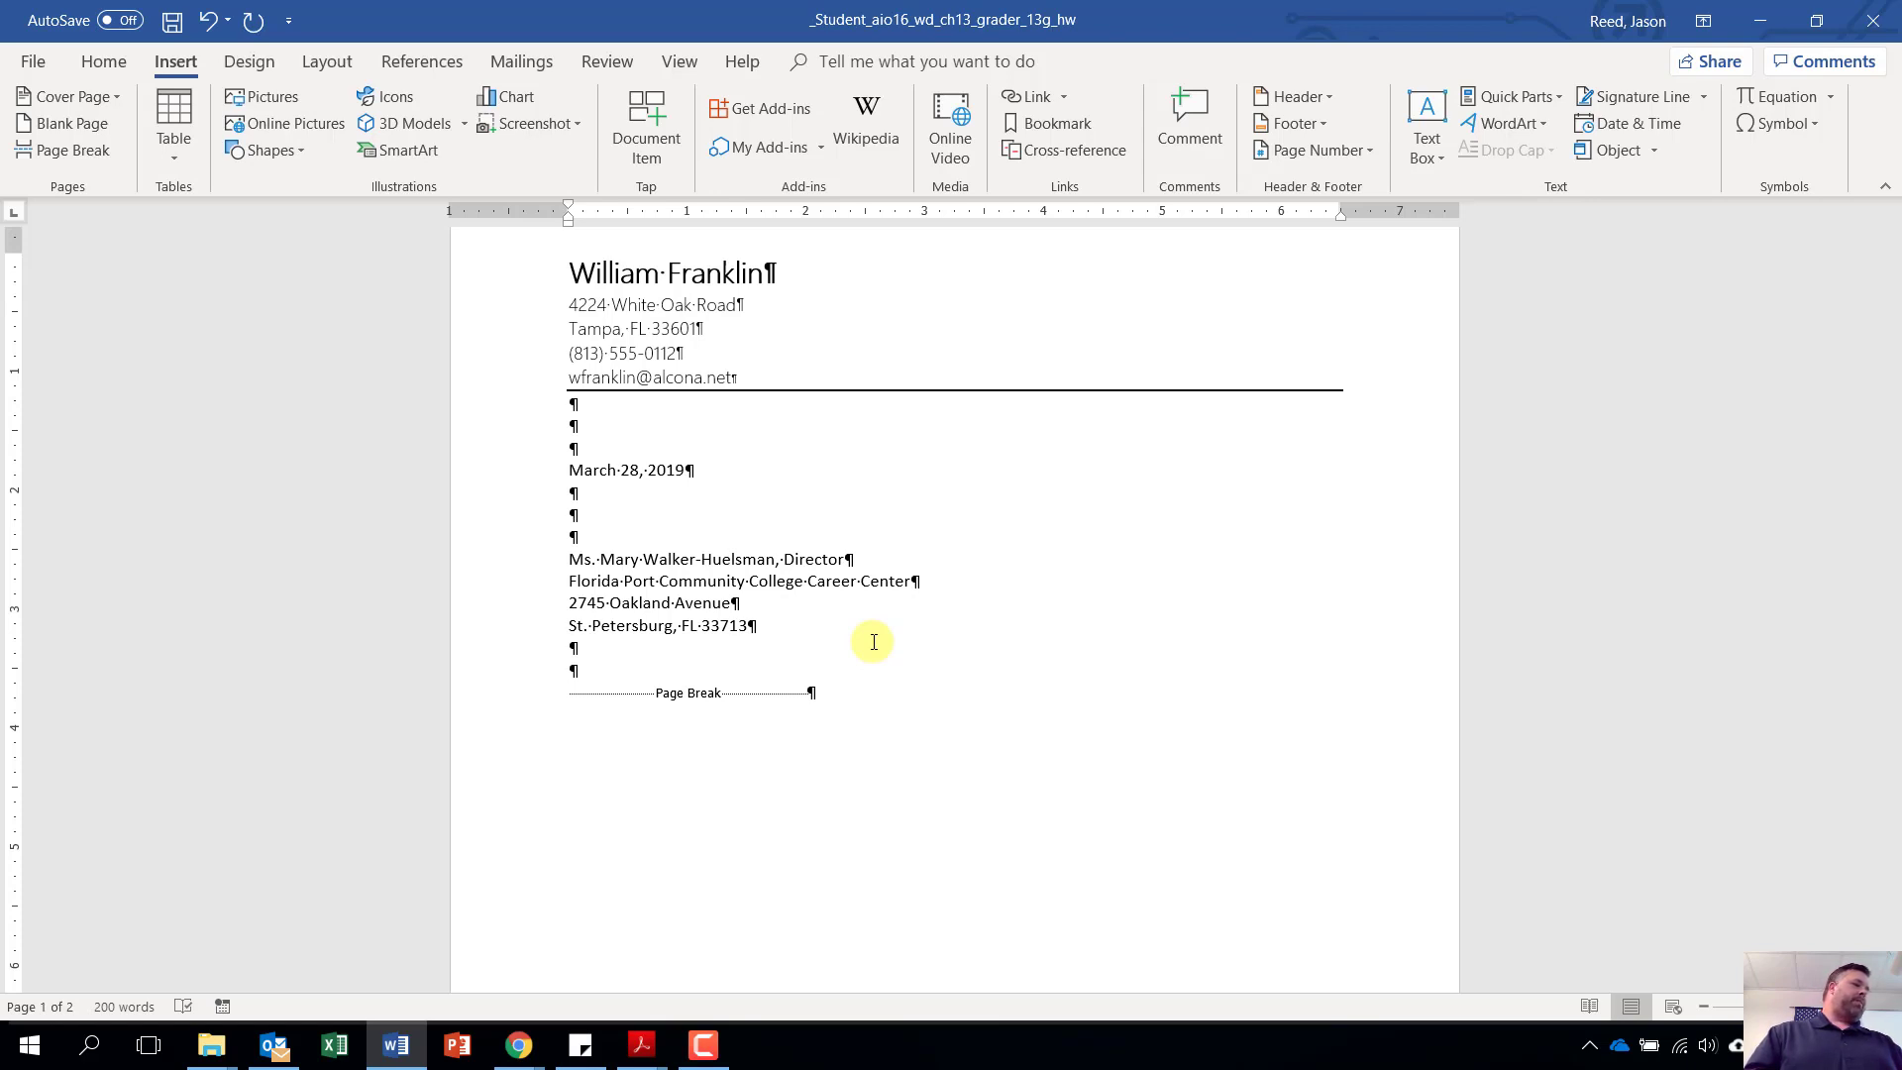
pyautogui.write('D')
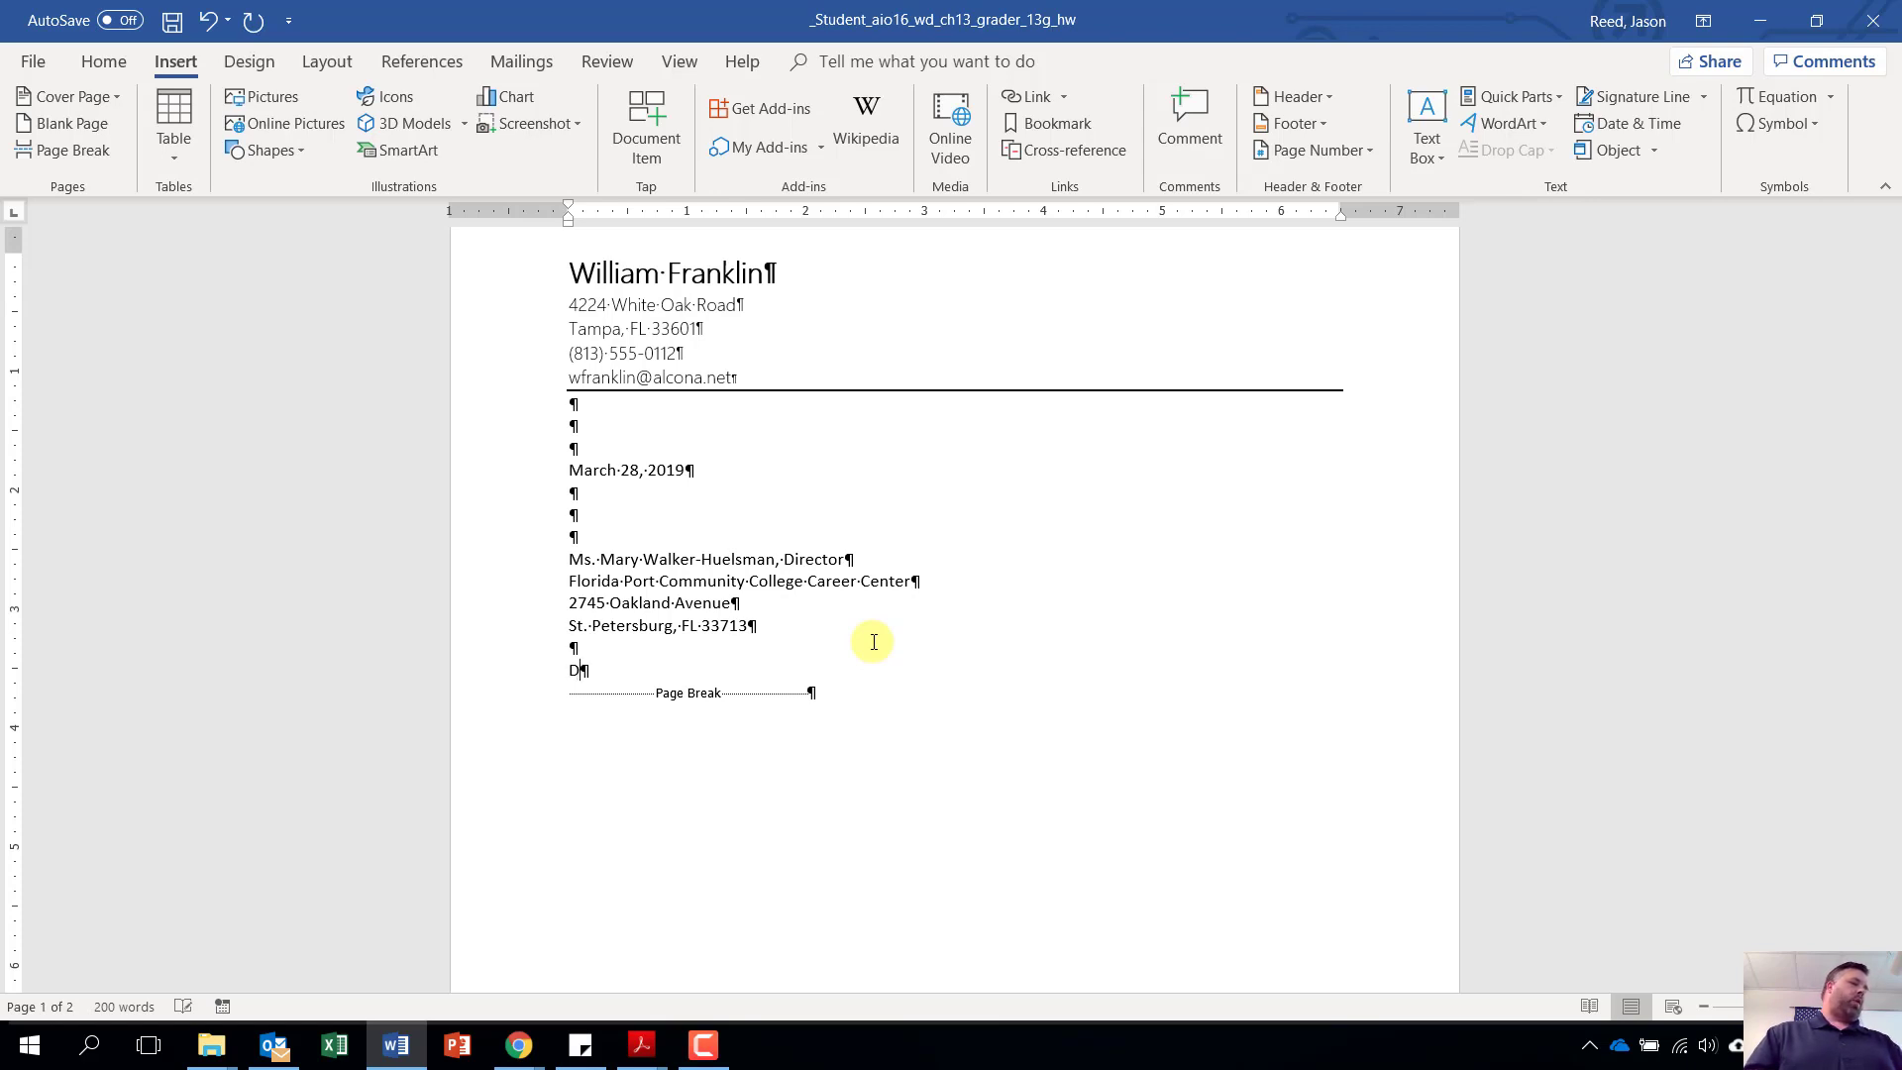
pyautogui.write('ear ')
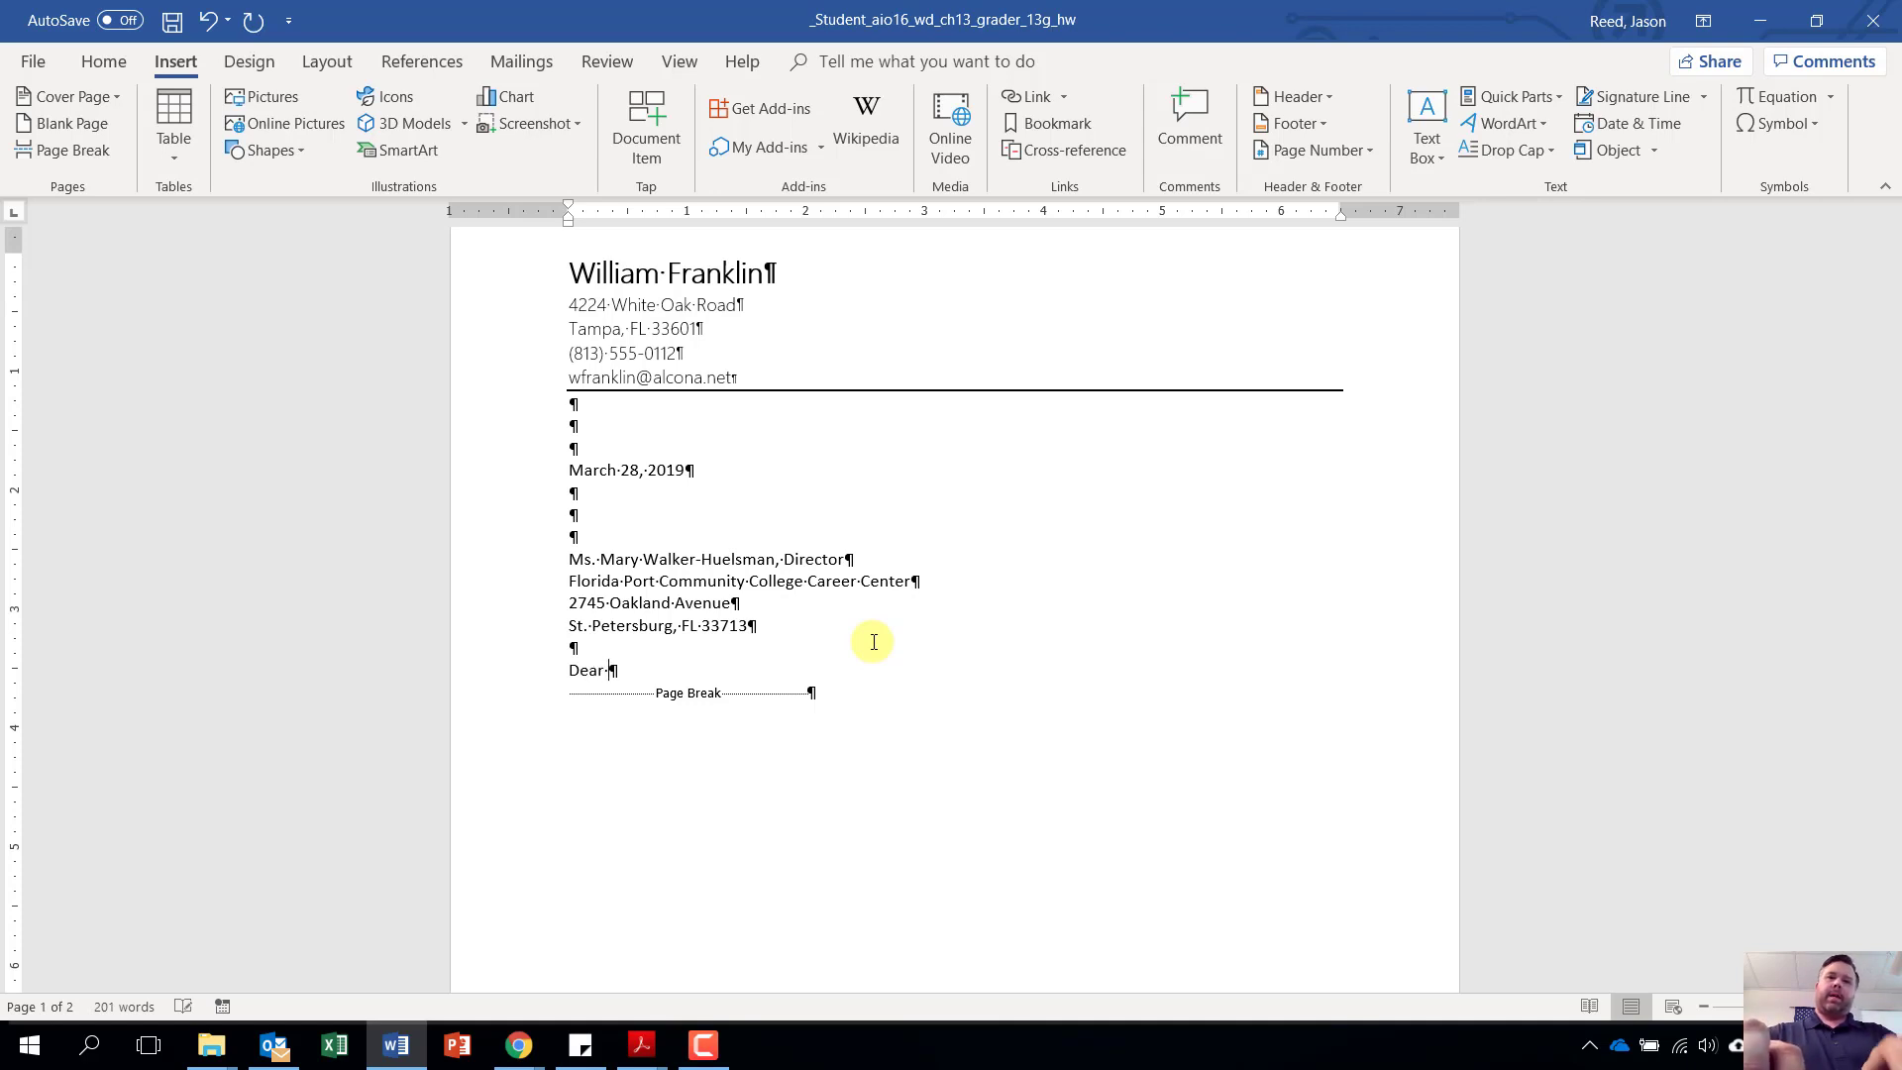
pyautogui.write('Ms. Walker ')
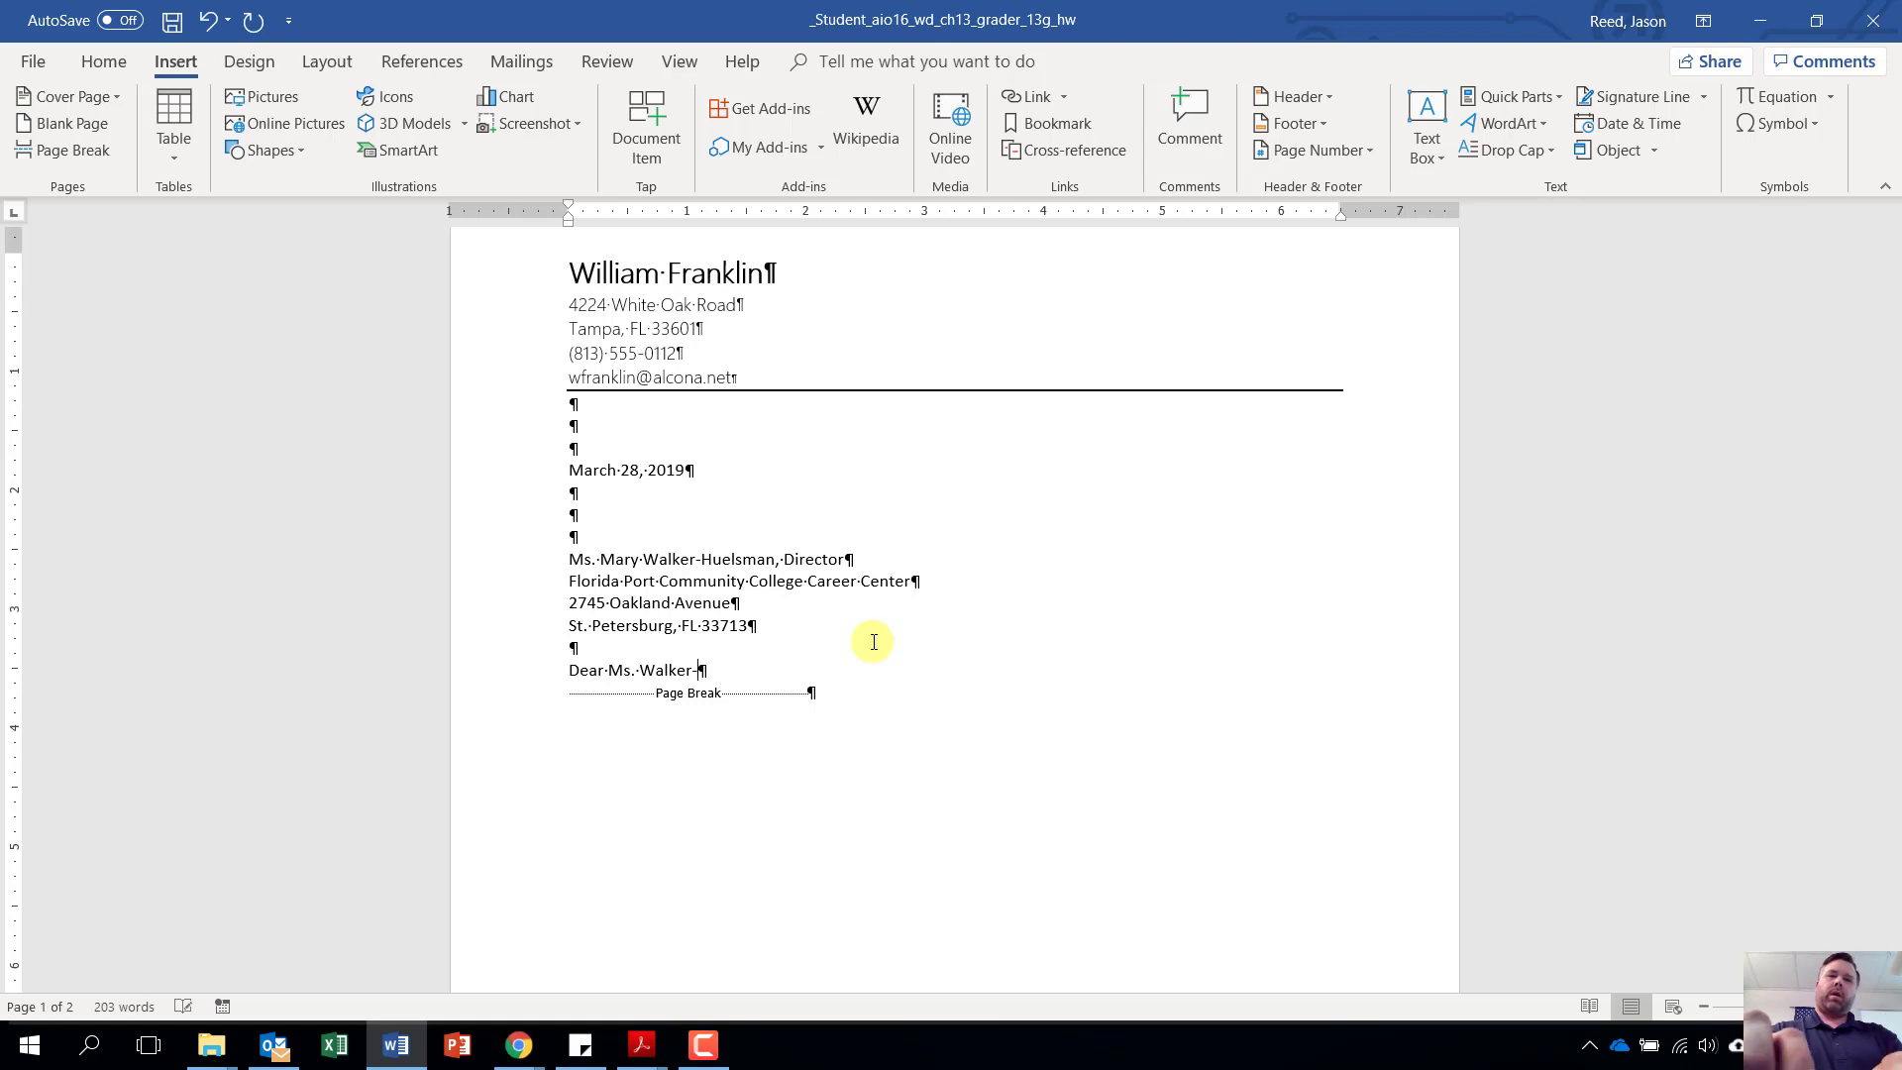
pyautogui.write('Hue')
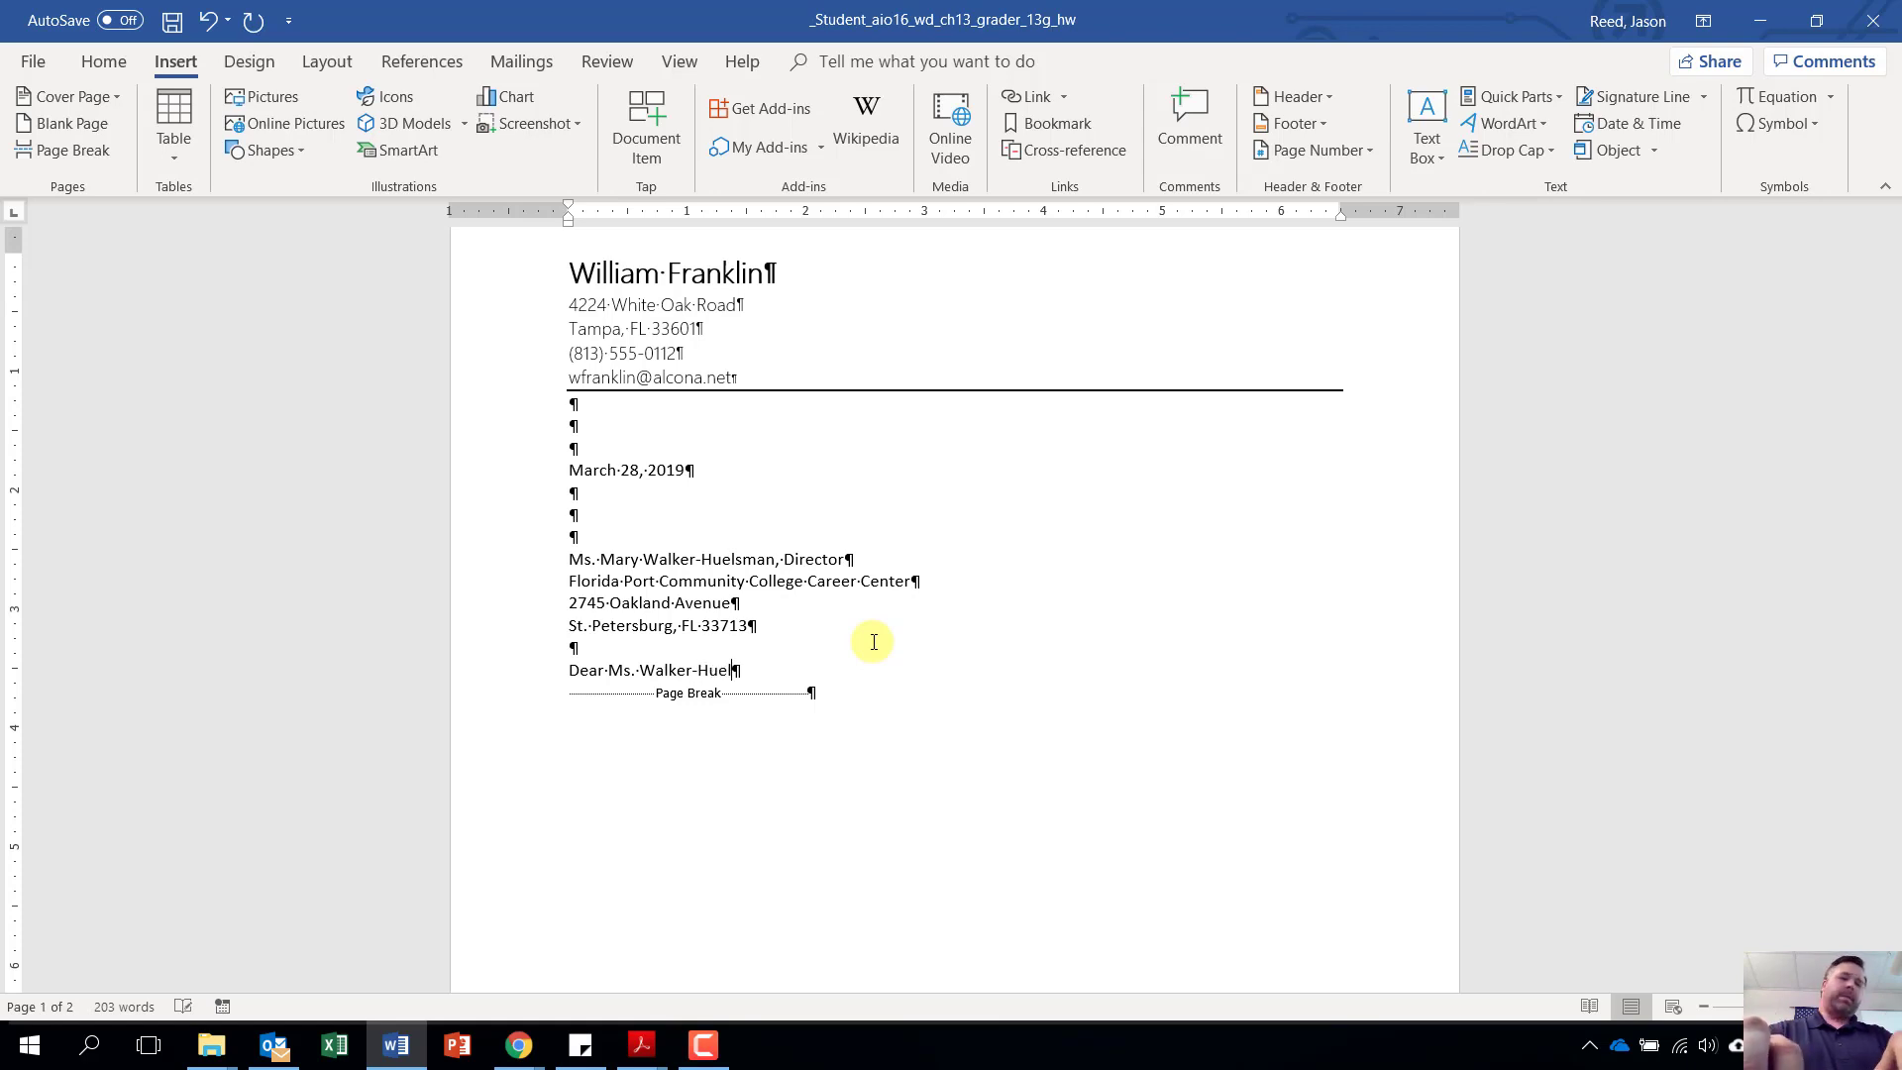
pyautogui.write('lsman')
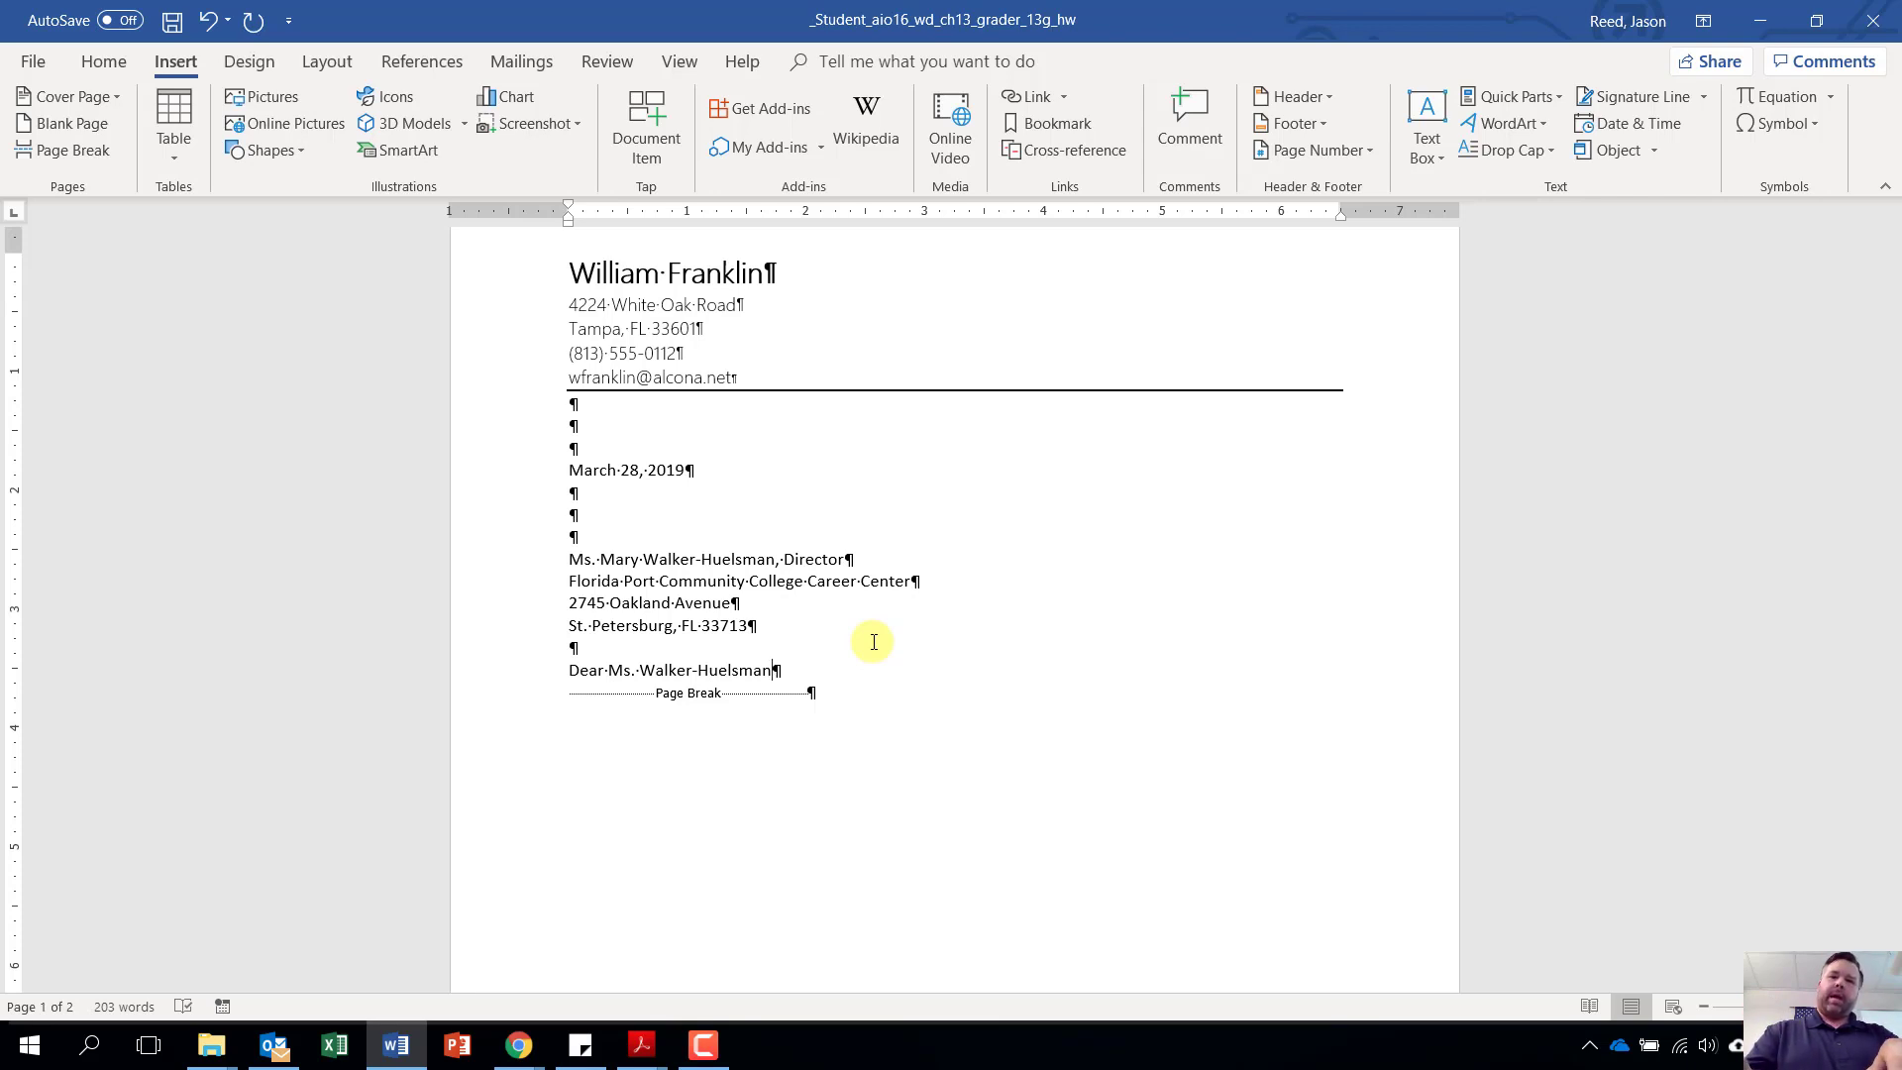
pyautogui.write(':')
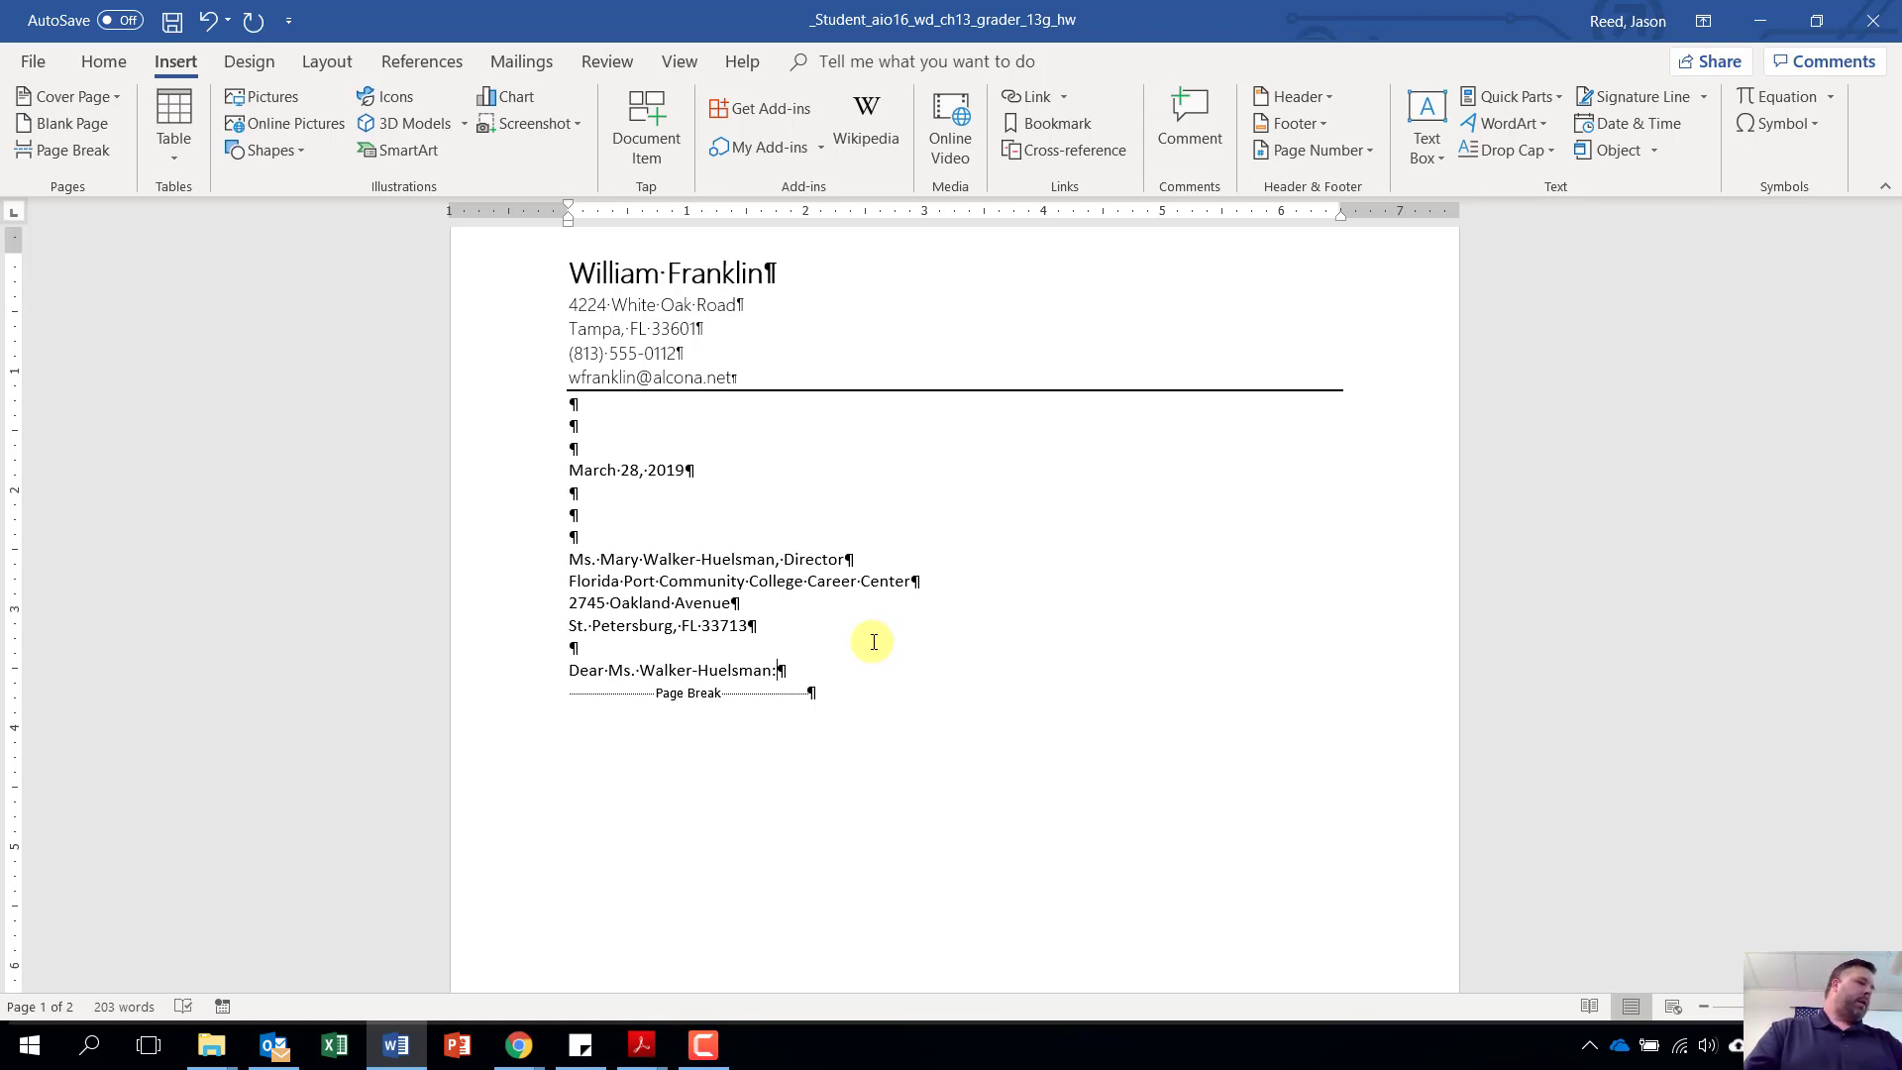
pyautogui.press('Return')
pyautogui.press('Return')
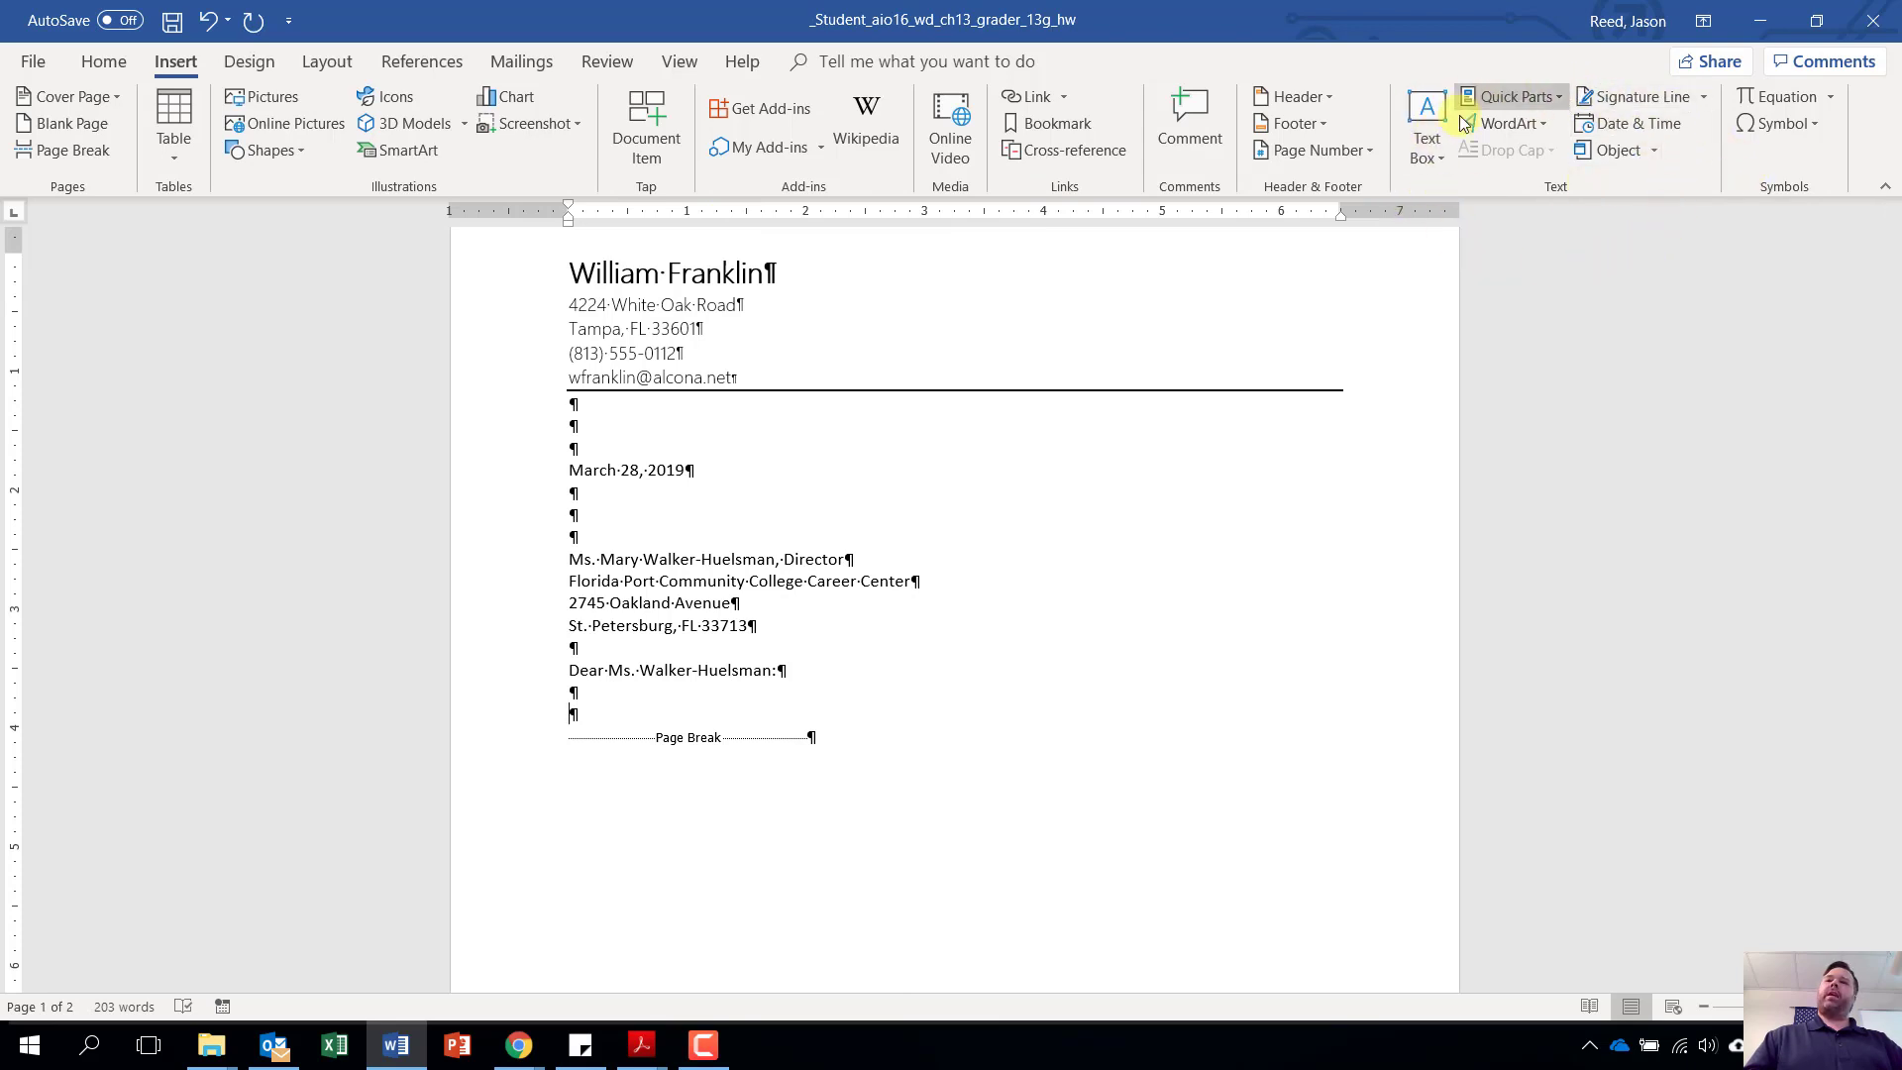
# Step: Insert the text of w013G_Letter_Text from the Downloads folder below the salutation
pyautogui.click(1655, 151)
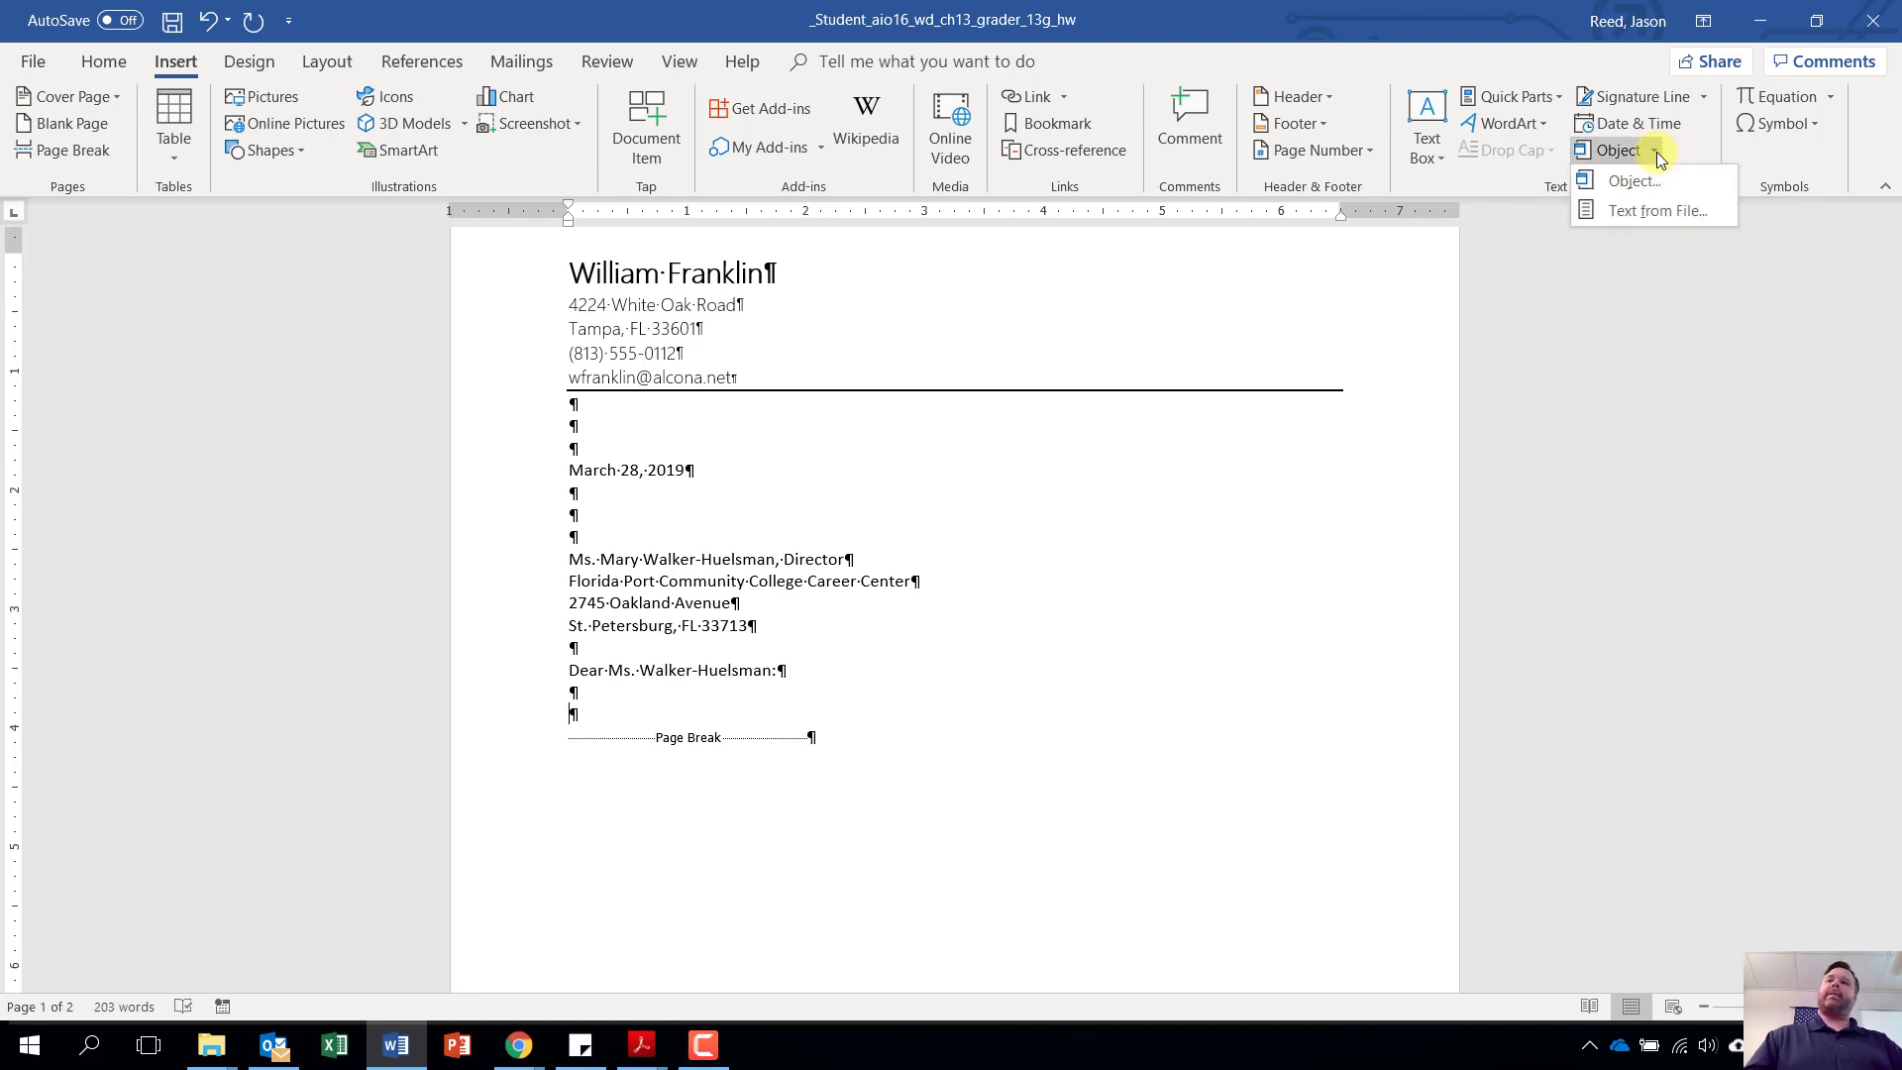
pyautogui.click(1641, 208)
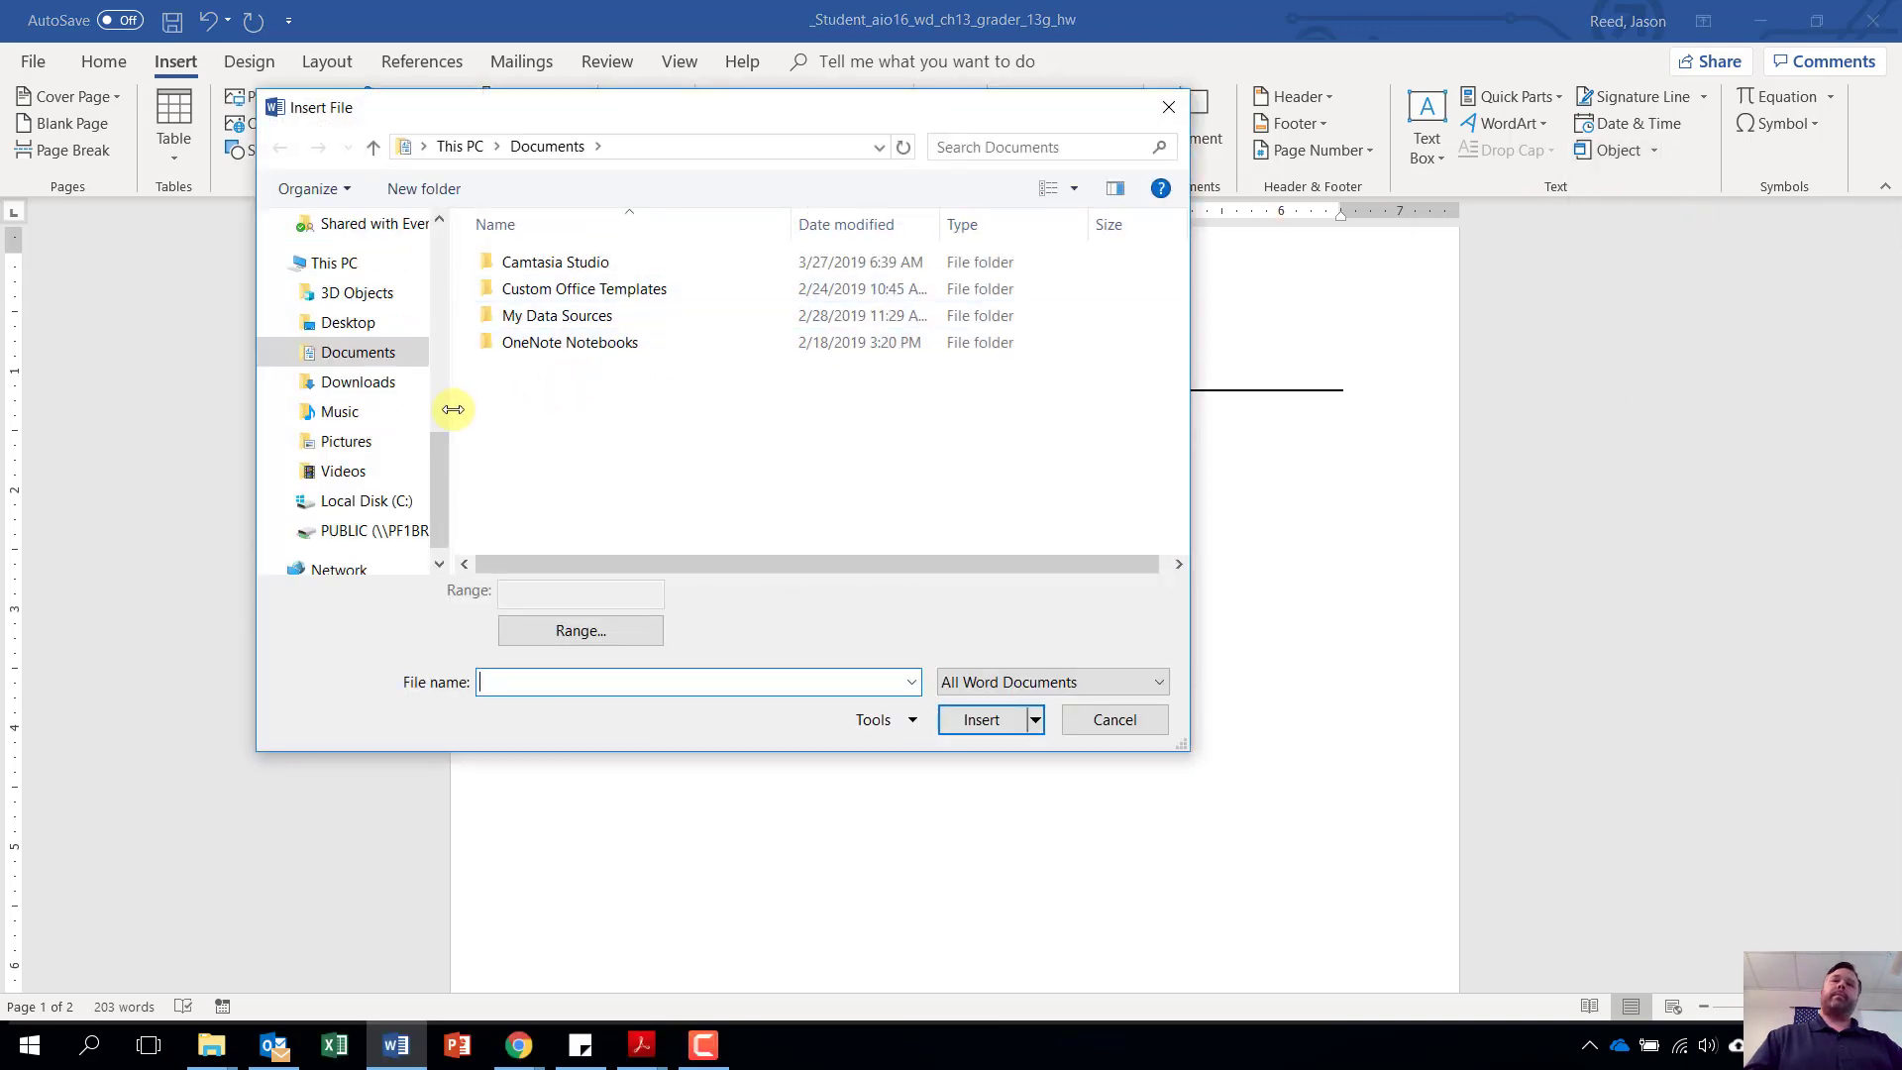
pyautogui.click(346, 391)
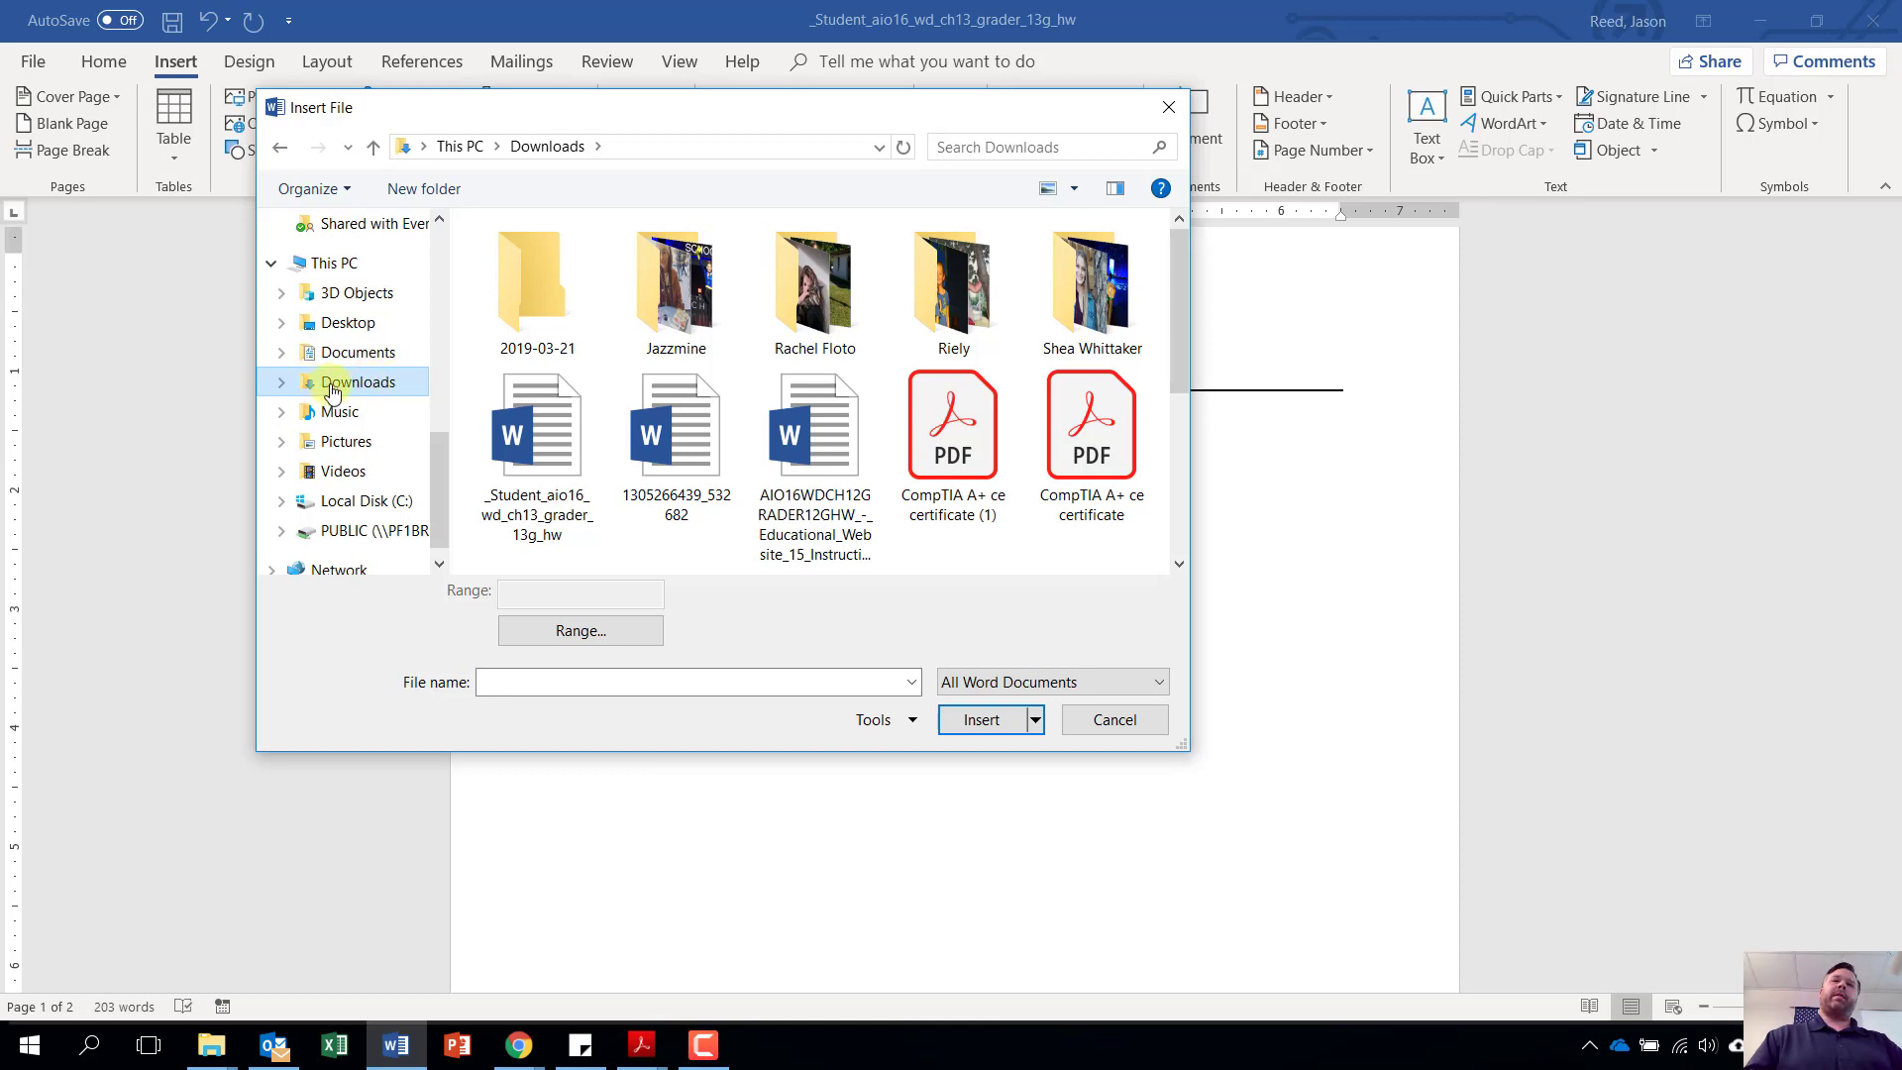
pyautogui.scroll(-3, 676, 366)
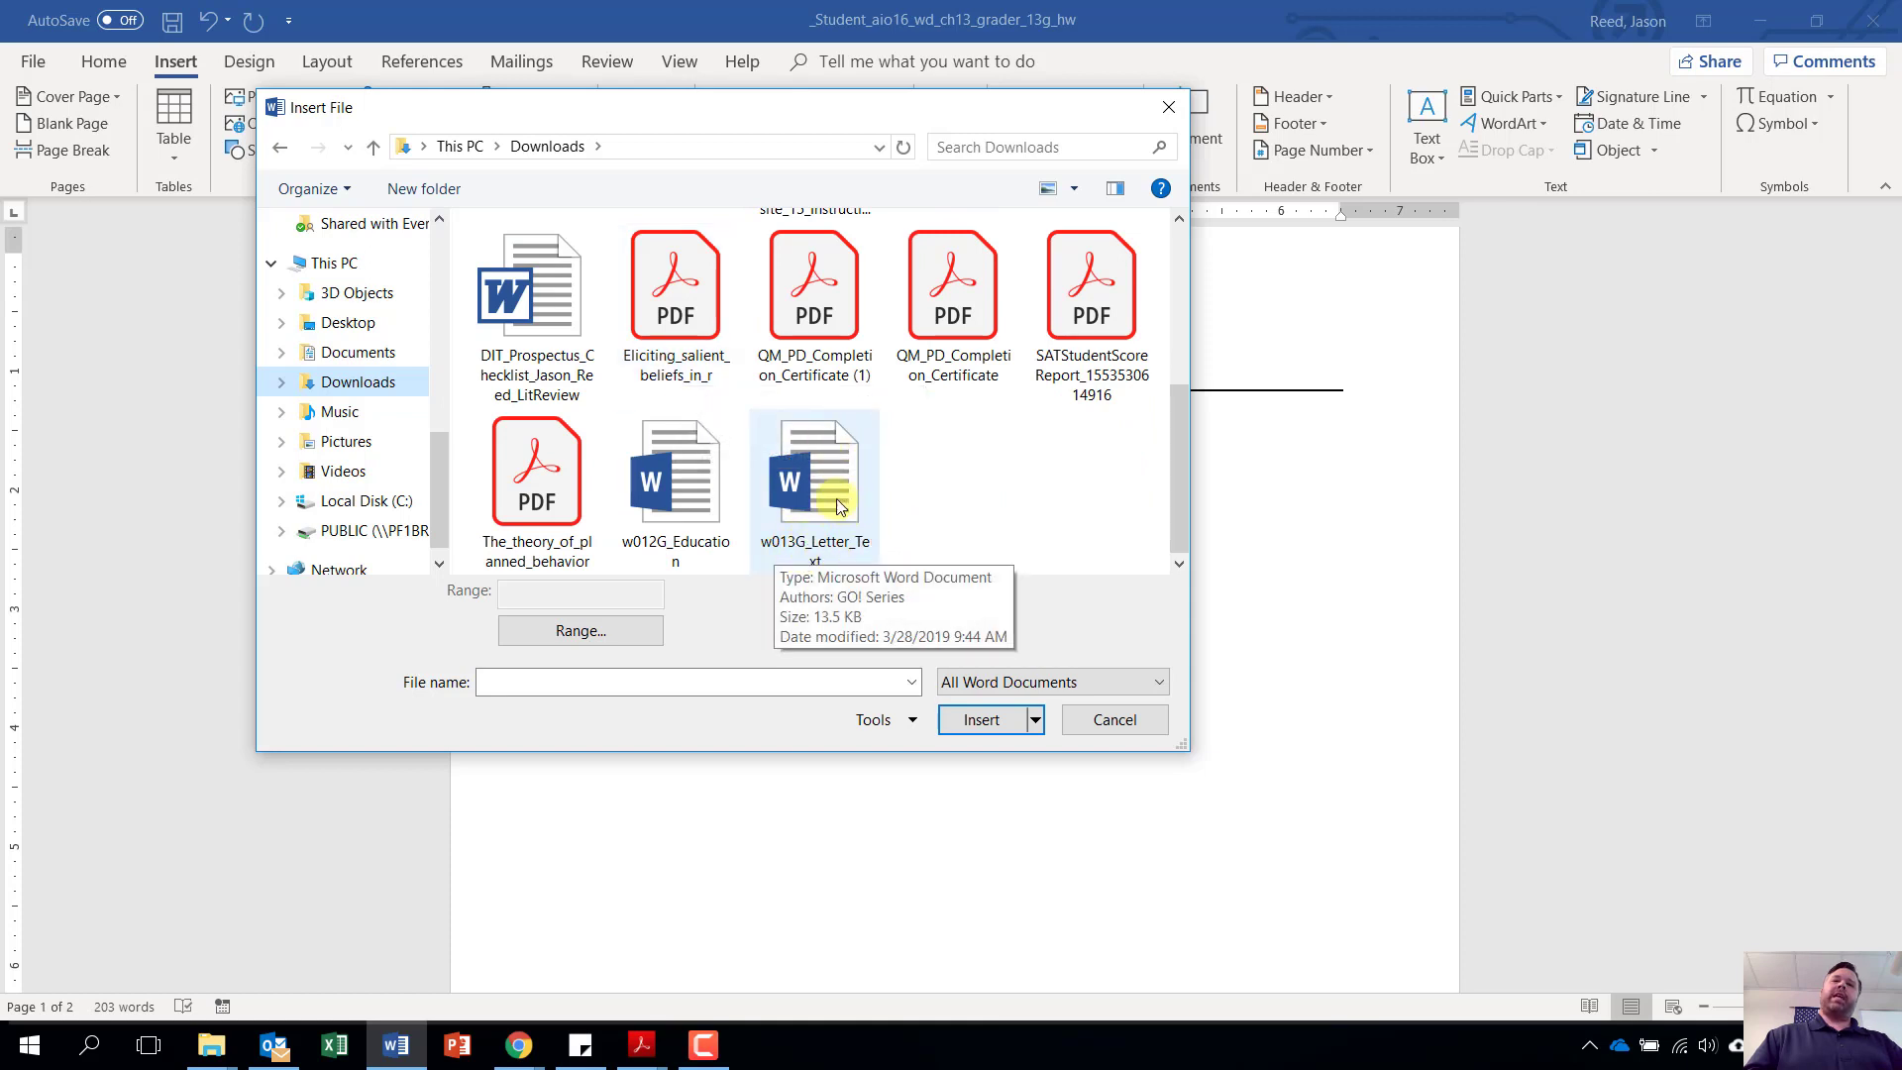
pyautogui.click(787, 456)
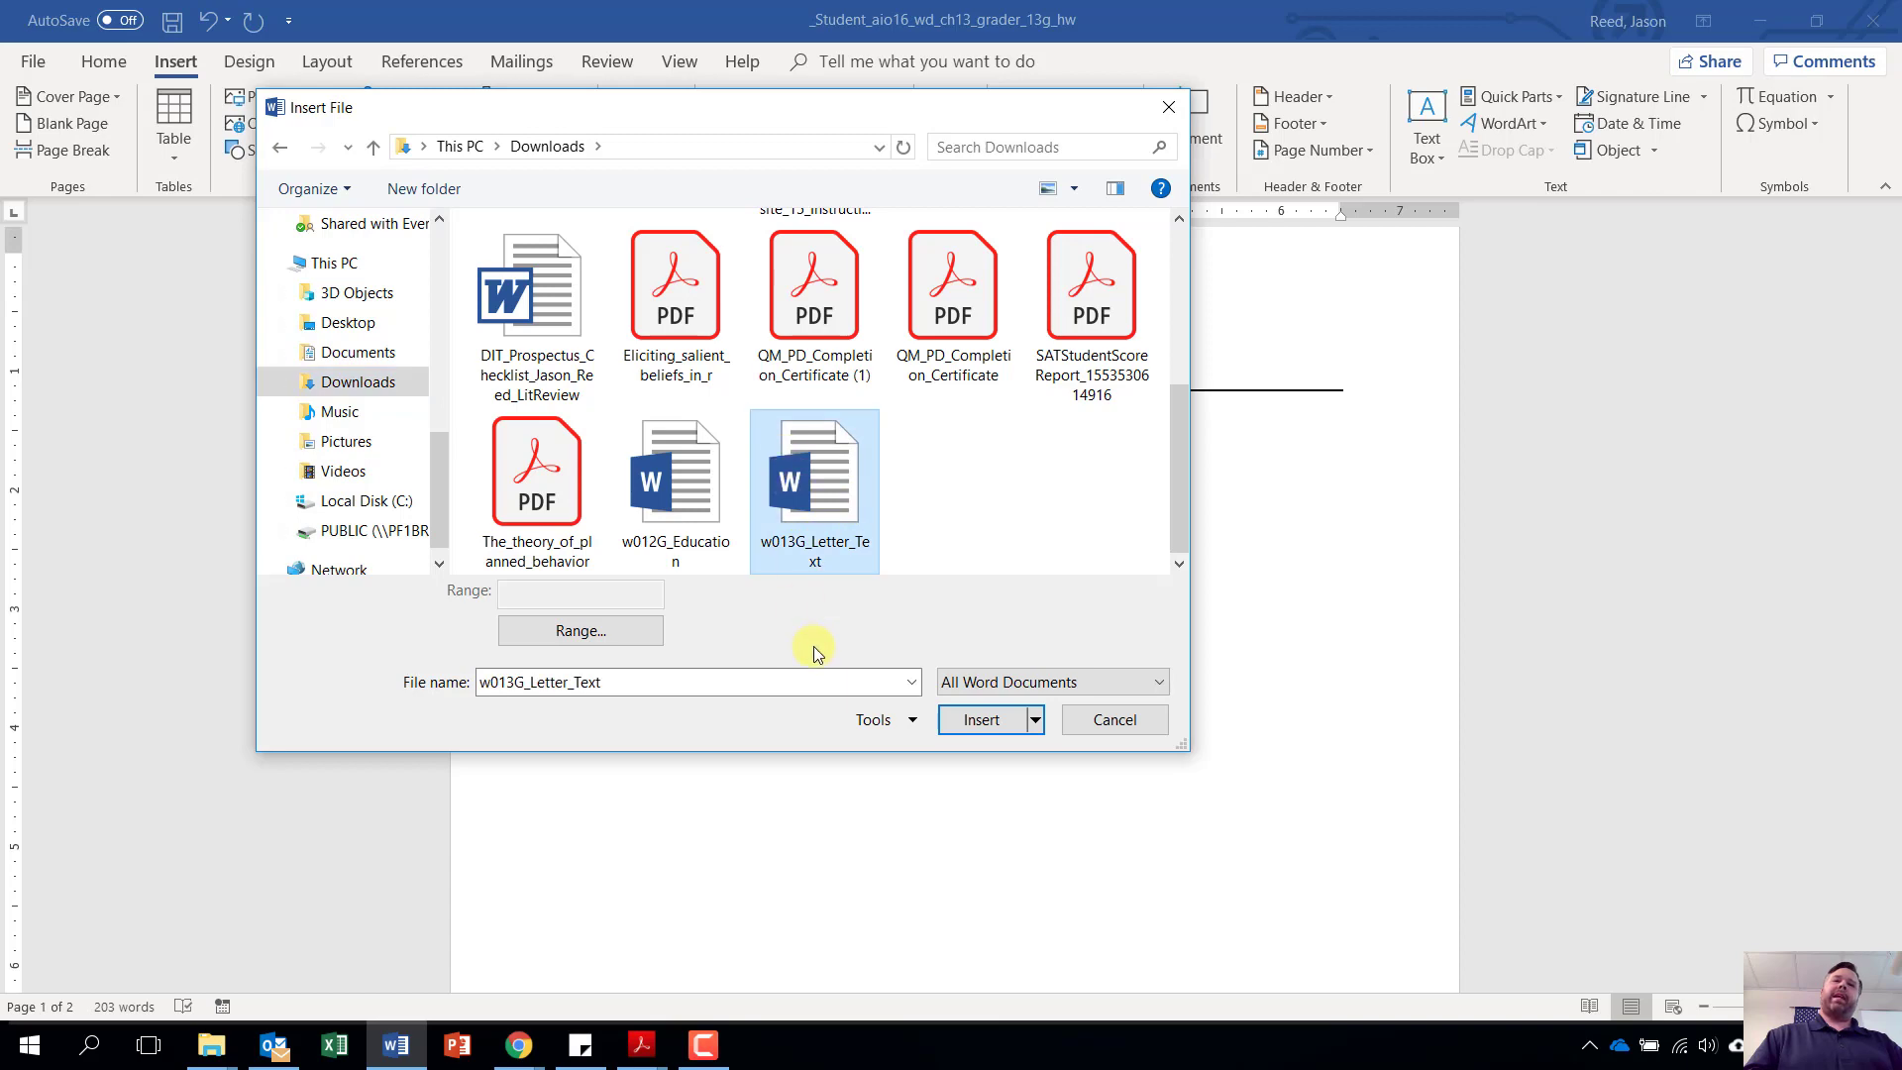
pyautogui.click(982, 721)
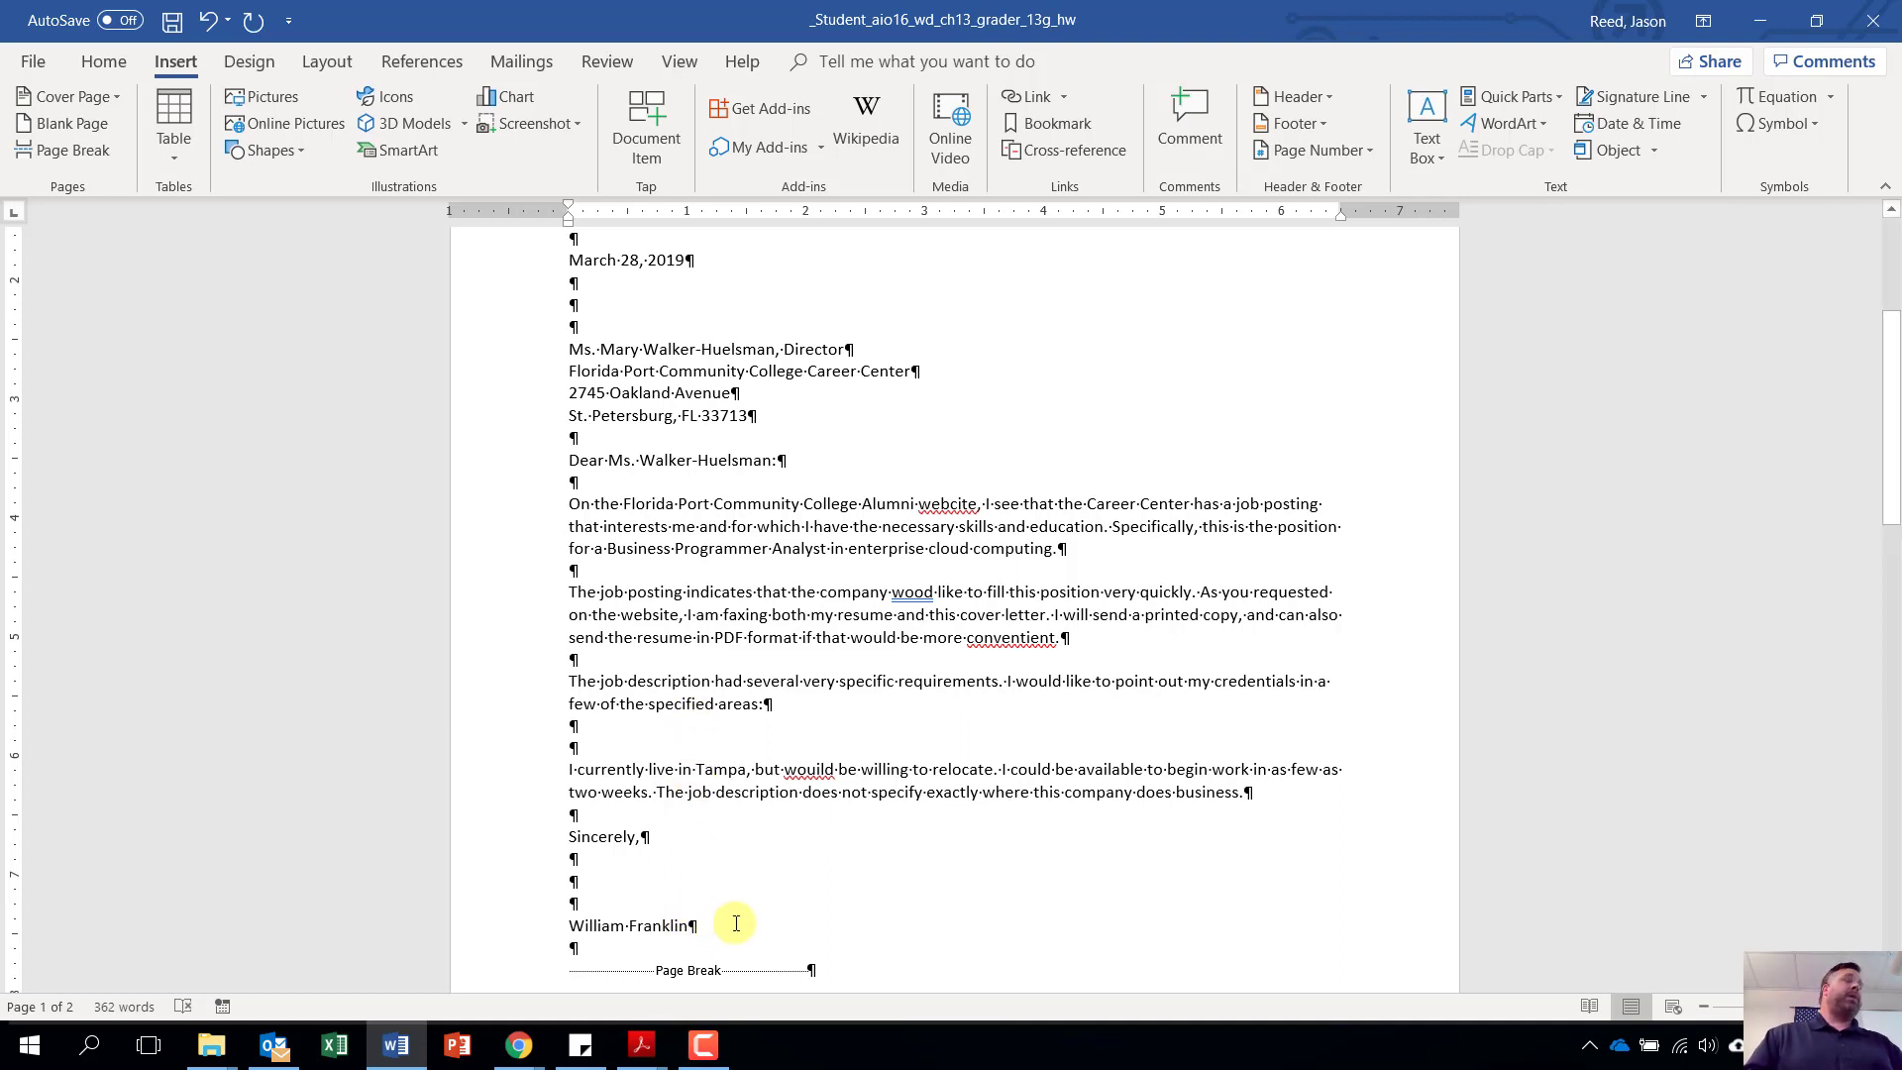
pyautogui.scroll(3, 654, 782)
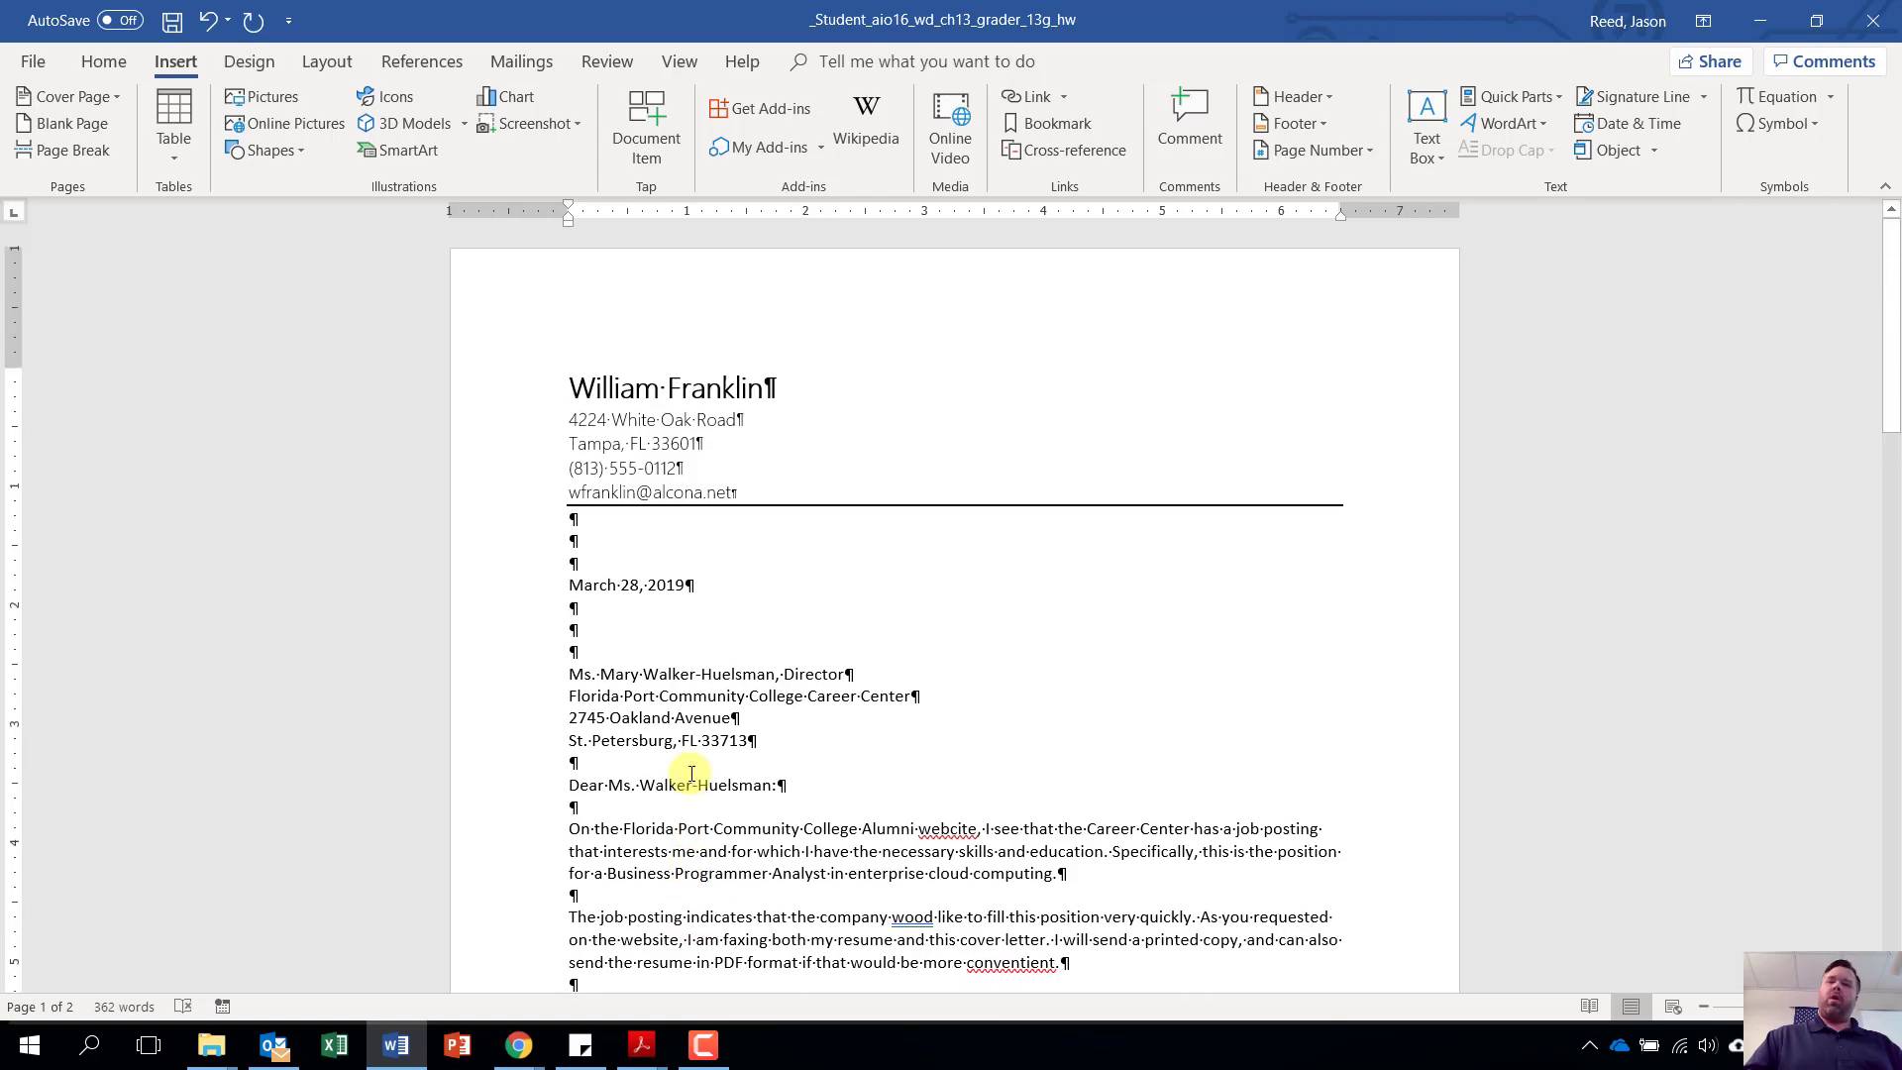
pyautogui.click(558, 379)
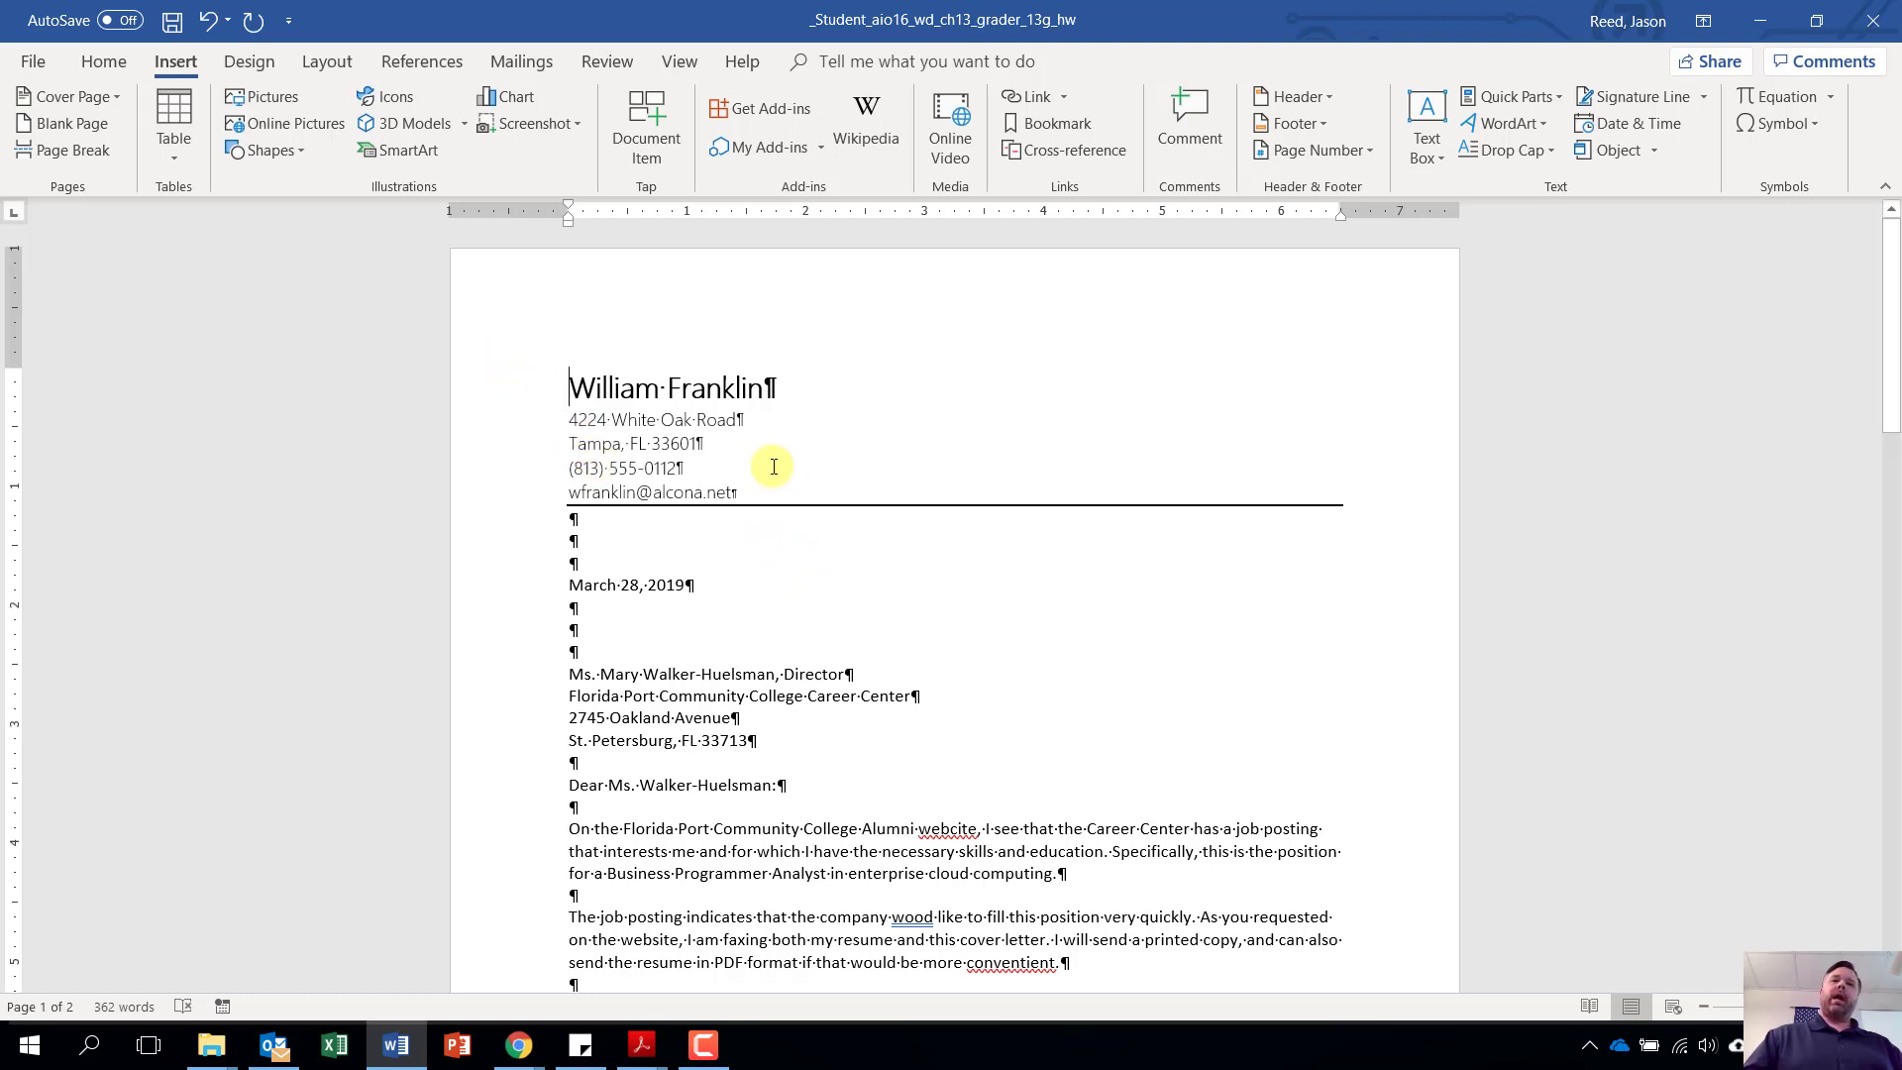
pyautogui.scroll(-1, 778, 473)
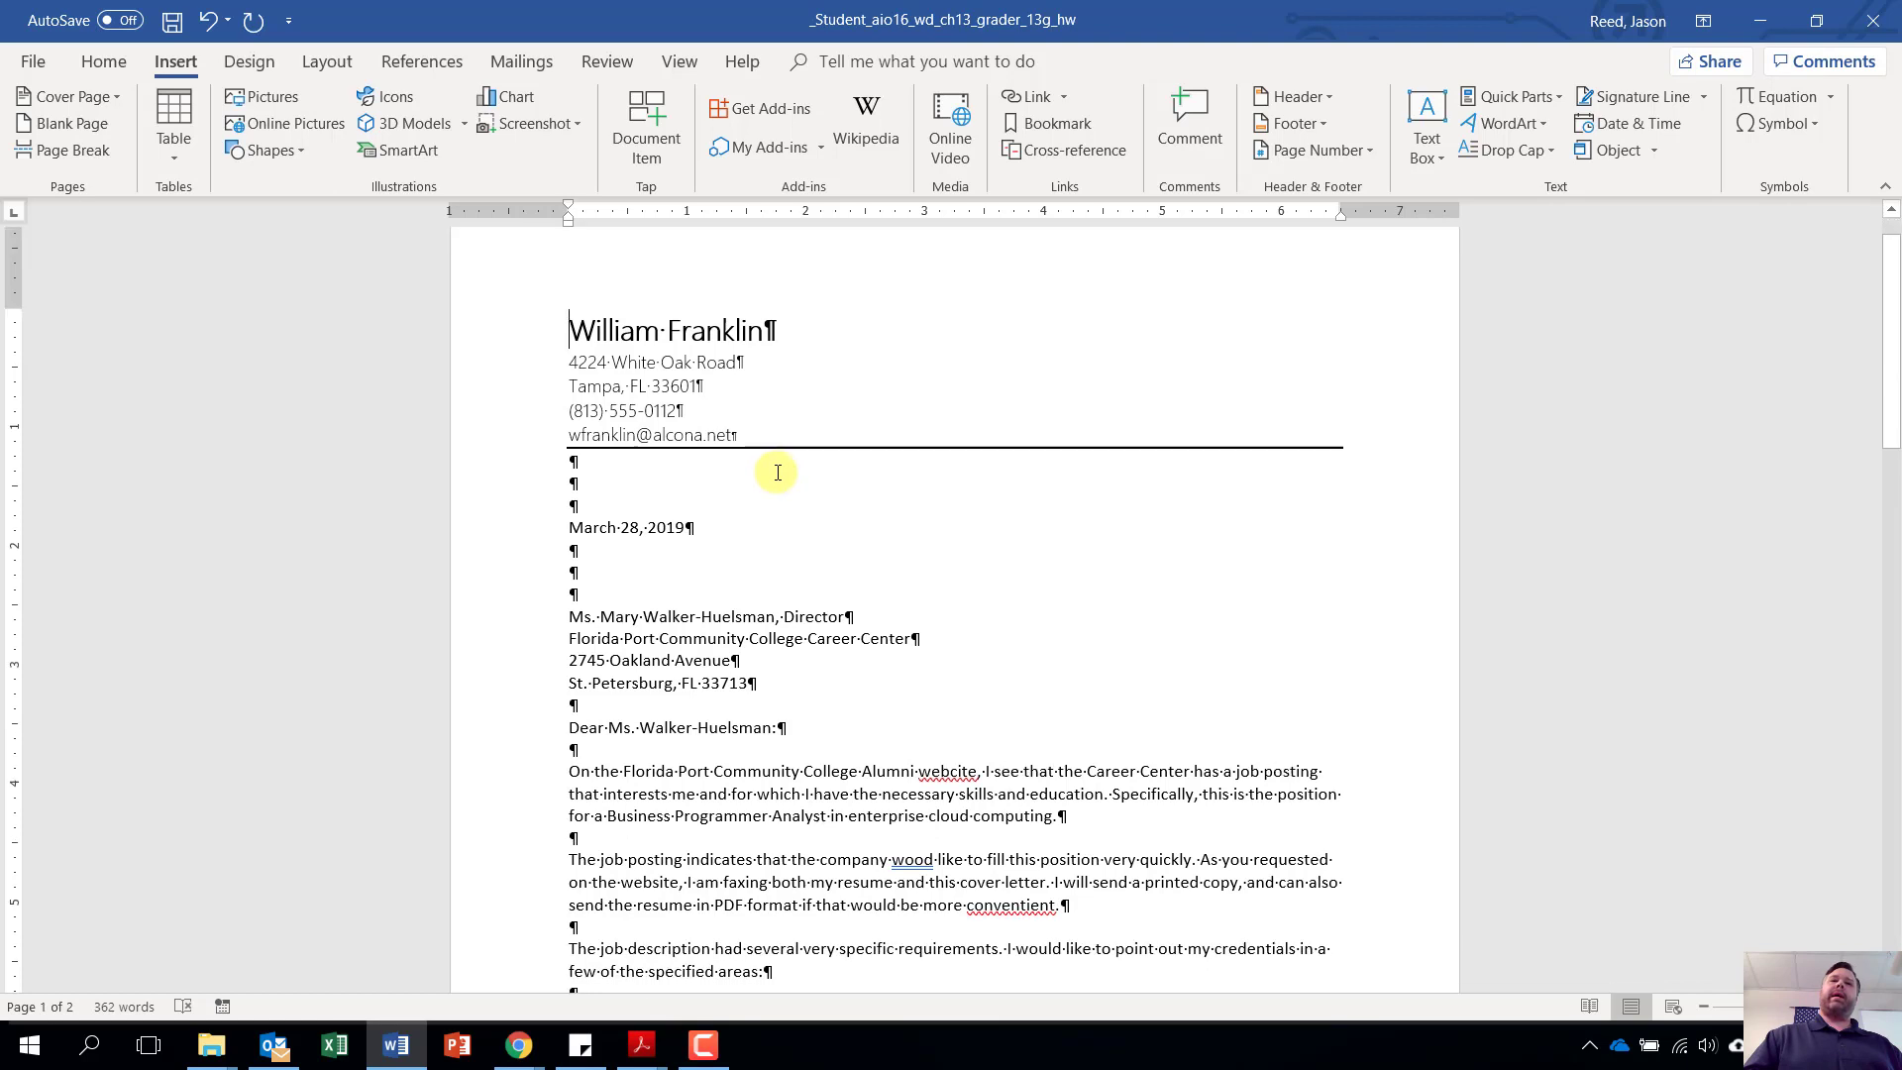
pyautogui.scroll(-3, 778, 472)
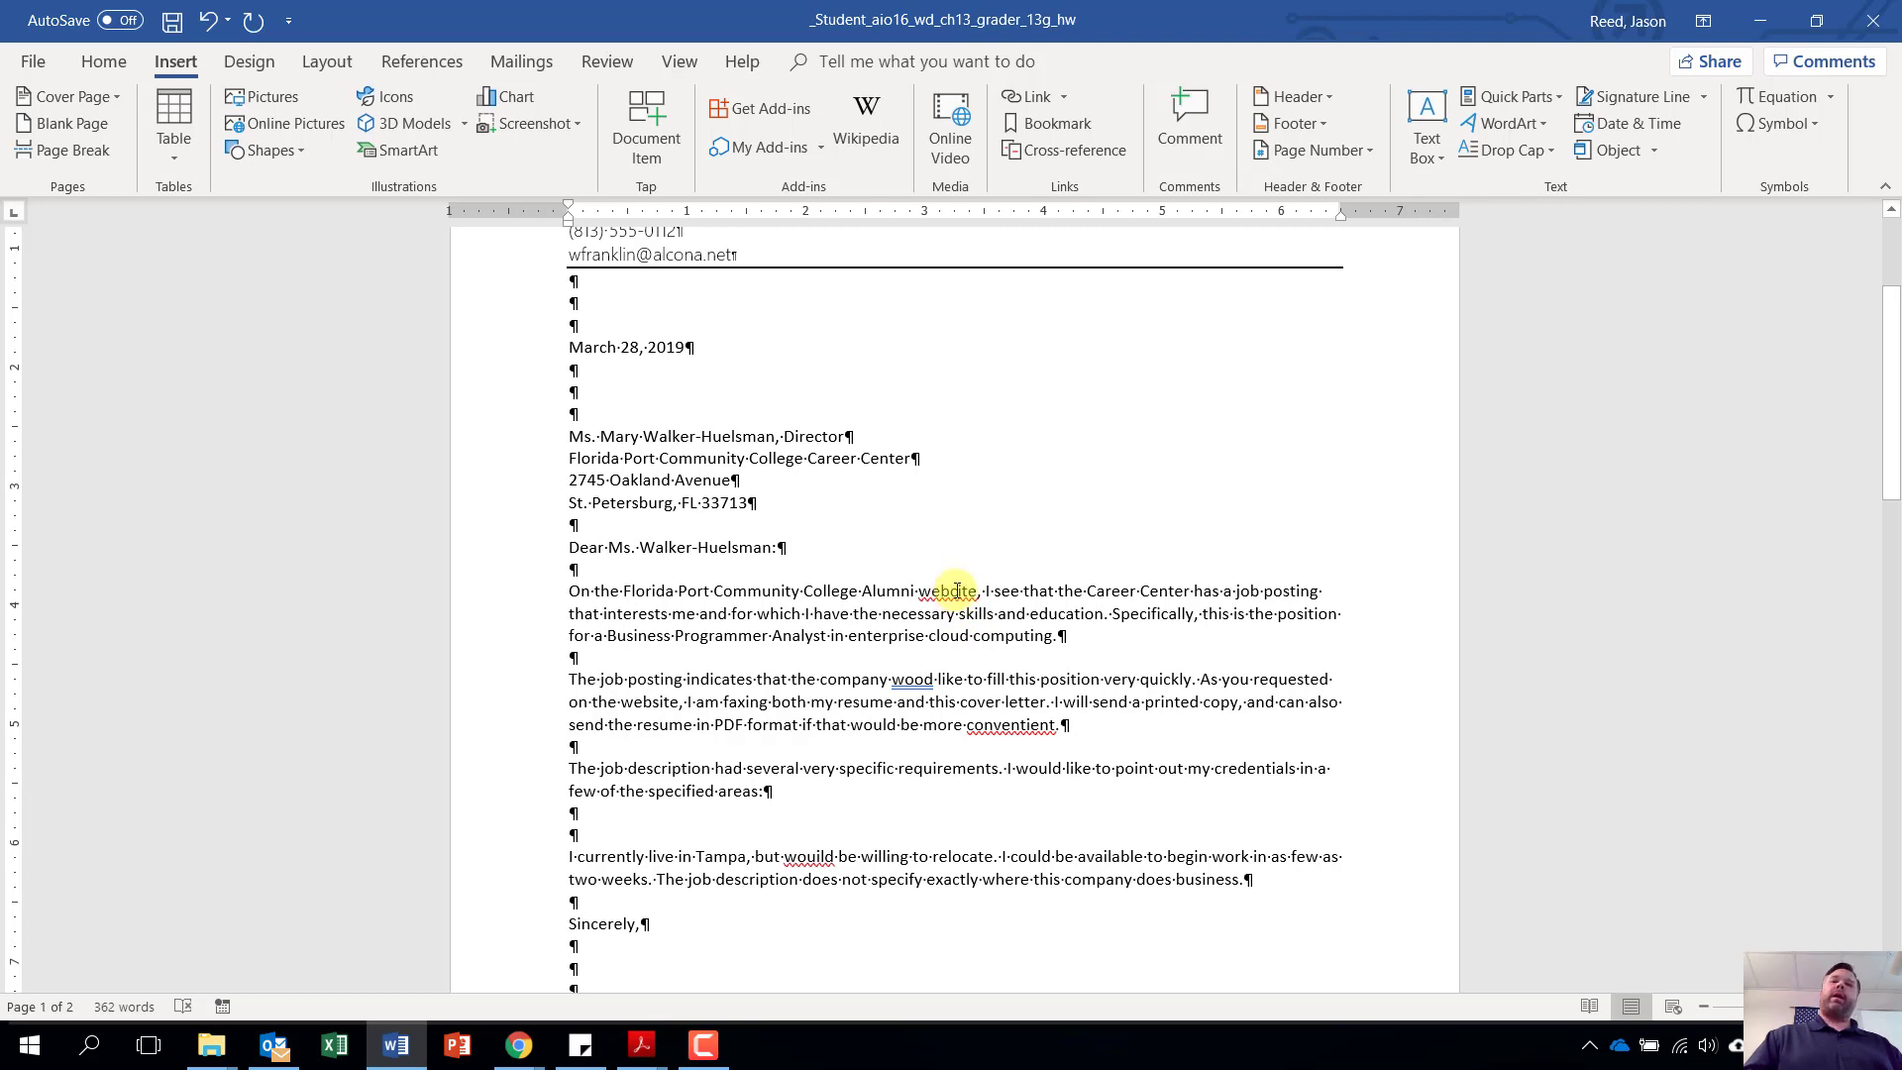
# Step: Correct webcite to website and wood to would using spelling suggestions
pyautogui.rightClick(957, 590)
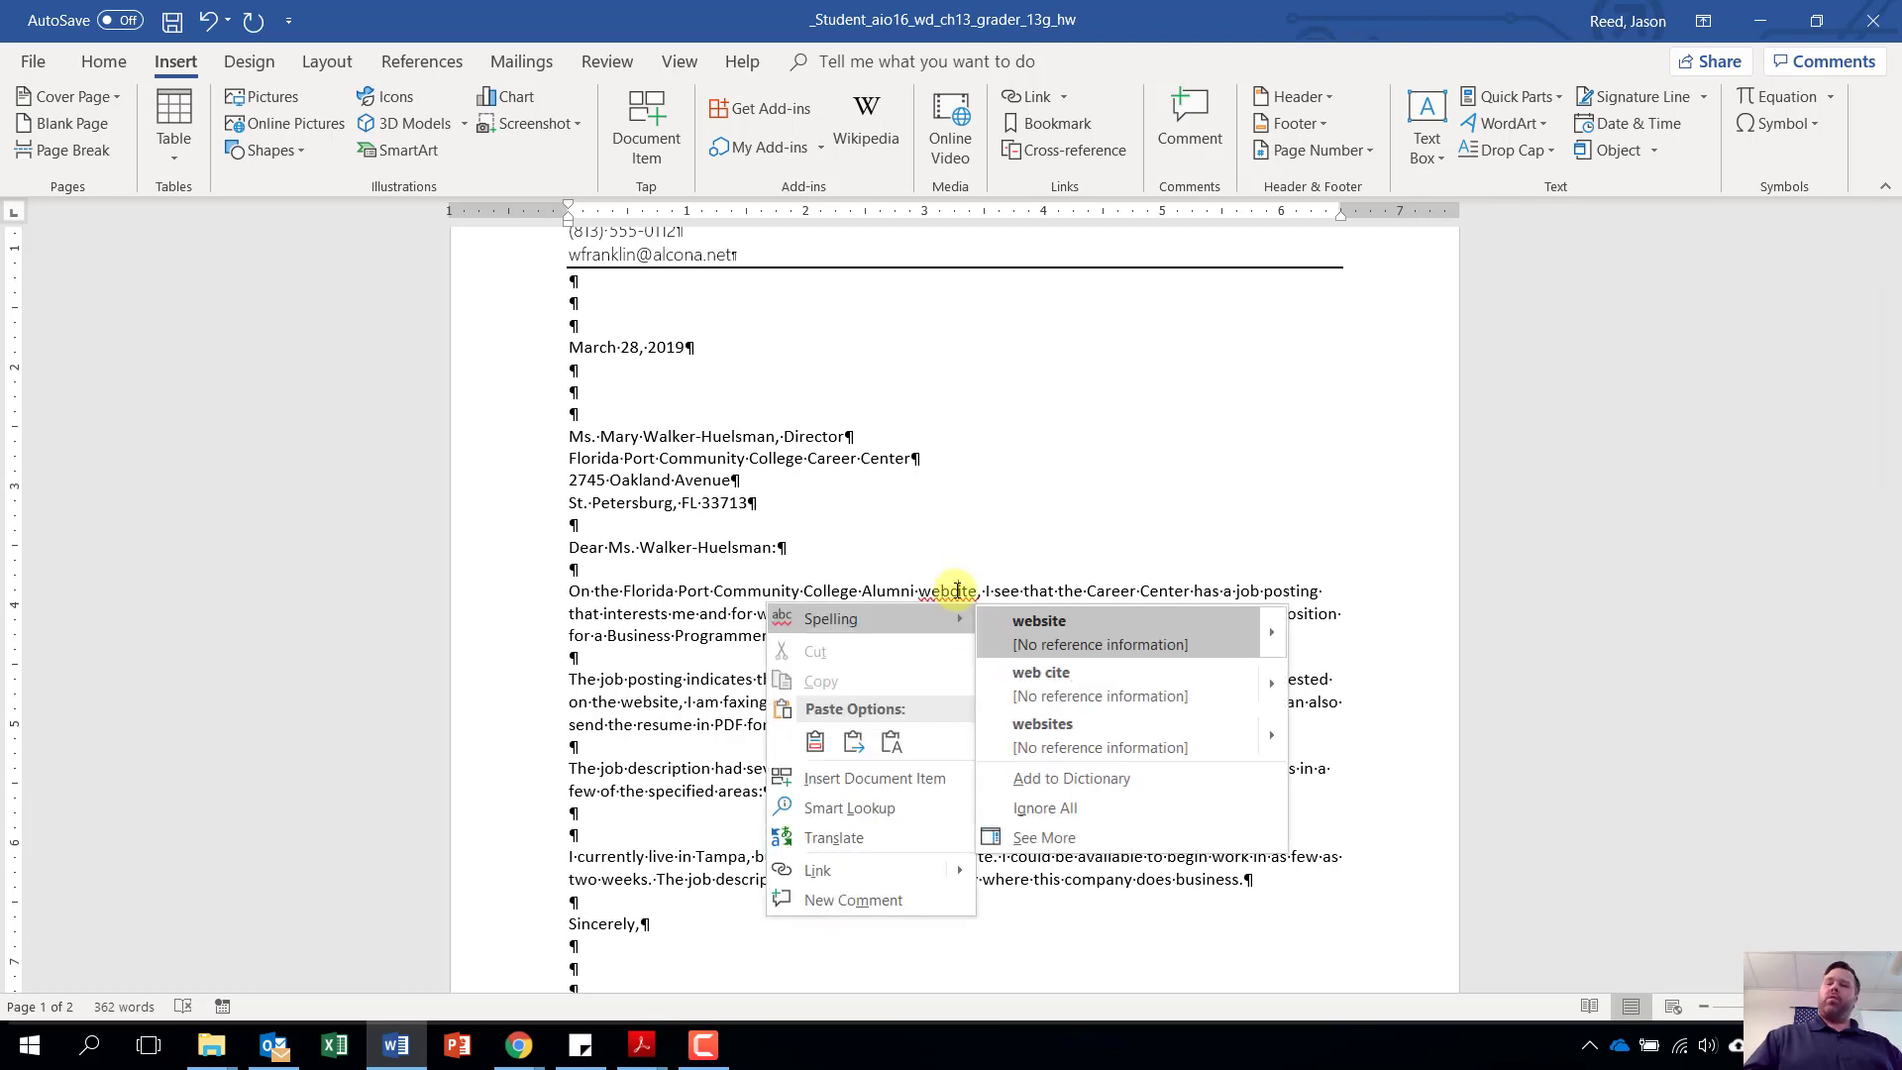
pyautogui.click(1057, 637)
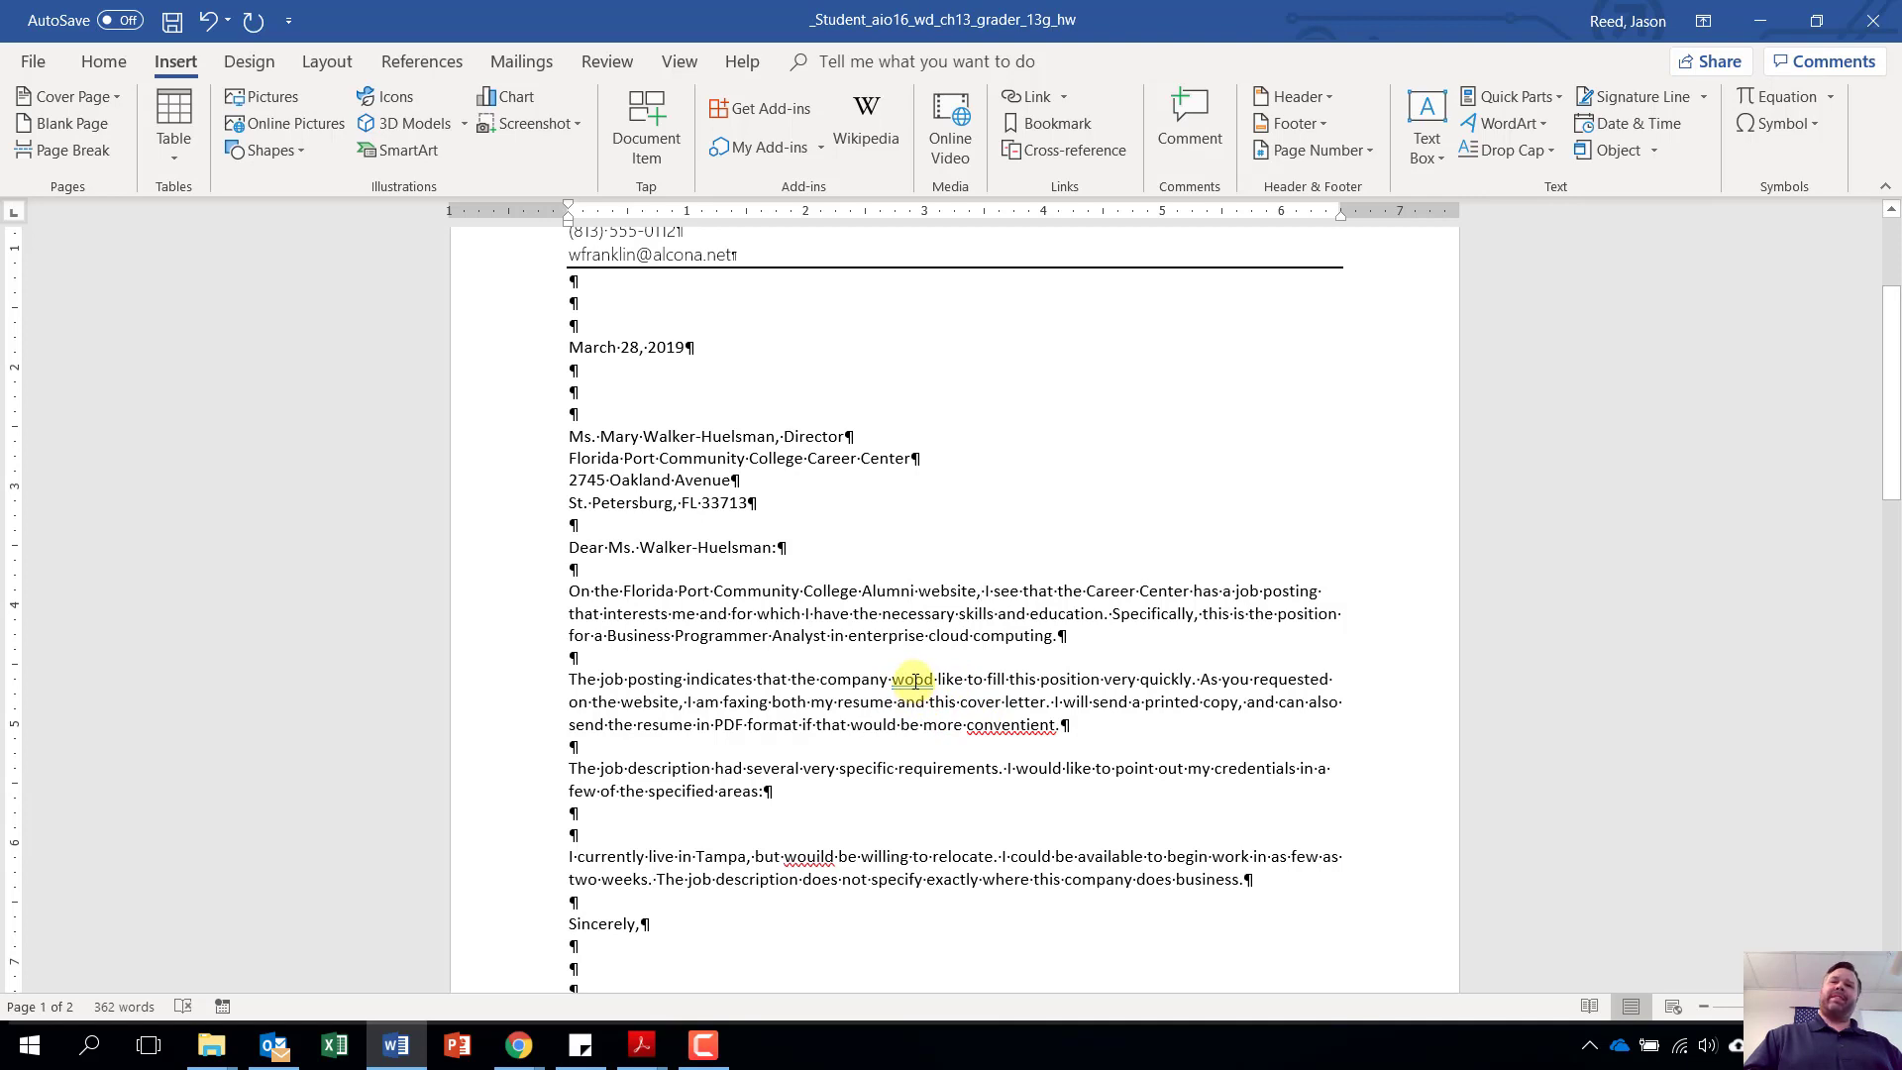
pyautogui.rightClick(913, 679)
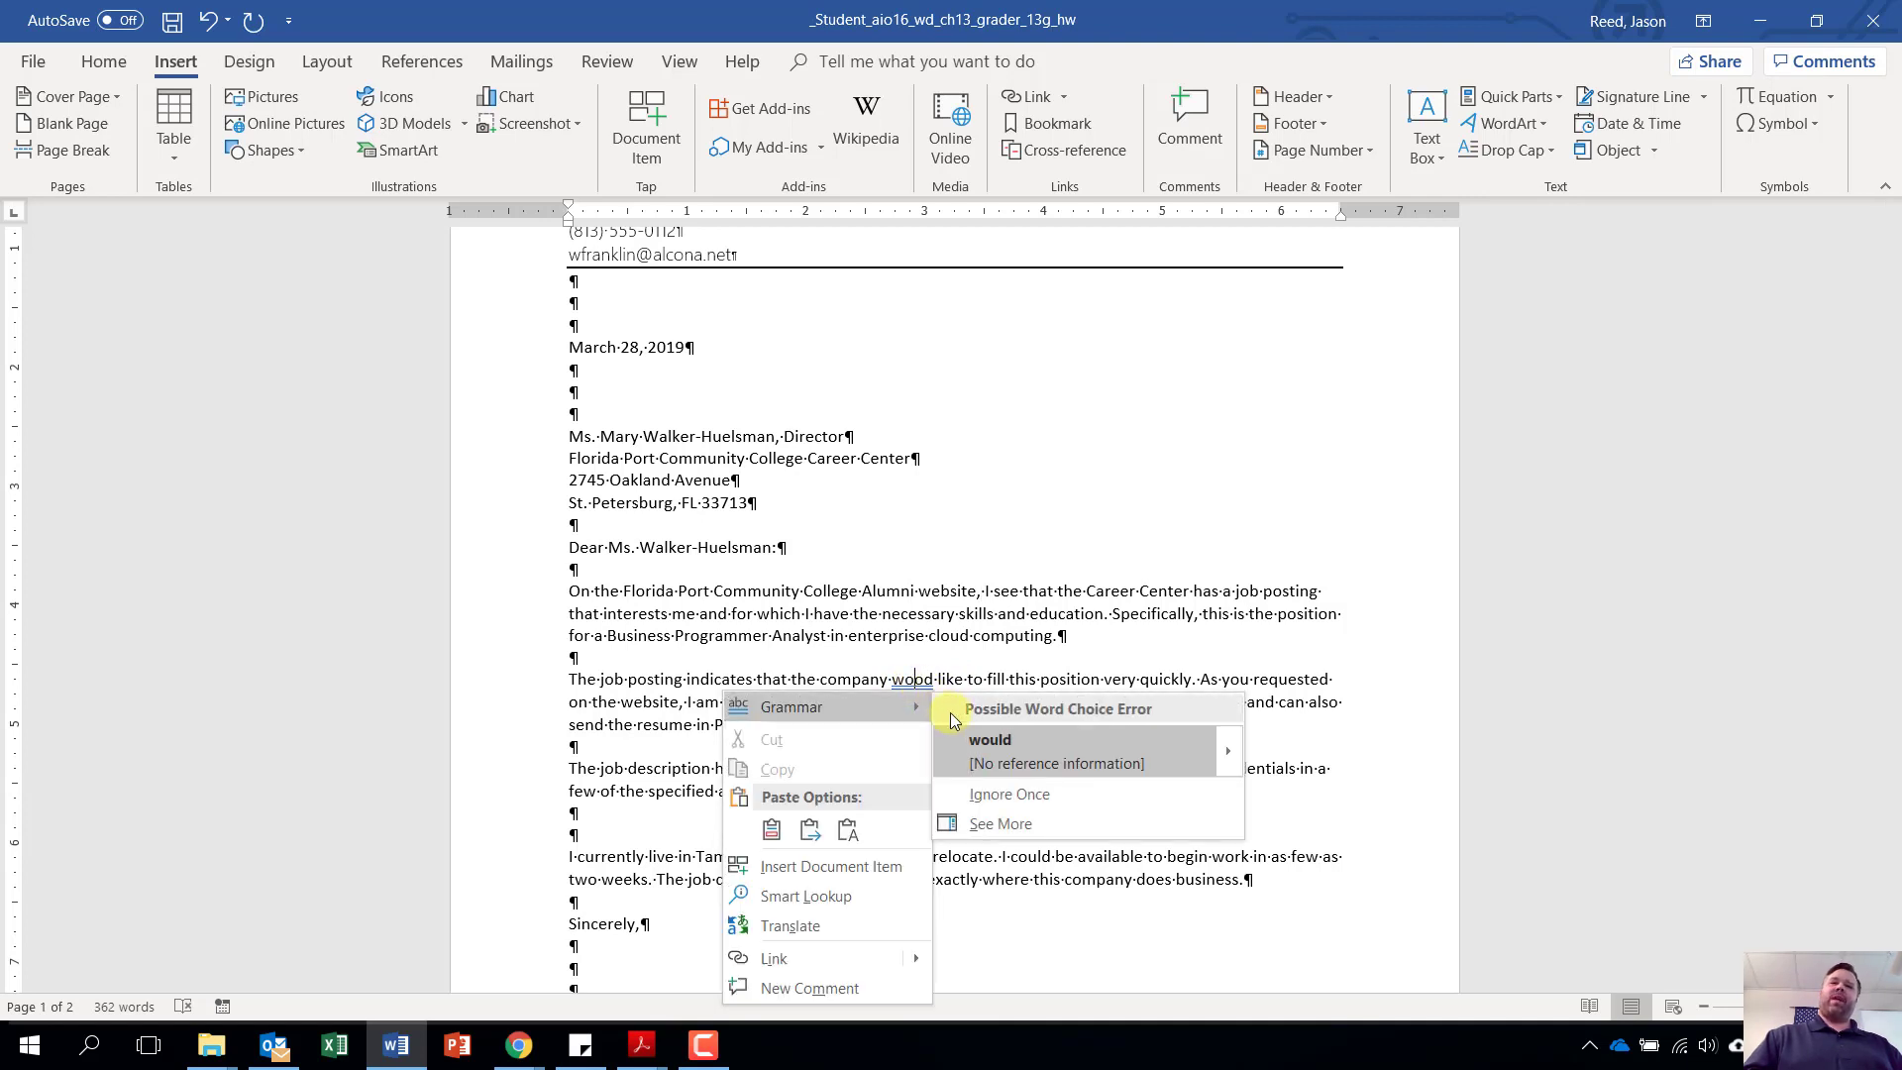
pyautogui.click(1012, 763)
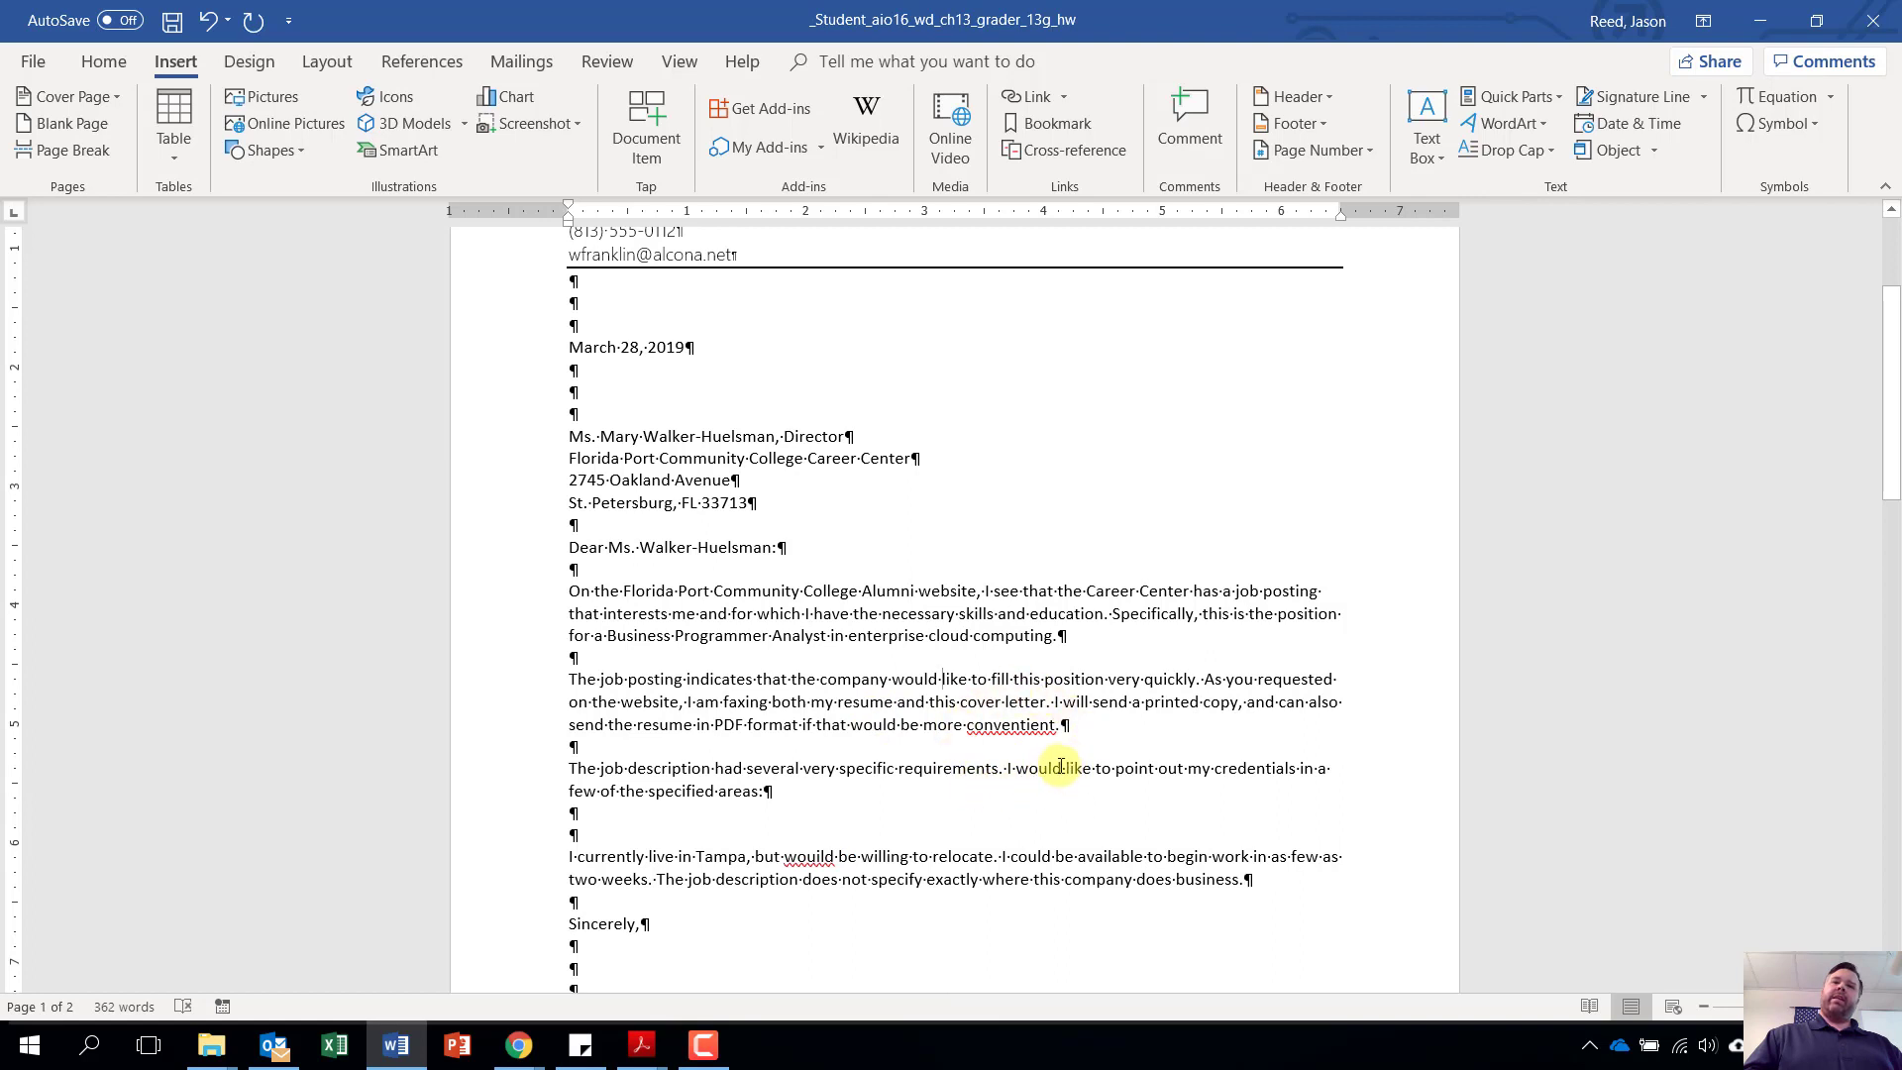
# Step: Correct conventient to convenient and wouuld to would
pyautogui.rightClick(1014, 731)
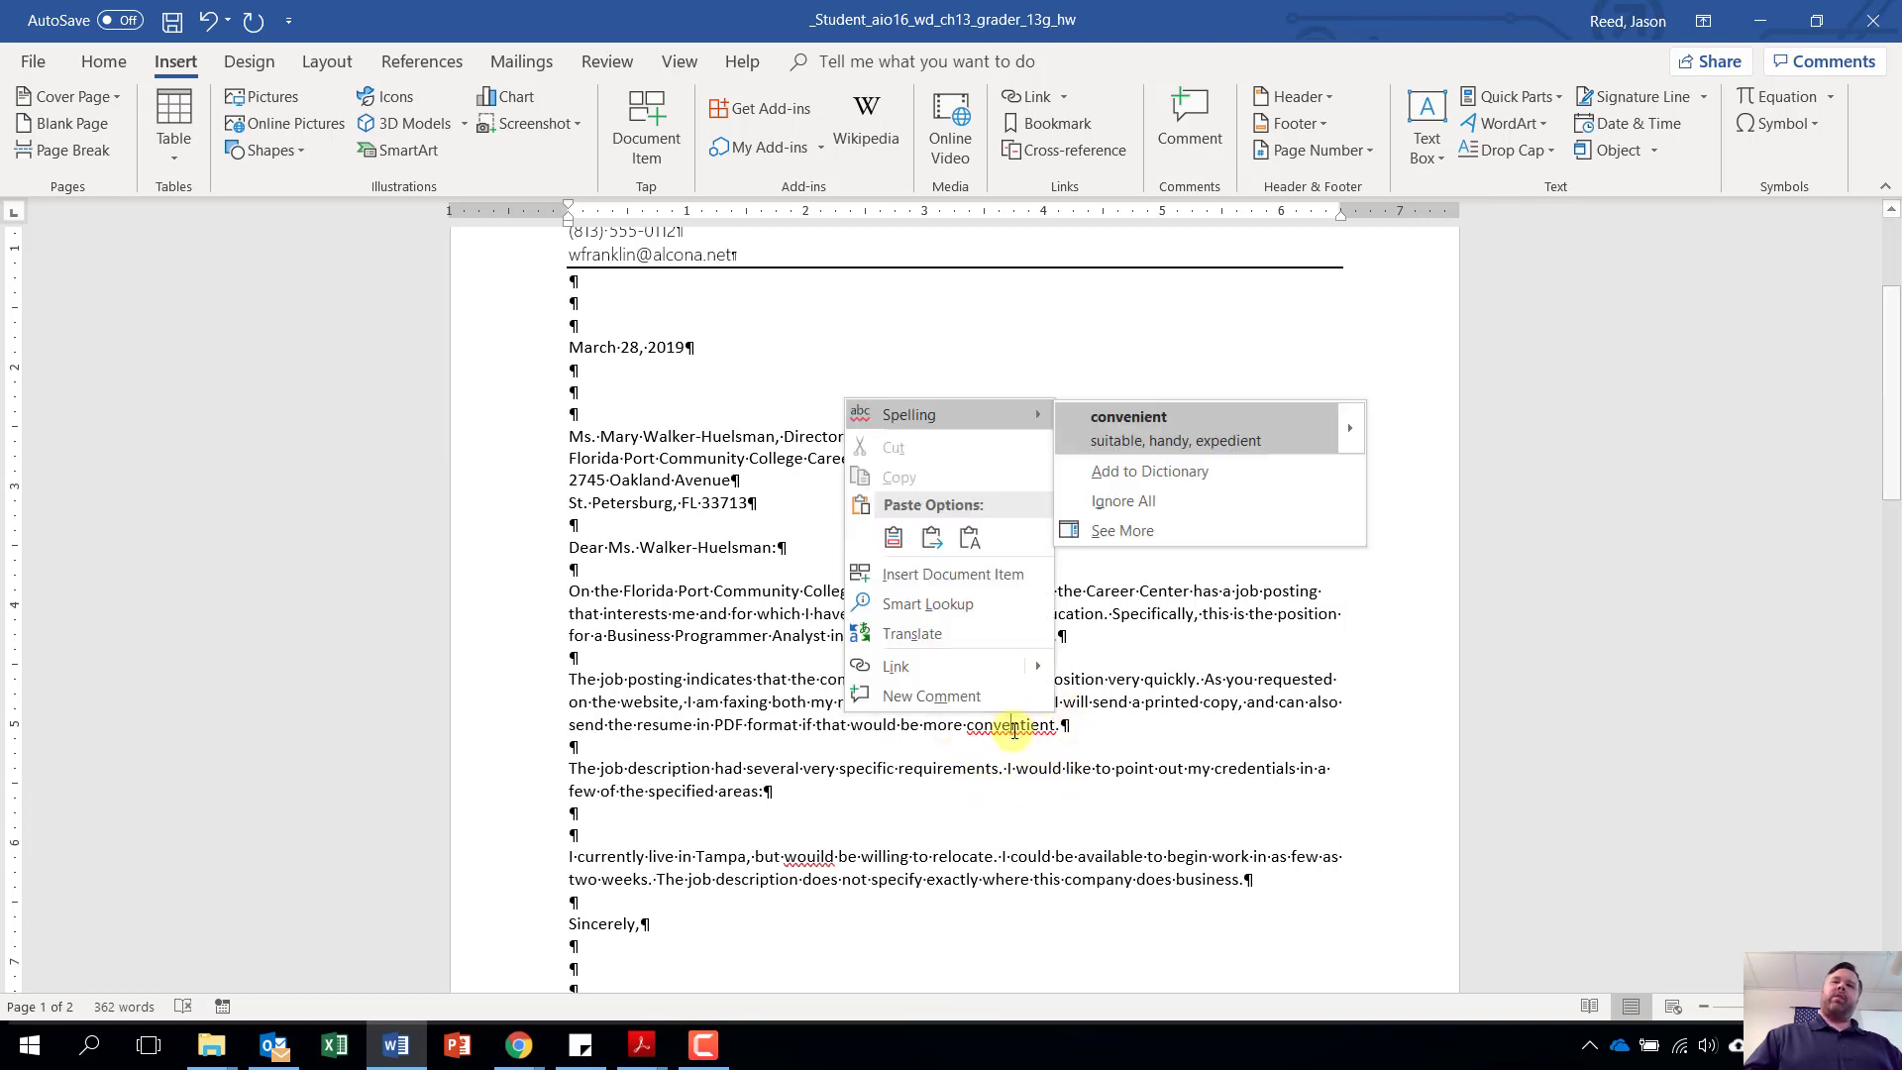
pyautogui.click(1164, 425)
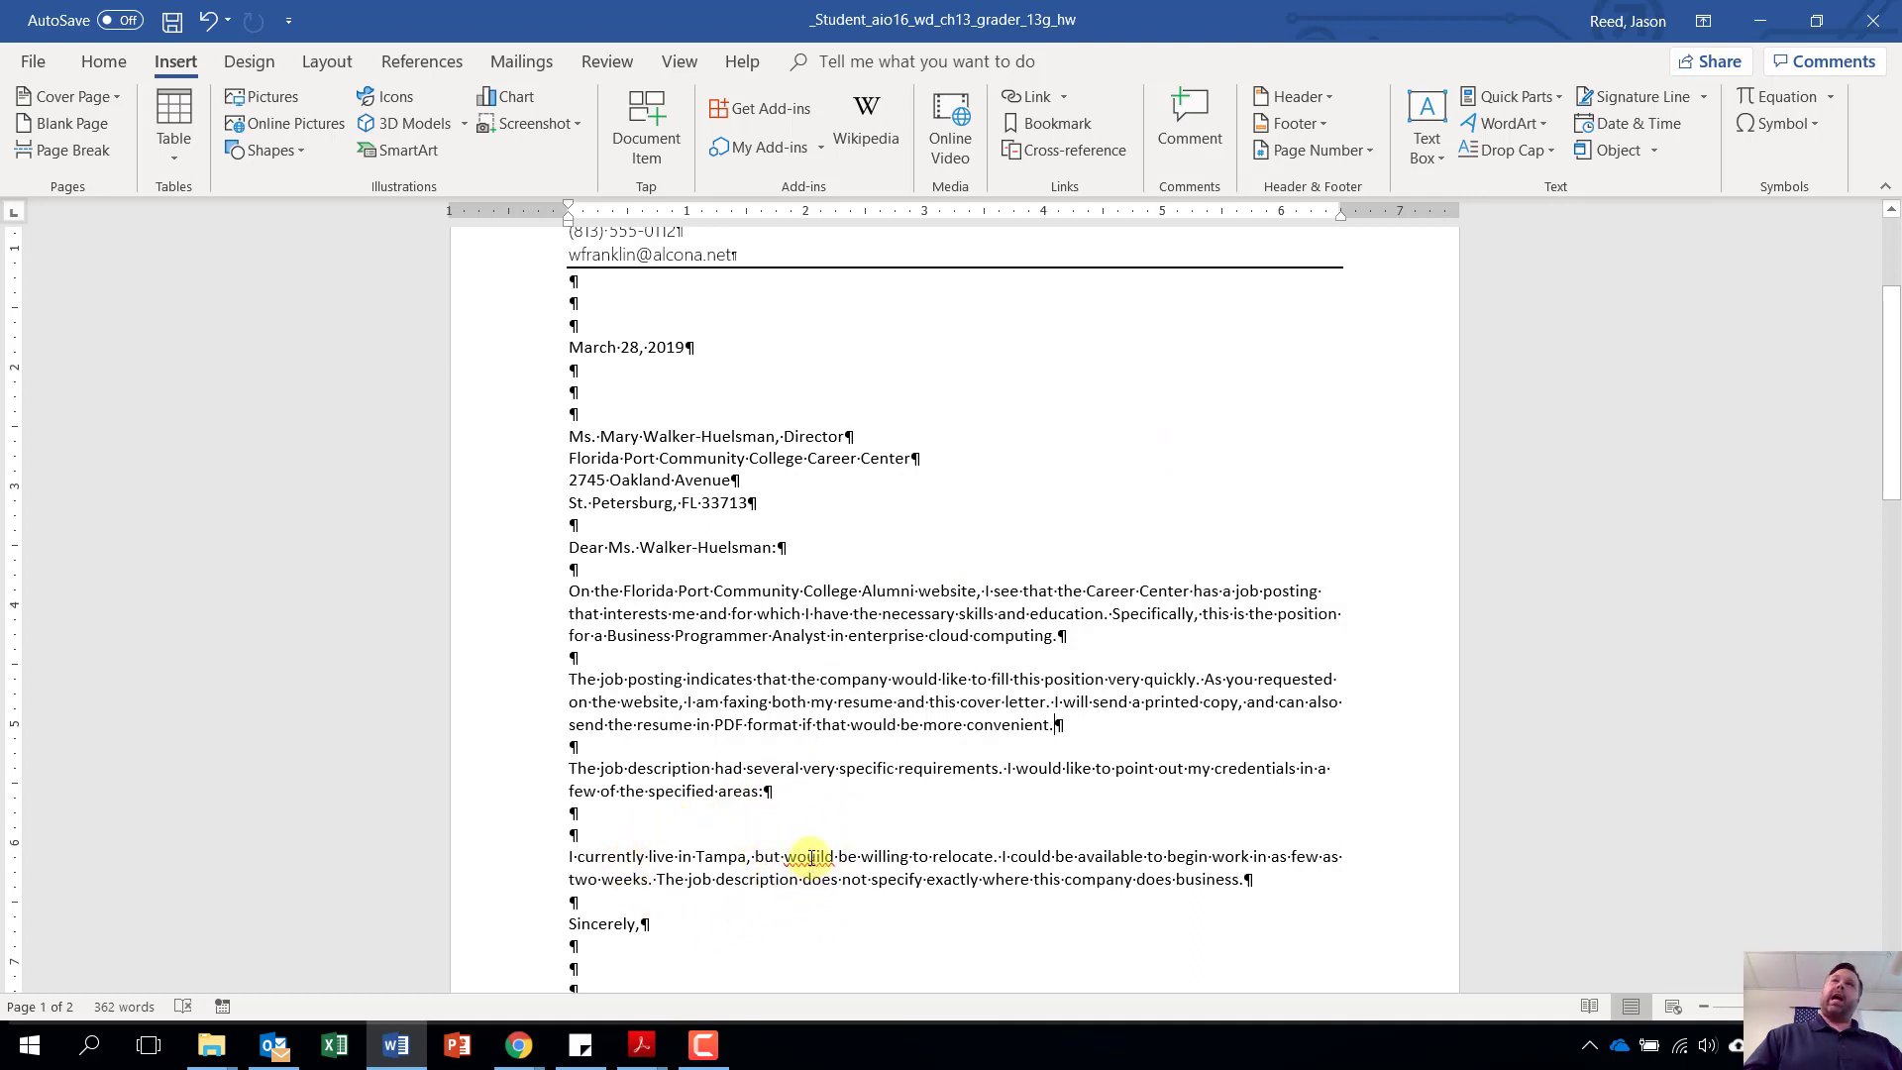
pyautogui.rightClick(811, 866)
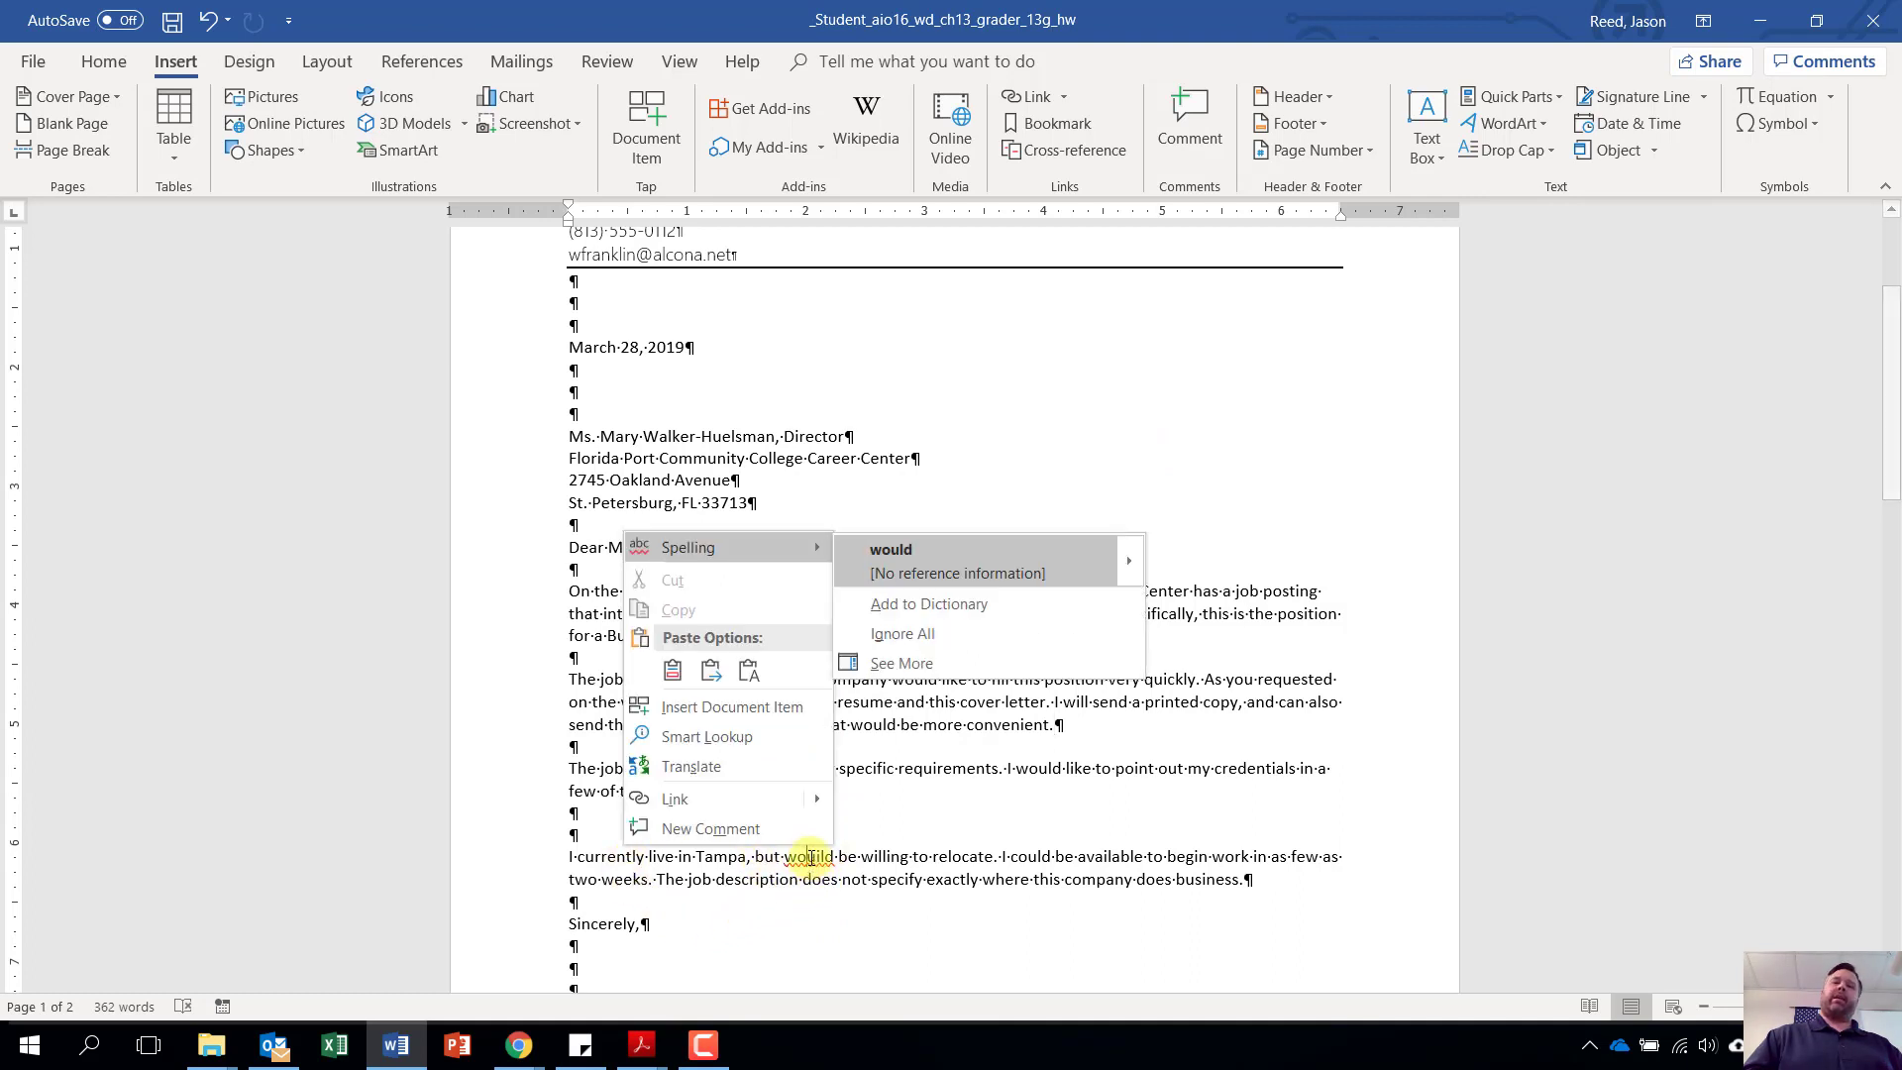
pyautogui.click(927, 563)
pyautogui.scroll(-6, 921, 633)
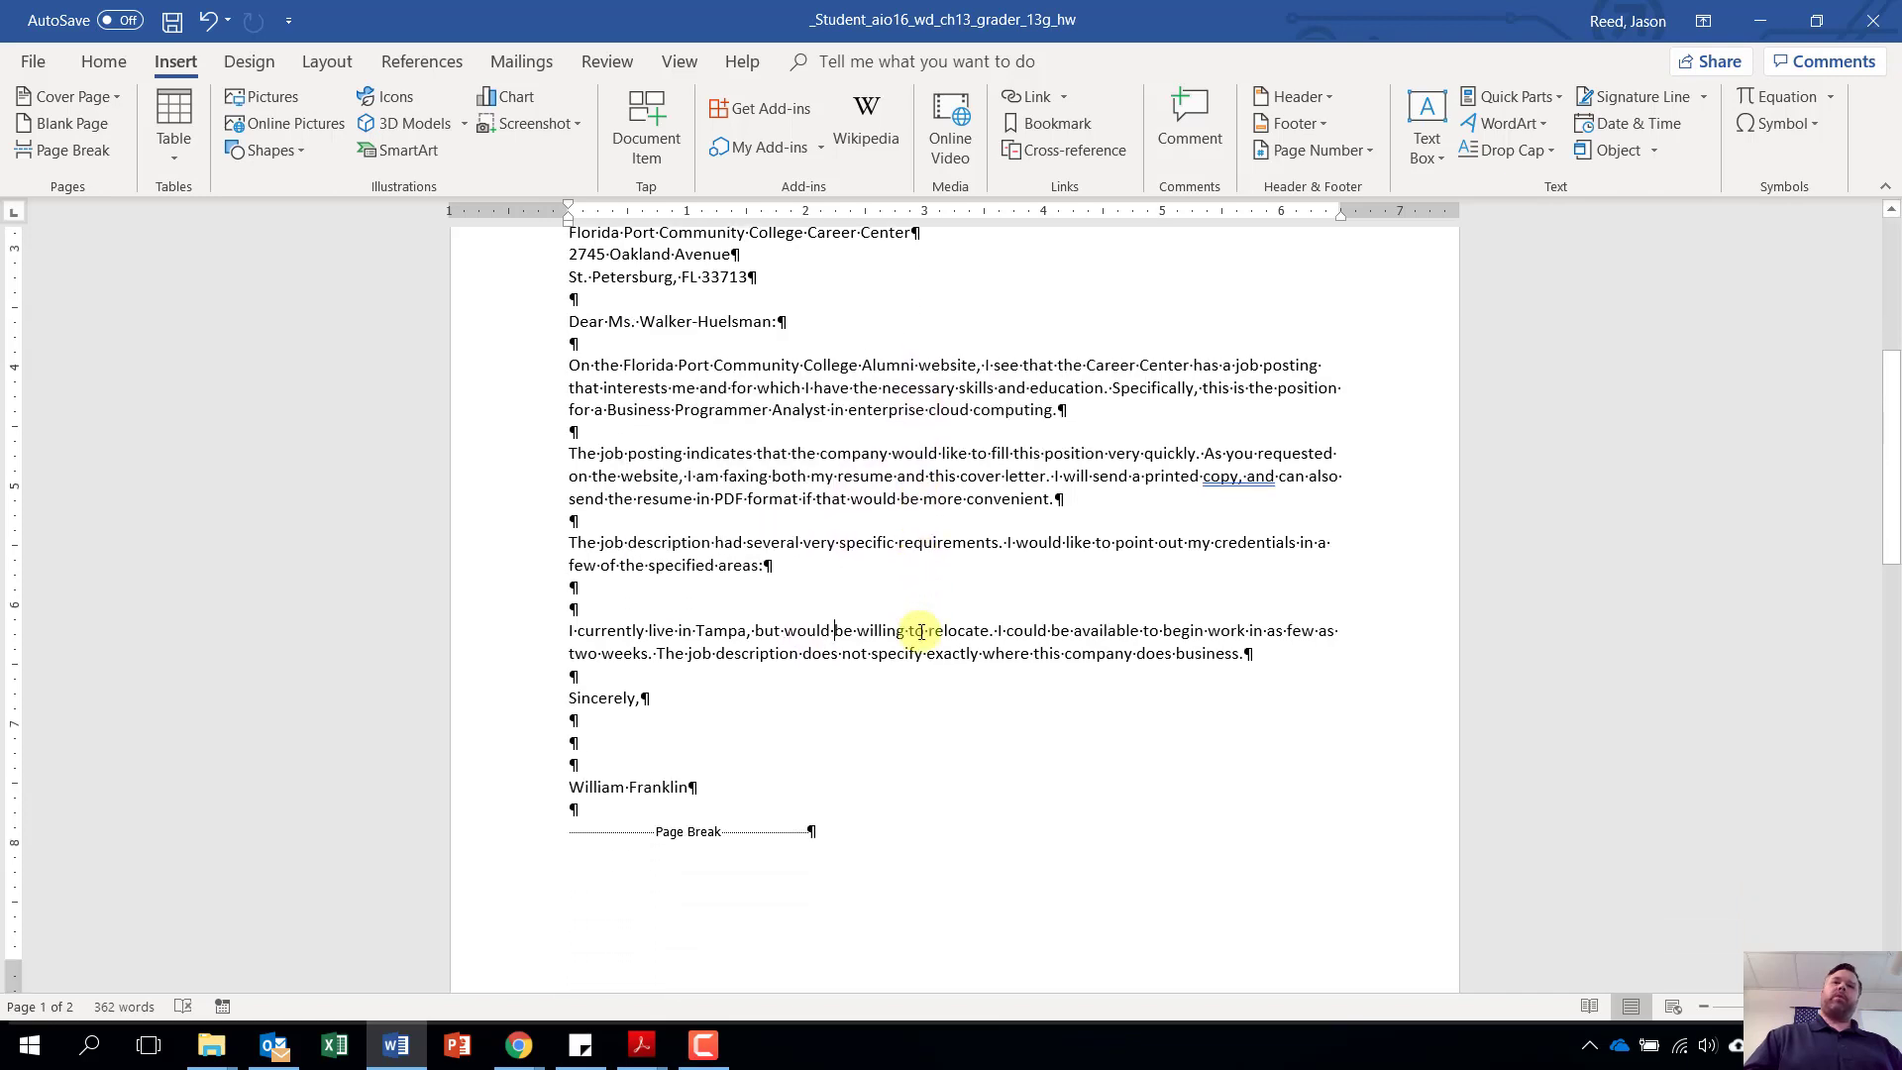
pyautogui.scroll(-2, 920, 632)
pyautogui.scroll(8, 921, 633)
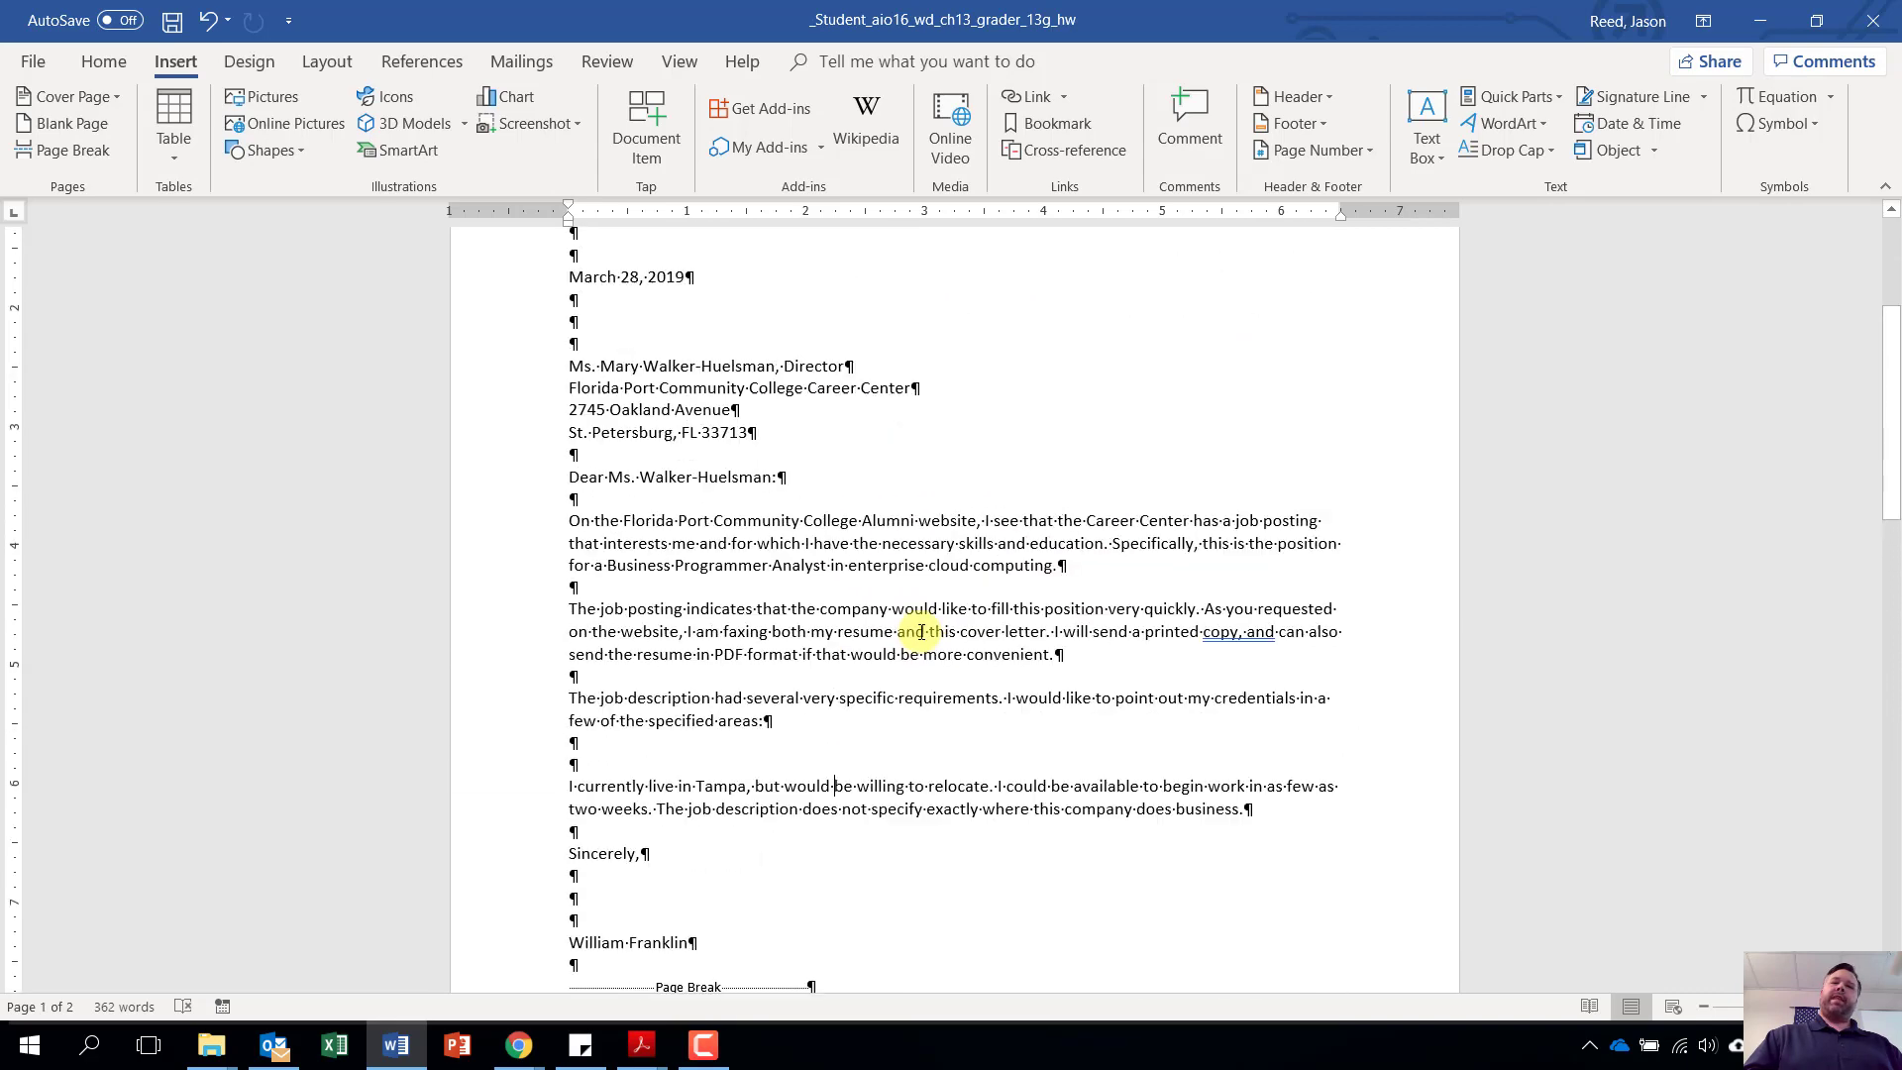
pyautogui.scroll(1, 920, 632)
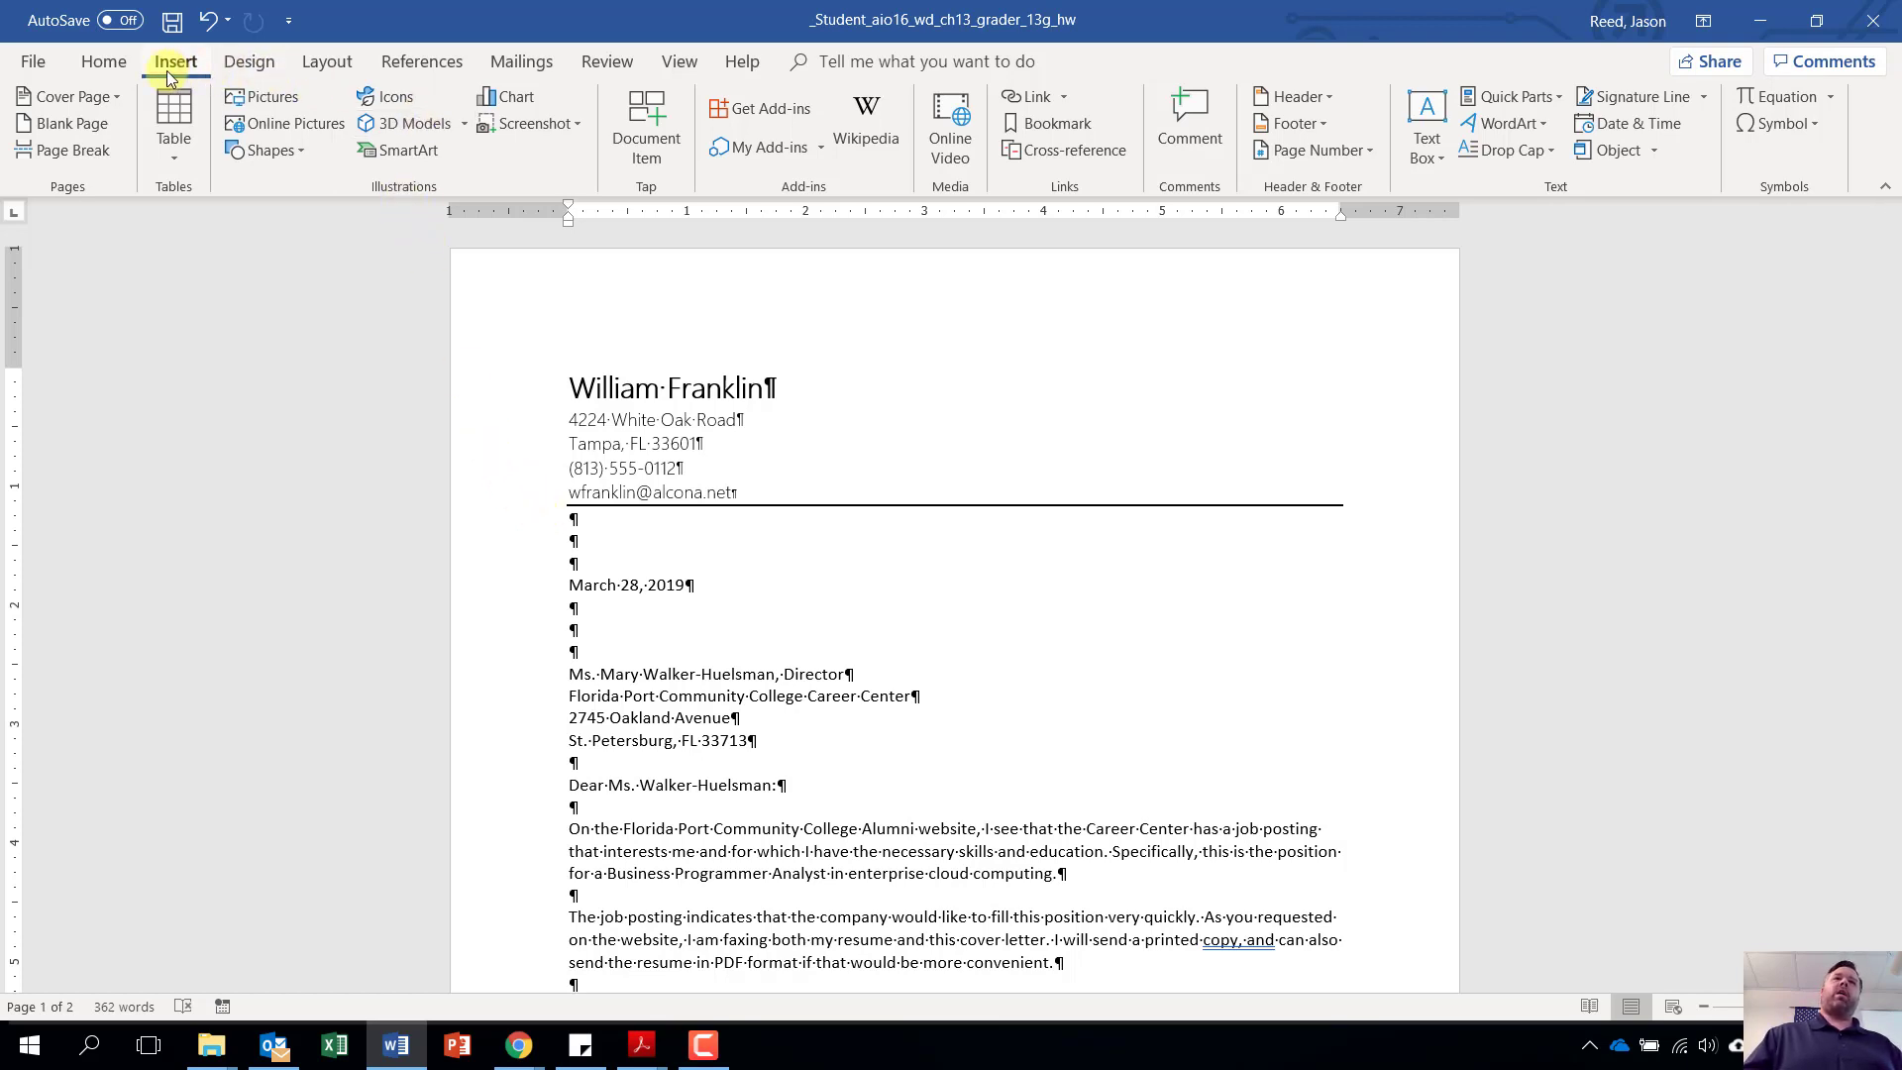
# Step: Use Find and Replace to change both occurrences of posting to listing
pyautogui.click(109, 71)
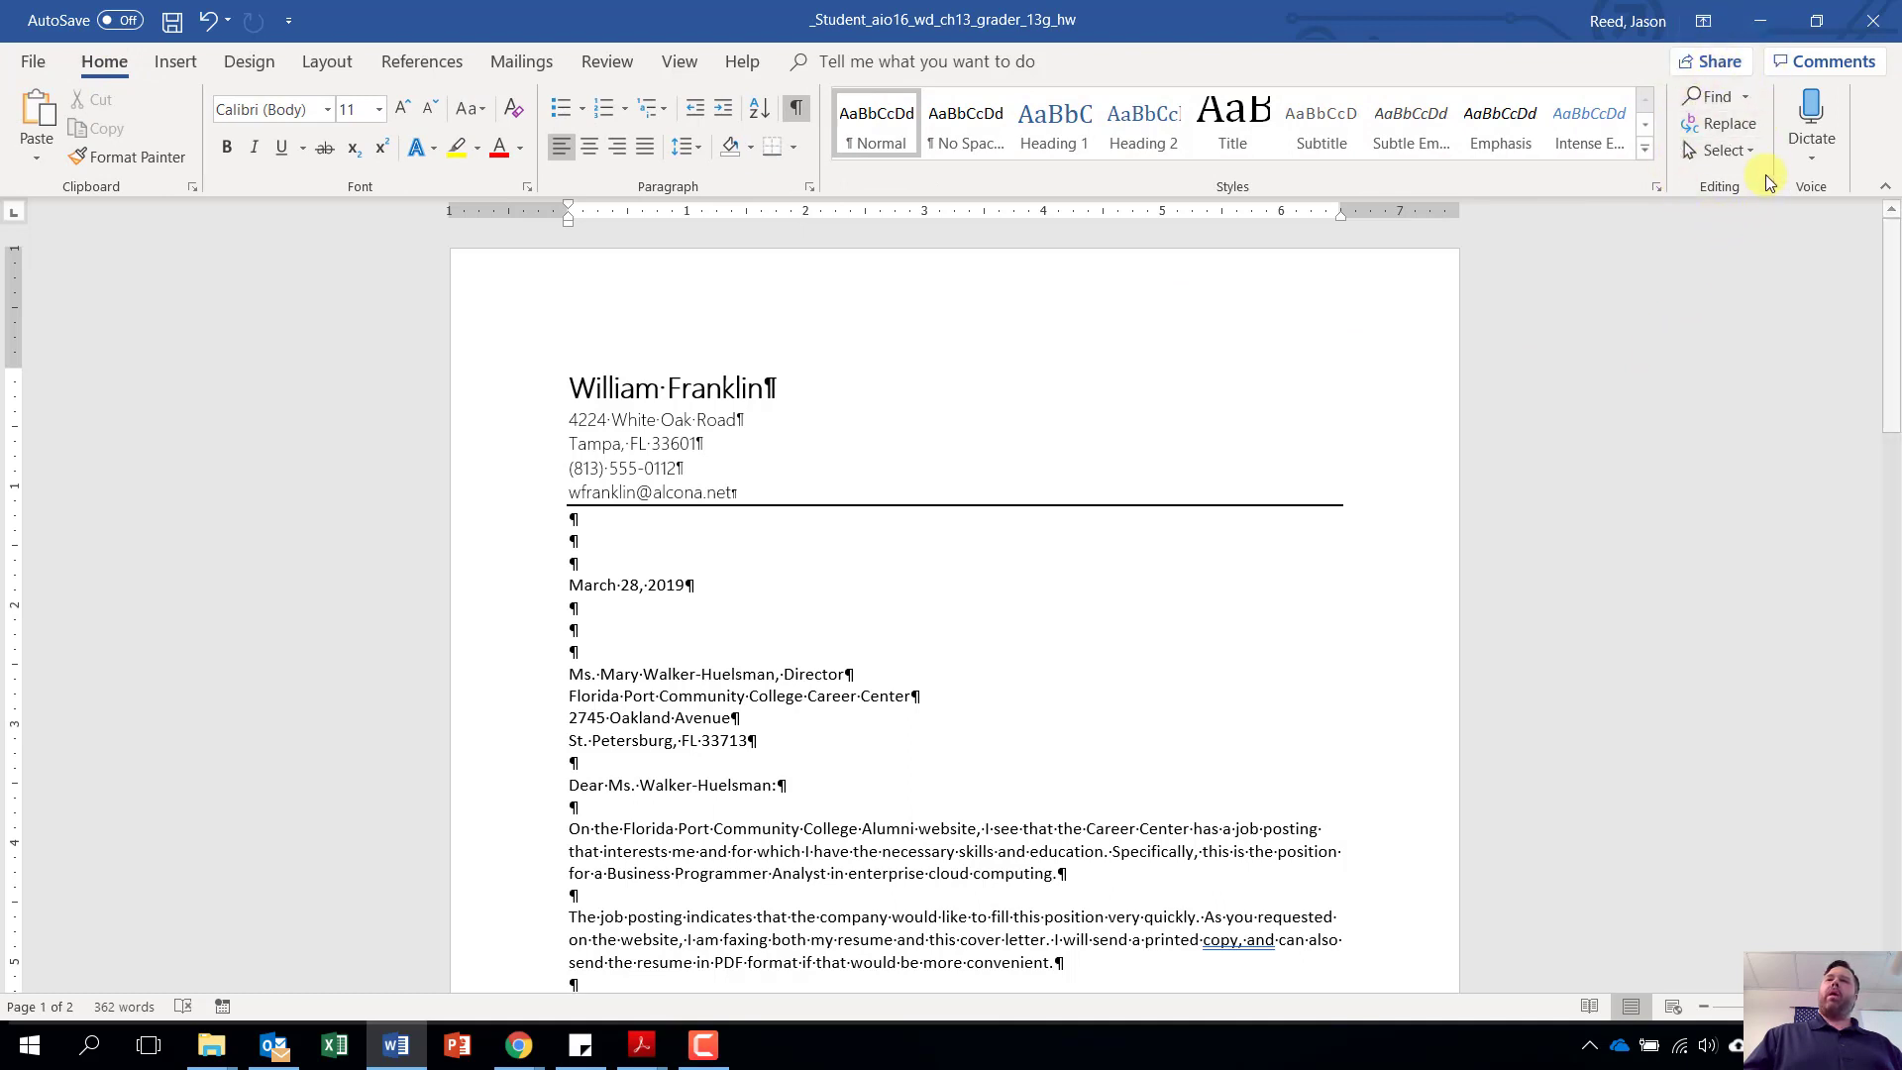
pyautogui.click(1732, 125)
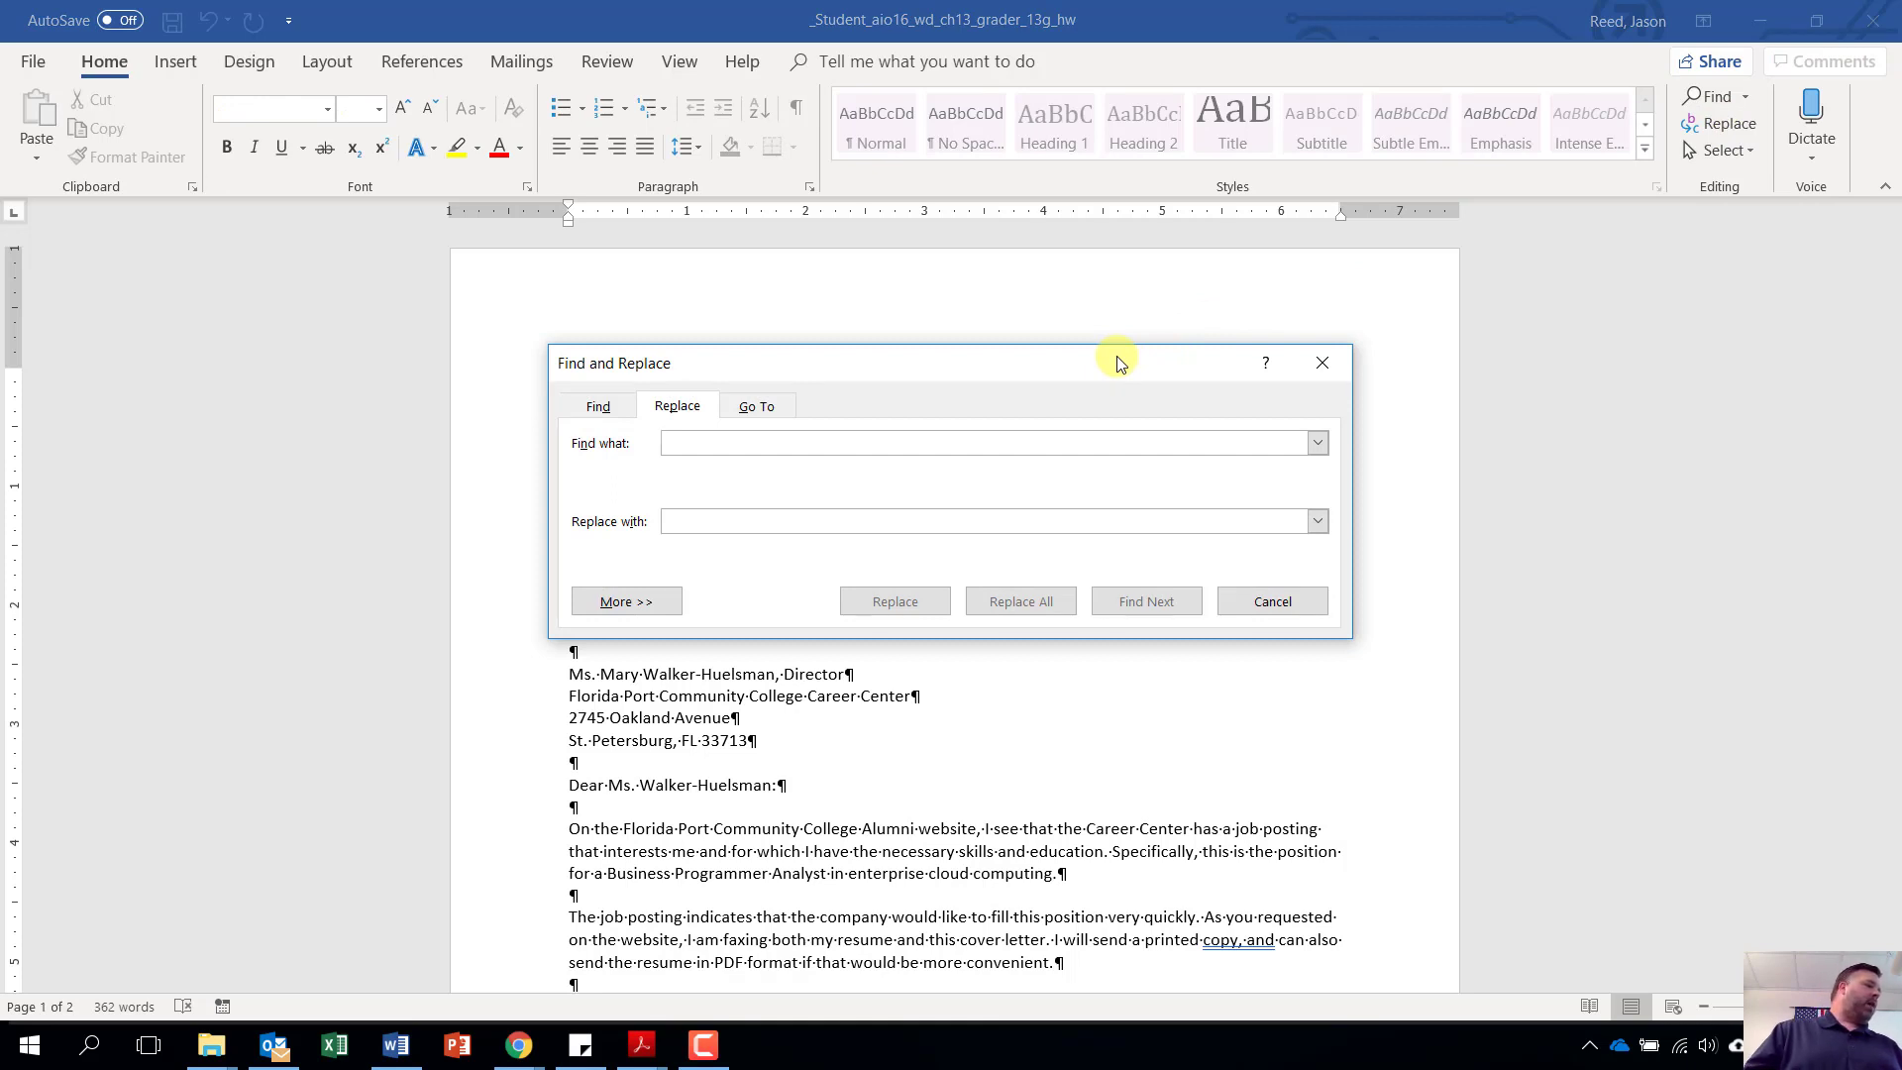
pyautogui.write('postinh')
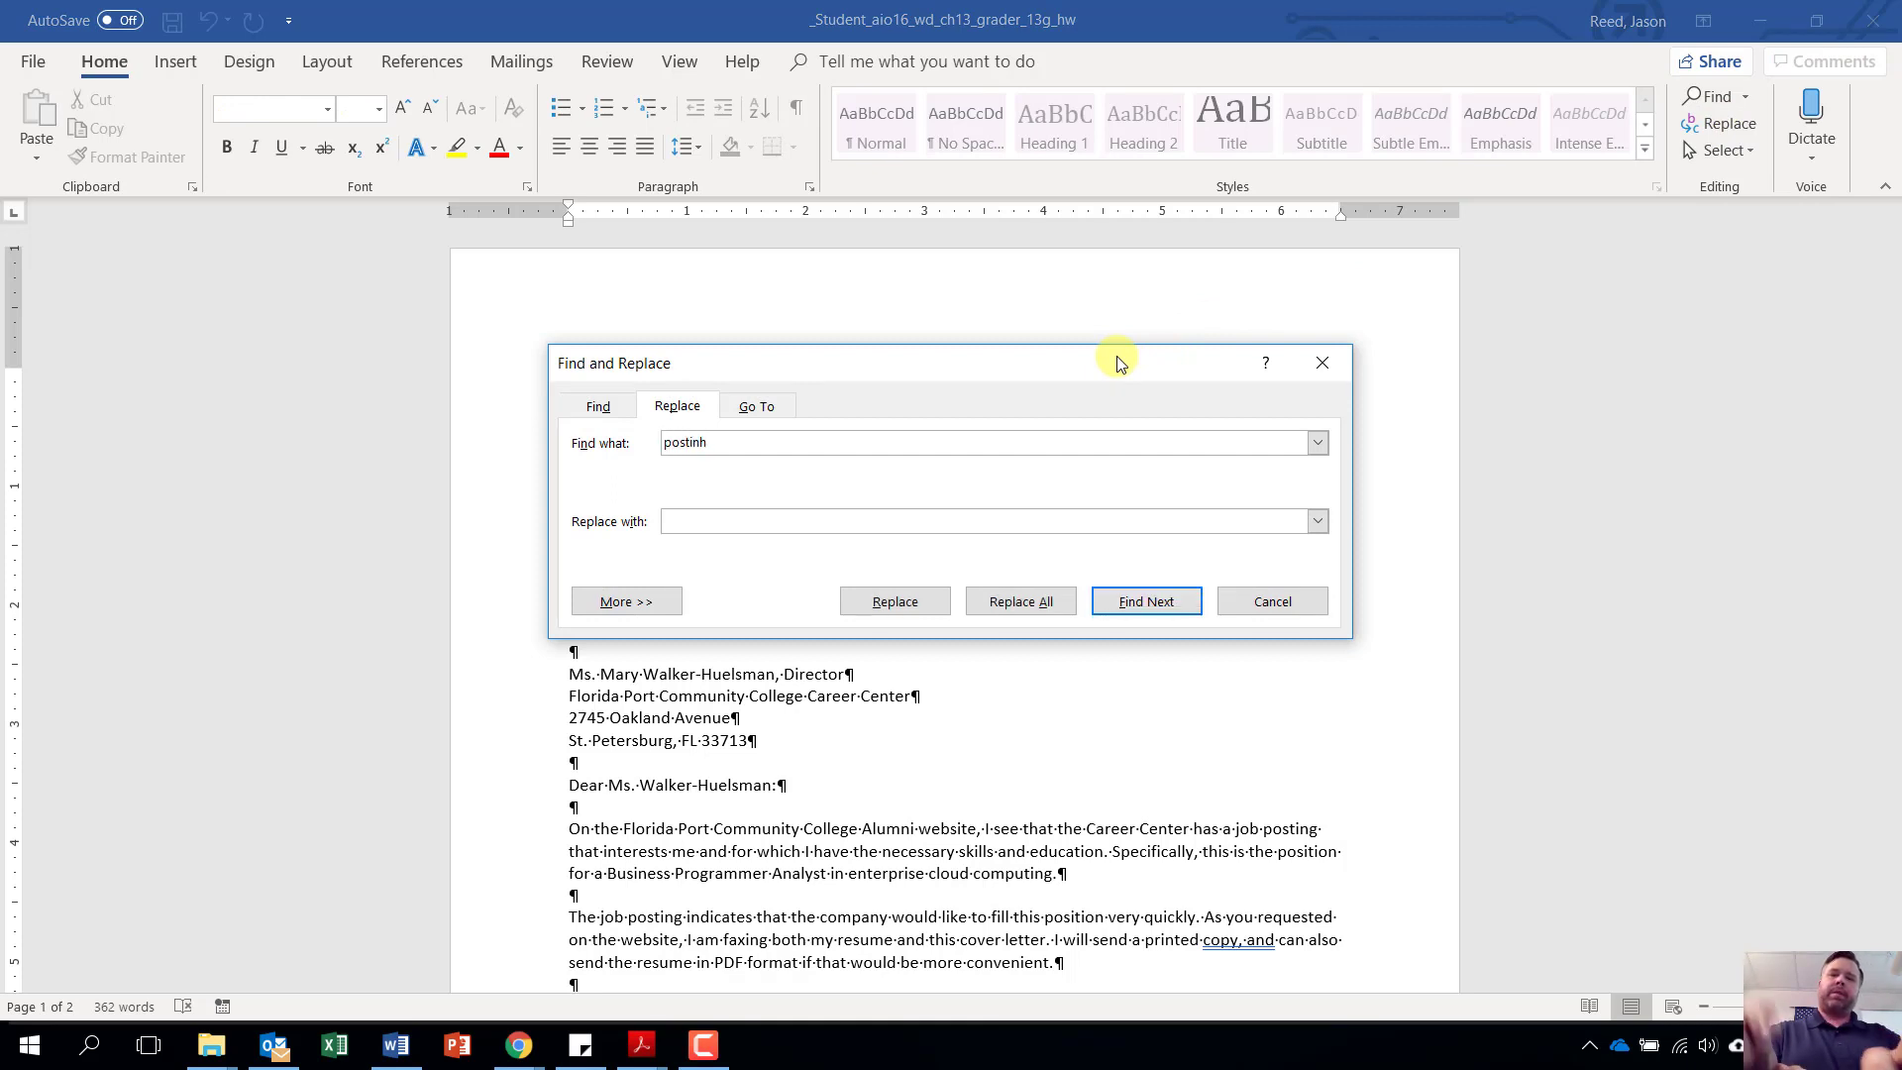
pyautogui.press('BackSpace')
pyautogui.write('g')
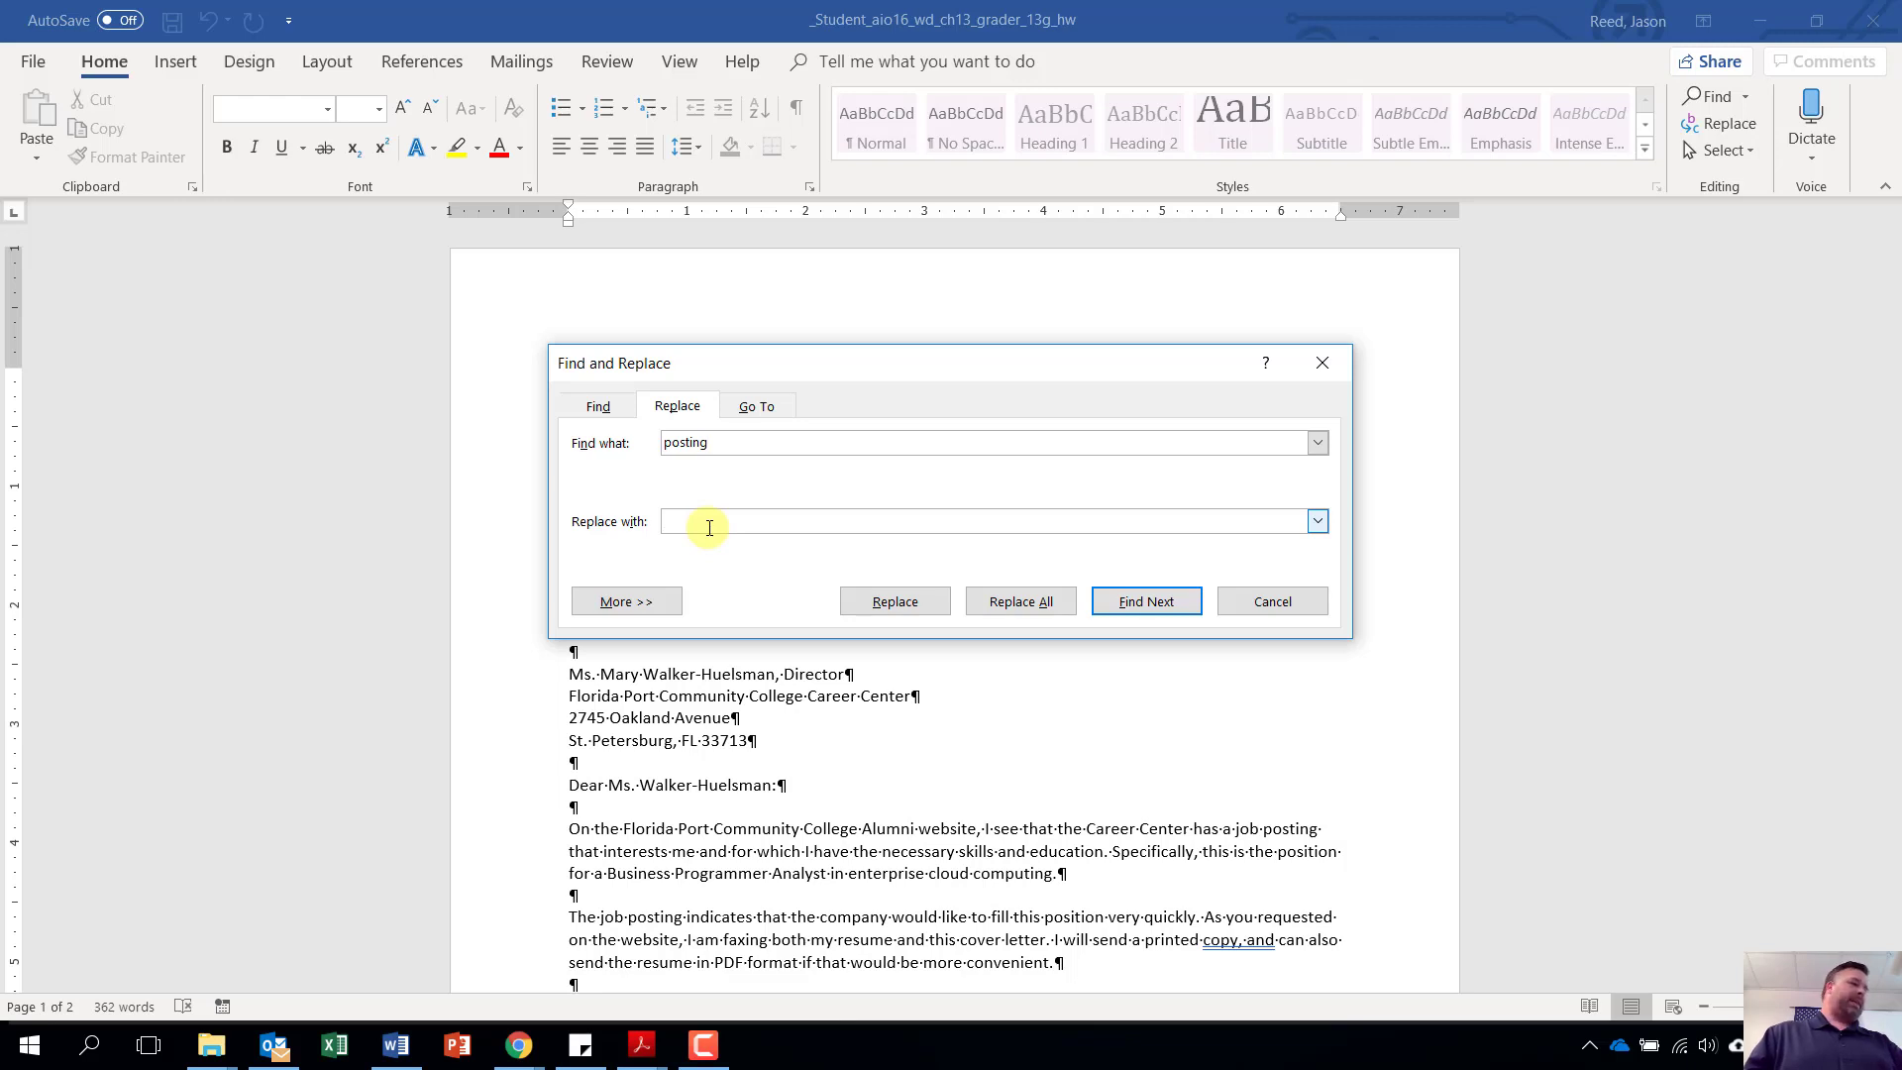
pyautogui.click(709, 527)
pyautogui.write('listing')
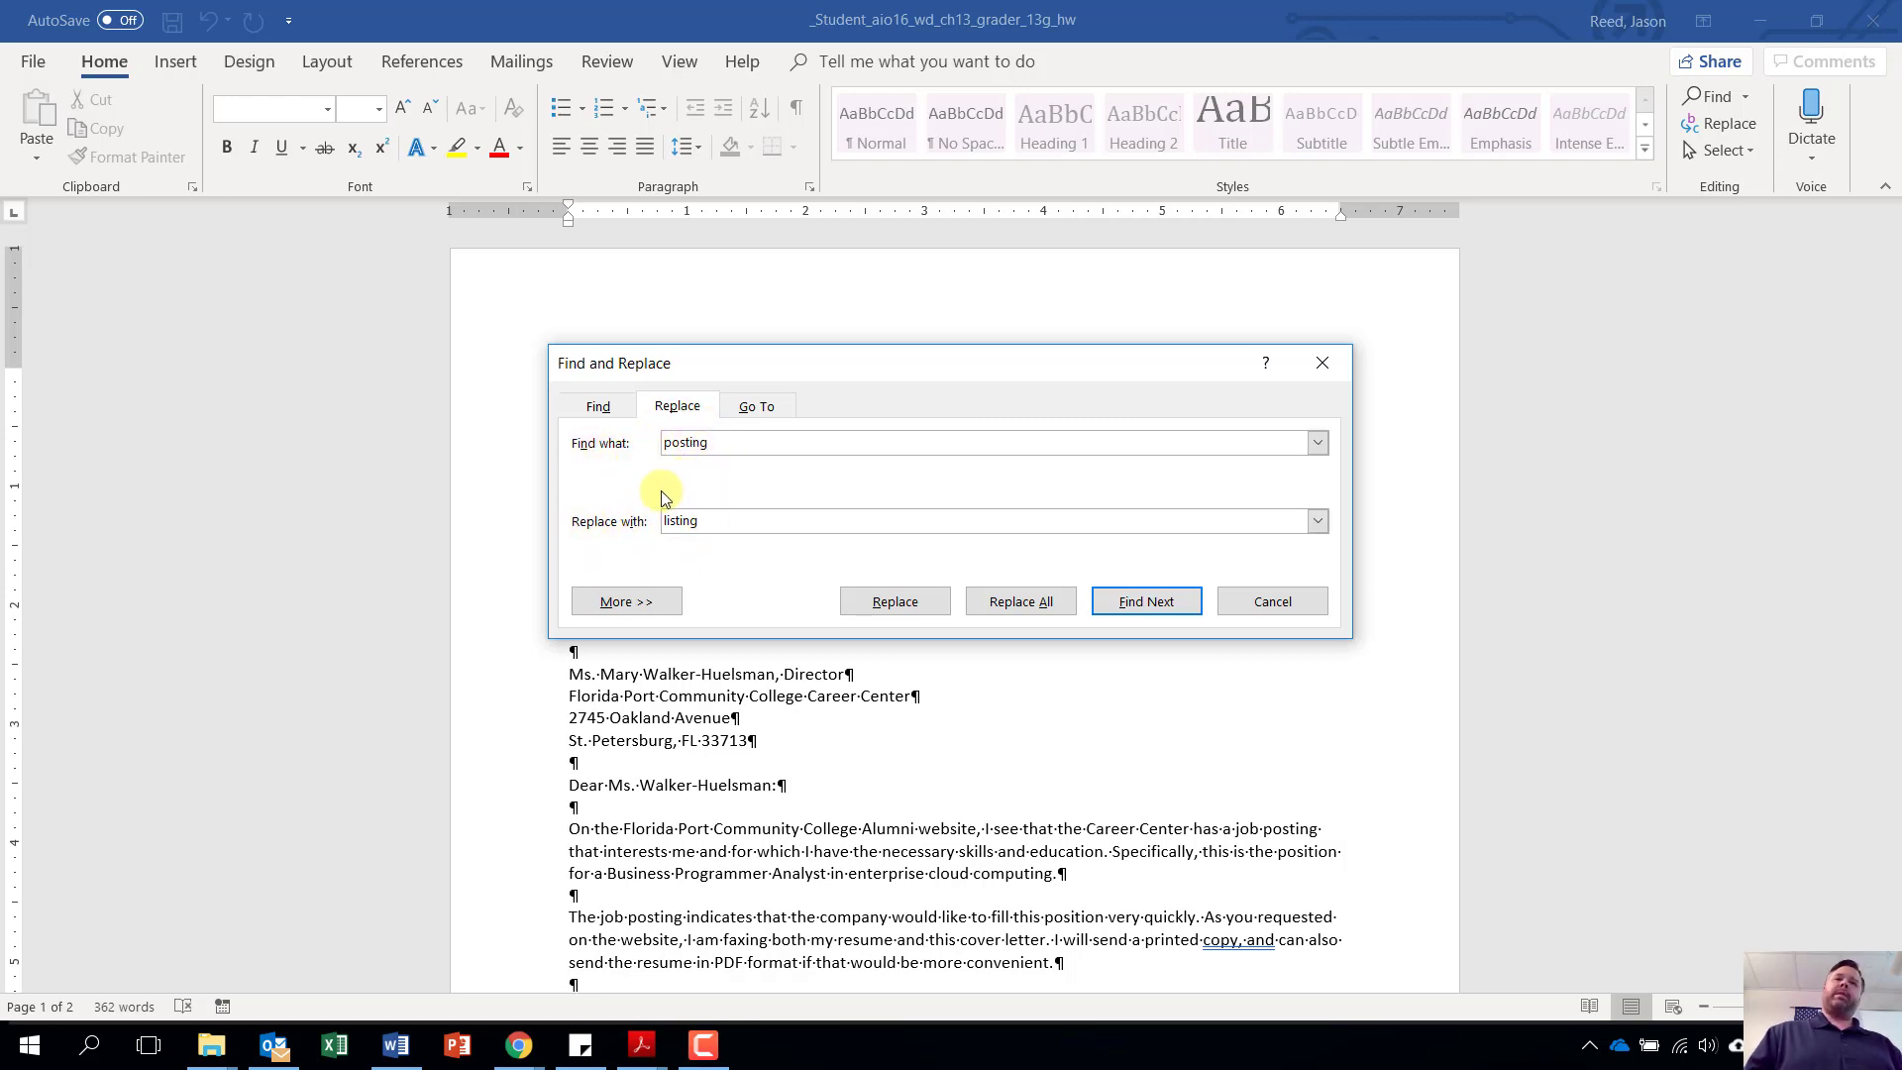
pyautogui.click(1017, 604)
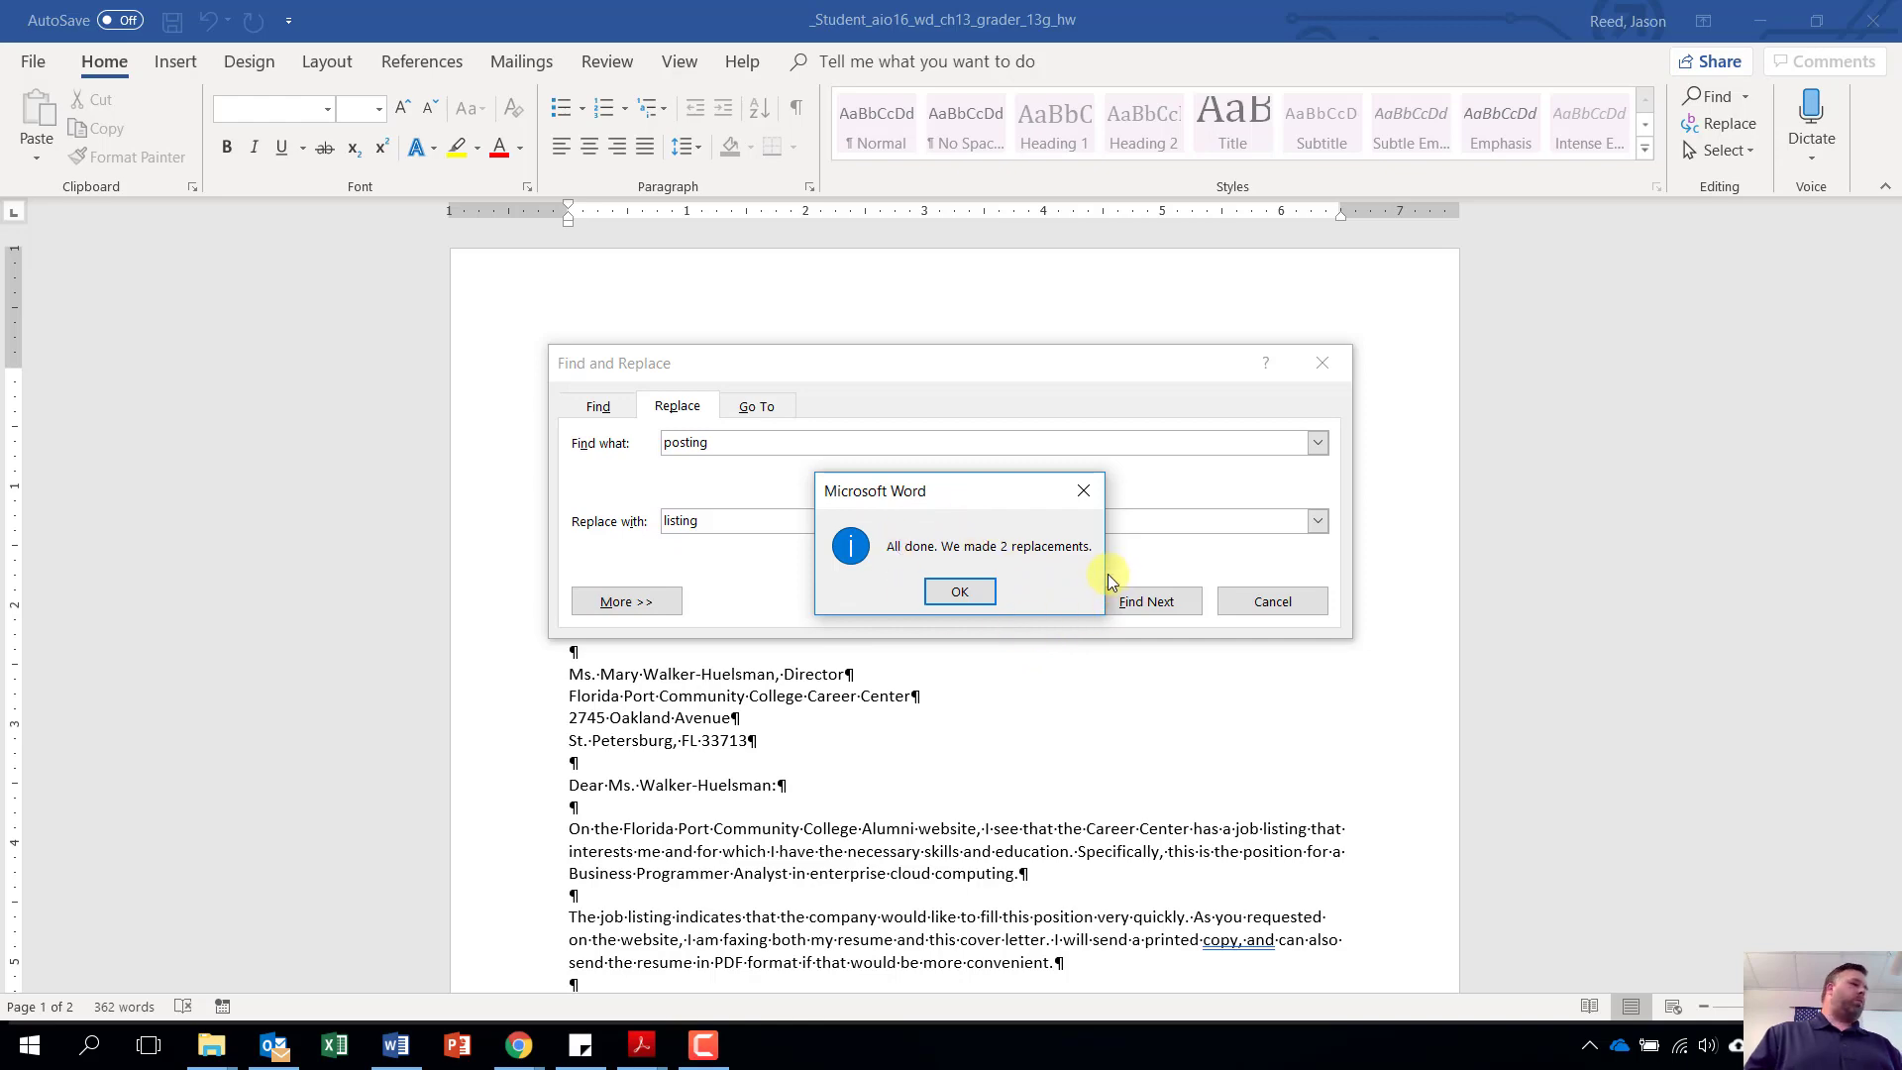
pyautogui.click(948, 594)
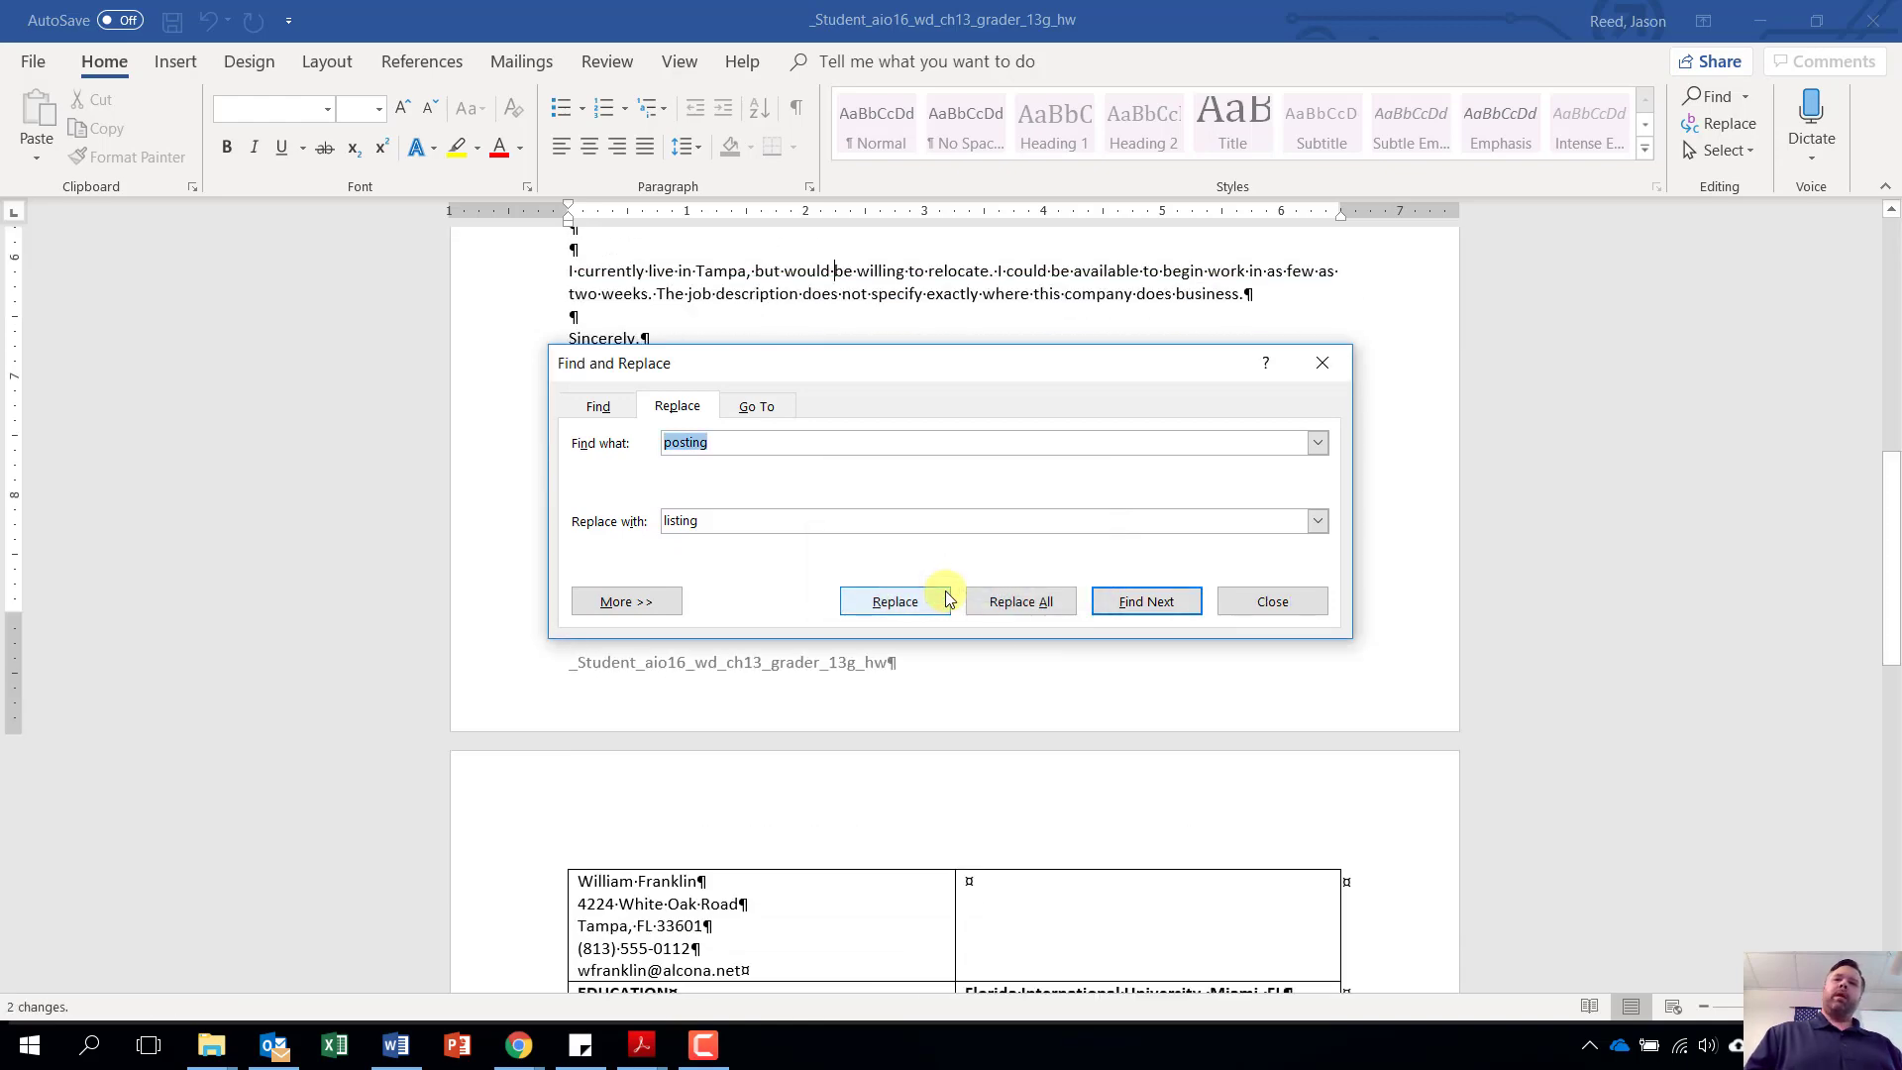
pyautogui.click(1272, 601)
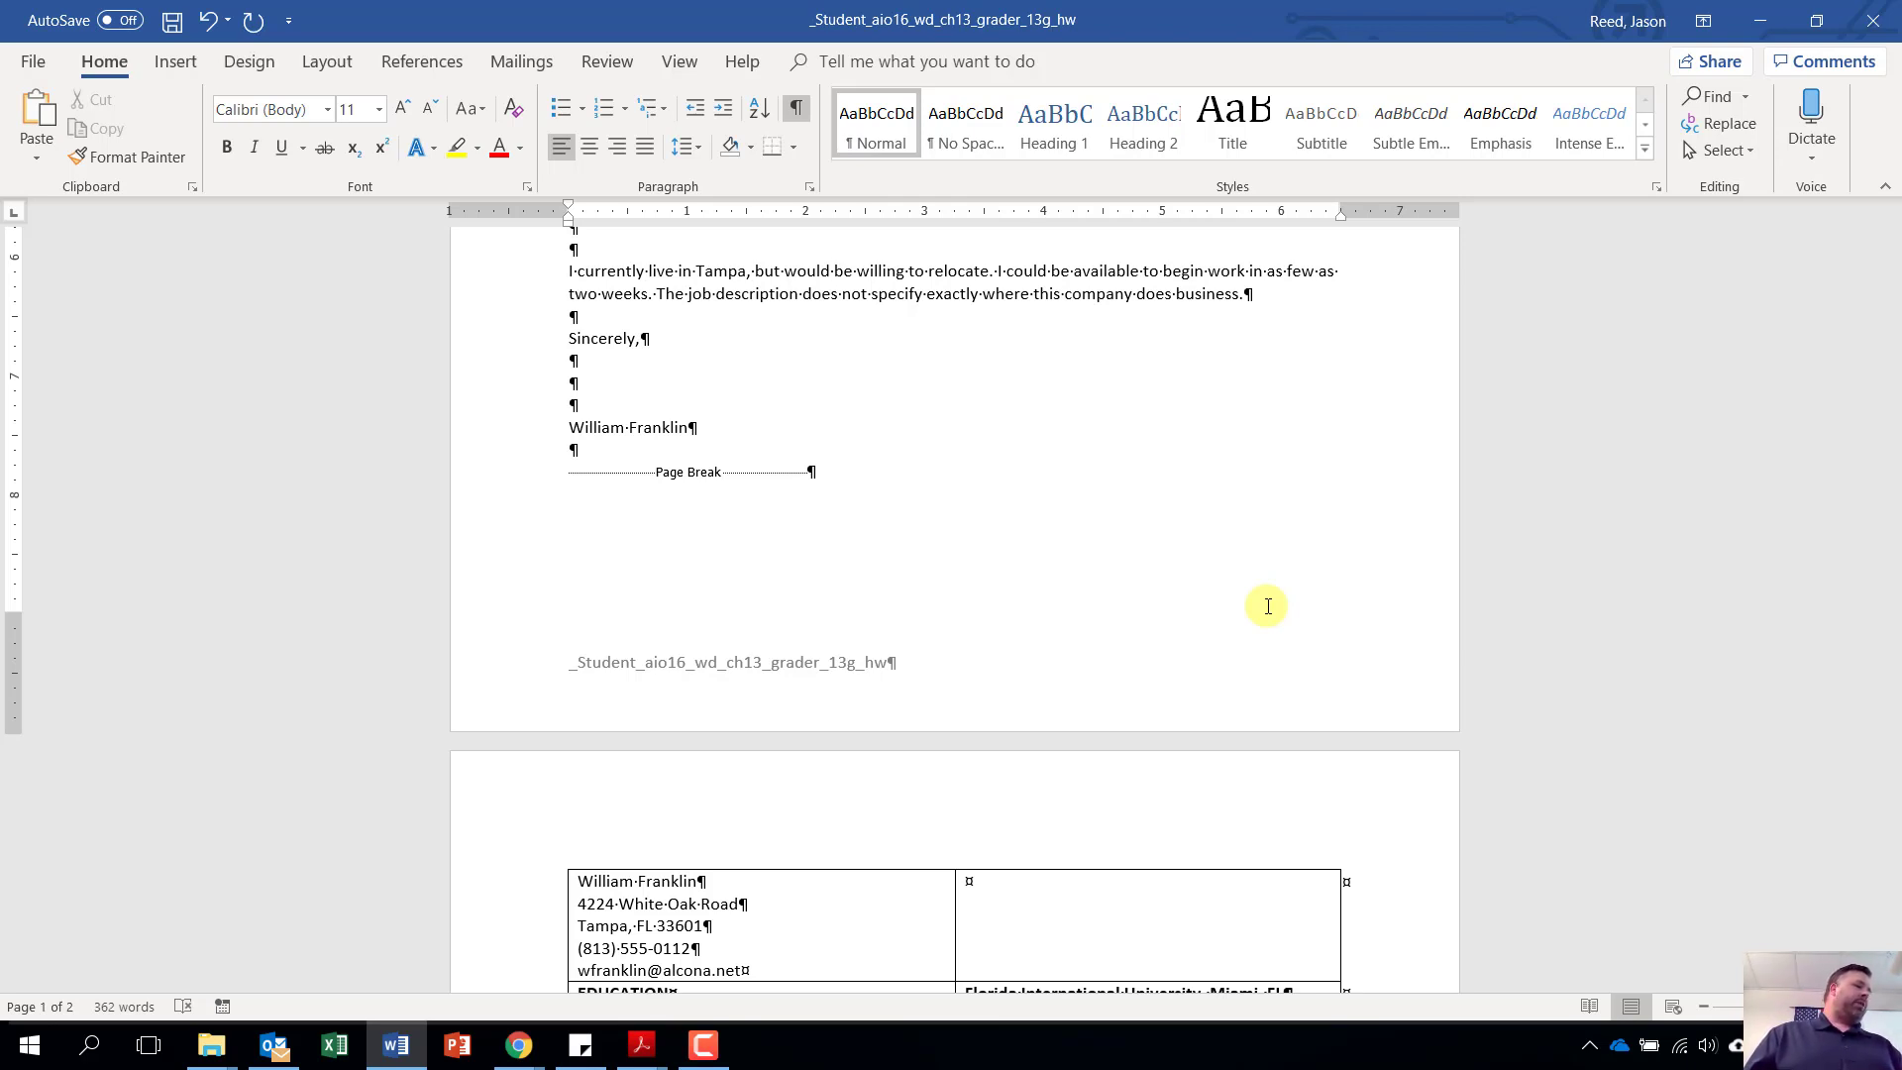
pyautogui.scroll(10, 1268, 606)
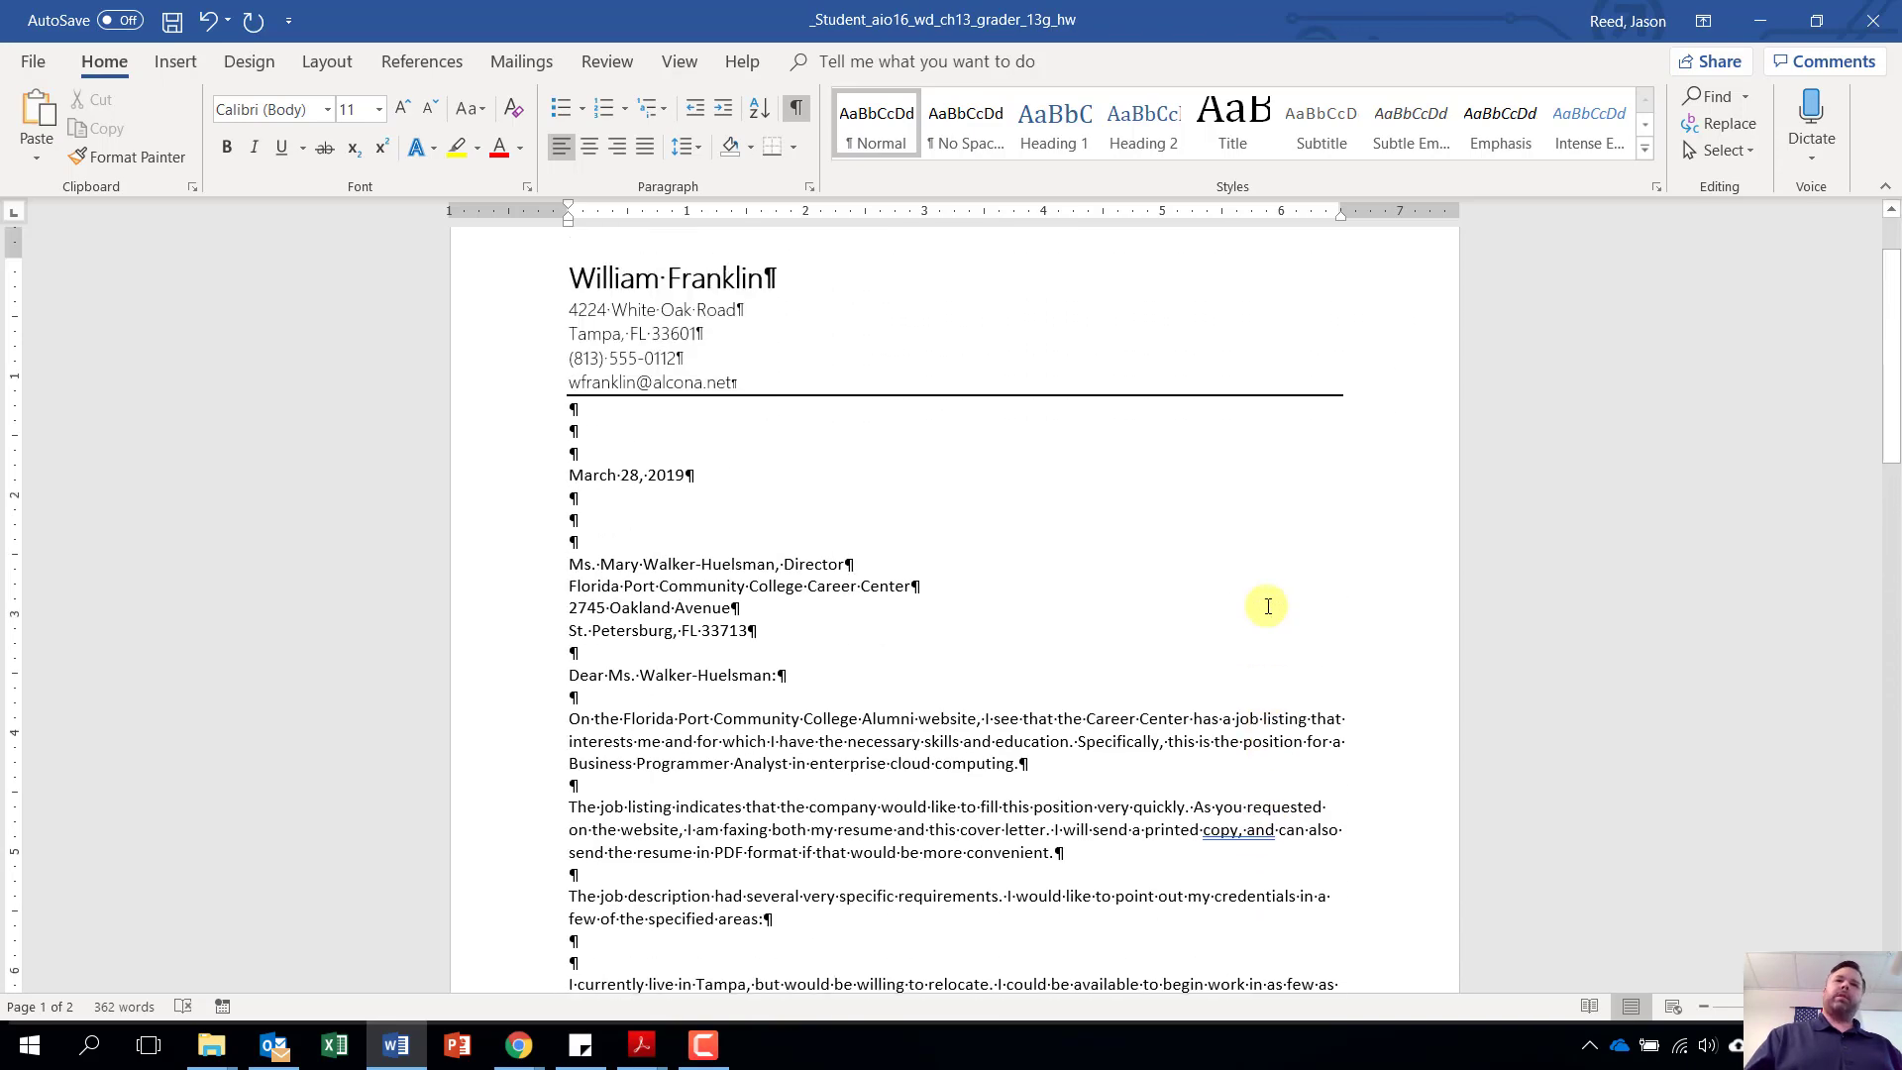
pyautogui.scroll(-2, 1215, 639)
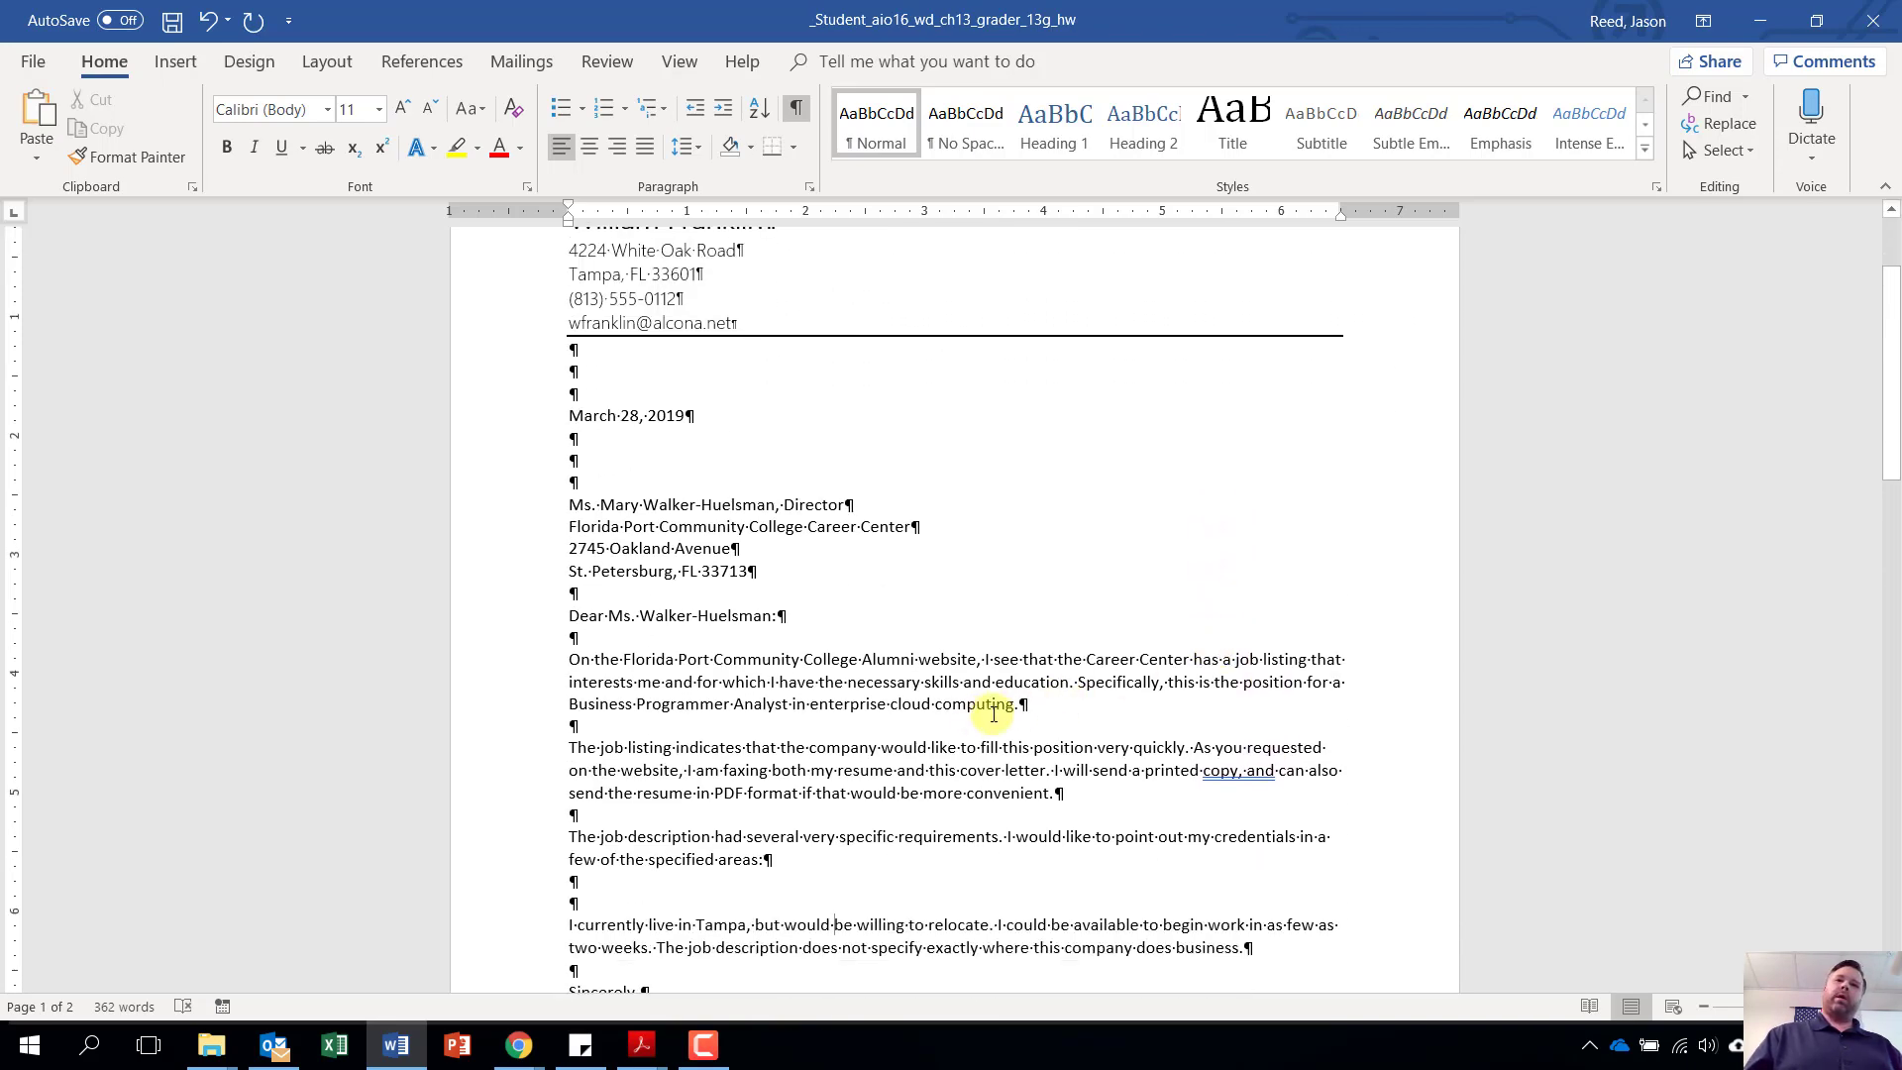
pyautogui.scroll(-2, 994, 713)
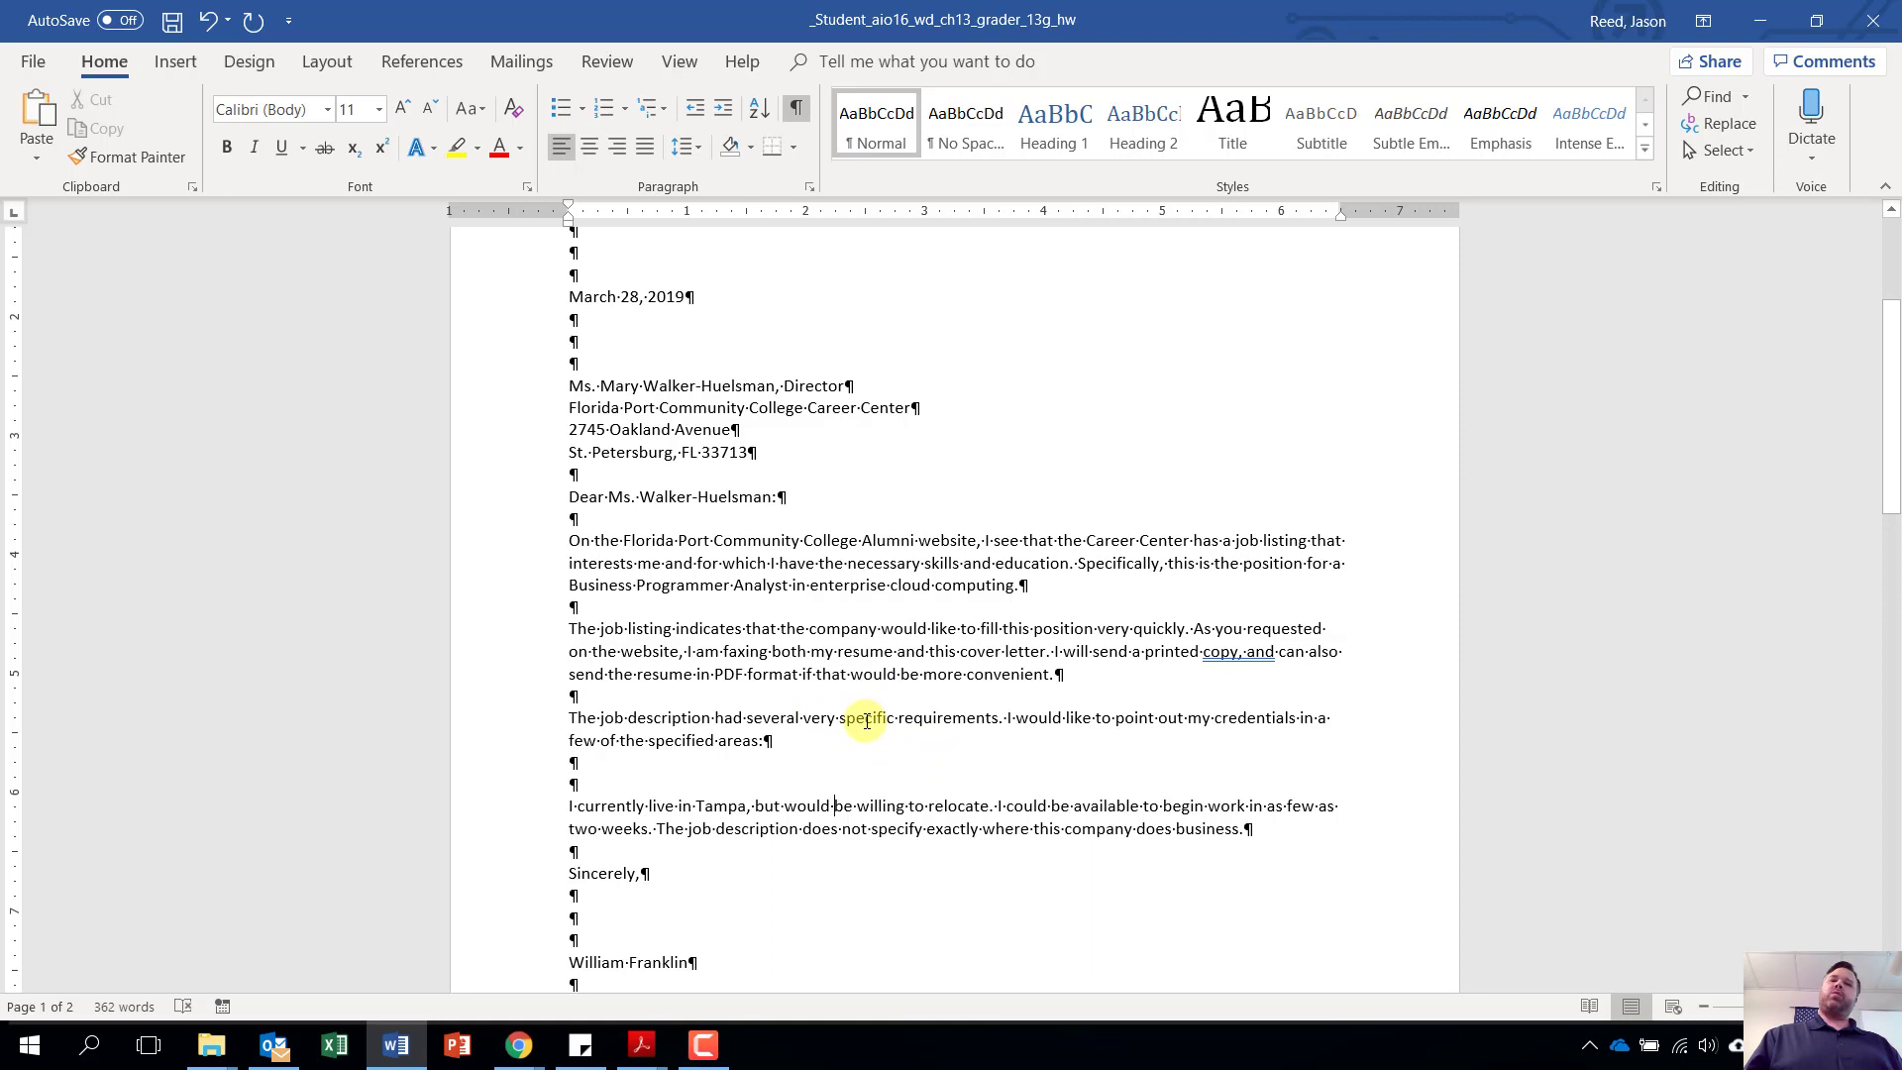
# Step: Swap specific for its synonym explicit, then show synonyms for credentials
pyautogui.rightClick(867, 720)
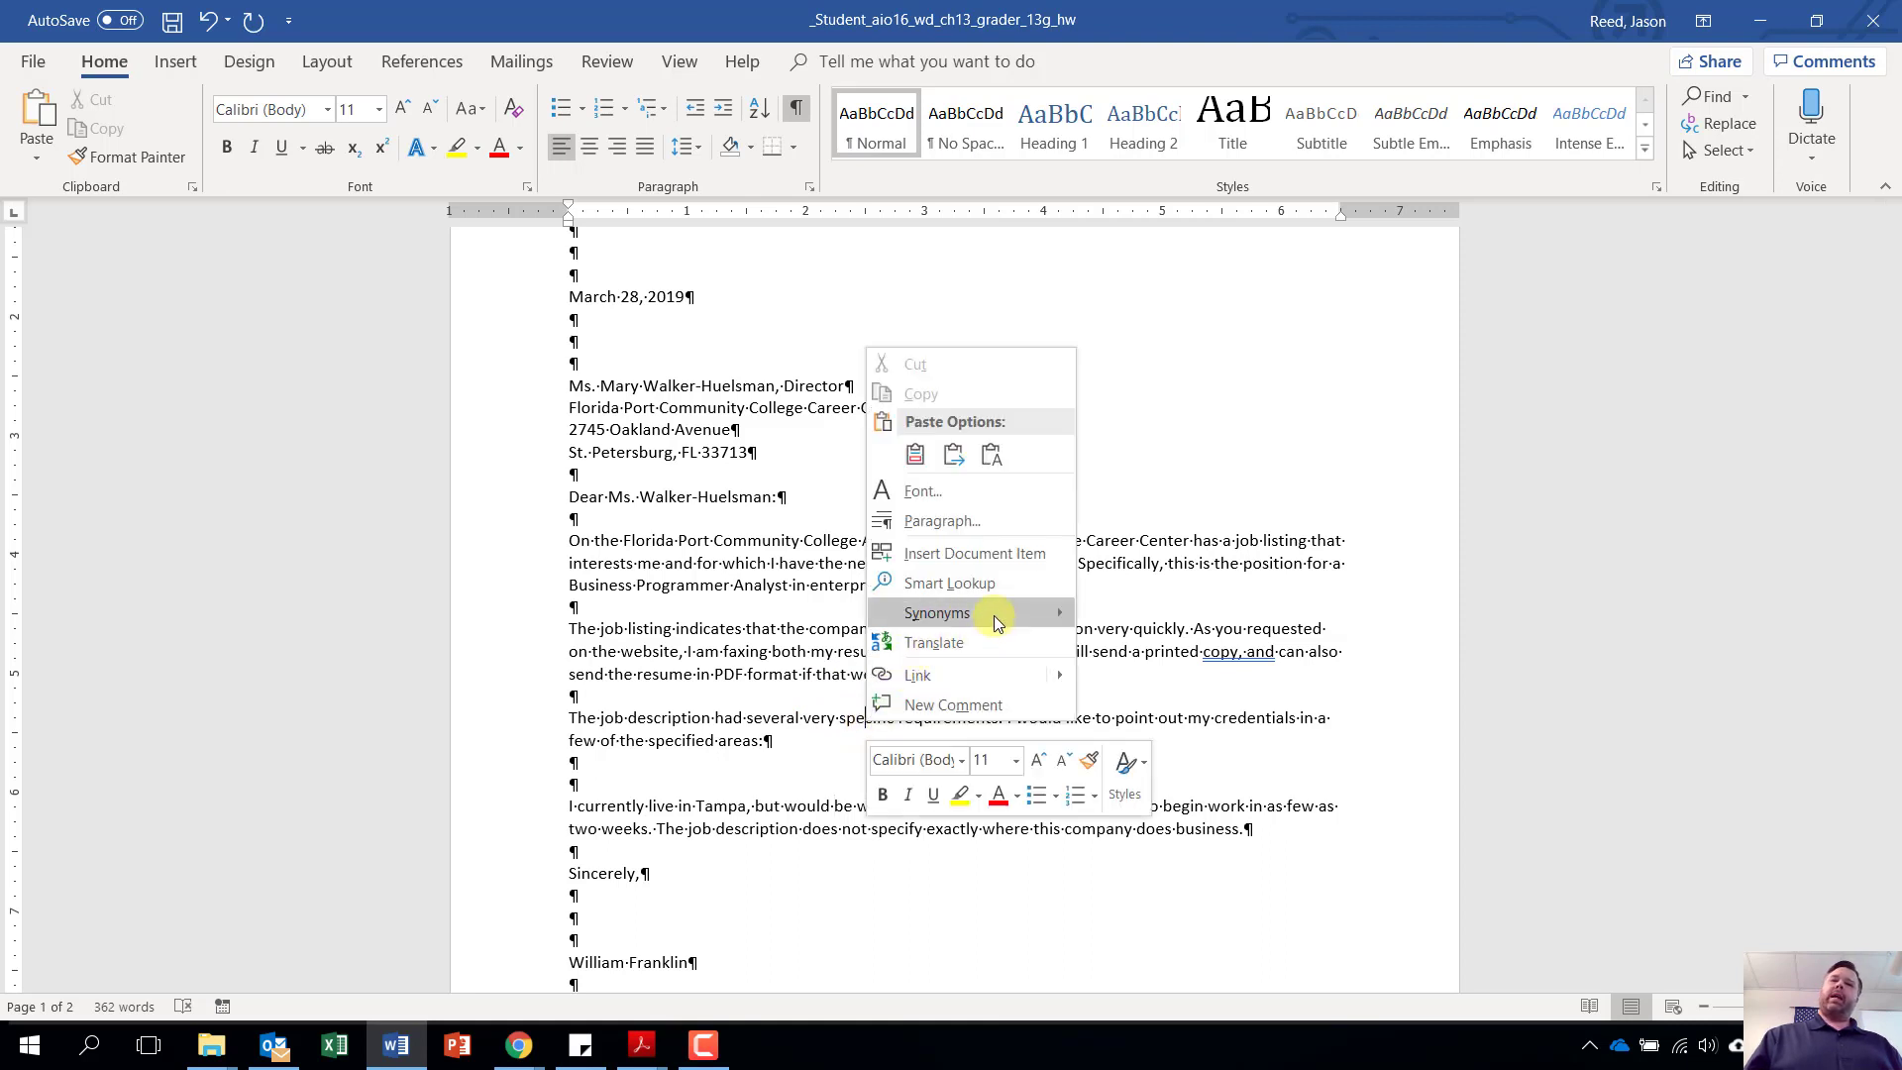
pyautogui.moveTo(990, 613)
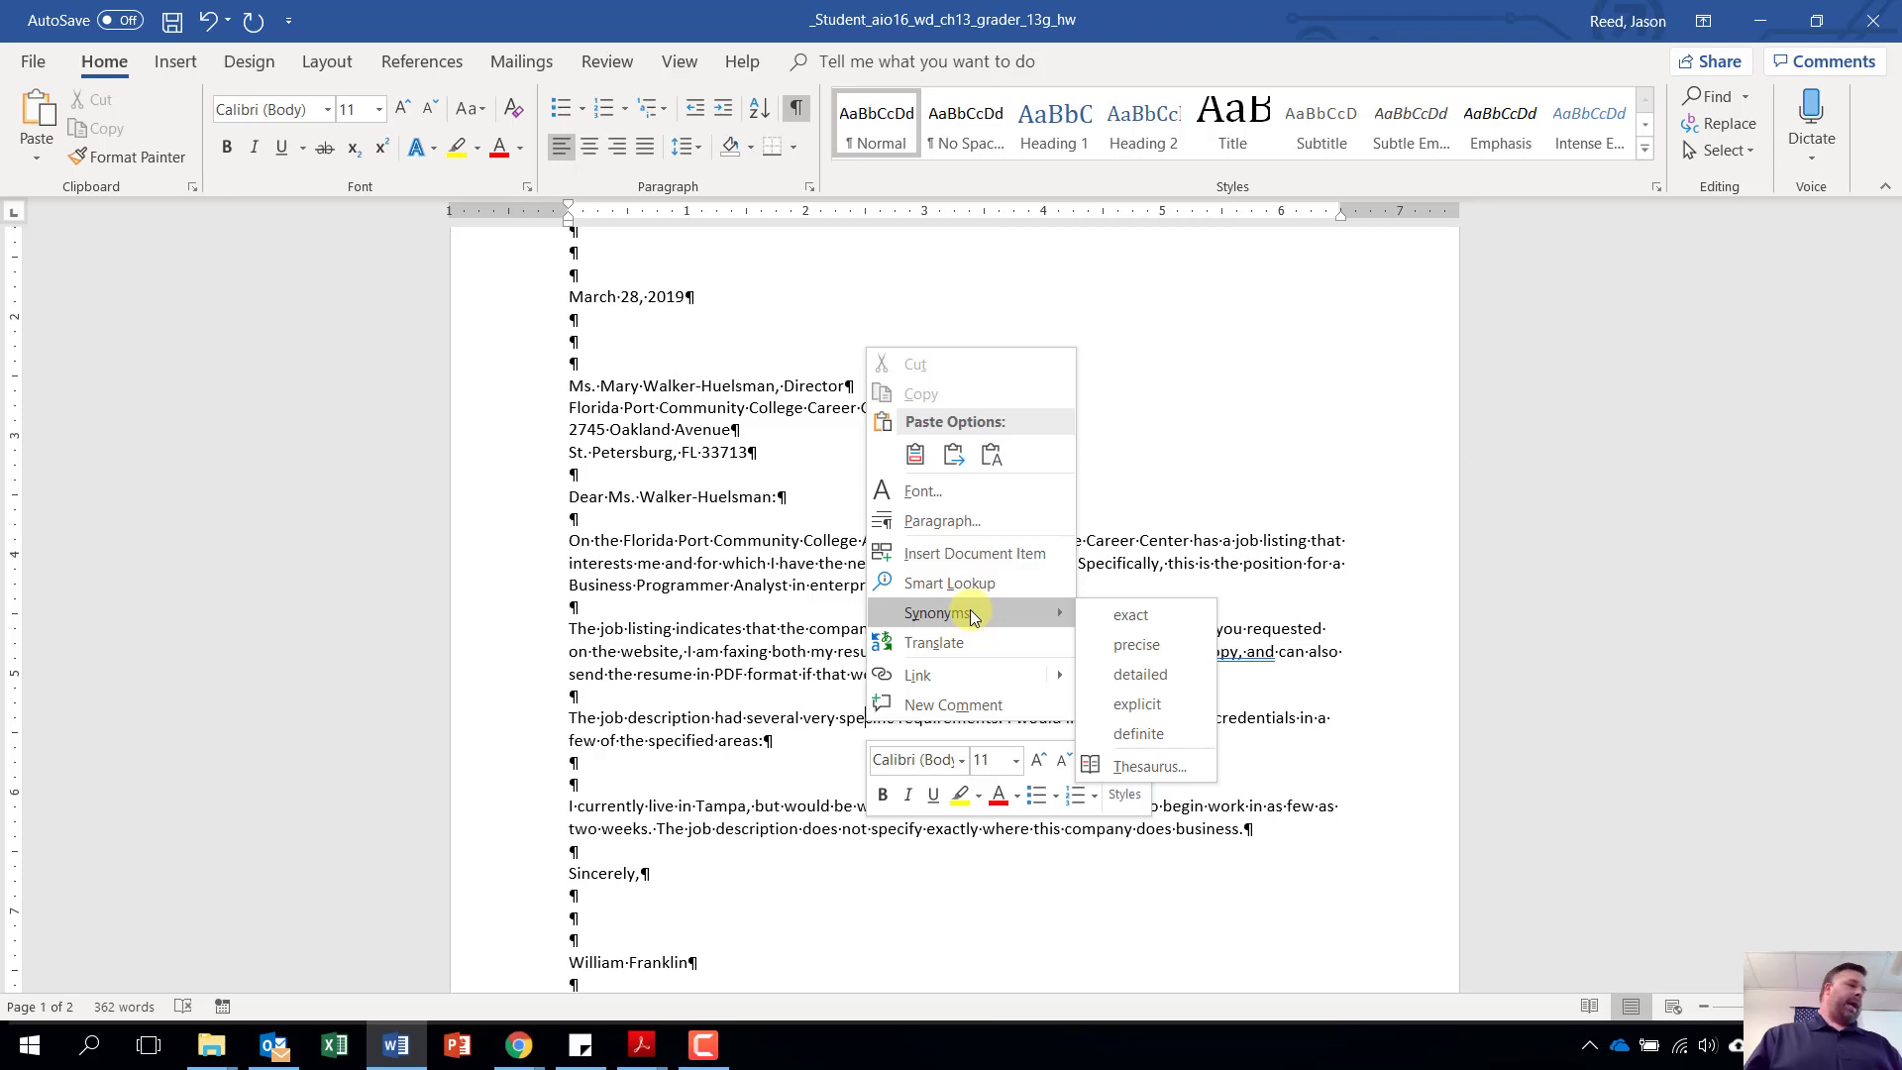
pyautogui.click(1144, 705)
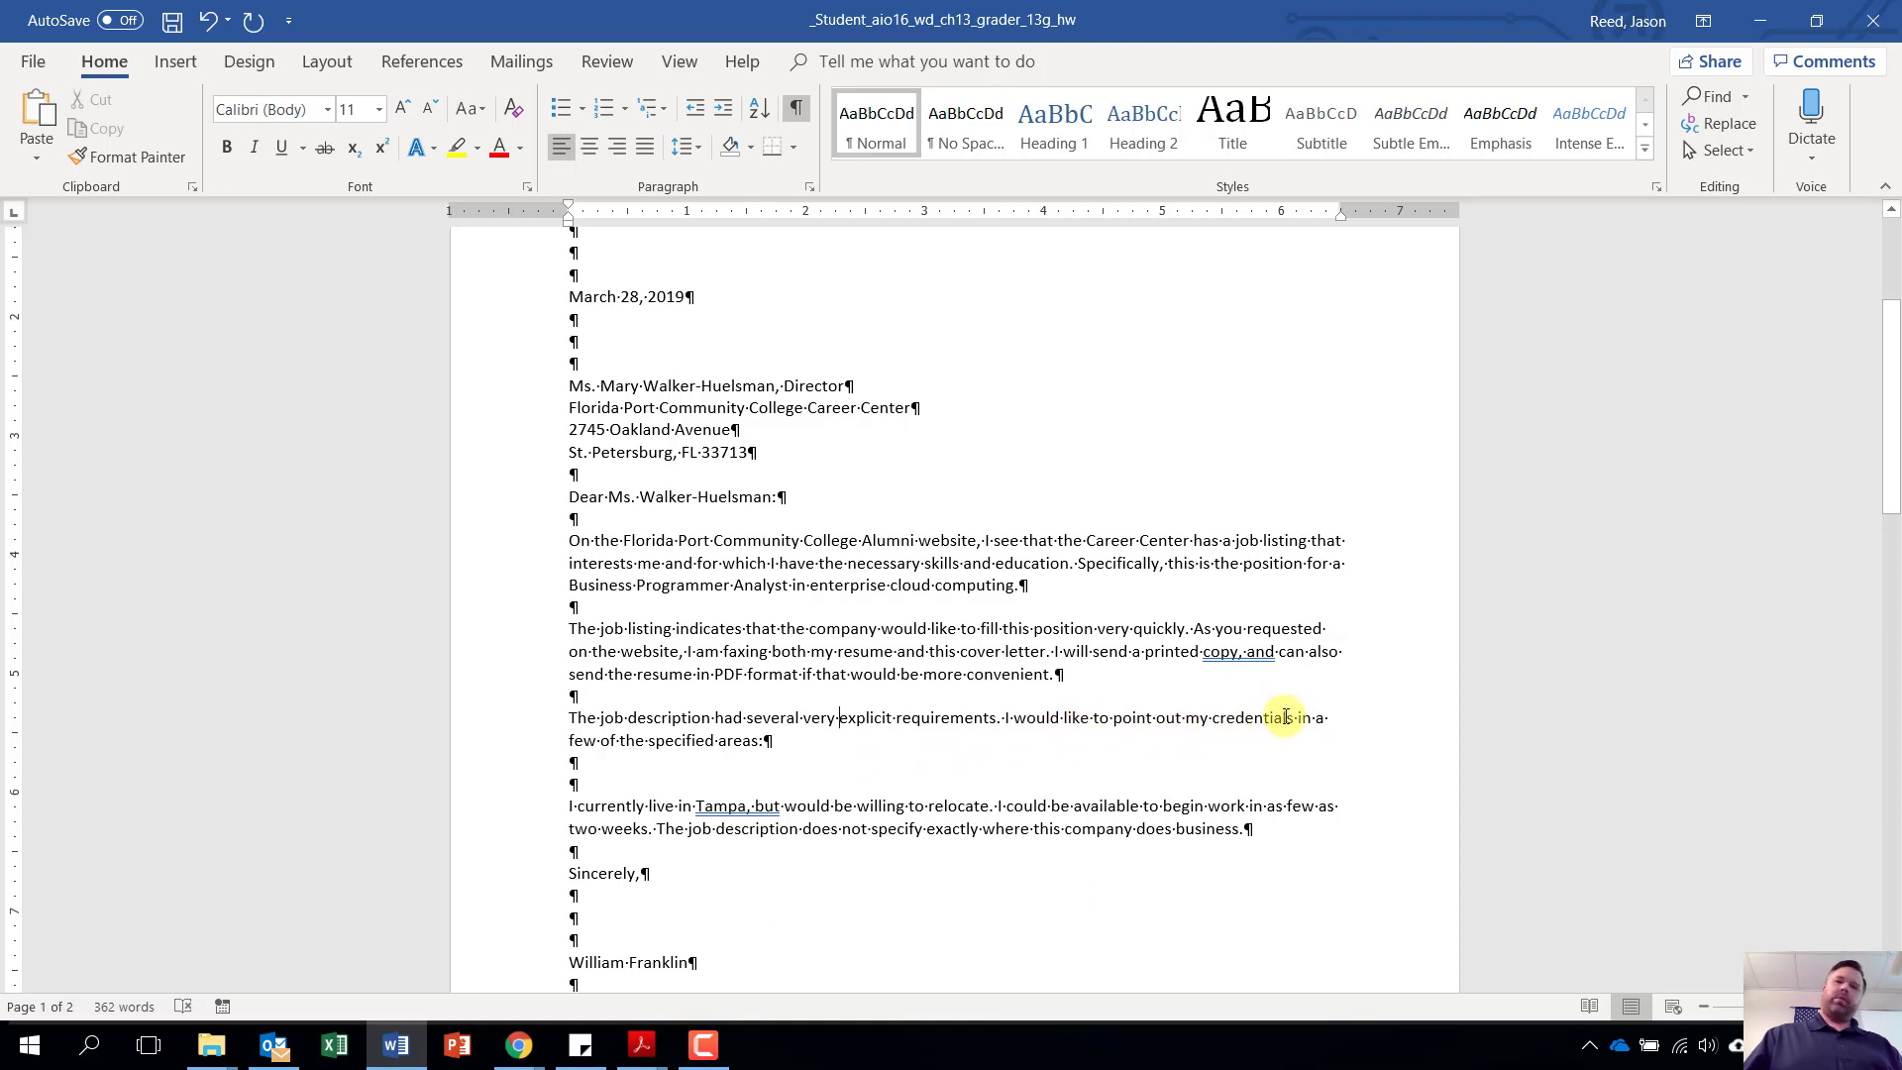
pyautogui.rightClick(1241, 717)
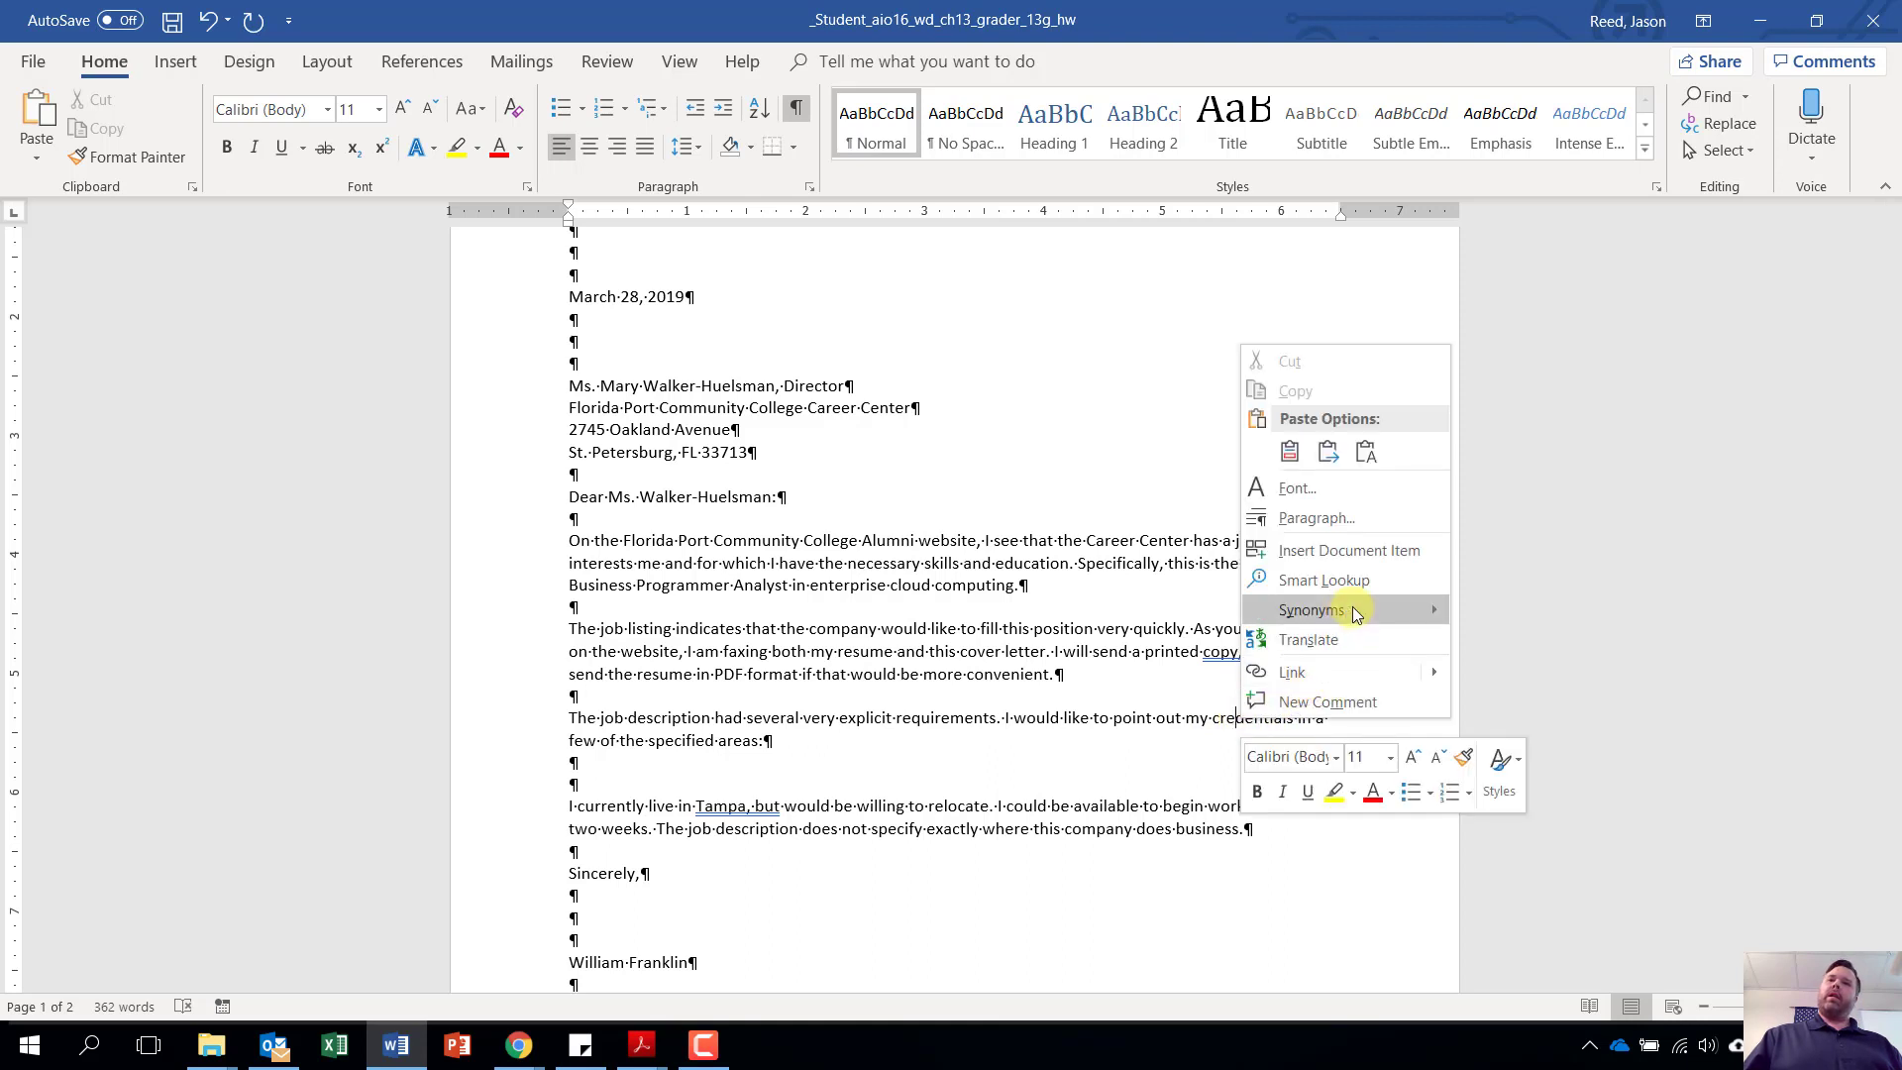
pyautogui.moveTo(1356, 614)
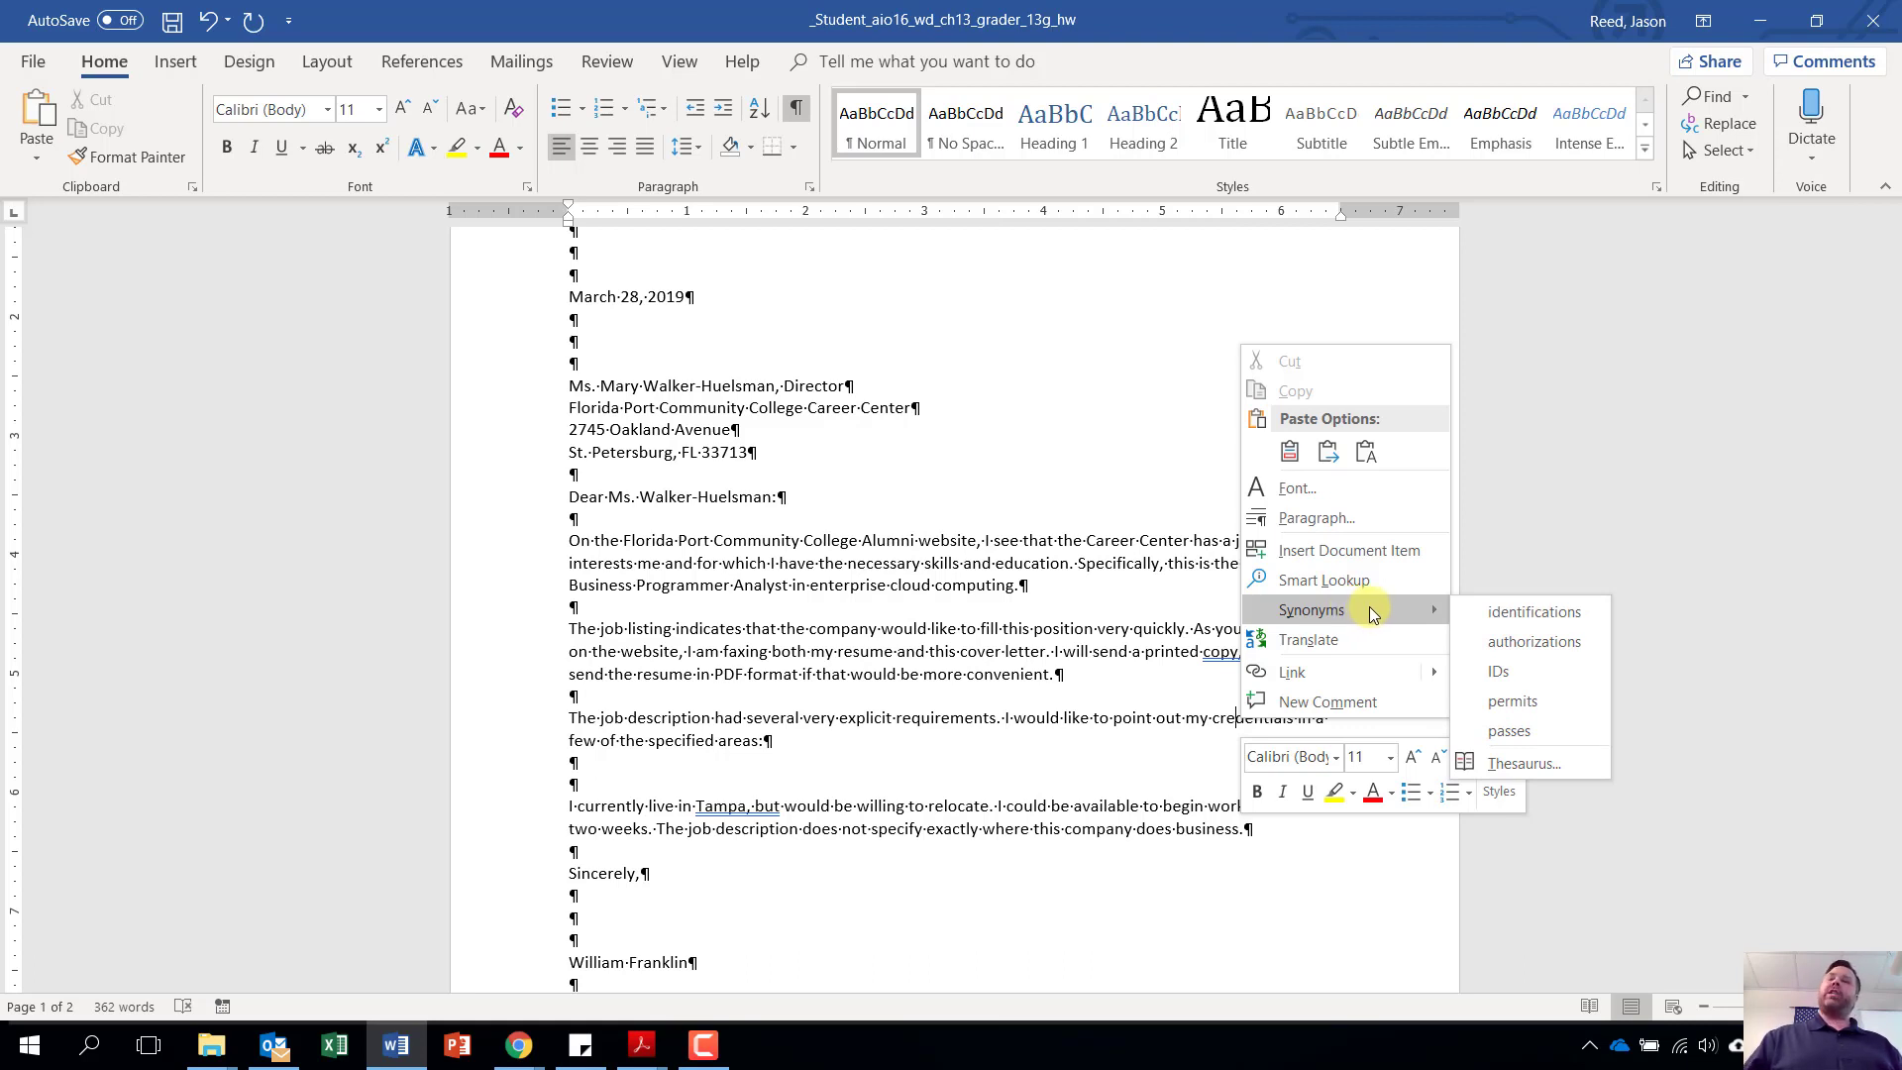
# Step: Insert qualifications from the Thesaurus in place of credentials, then close the Thesaurus pane
pyautogui.click(1524, 763)
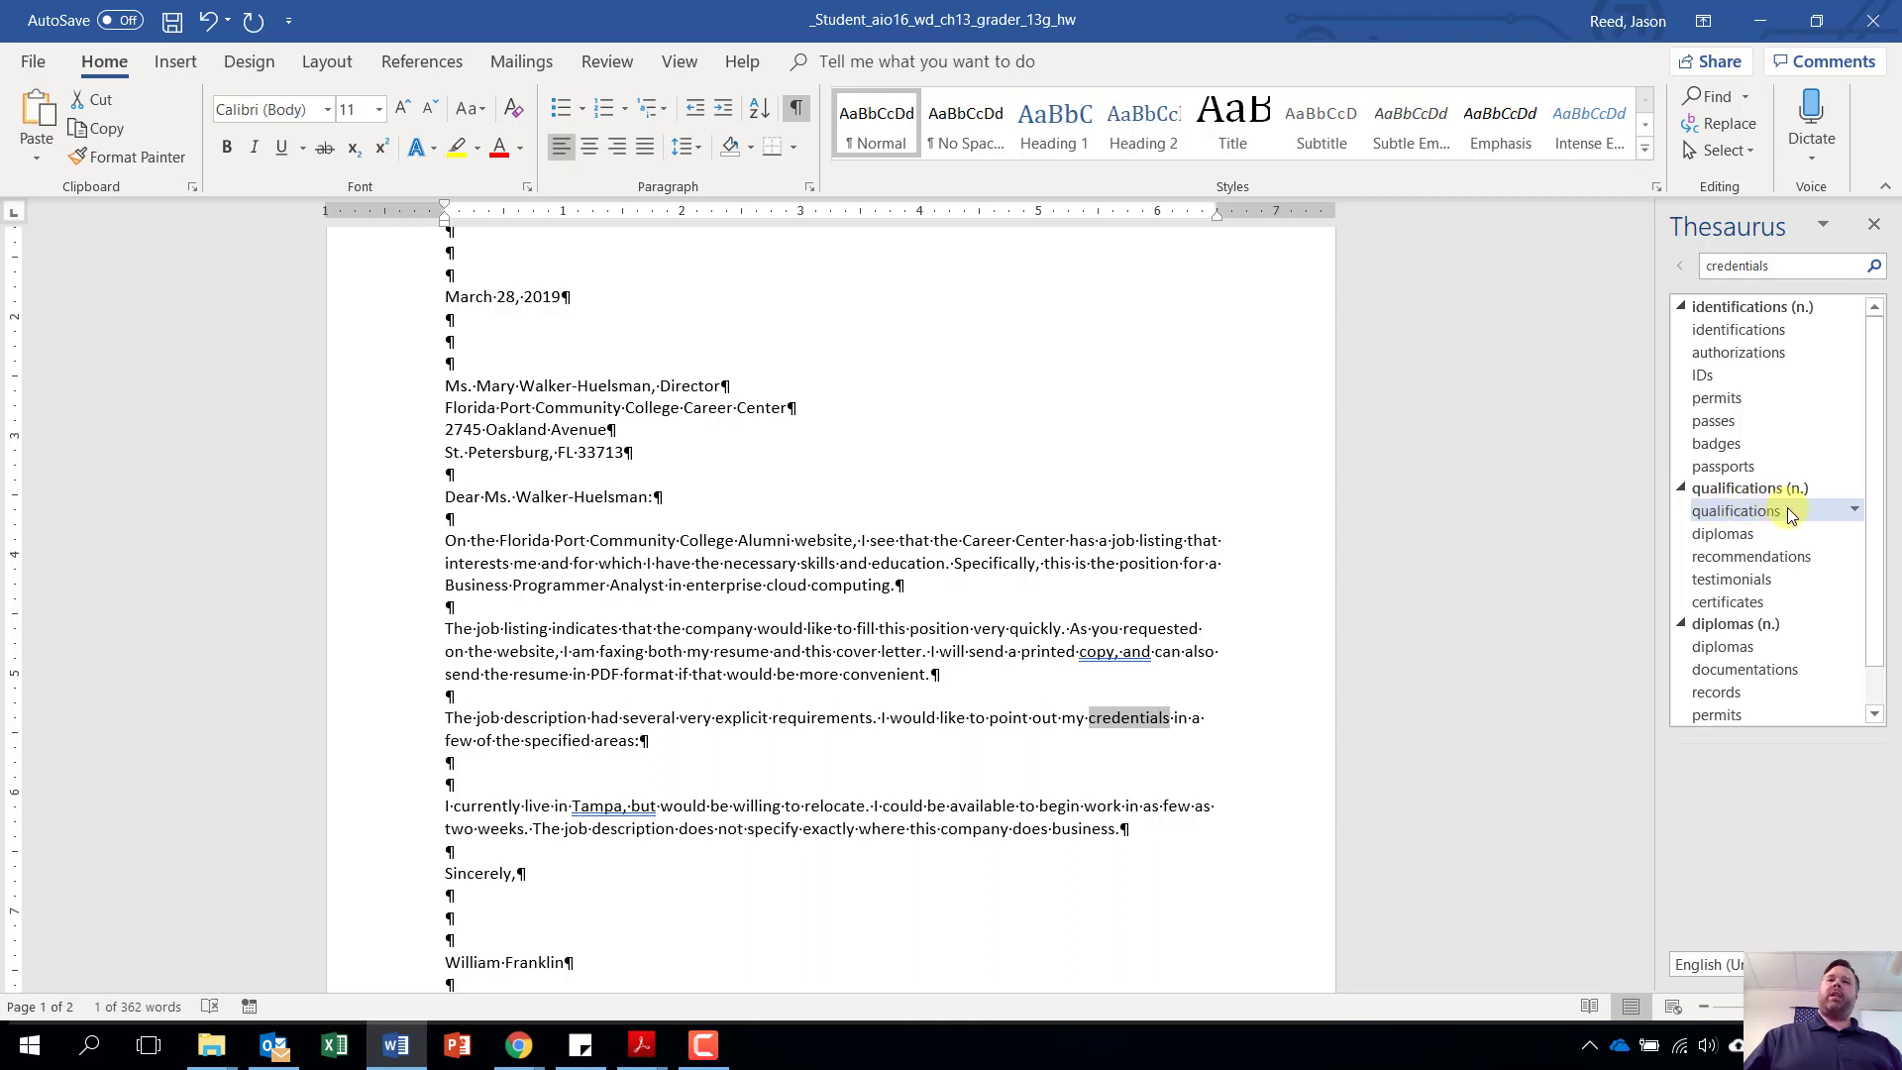
pyautogui.click(1855, 510)
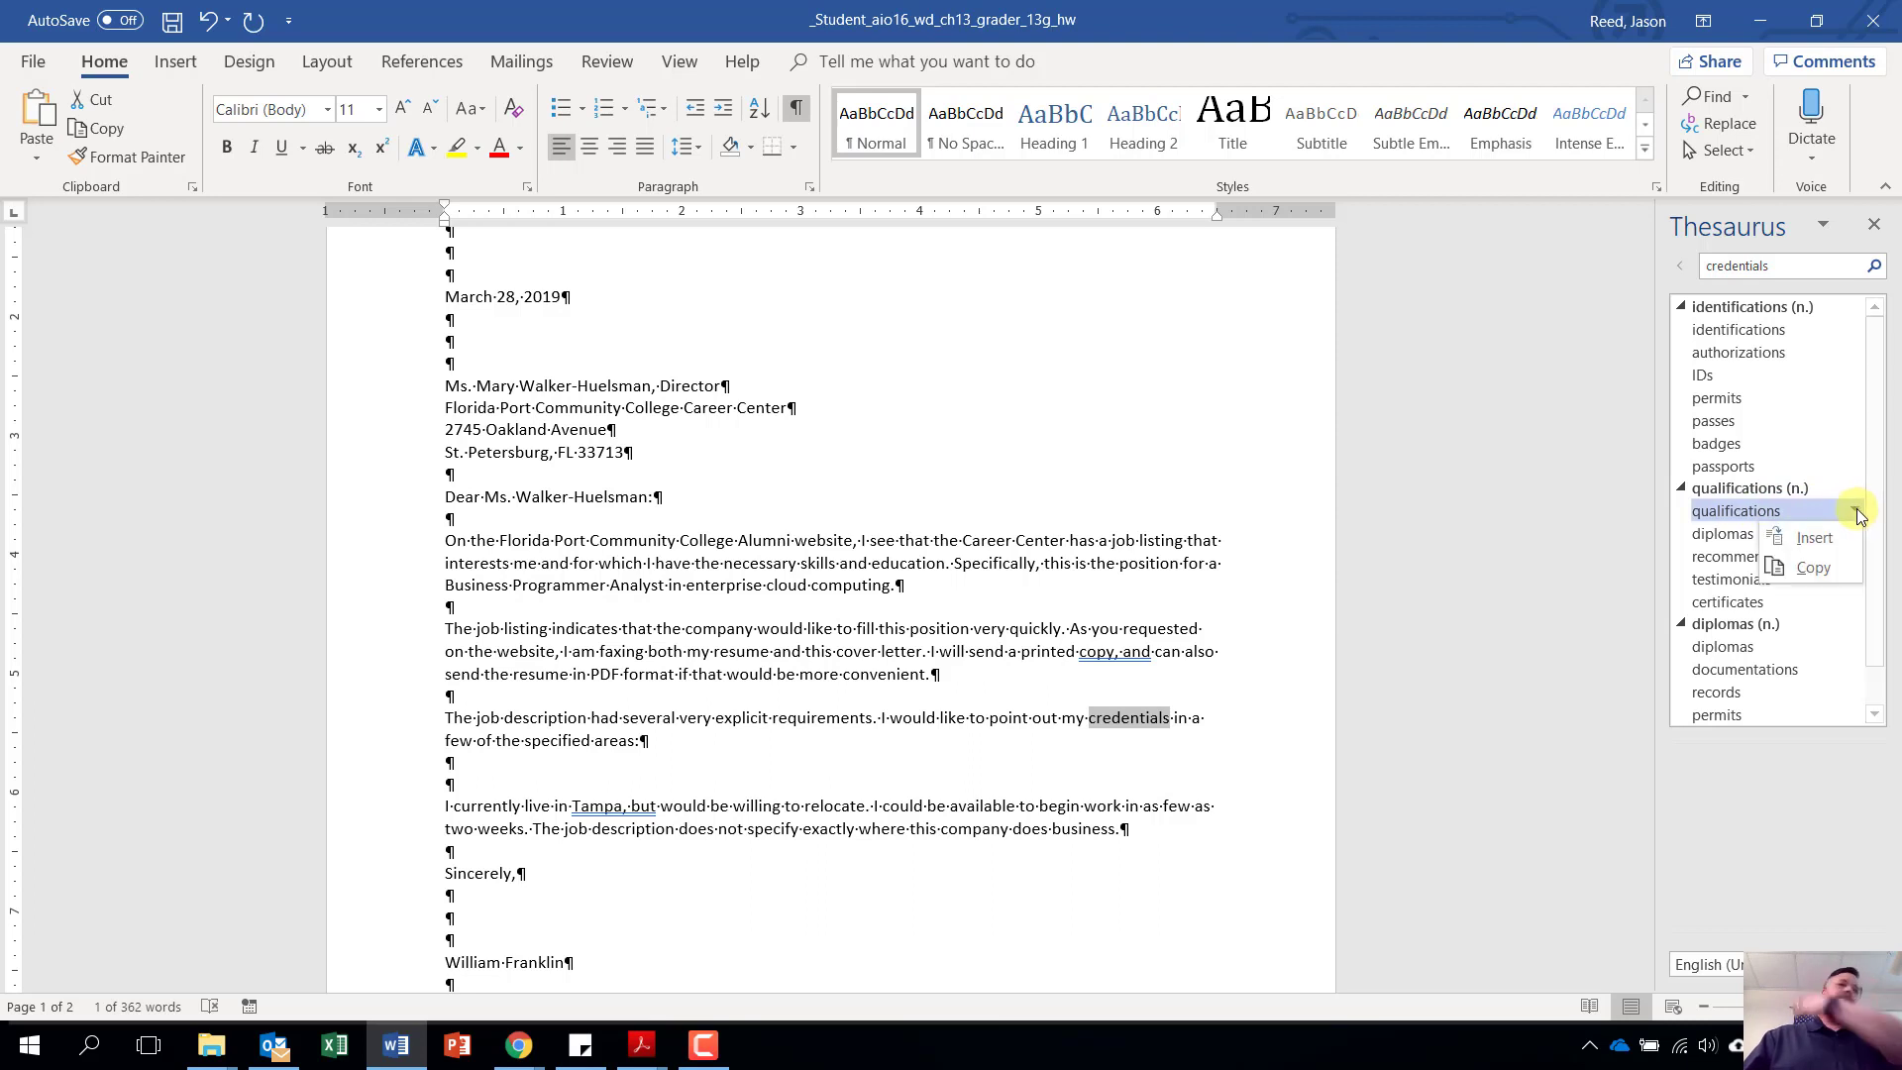
pyautogui.click(1813, 538)
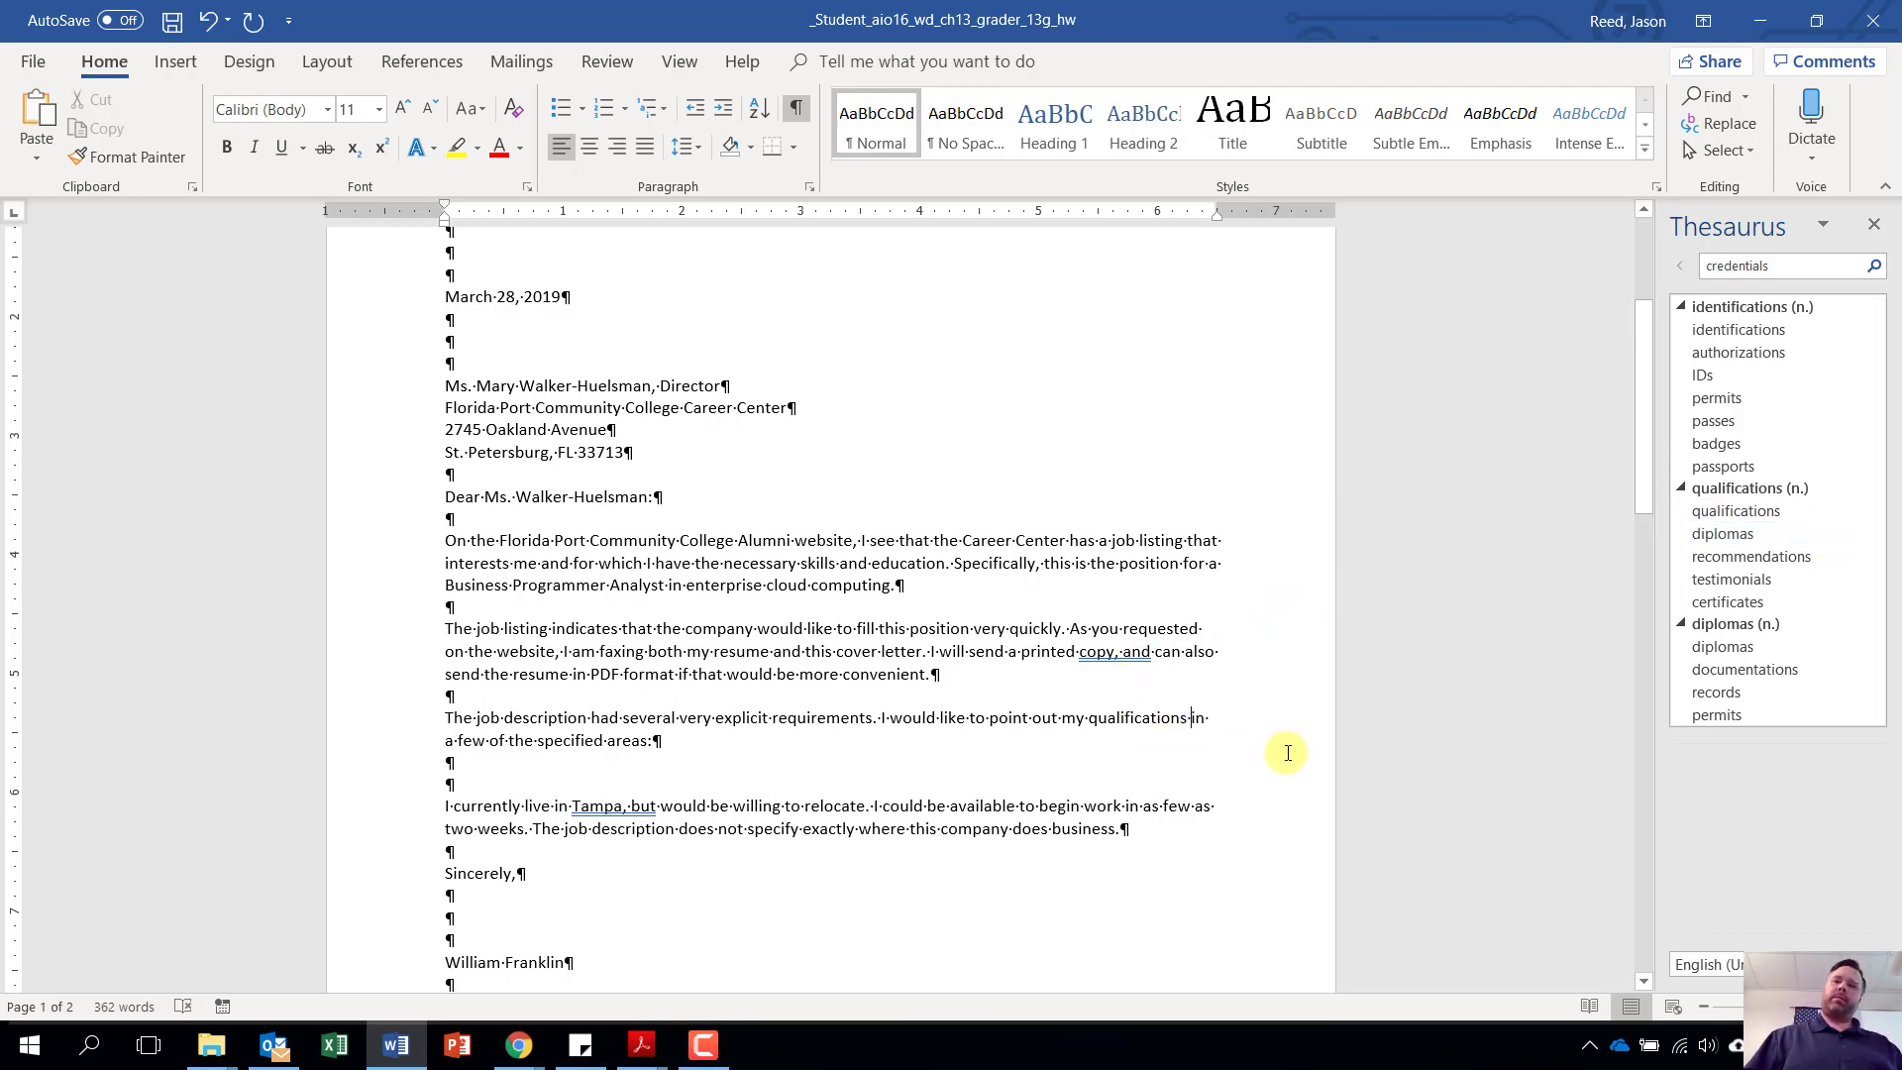
pyautogui.click(1876, 229)
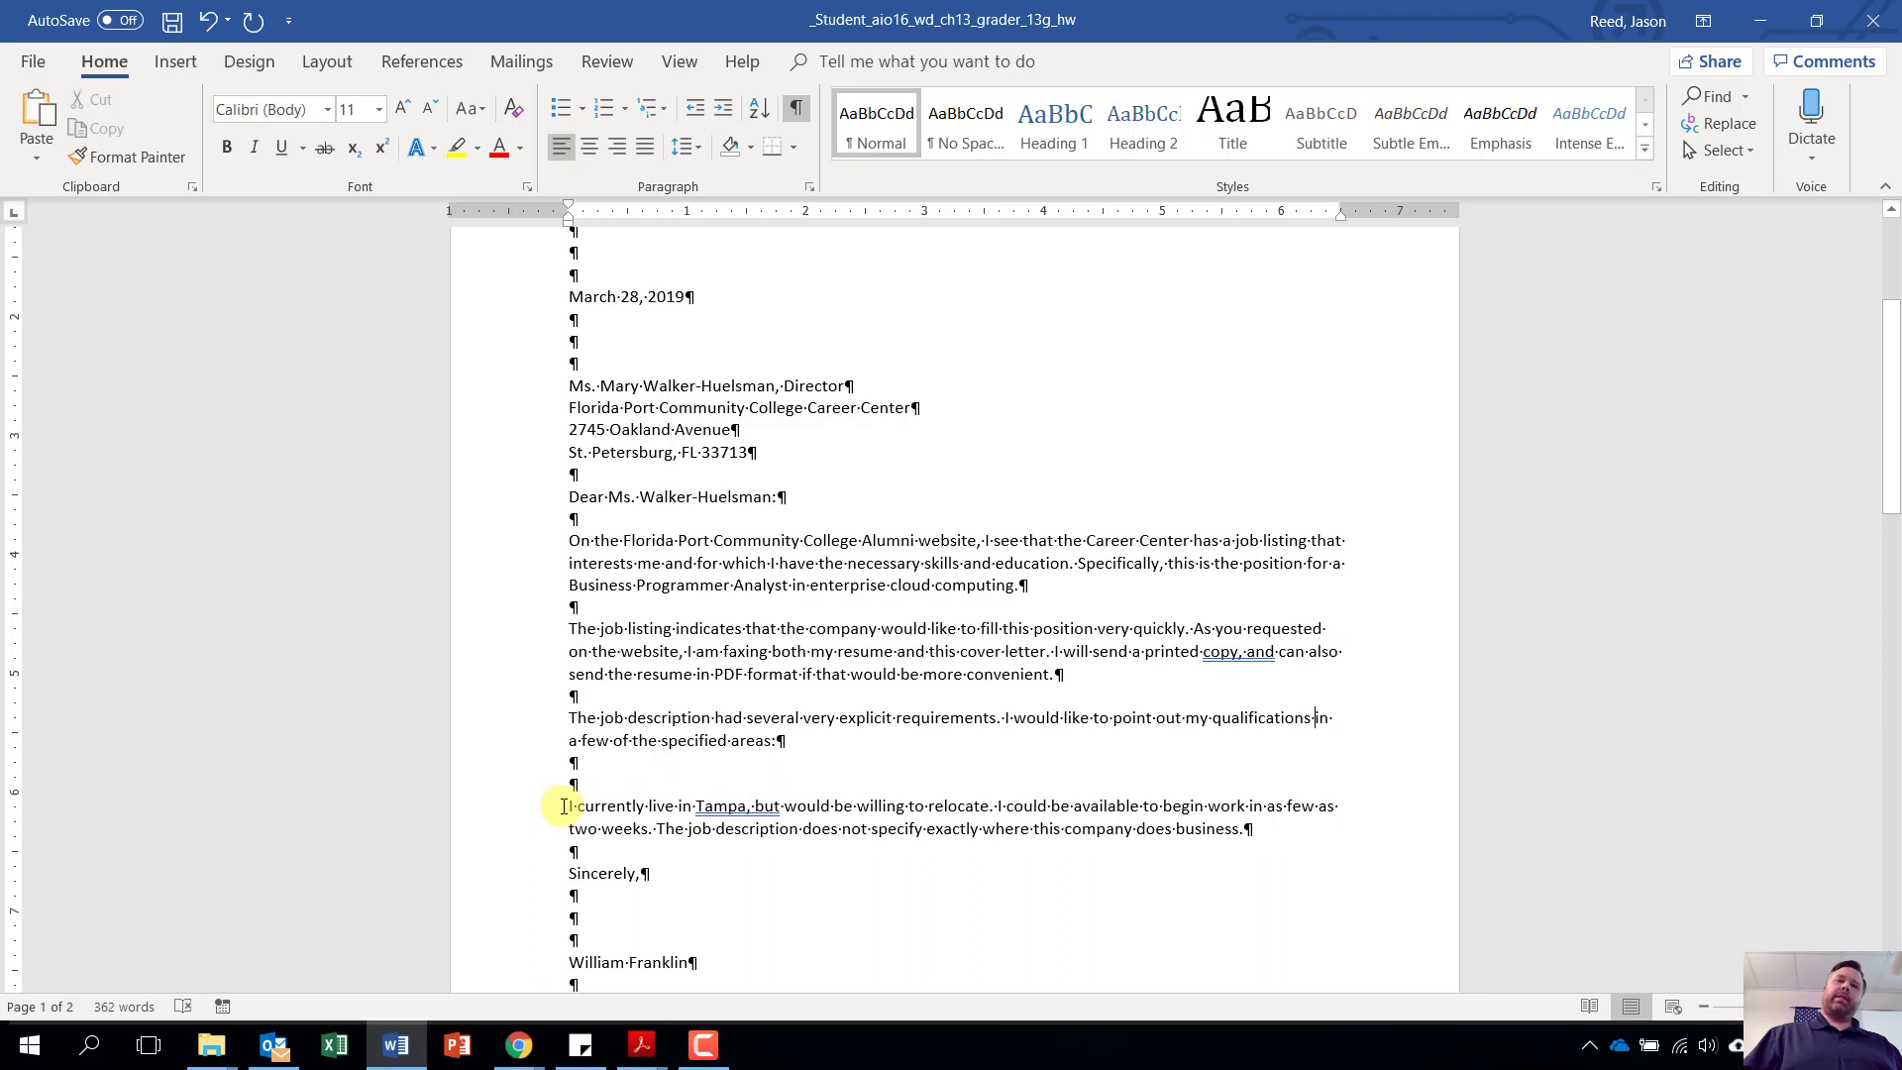
# Step: Drag the sentence 'I currently live in Tampa, but would be willing to relocate.' after '…does business.'
pyautogui.moveTo(566, 806); pyautogui.dragTo(986, 805)
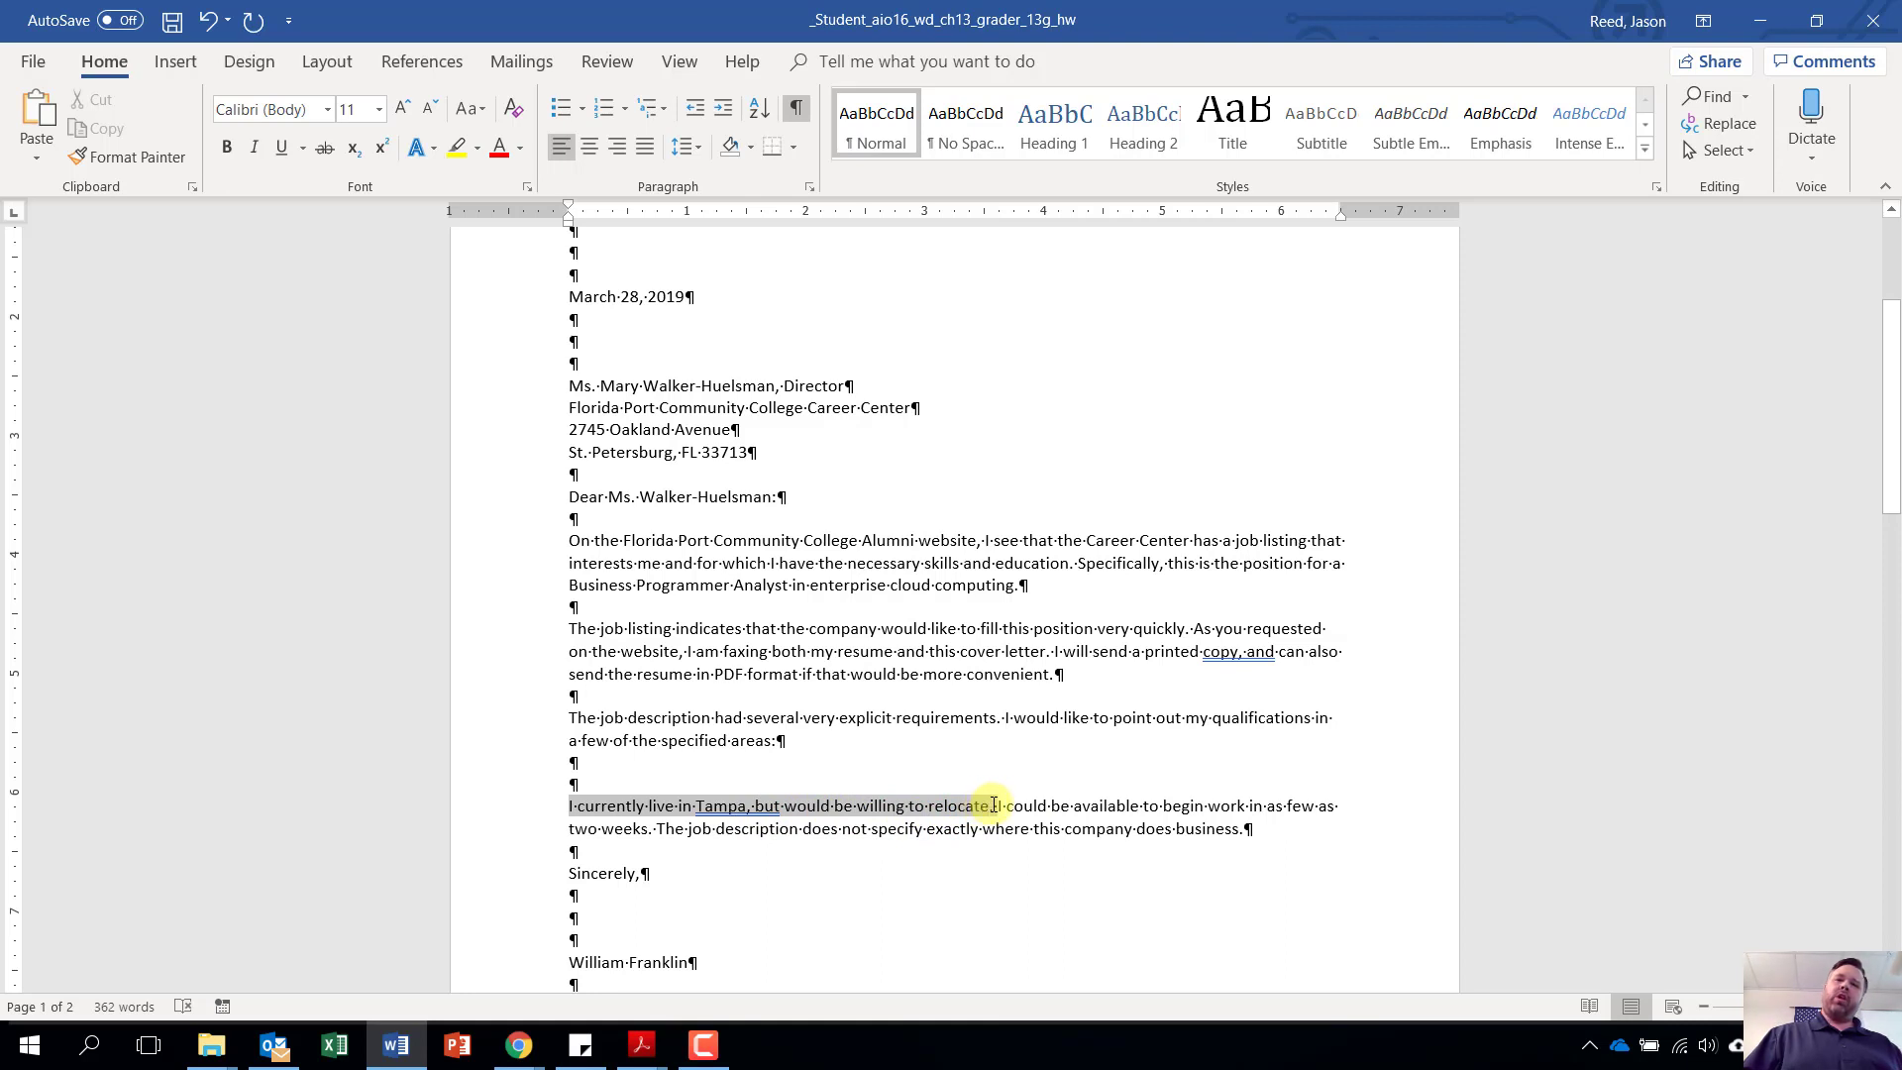
pyautogui.moveTo(993, 805); pyautogui.dragTo(994, 806)
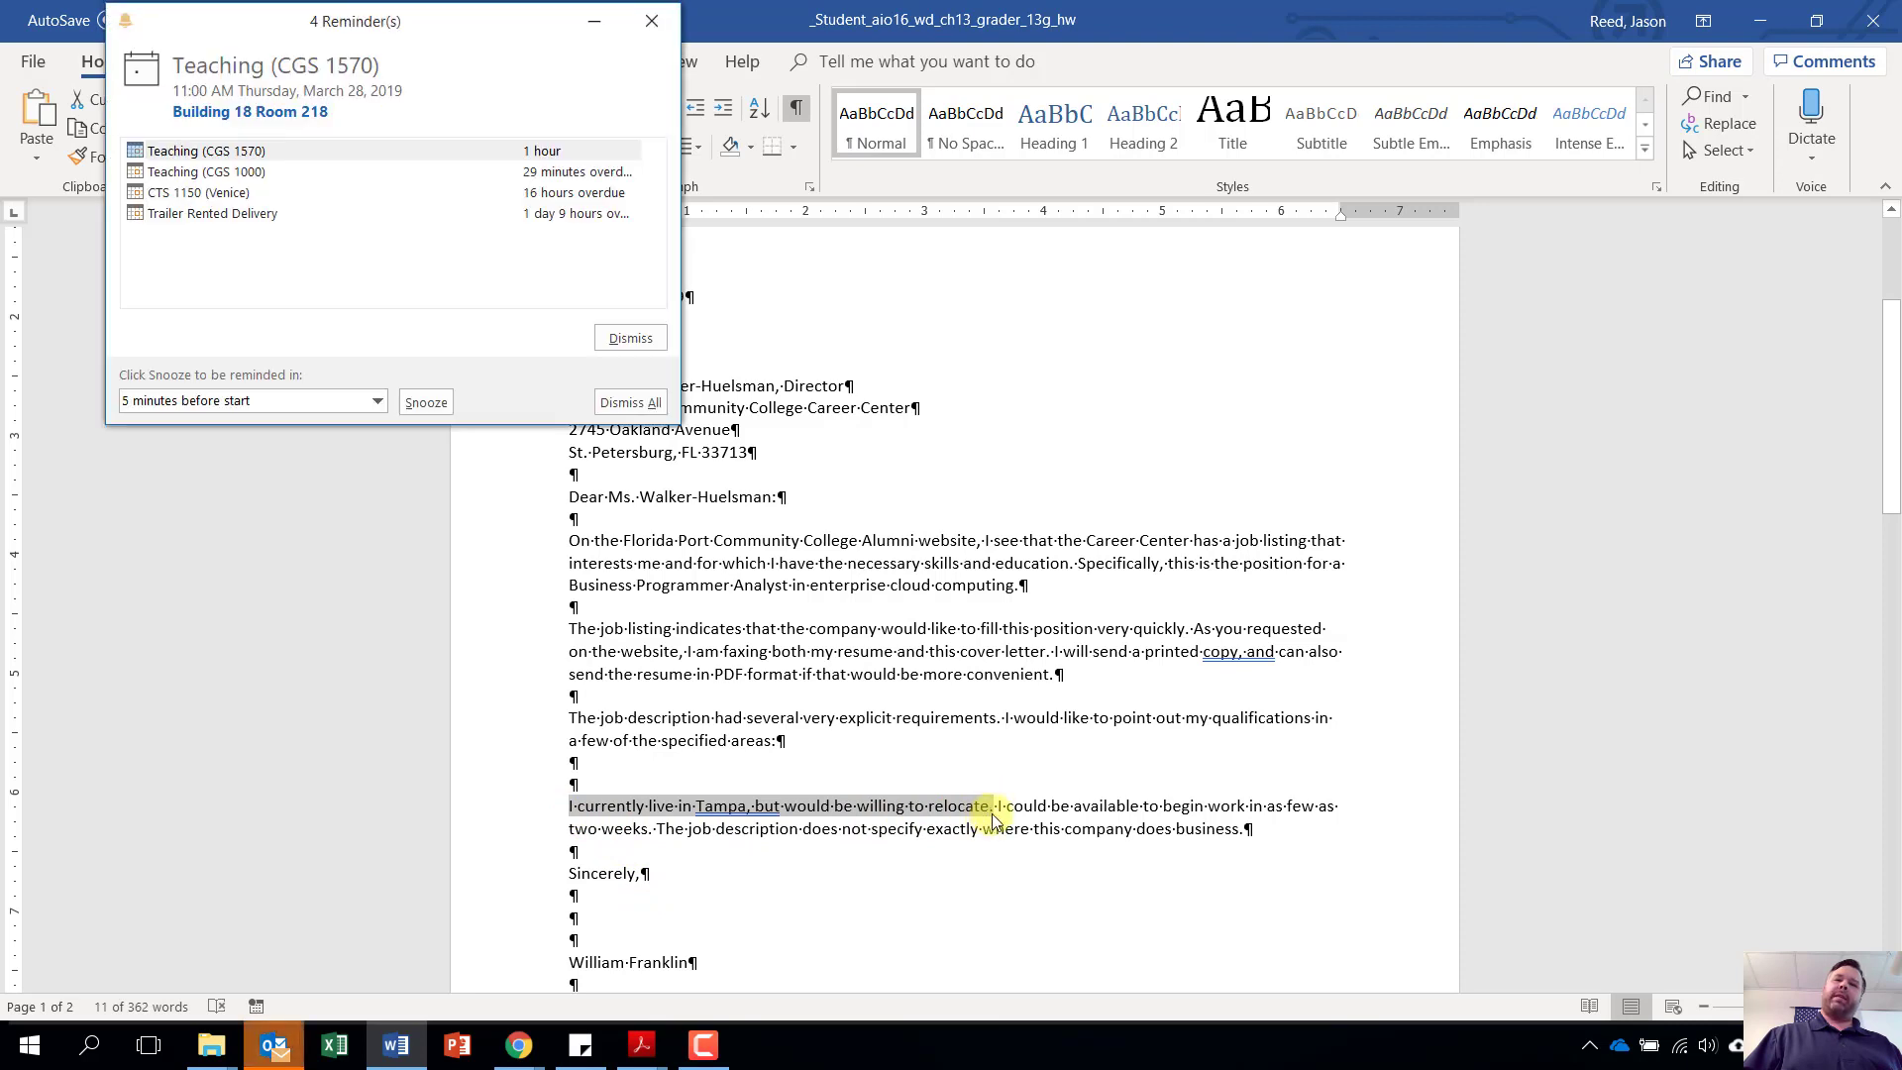
pyautogui.click(652, 21)
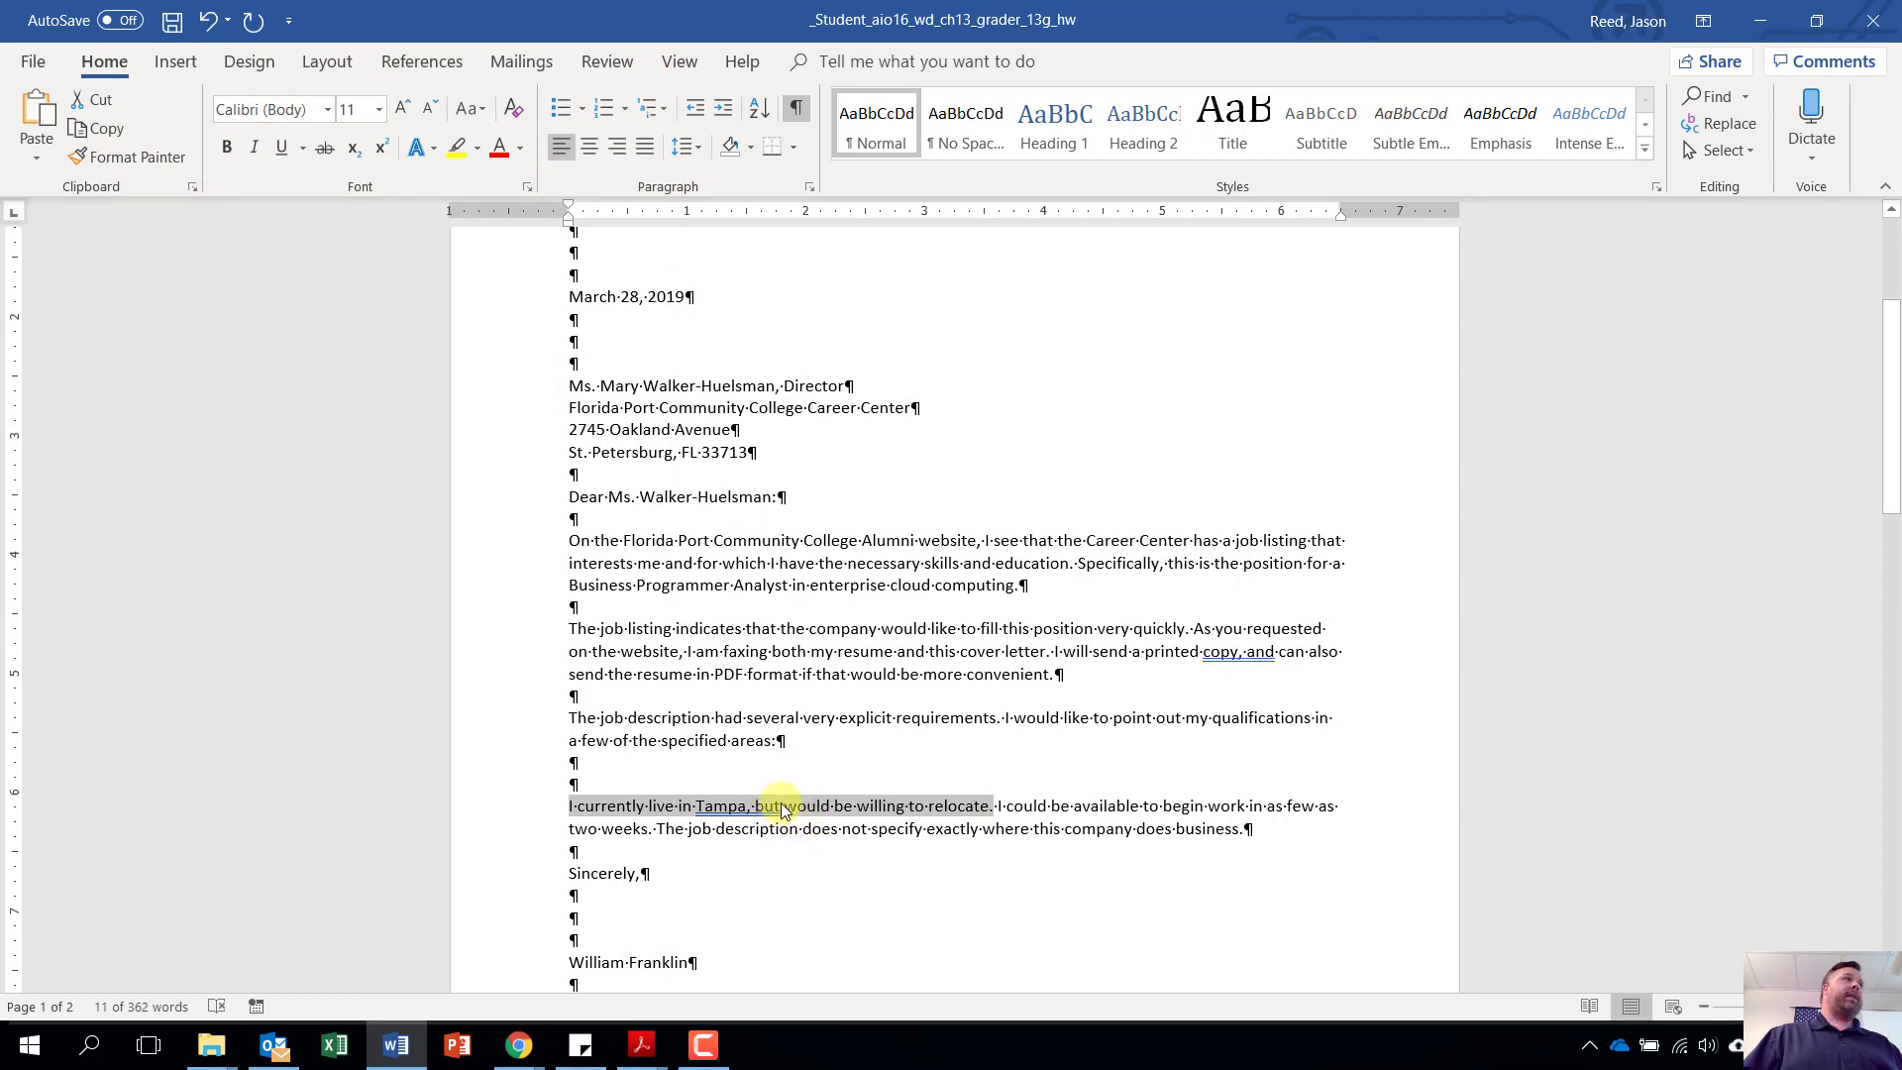
pyautogui.moveTo(781, 810); pyautogui.dragTo(1286, 840)
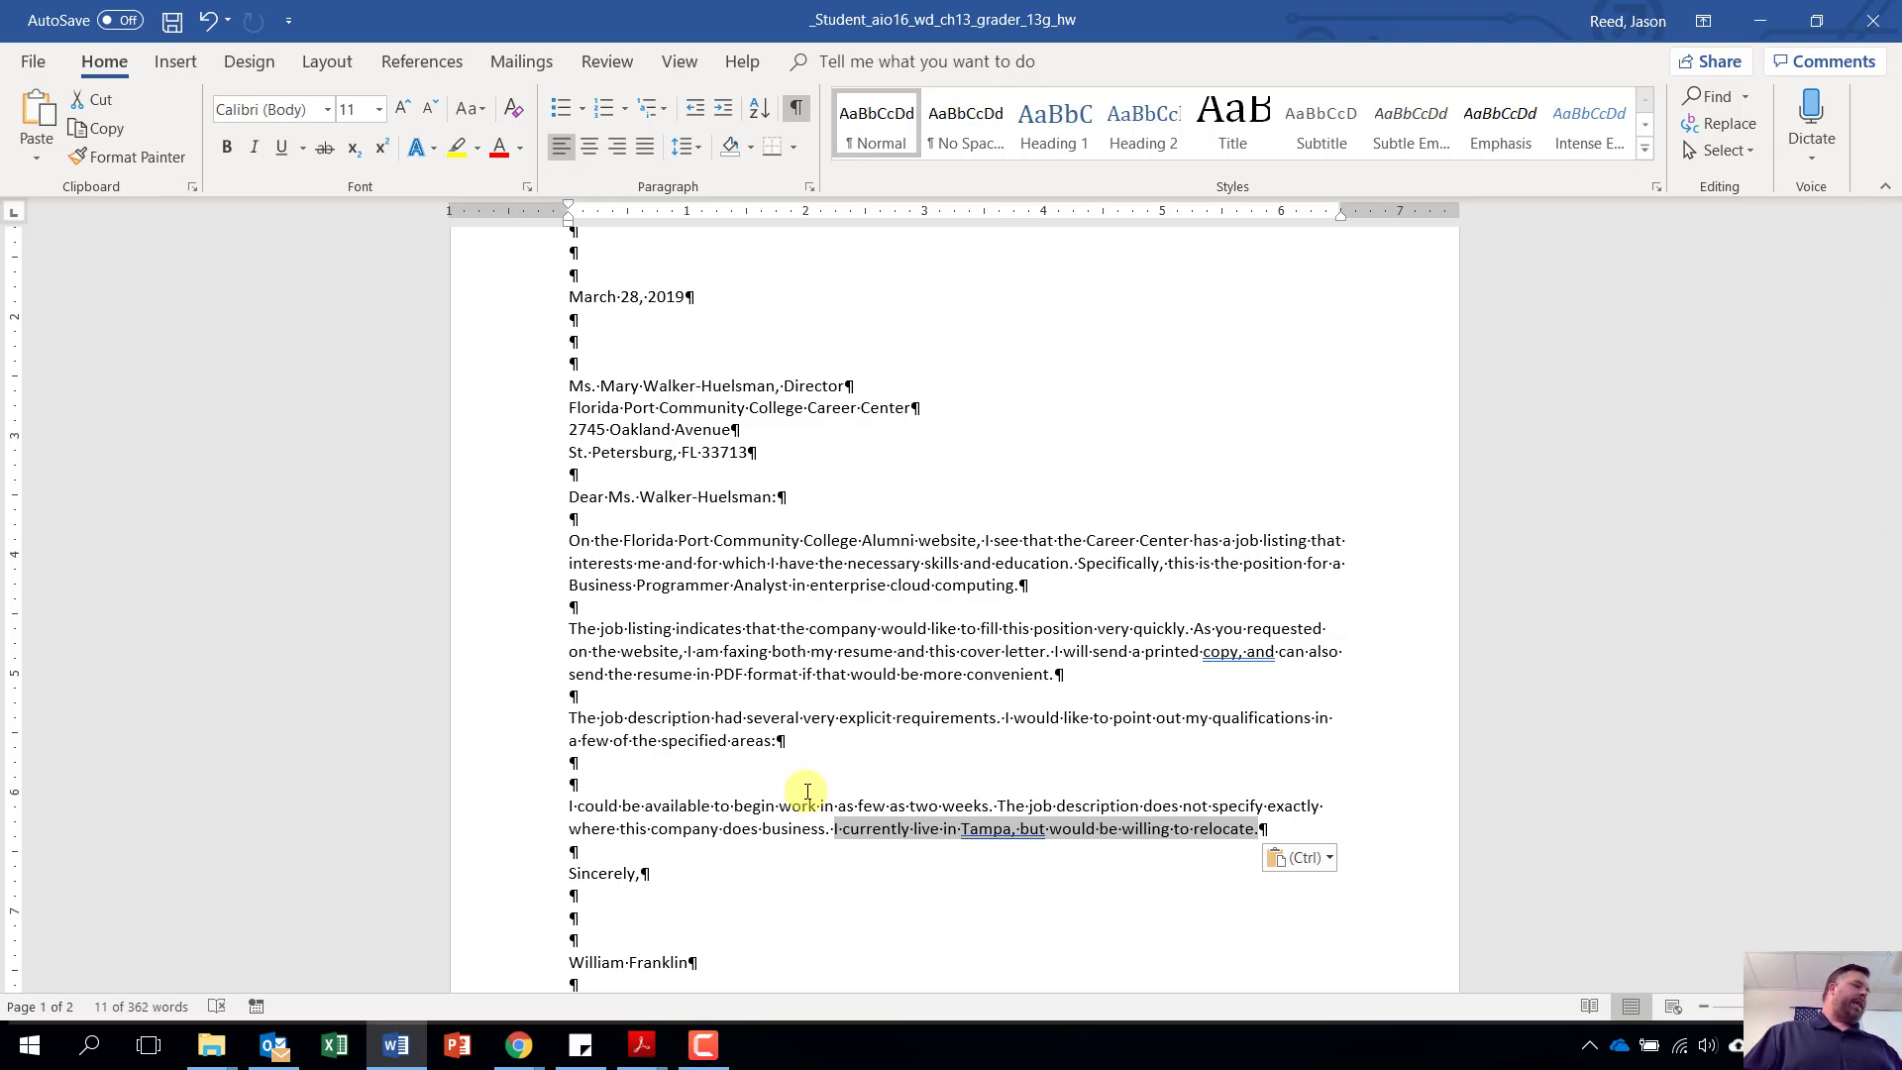
pyautogui.scroll(-1, 595, 563)
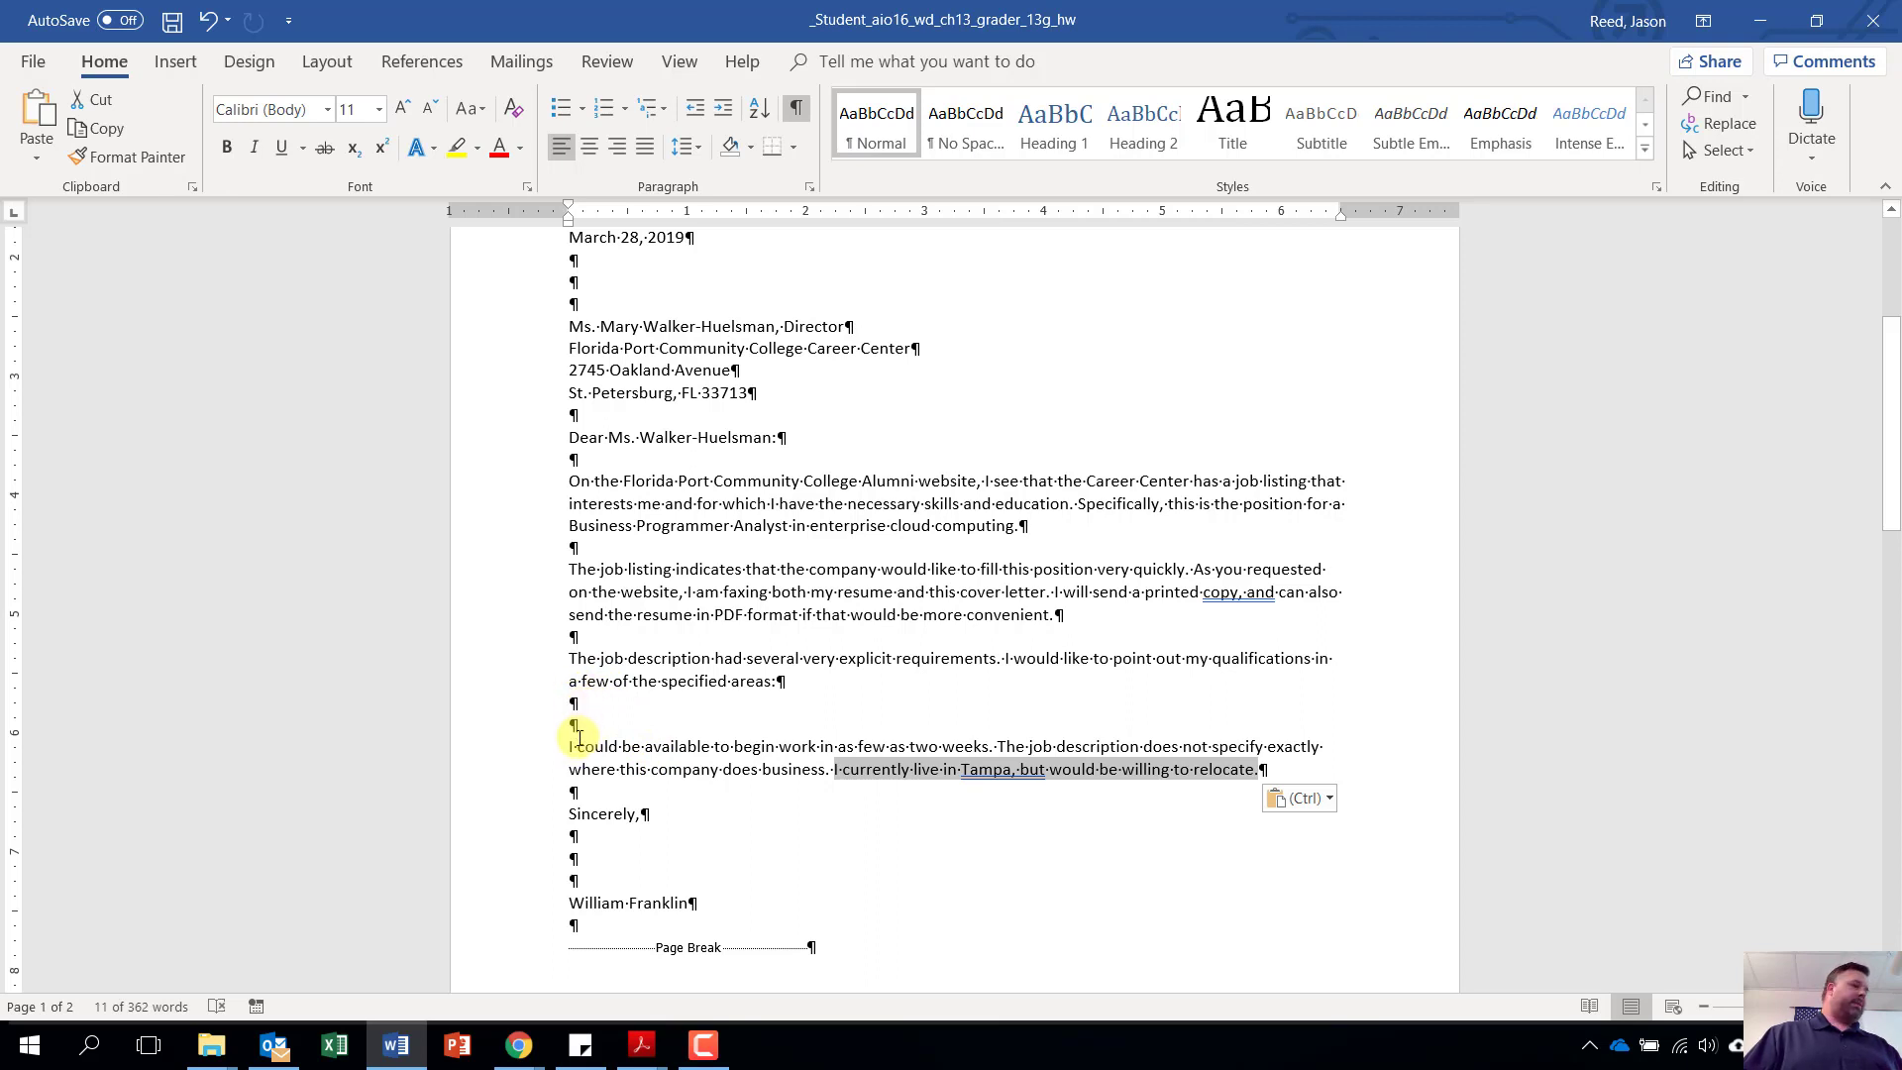
# Step: Insert a 2-column by 3-row table on the blank line below the specified-areas paragraph
pyautogui.click(577, 730)
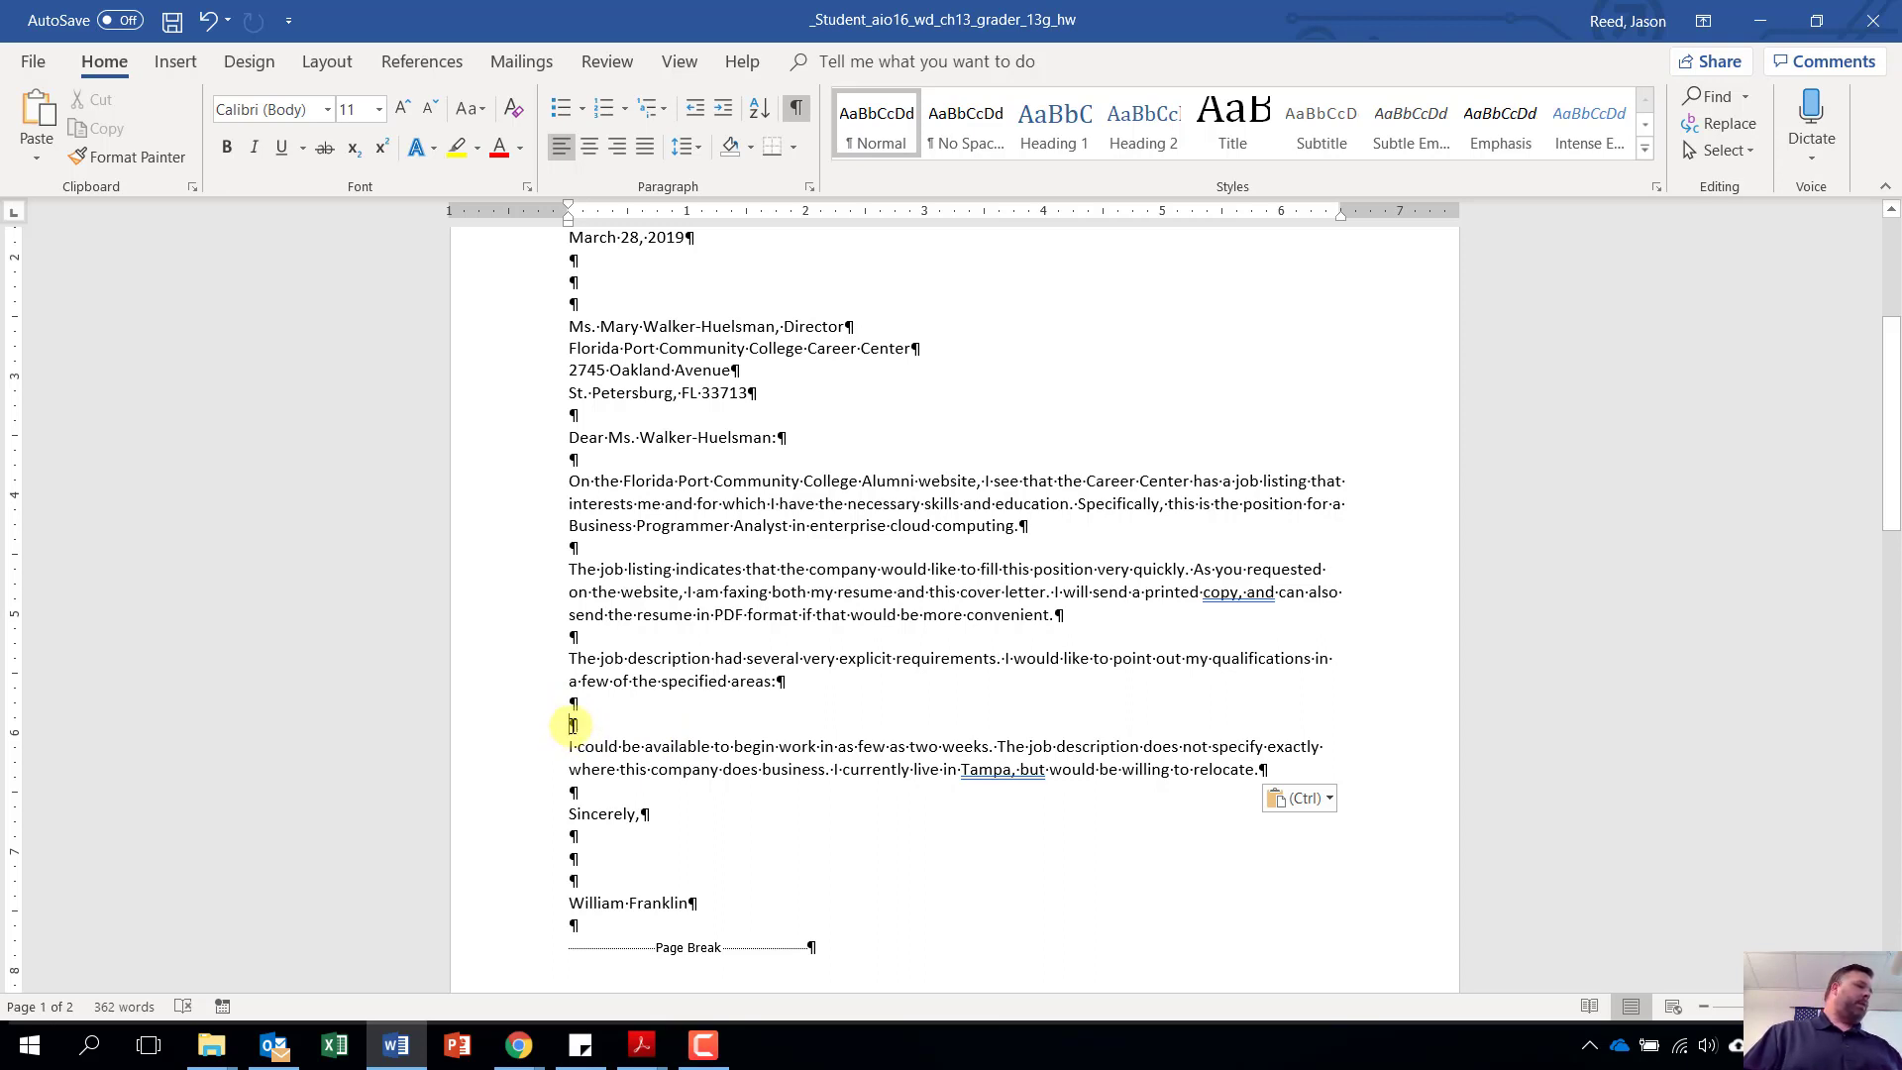
pyautogui.click(174, 68)
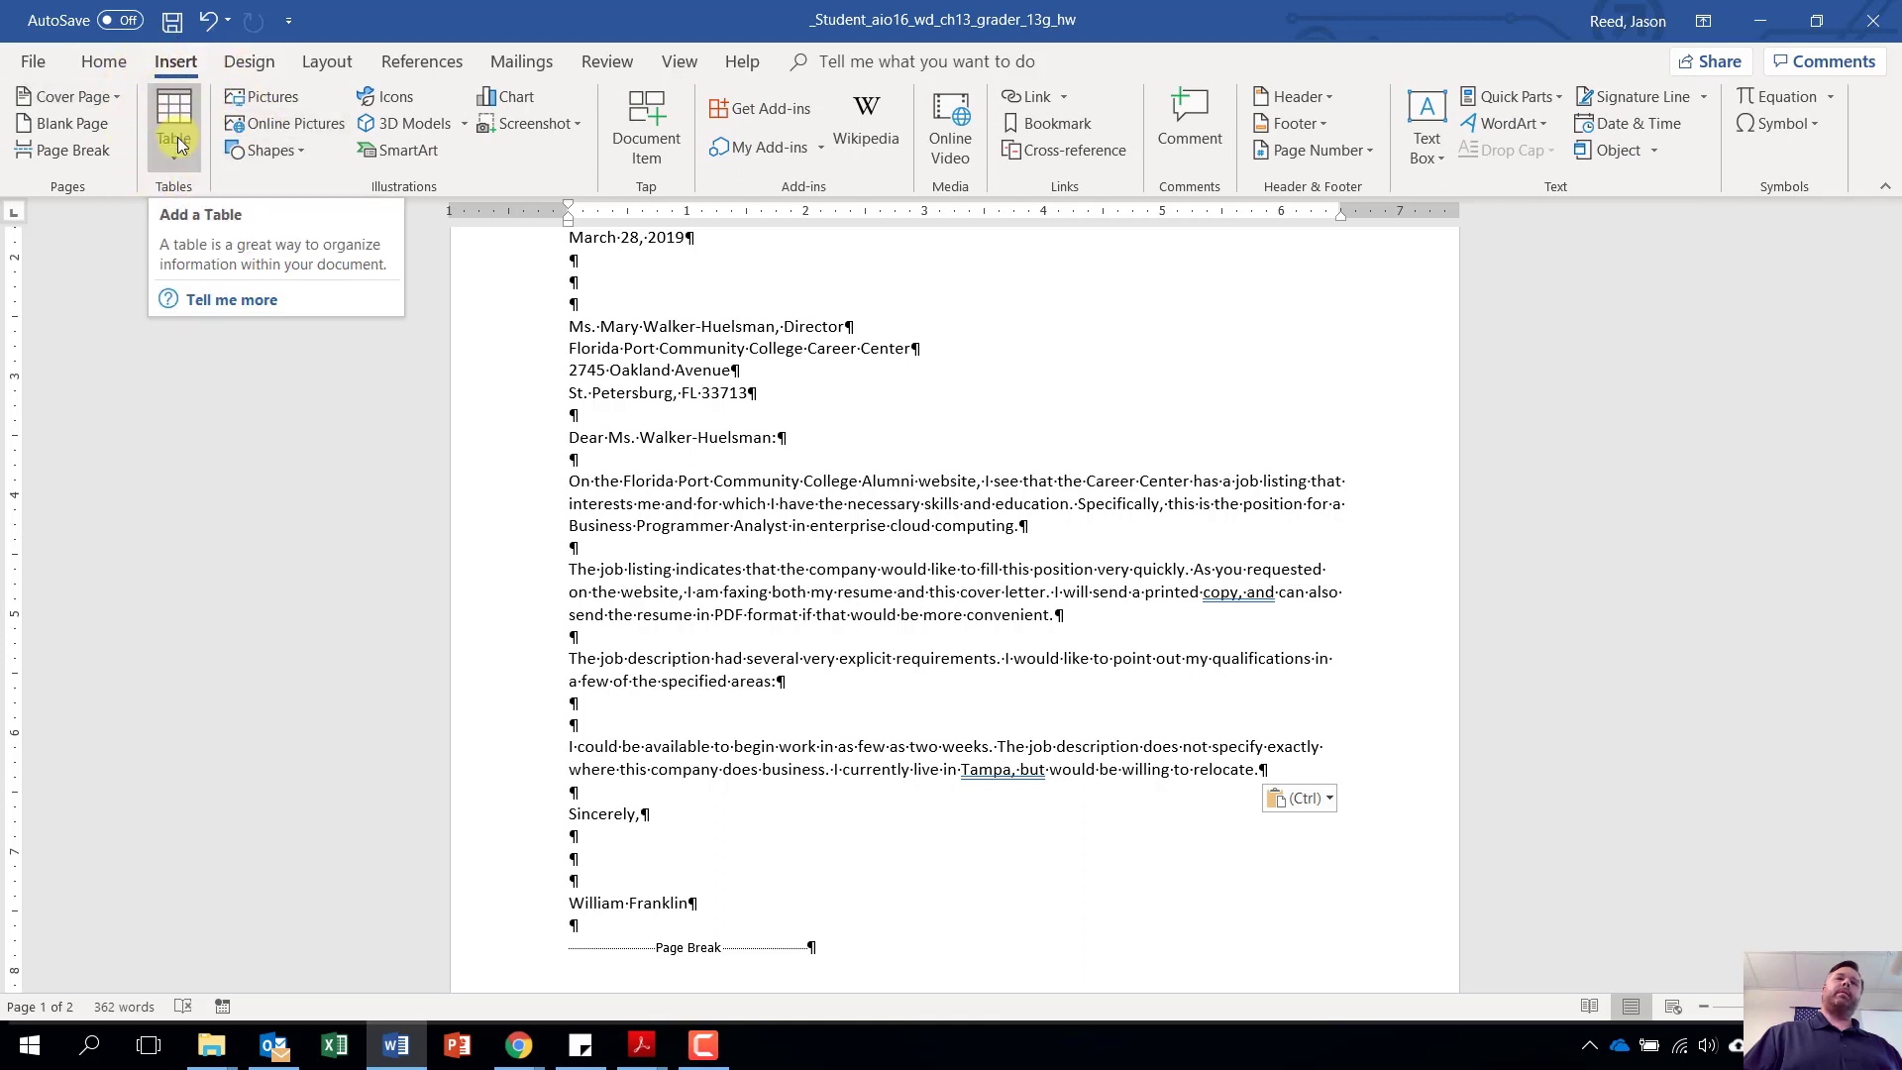
pyautogui.click(176, 157)
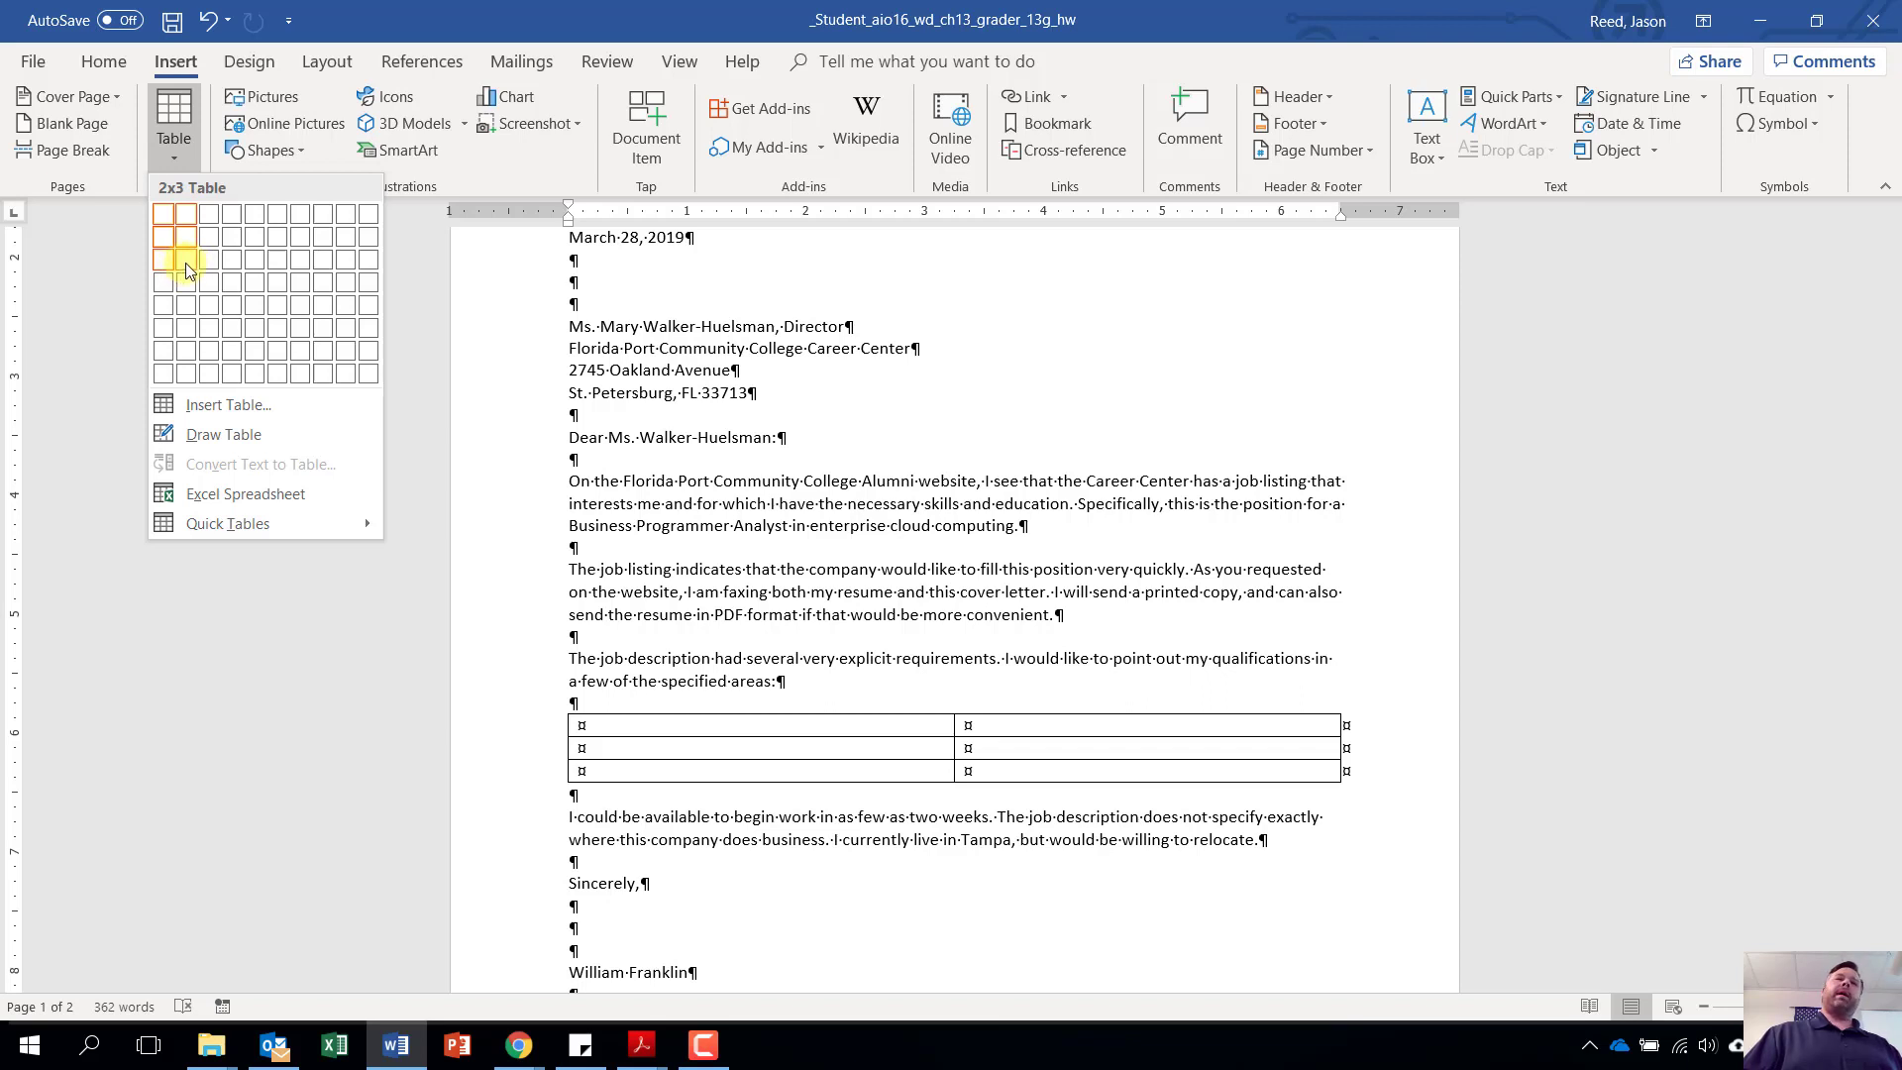
pyautogui.click(187, 263)
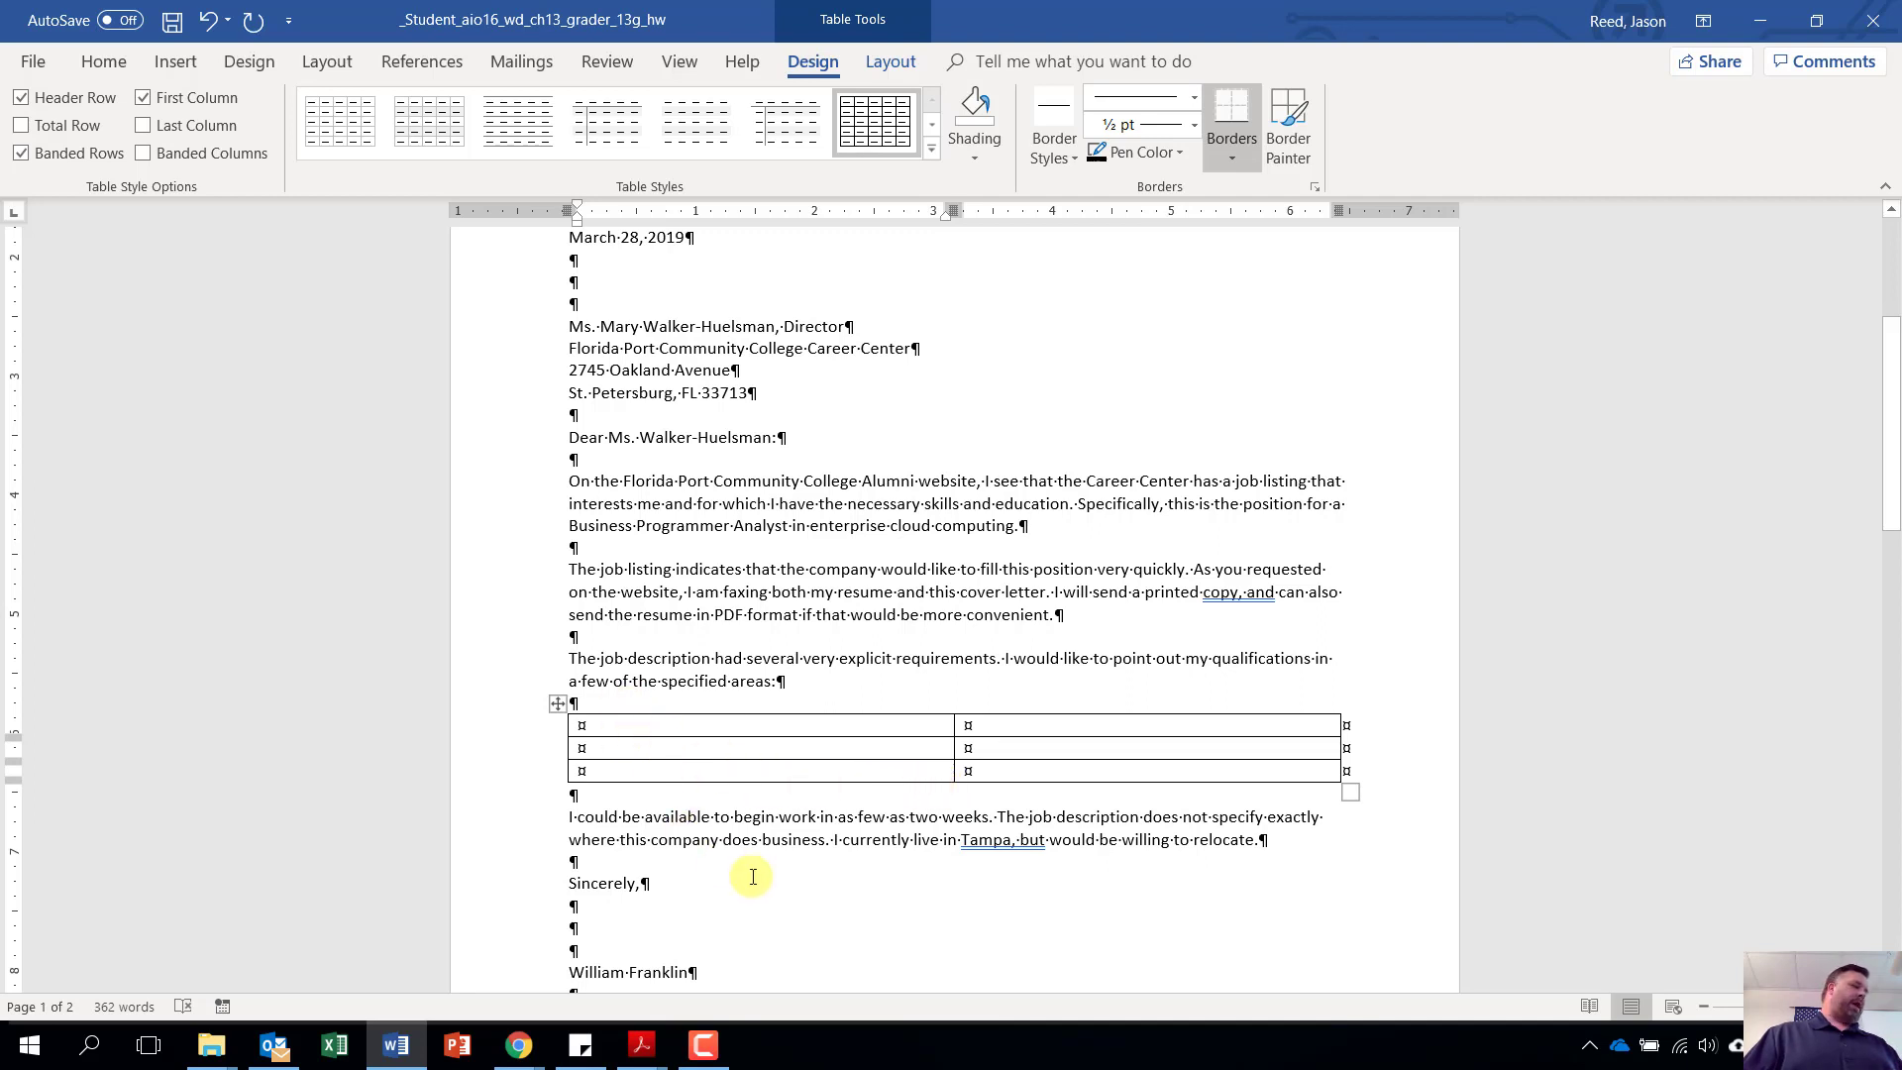
# Step: Enter Education, Experience and Required Certification as the table's first-column labels
pyautogui.write('Education')
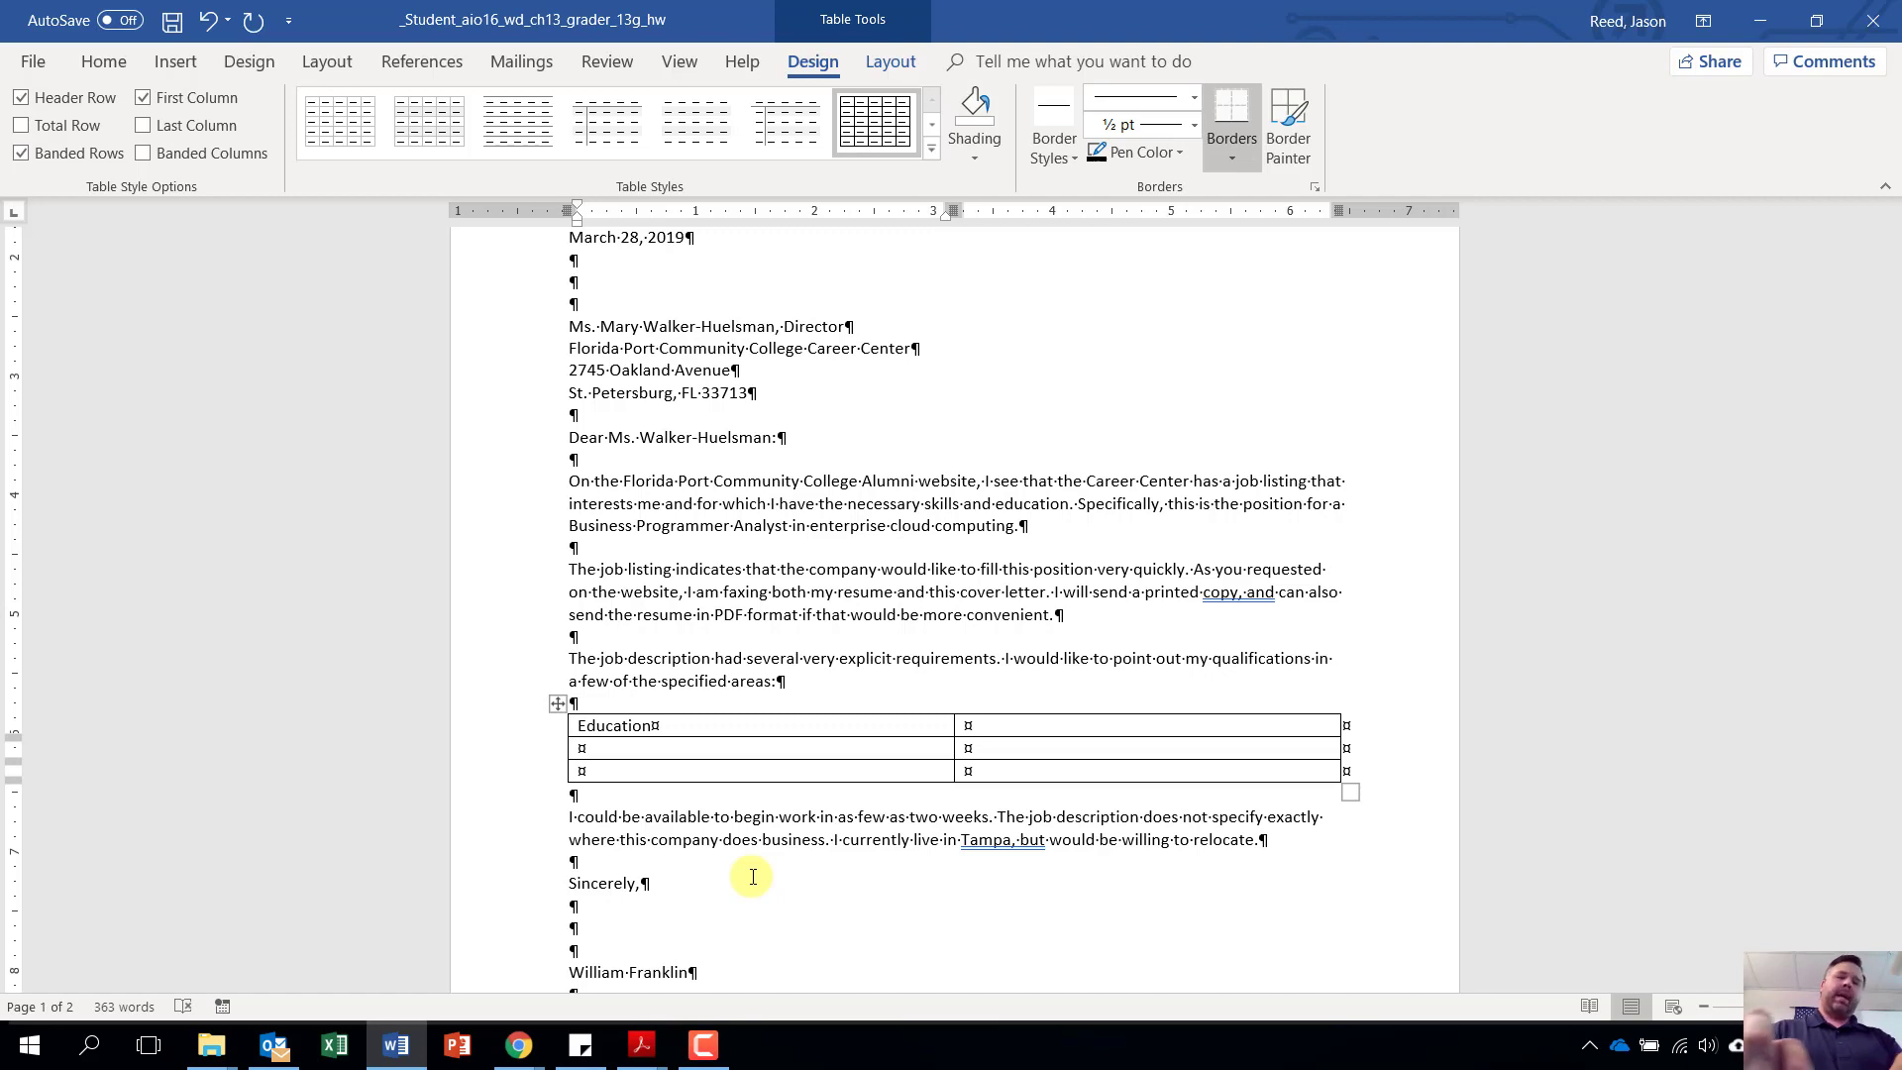
pyautogui.write('Experience')
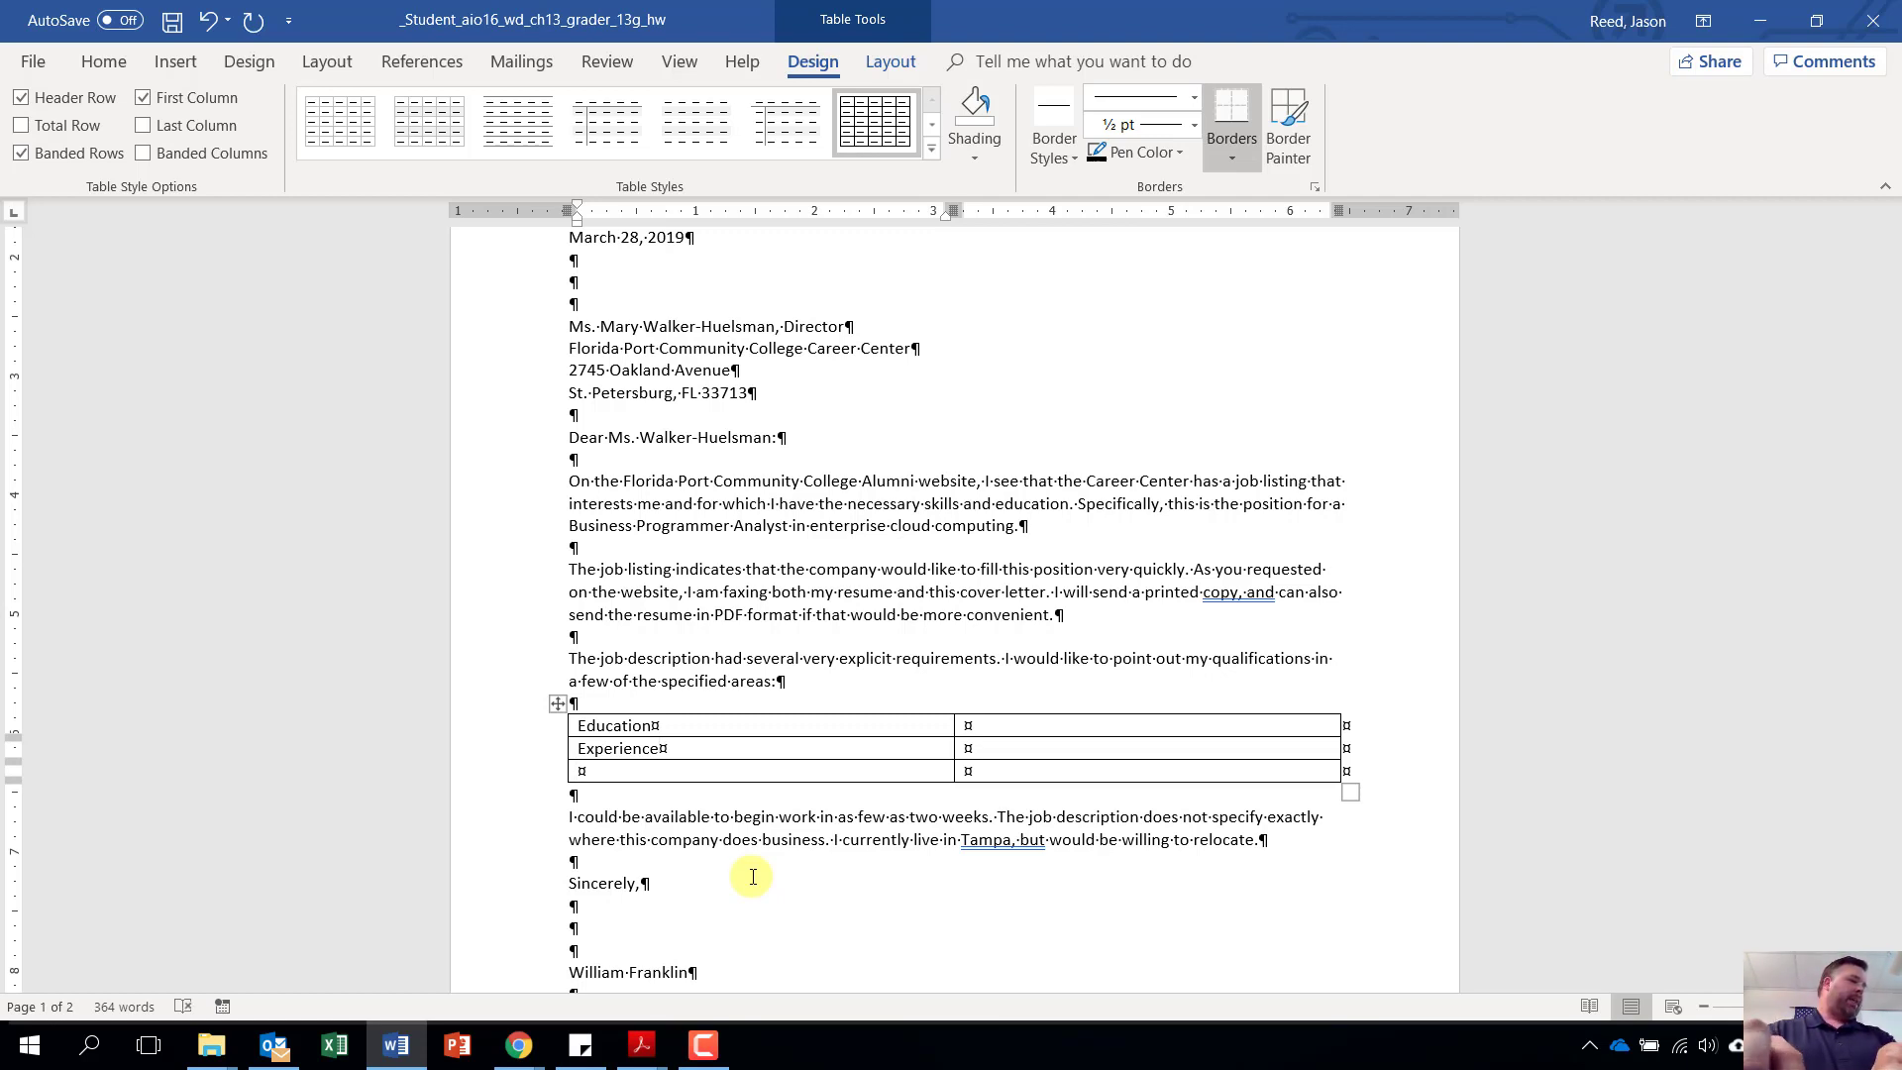
pyautogui.write('Re')
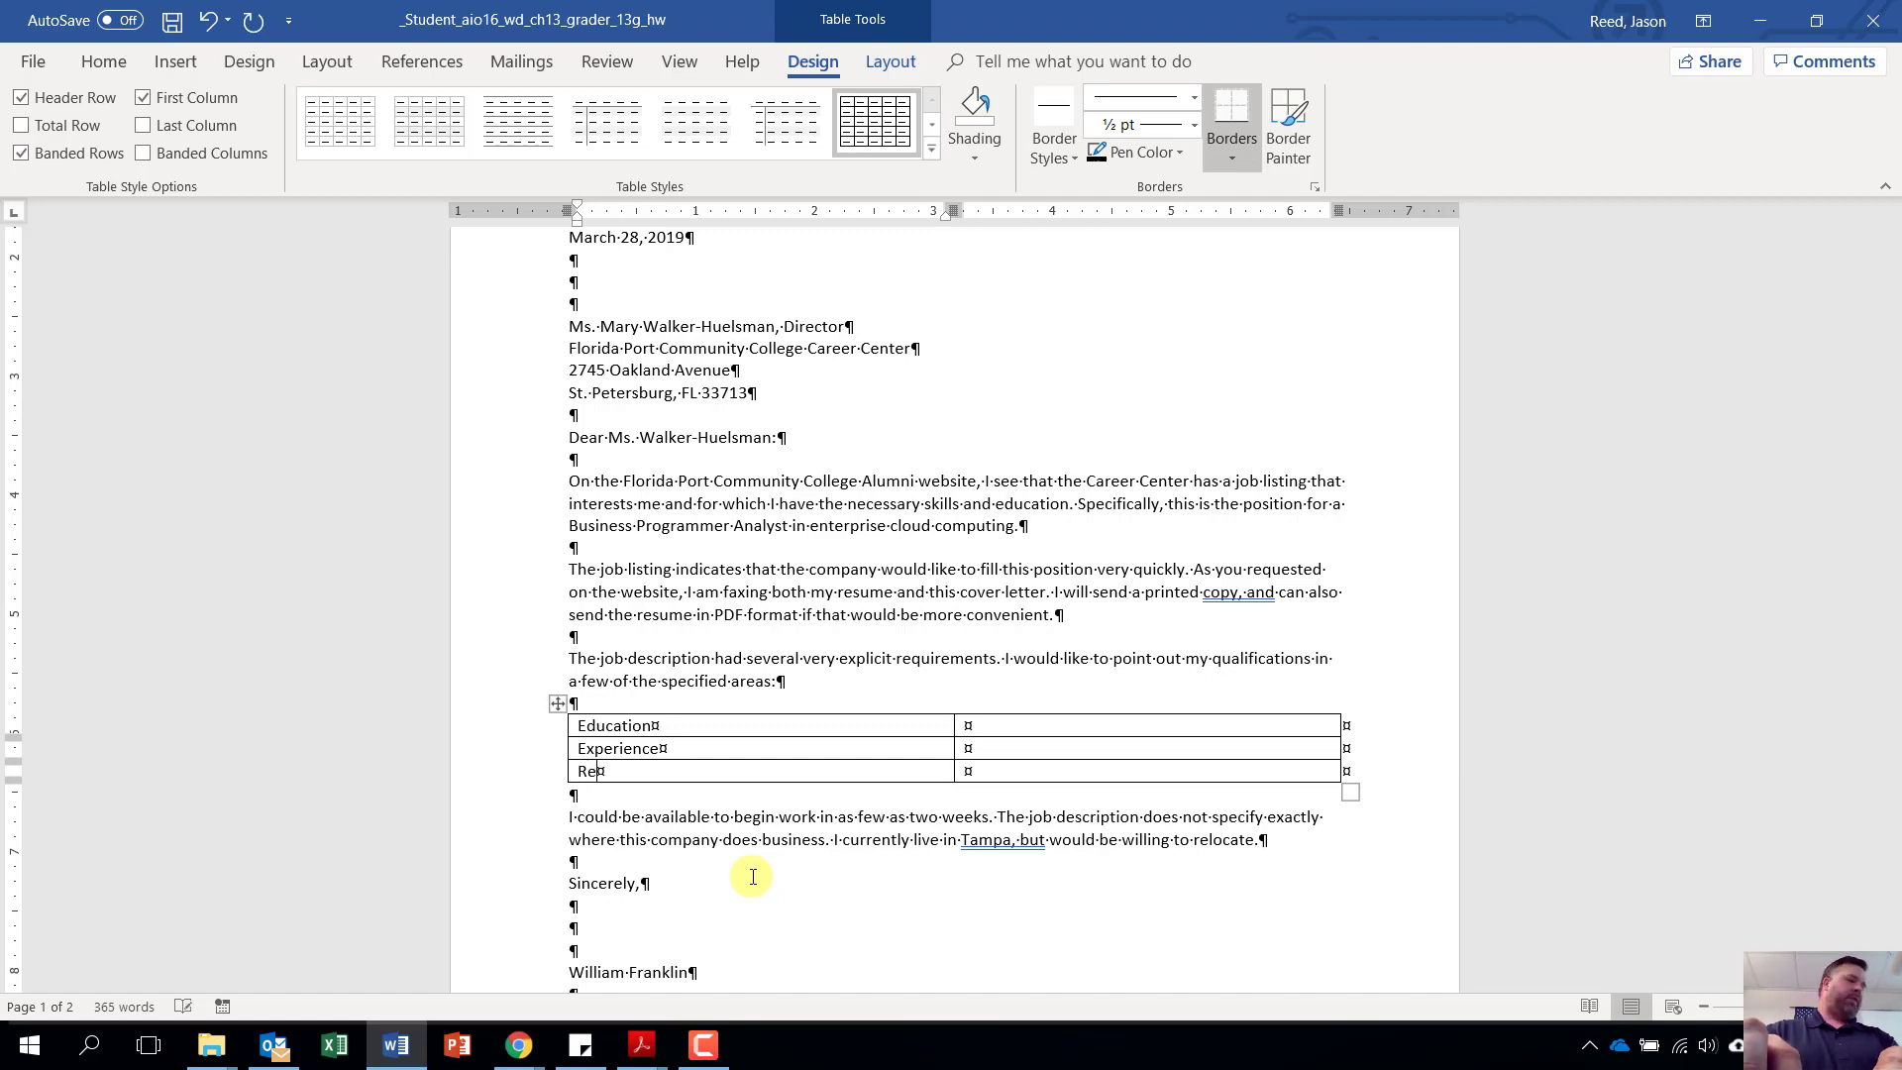
pyautogui.write('quired Cer')
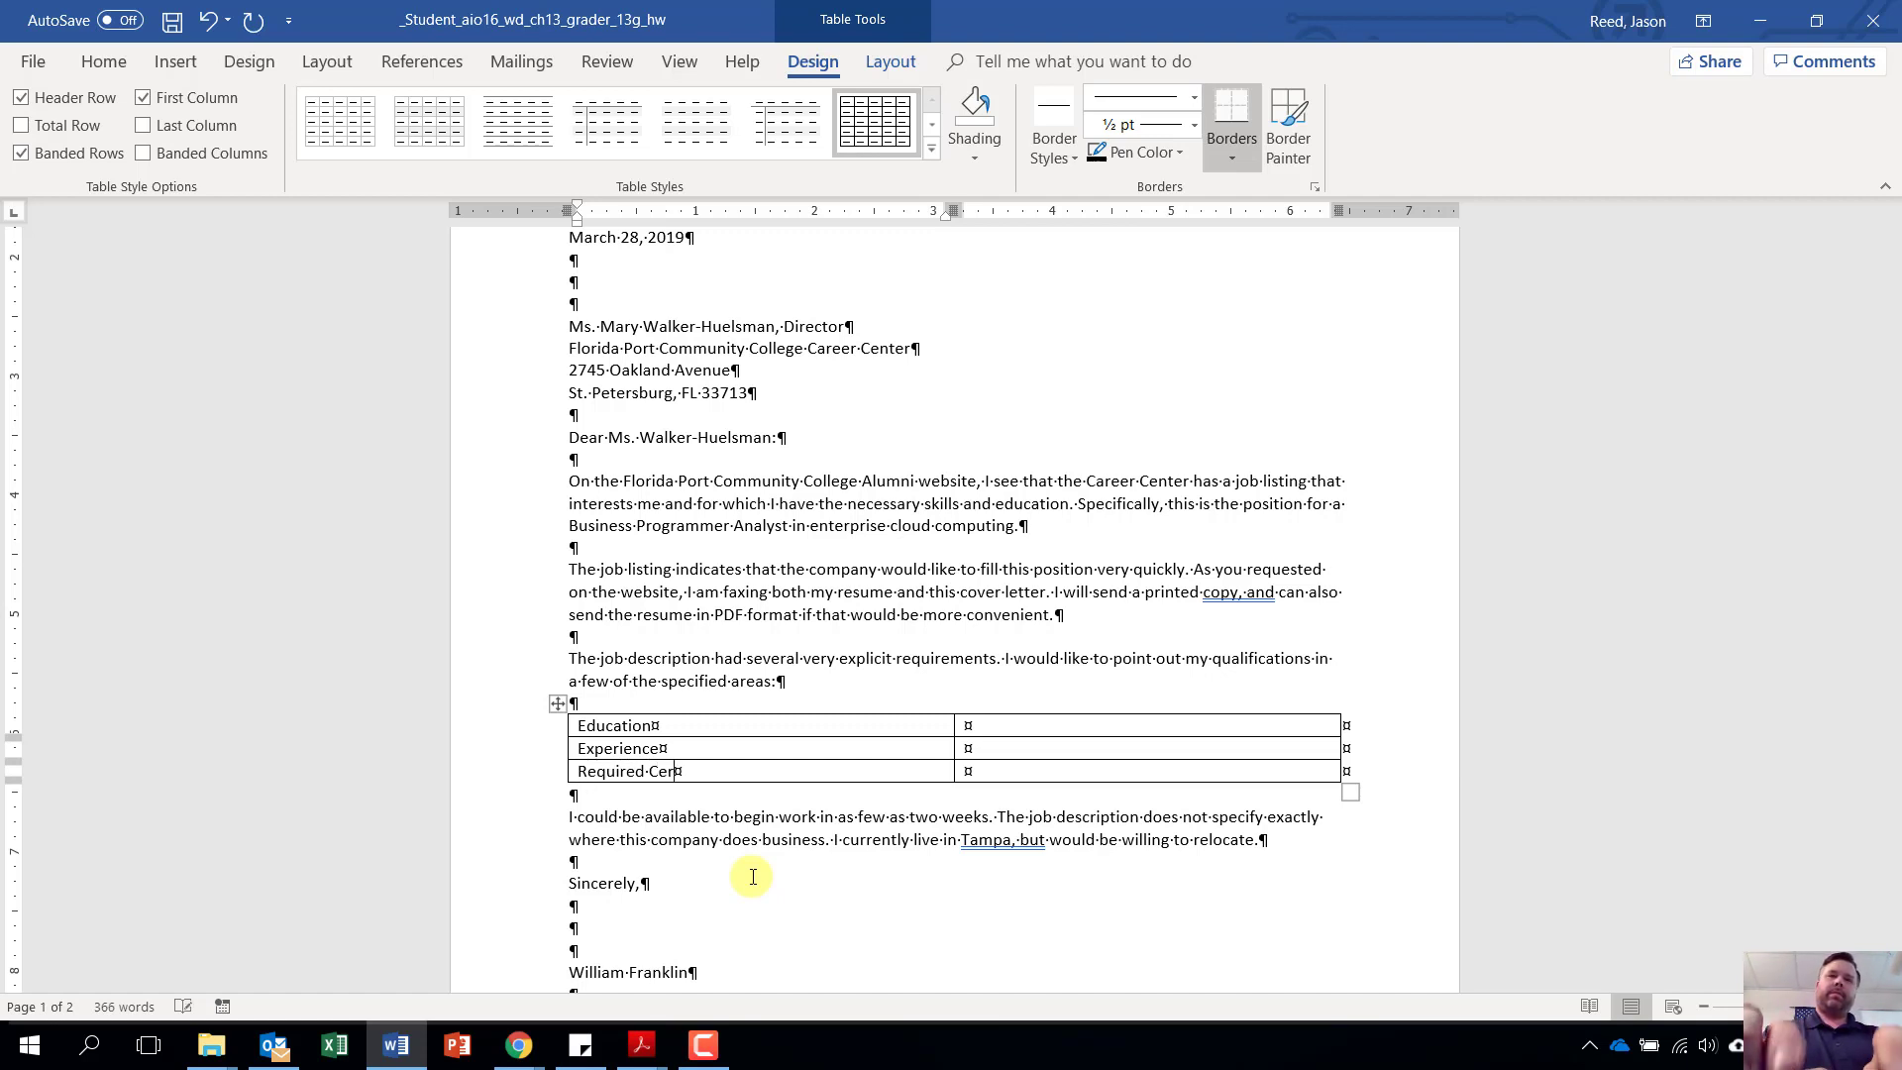
pyautogui.write('tification')
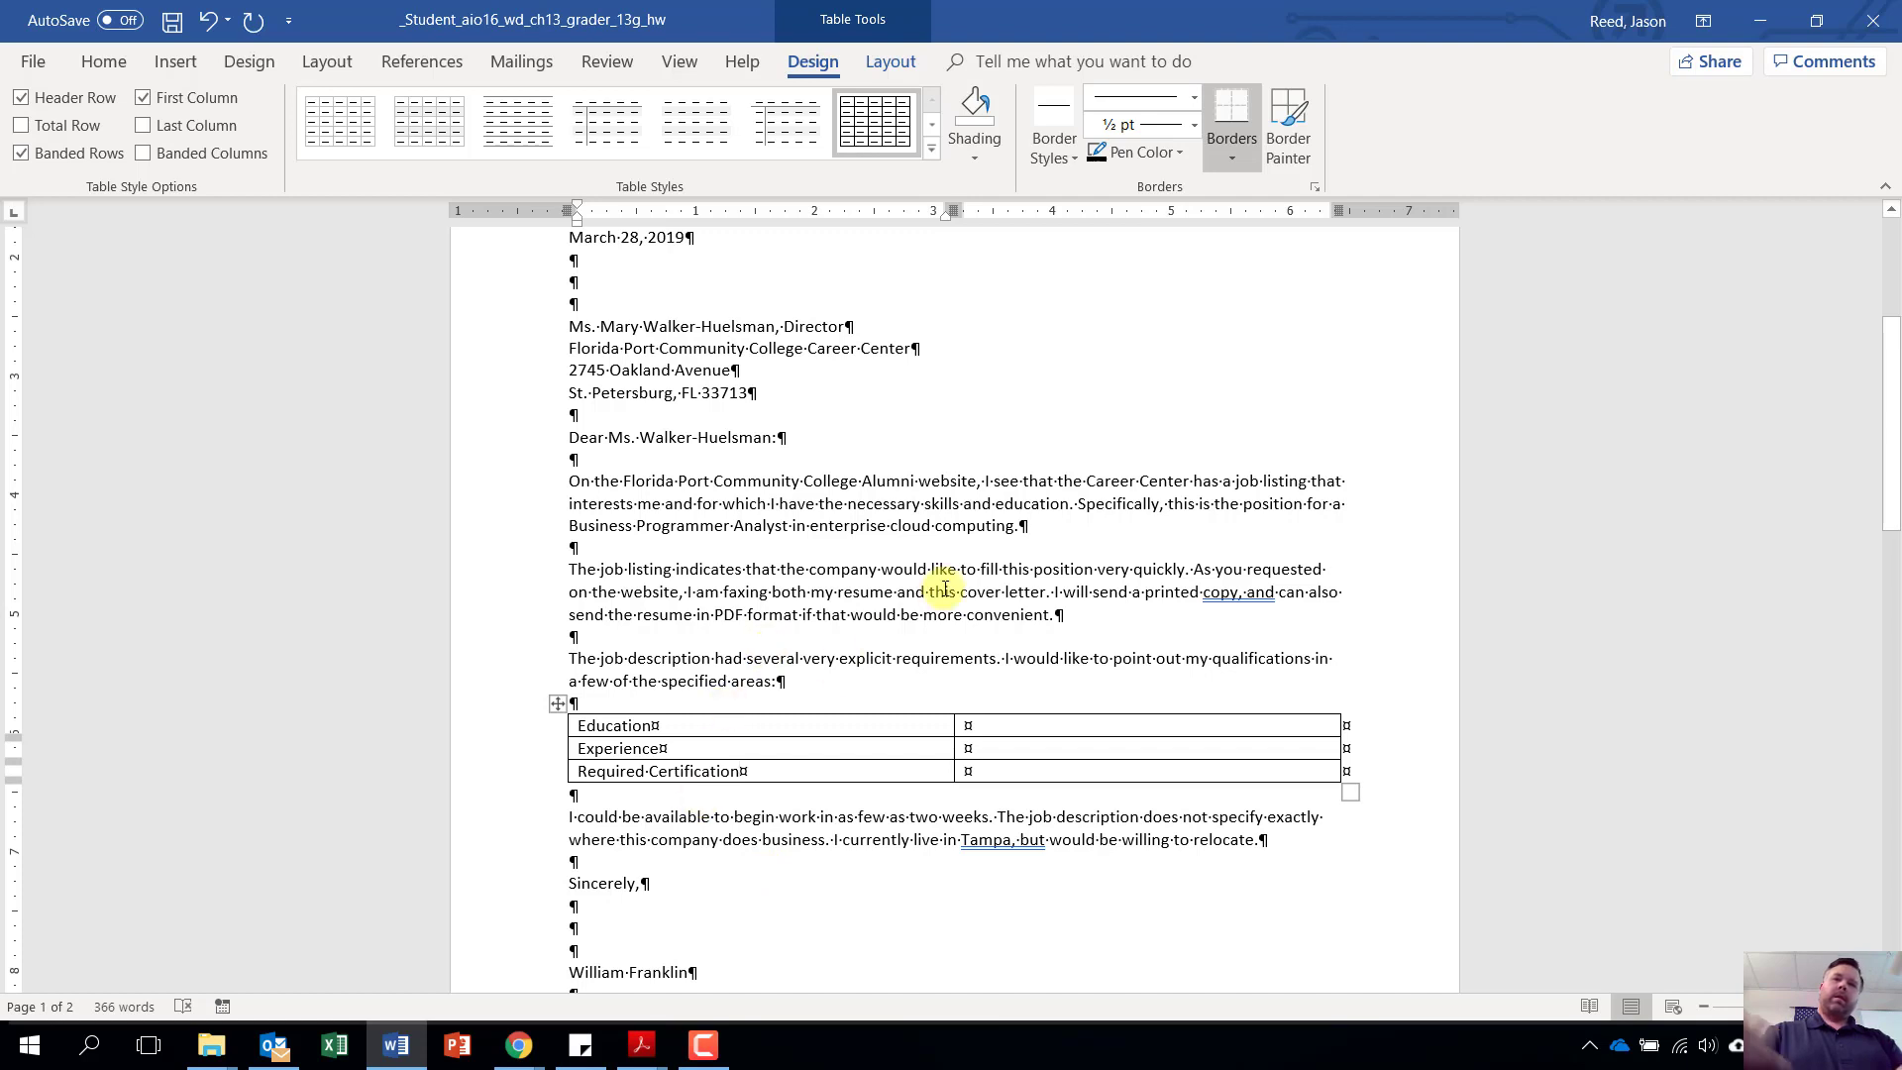
pyautogui.click(1078, 765)
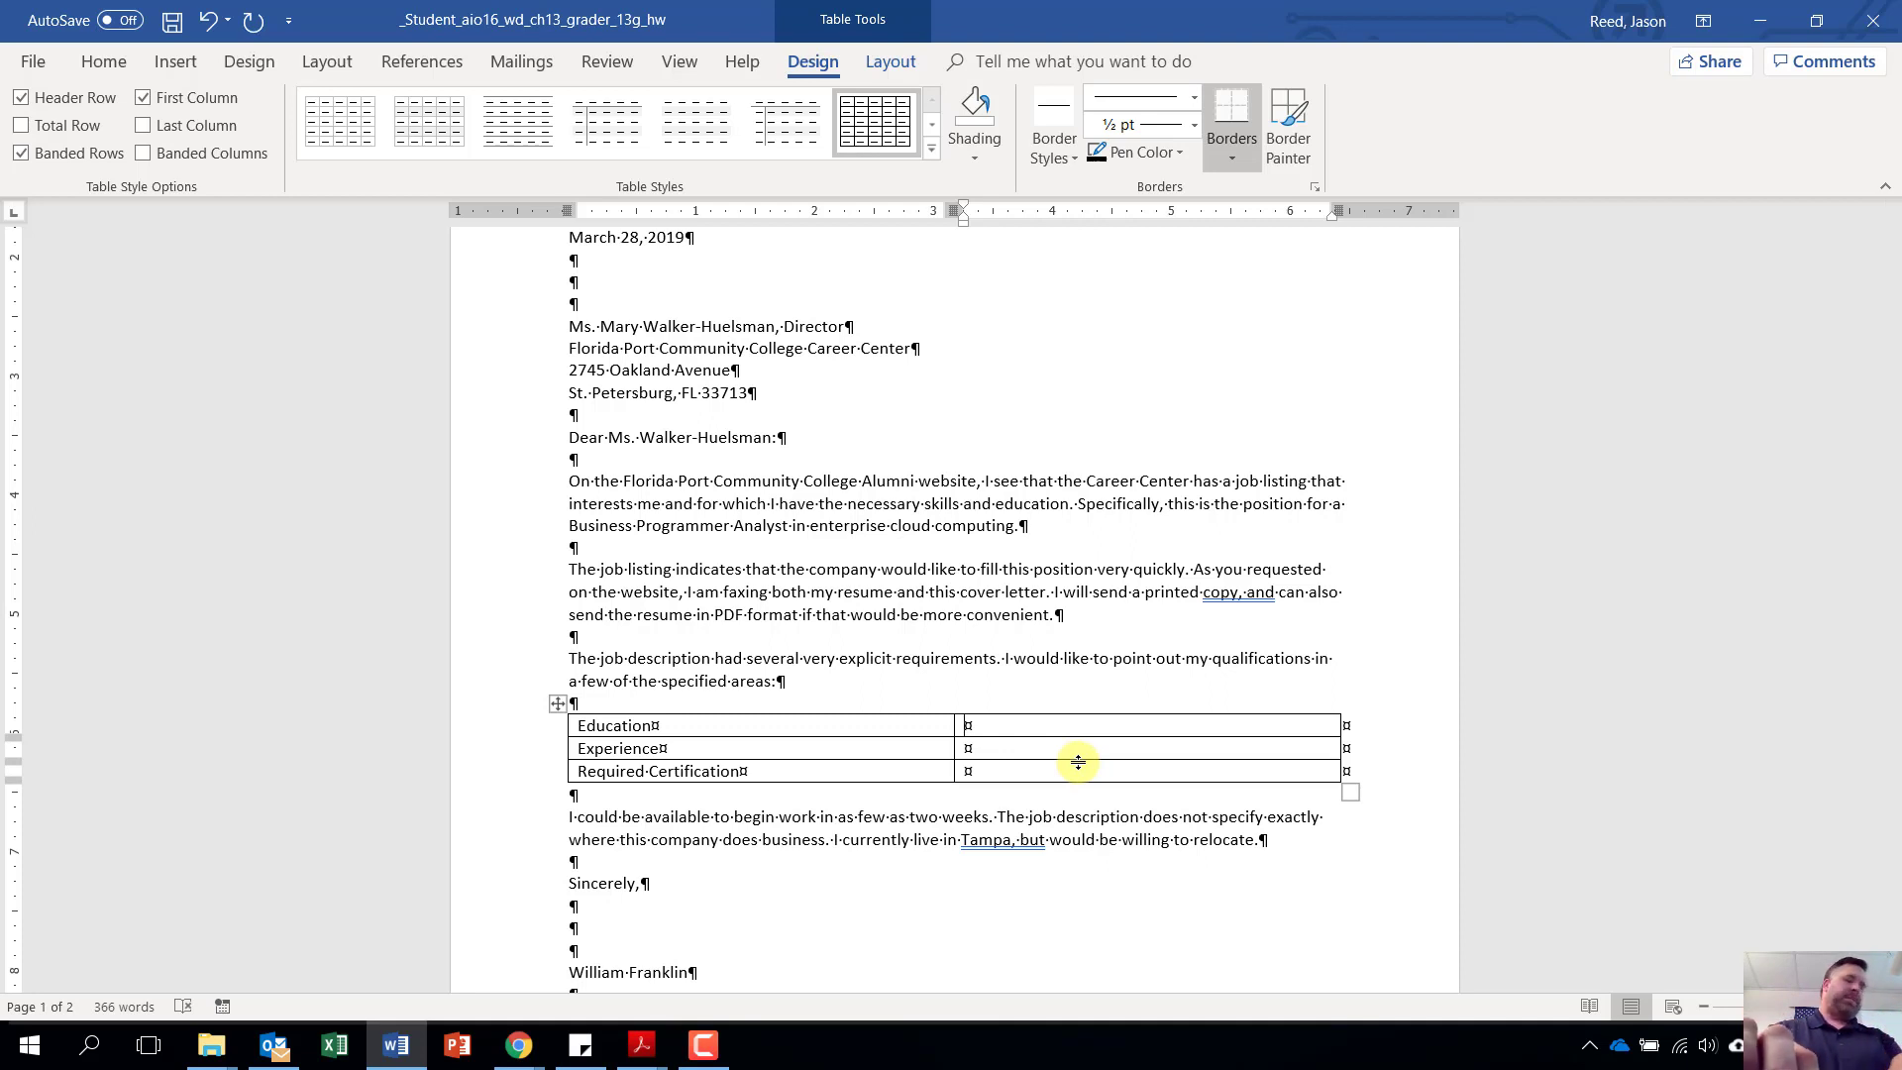
# Step: Fill the second column: 'Bachelor of Science, Business Management', 'Two years computer support experience at a major university', 'MCITP, MCDST'
pyautogui.write('Bac')
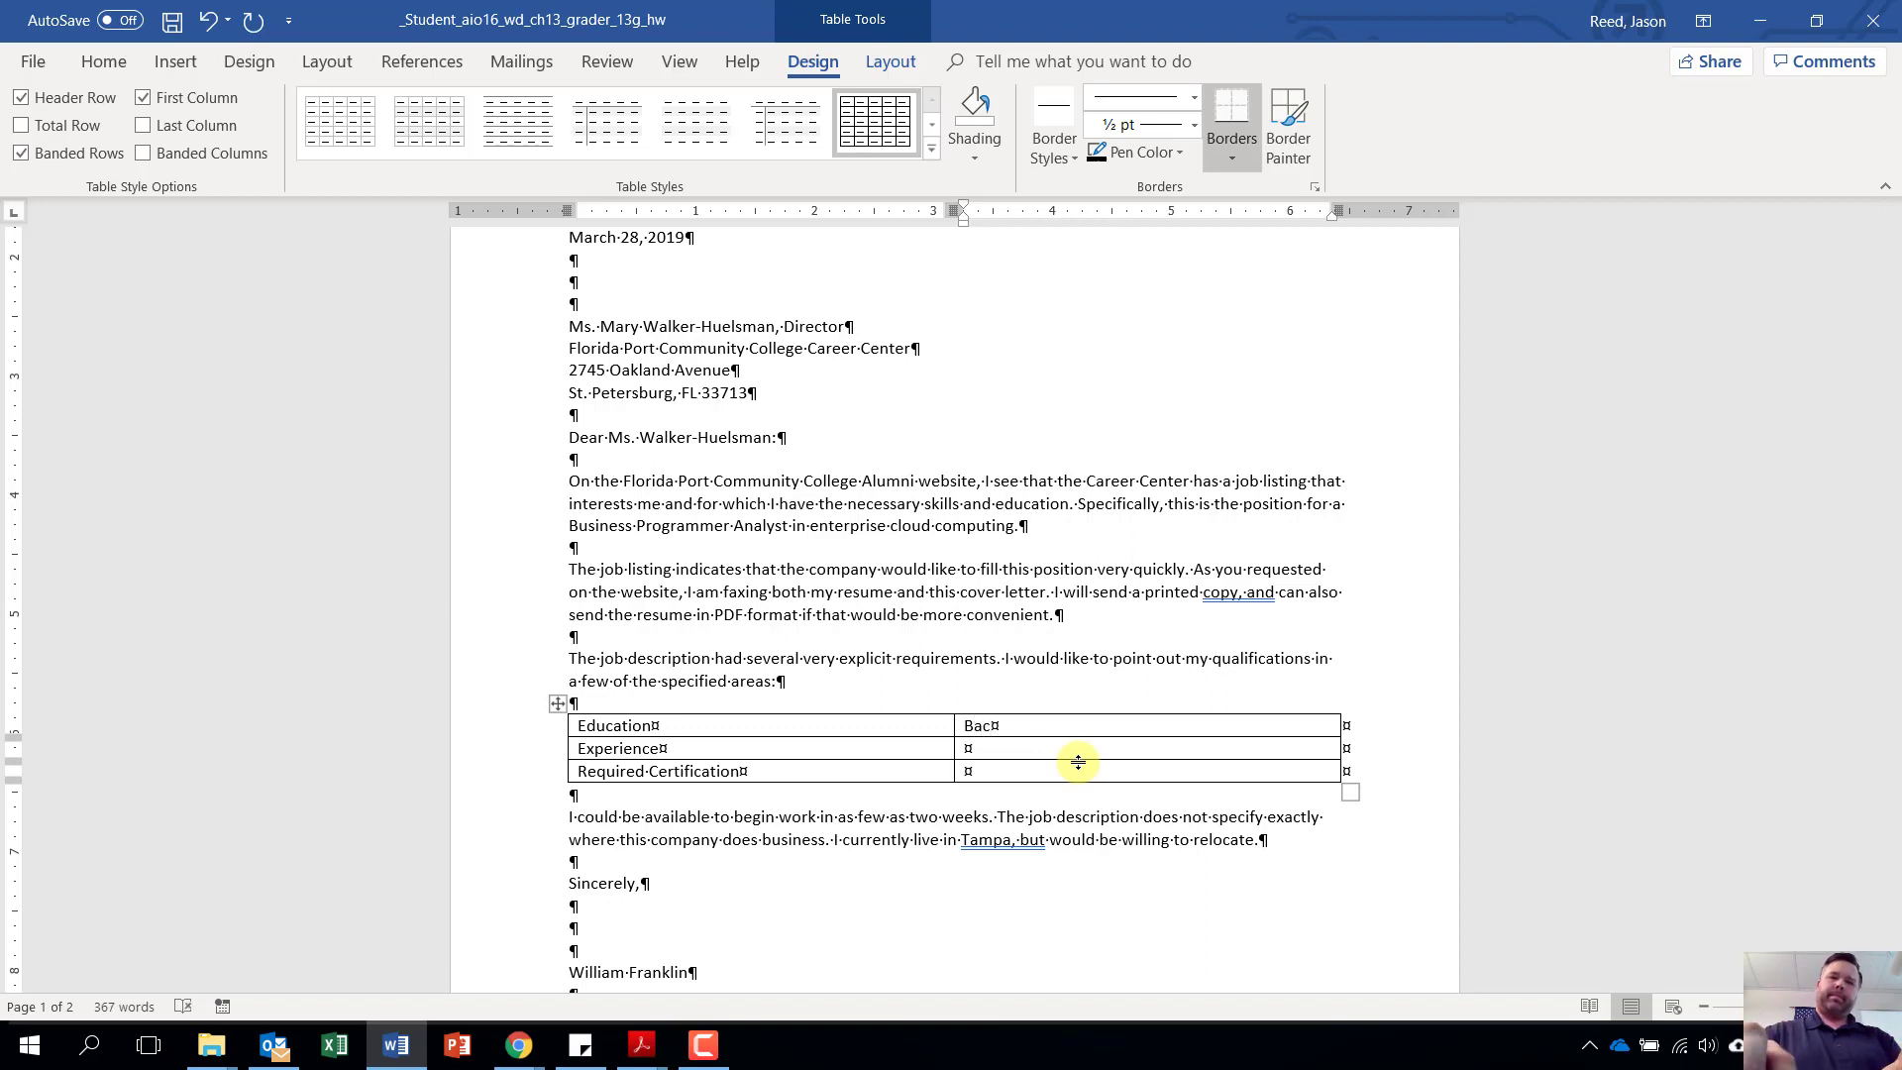
pyautogui.write('hel')
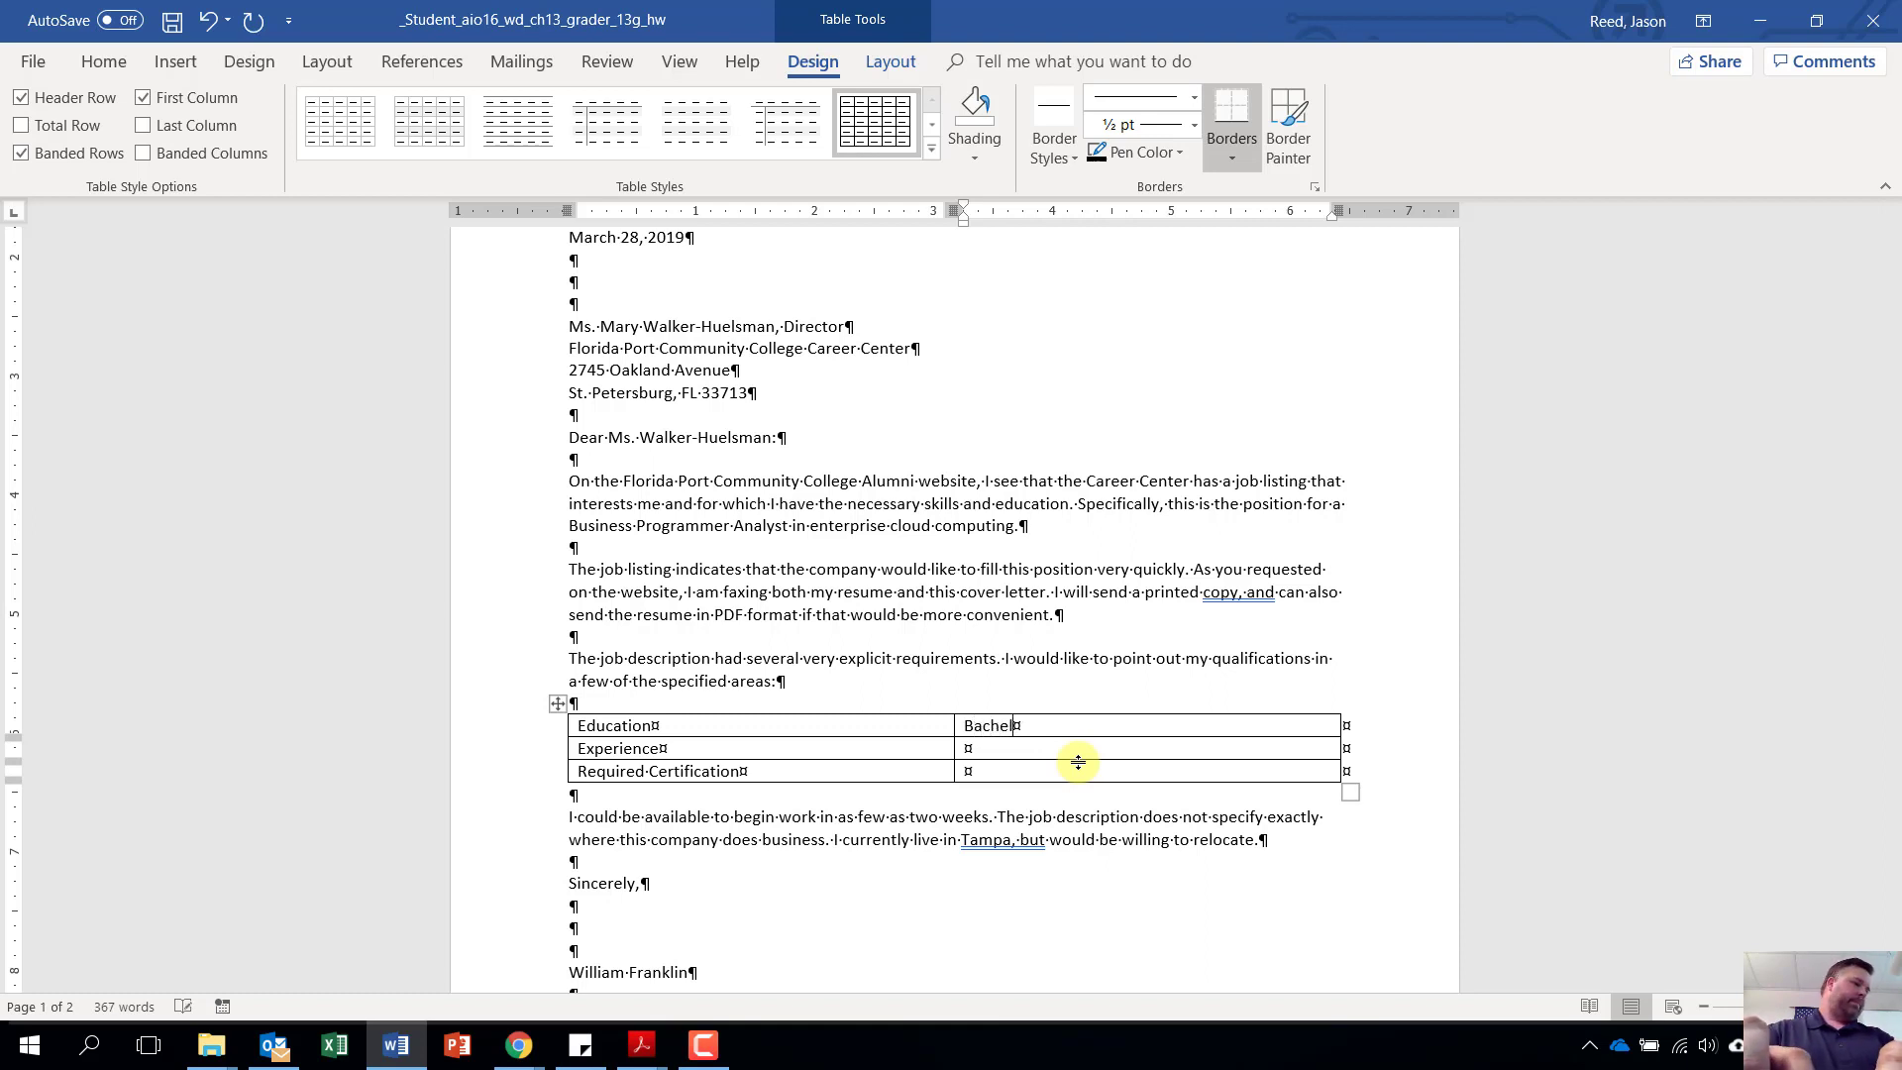
pyautogui.write('or of Sc')
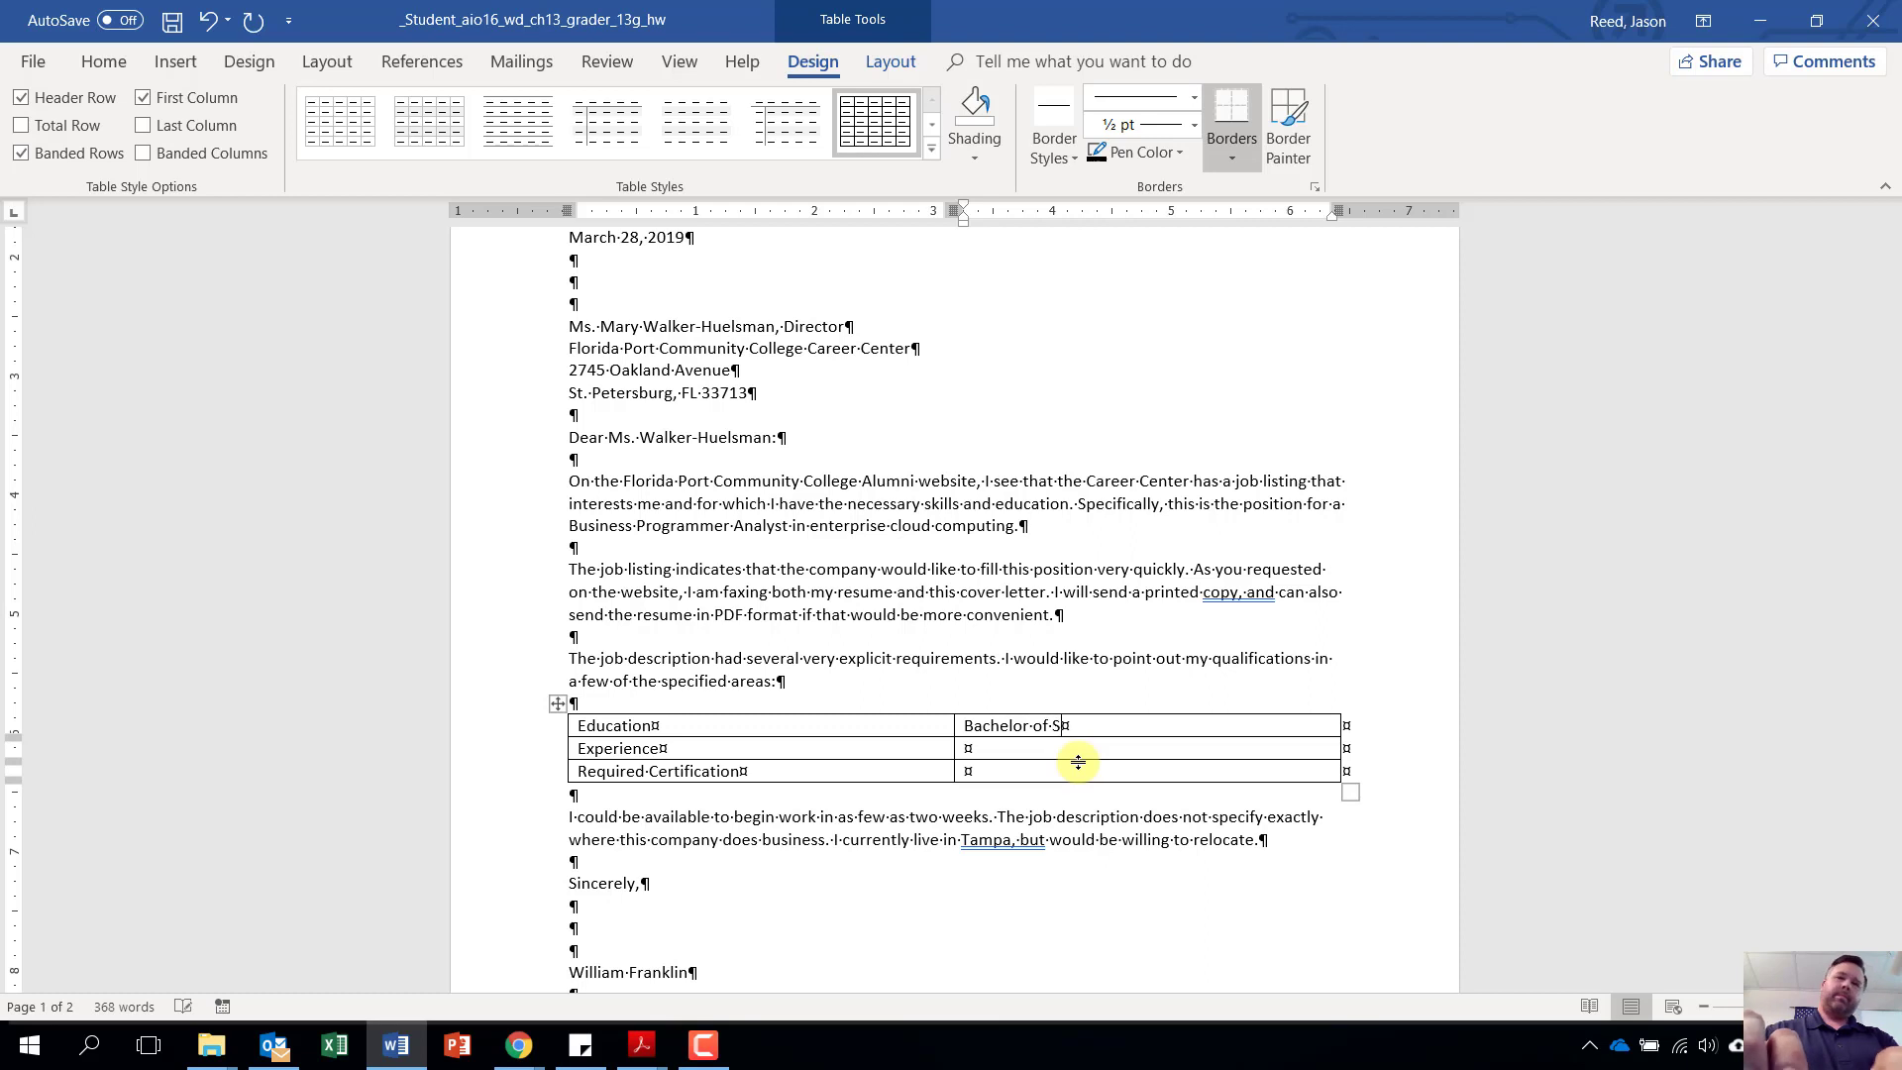
pyautogui.write('ience')
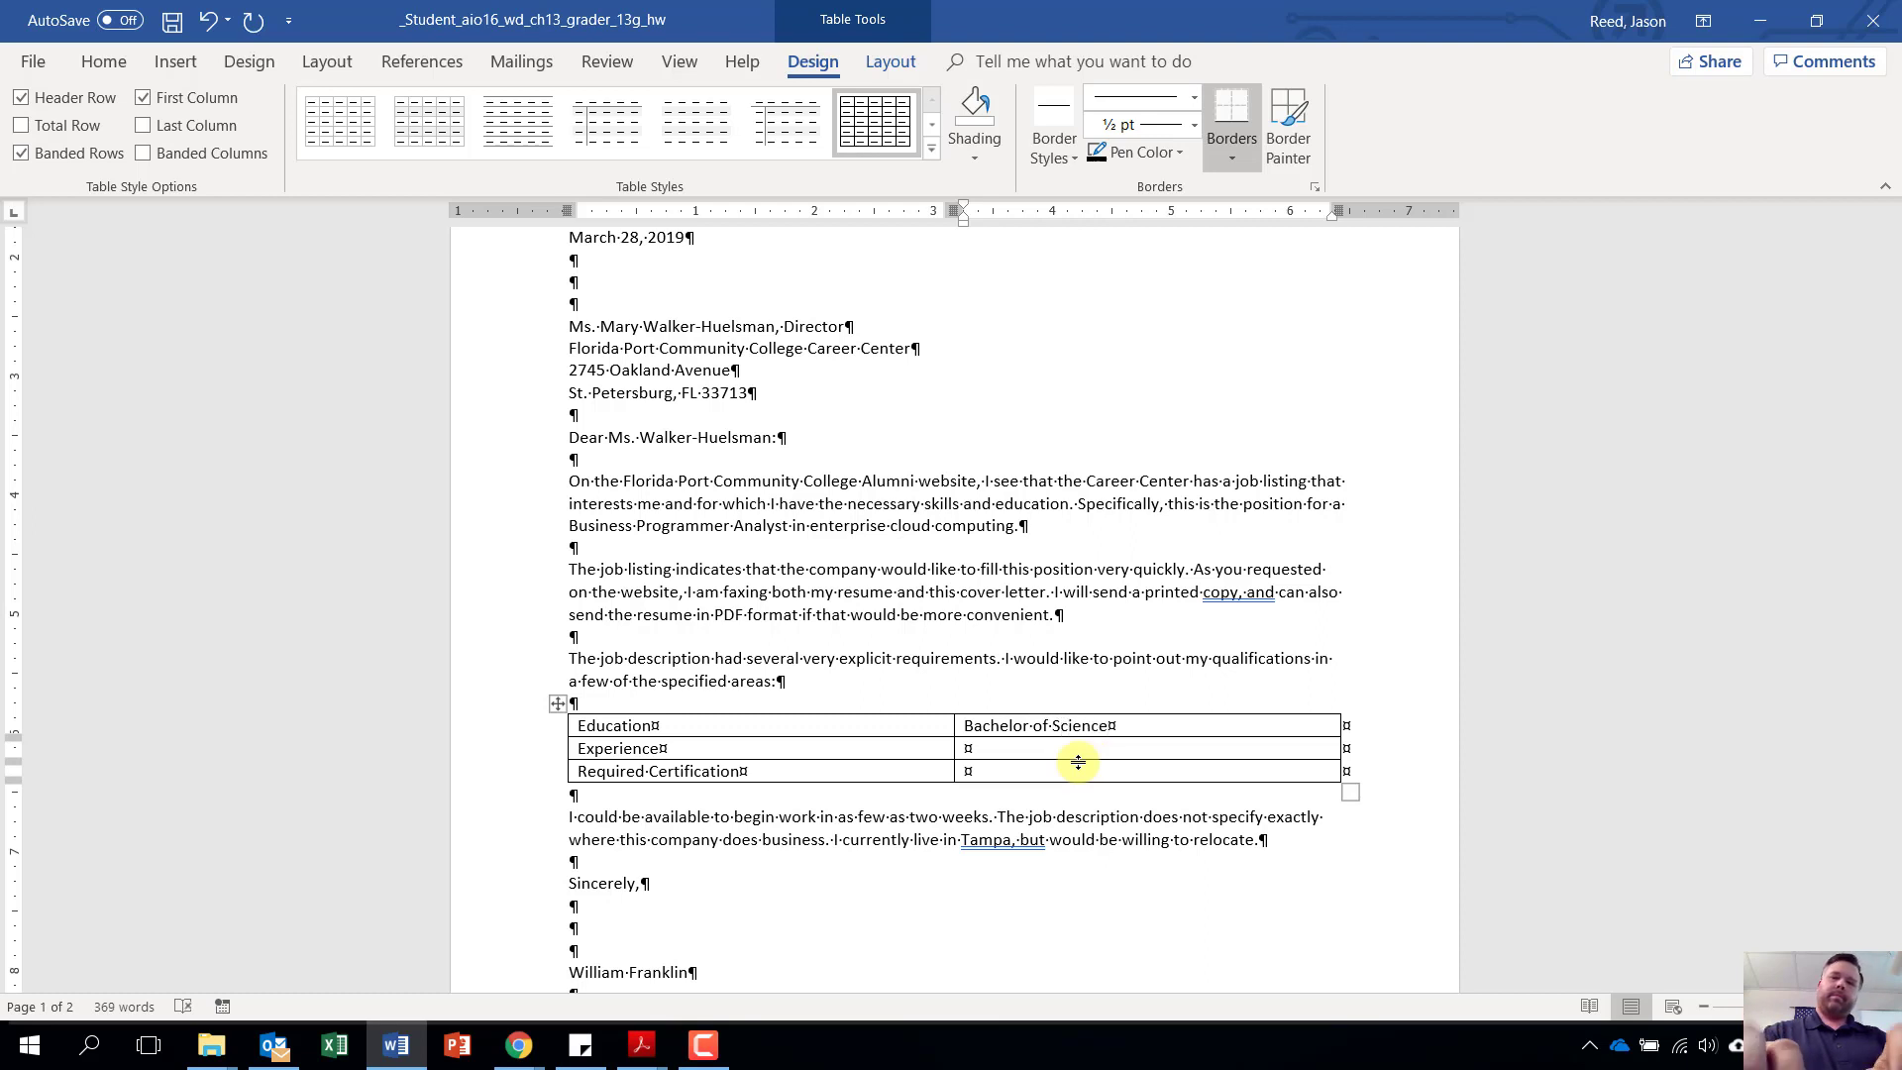
pyautogui.write(', Bu')
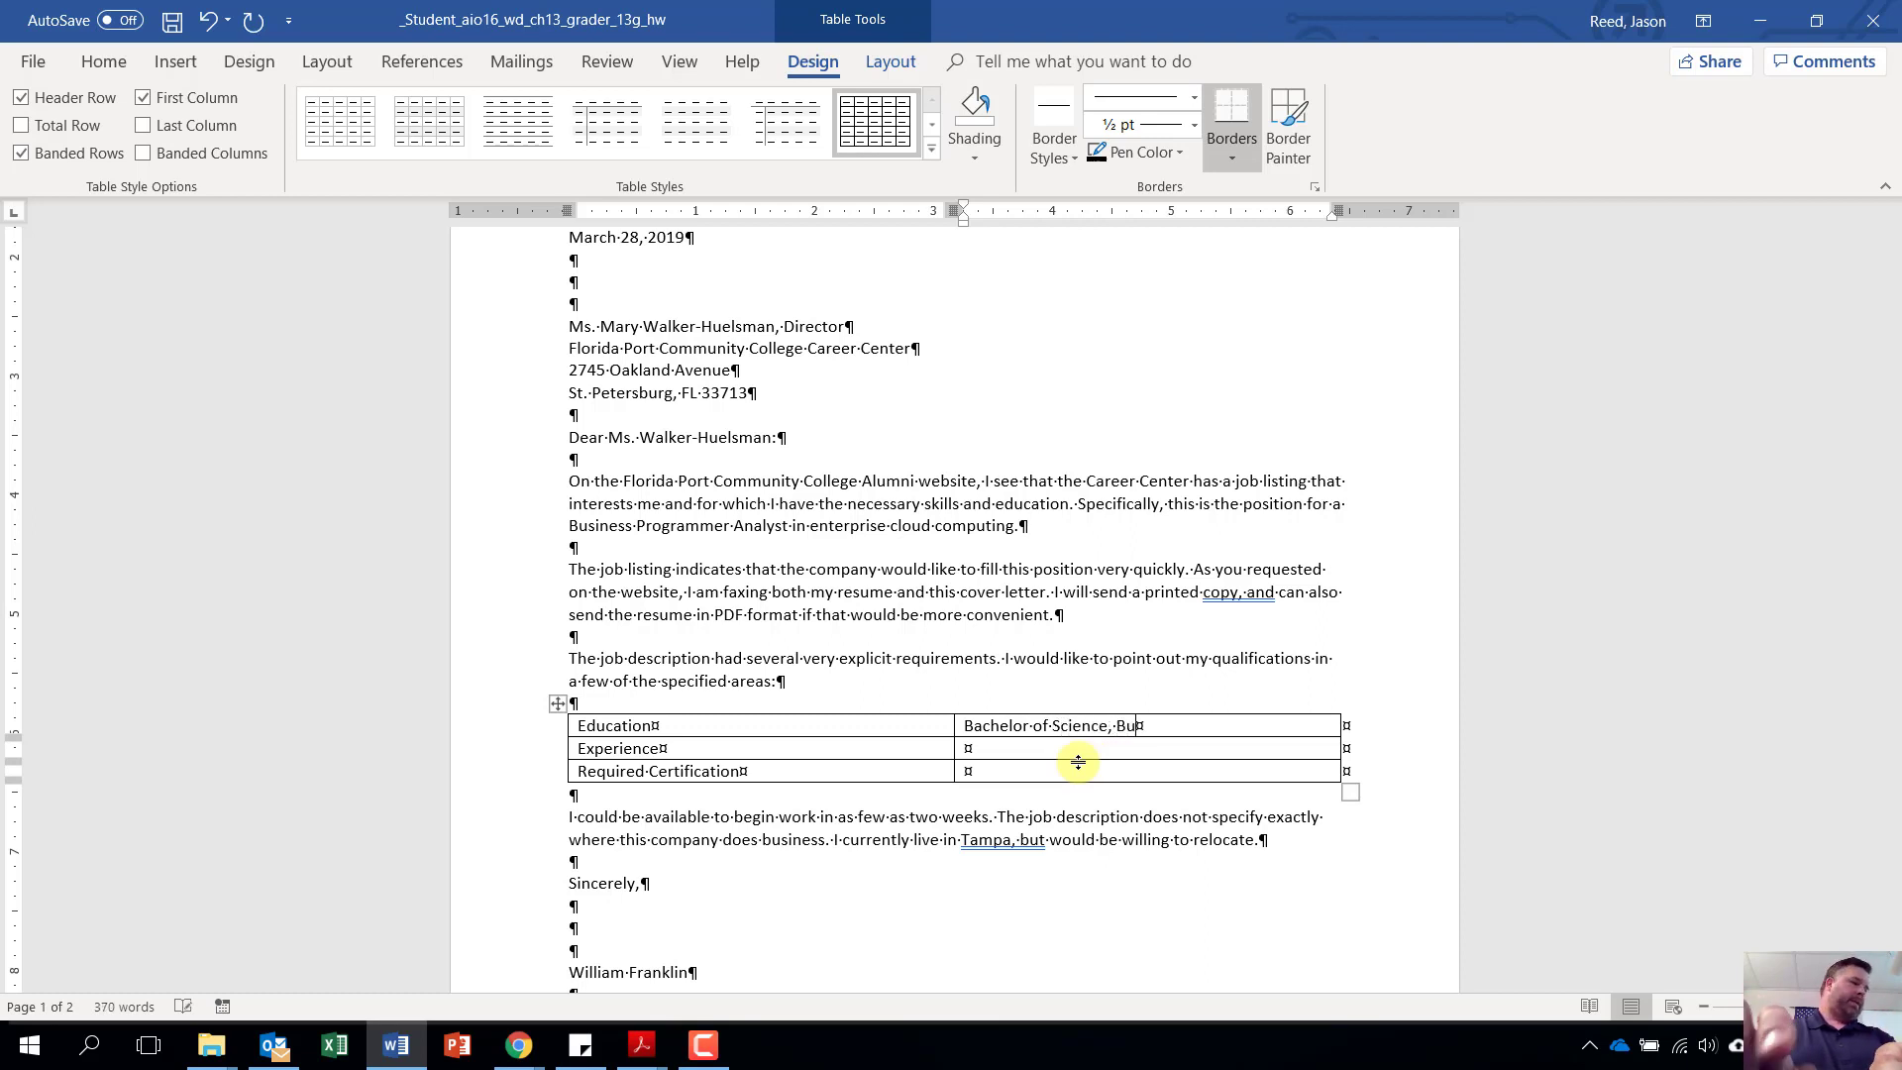
pyautogui.write('siness ')
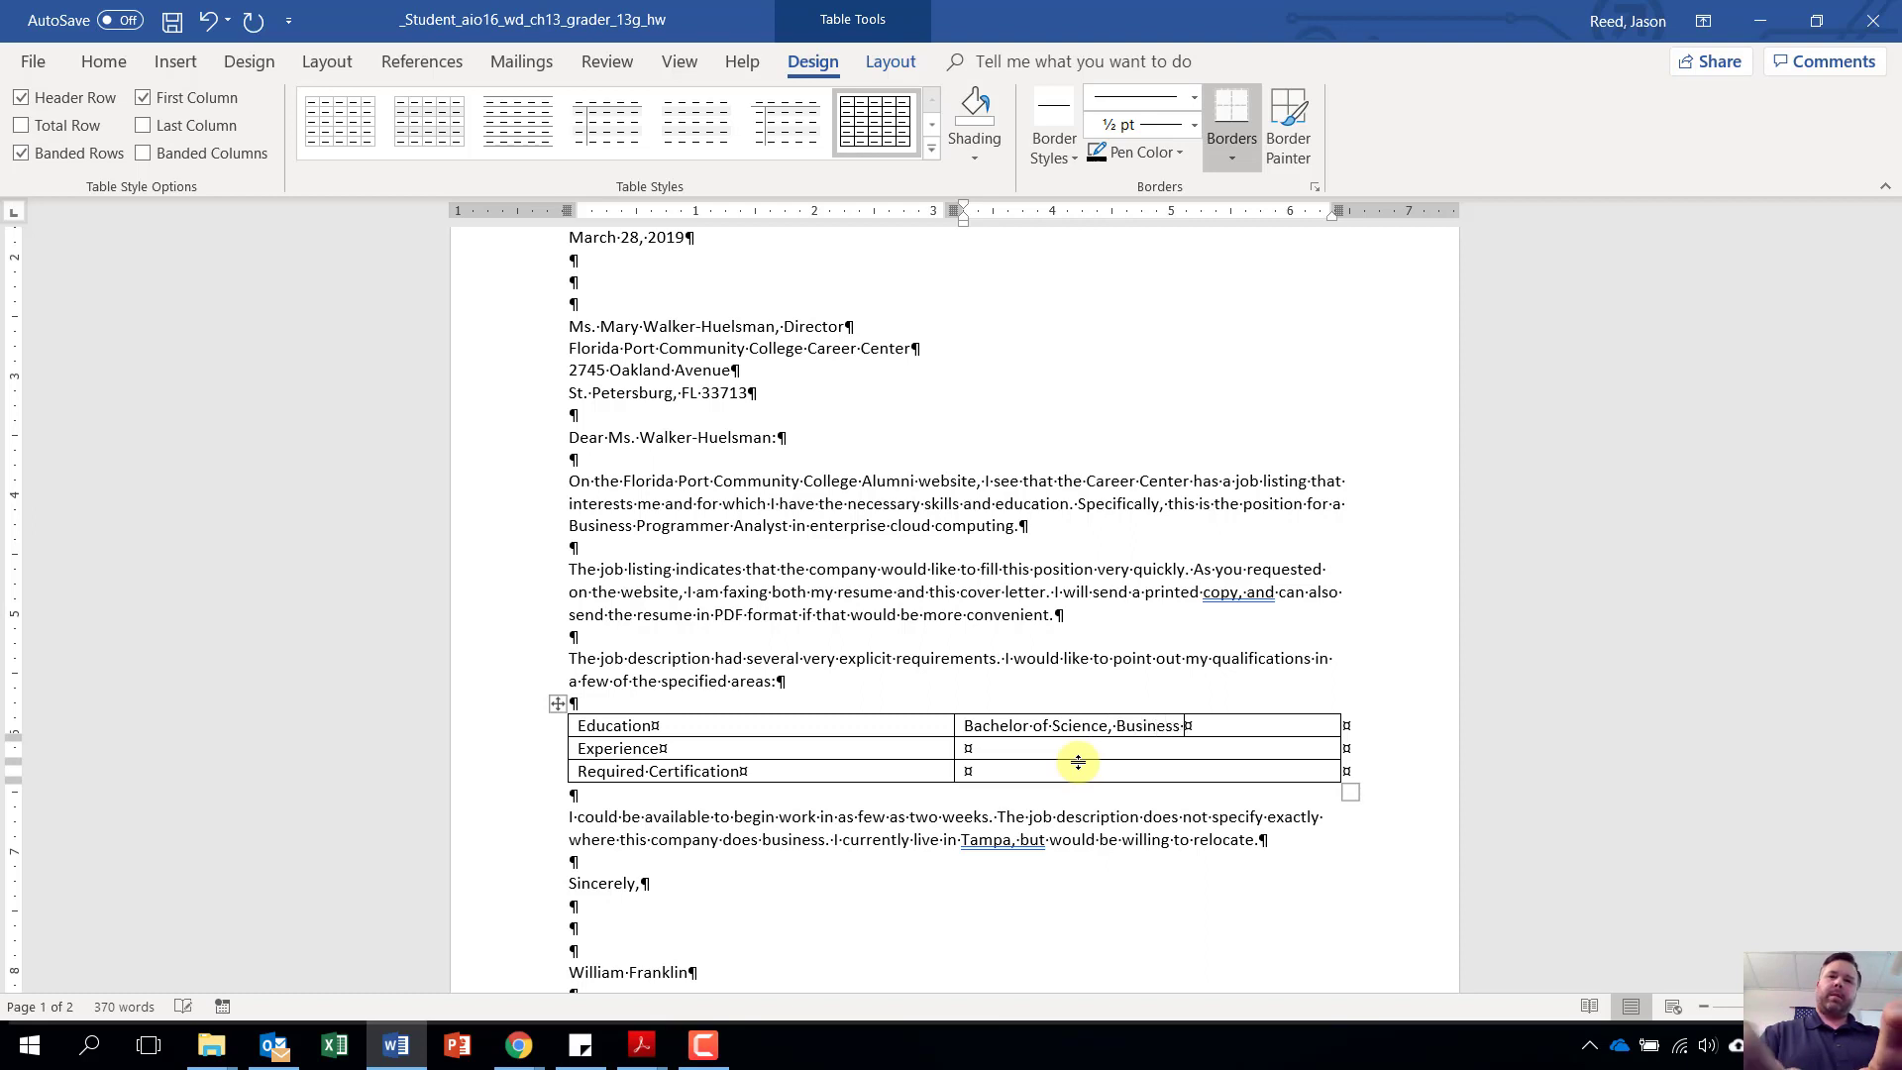
pyautogui.write('Management')
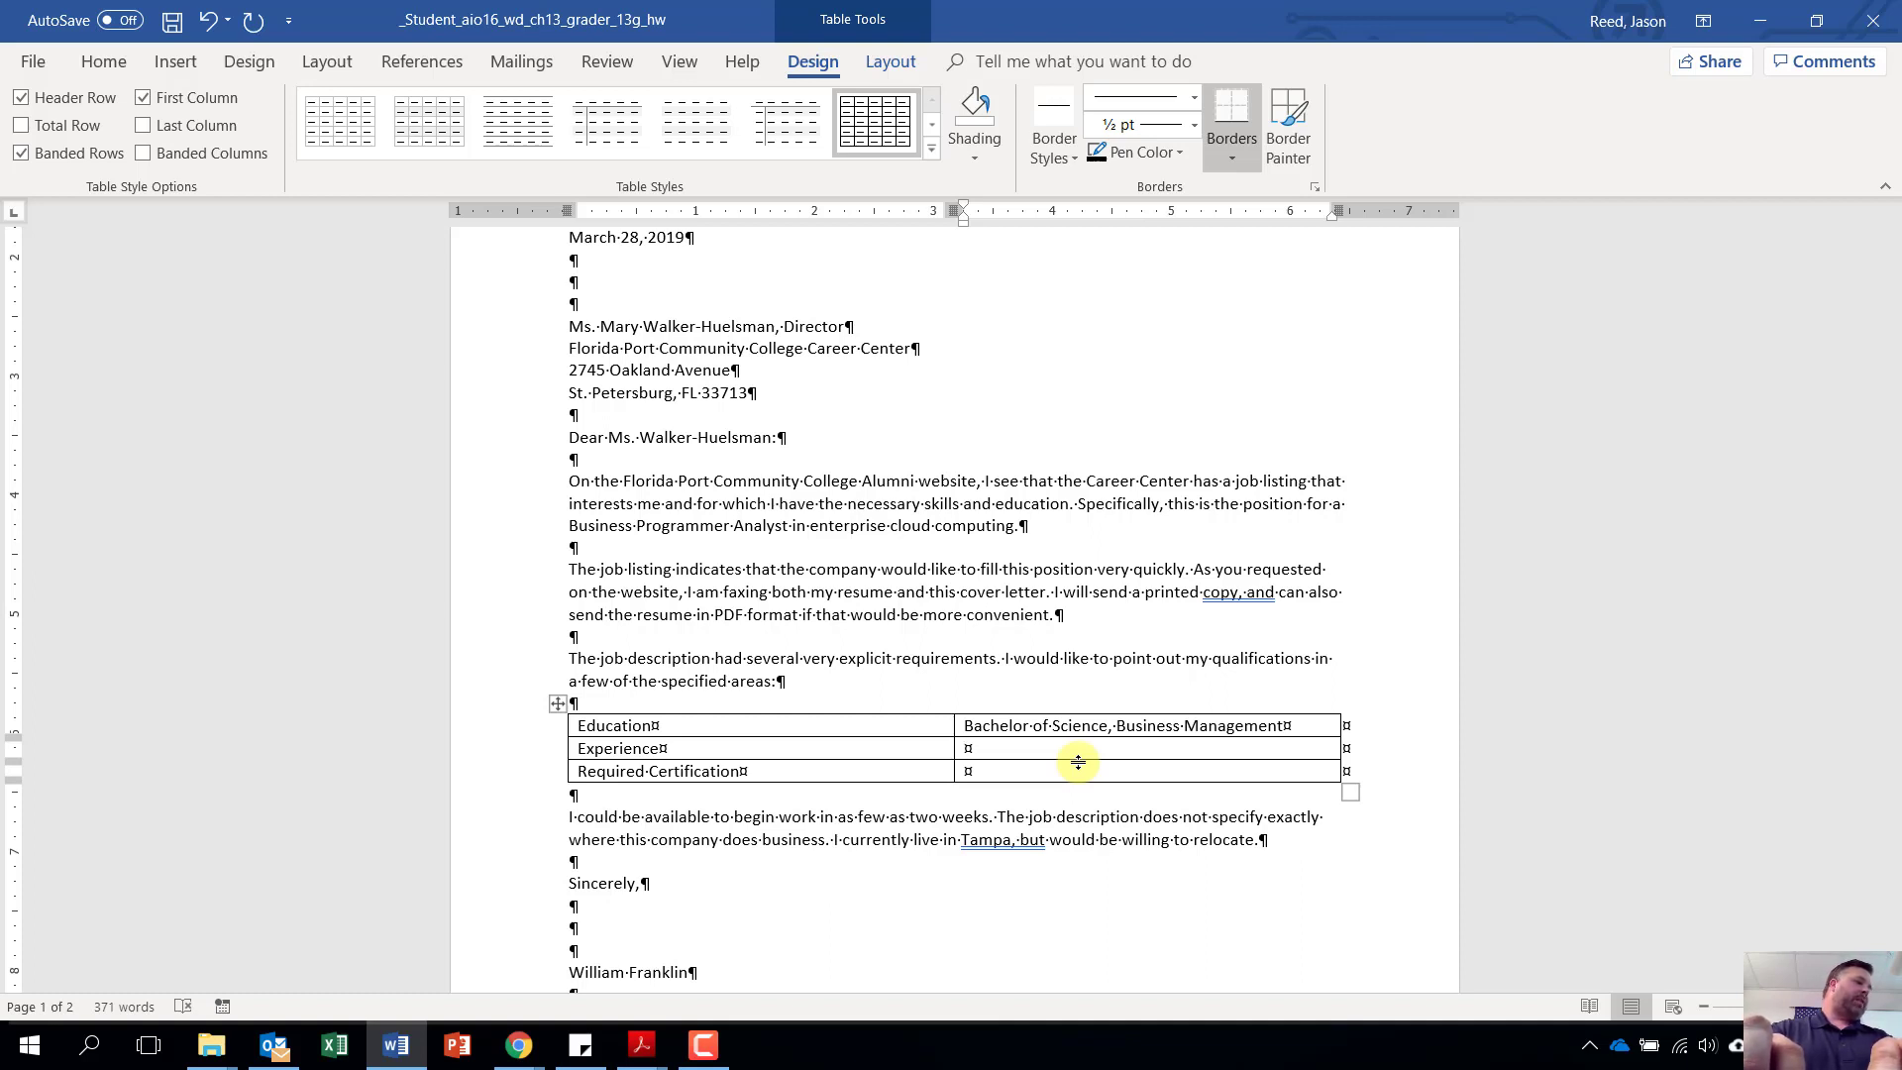
pyautogui.write('Two ')
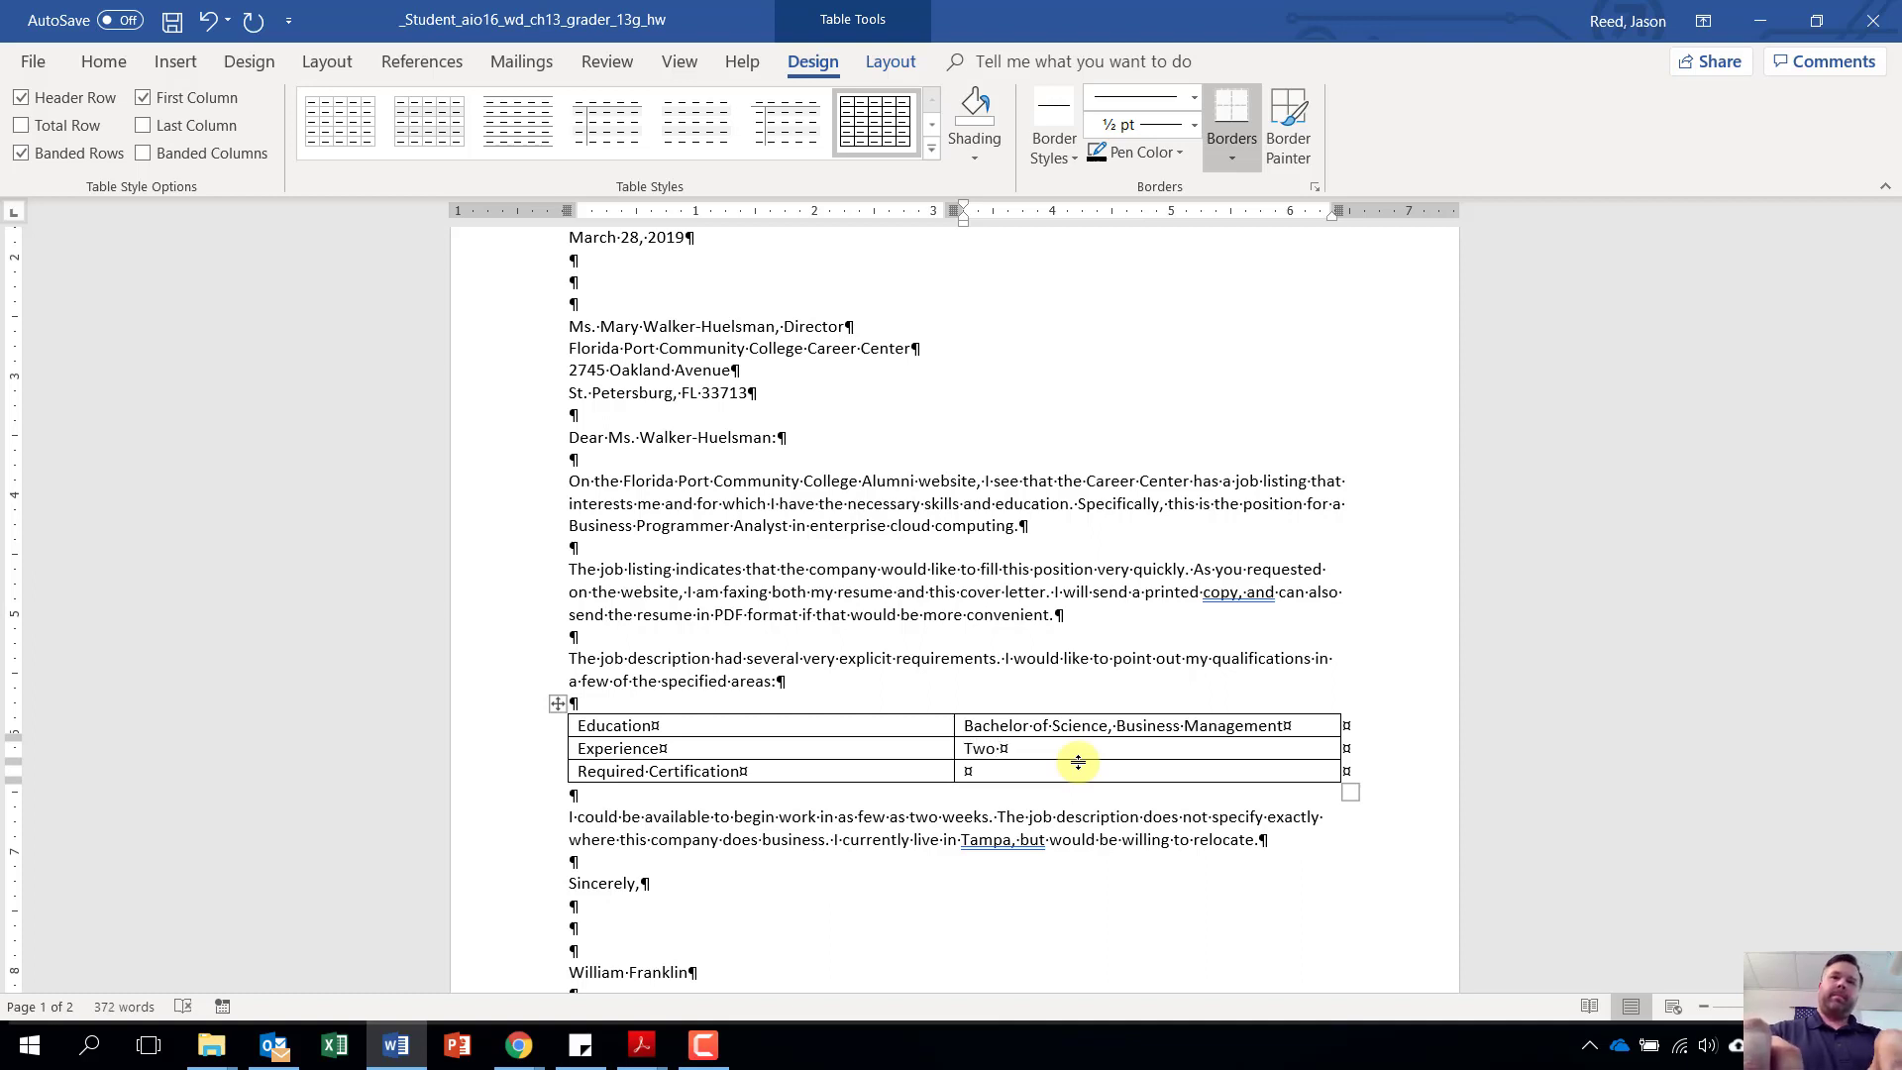
pyautogui.write('years')
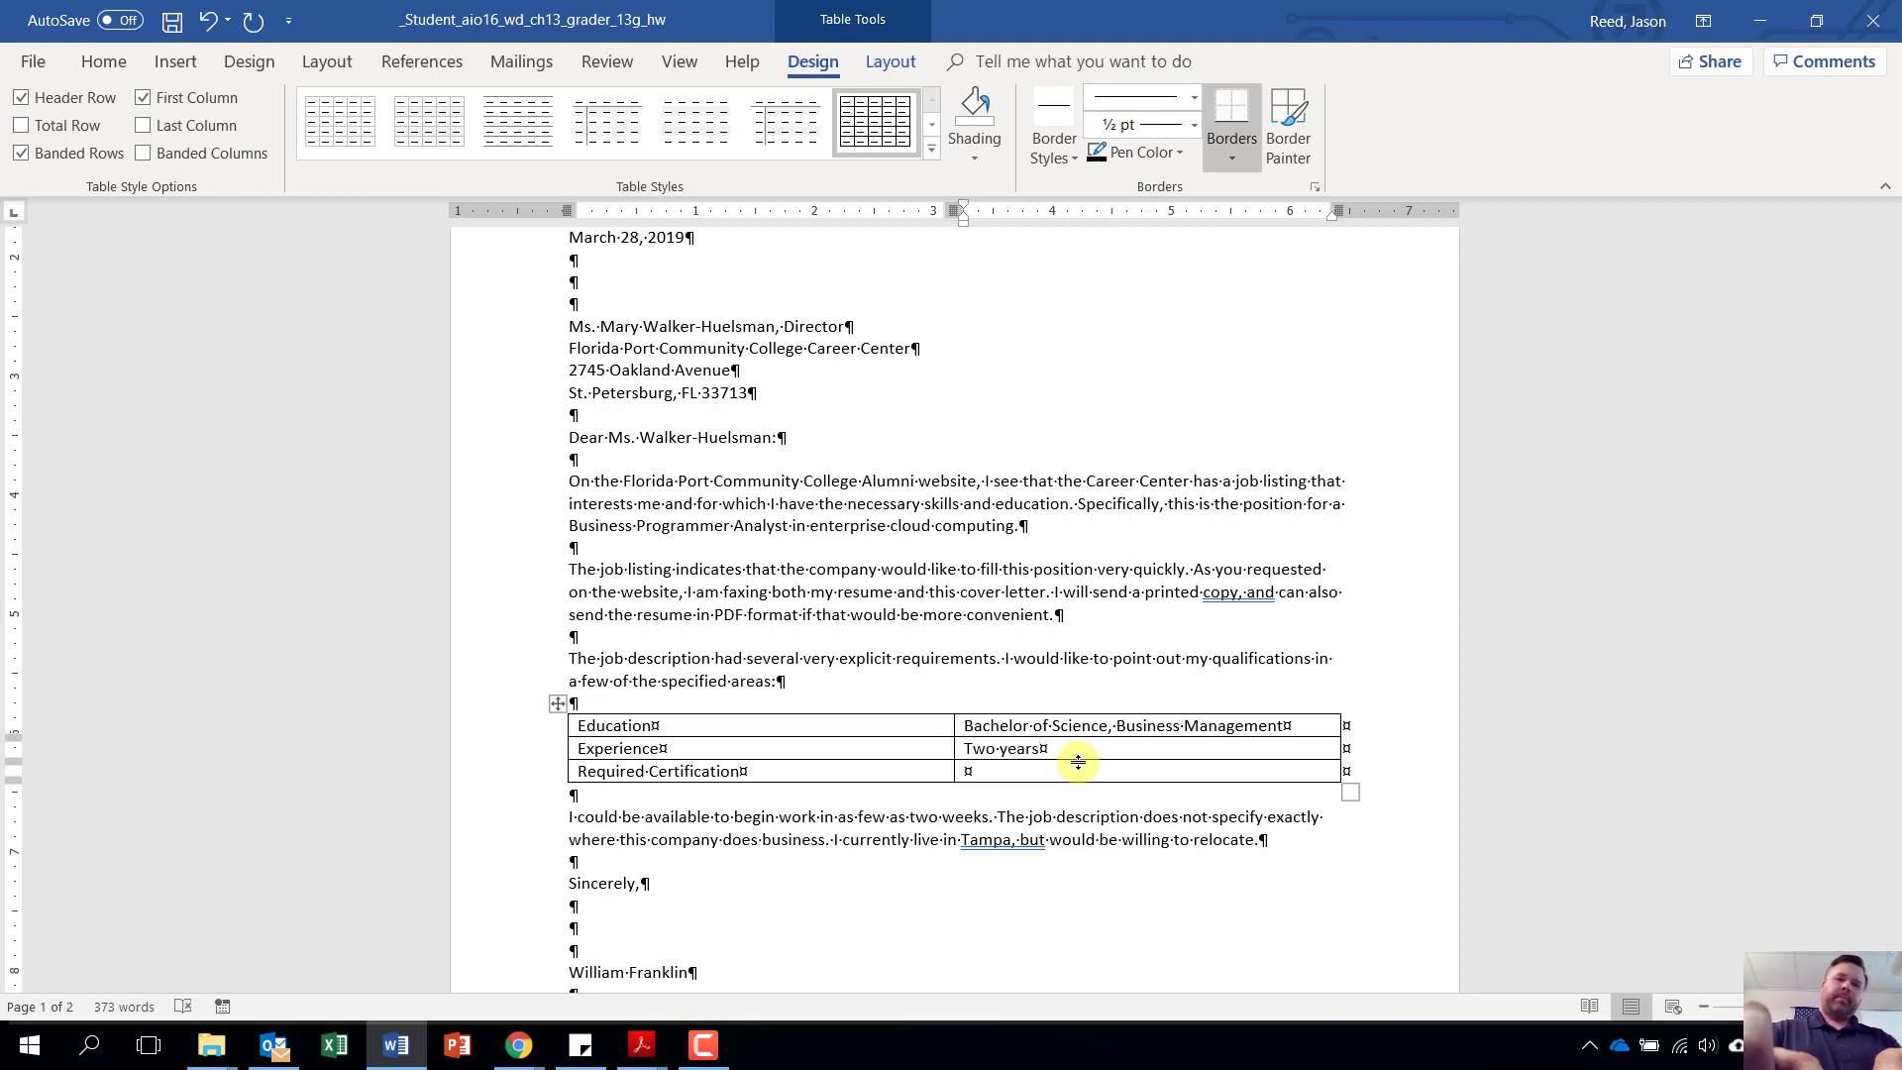
pyautogui.write(' computer ')
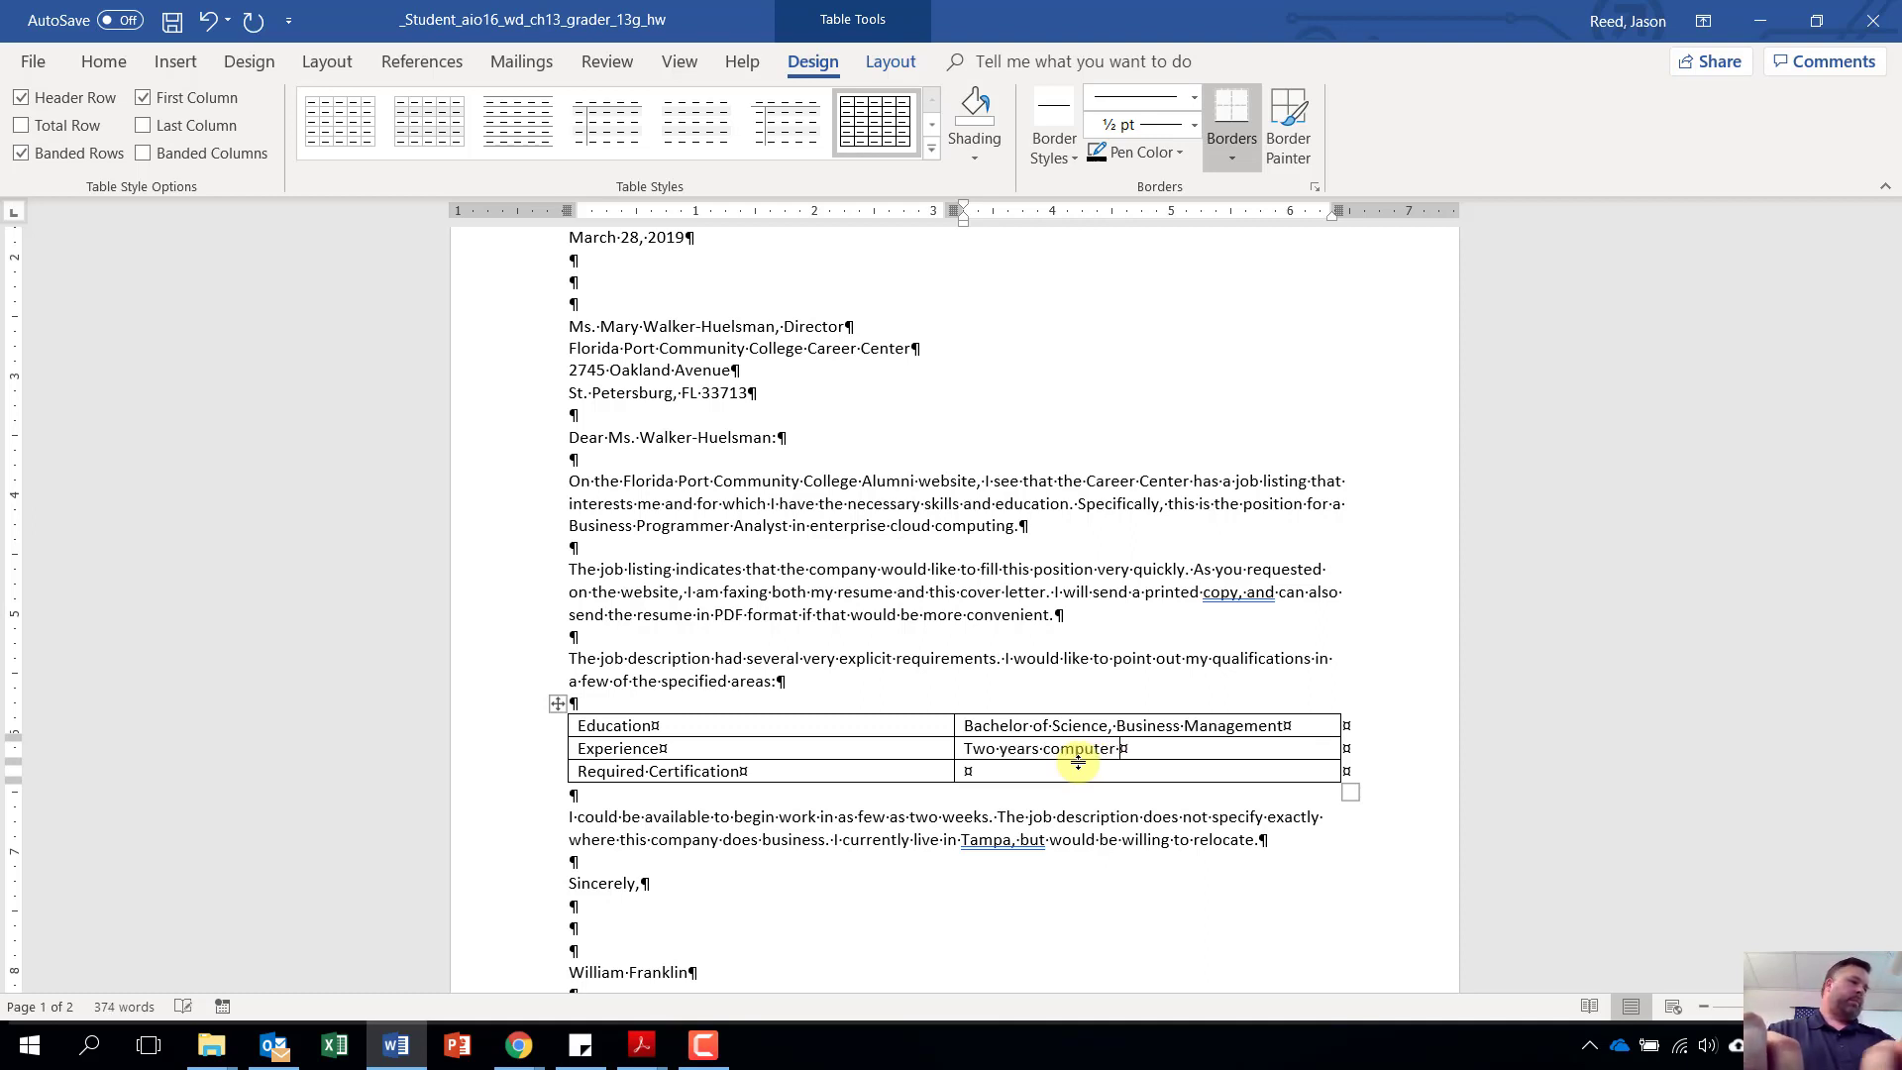
pyautogui.write('suppor')
pyautogui.write('t ')
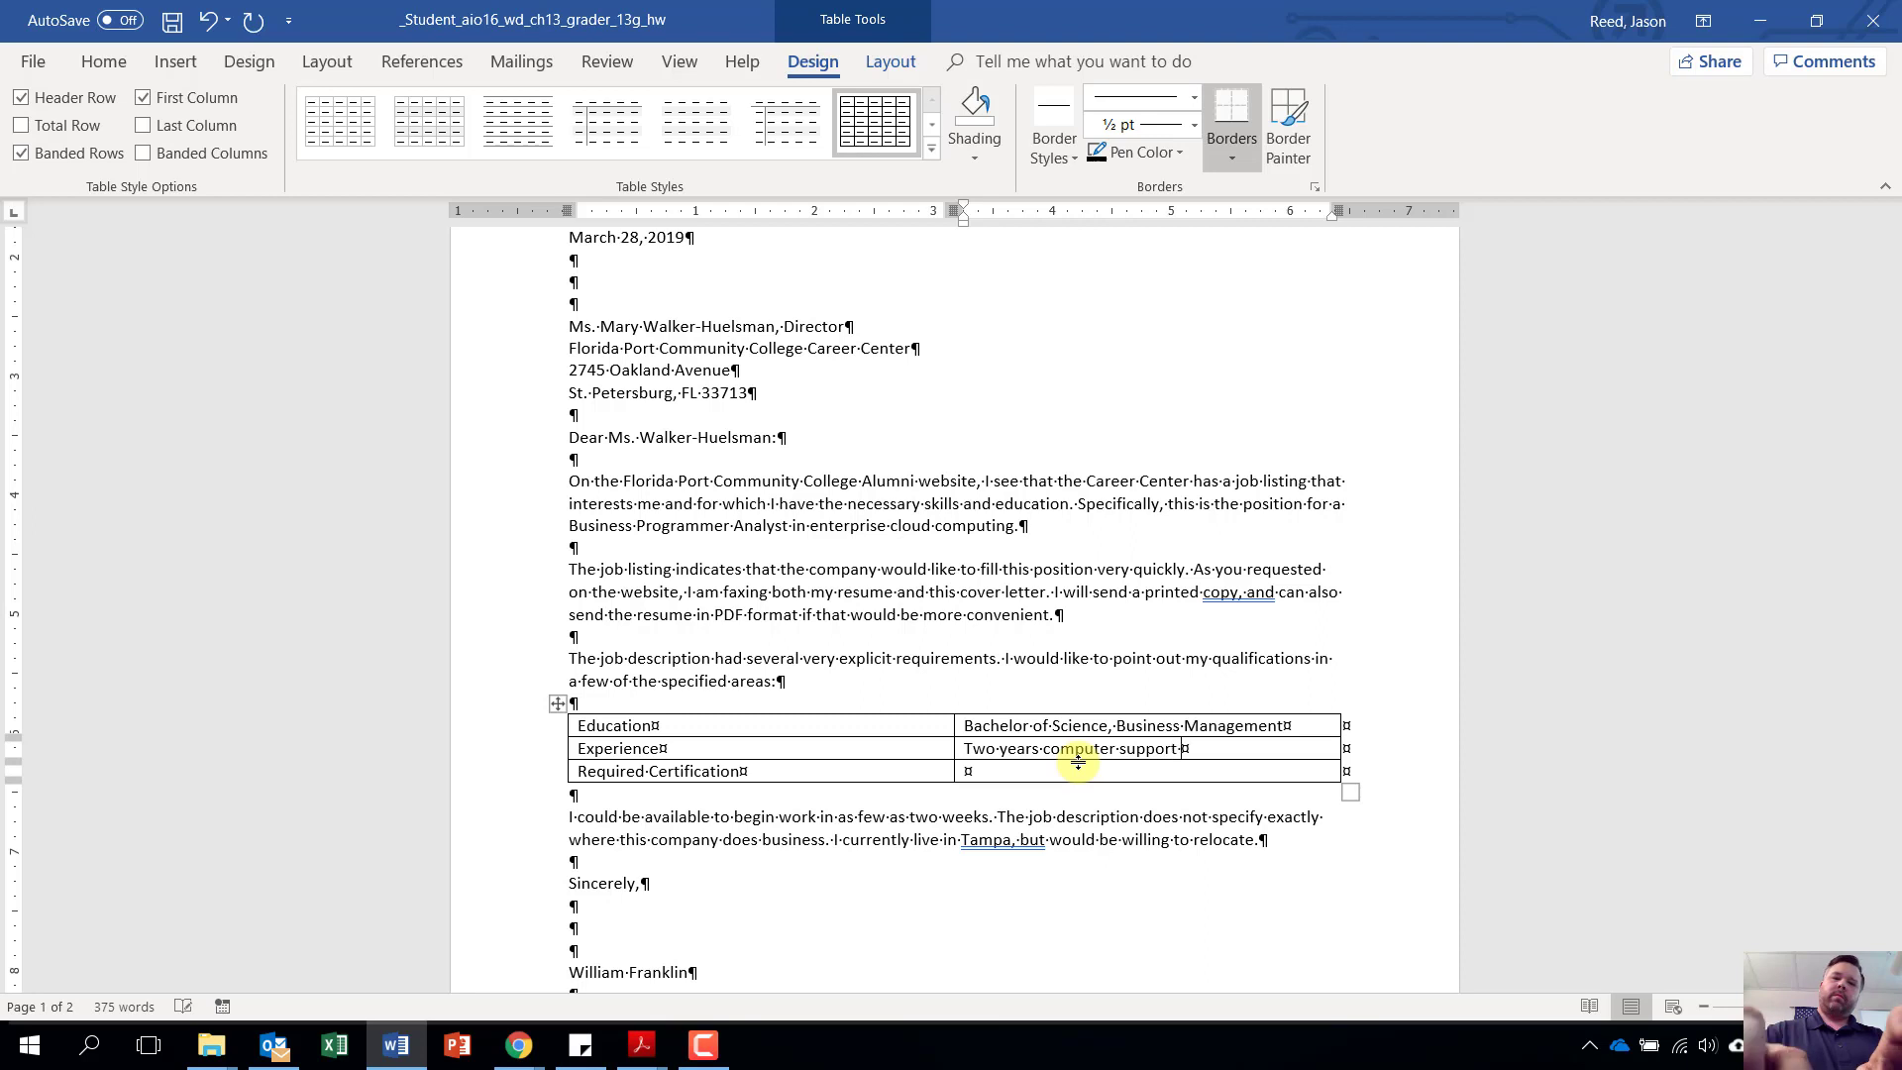
pyautogui.write('experience ')
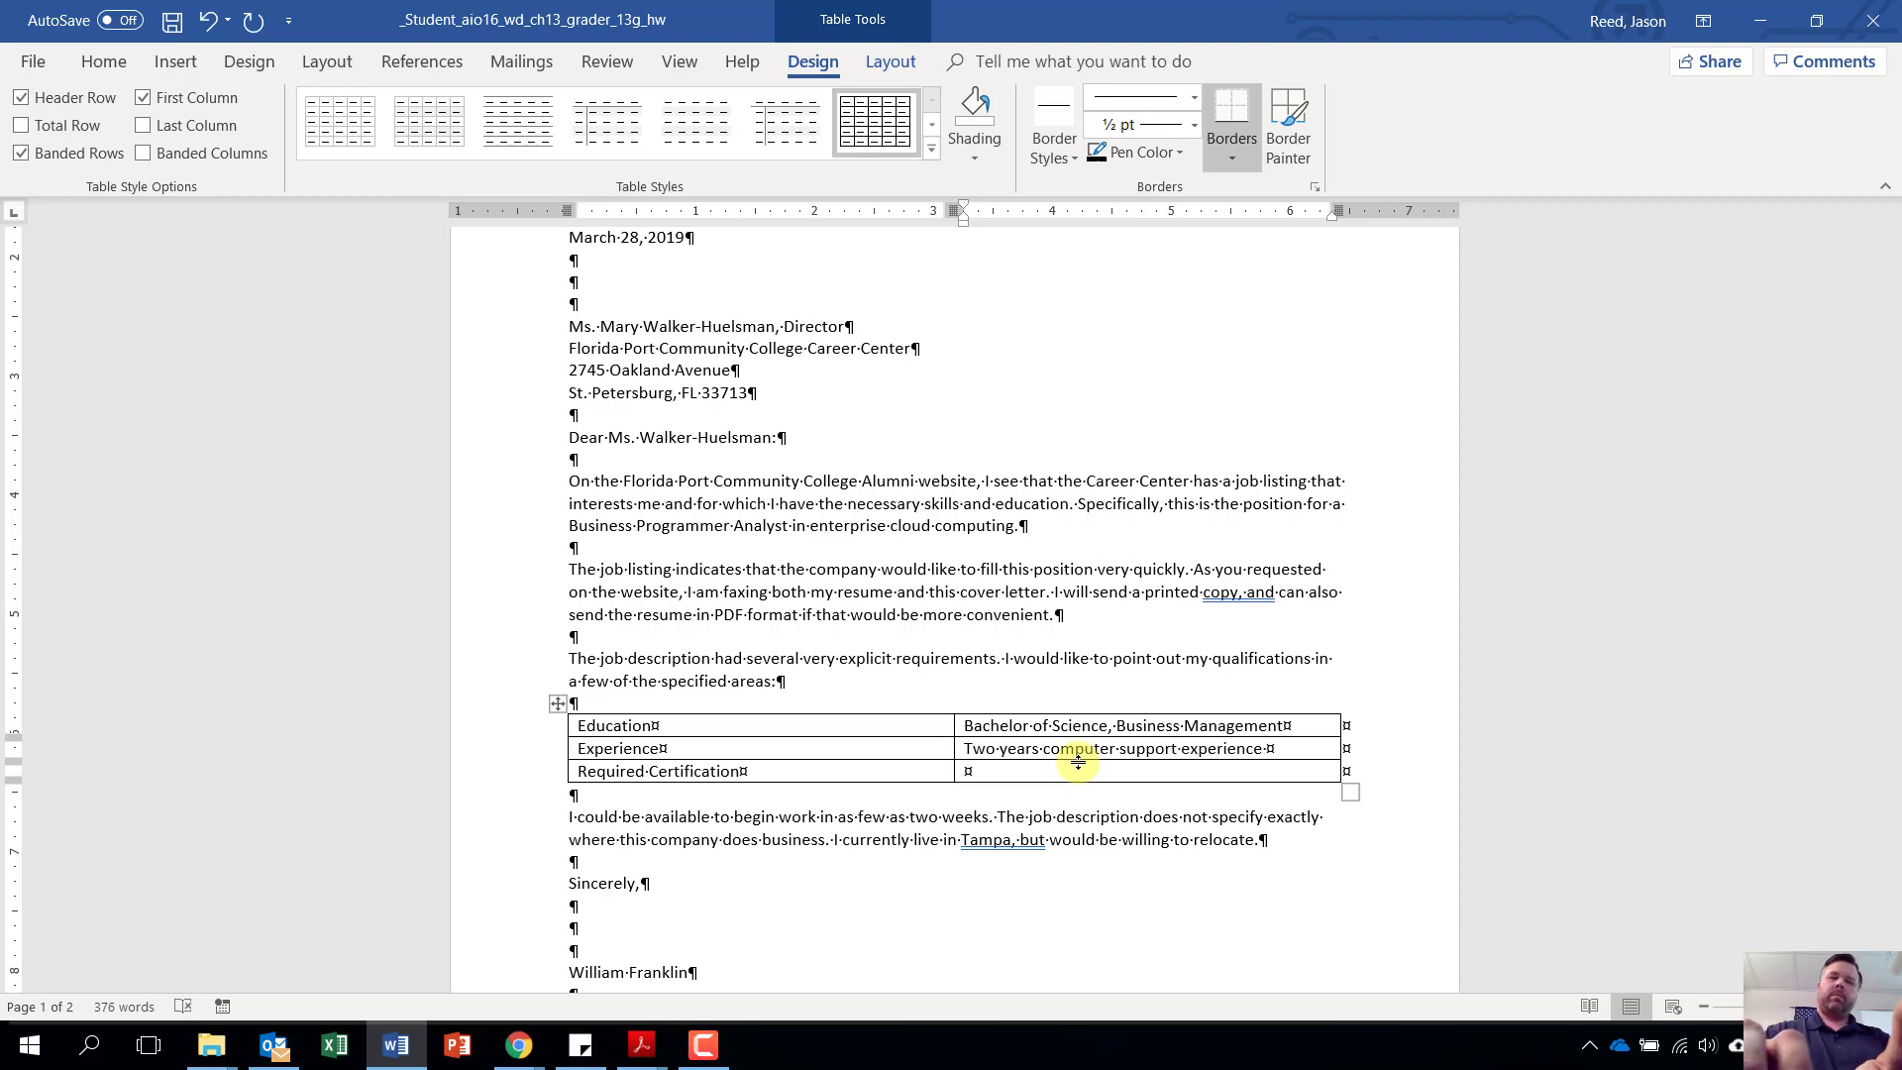
pyautogui.write('at a')
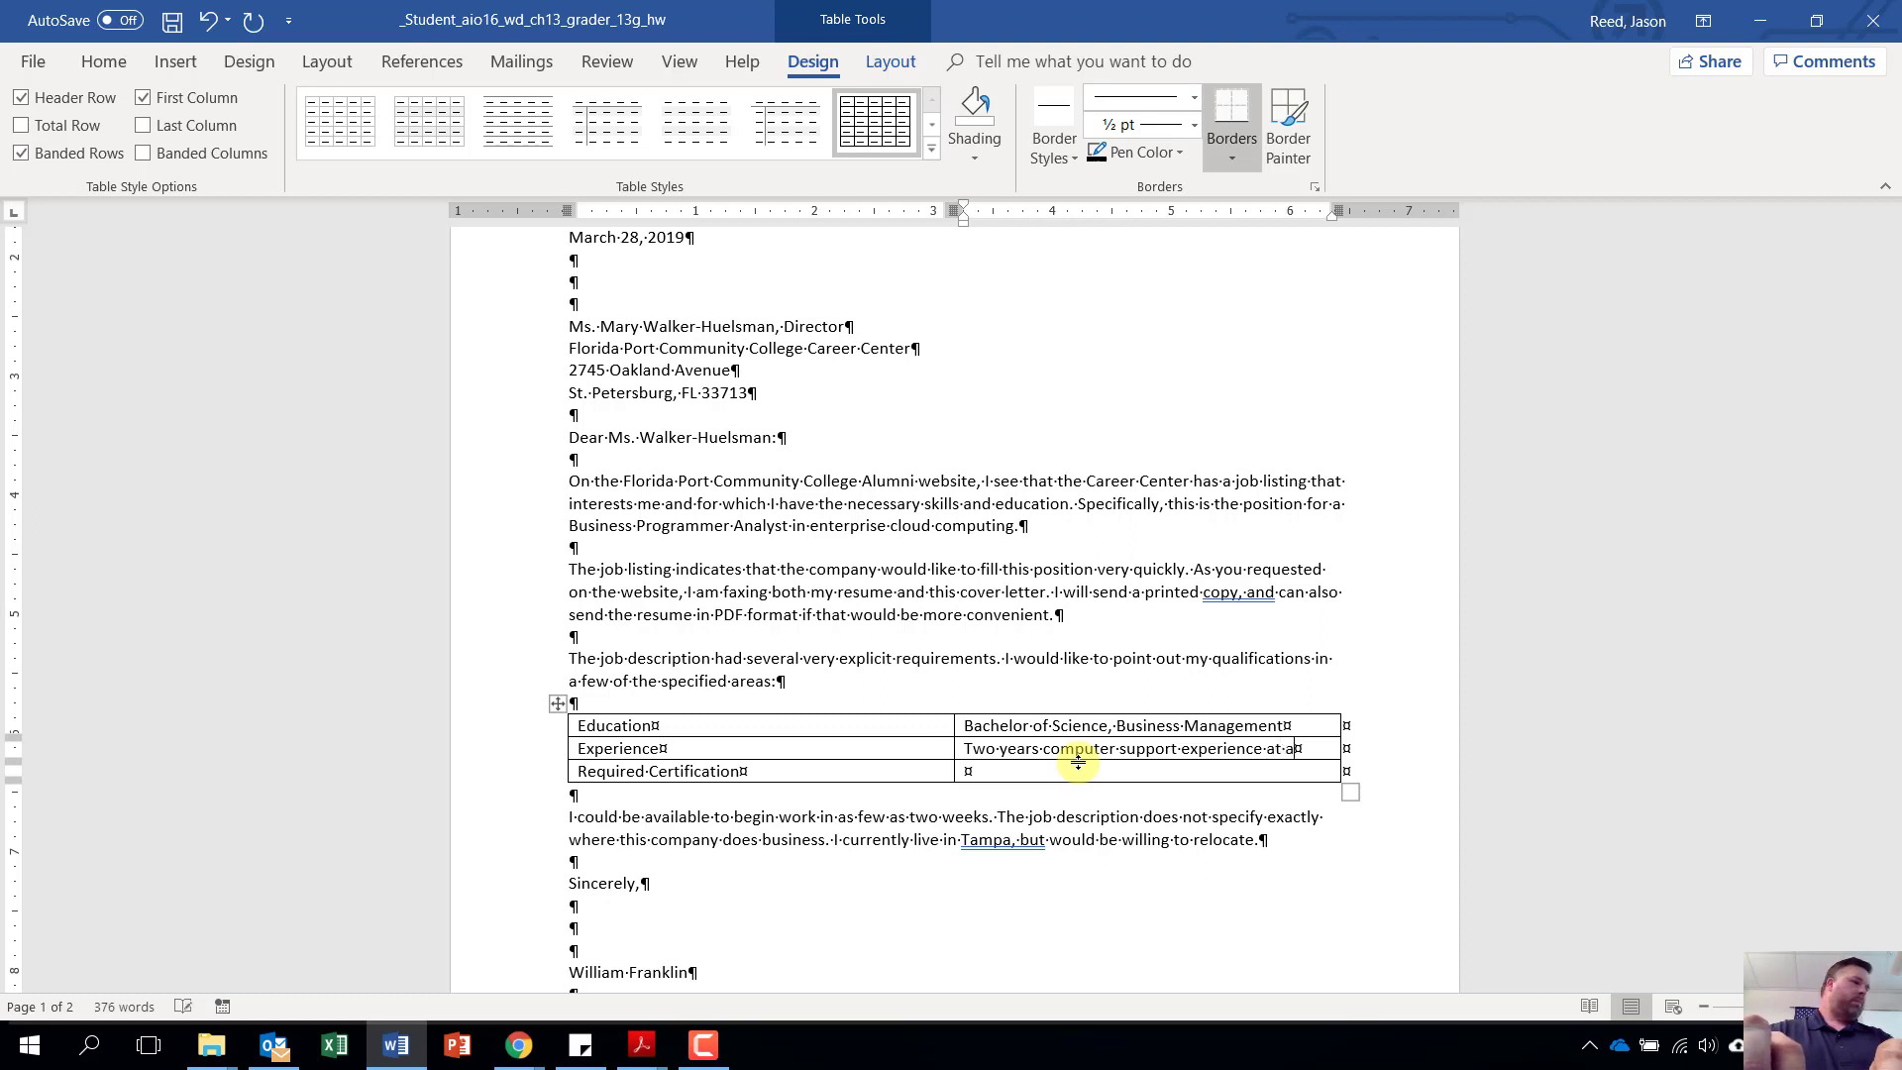
pyautogui.write(' major ')
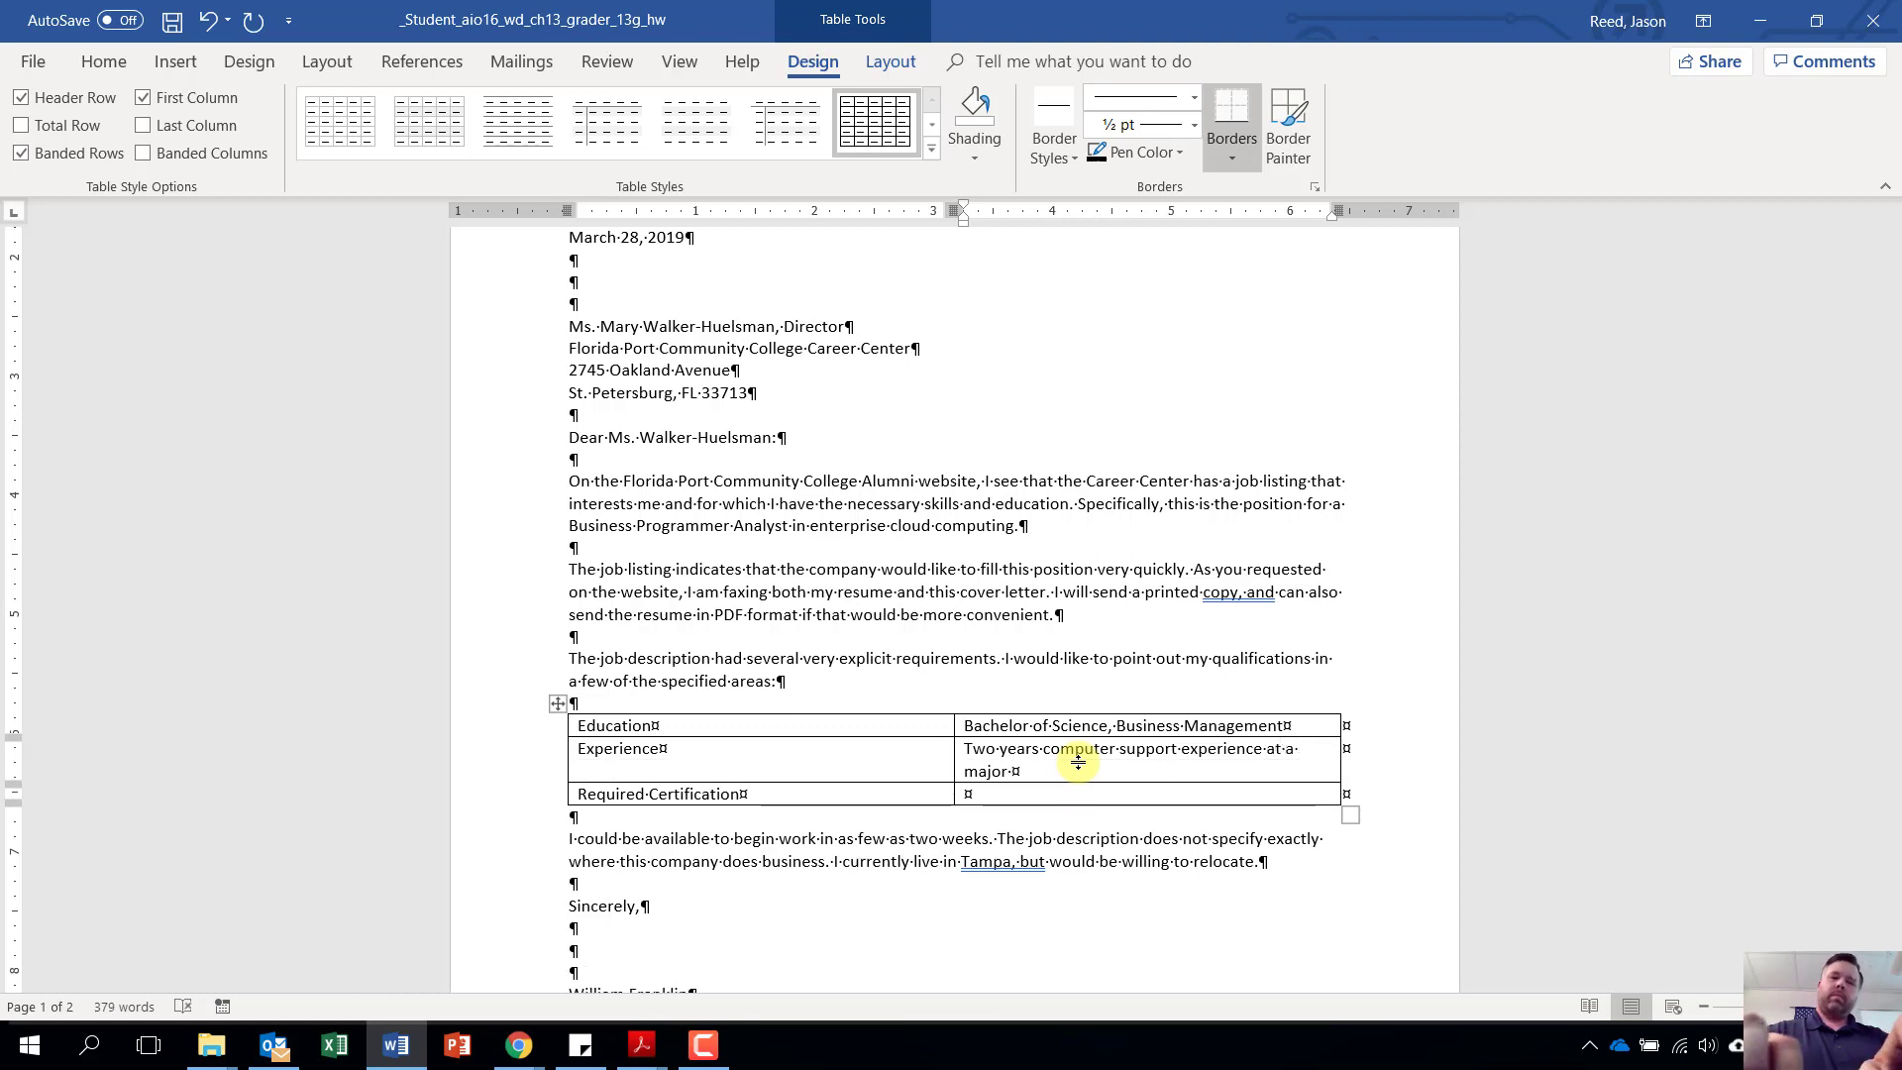
pyautogui.write('un')
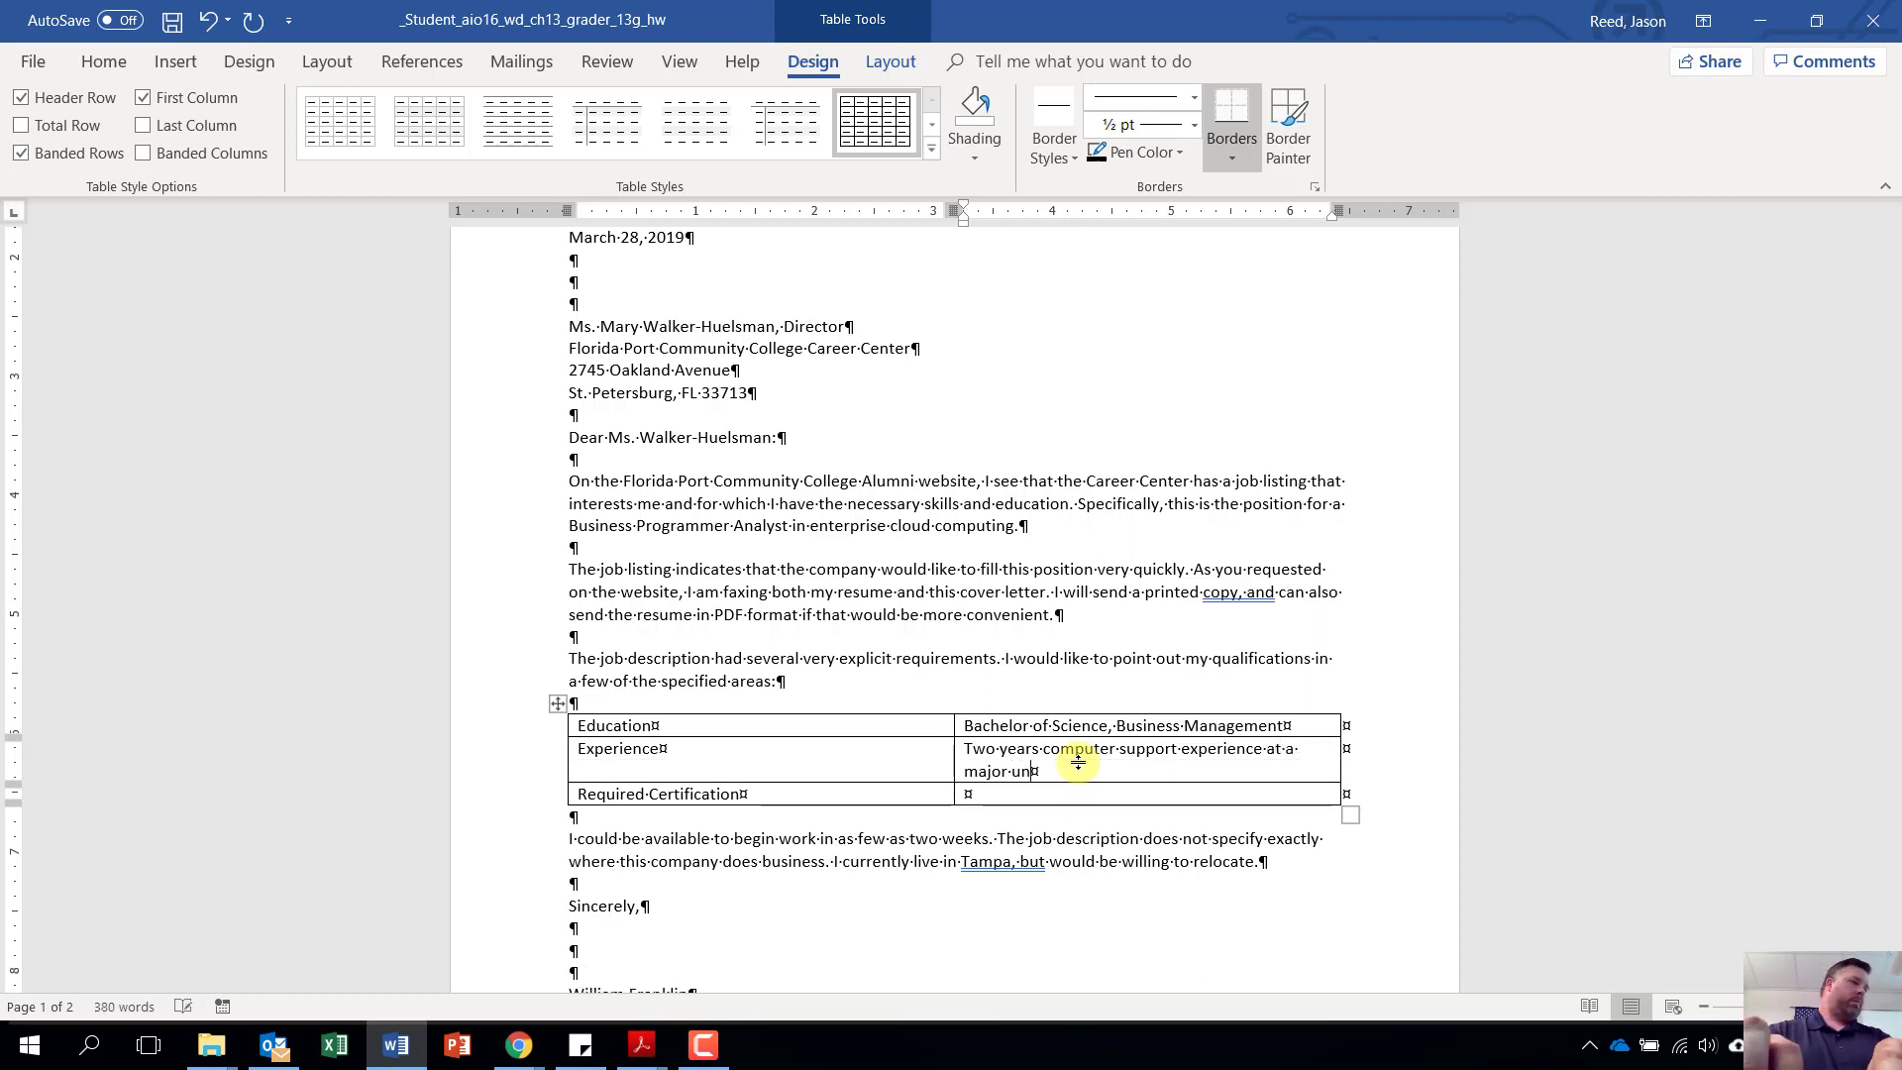
pyautogui.write('iversity')
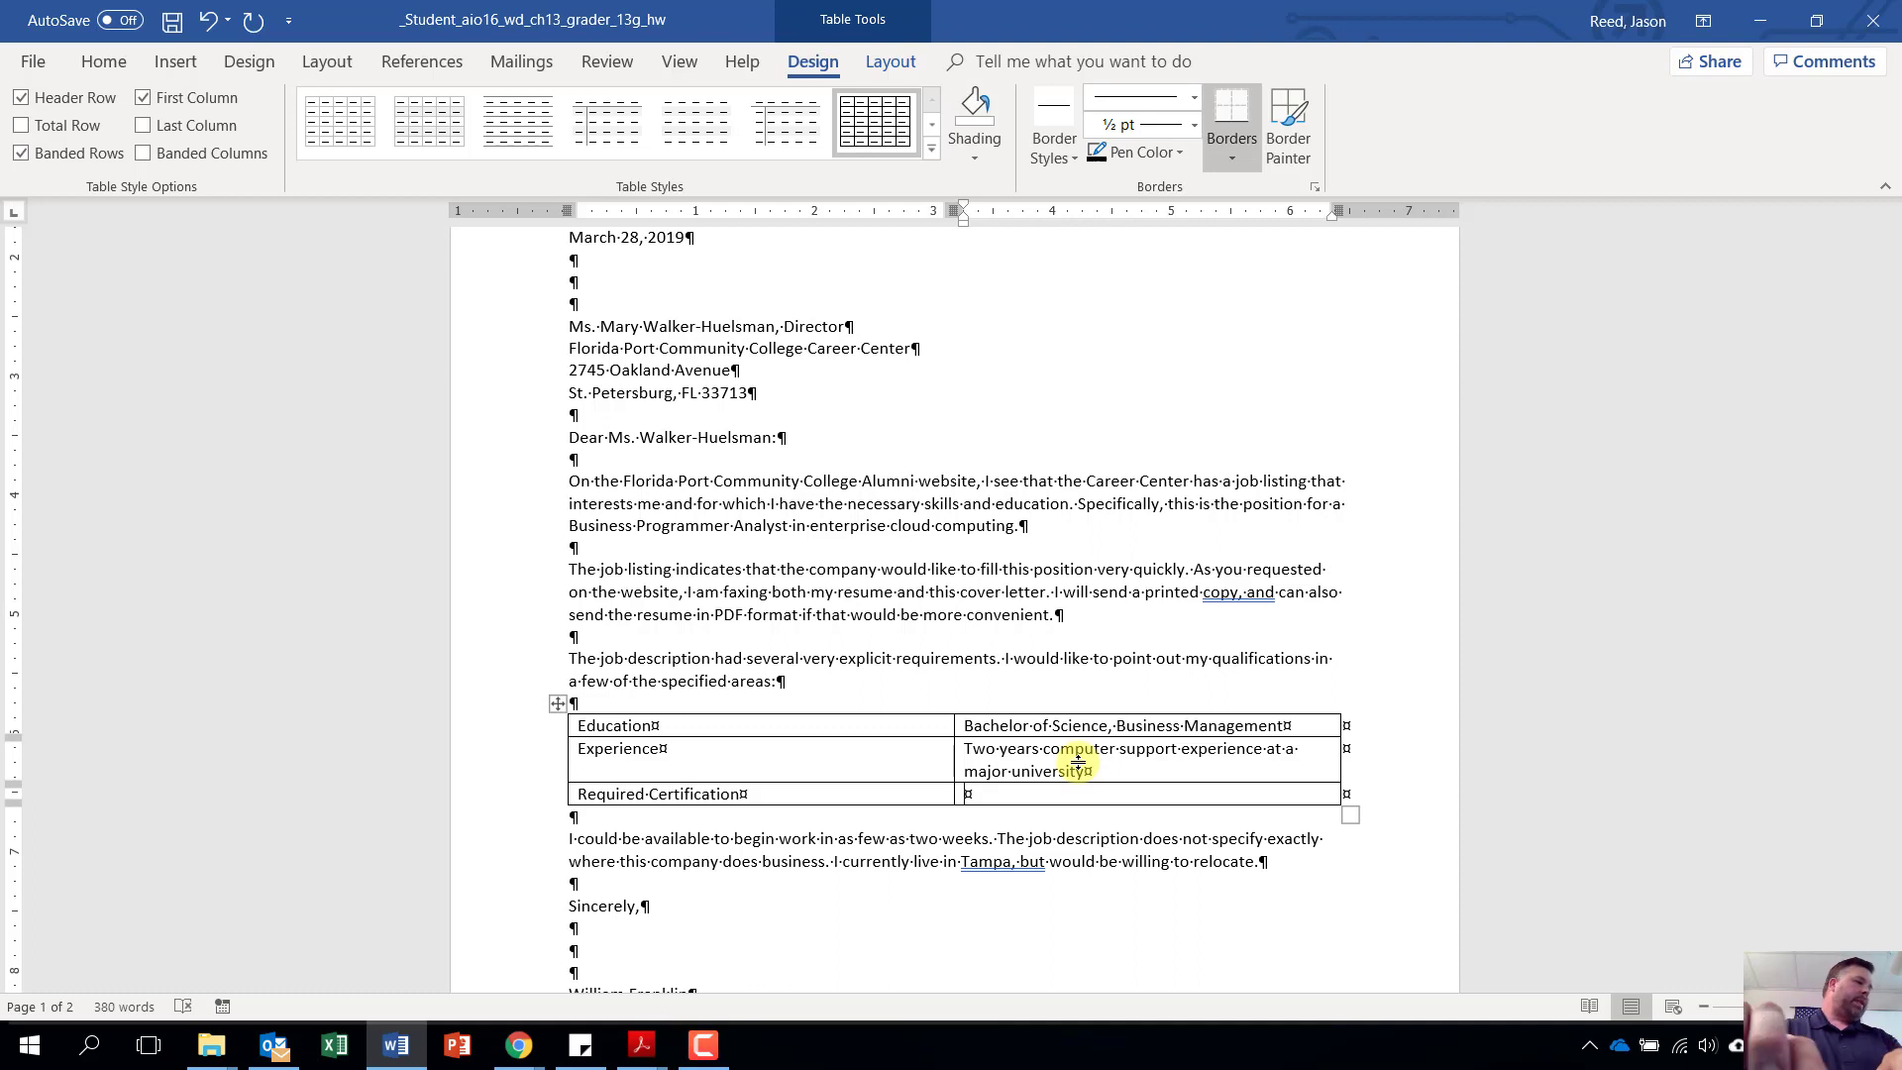
pyautogui.write('MO')
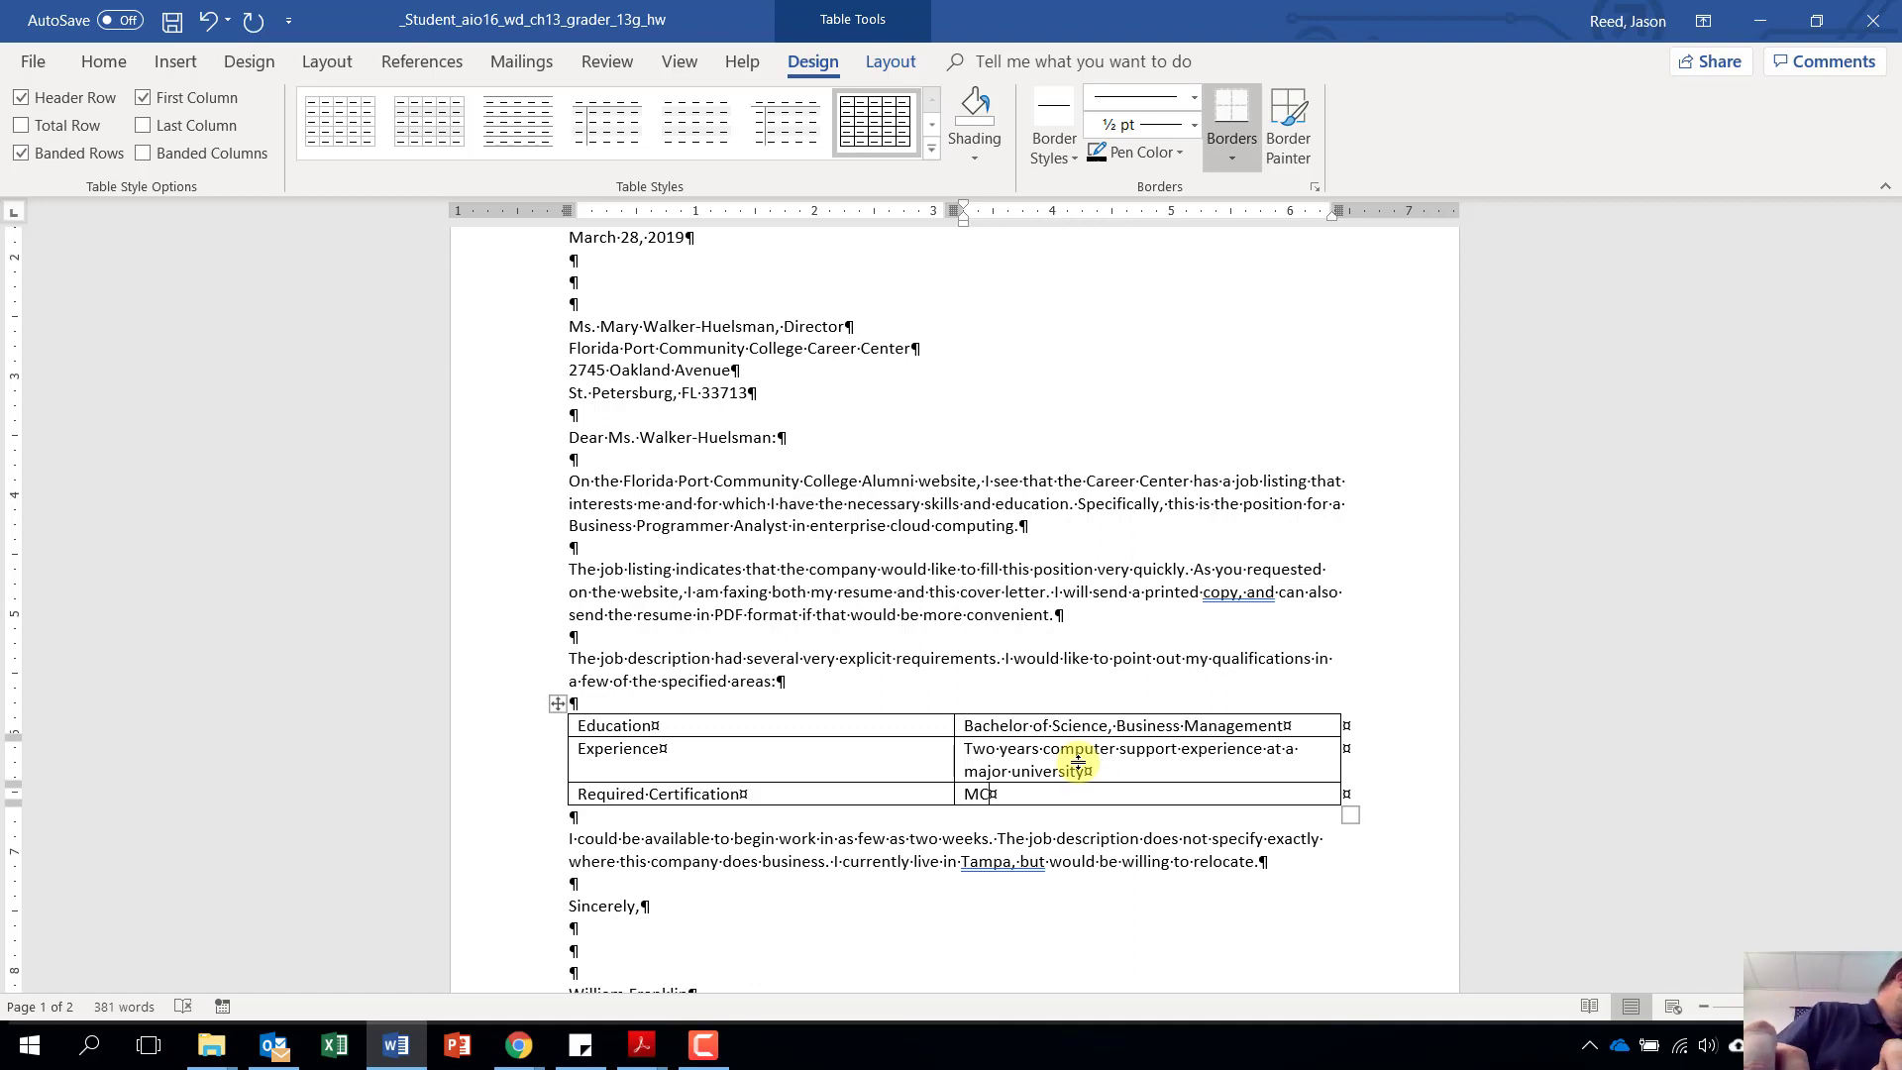
pyautogui.write('ITP')
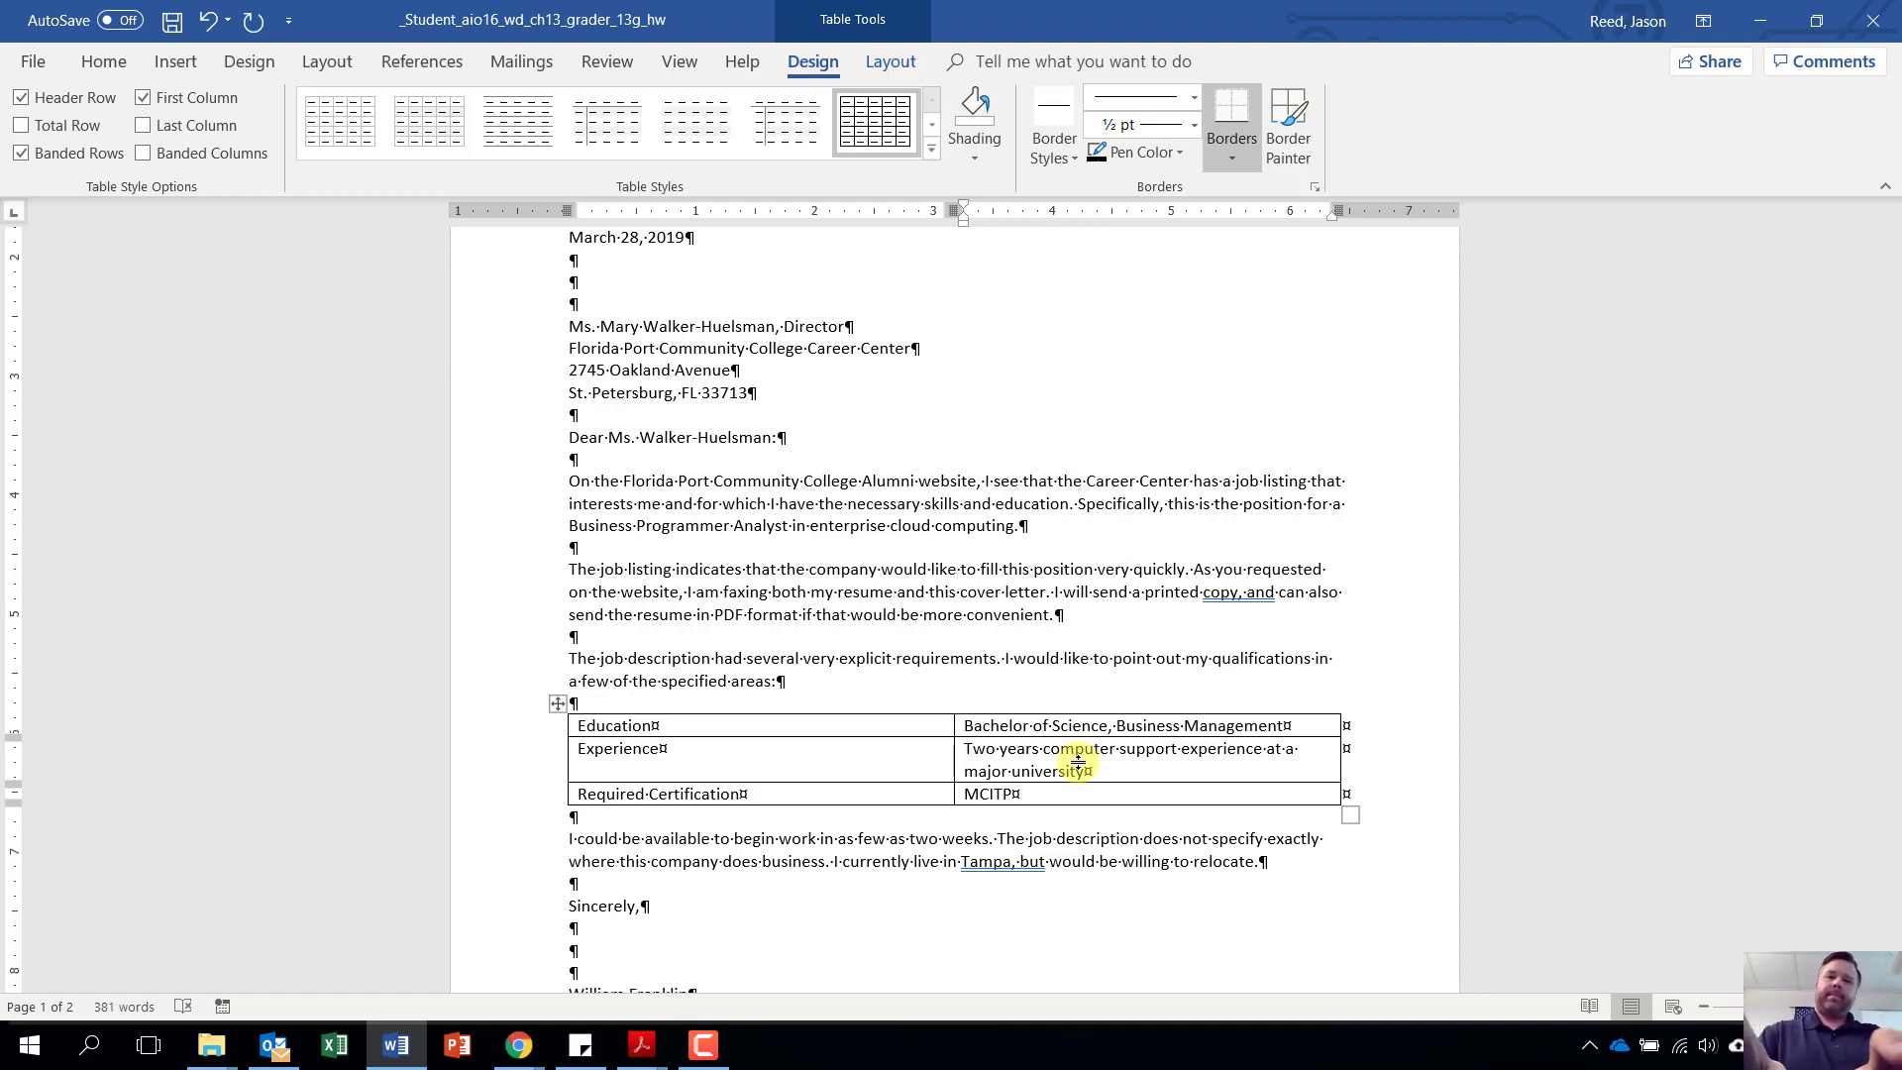
pyautogui.write(', ')
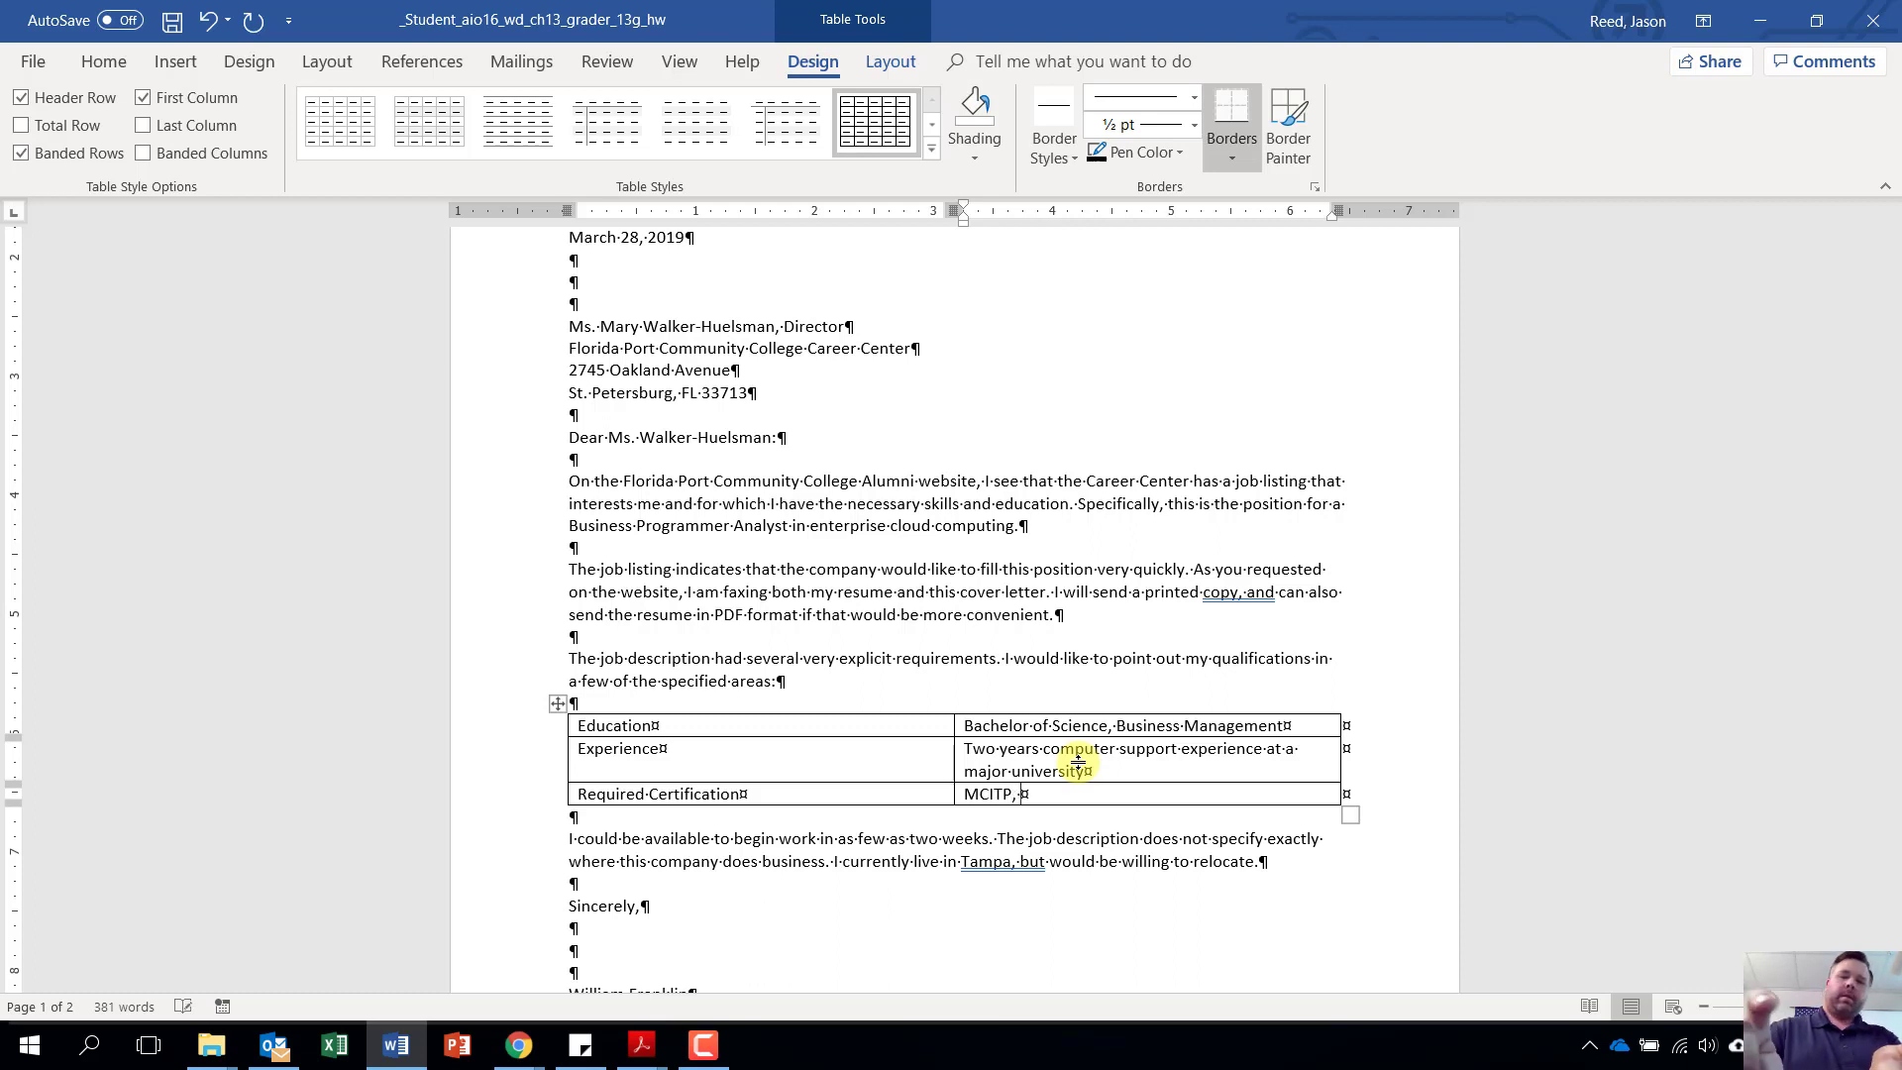
pyautogui.write('MC')
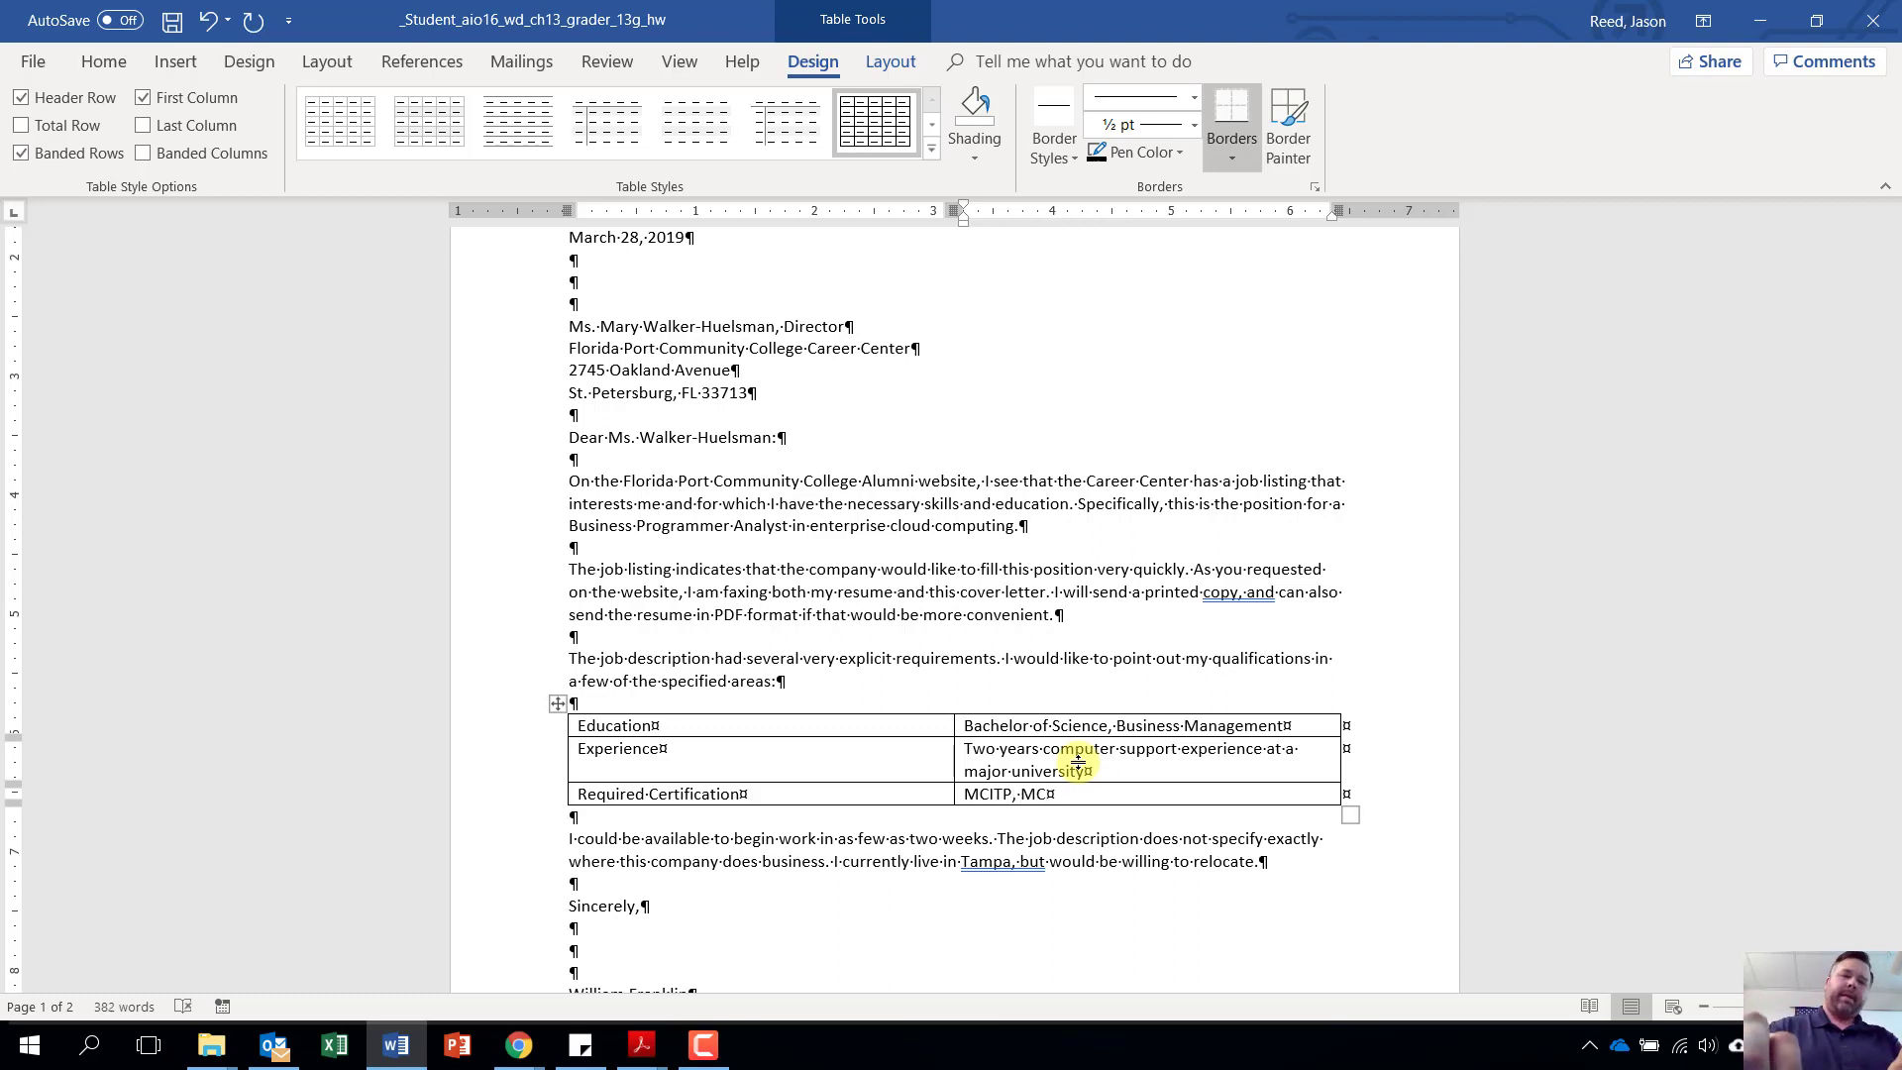
pyautogui.write('D')
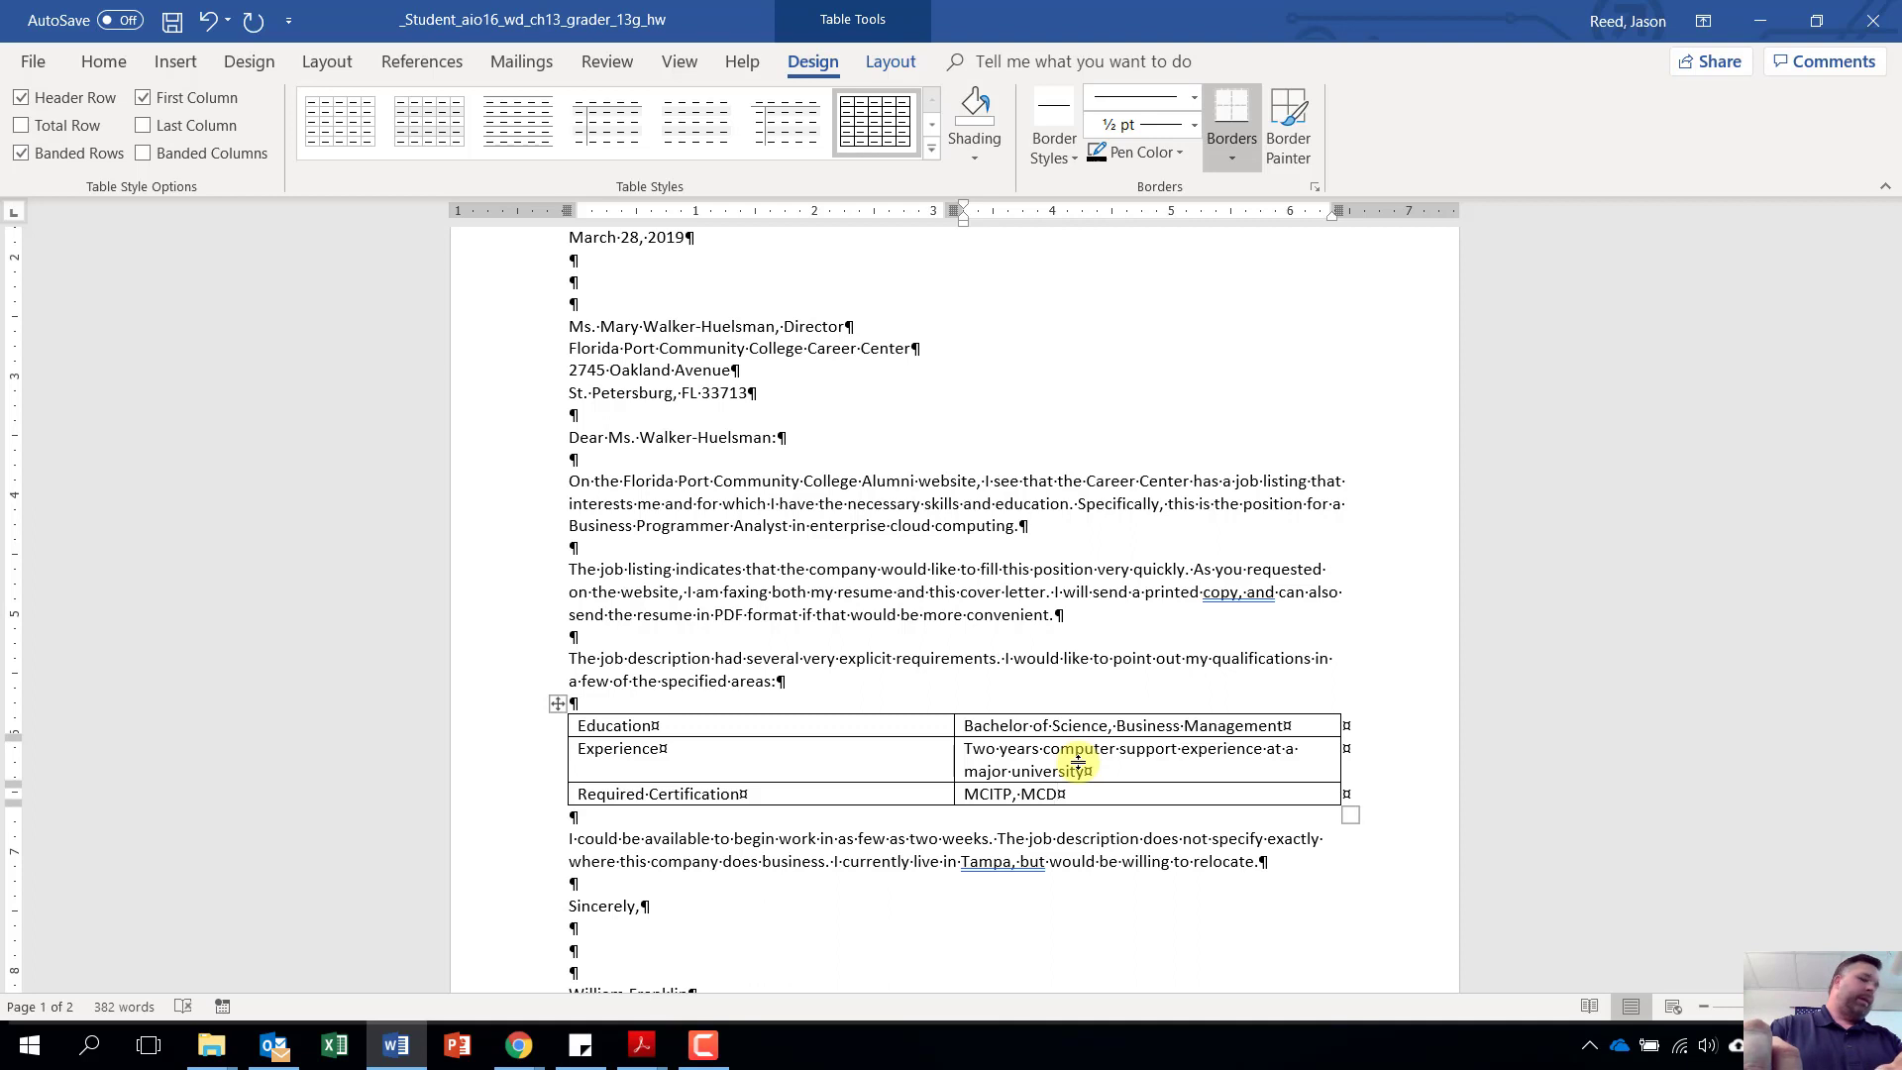
pyautogui.write('ST')
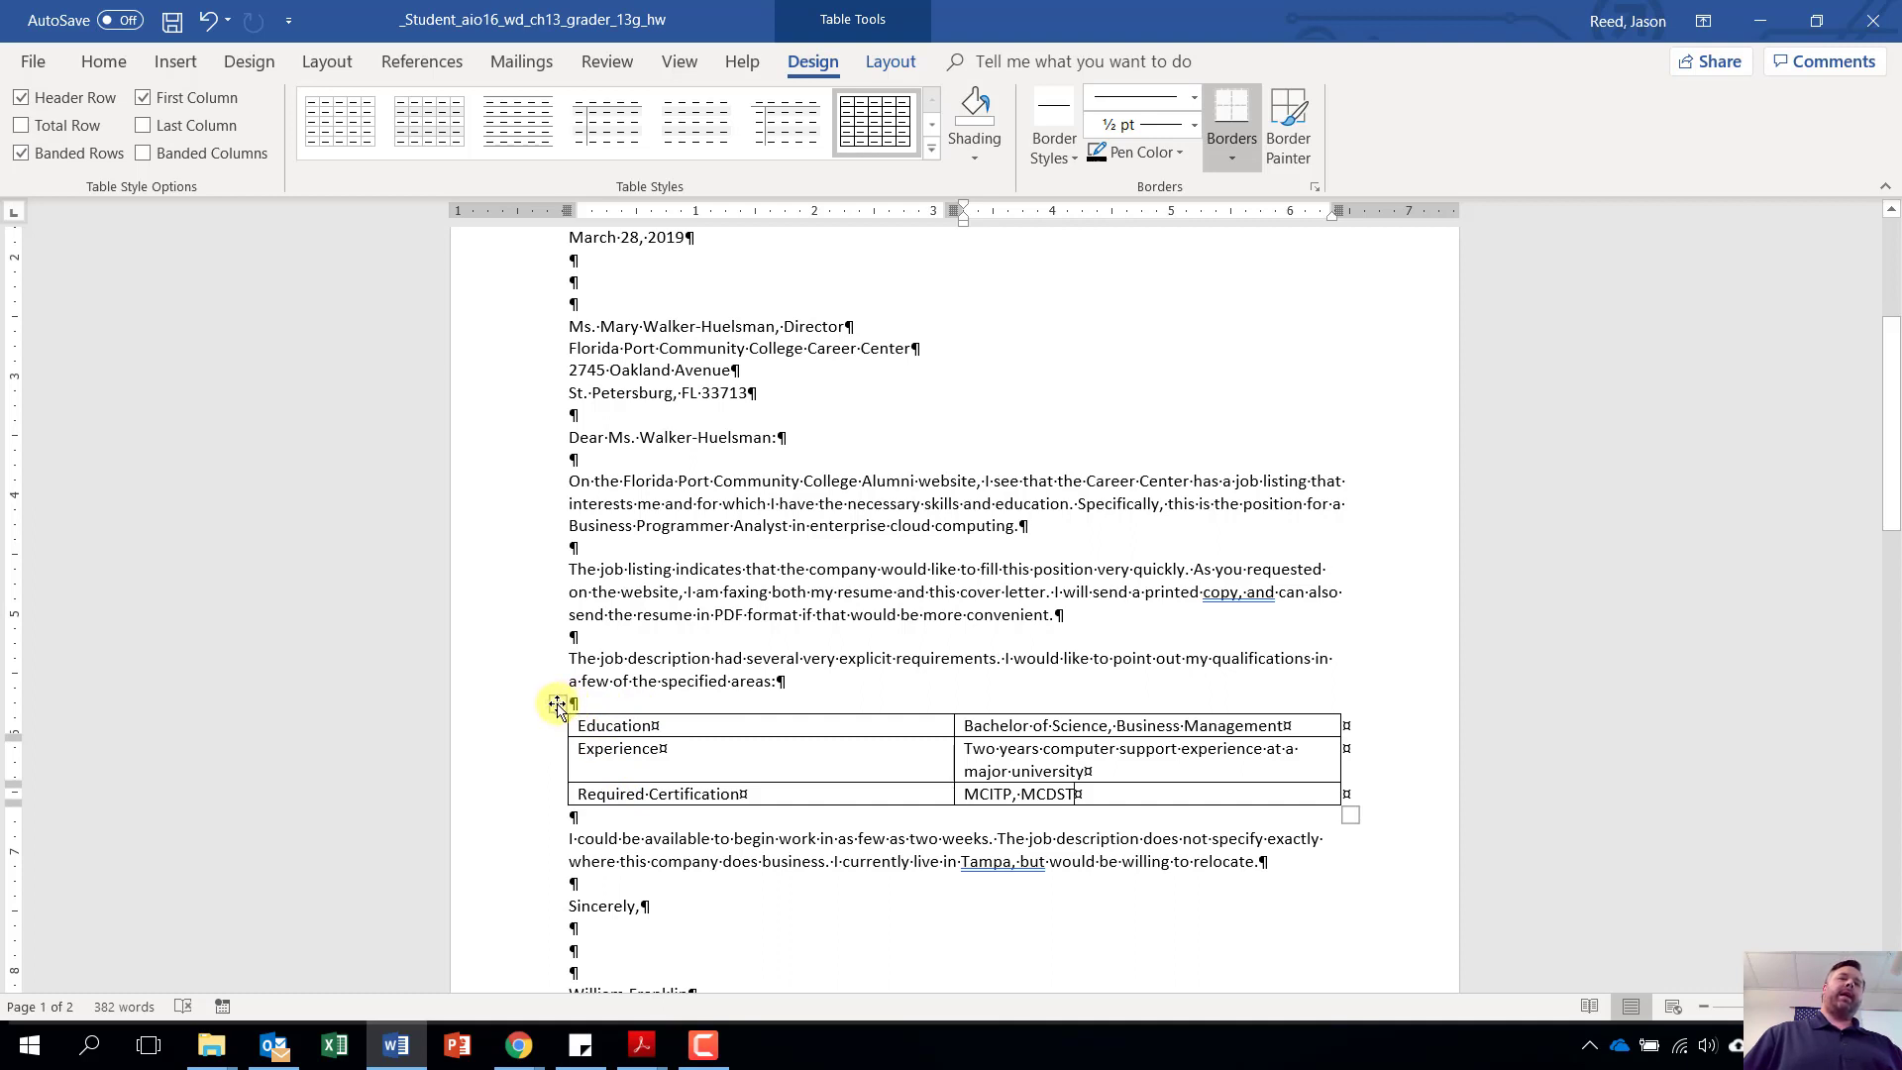
# Step: Change the third-row label to 'Required Certifications', then reselect the whole table
pyautogui.click(557, 705)
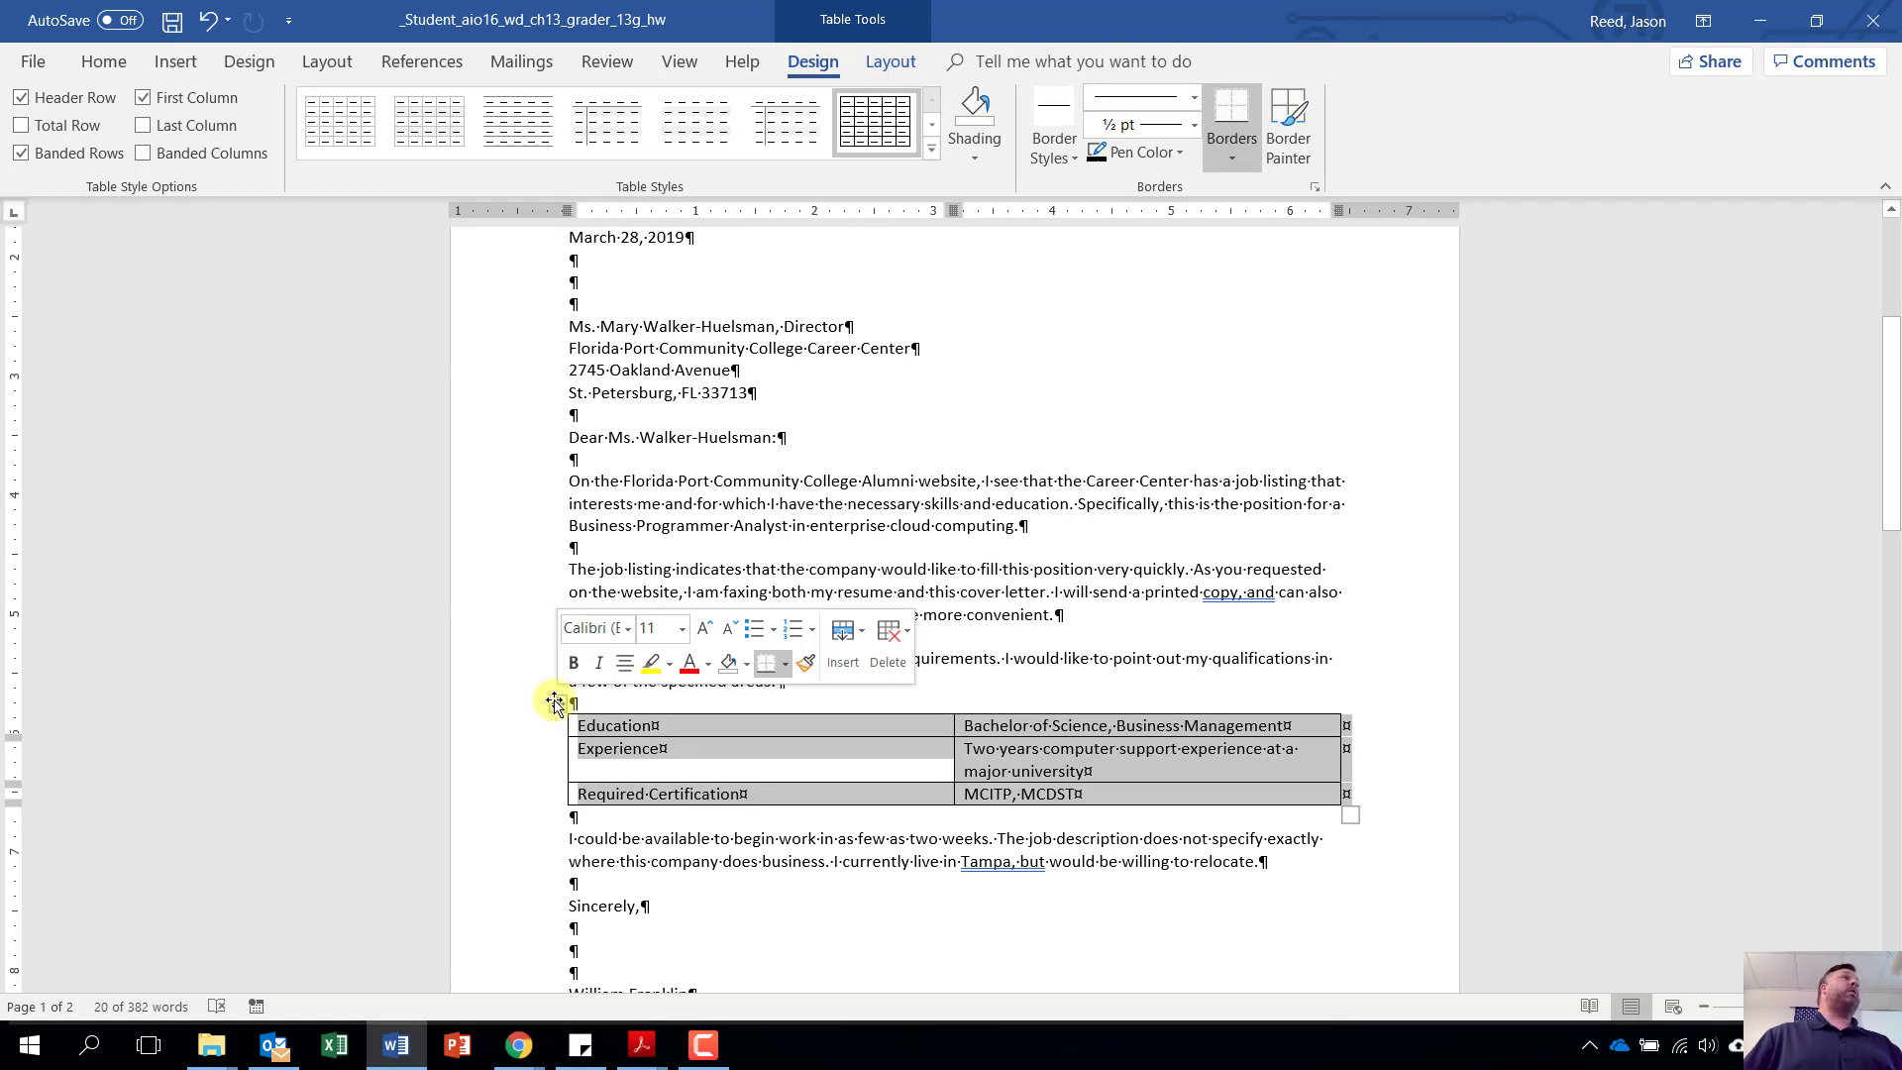
pyautogui.click(743, 805)
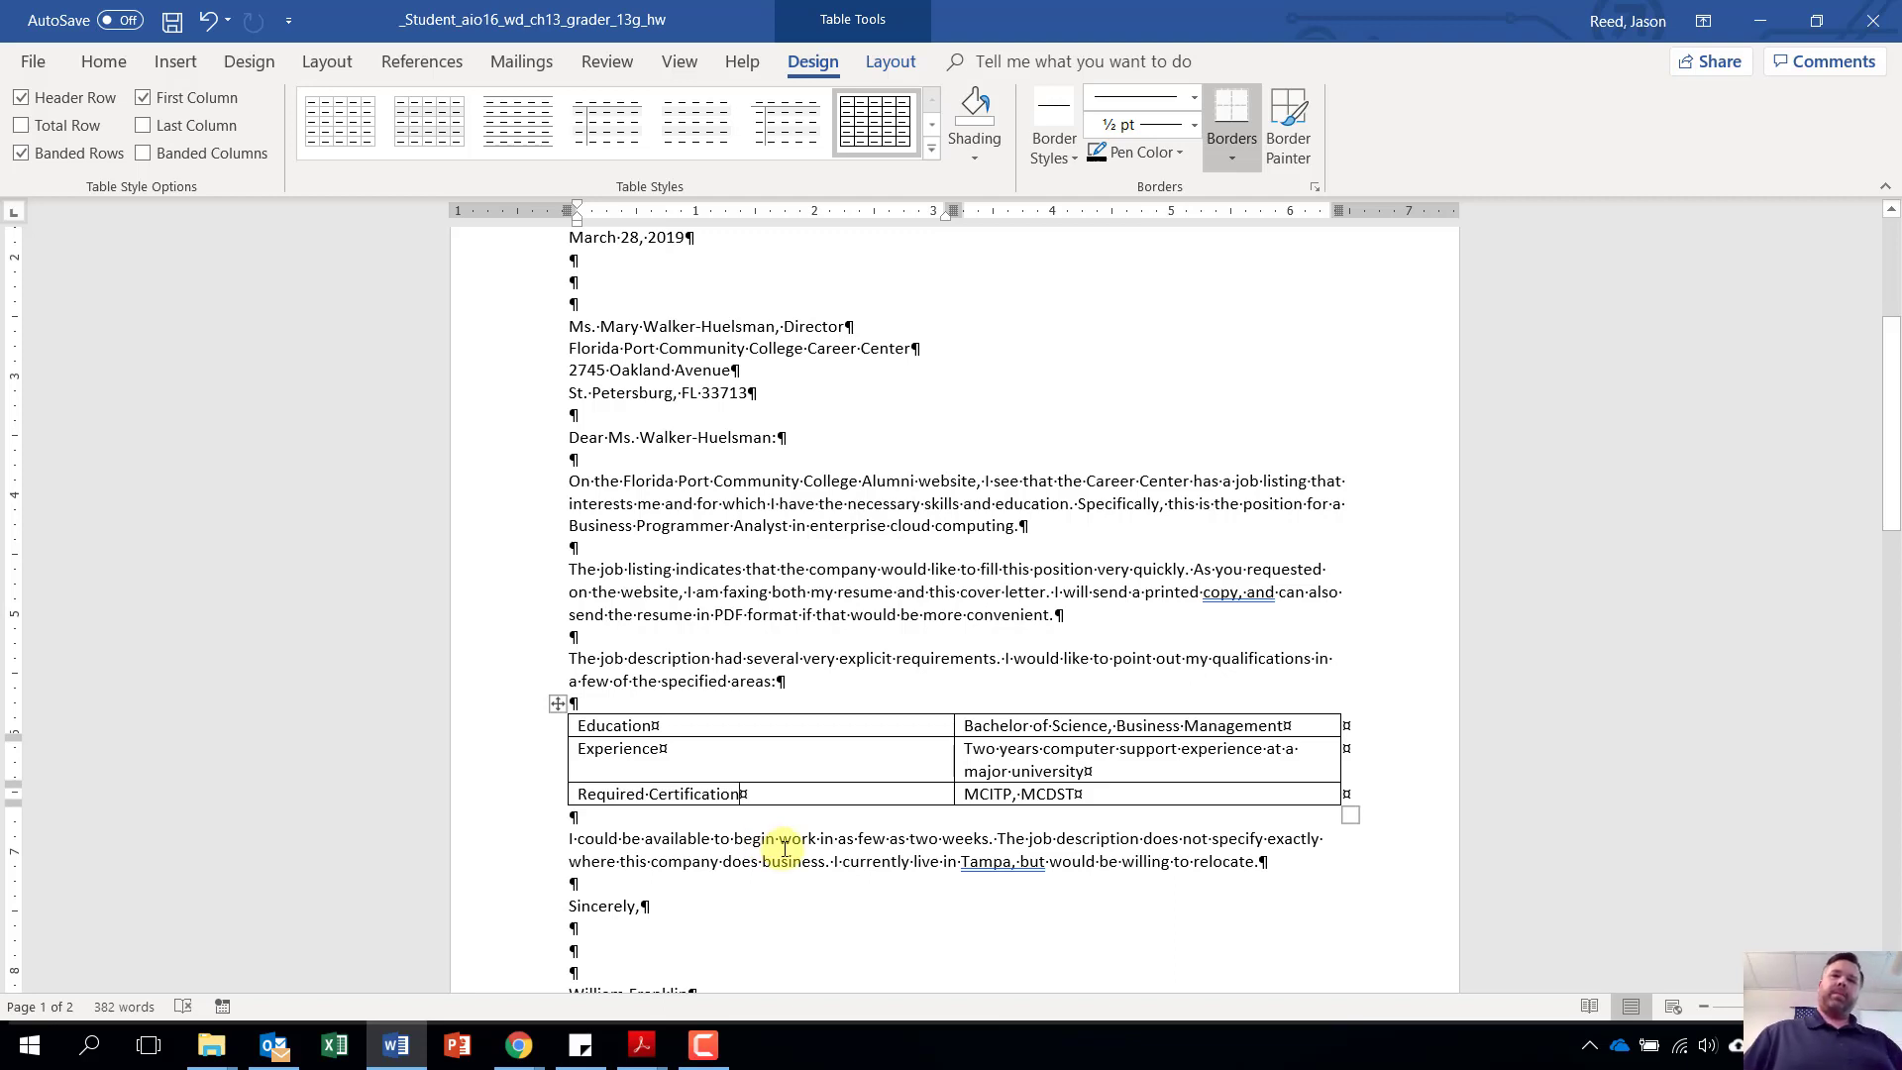
pyautogui.write('s')
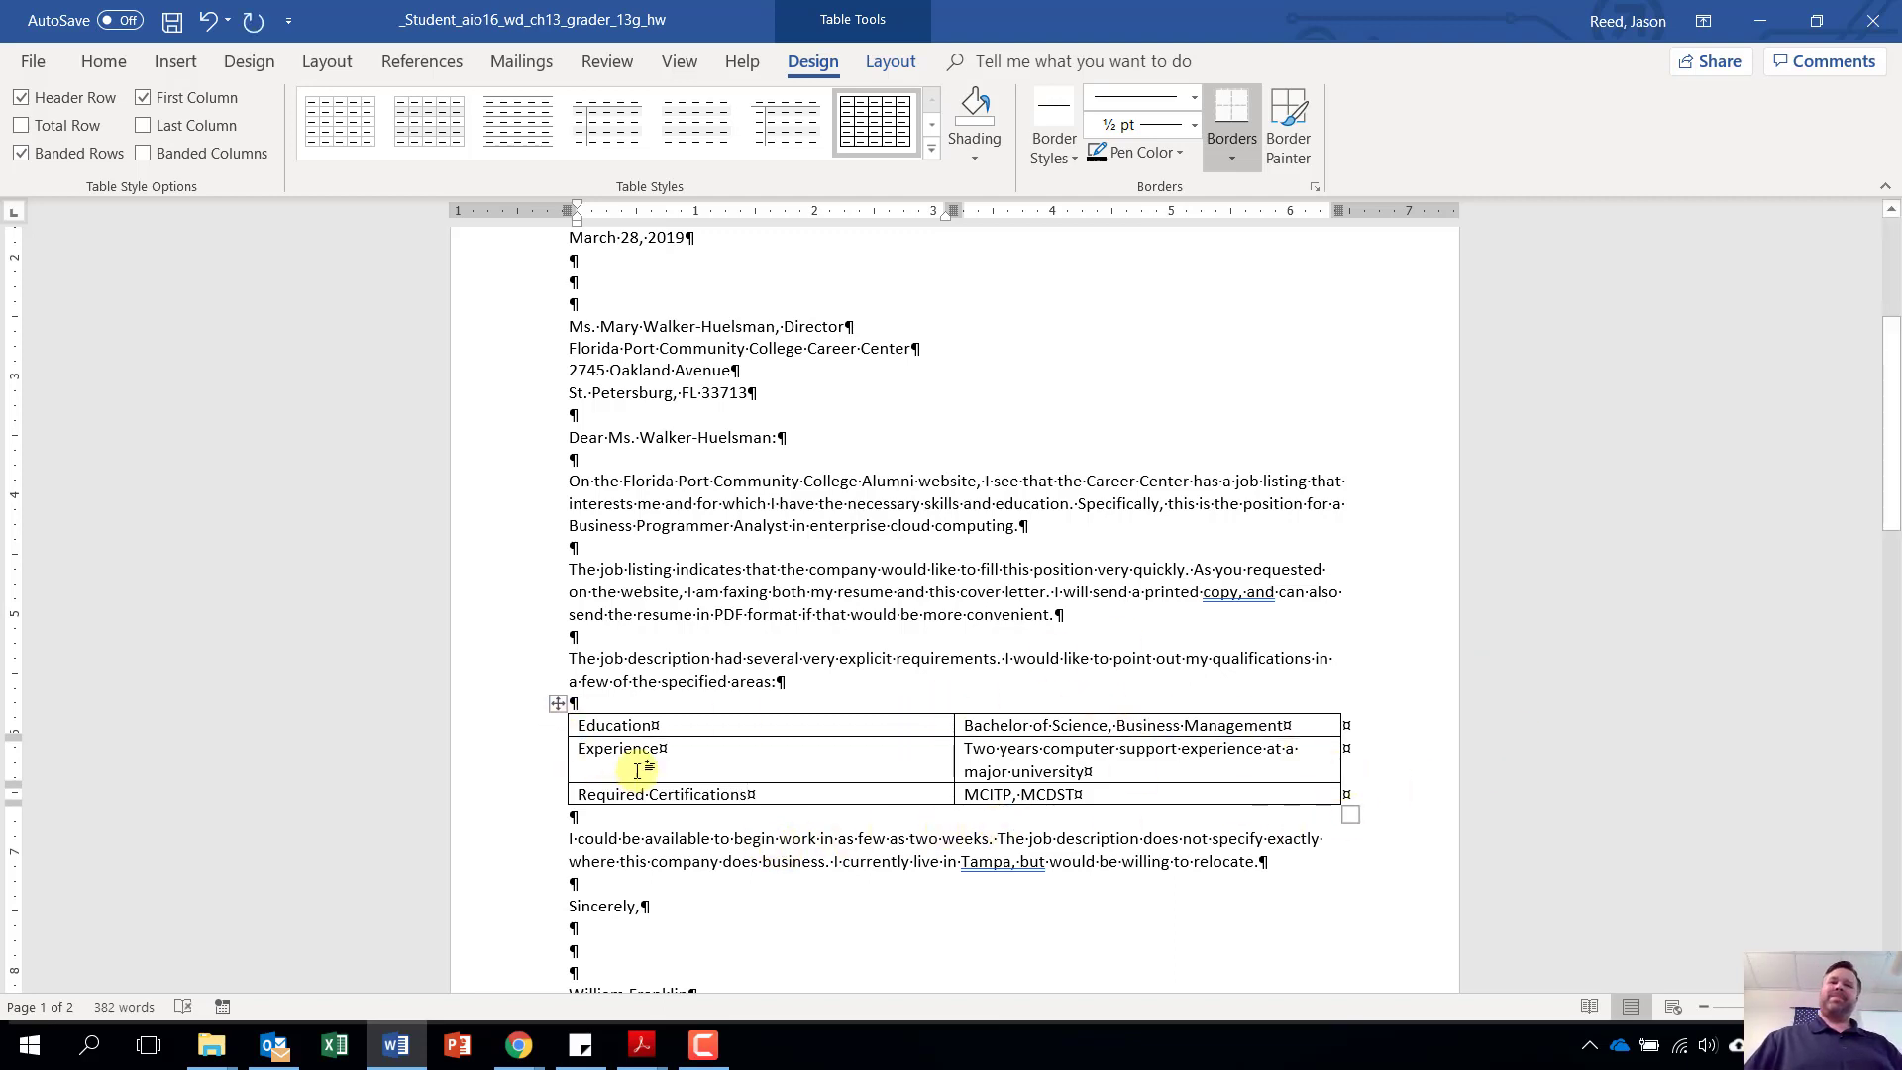
pyautogui.click(558, 704)
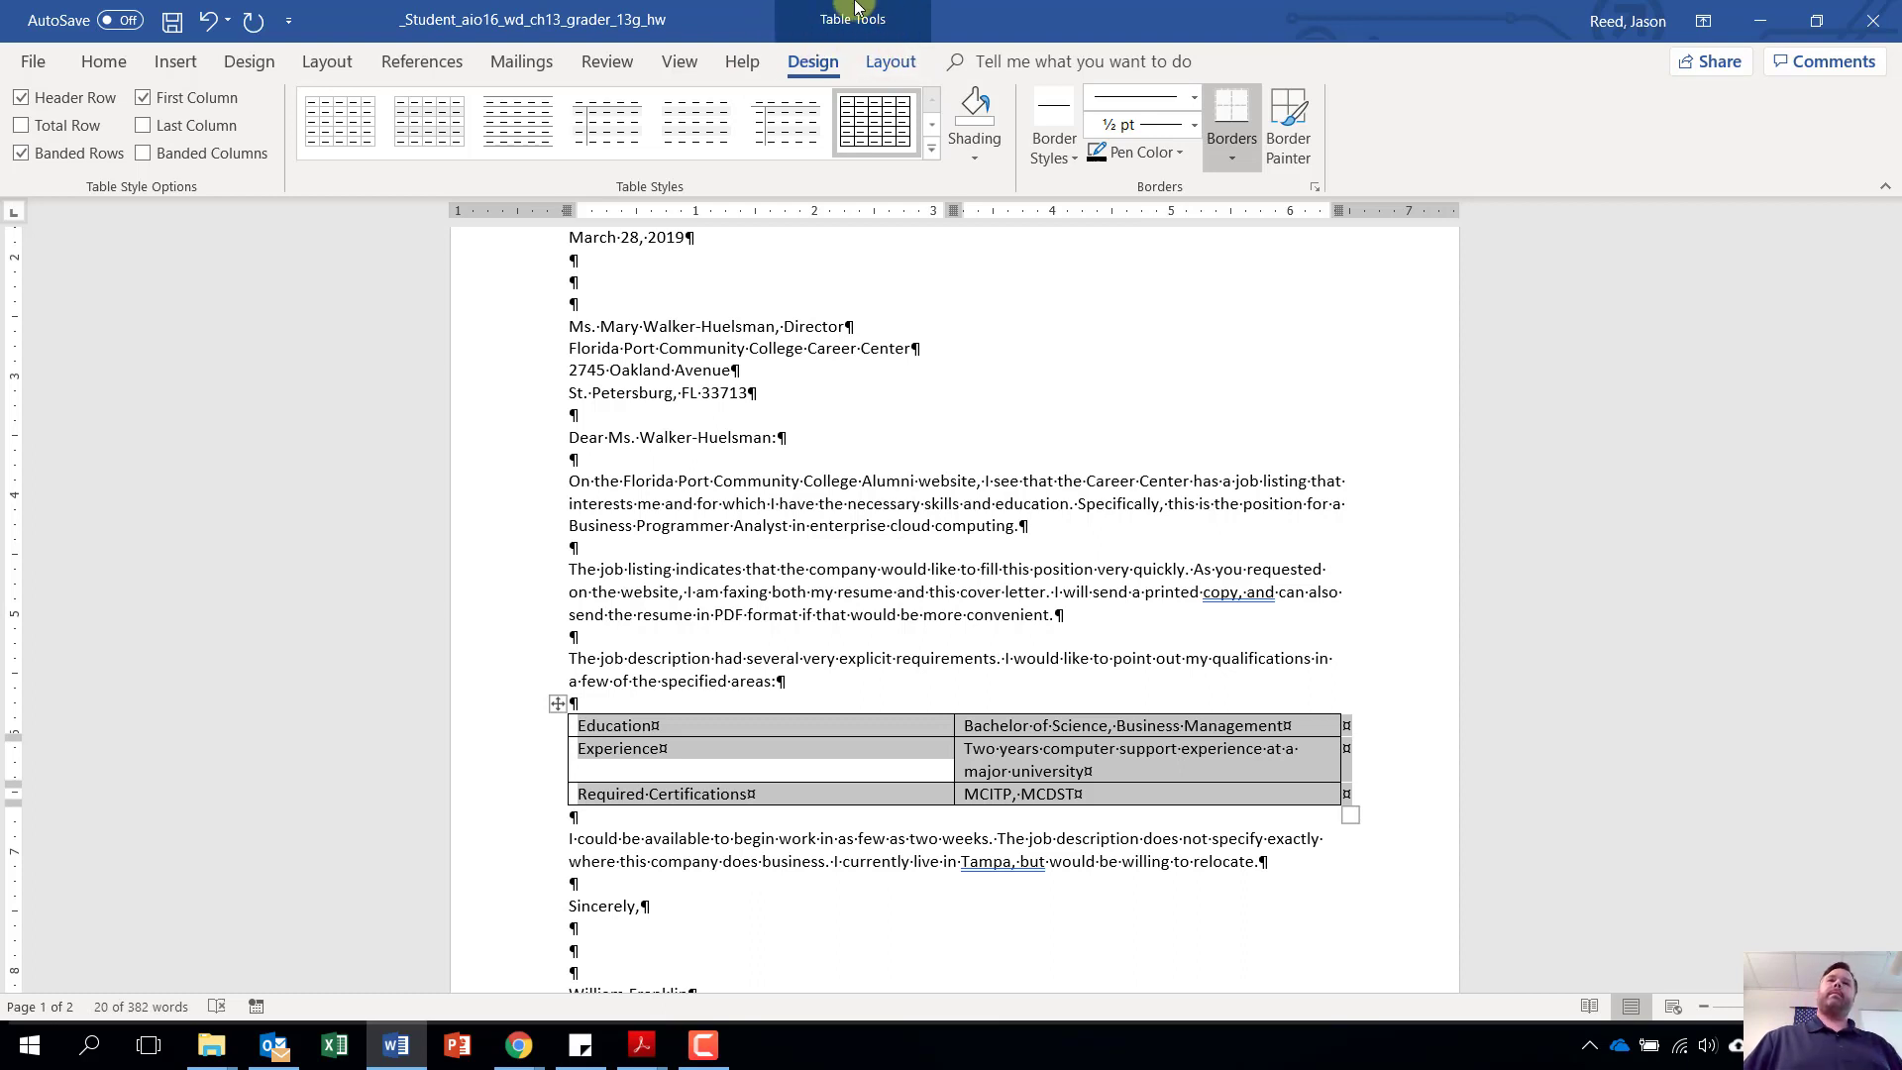
# Step: Apply AutoFit Contents from Table Tools Layout so columns shrink to fit the text
pyautogui.click(889, 62)
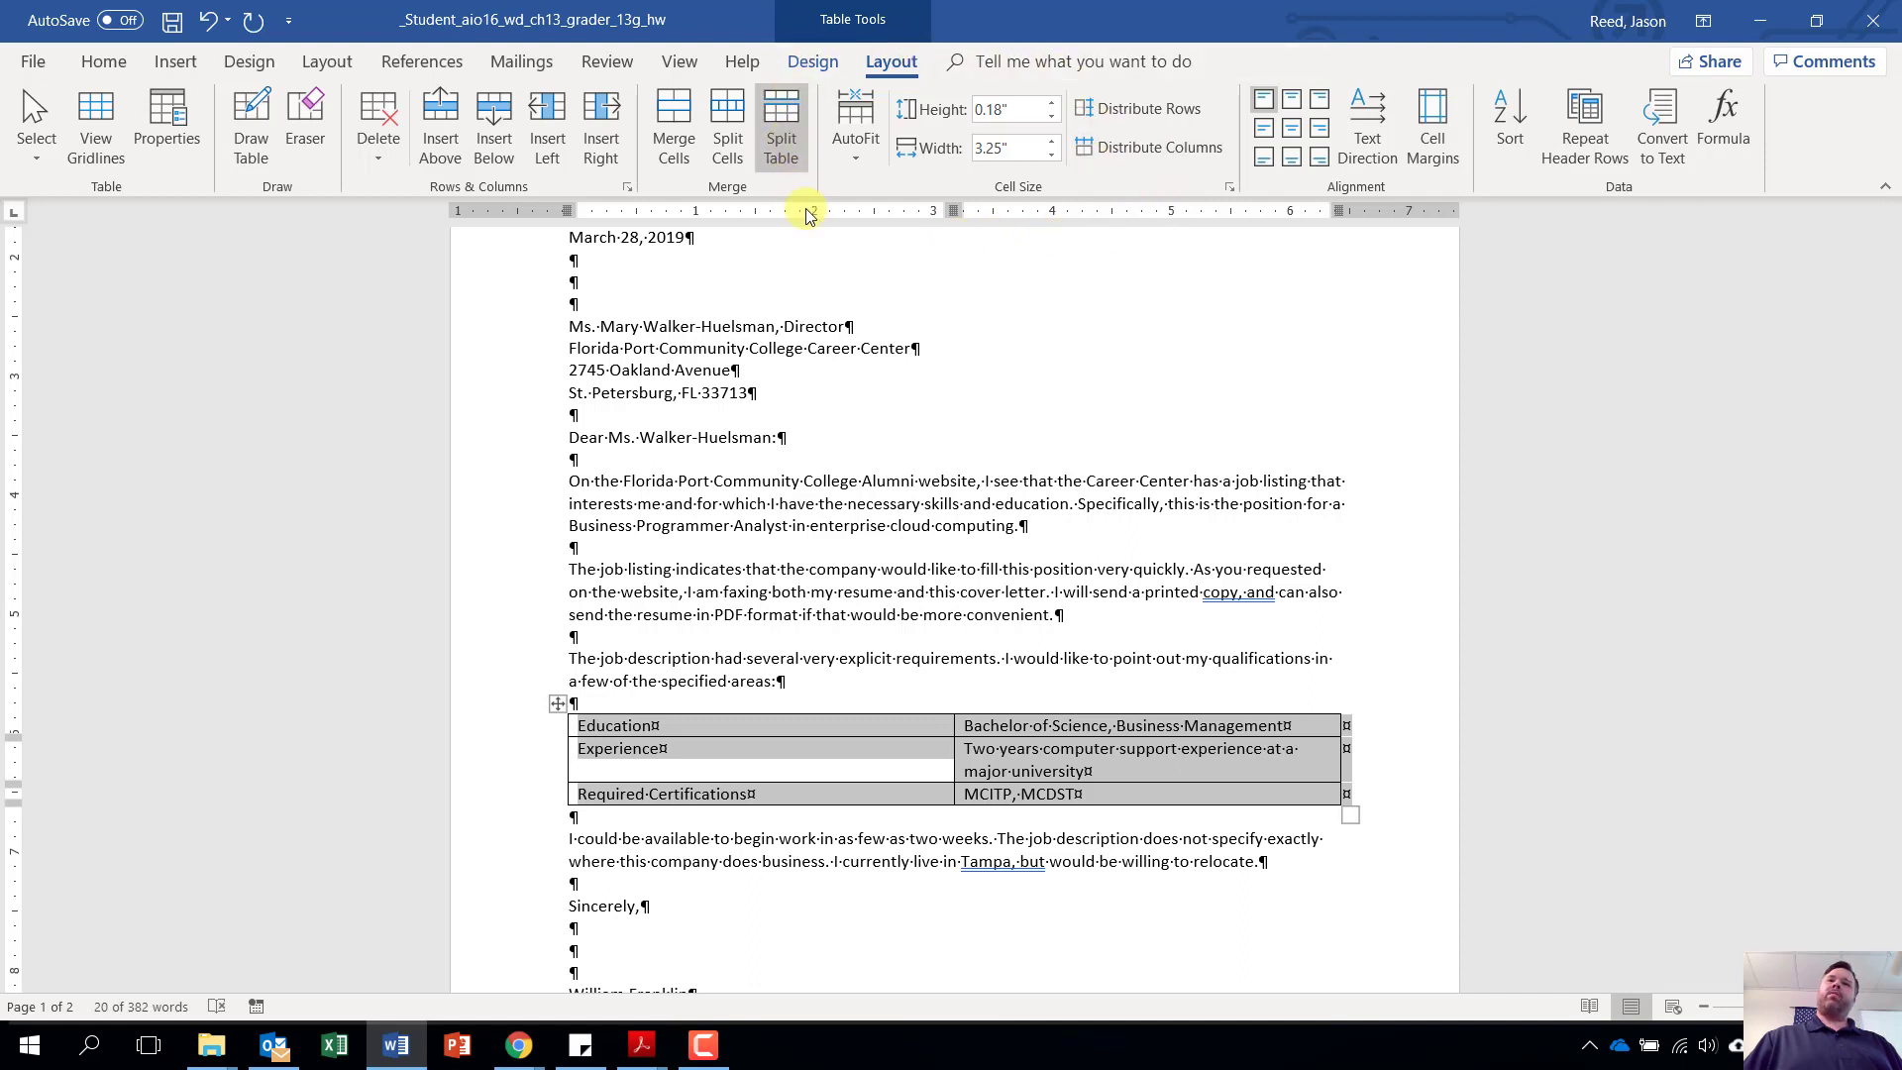
pyautogui.click(847, 161)
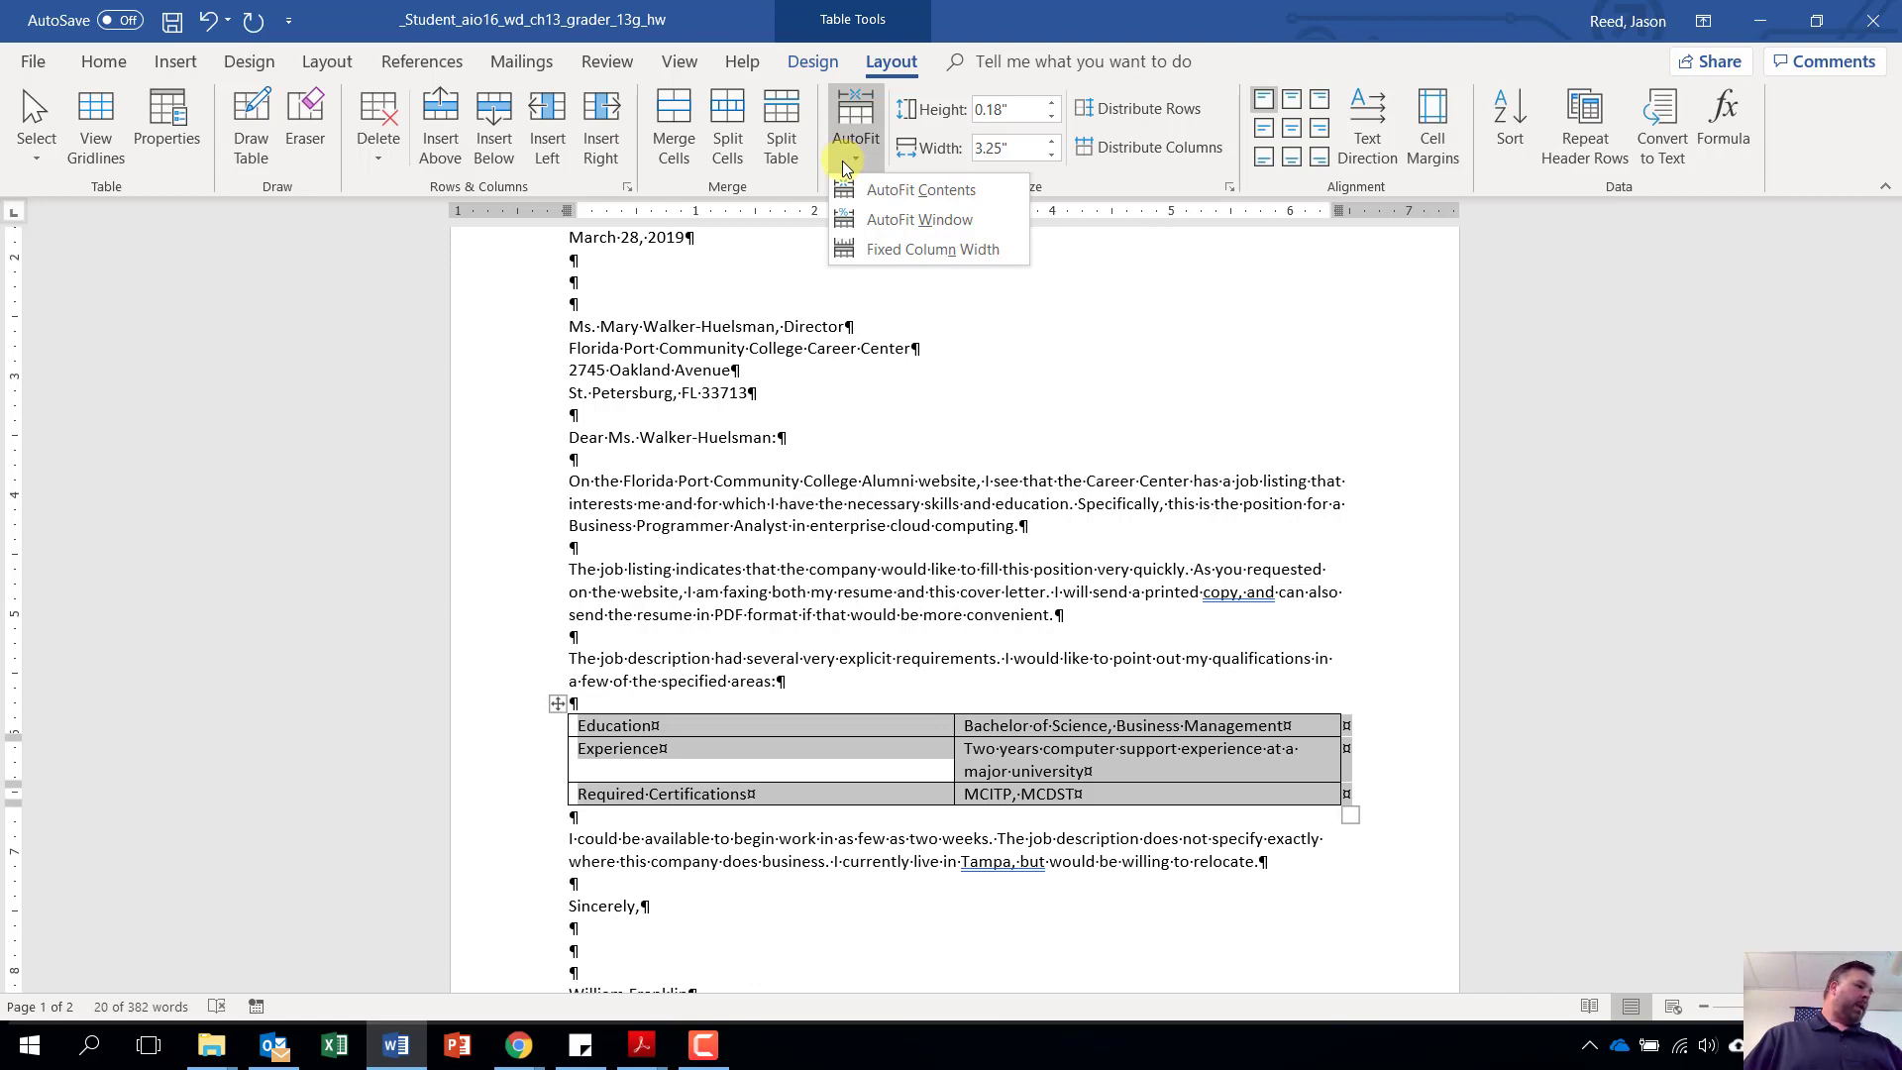
pyautogui.click(931, 194)
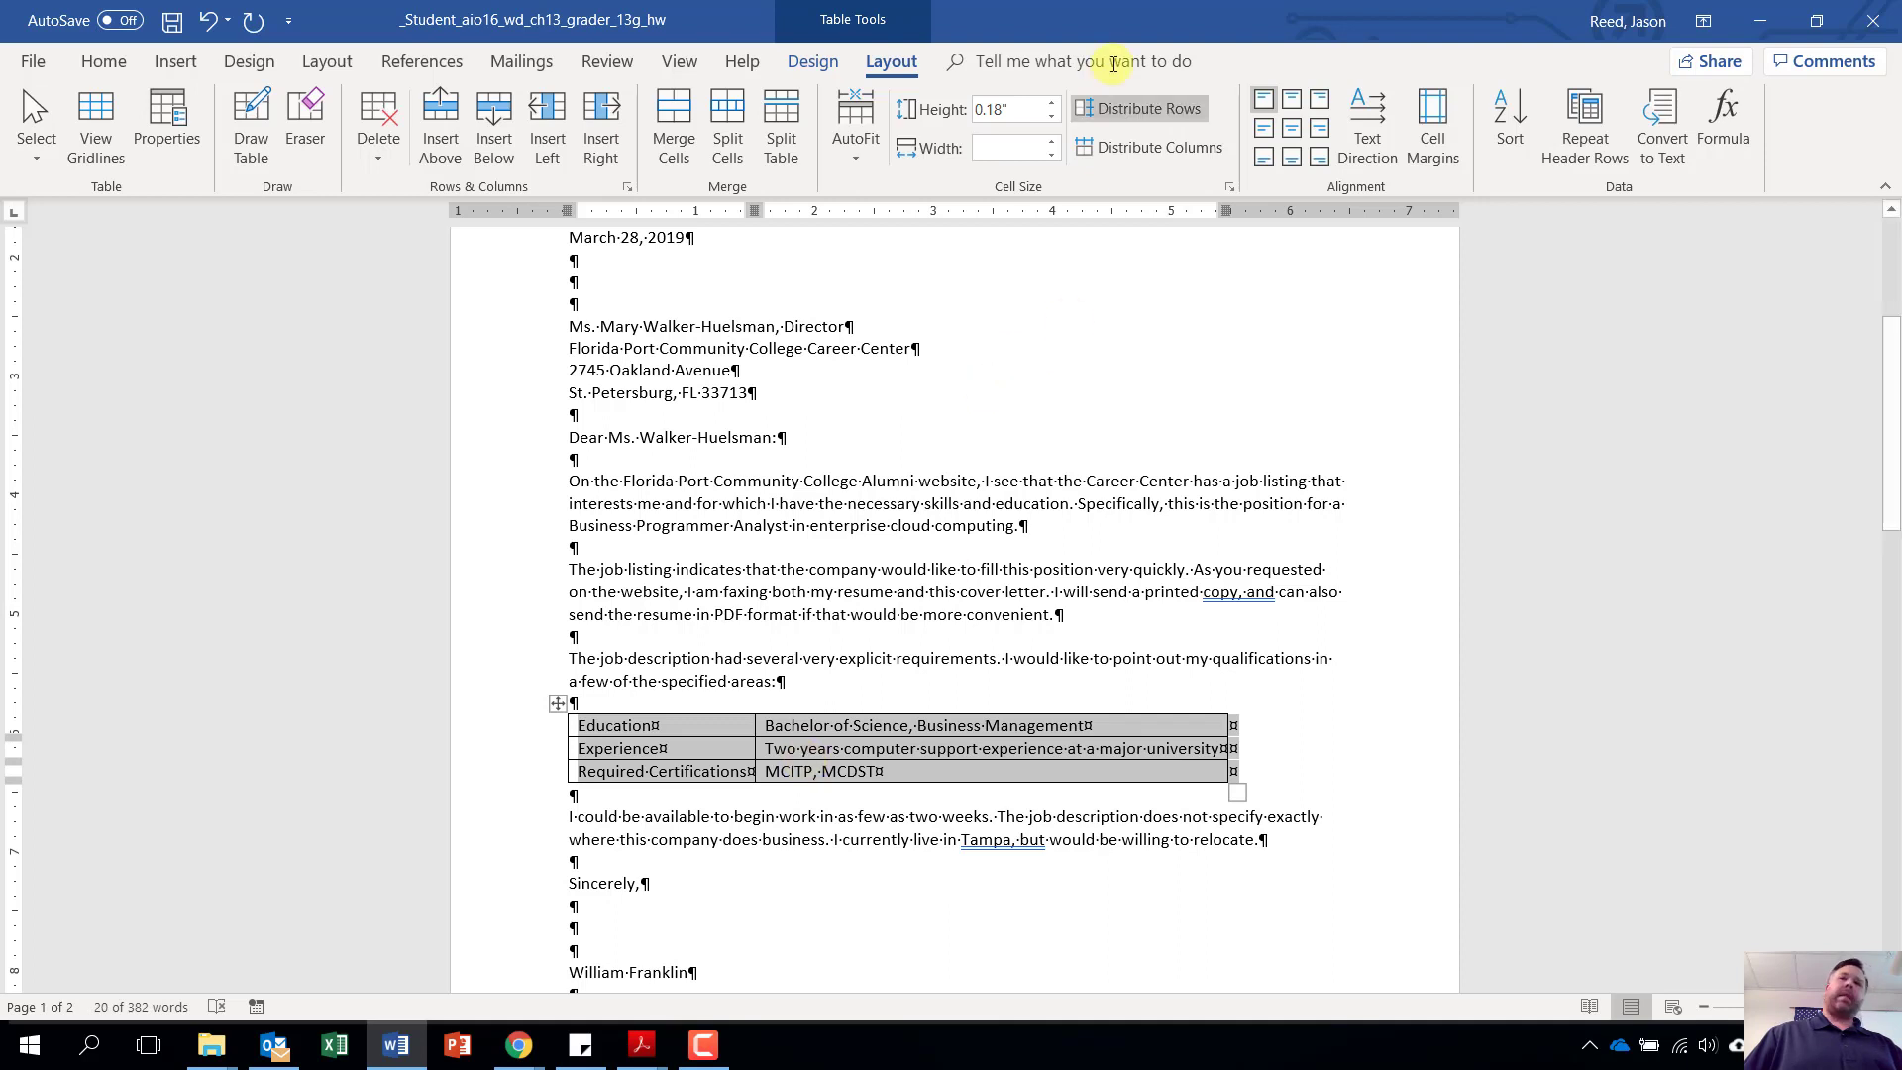
# Step: Apply the Table Grid Light style from the Plain Tables section of the styles gallery
pyautogui.click(813, 61)
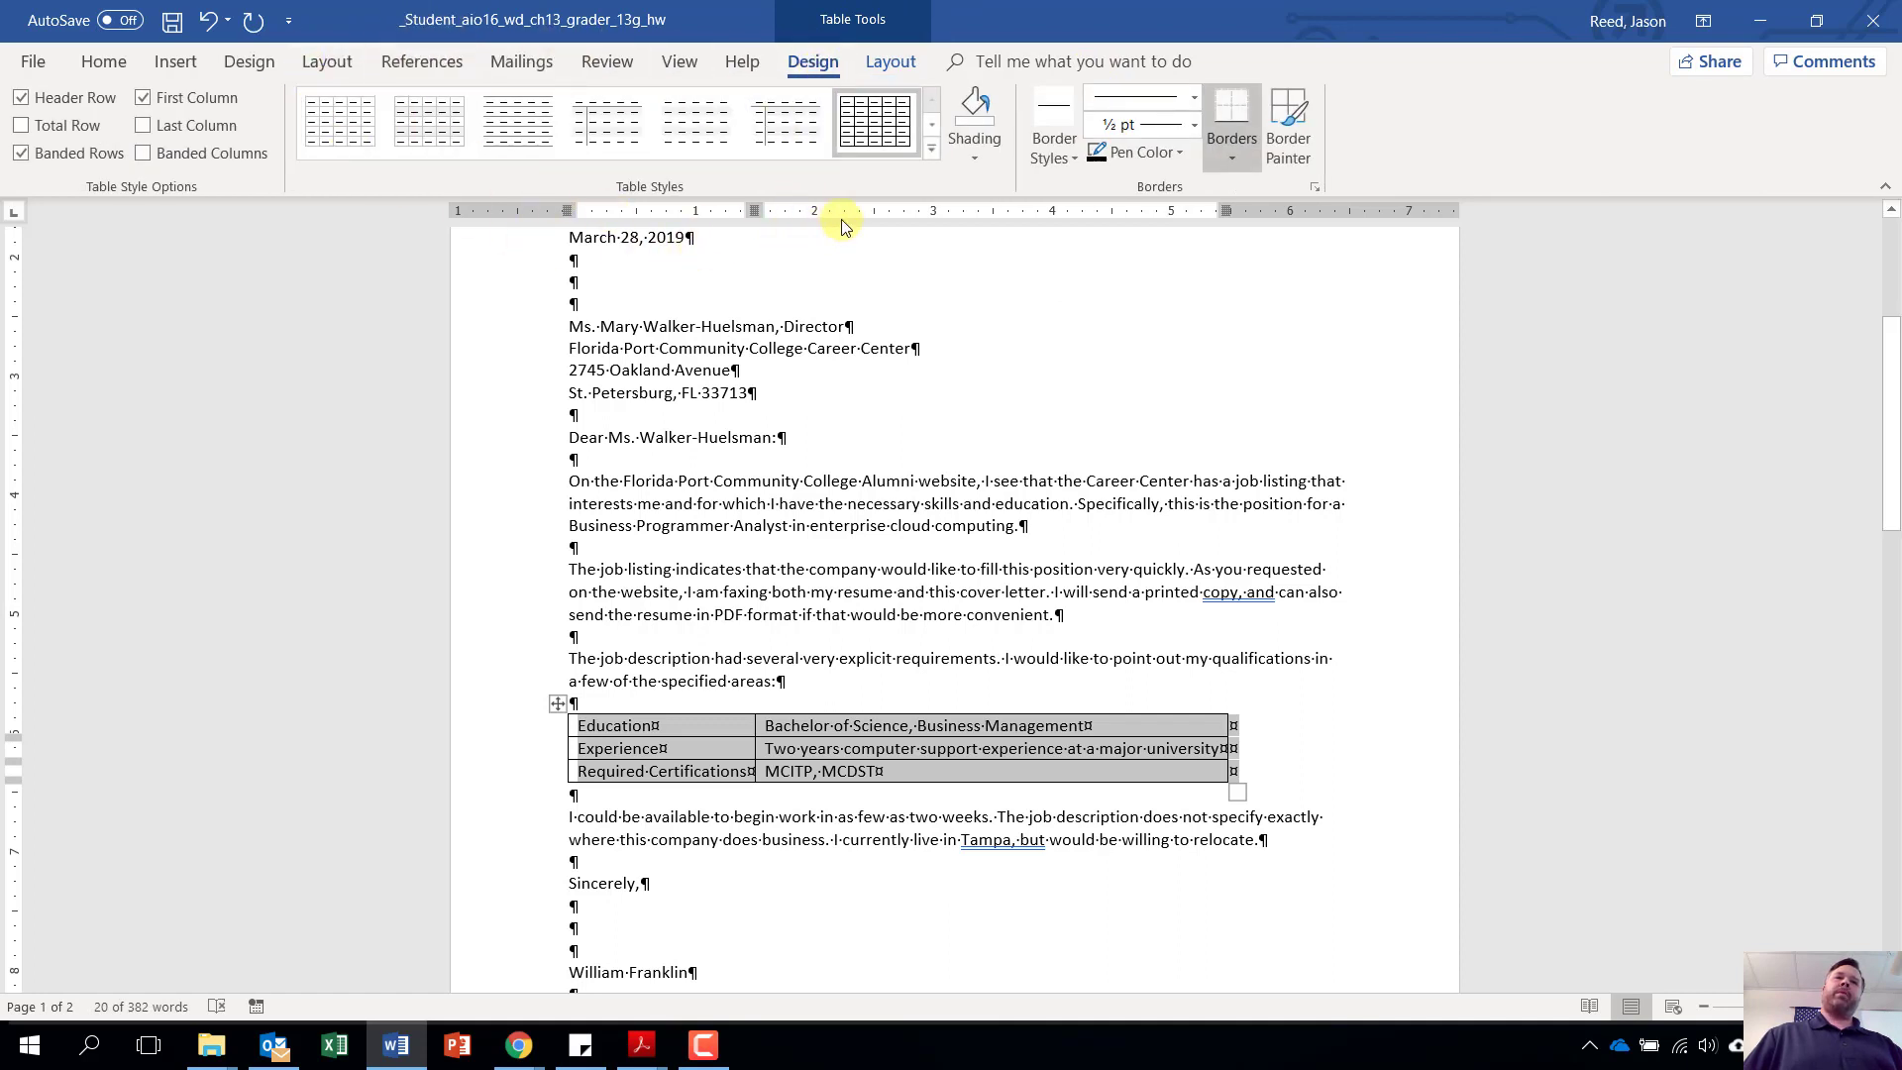
pyautogui.click(932, 151)
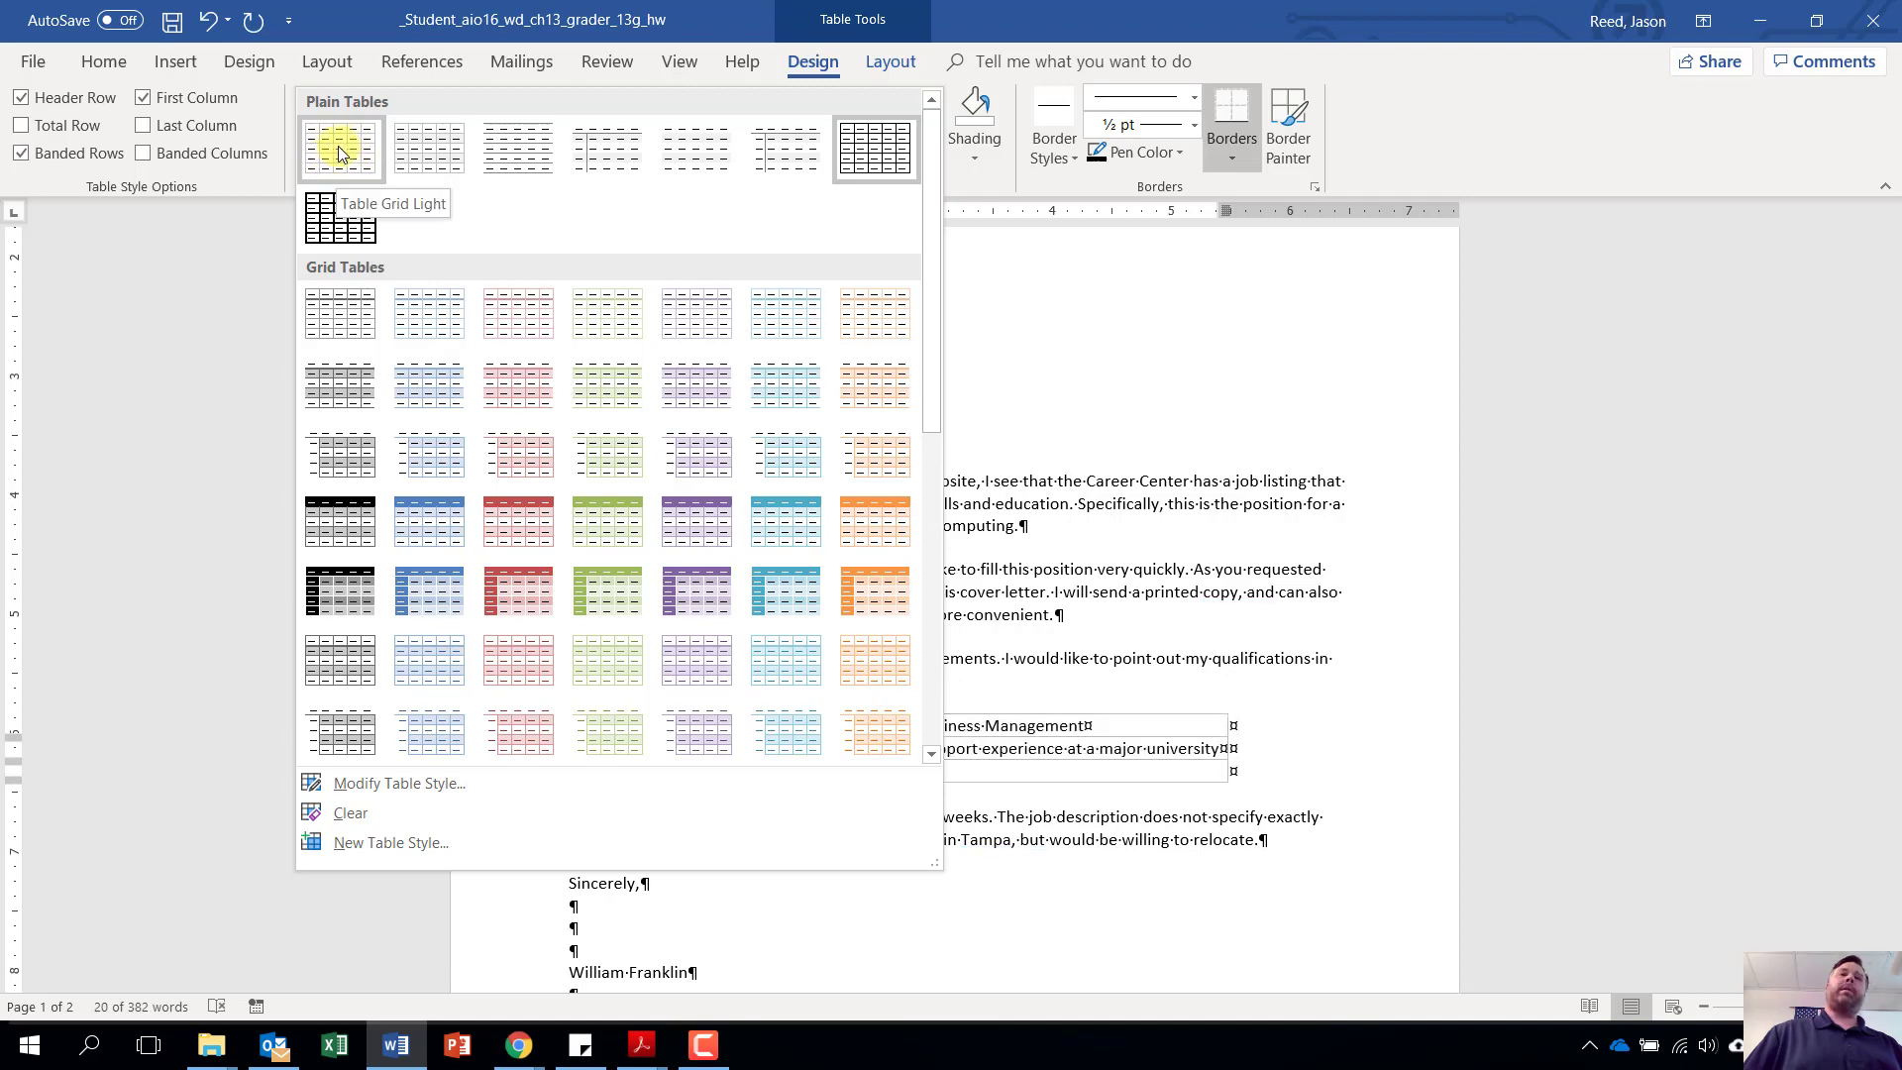
pyautogui.click(337, 146)
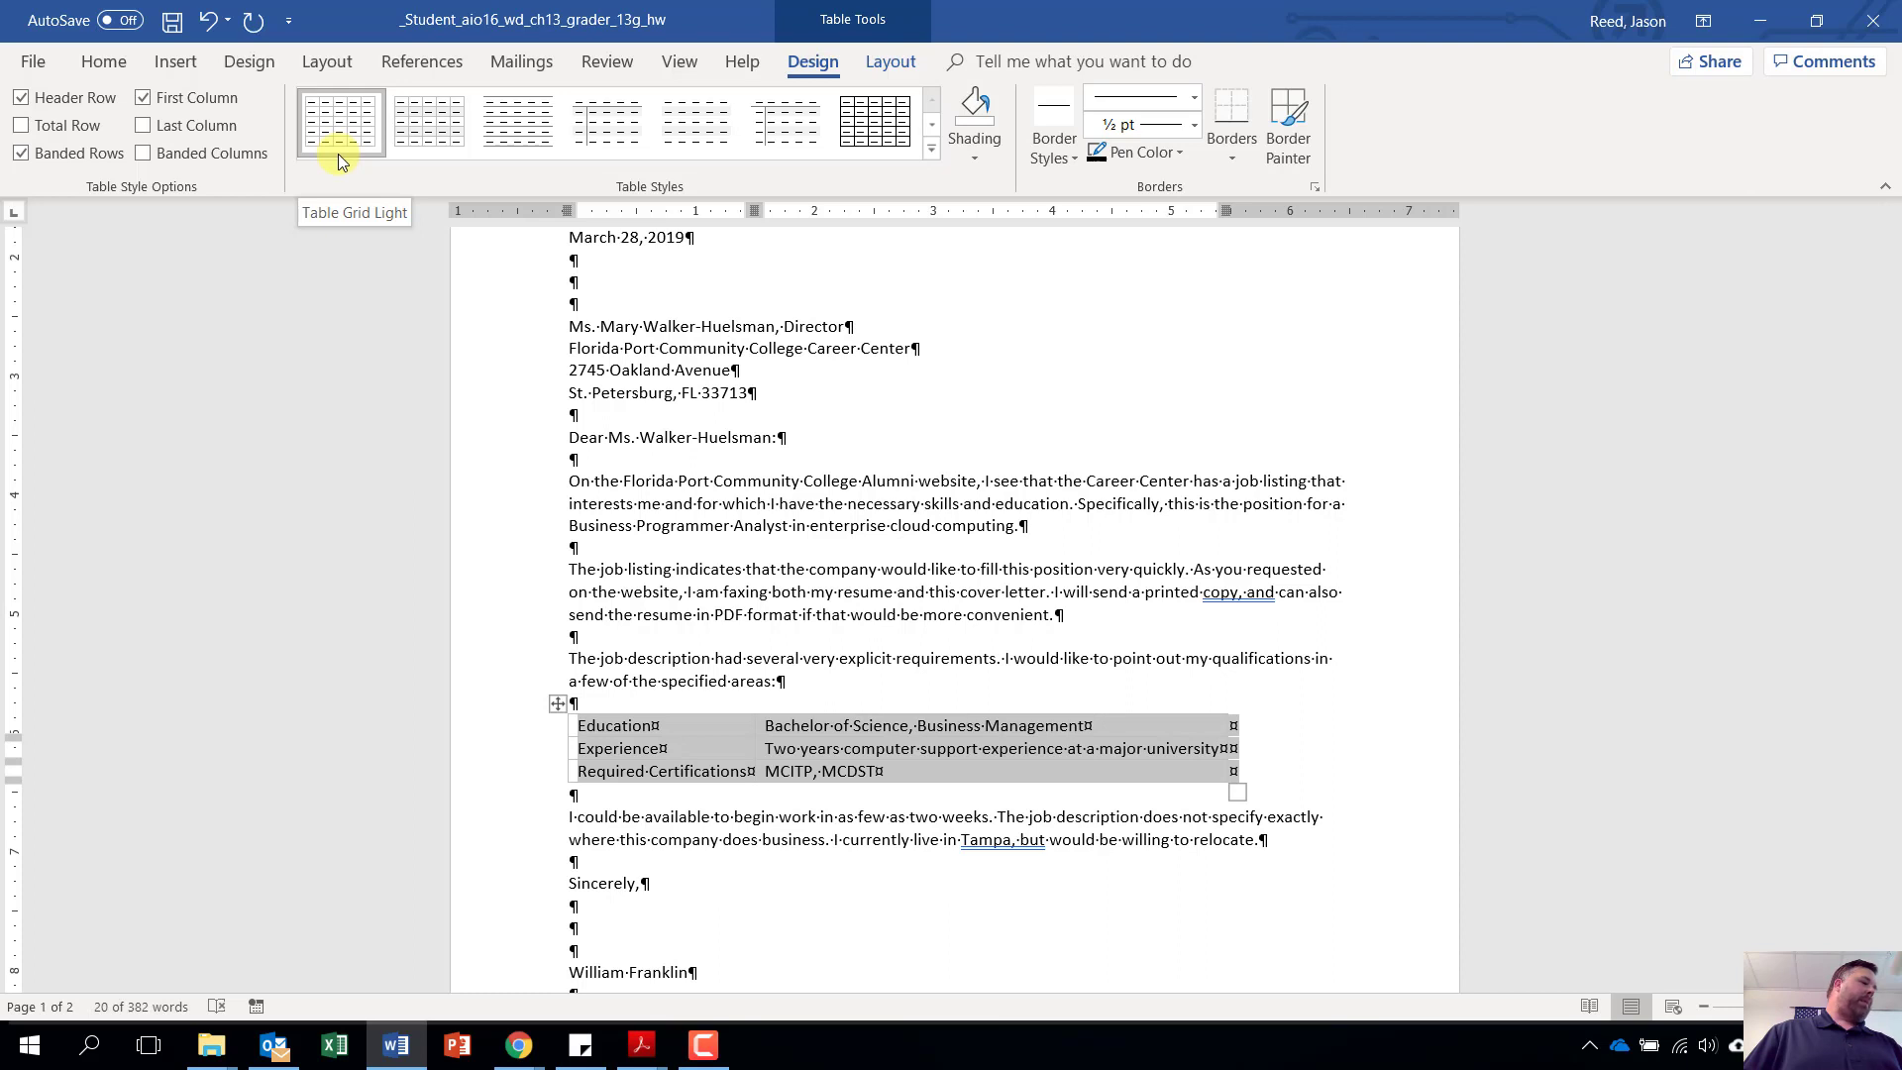
# Step: Center the selected table using the Home tab's Center paragraph alignment
pyautogui.click(99, 61)
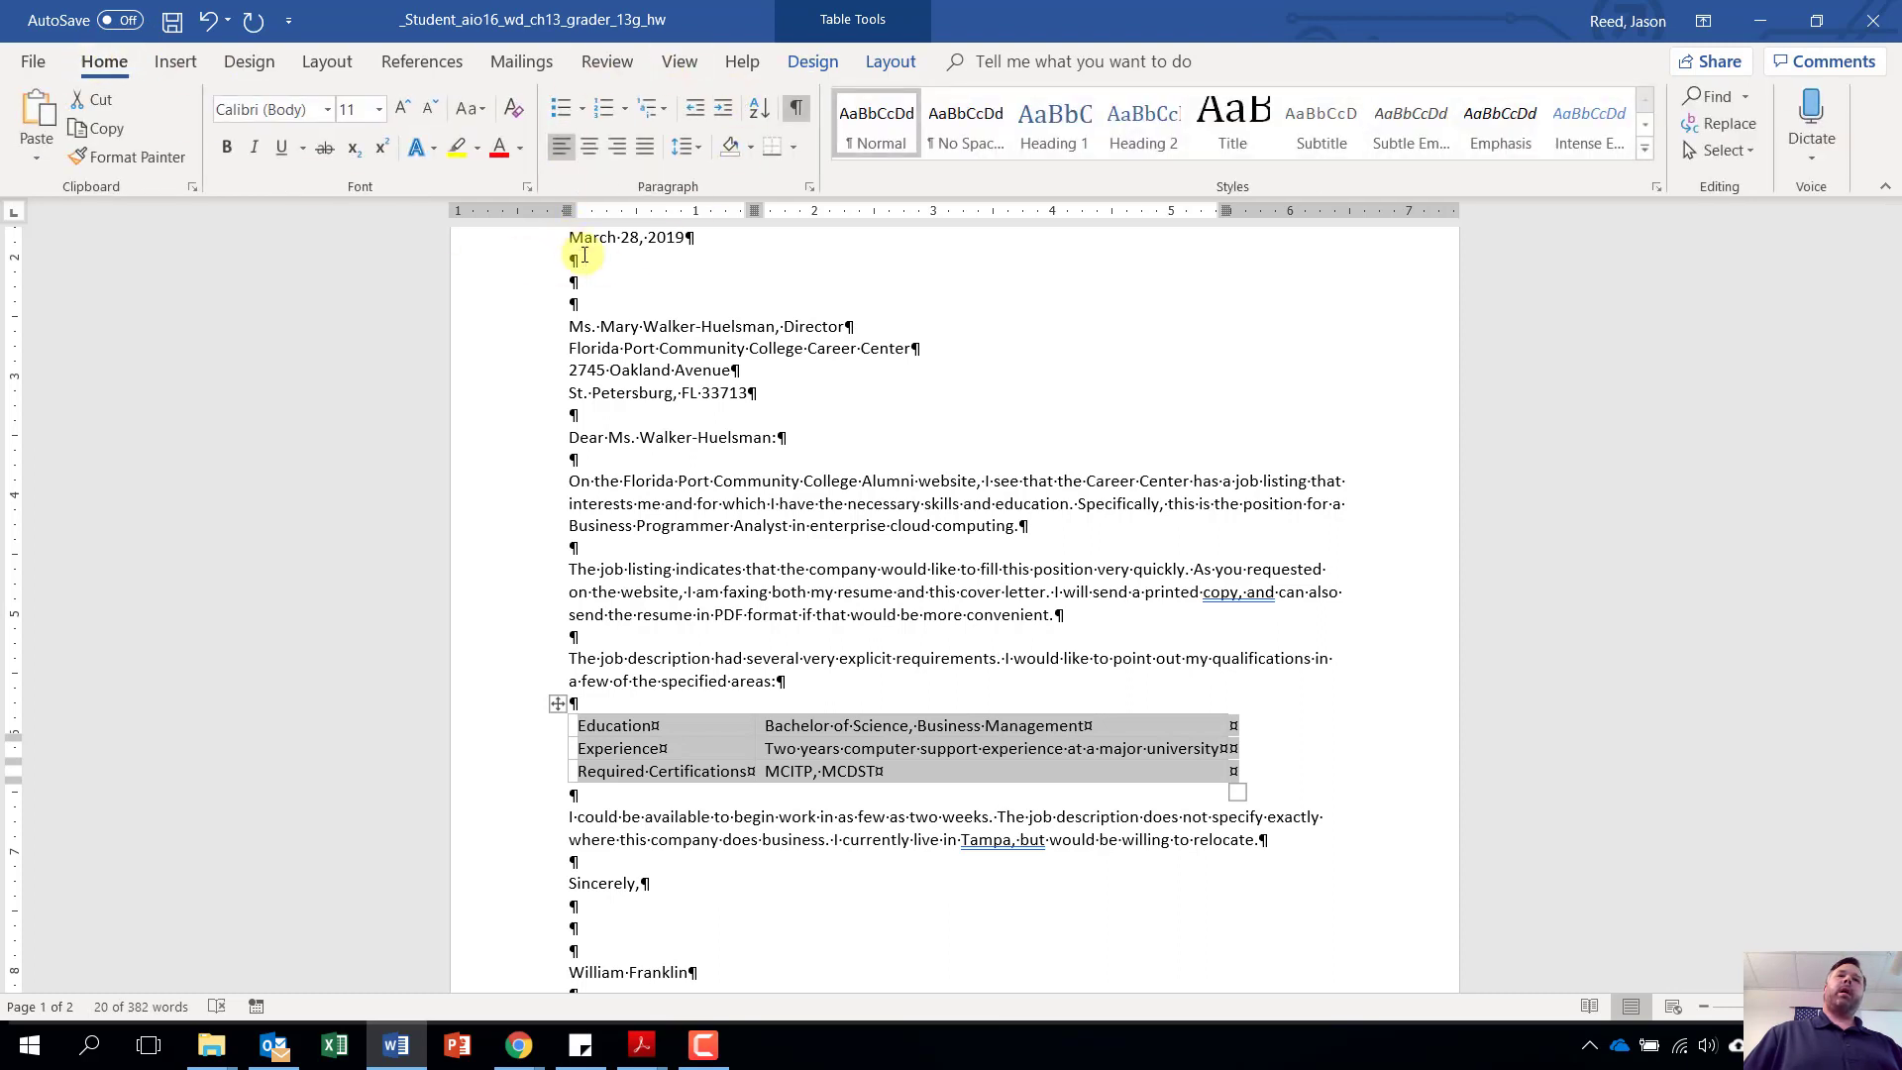
pyautogui.click(587, 151)
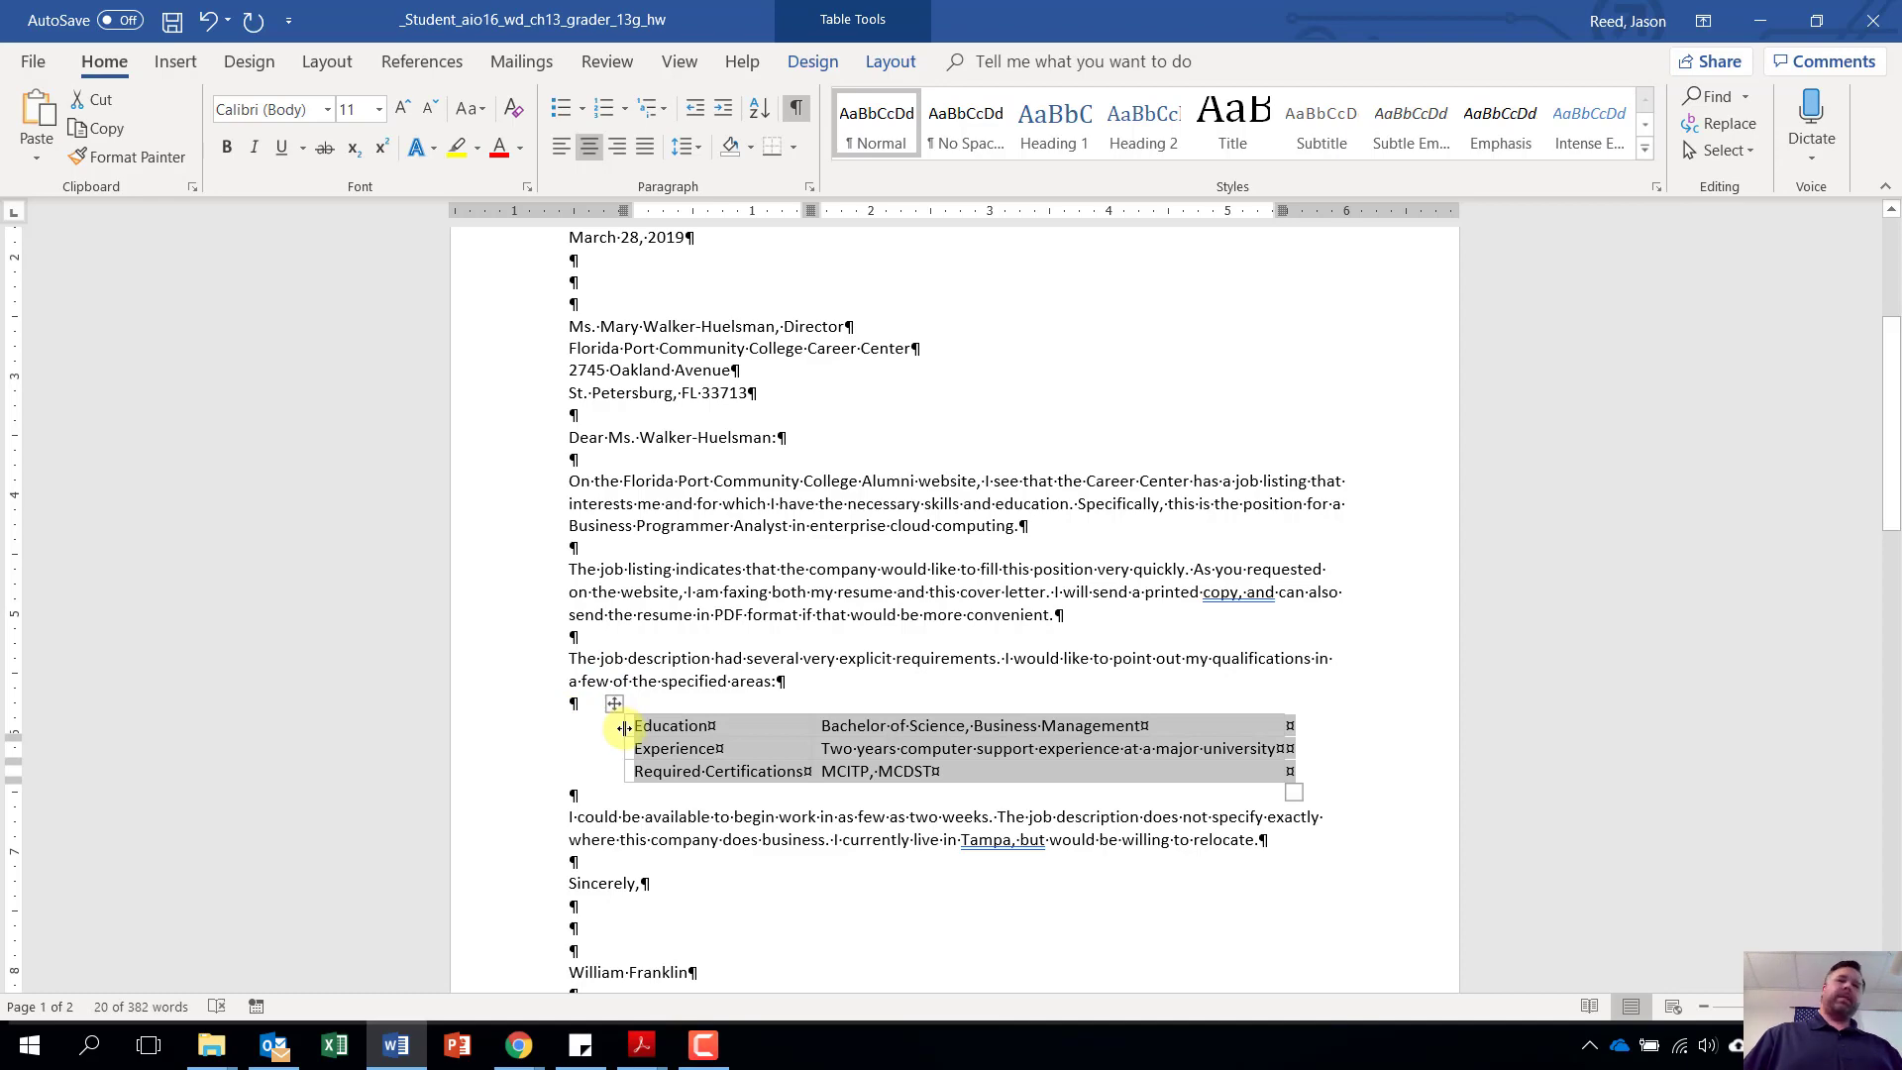
pyautogui.scroll(-8, 639, 738)
# Step: Scroll down to the résumé table on page 2 and put the cursor in the EDUCATION cell
pyautogui.scroll(-8, 651, 745)
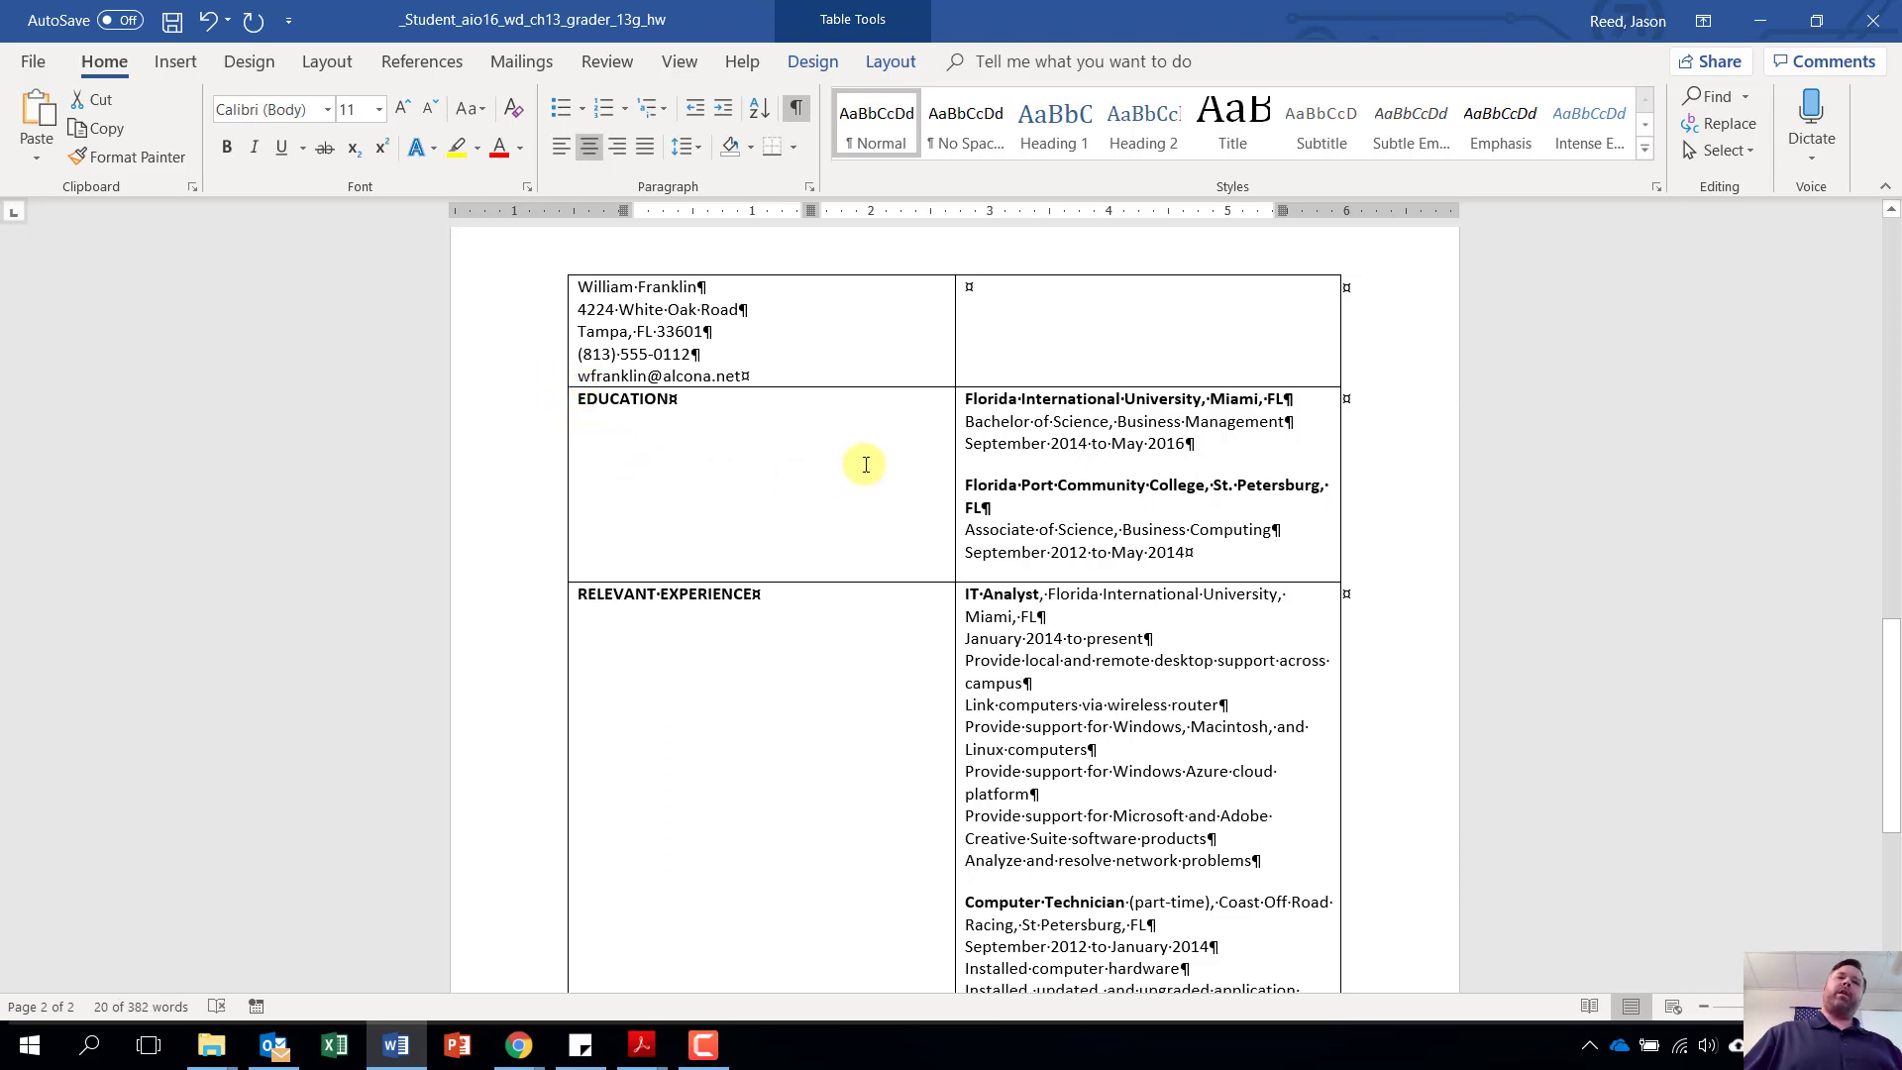
pyautogui.click(831, 524)
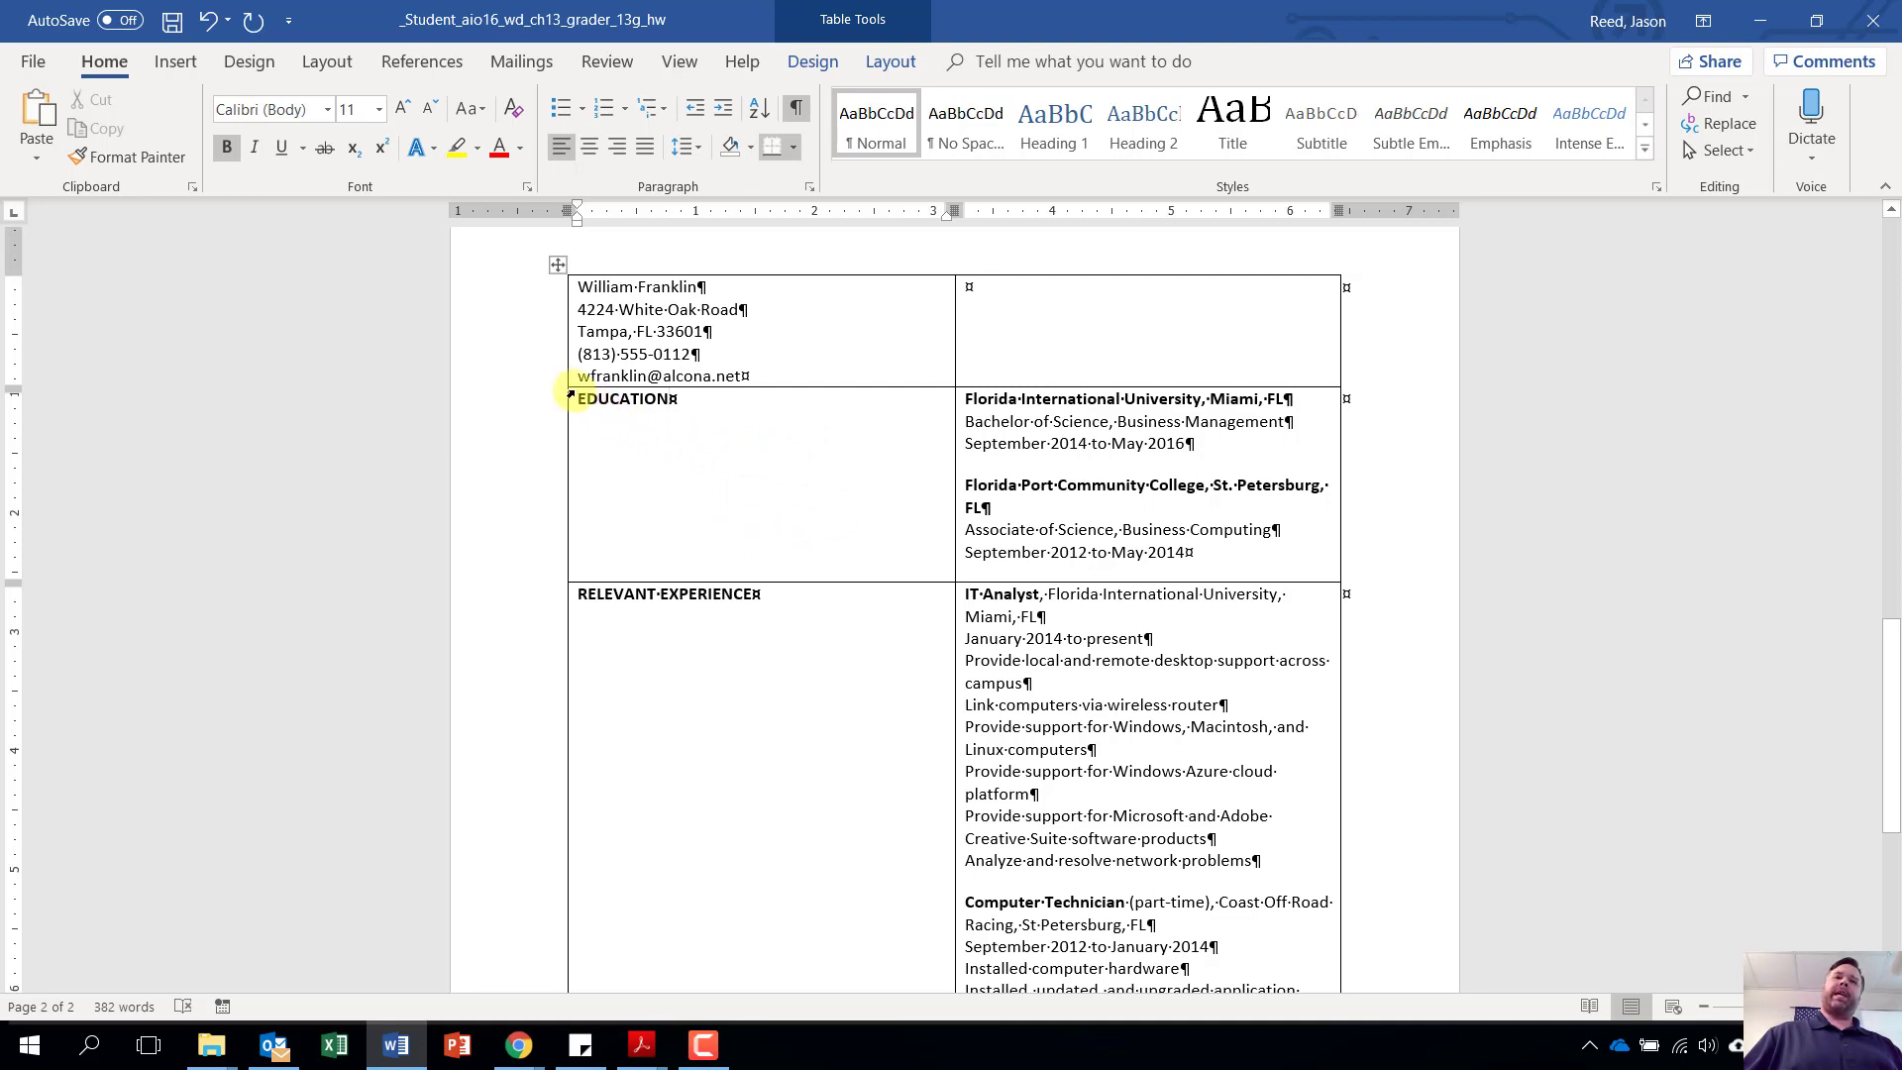
pyautogui.moveTo(565, 398)
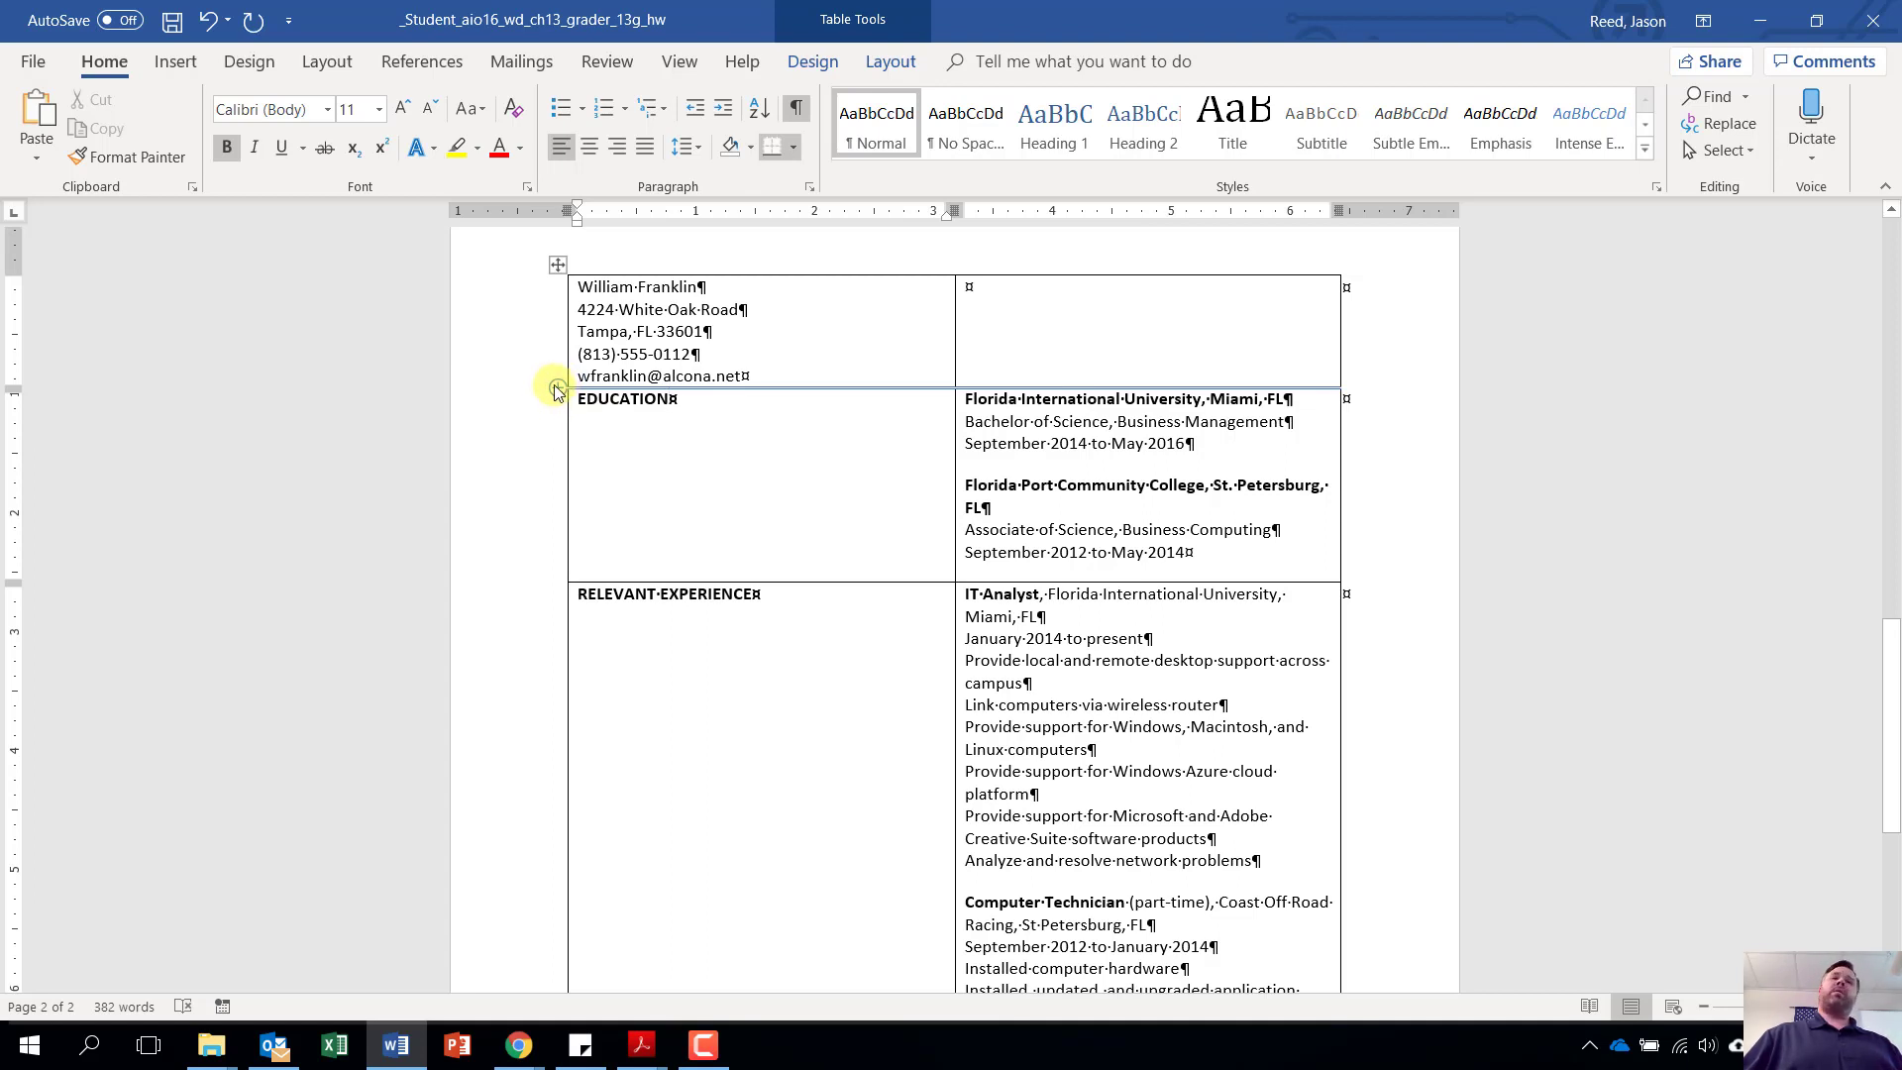
# Step: Insert a row above EDUCATION, type OBJECTIVE in its first cell, and move to the adjacent cell
pyautogui.click(556, 391)
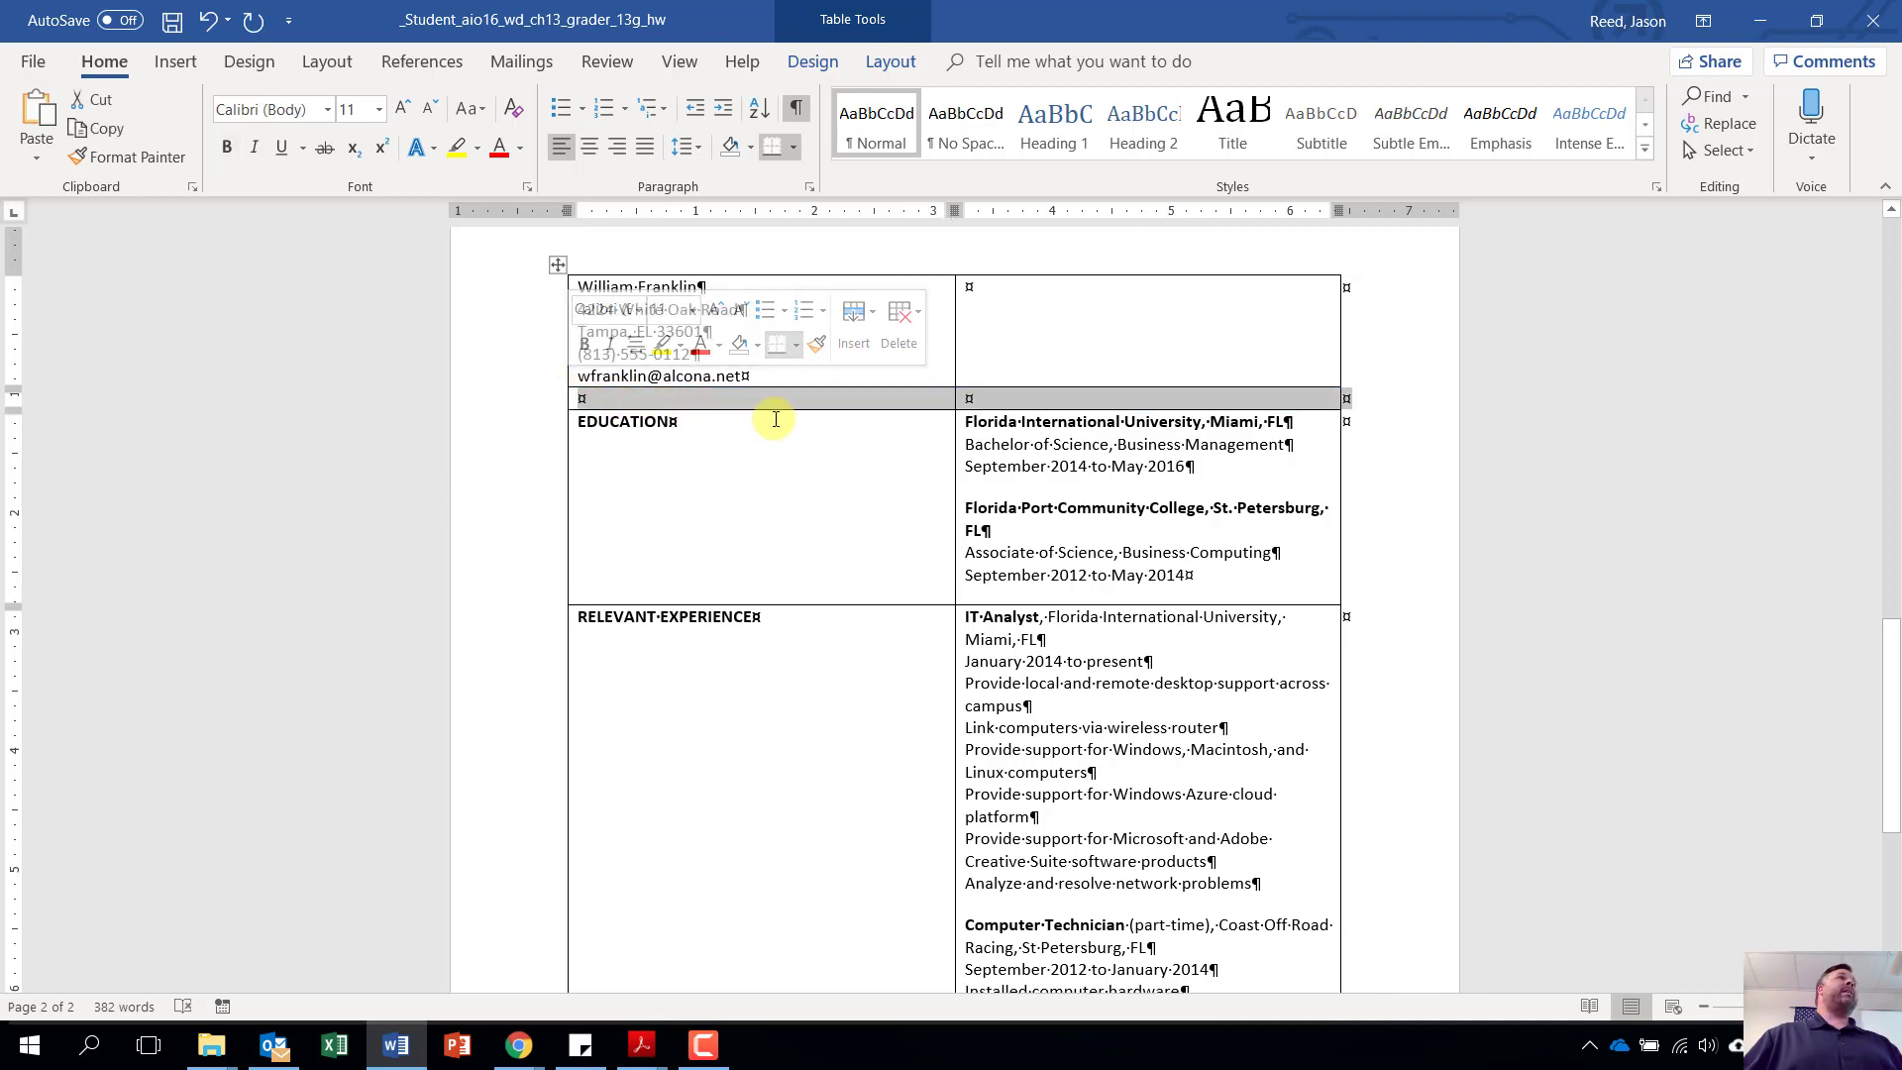
pyautogui.click(636, 407)
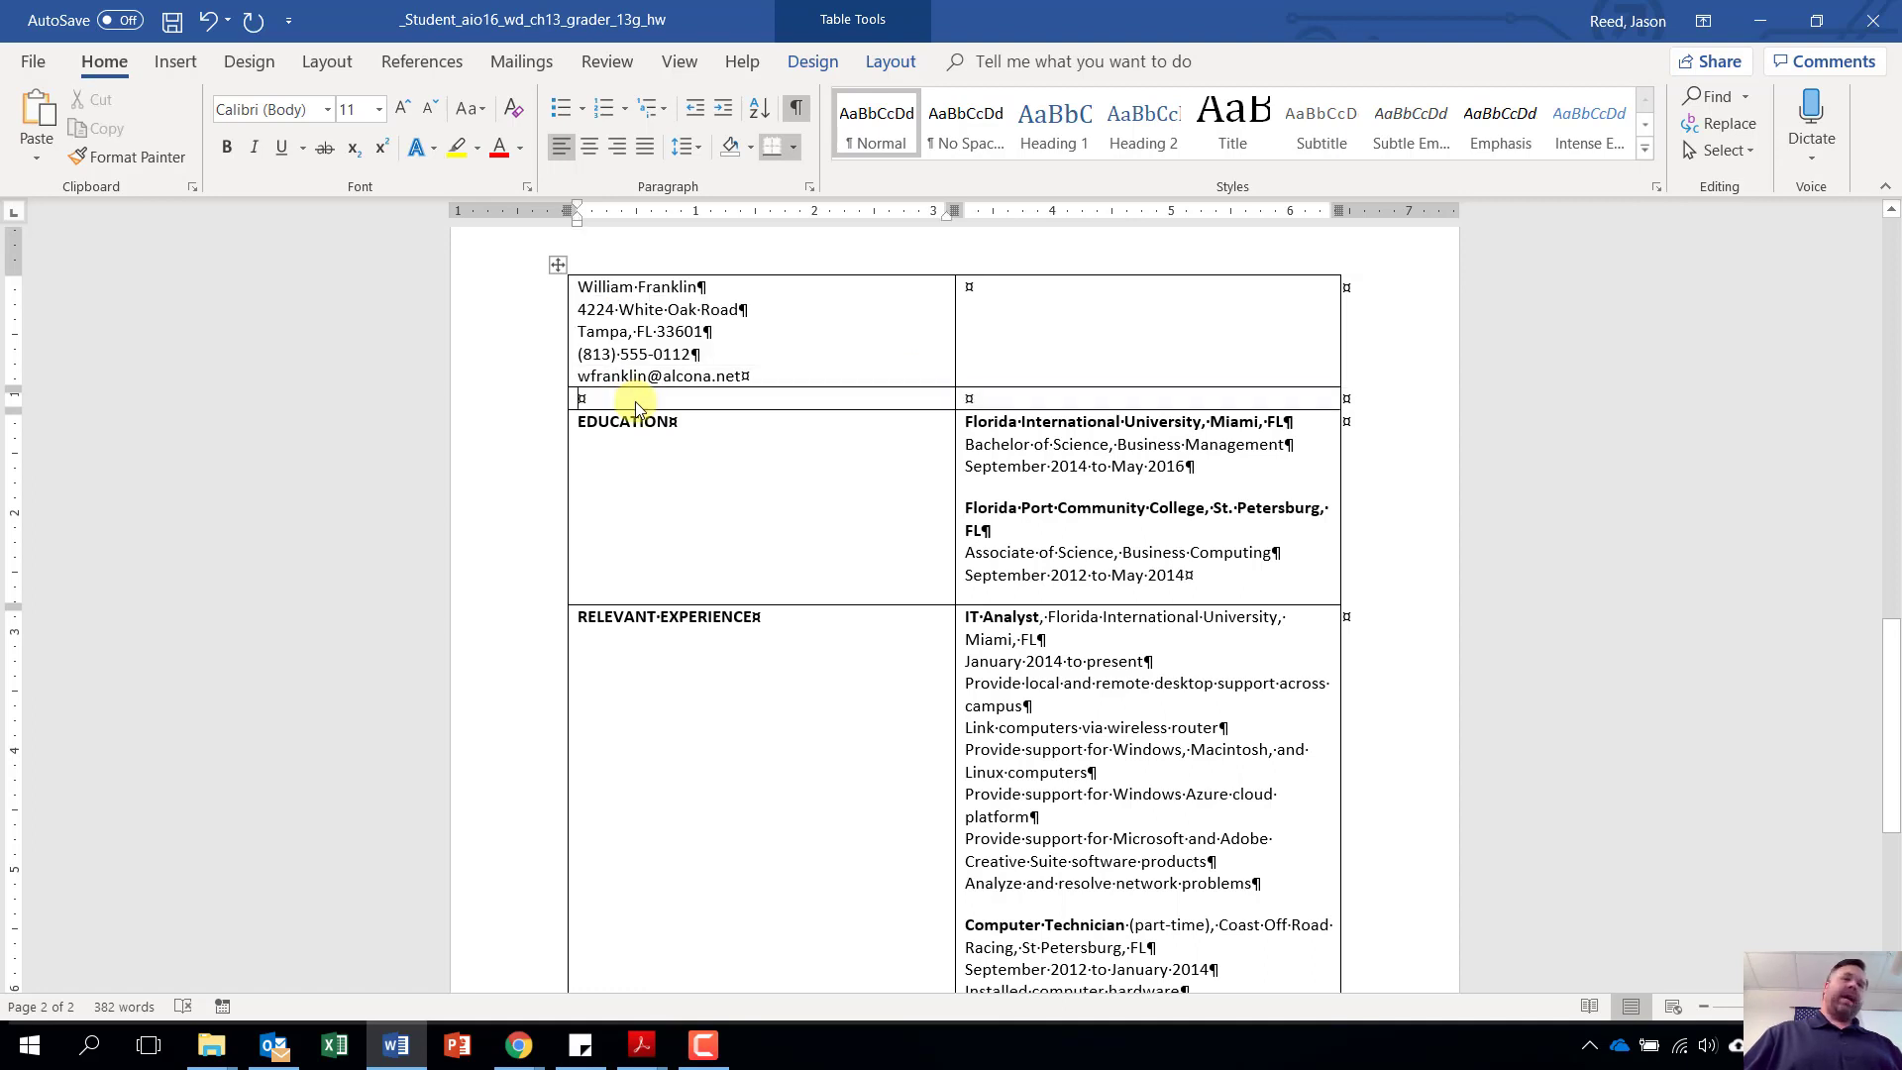
pyautogui.write('OBJECT')
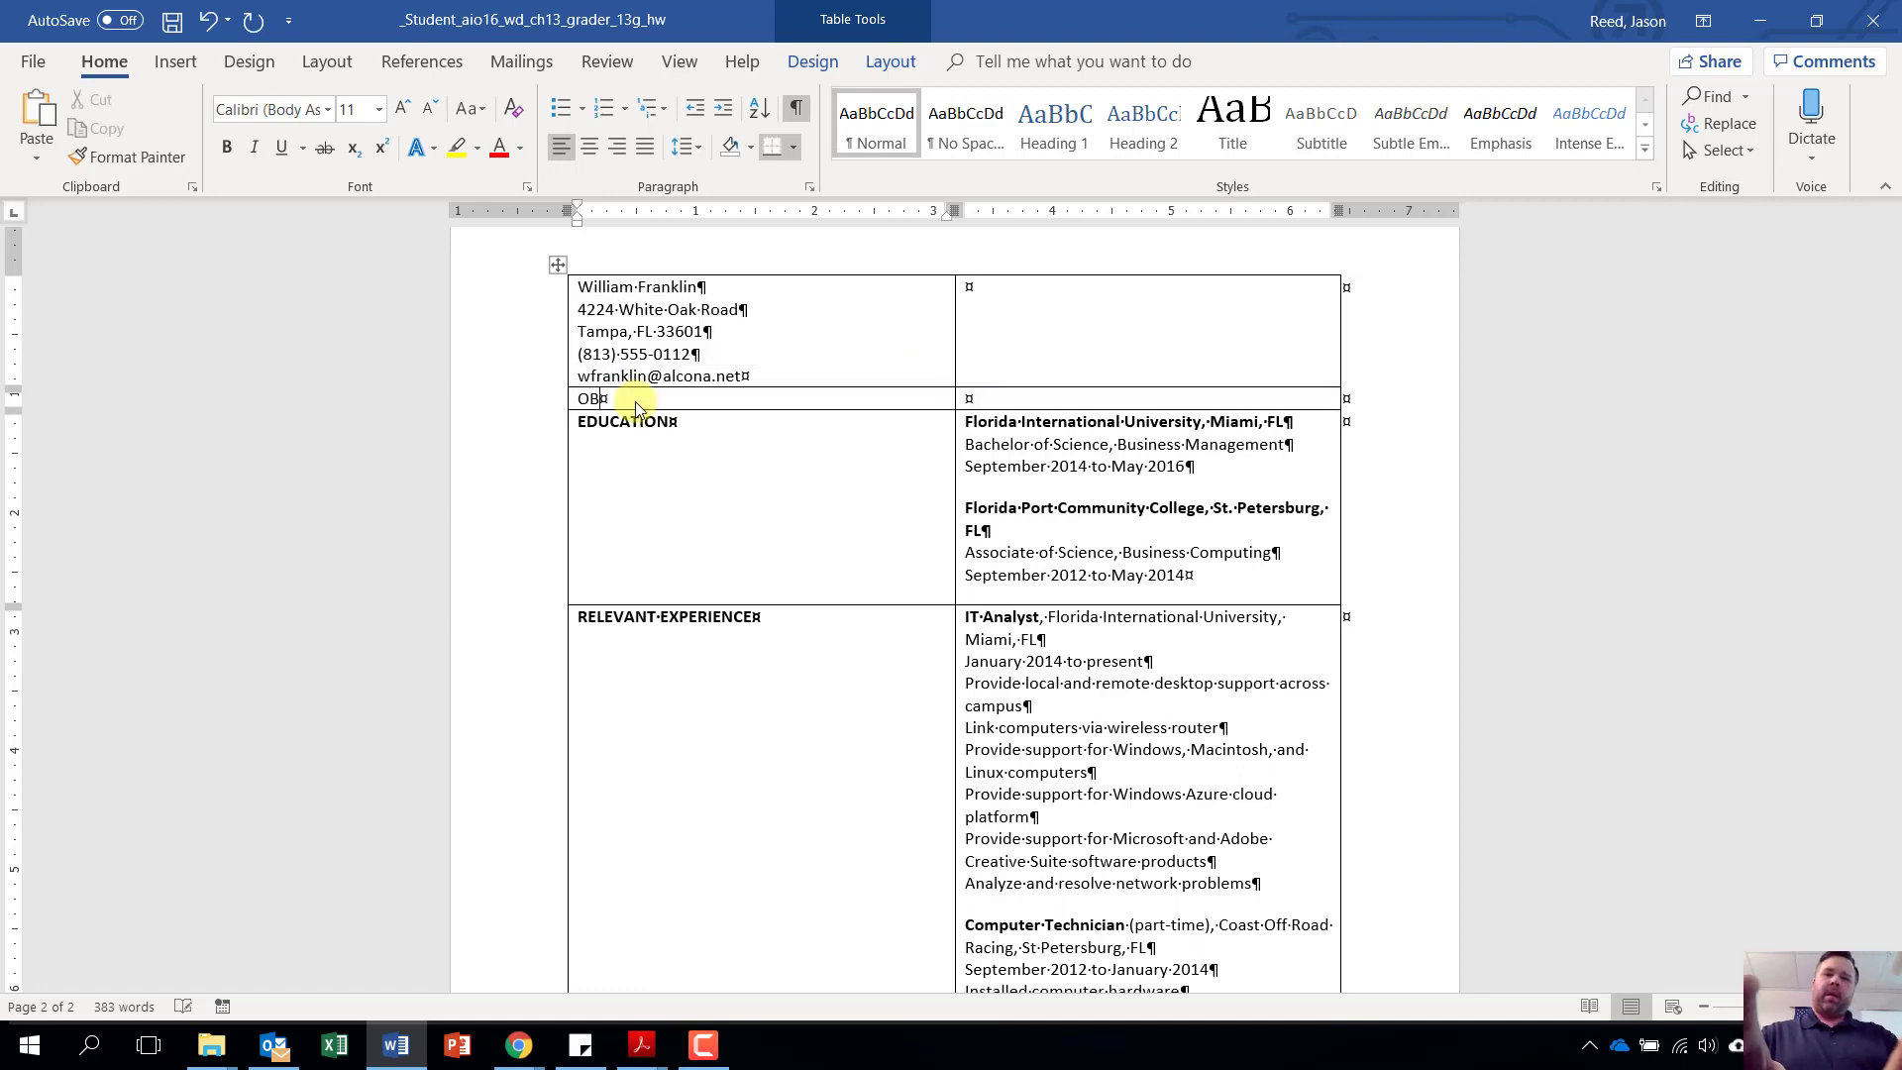
pyautogui.write('IVE')
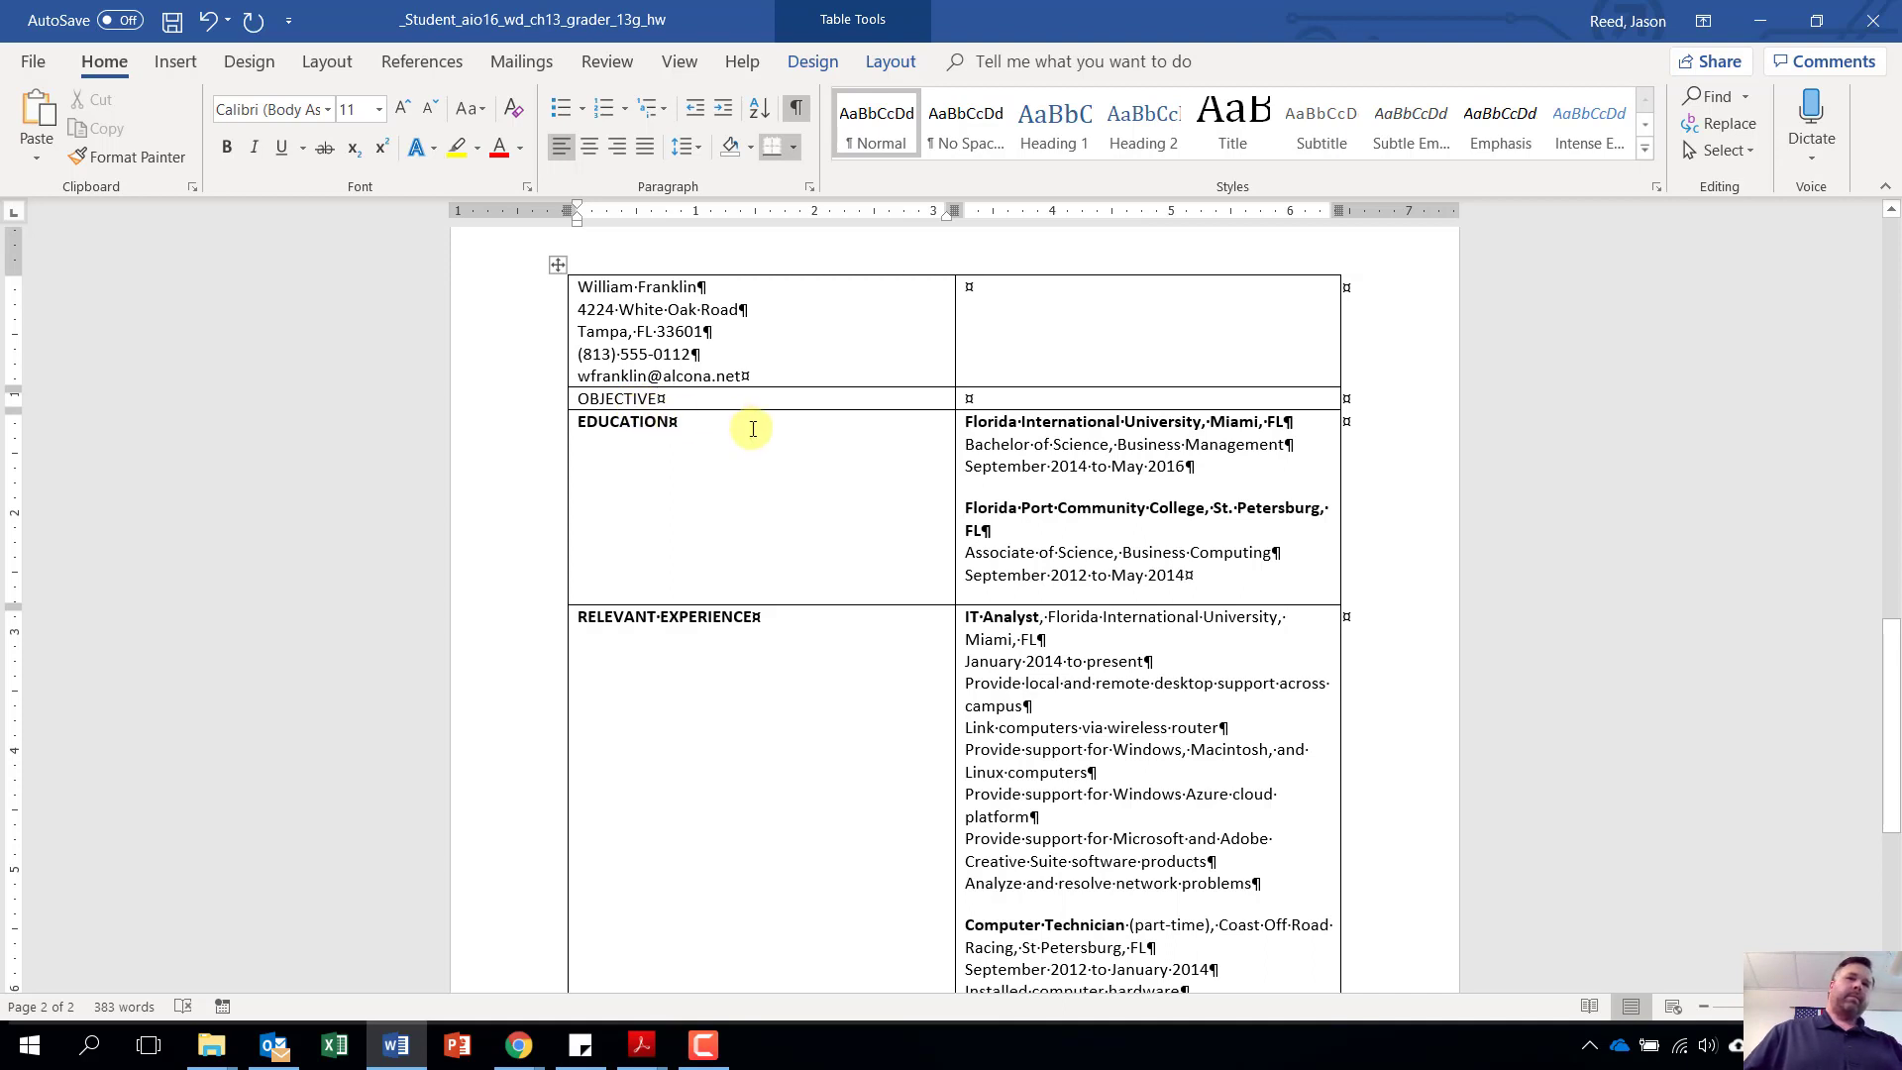
pyautogui.press('Tab')
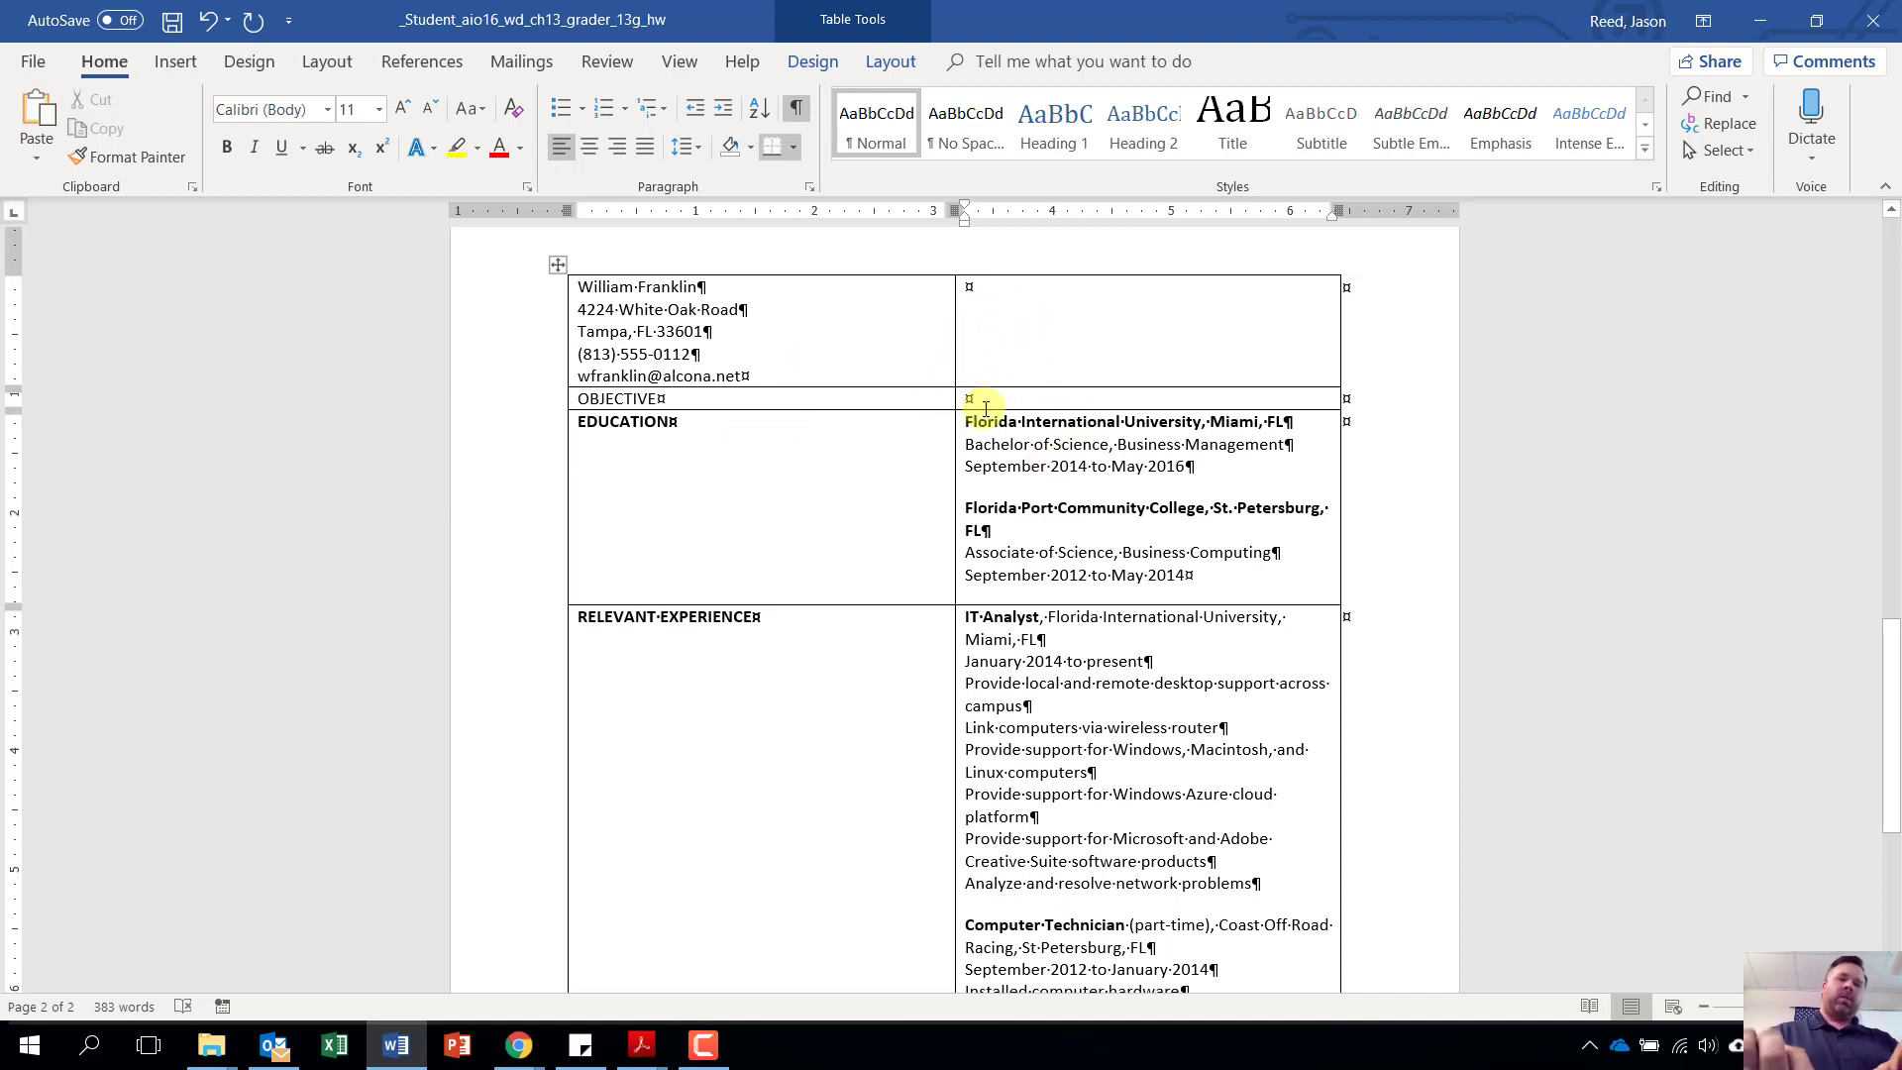
# Step: Write 'To obtain a Business Programmer Analyst position that will use my technical and communications skills and computer support experience.'
pyautogui.write('To ')
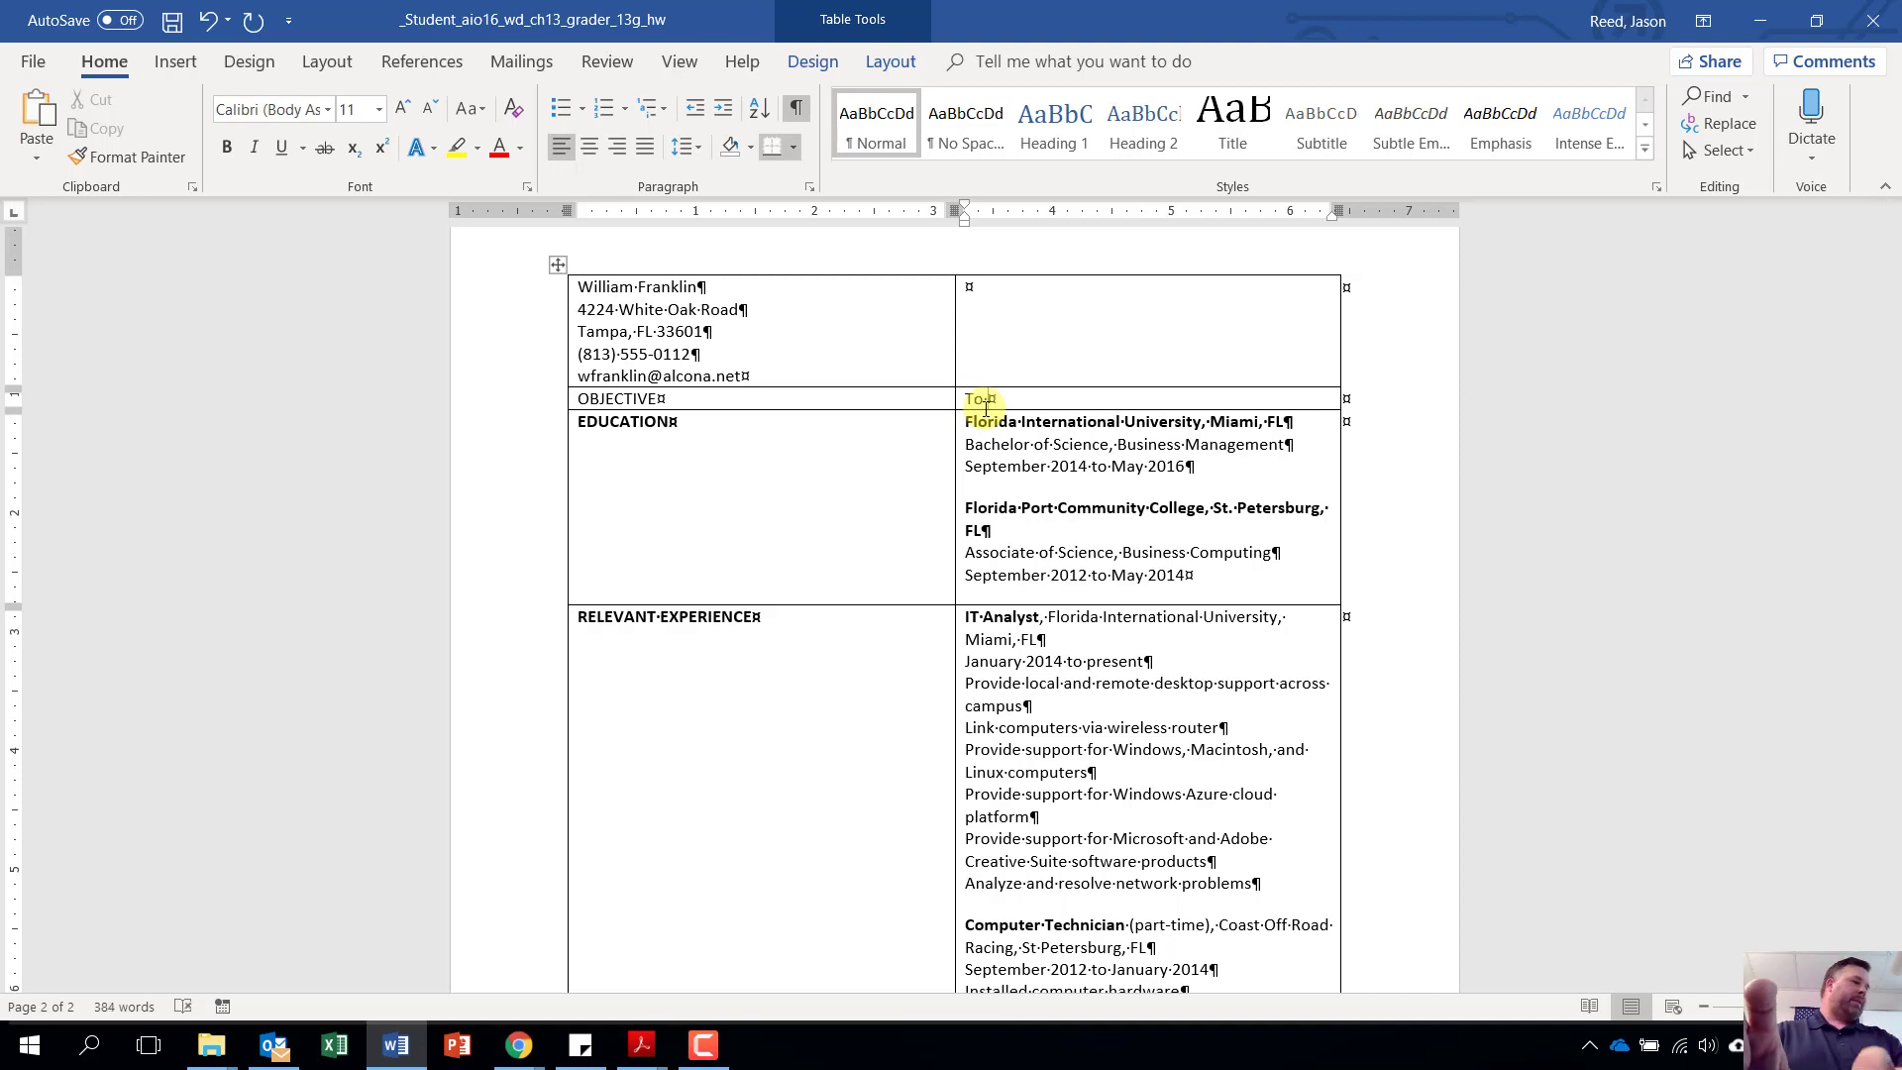
pyautogui.write('obtain')
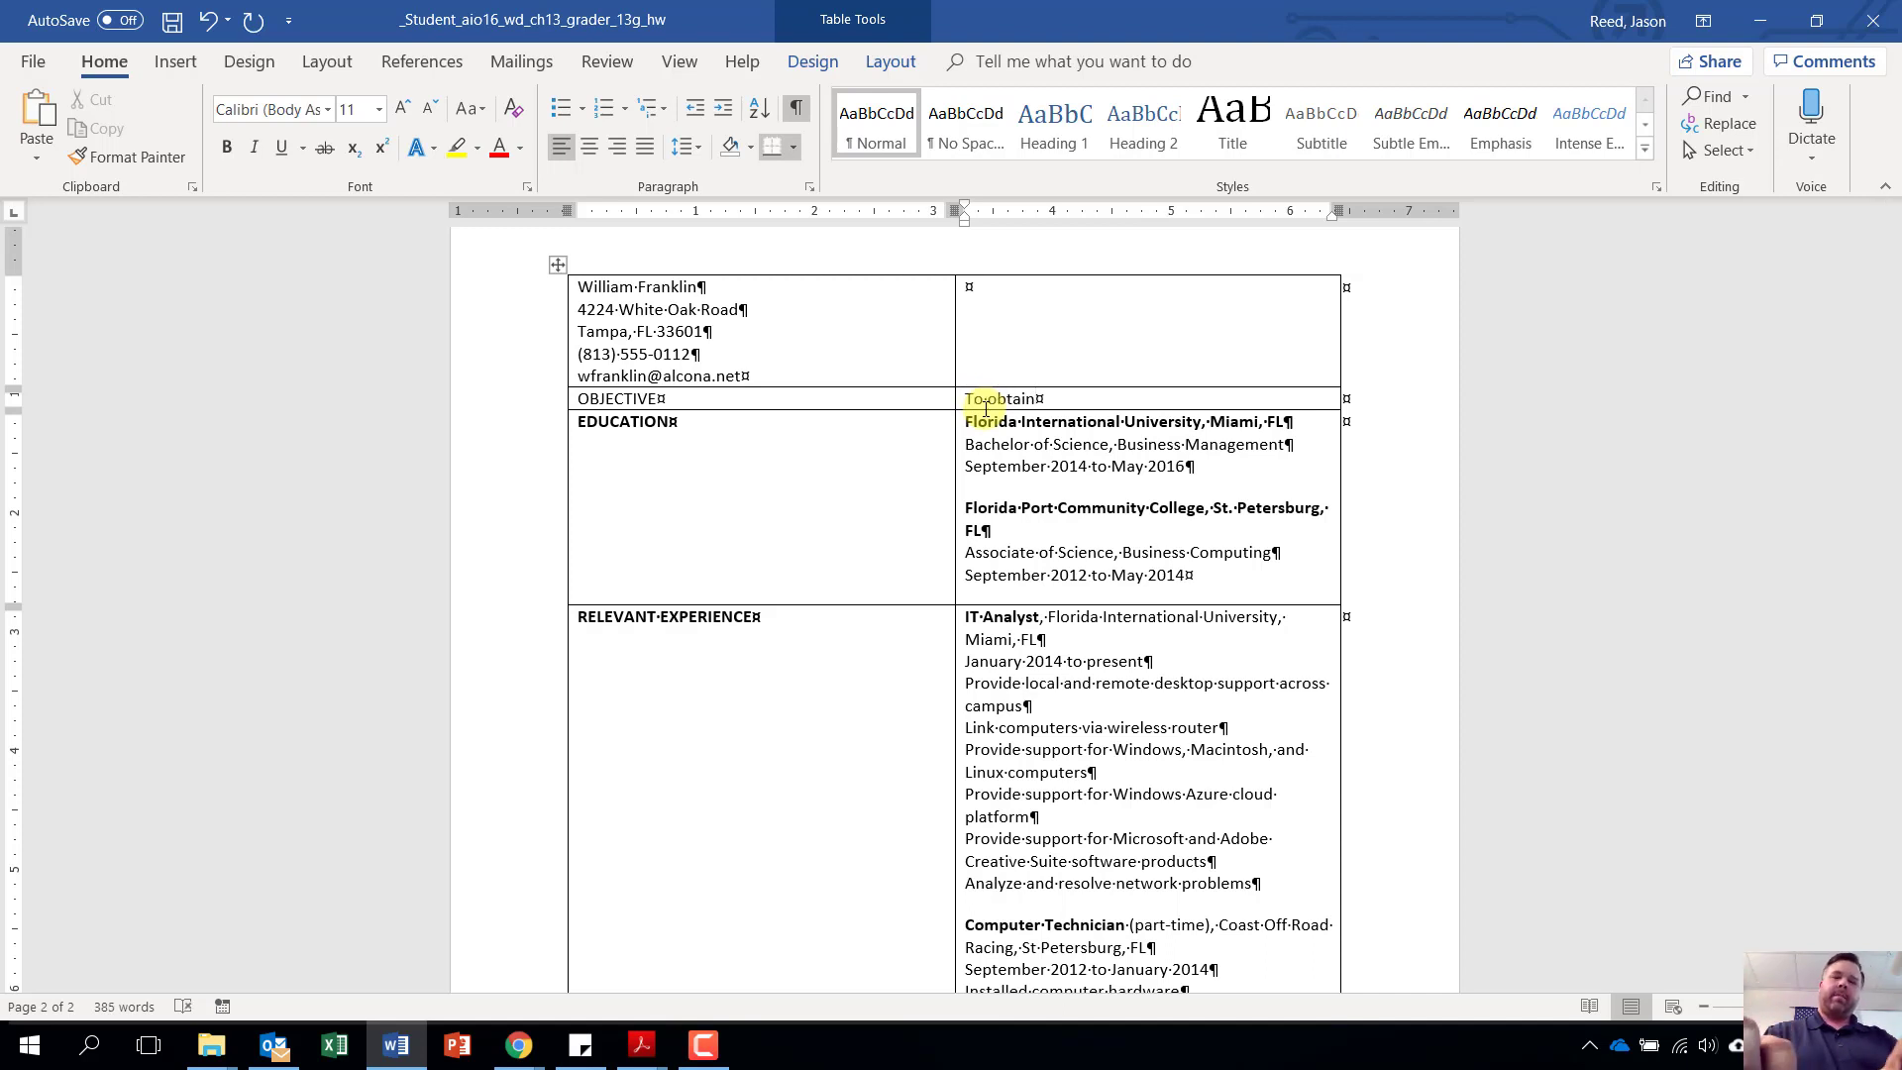
pyautogui.write(' a ')
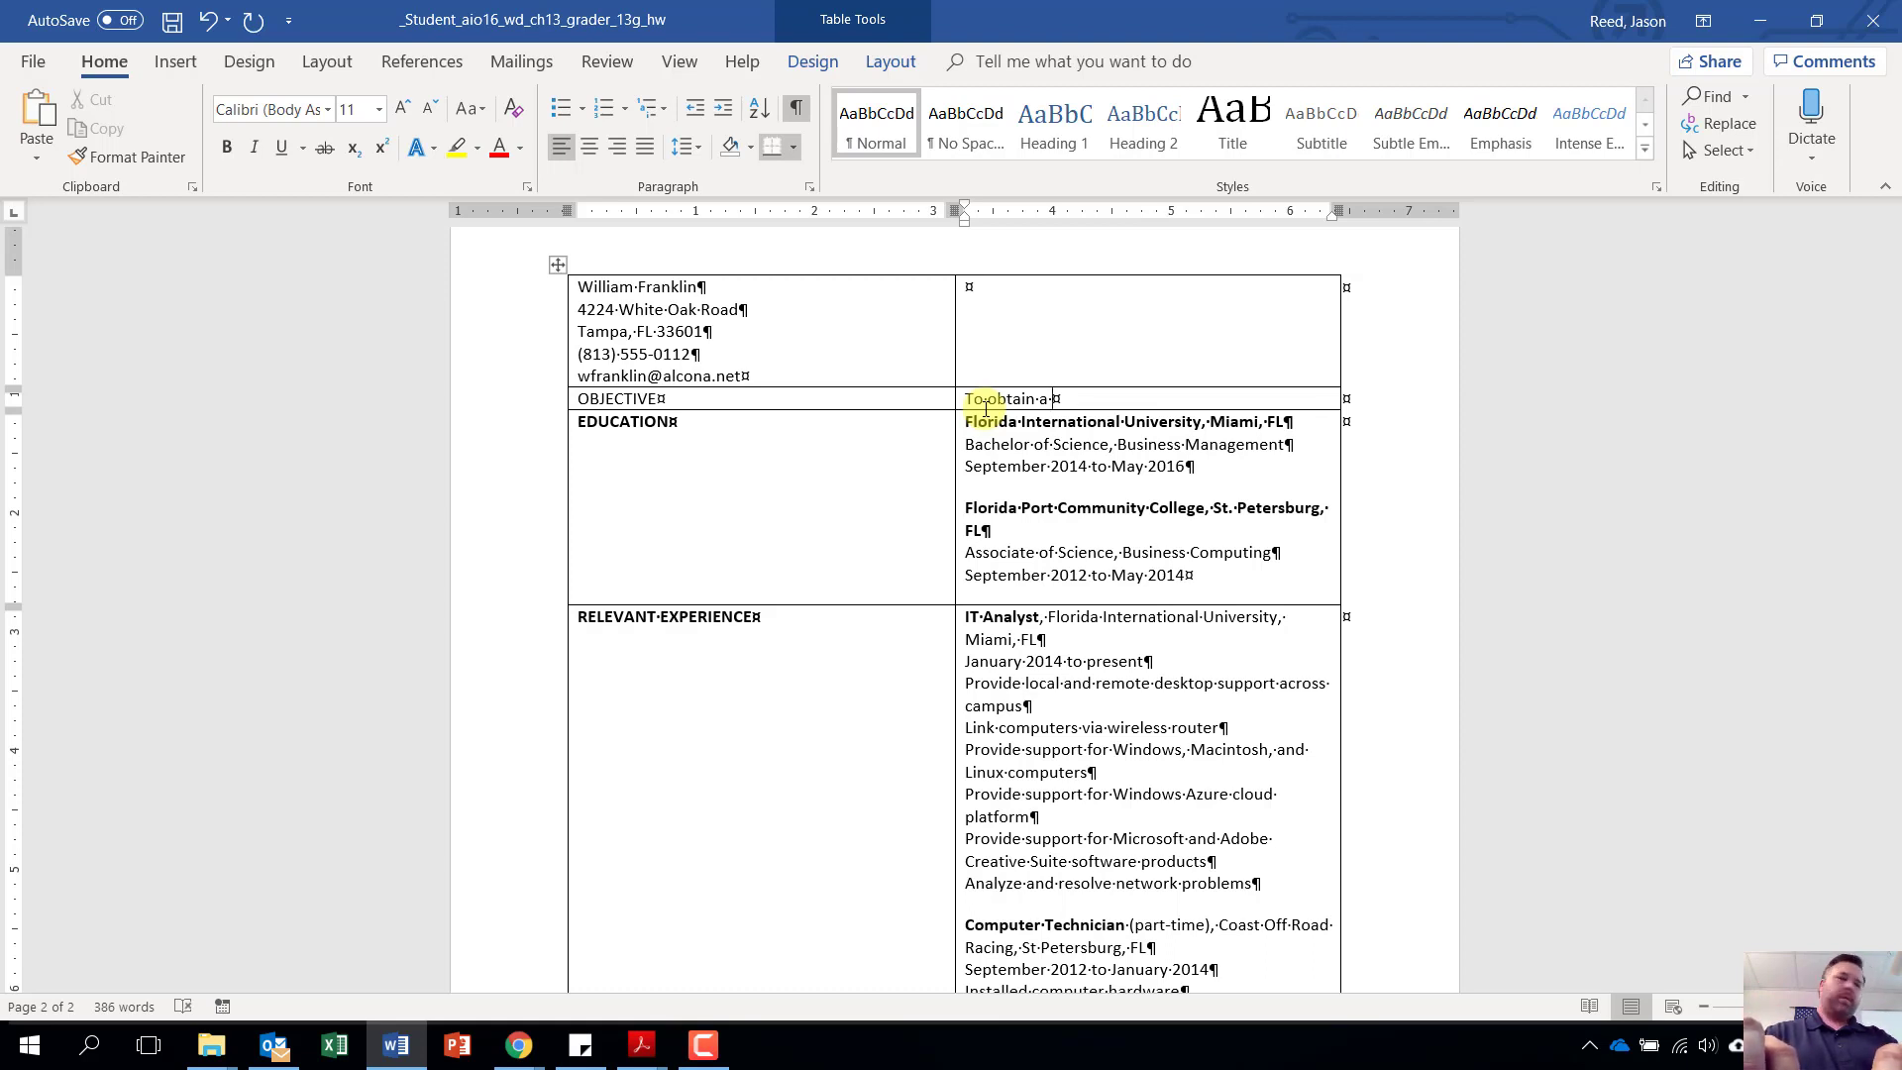
pyautogui.write('Business')
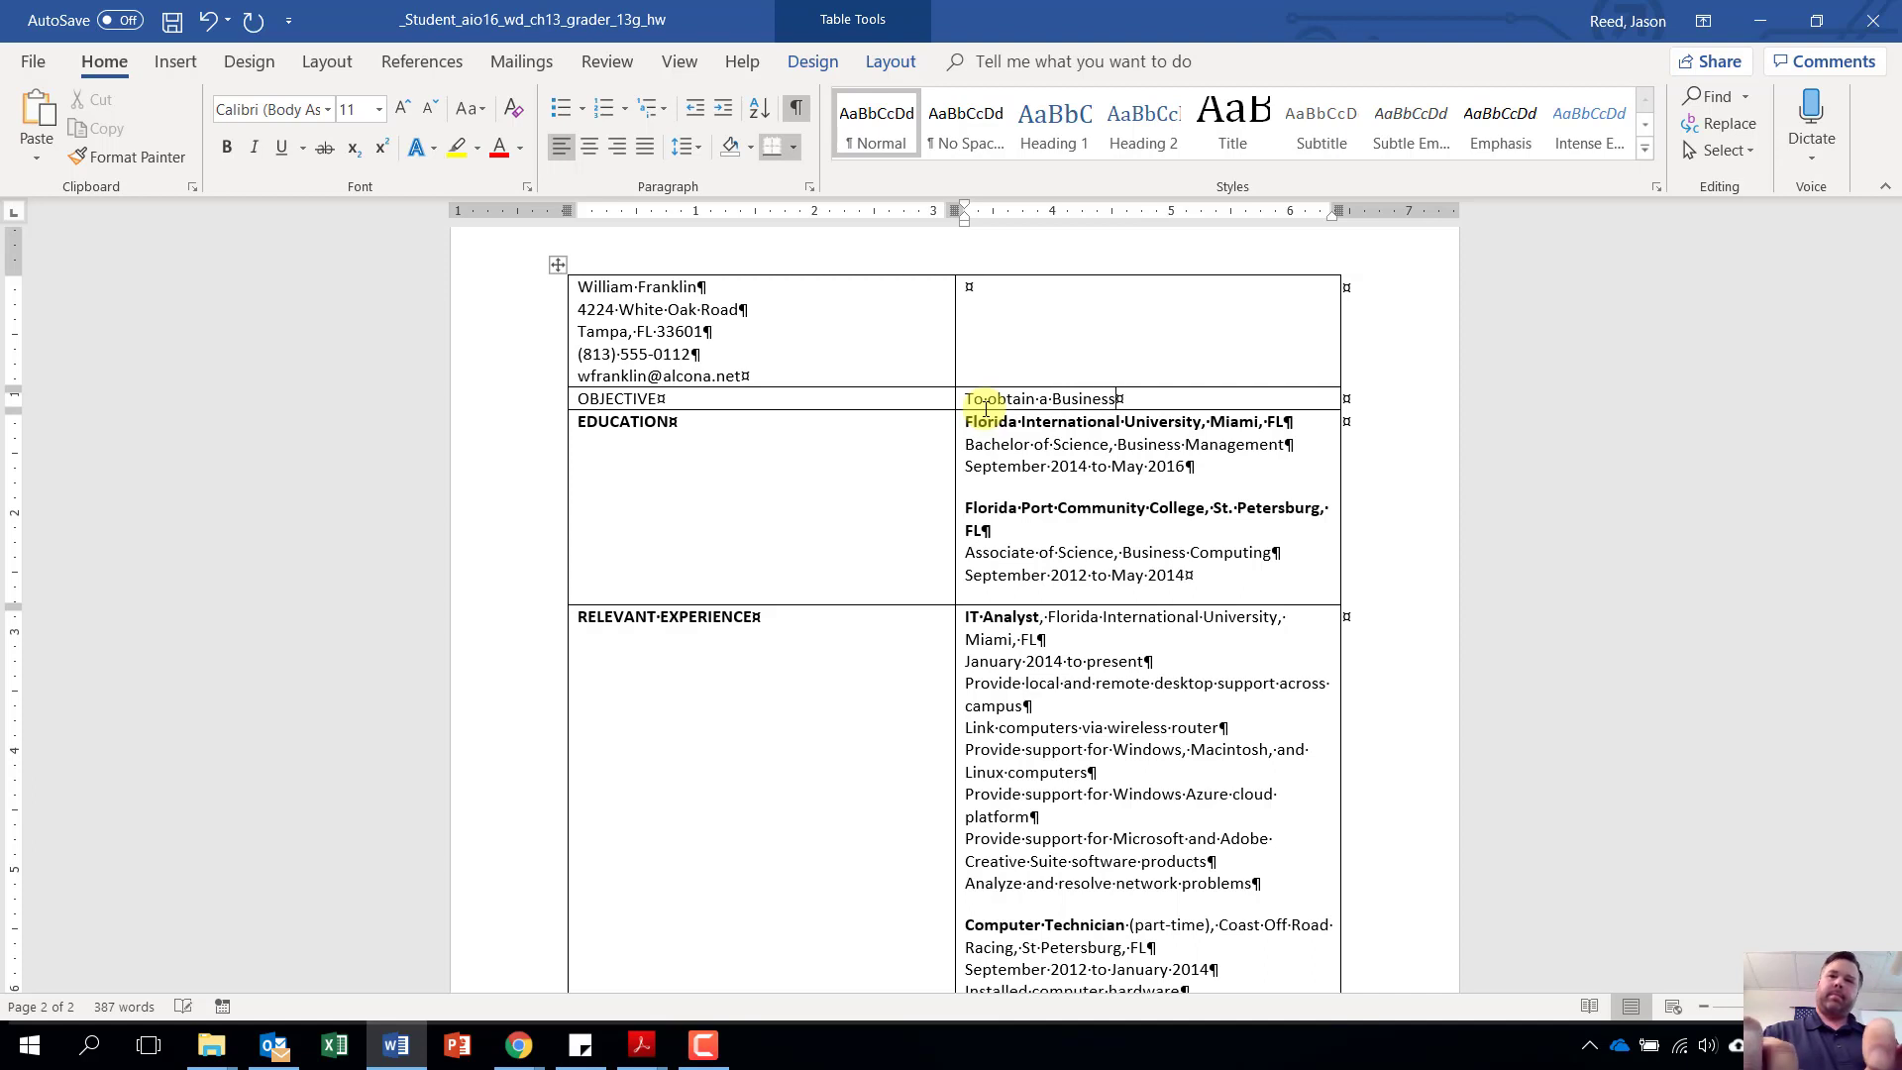
pyautogui.write(' Program')
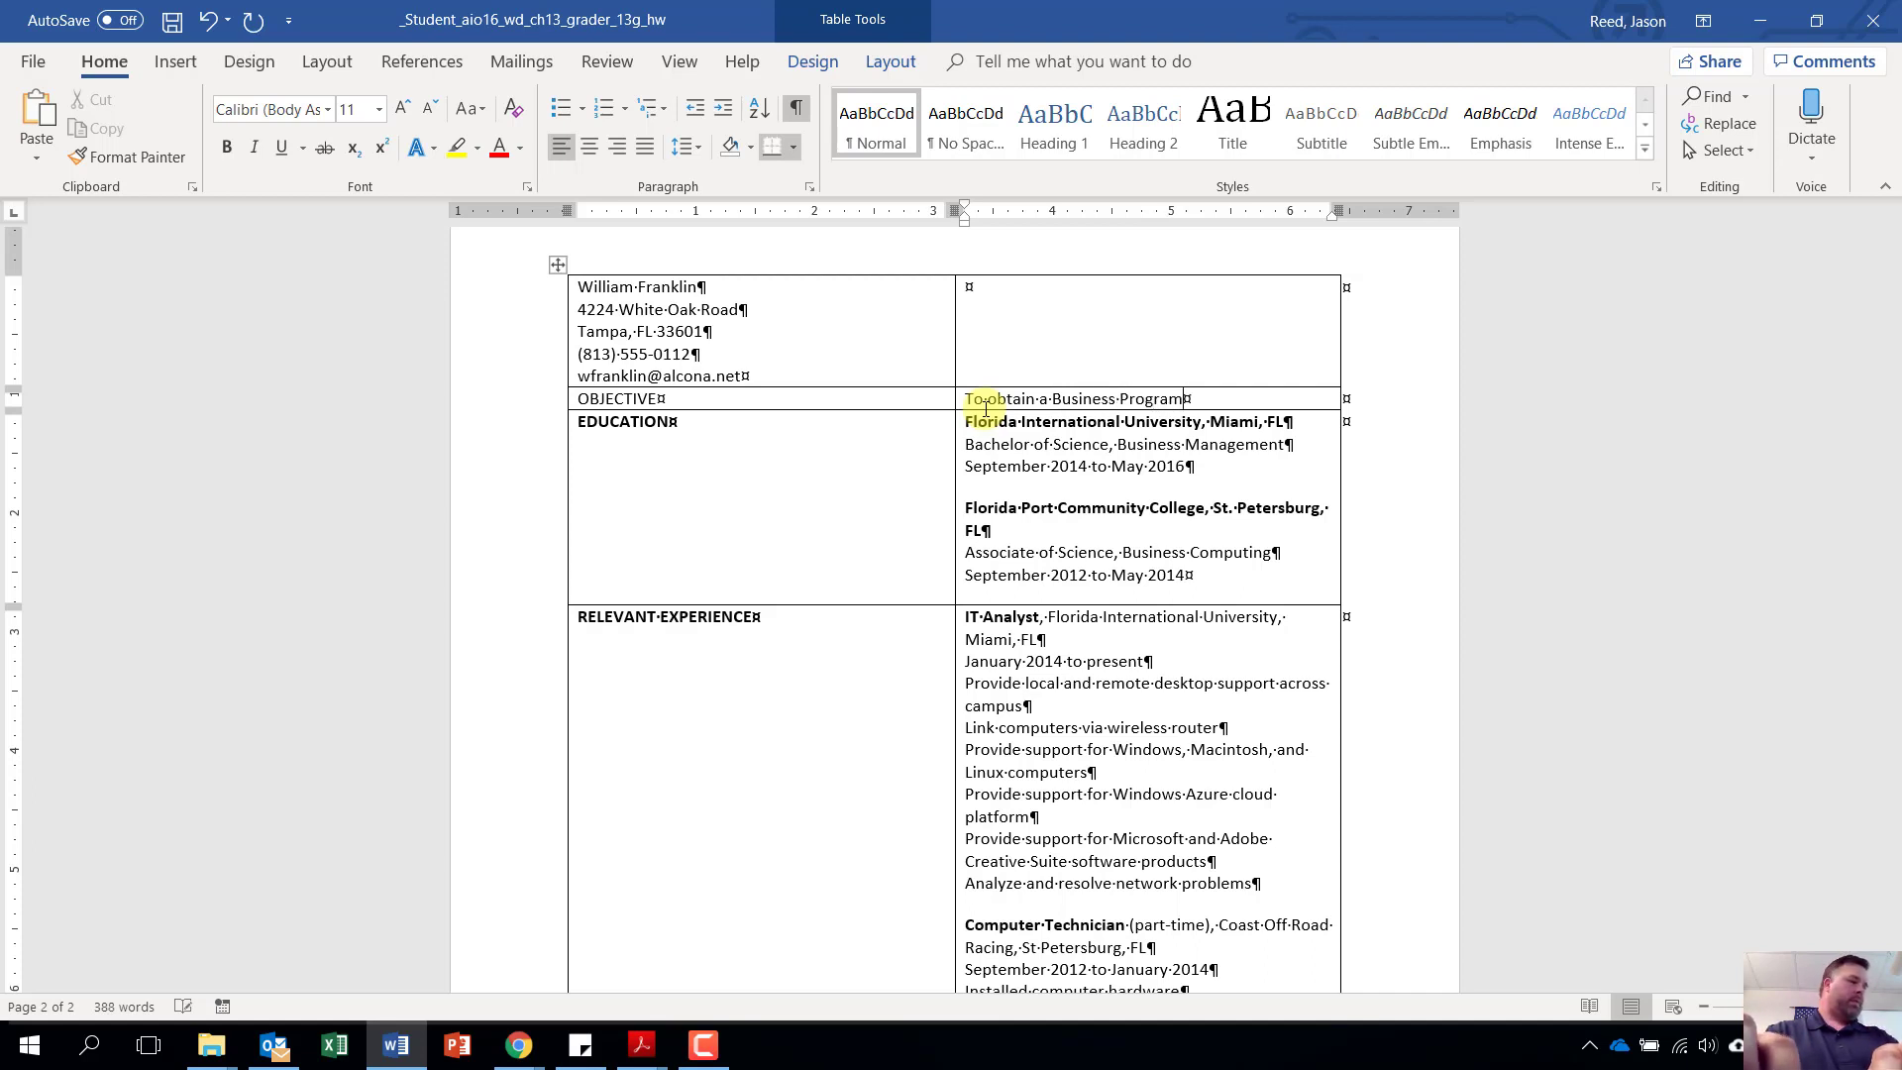
pyautogui.write('mer An')
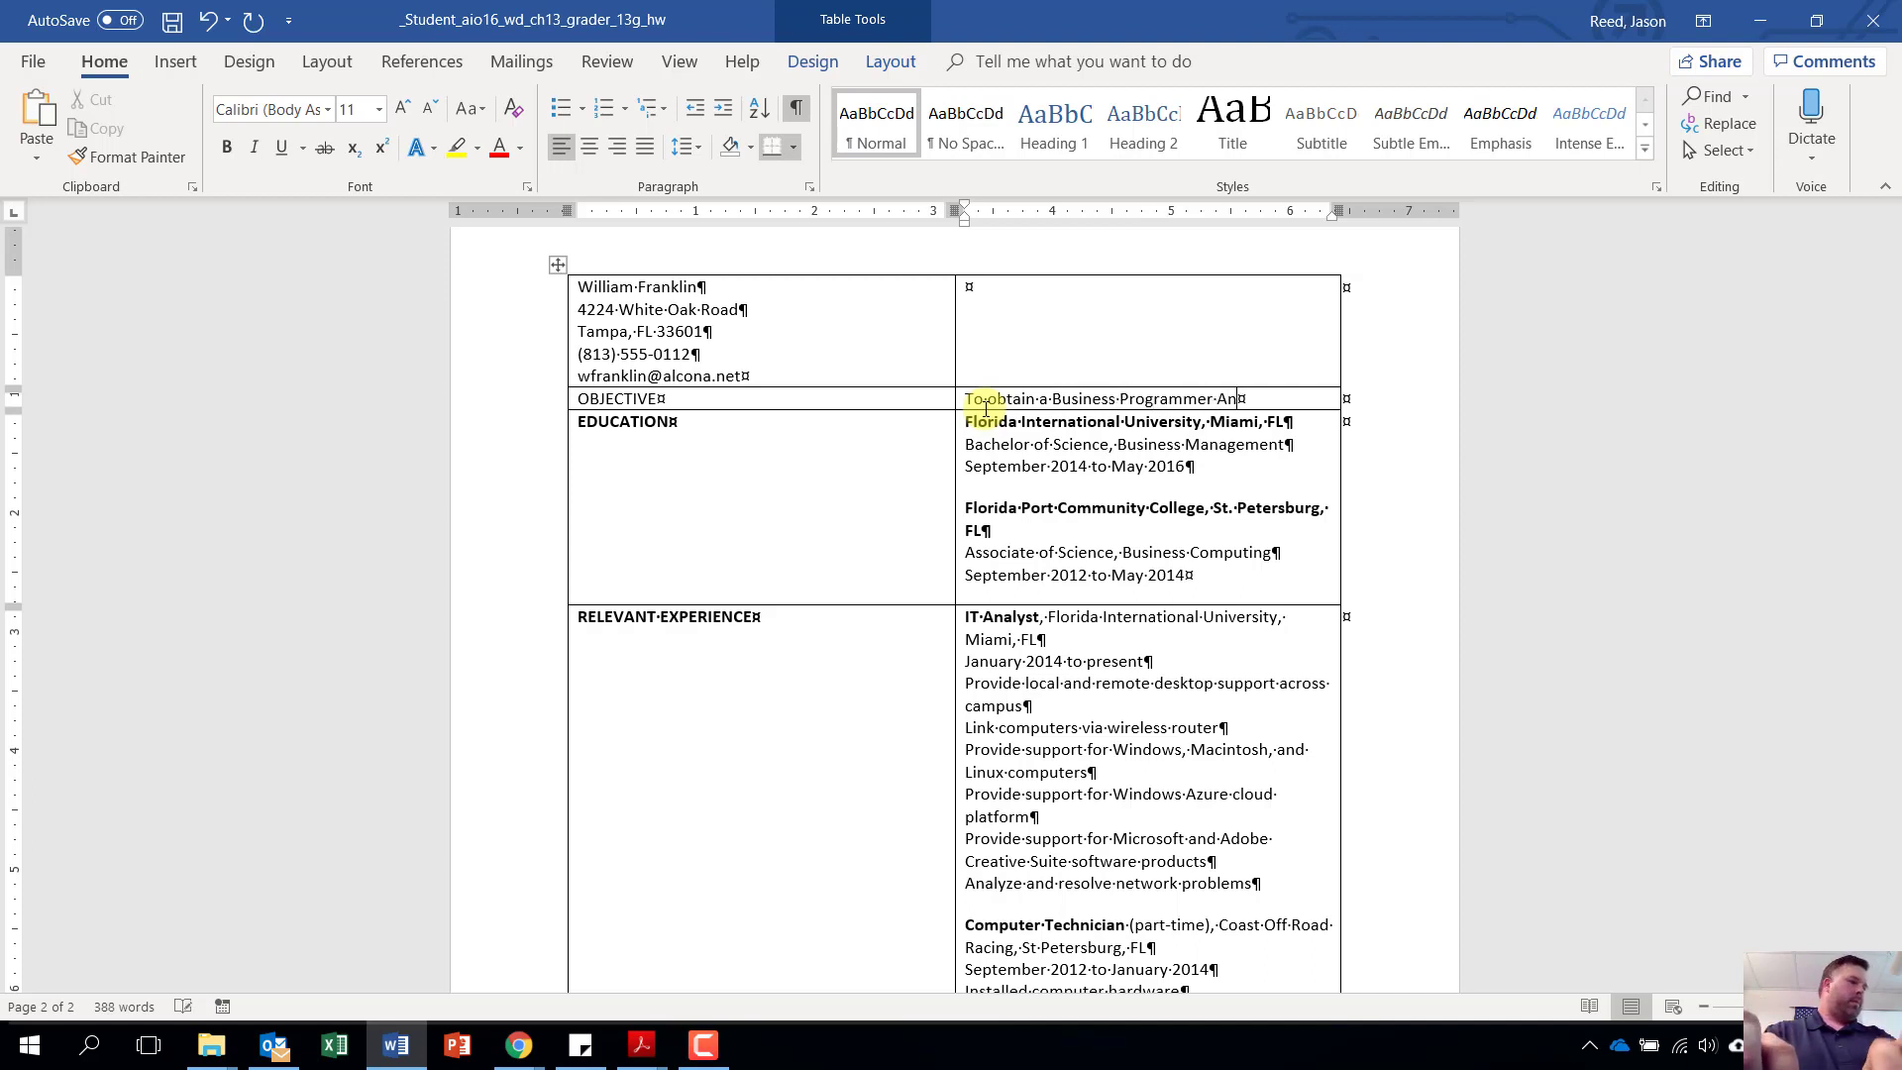
pyautogui.write('alyst')
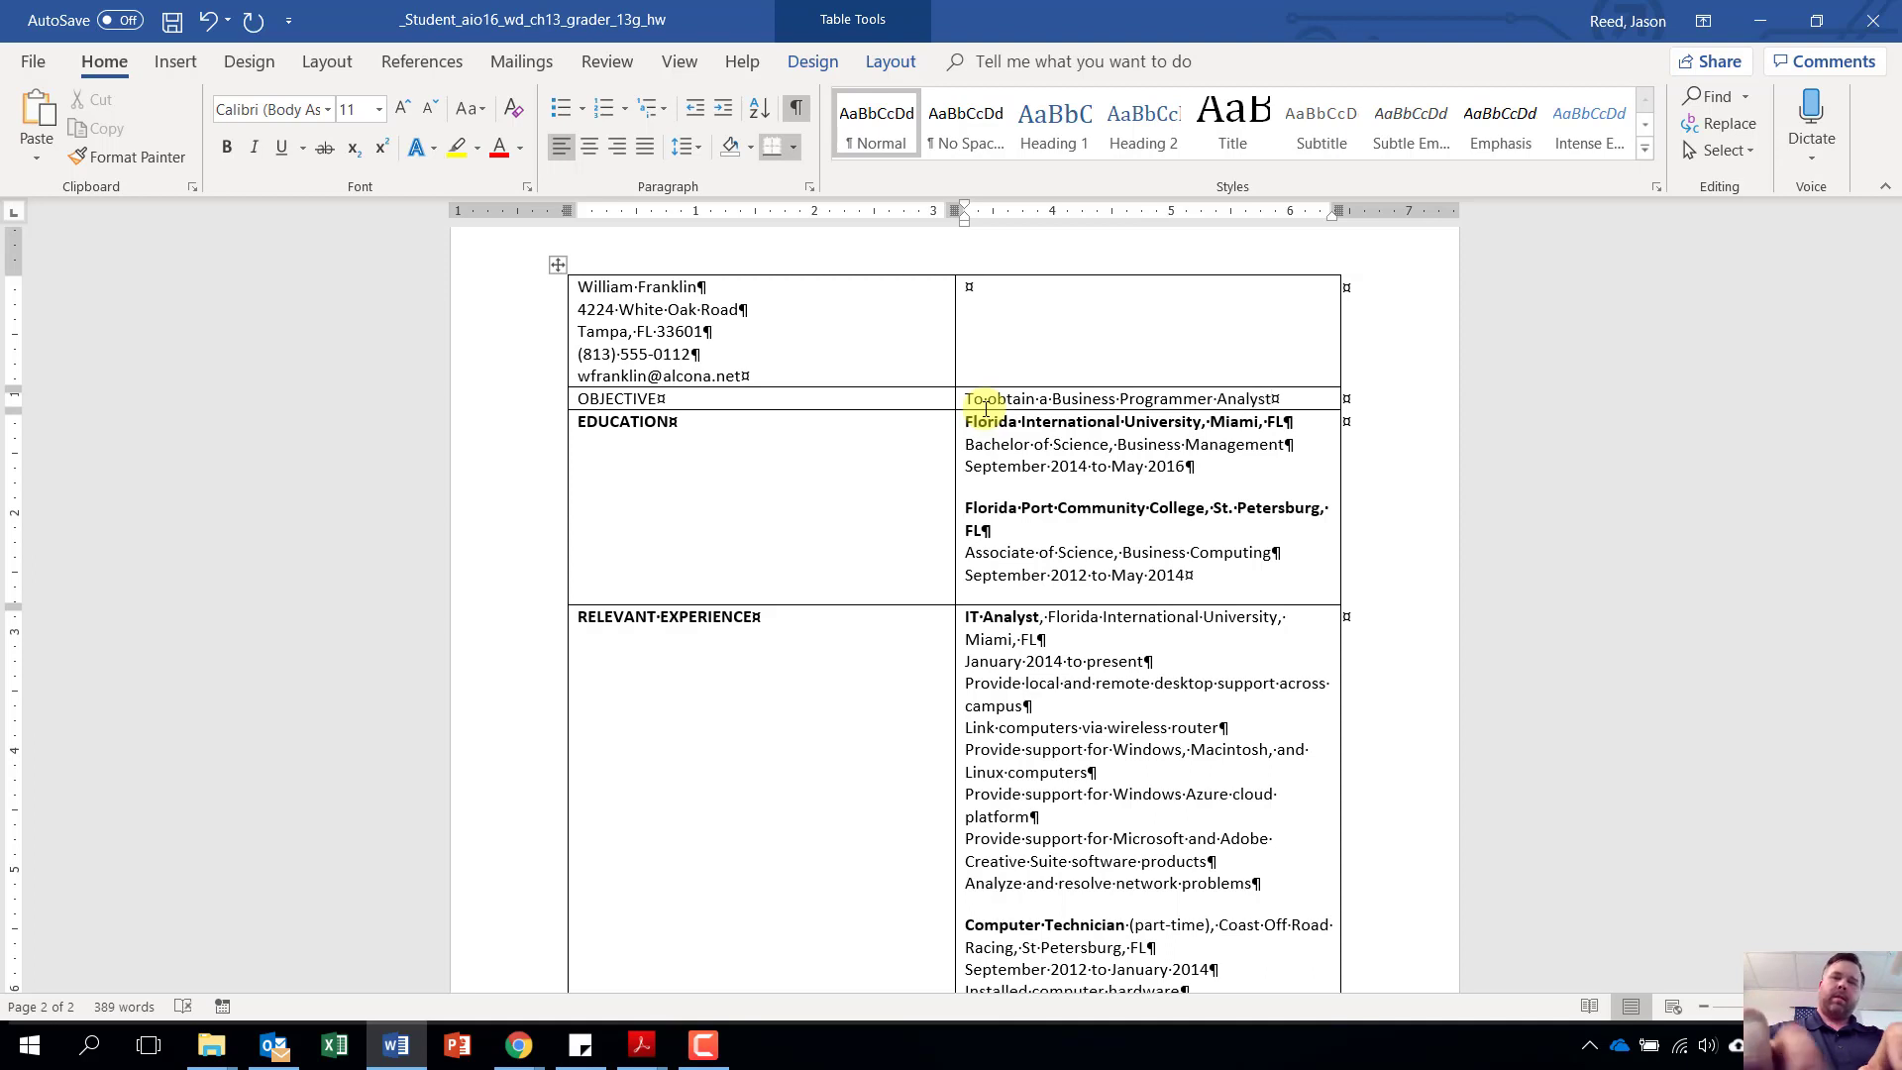
pyautogui.write(' position')
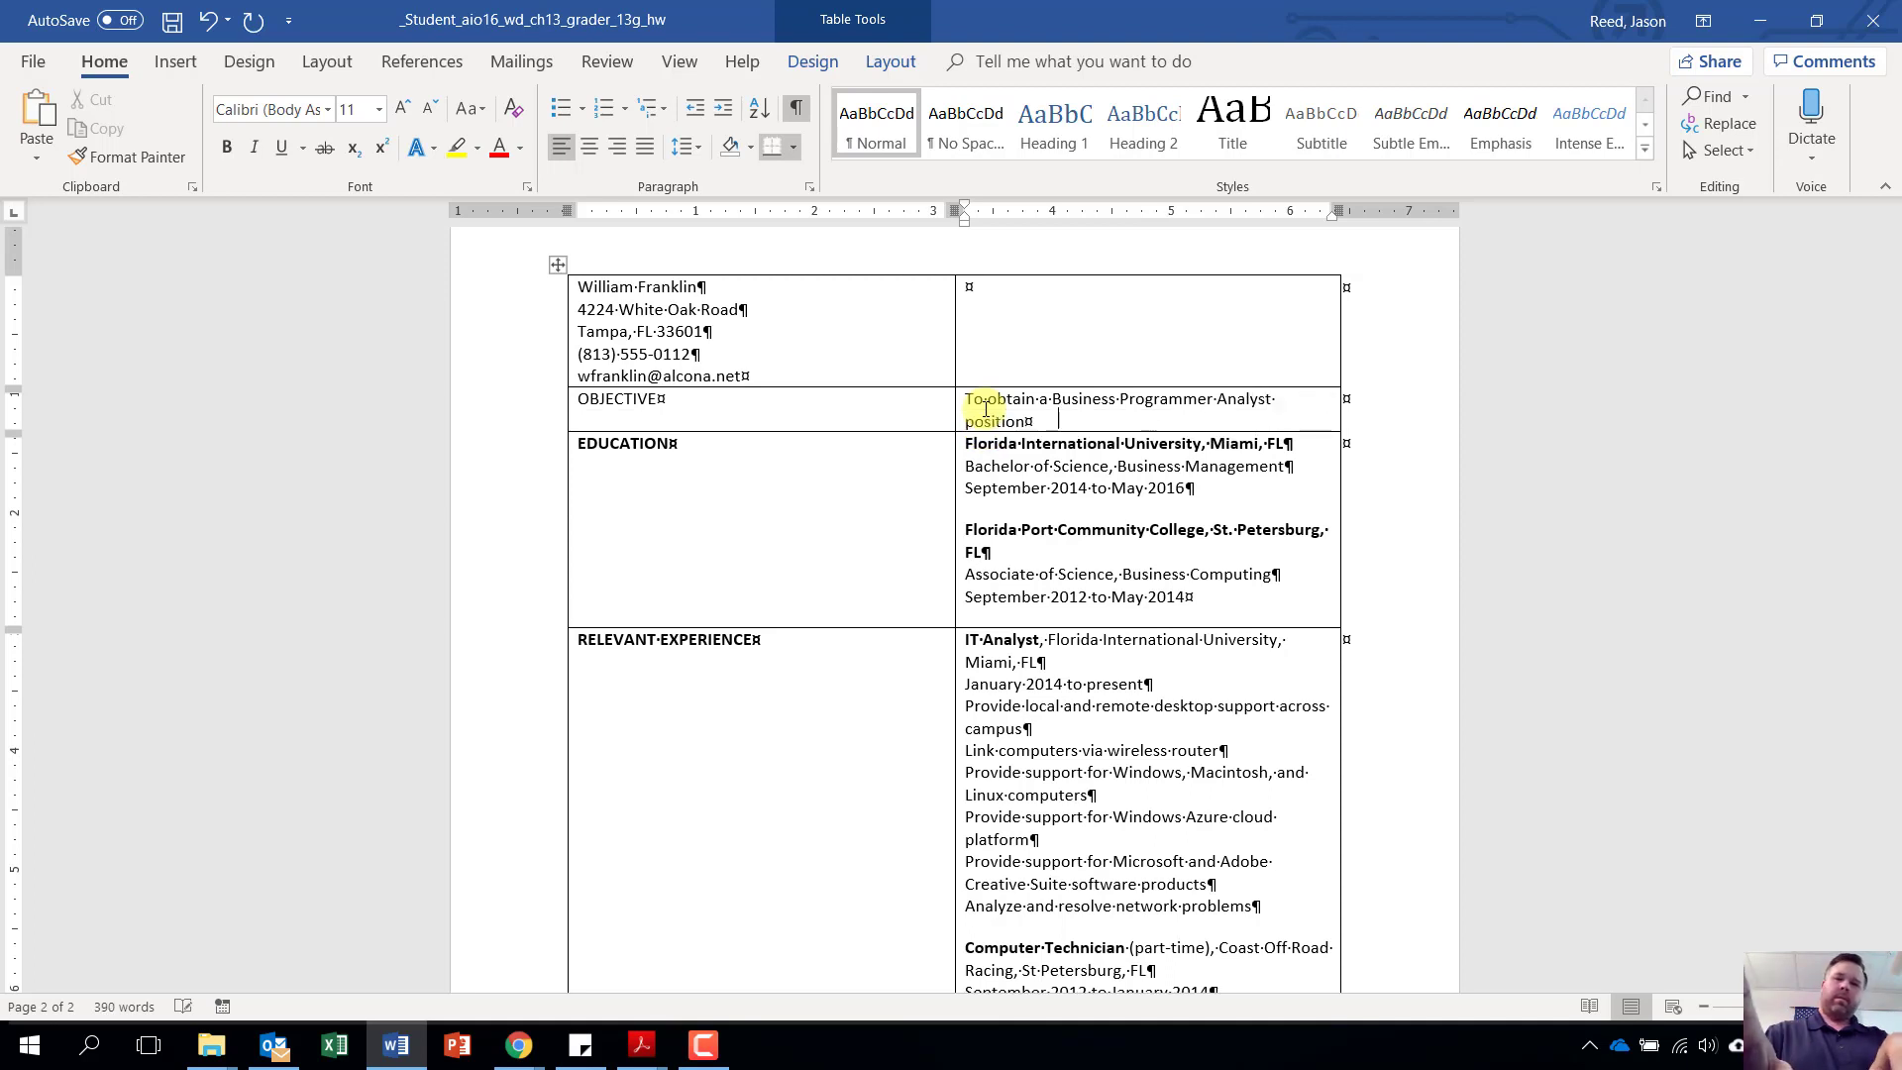
pyautogui.write(' th')
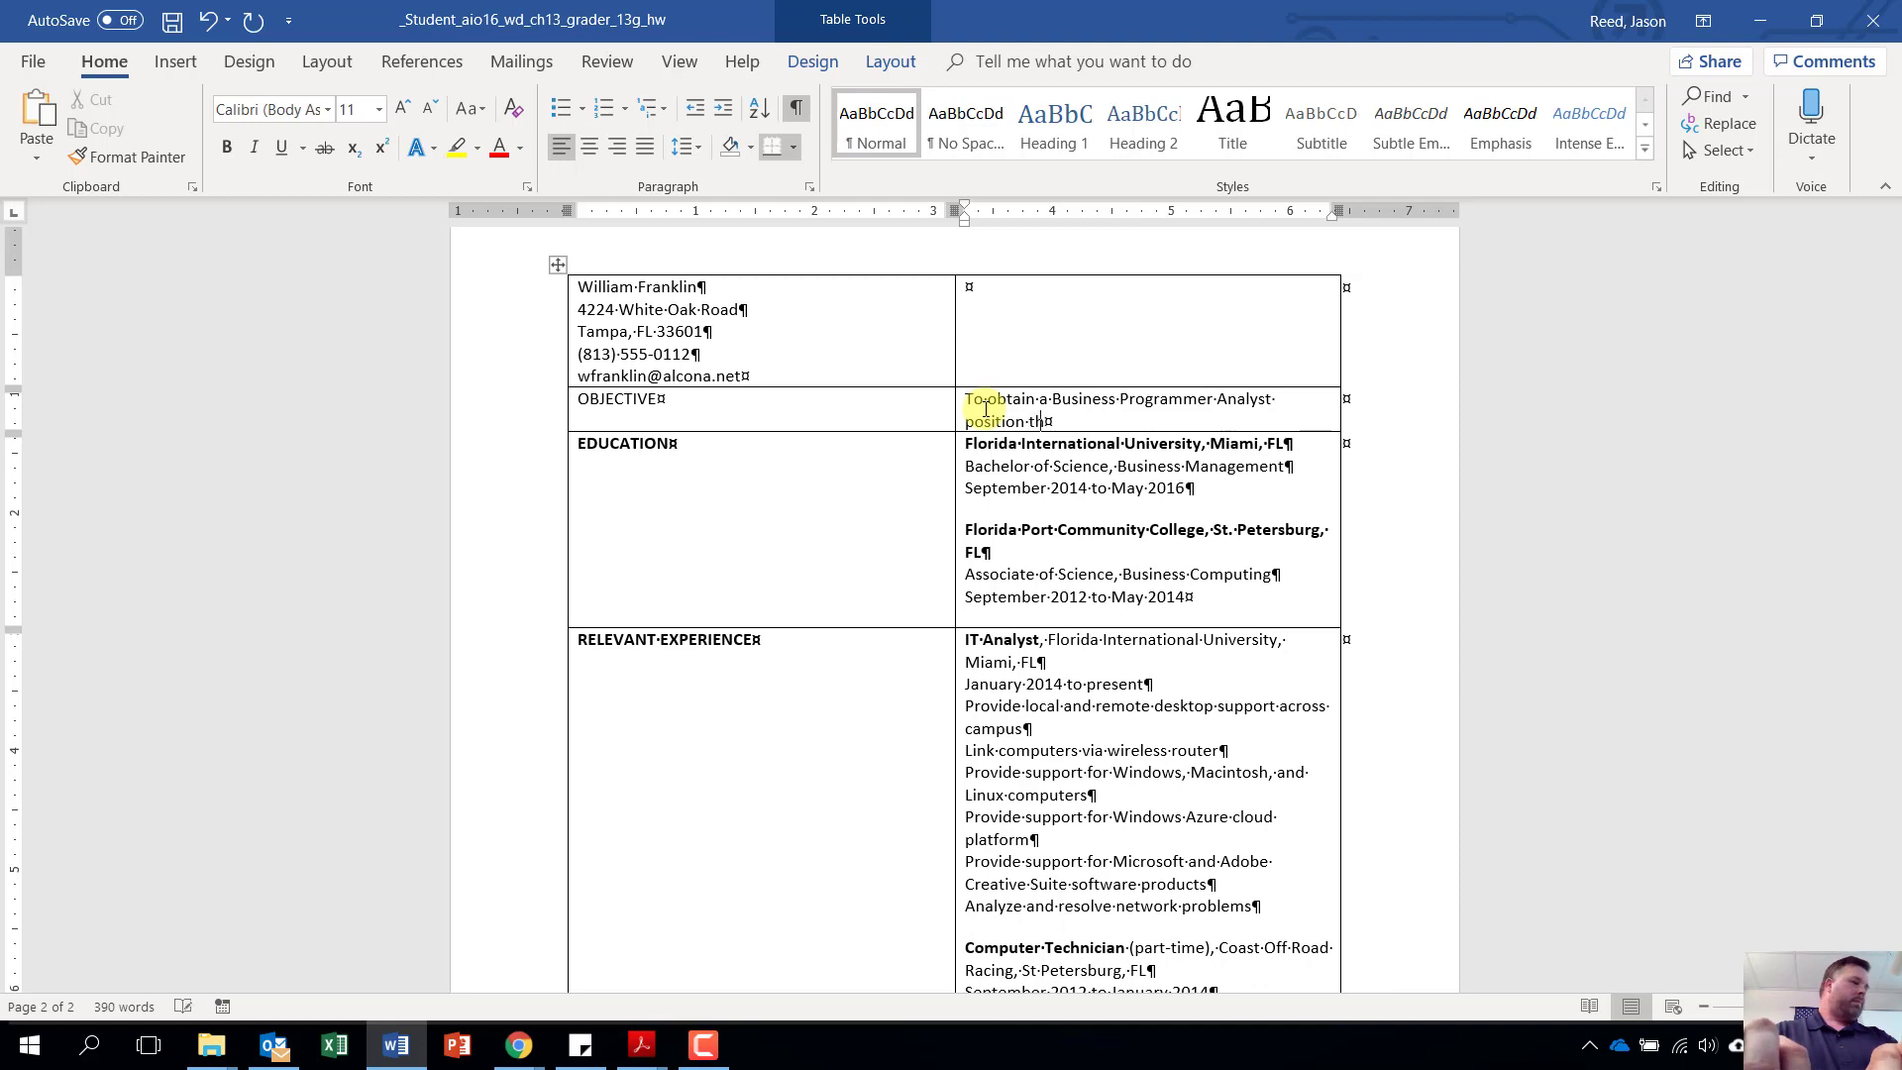
pyautogui.write('at will use m ')
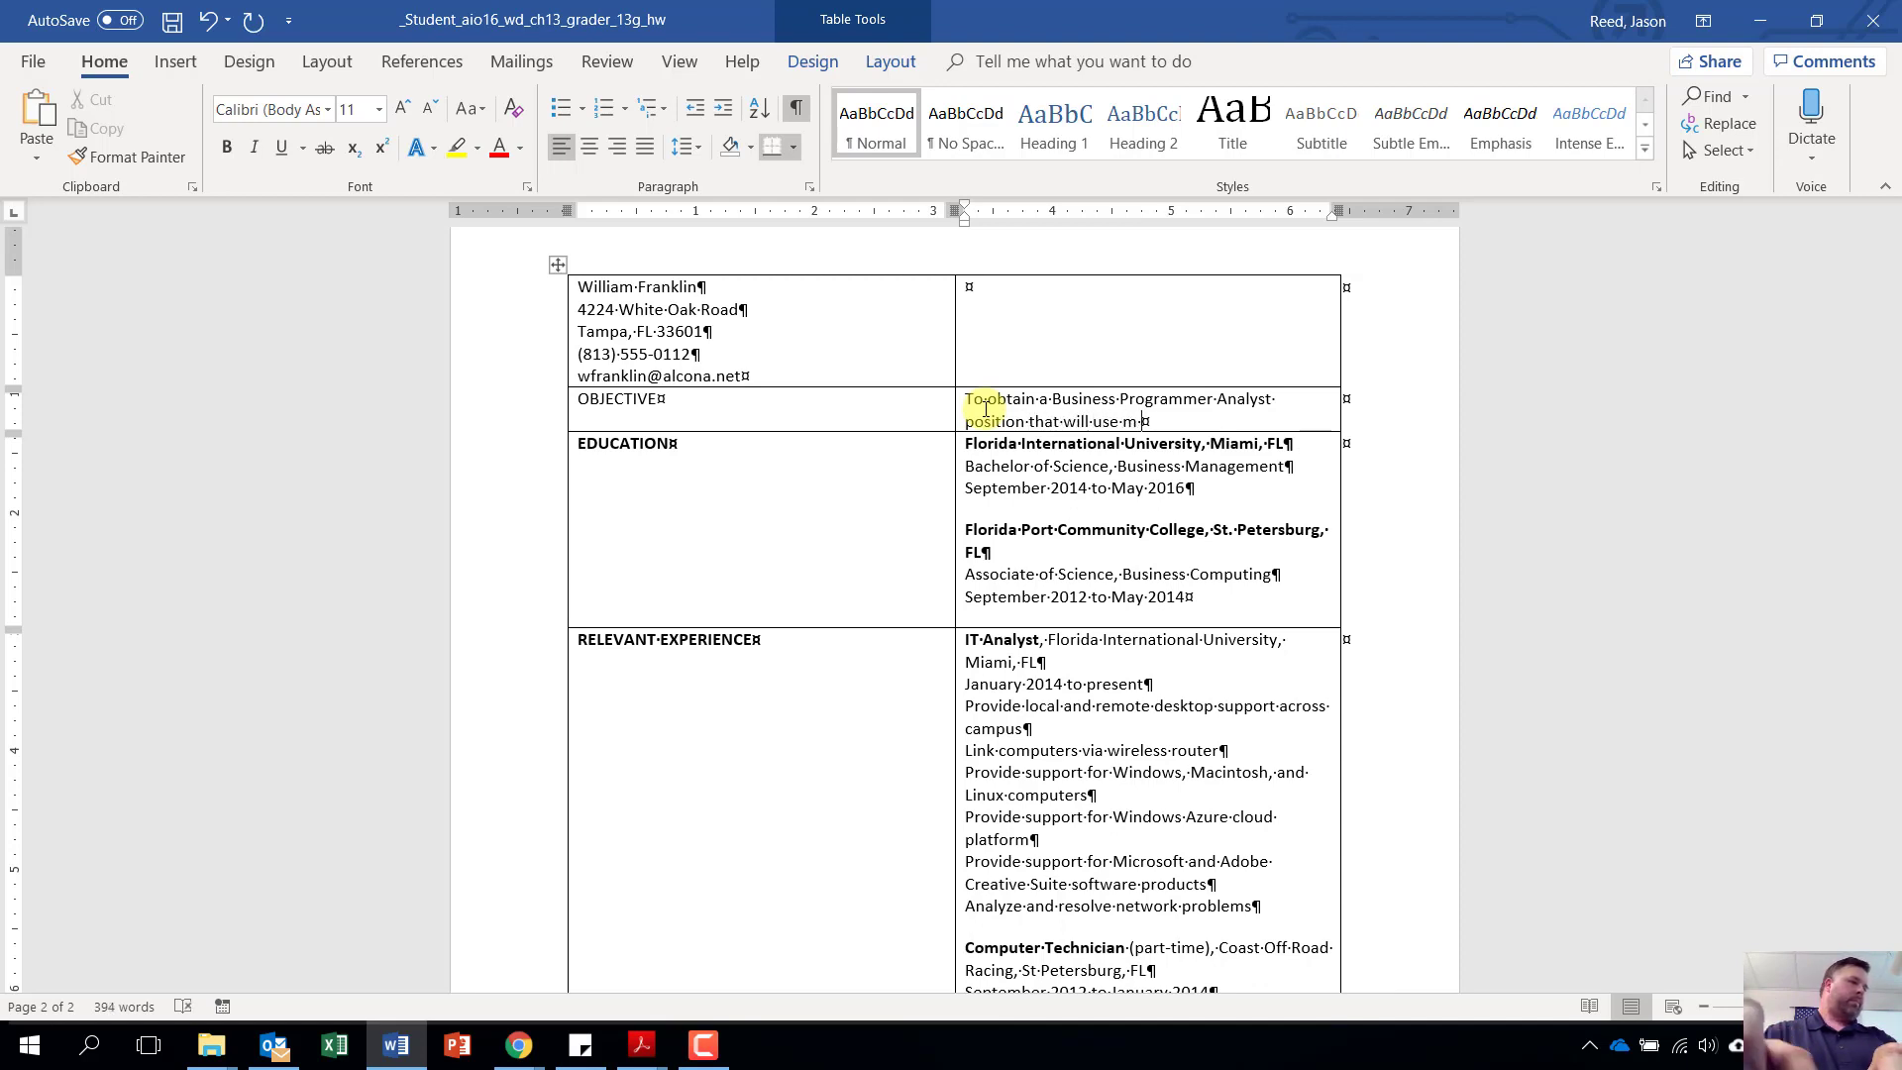
pyautogui.write('y t')
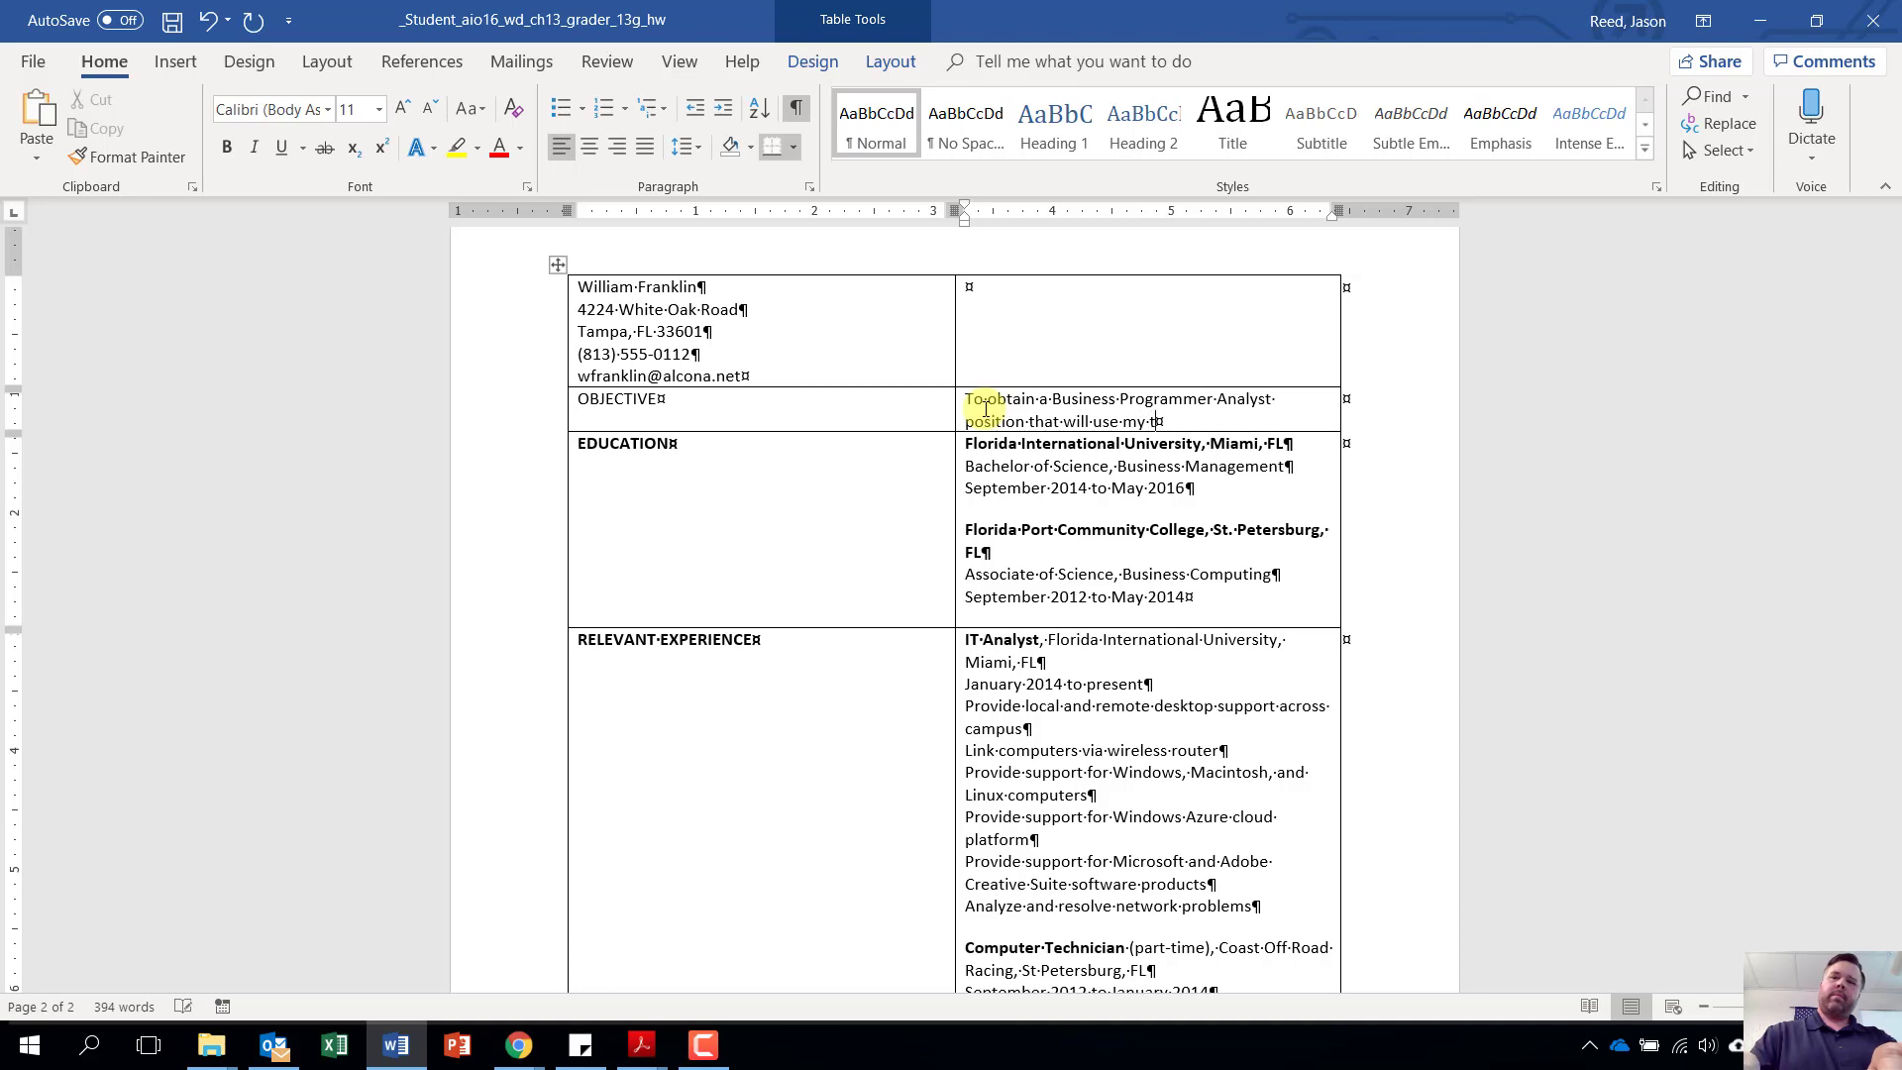
pyautogui.write('echnical skill')
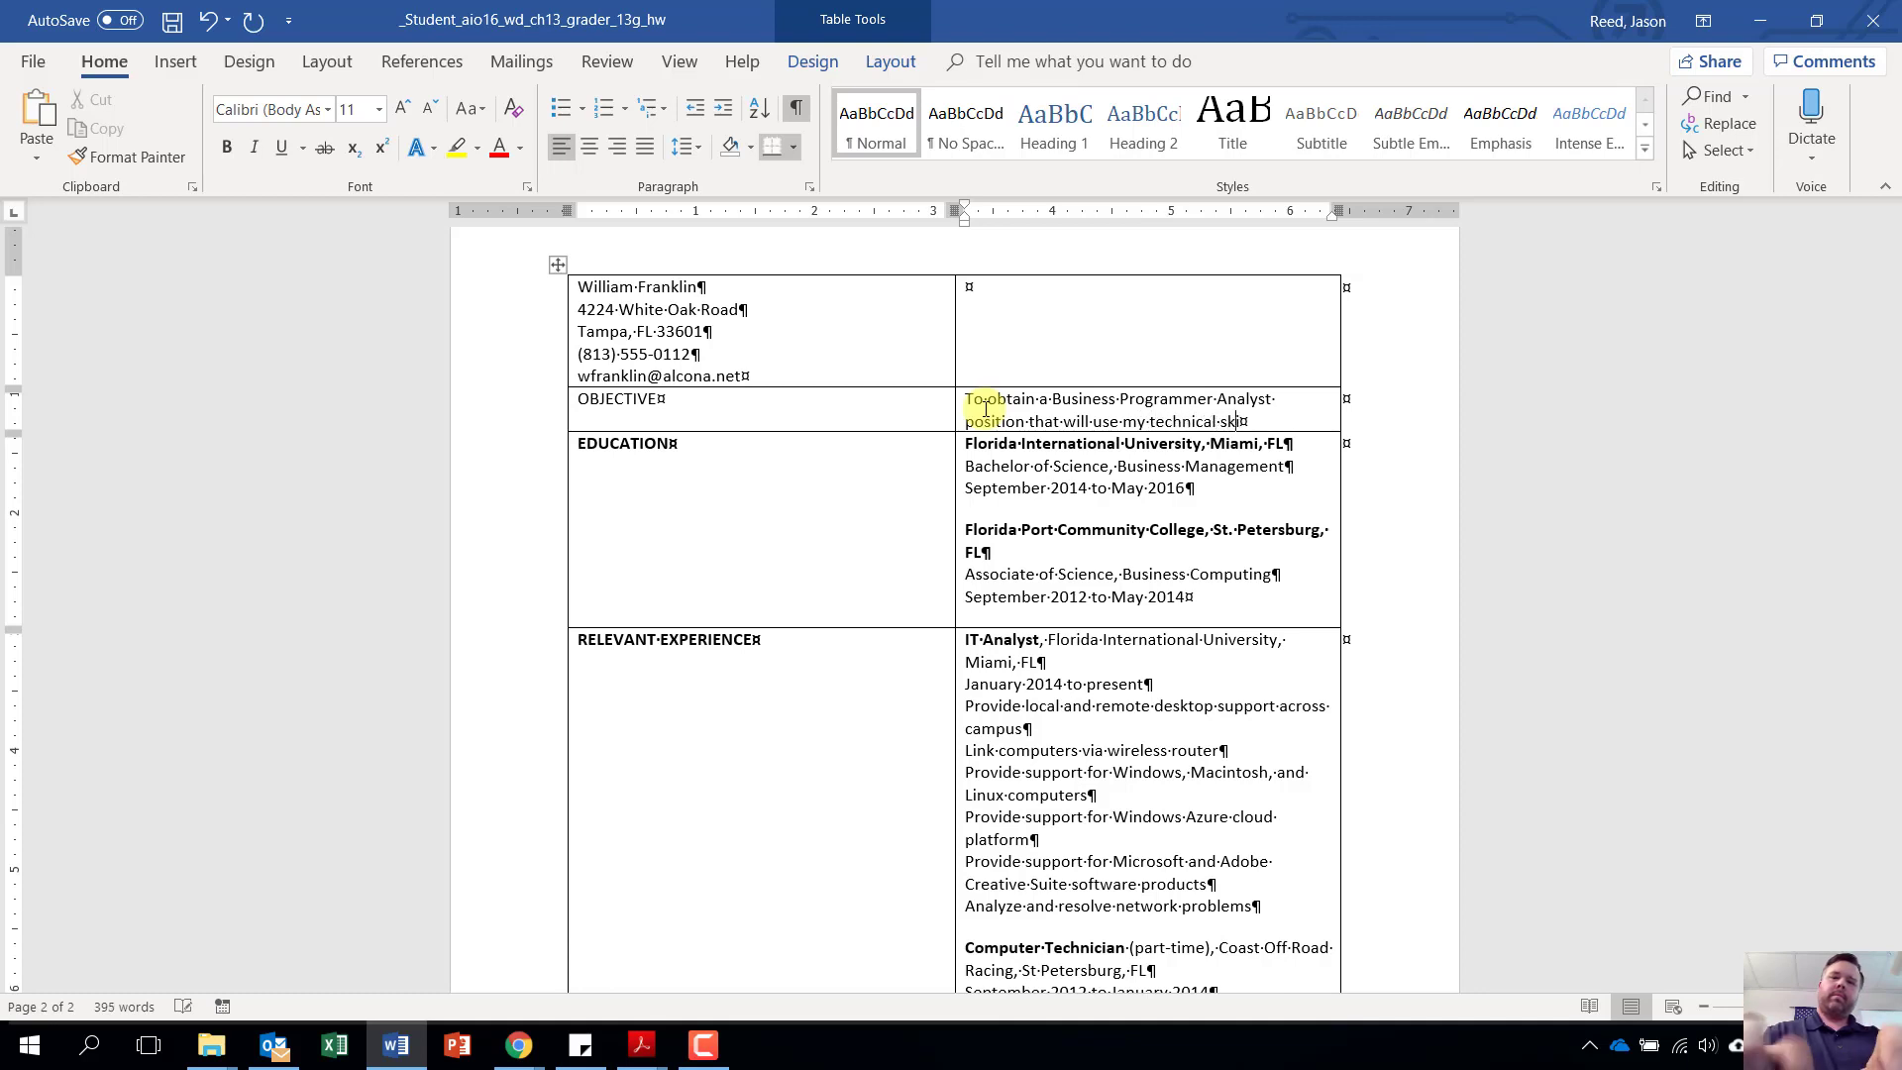
pyautogui.write('s')
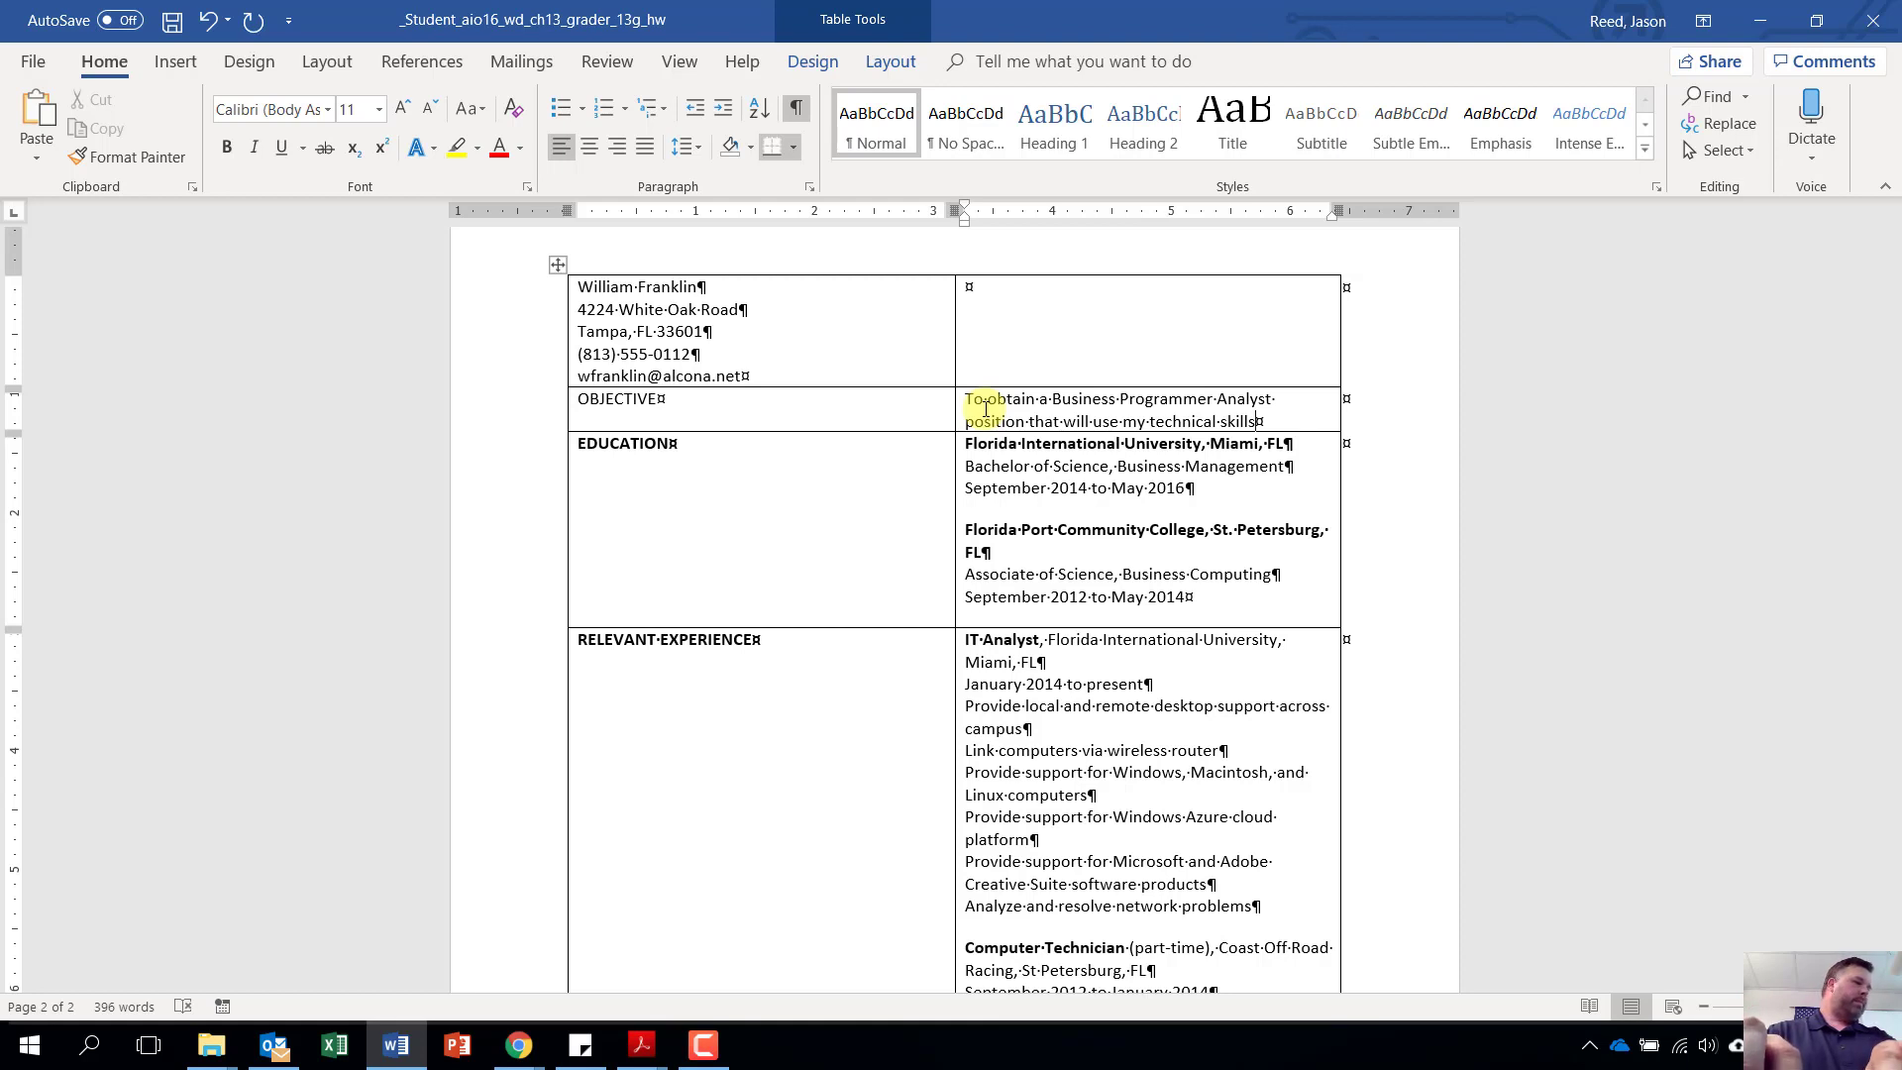
pyautogui.press('BackSpace')
pyautogui.press('BackSpace')
pyautogui.press('BackSpace')
pyautogui.press('BackSpace')
pyautogui.press('BackSpace')
pyautogui.press('BackSpace')
pyautogui.write('a')
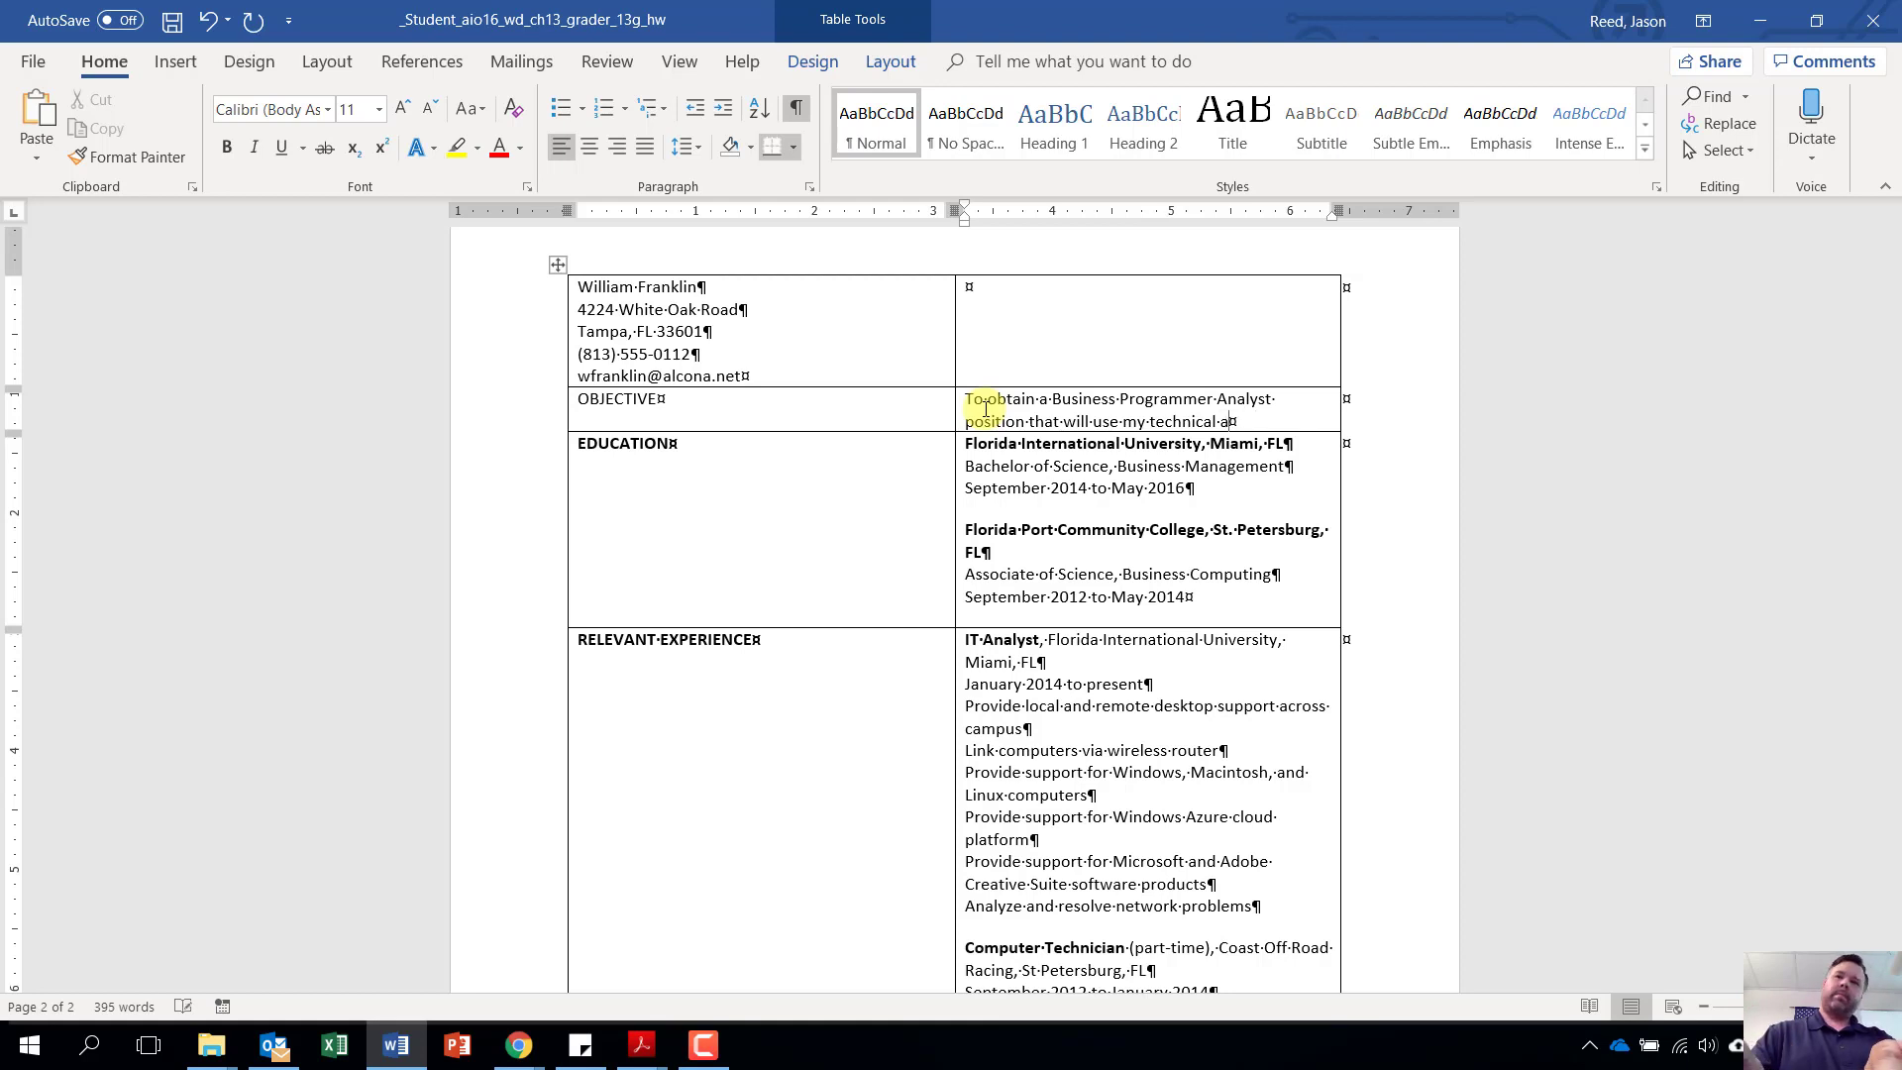
pyautogui.write('nd communicati')
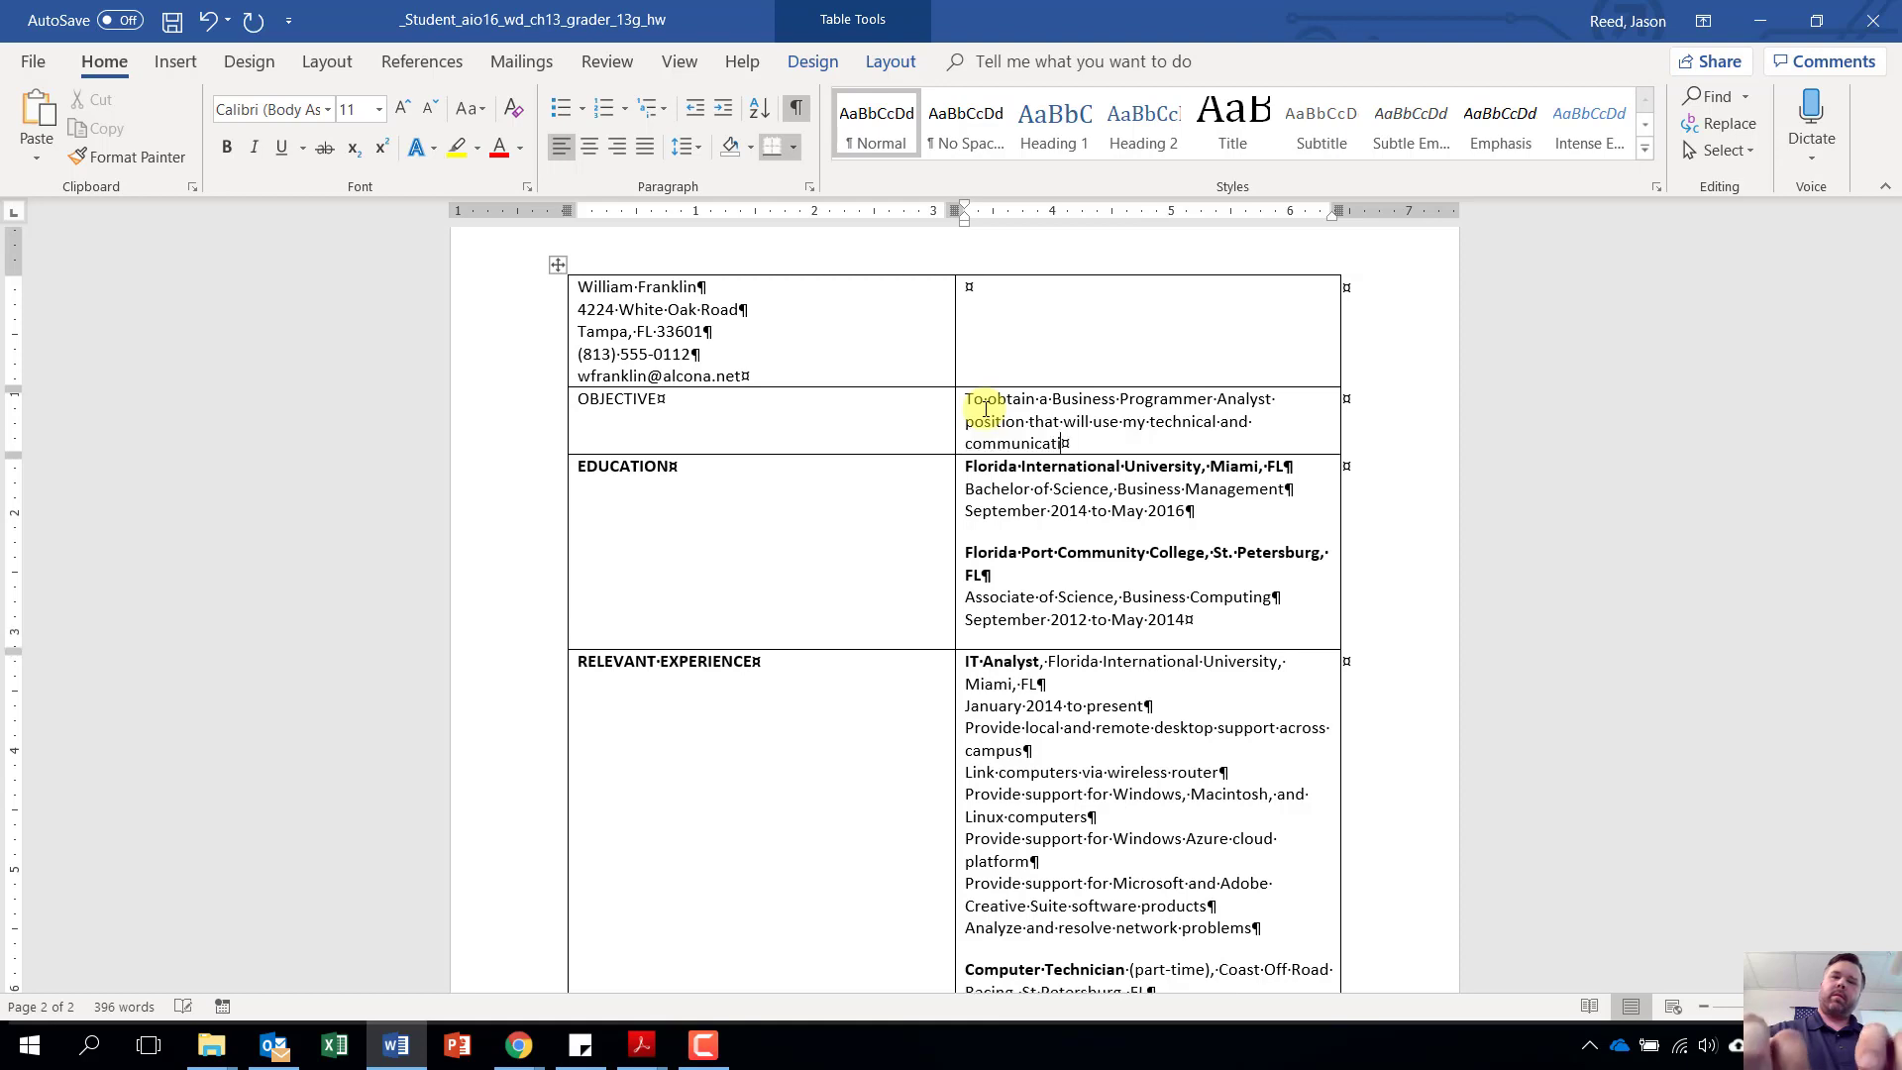
pyautogui.write('on skills')
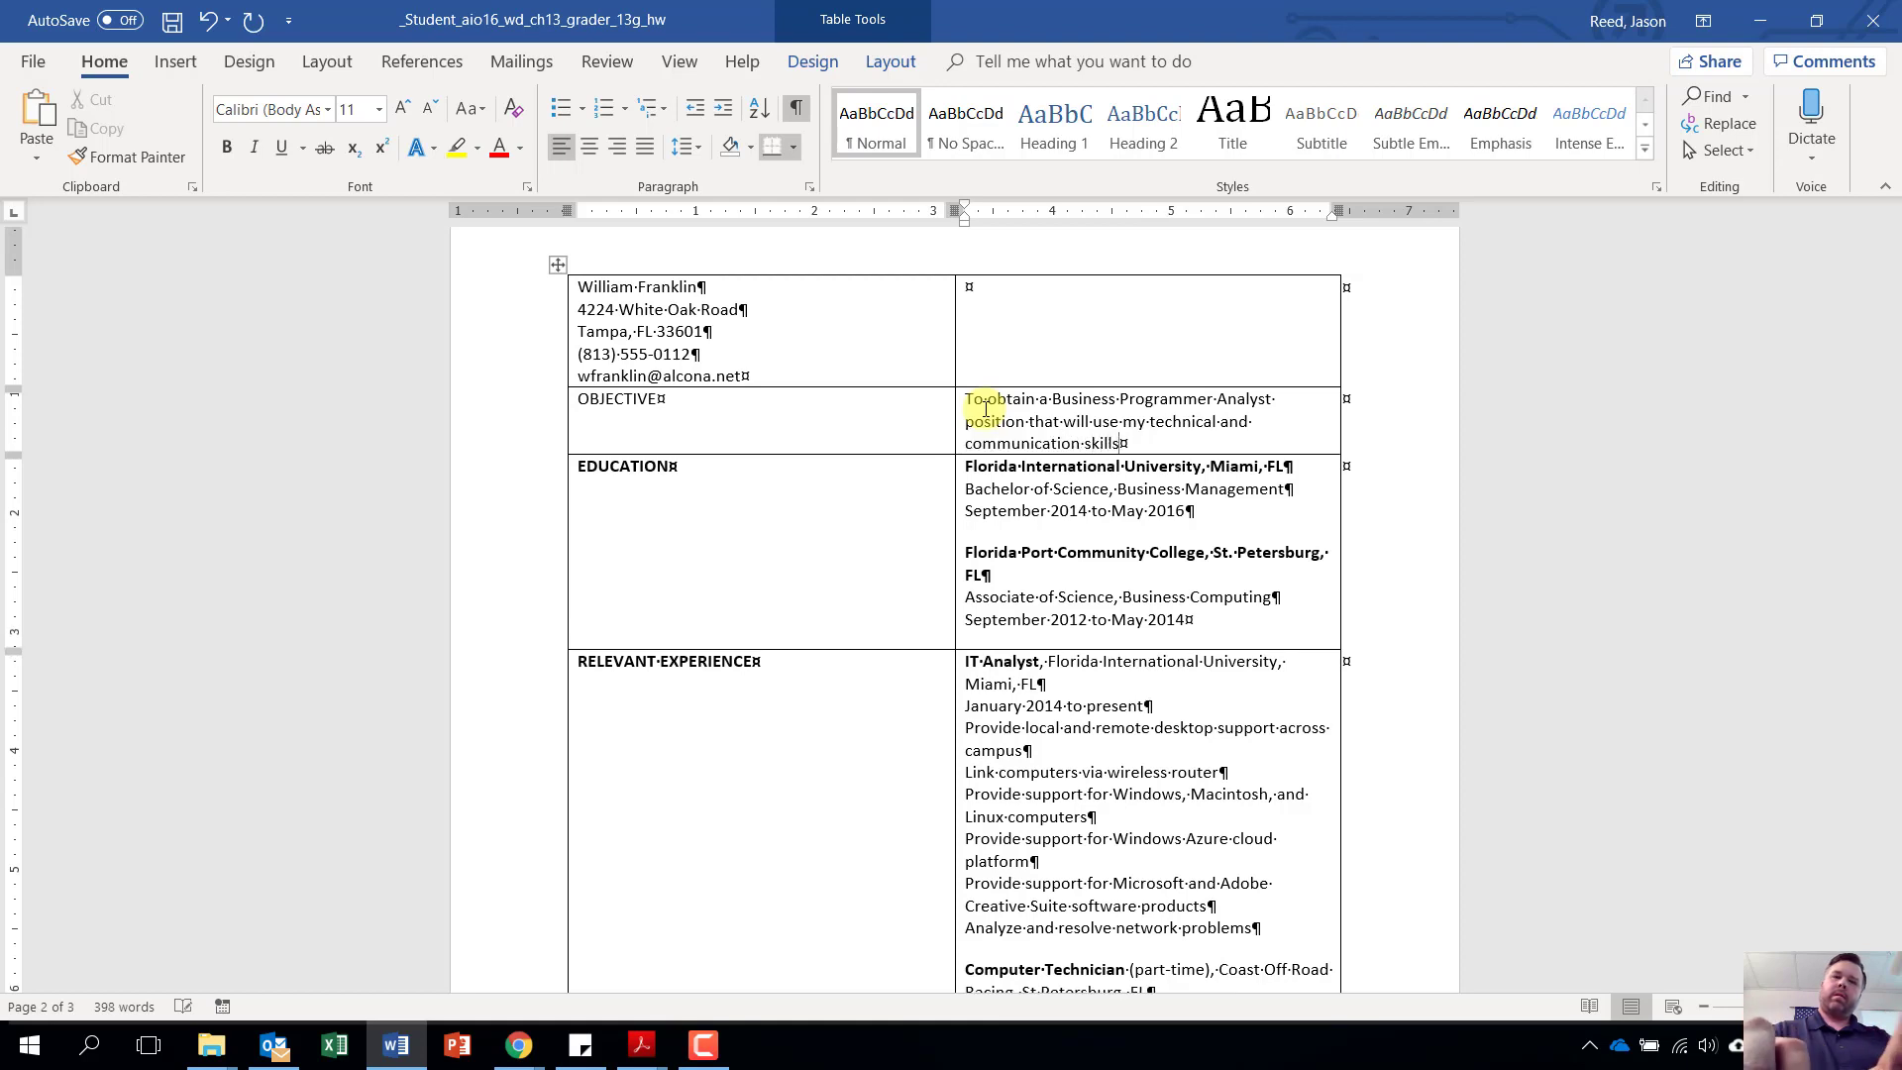
pyautogui.write(' and')
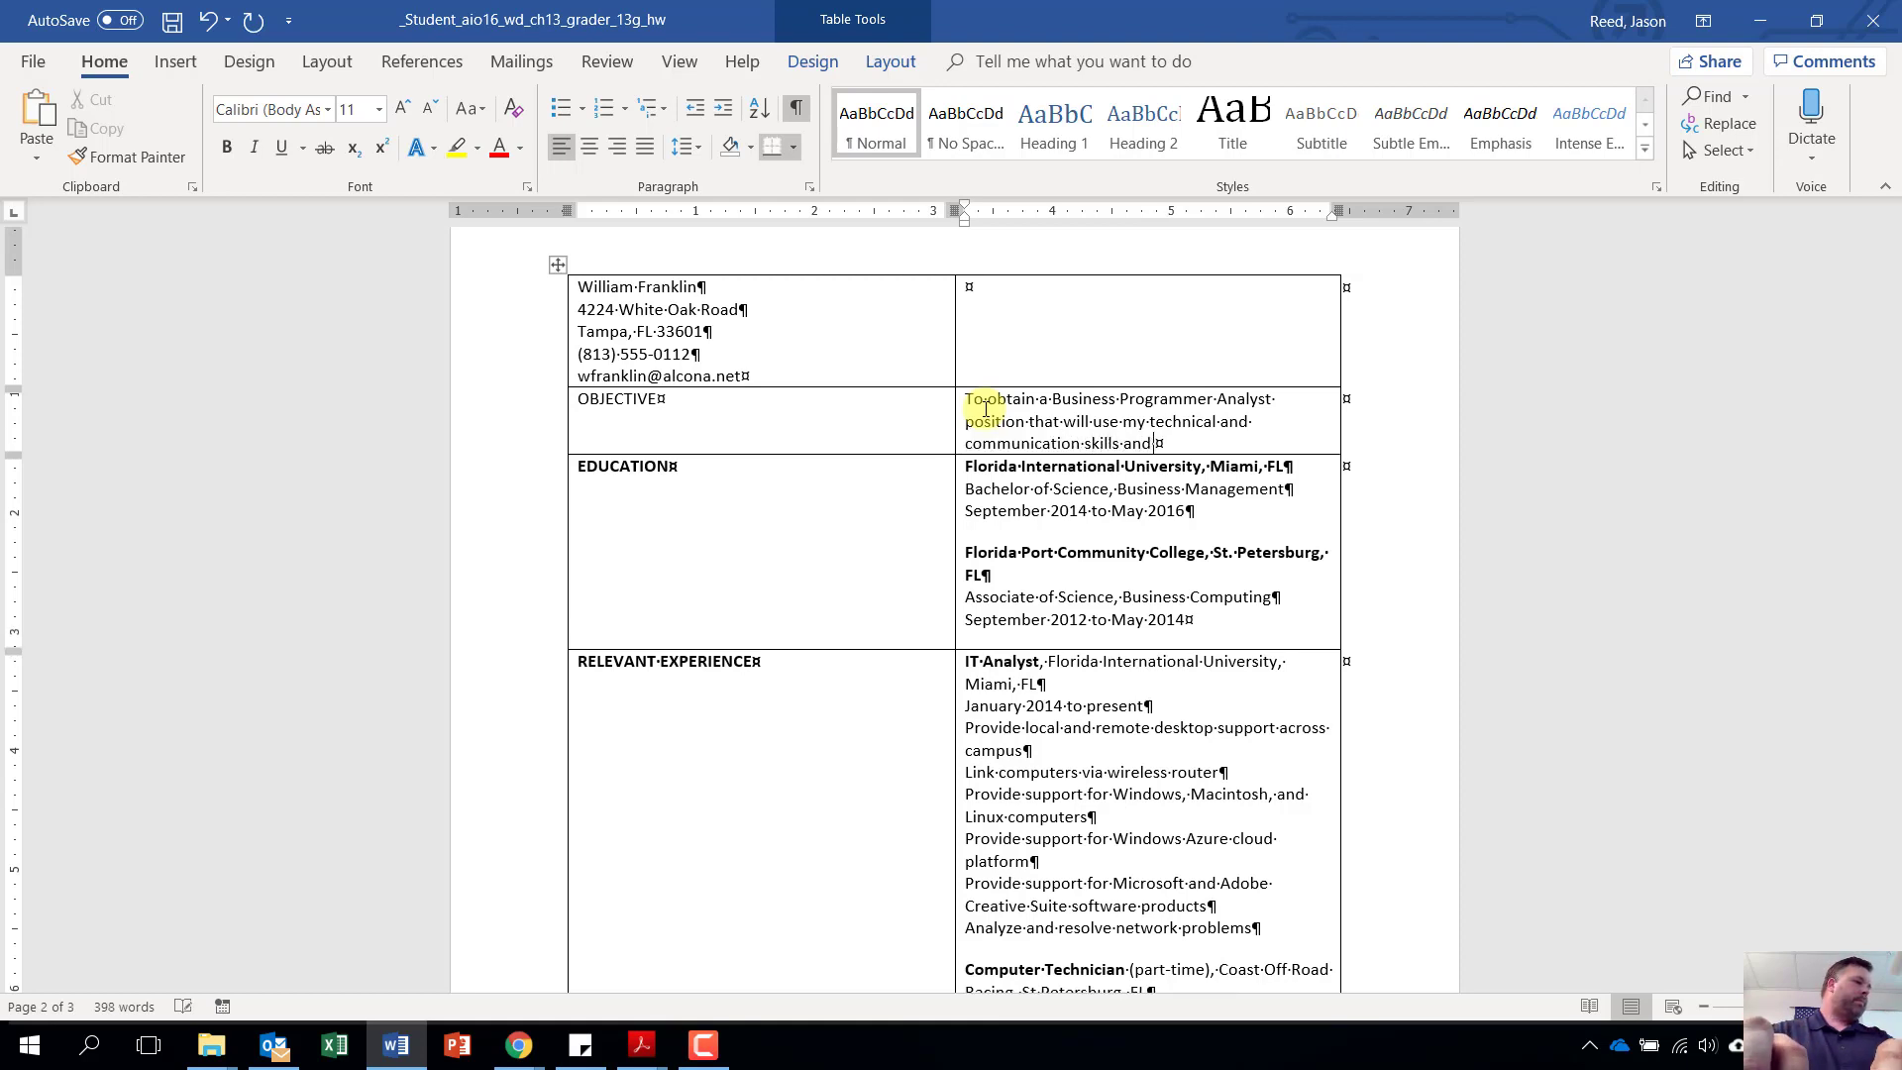
pyautogui.write(' computer s')
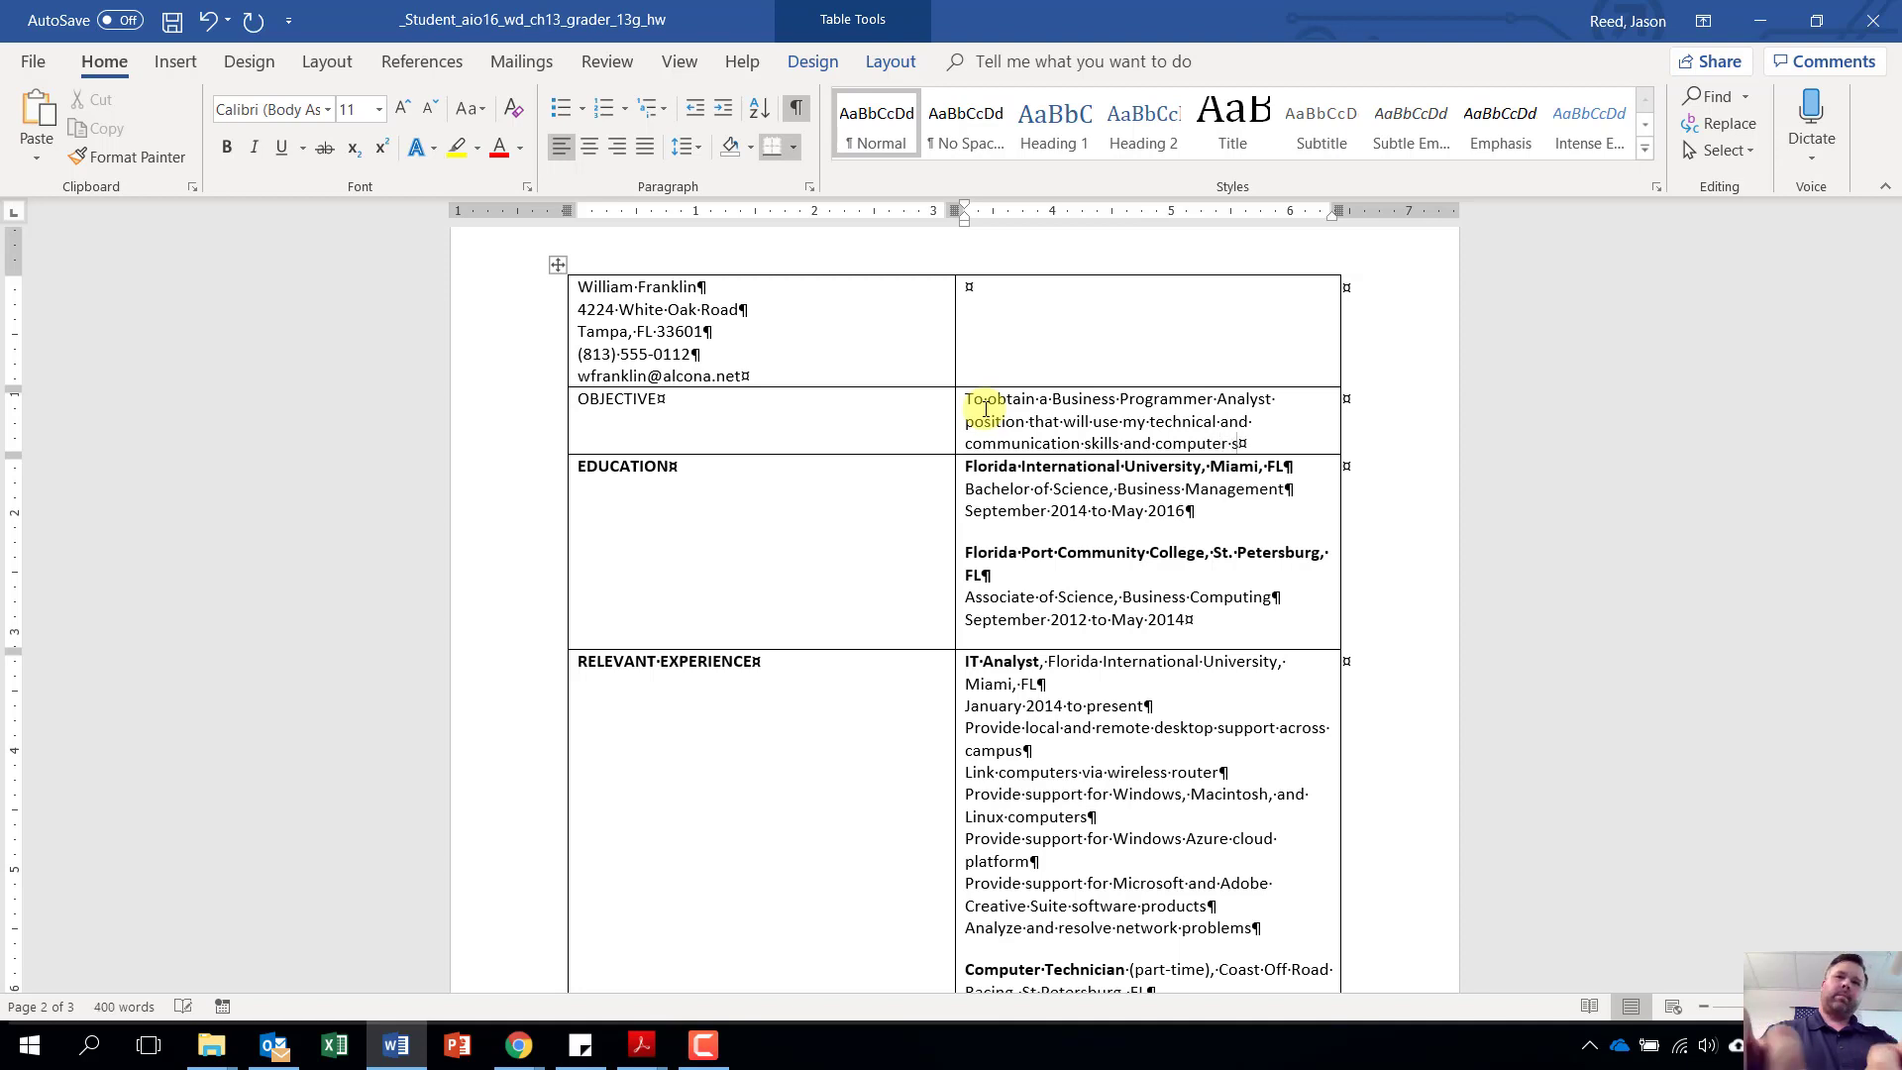
pyautogui.write('upport experience')
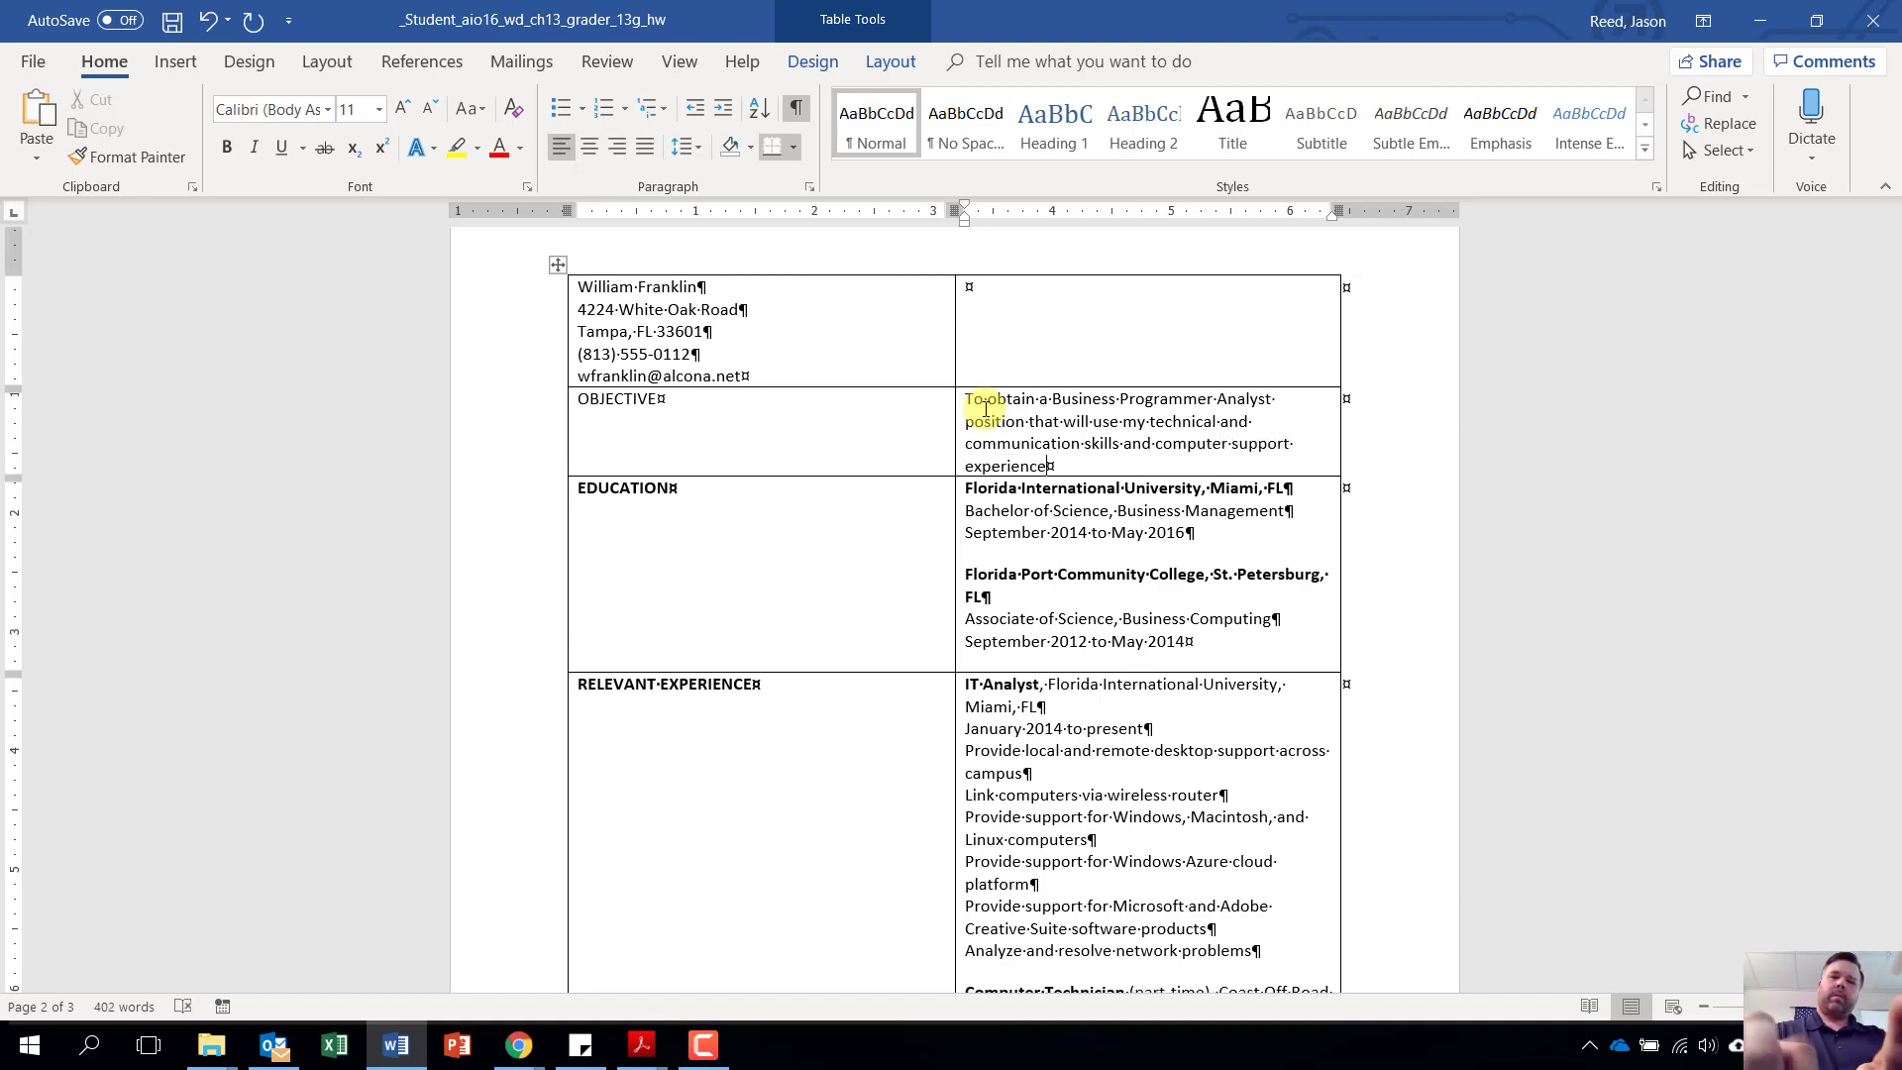
pyautogui.write('.')
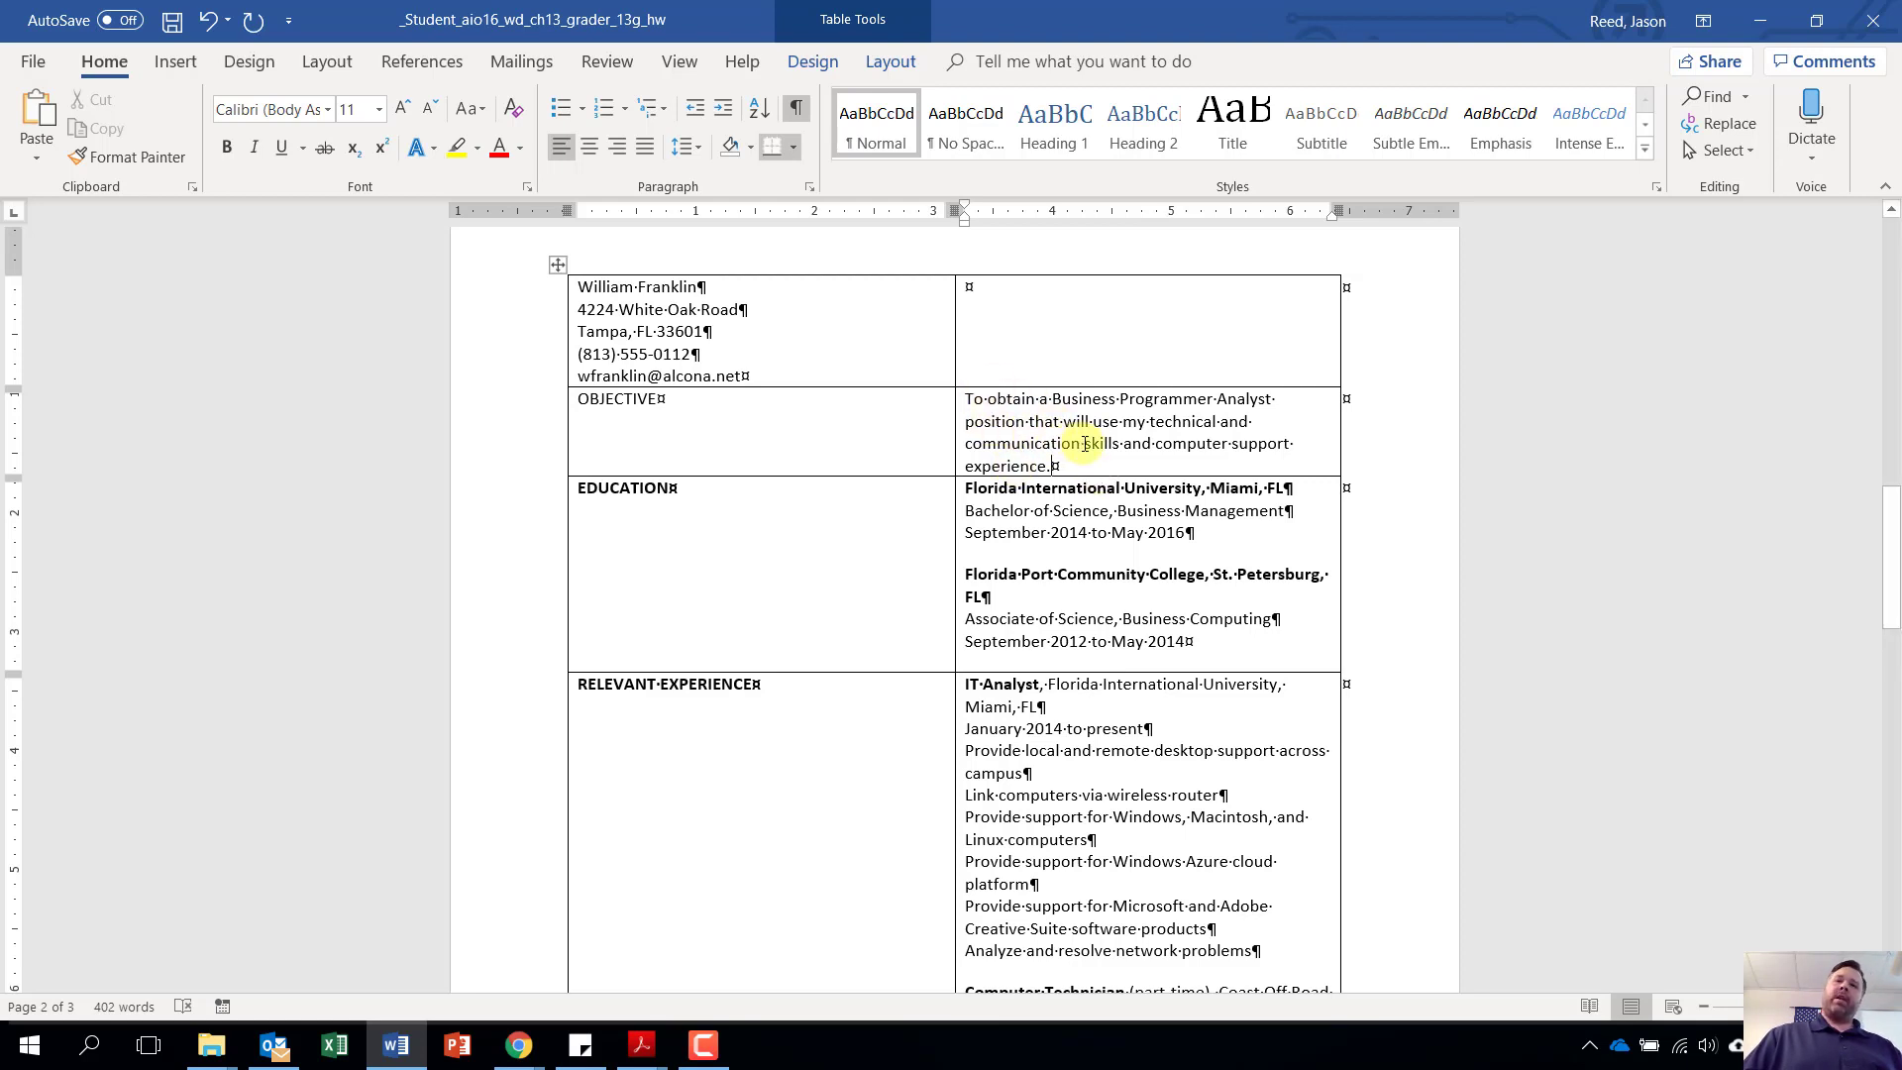
pyautogui.click(1112, 584)
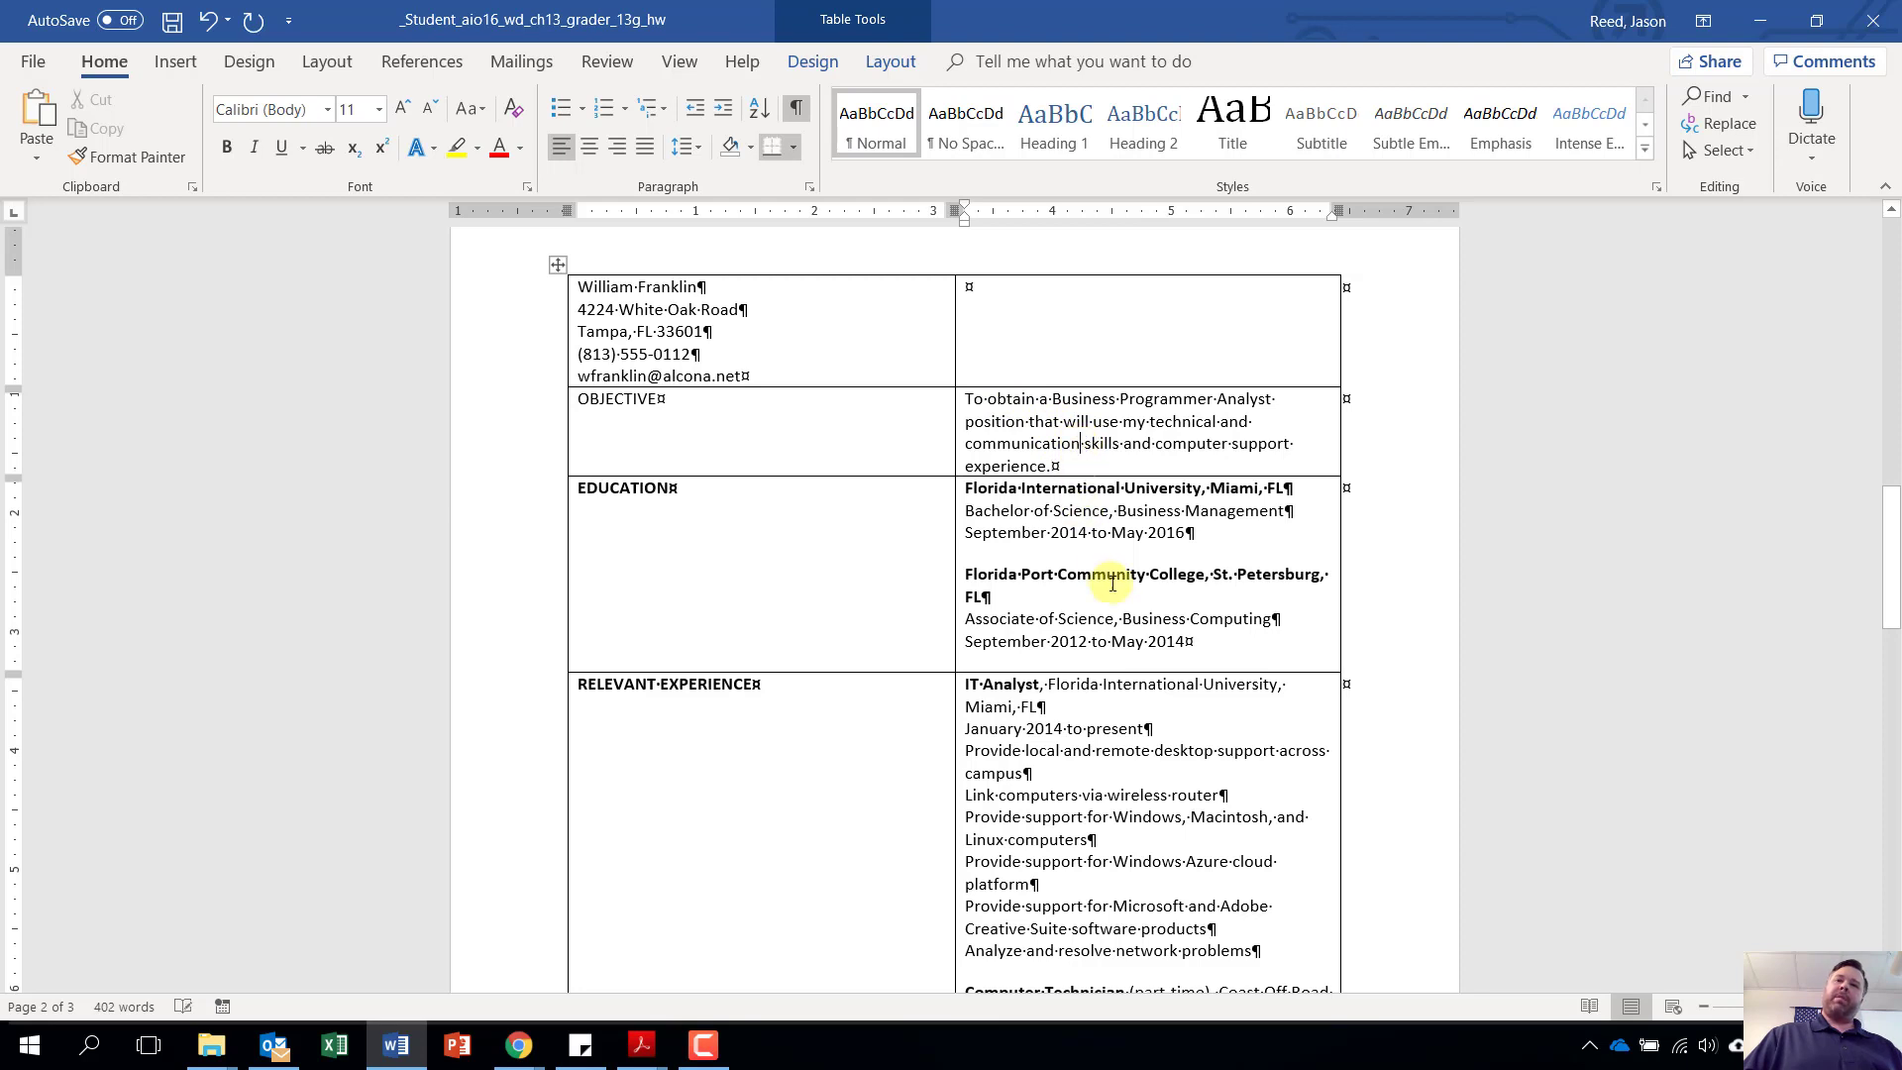
pyautogui.write('s')
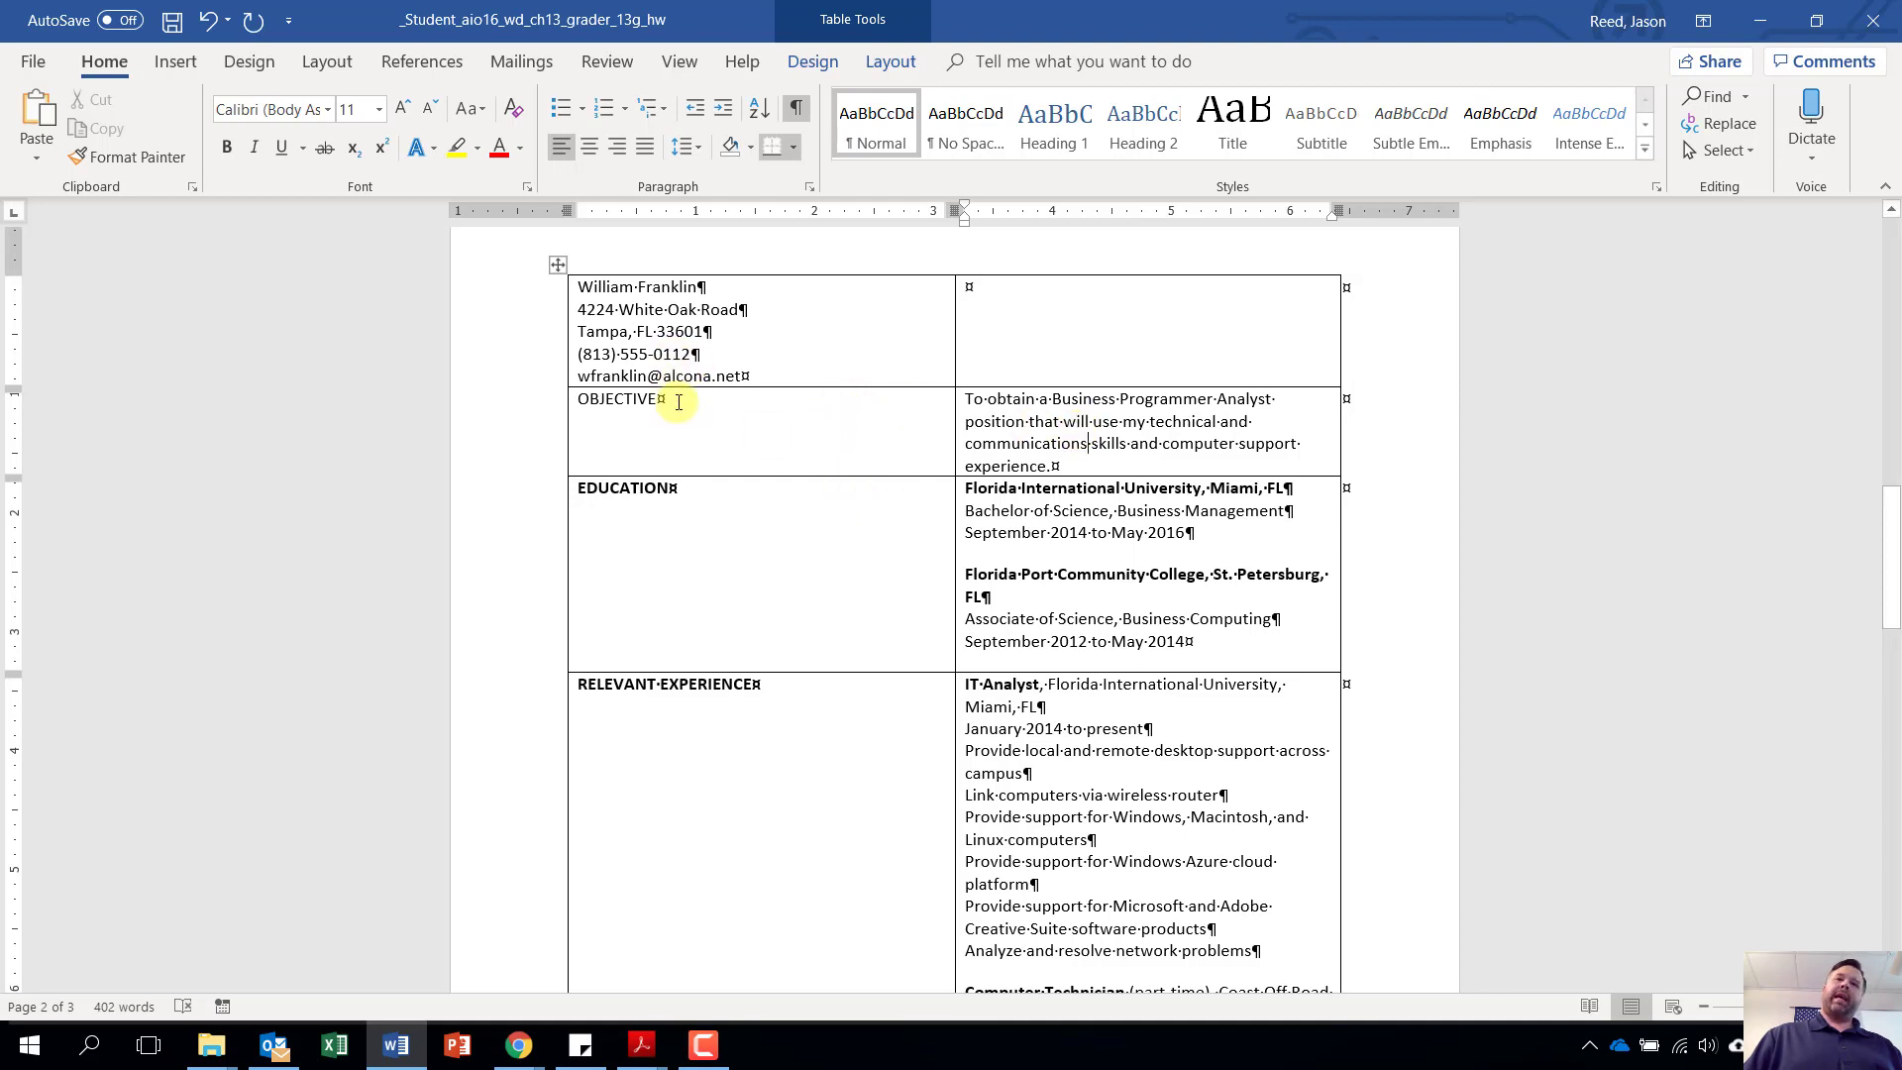
# Step: Bold the word OBJECTIVE in the first cell using the mini toolbar
pyautogui.moveTo(659, 400); pyautogui.dragTo(578, 401)
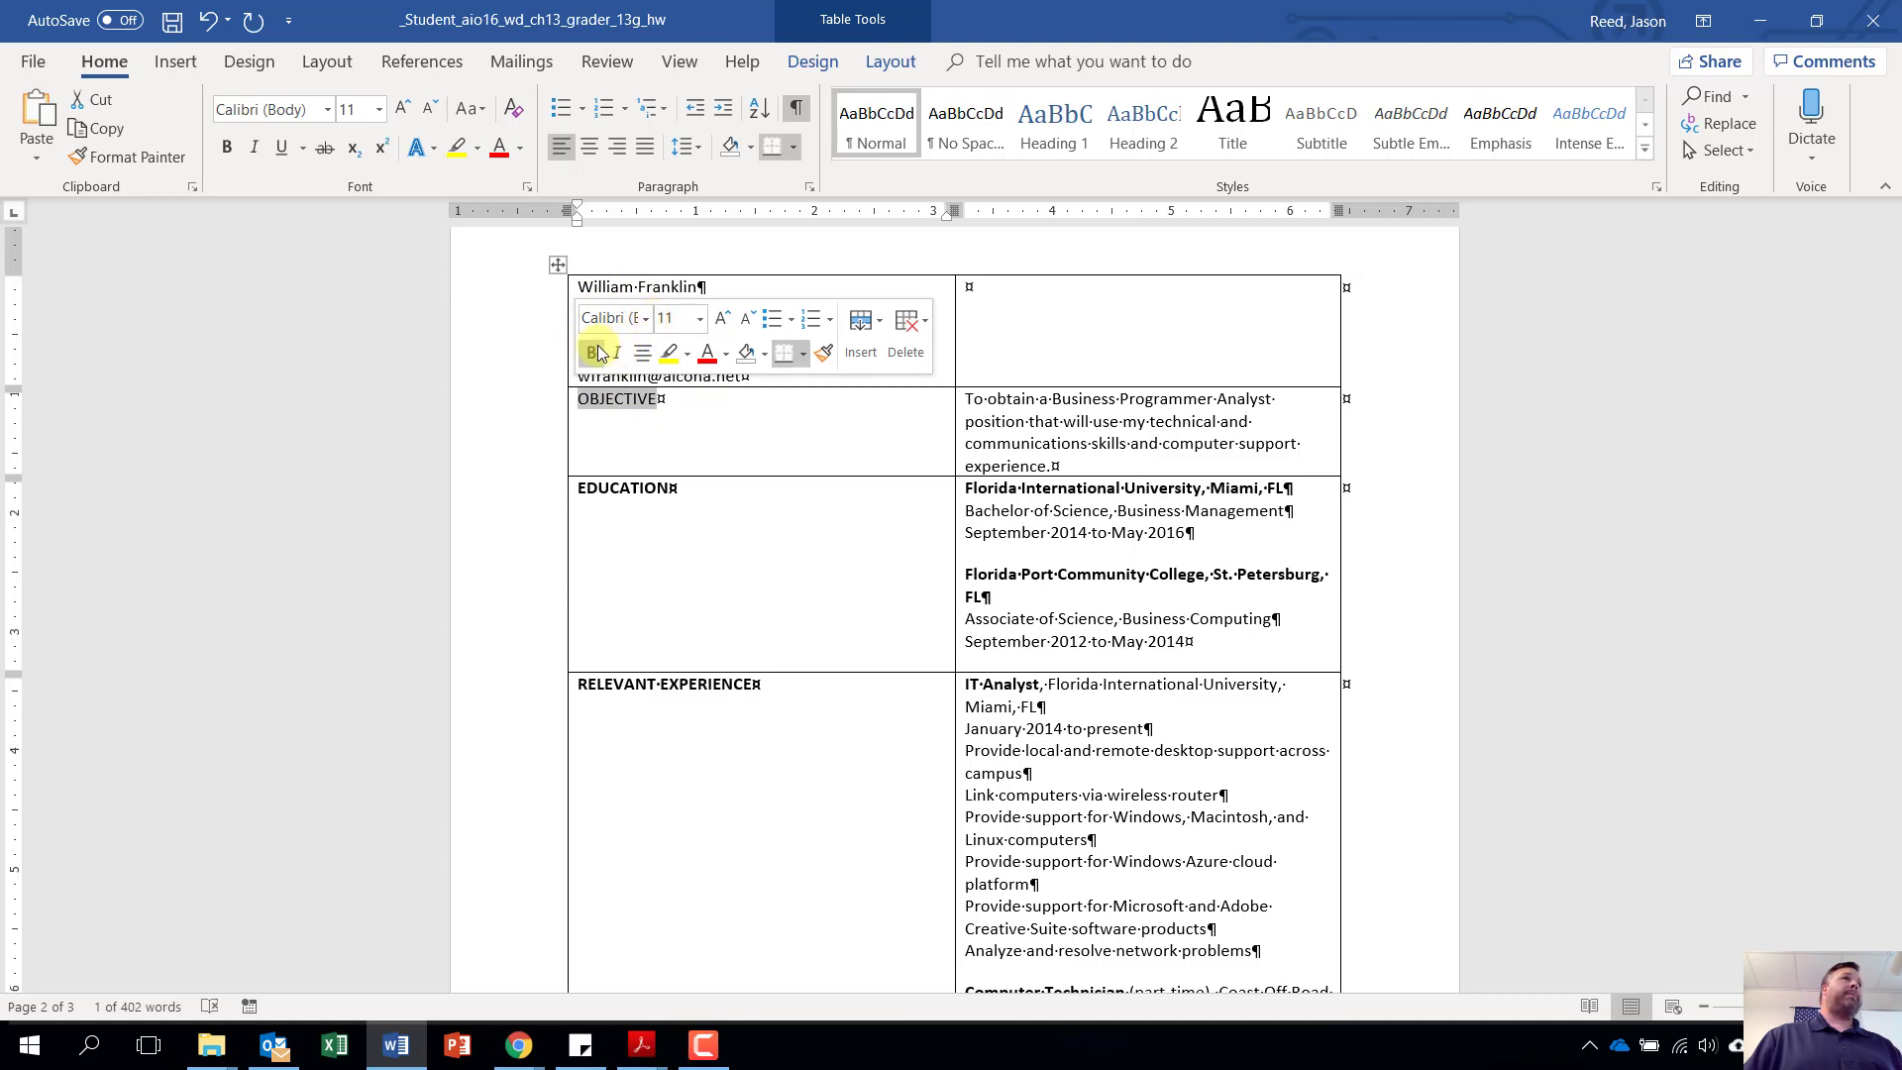
pyautogui.click(593, 354)
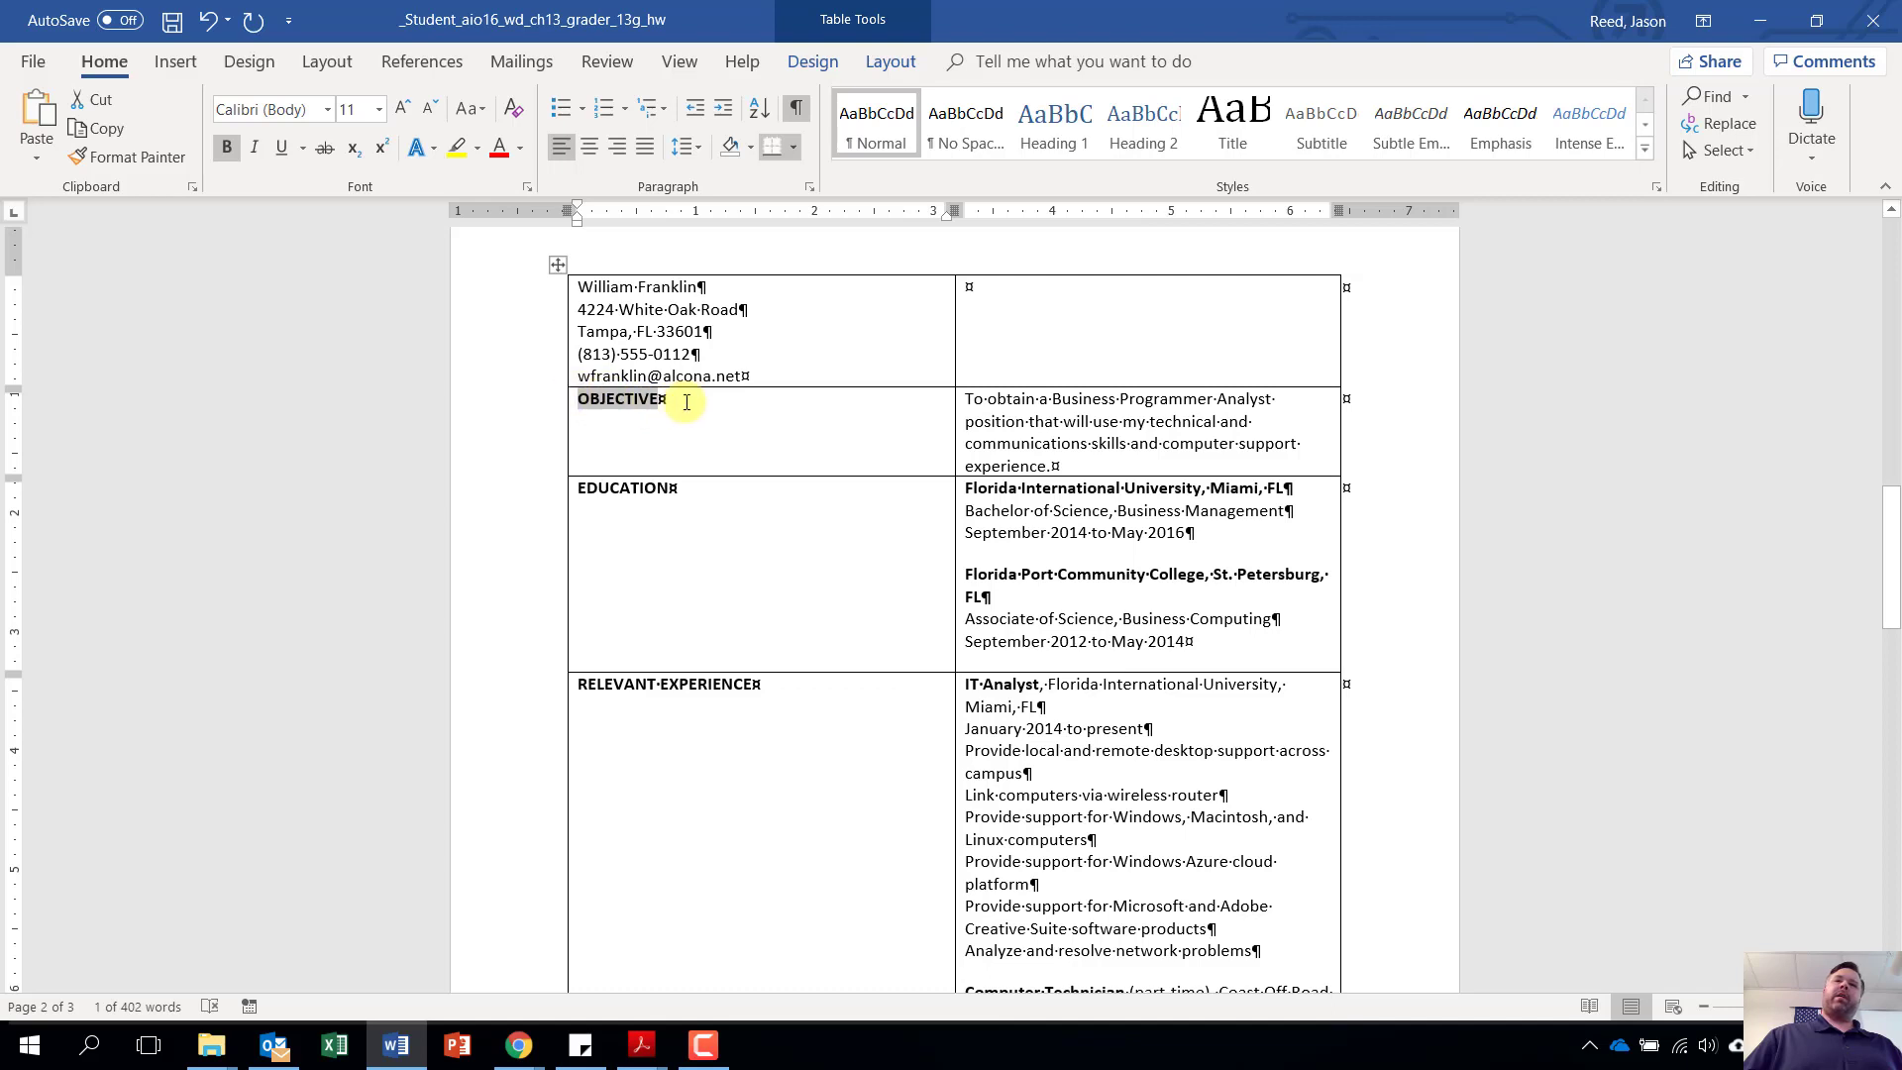
pyautogui.click(684, 401)
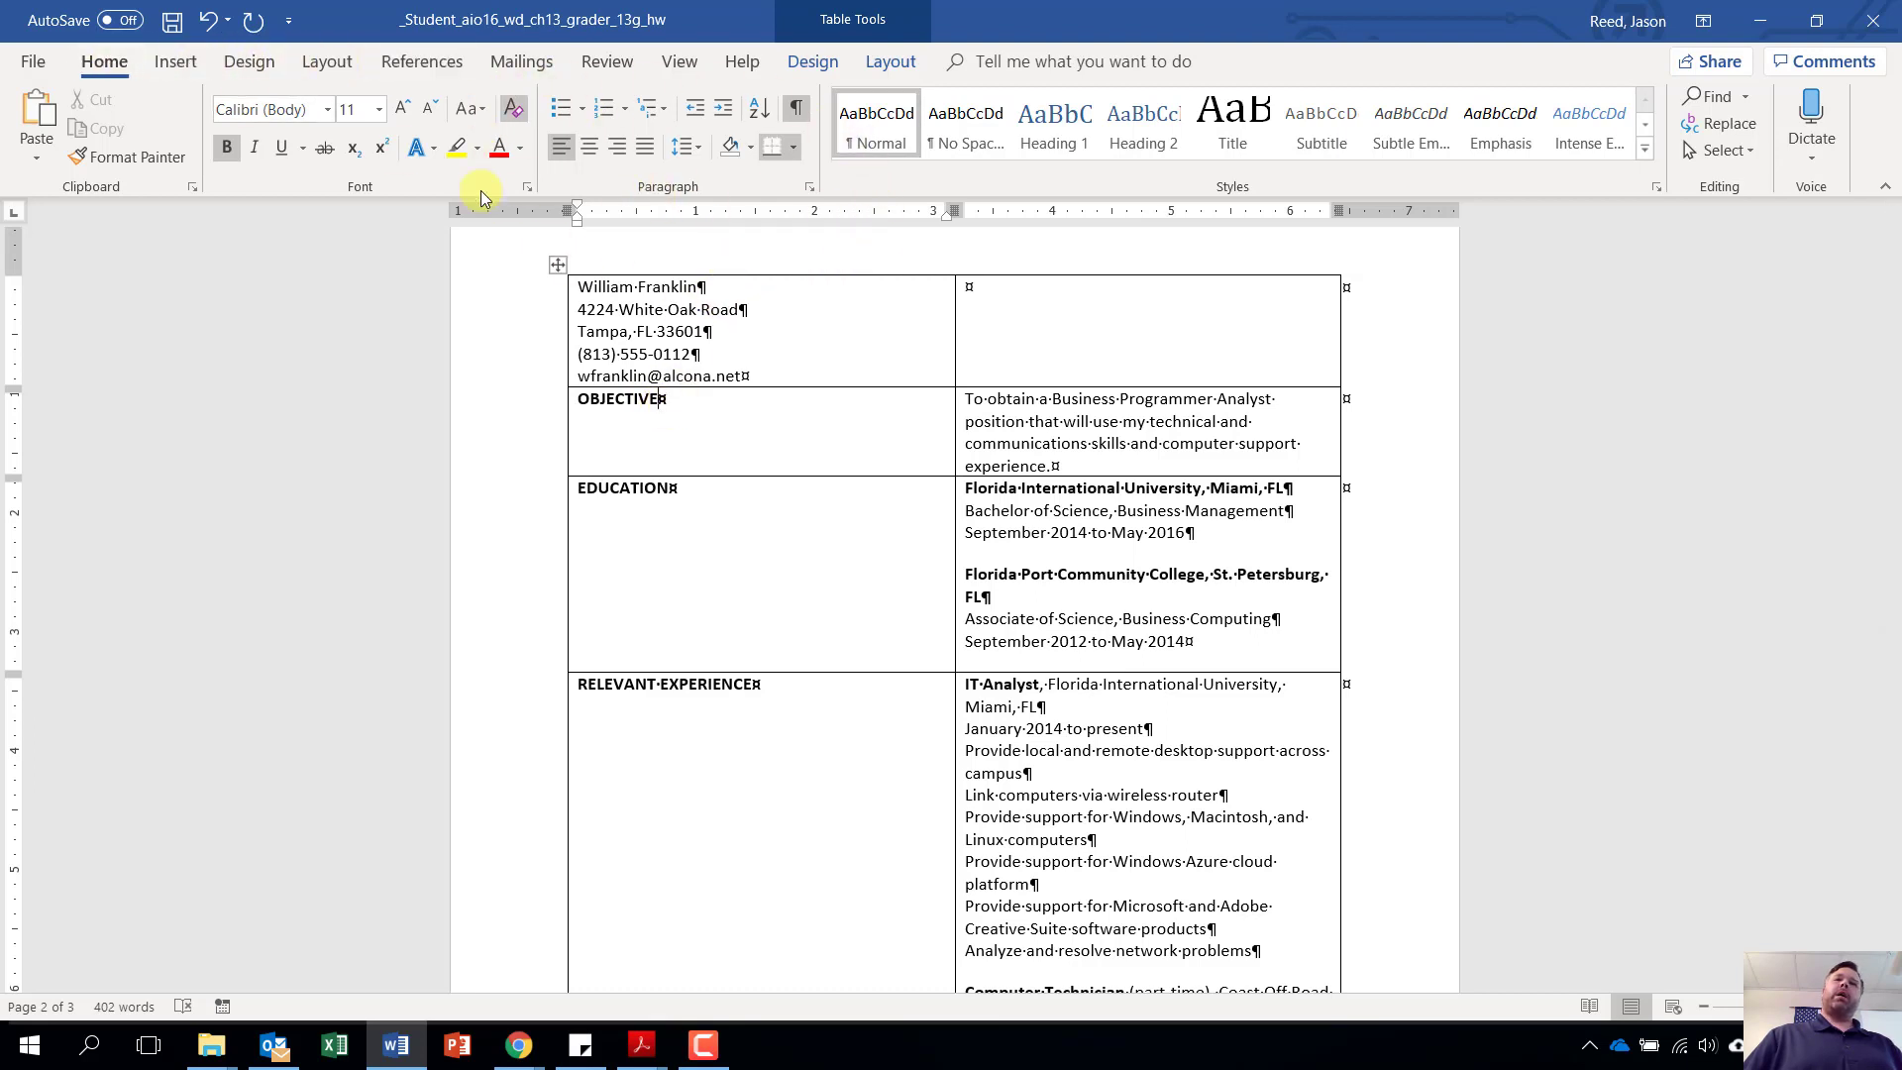
# Step: Give the OBJECTIVE heading paragraph 12 pt of spacing after
pyautogui.click(809, 189)
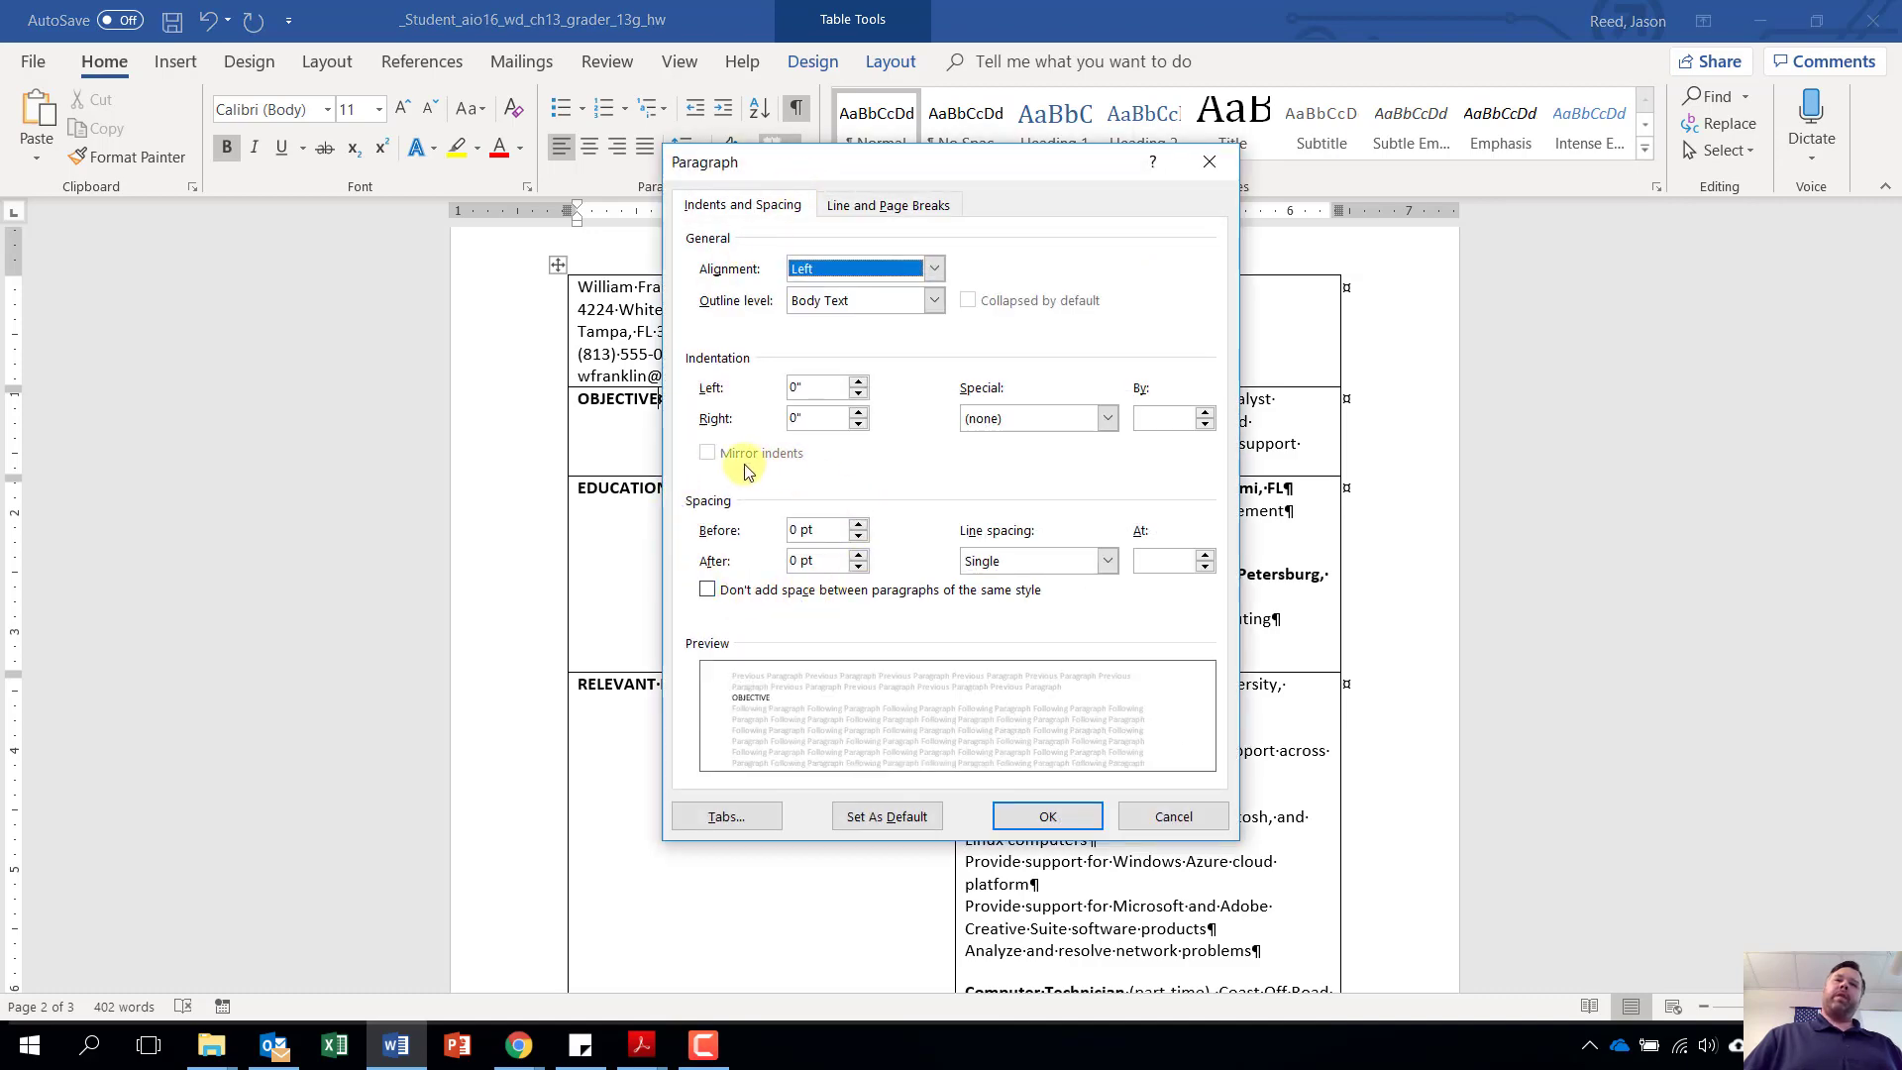
pyautogui.click(858, 555)
pyautogui.click(858, 556)
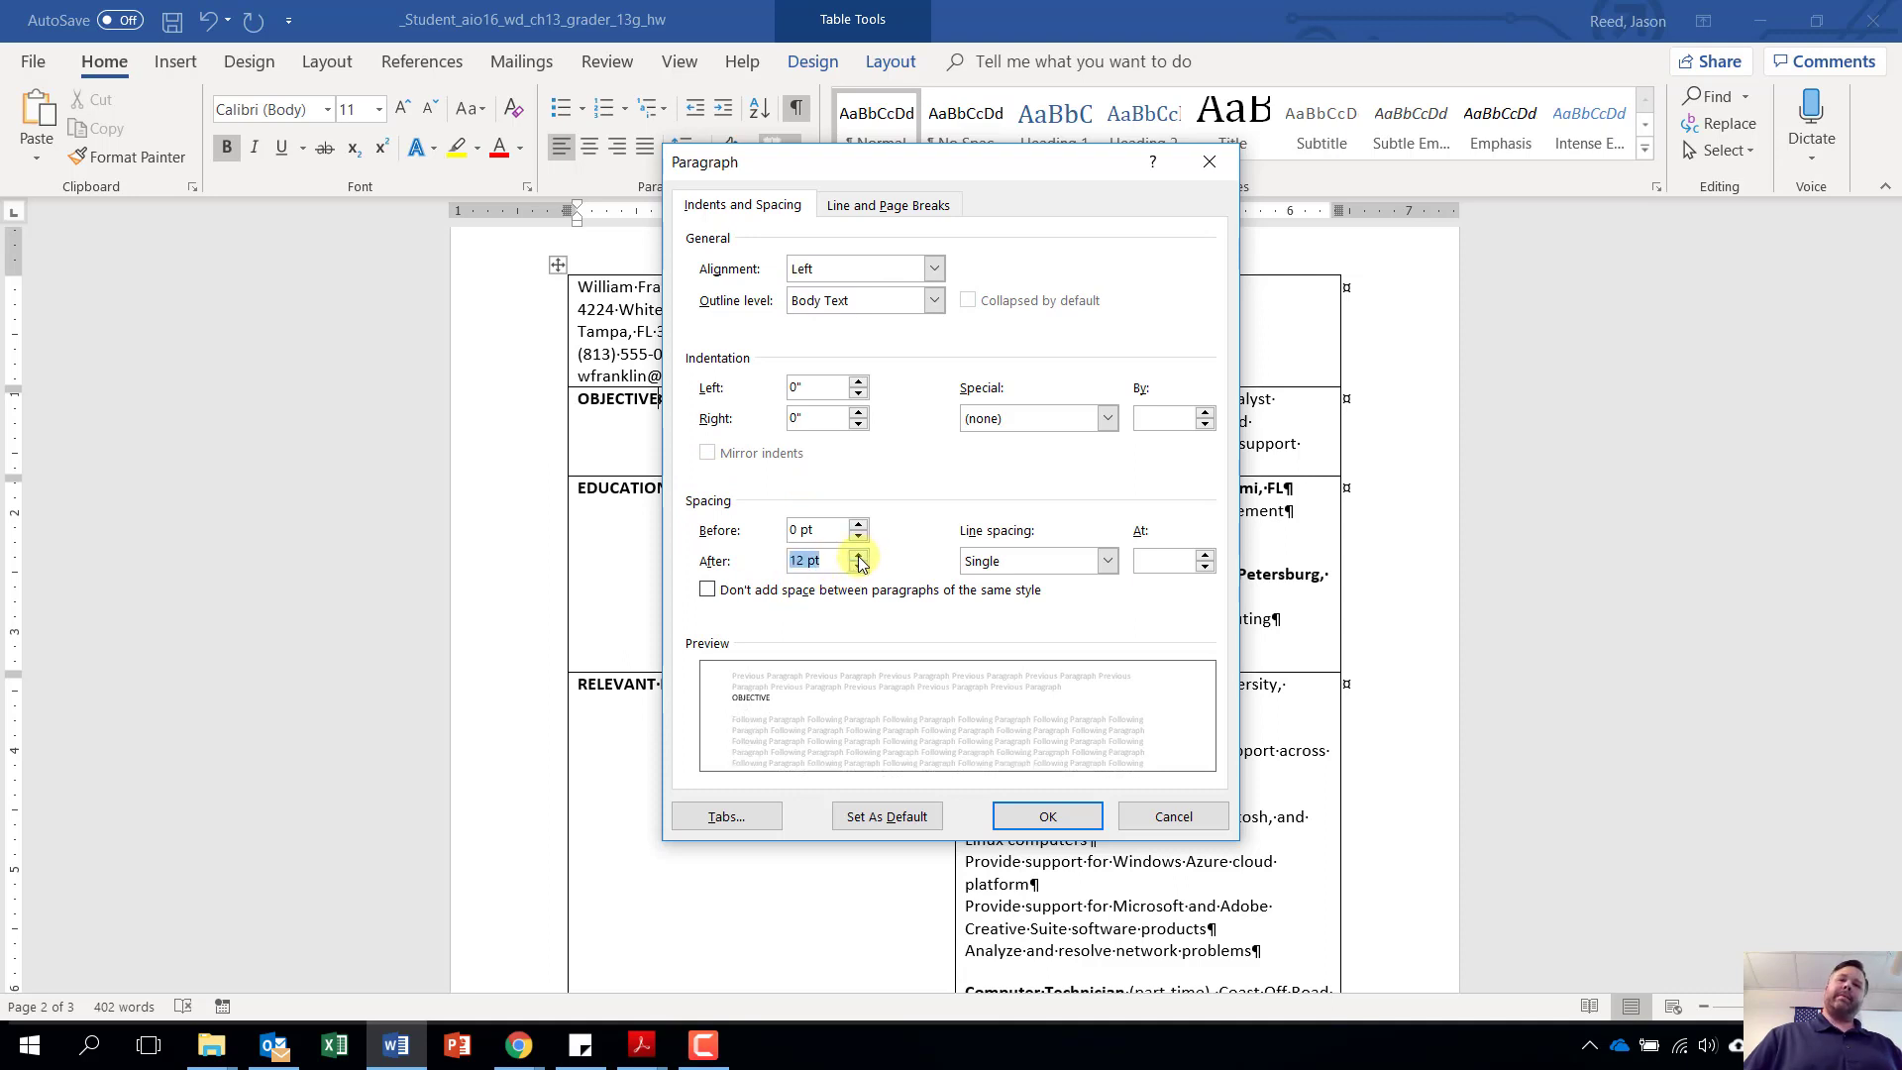
pyautogui.click(1018, 828)
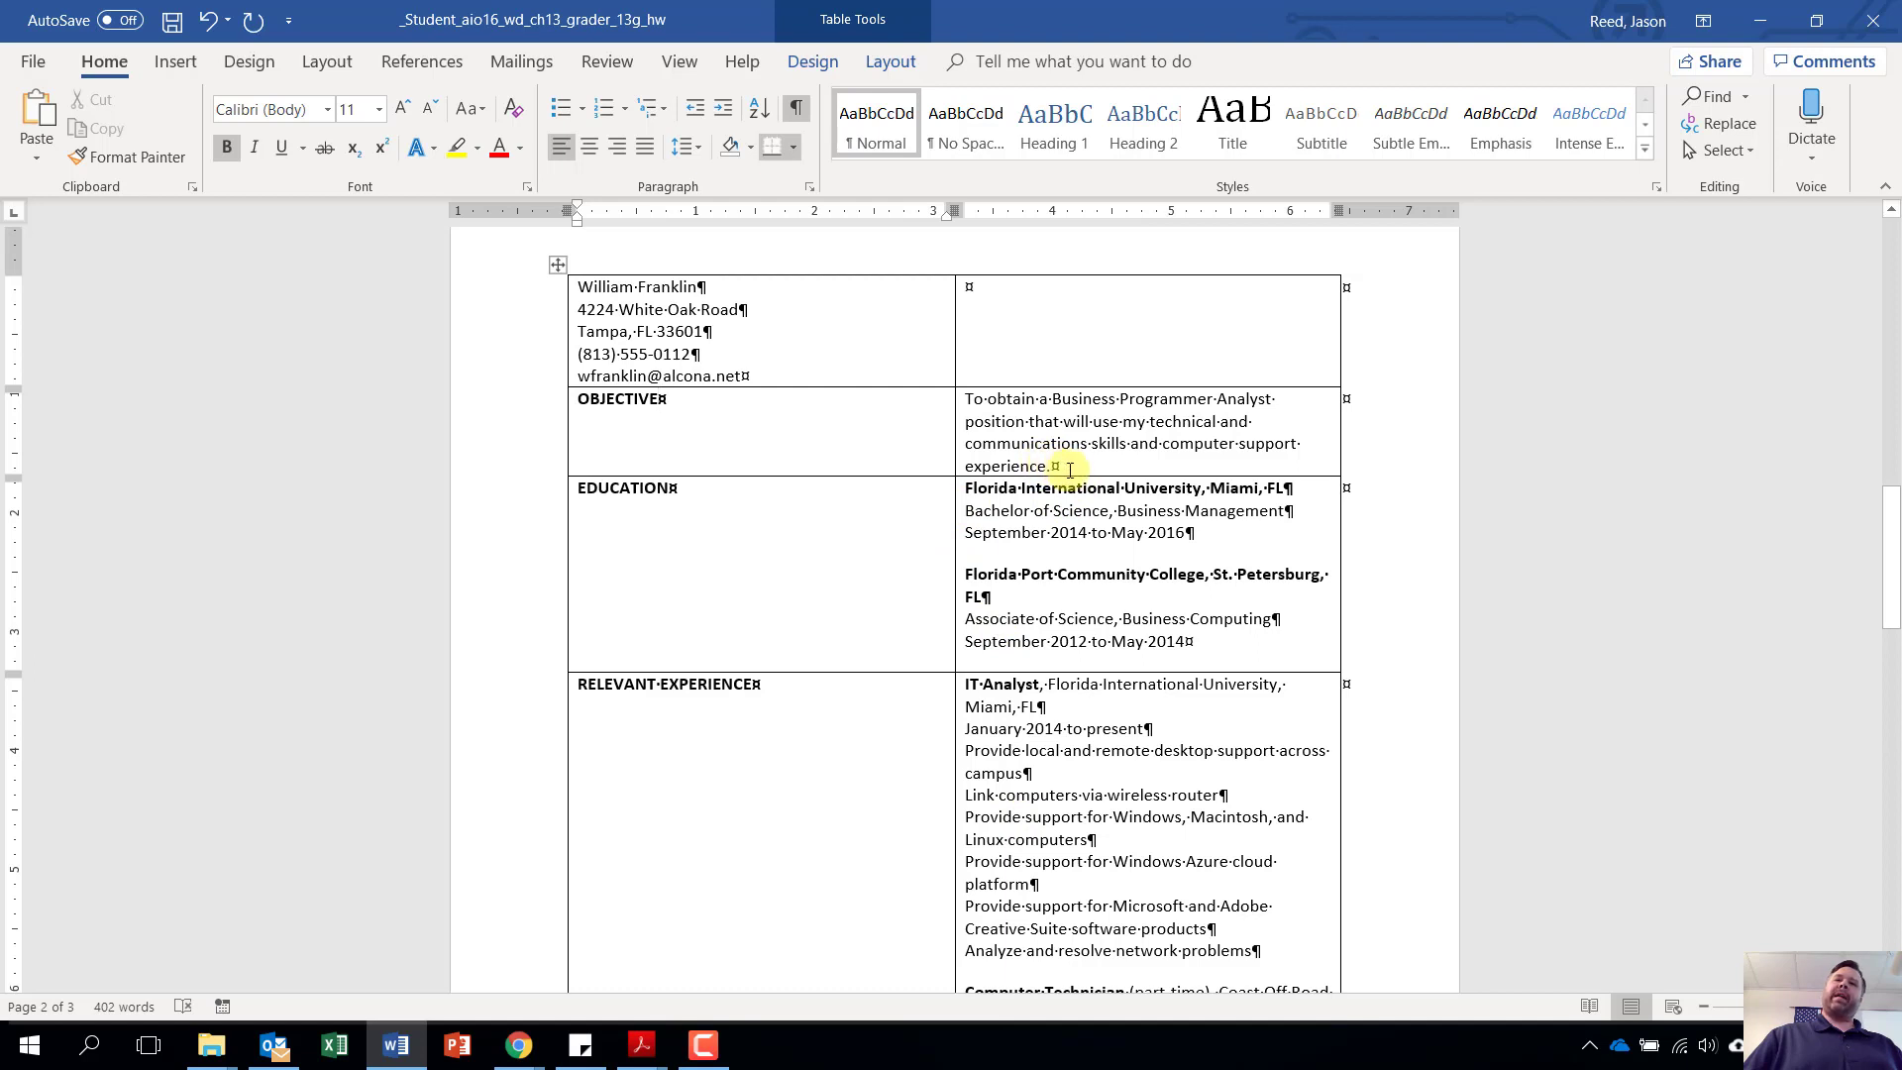
# Step: Give the objective statement paragraph 12 pt of spacing after as well
pyautogui.click(1070, 471)
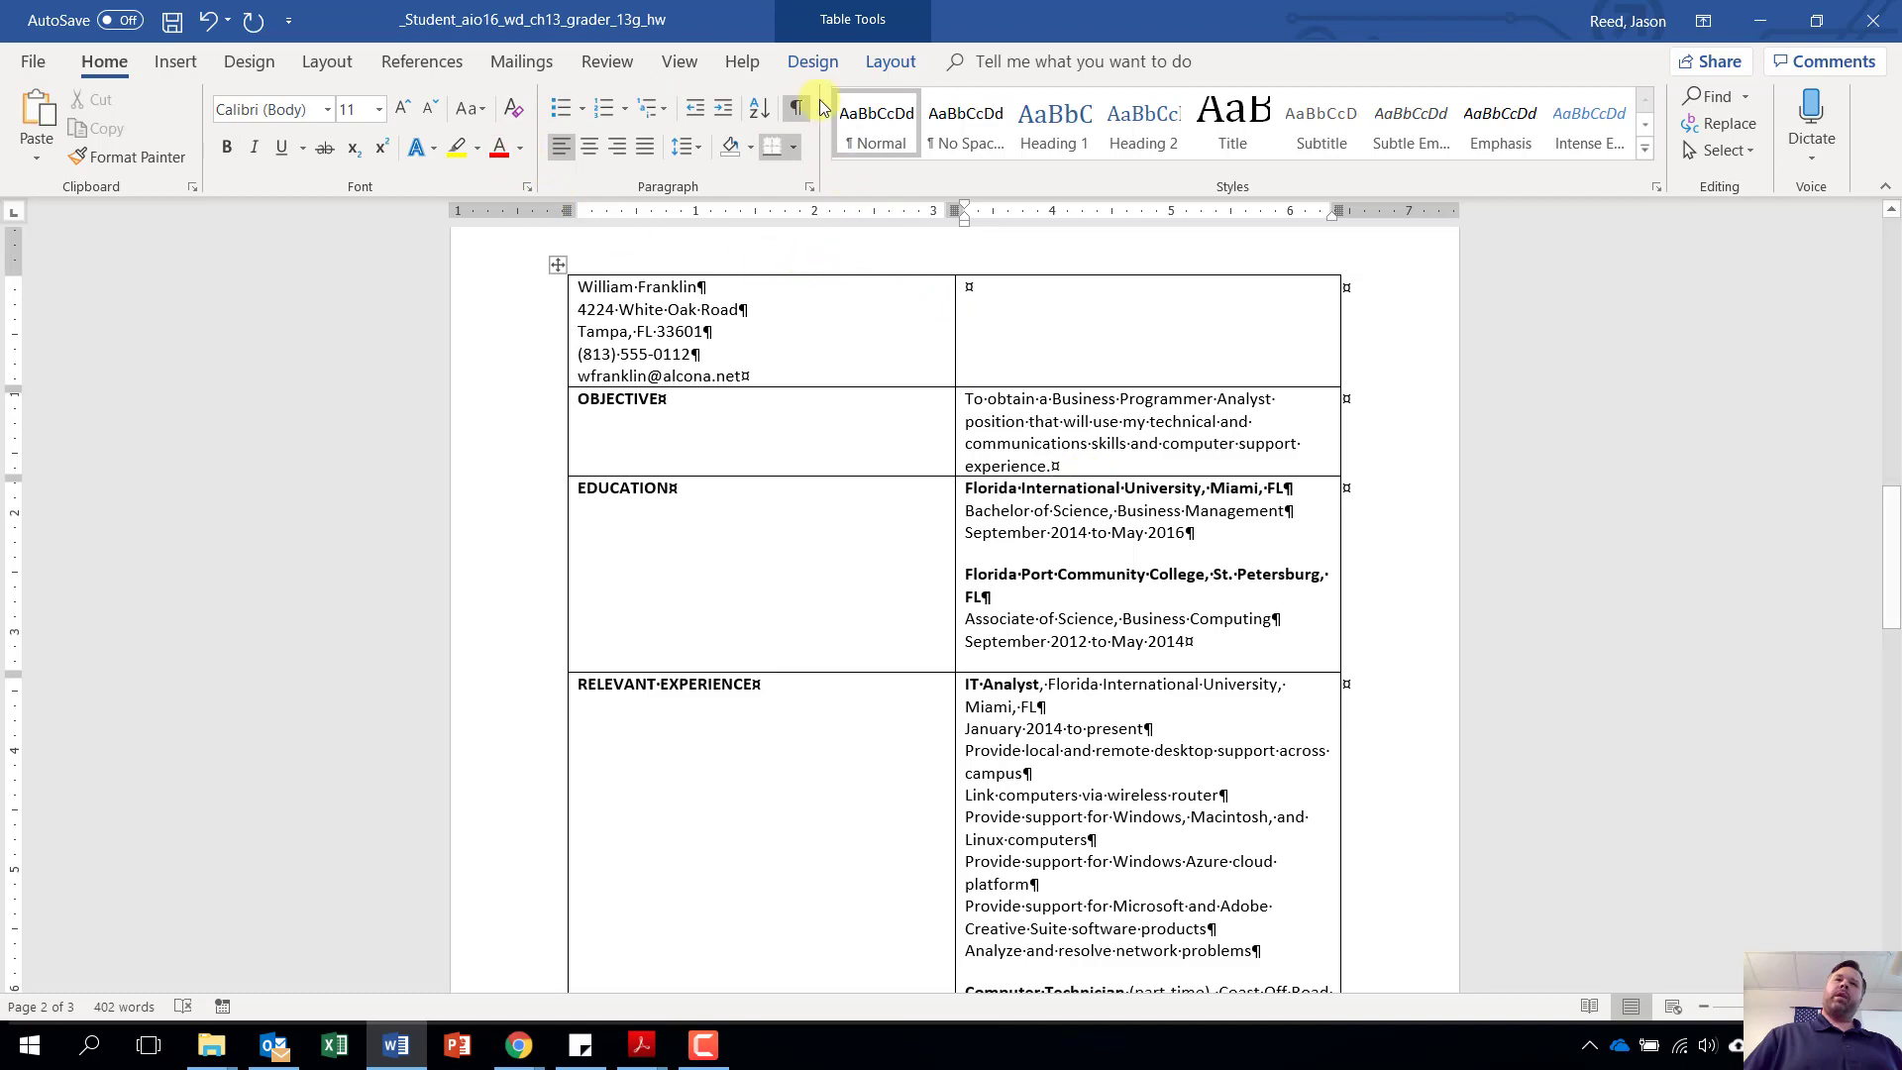
pyautogui.click(811, 189)
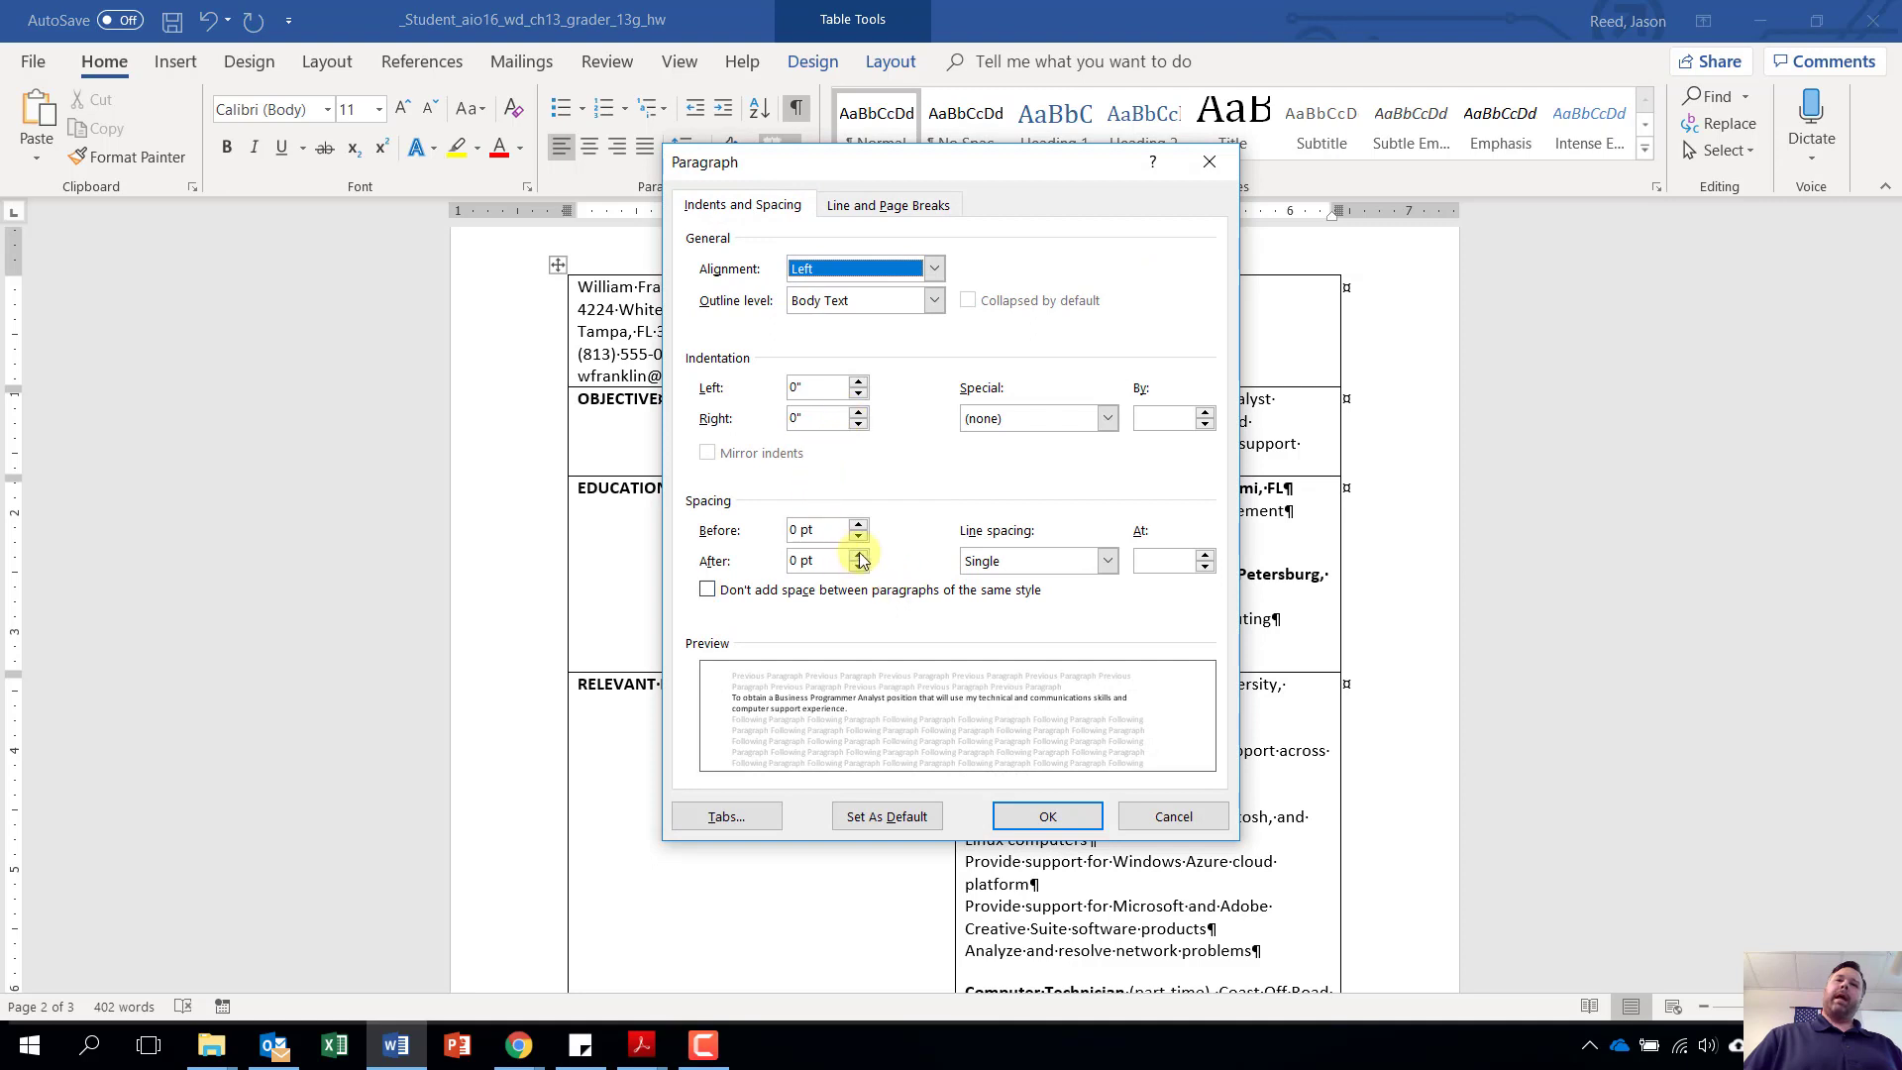
pyautogui.click(858, 556)
pyautogui.click(858, 556)
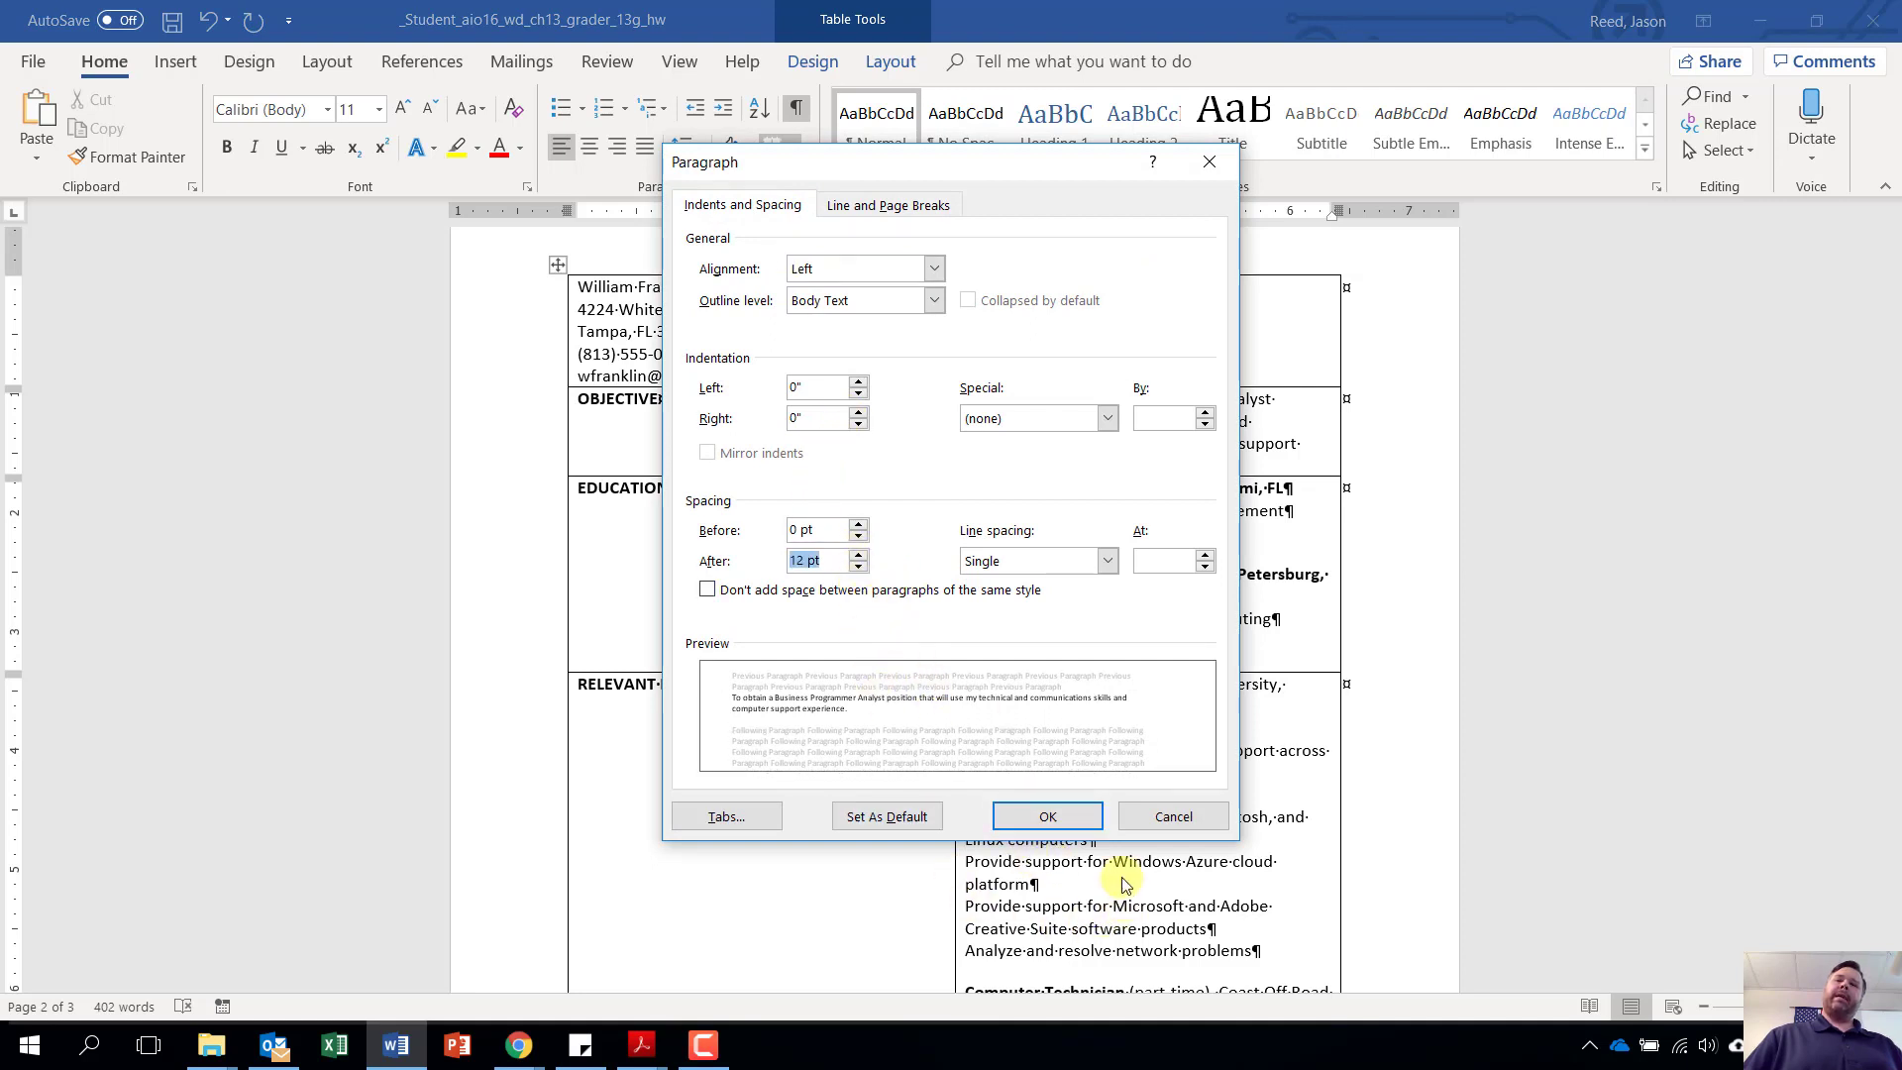
pyautogui.click(1046, 819)
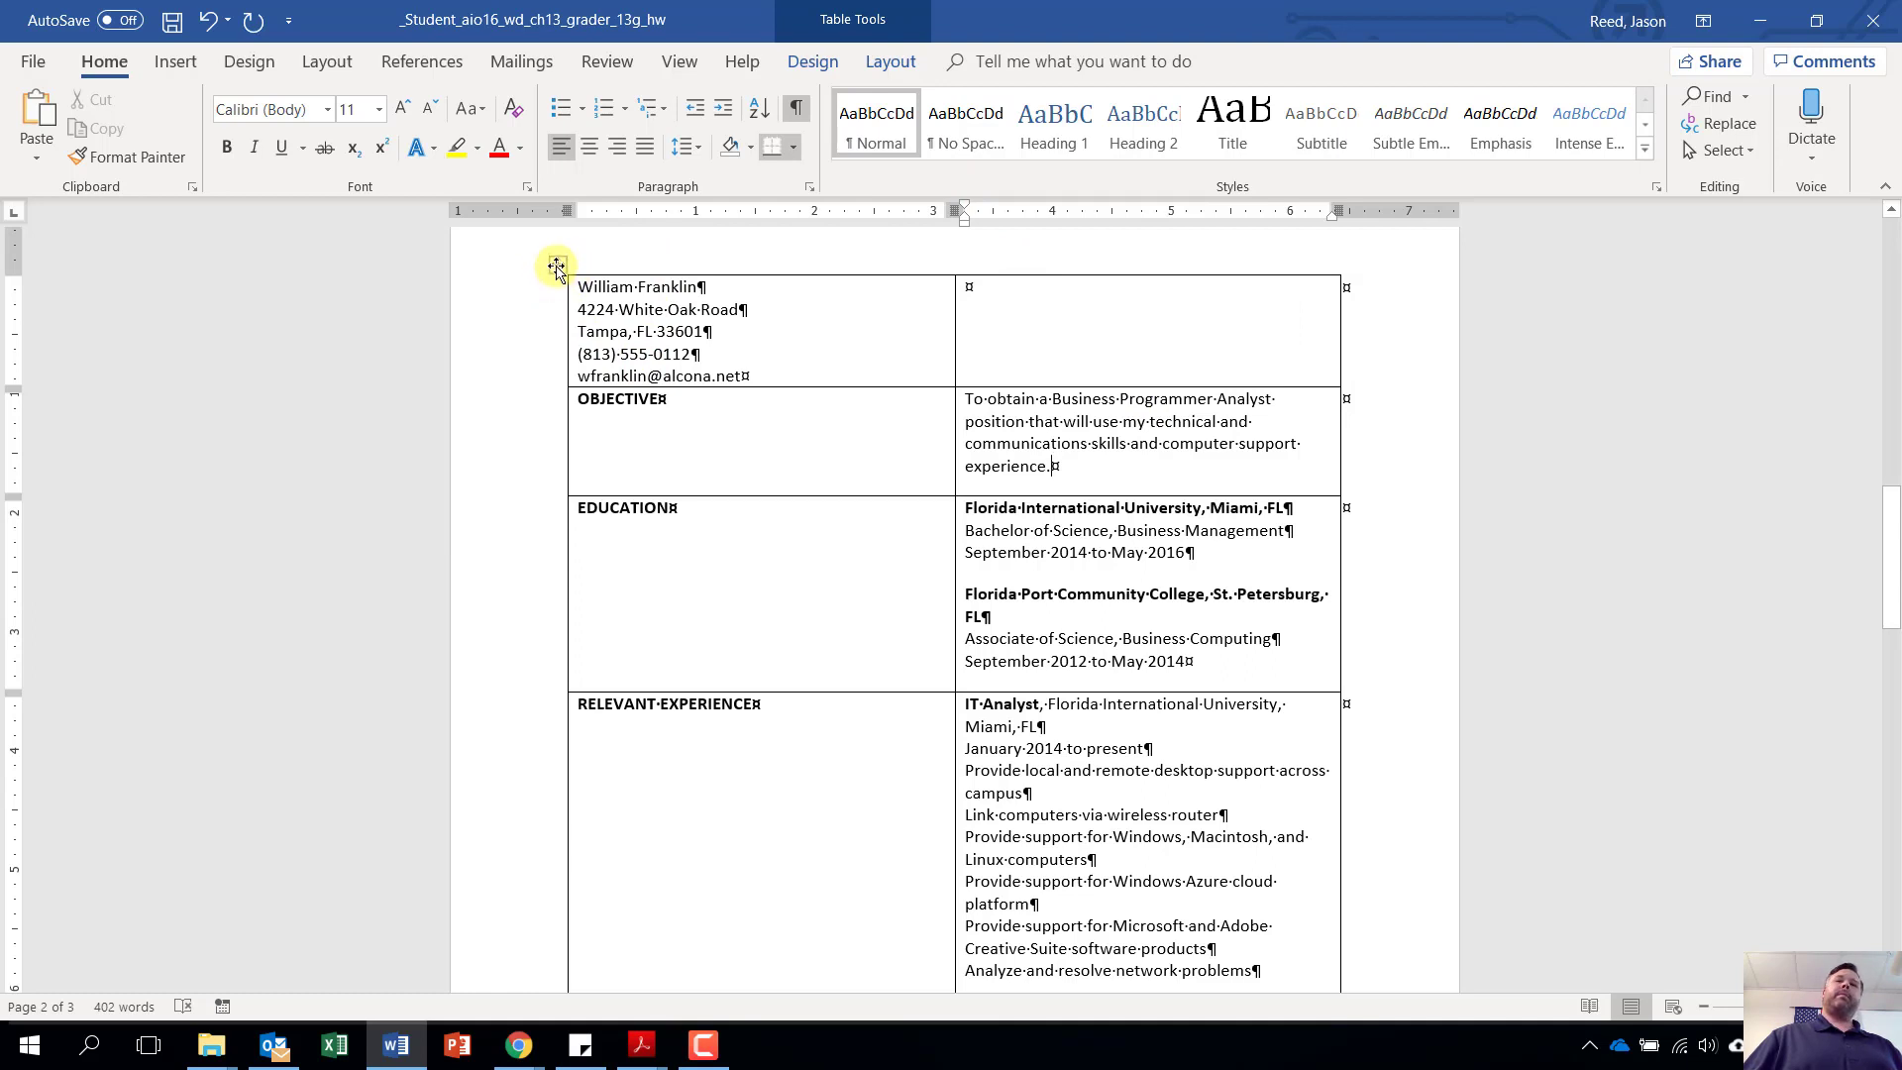
# Step: Select the entire resume table and apply AutoFit Contents to its column widths
pyautogui.click(557, 265)
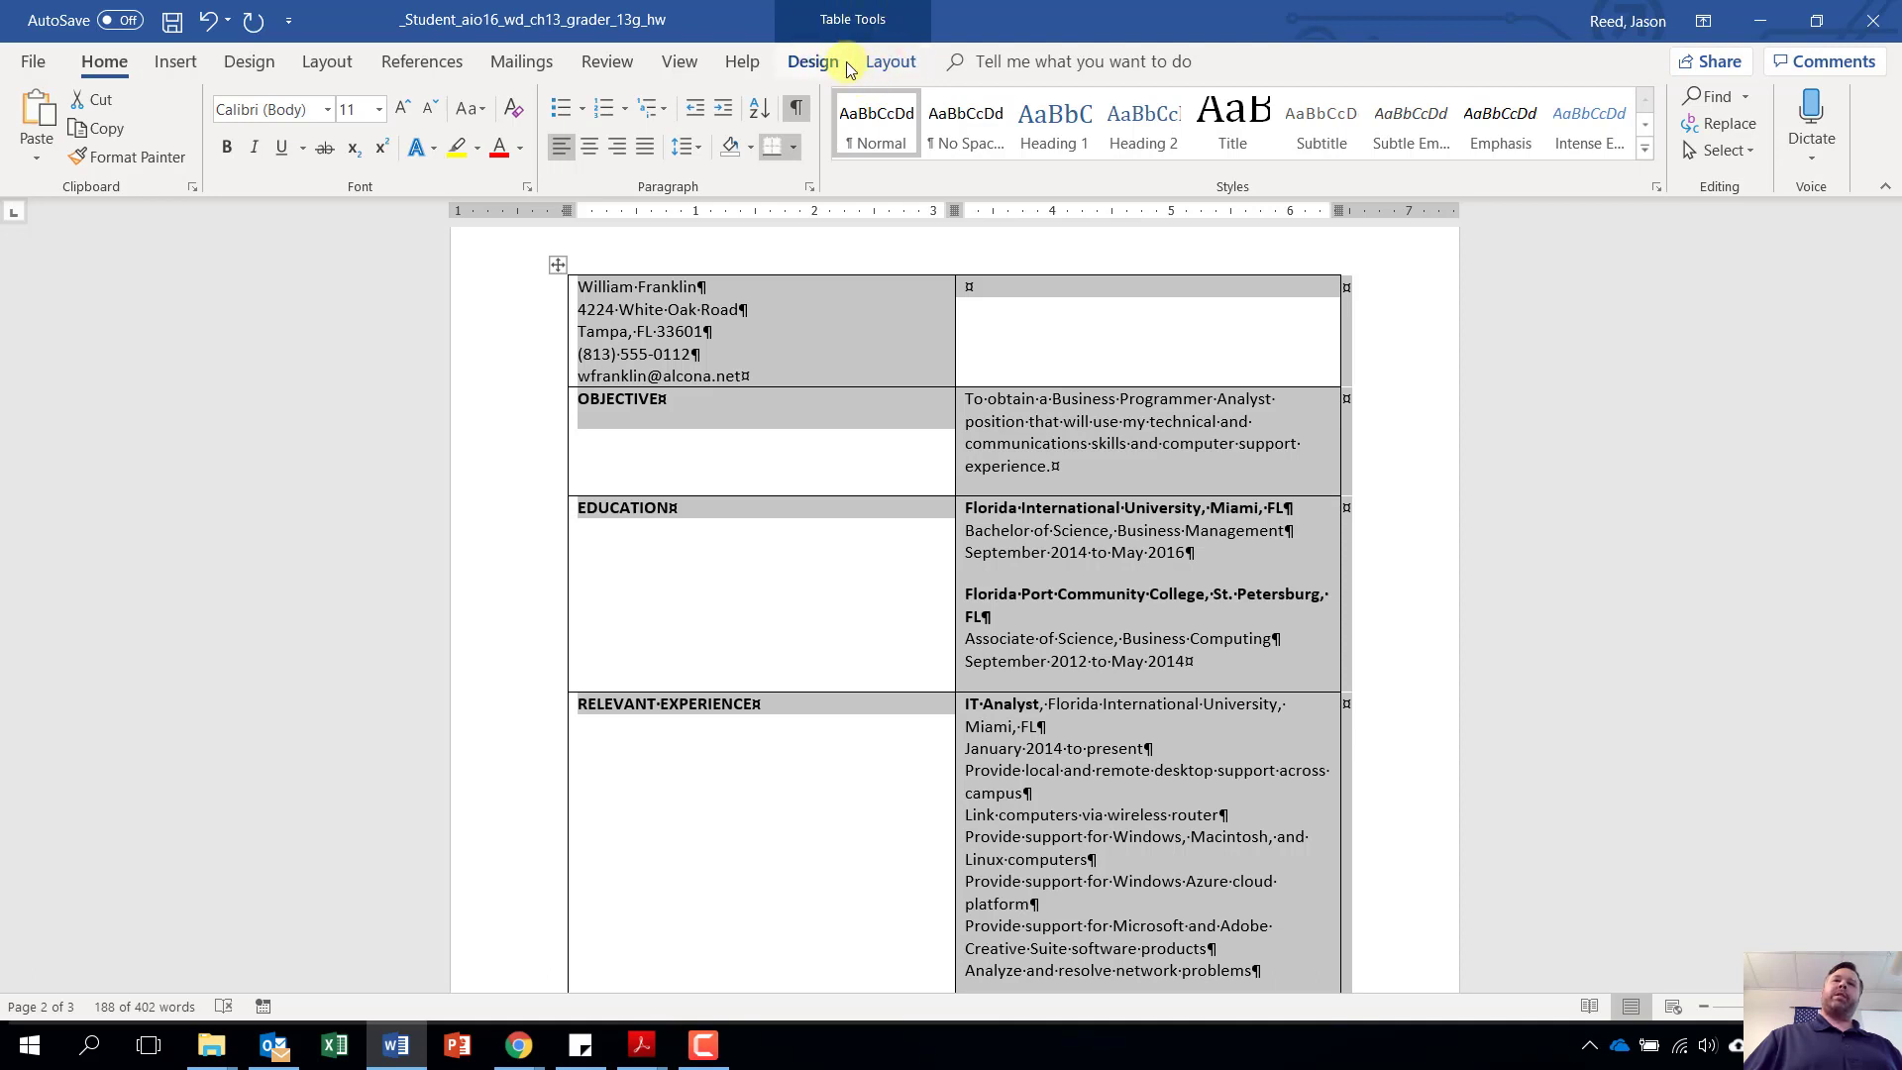
pyautogui.click(891, 64)
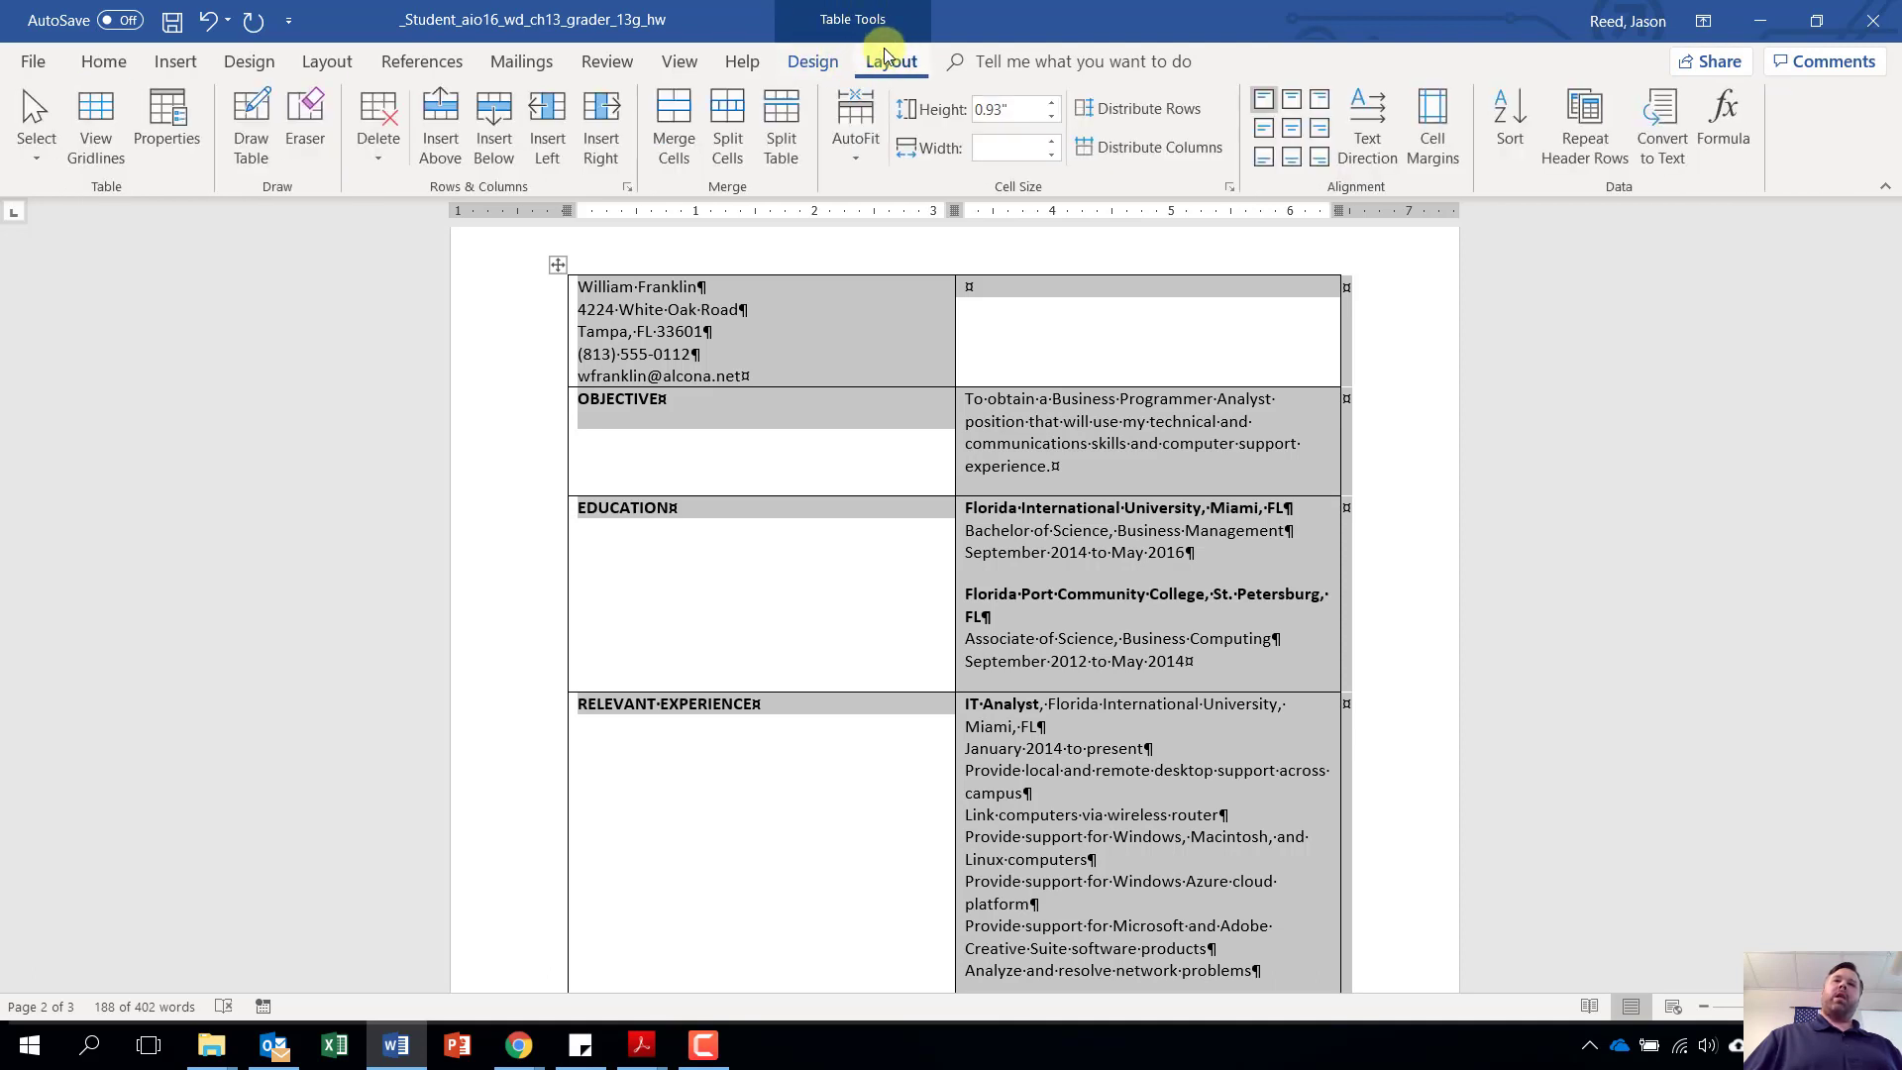
pyautogui.click(858, 153)
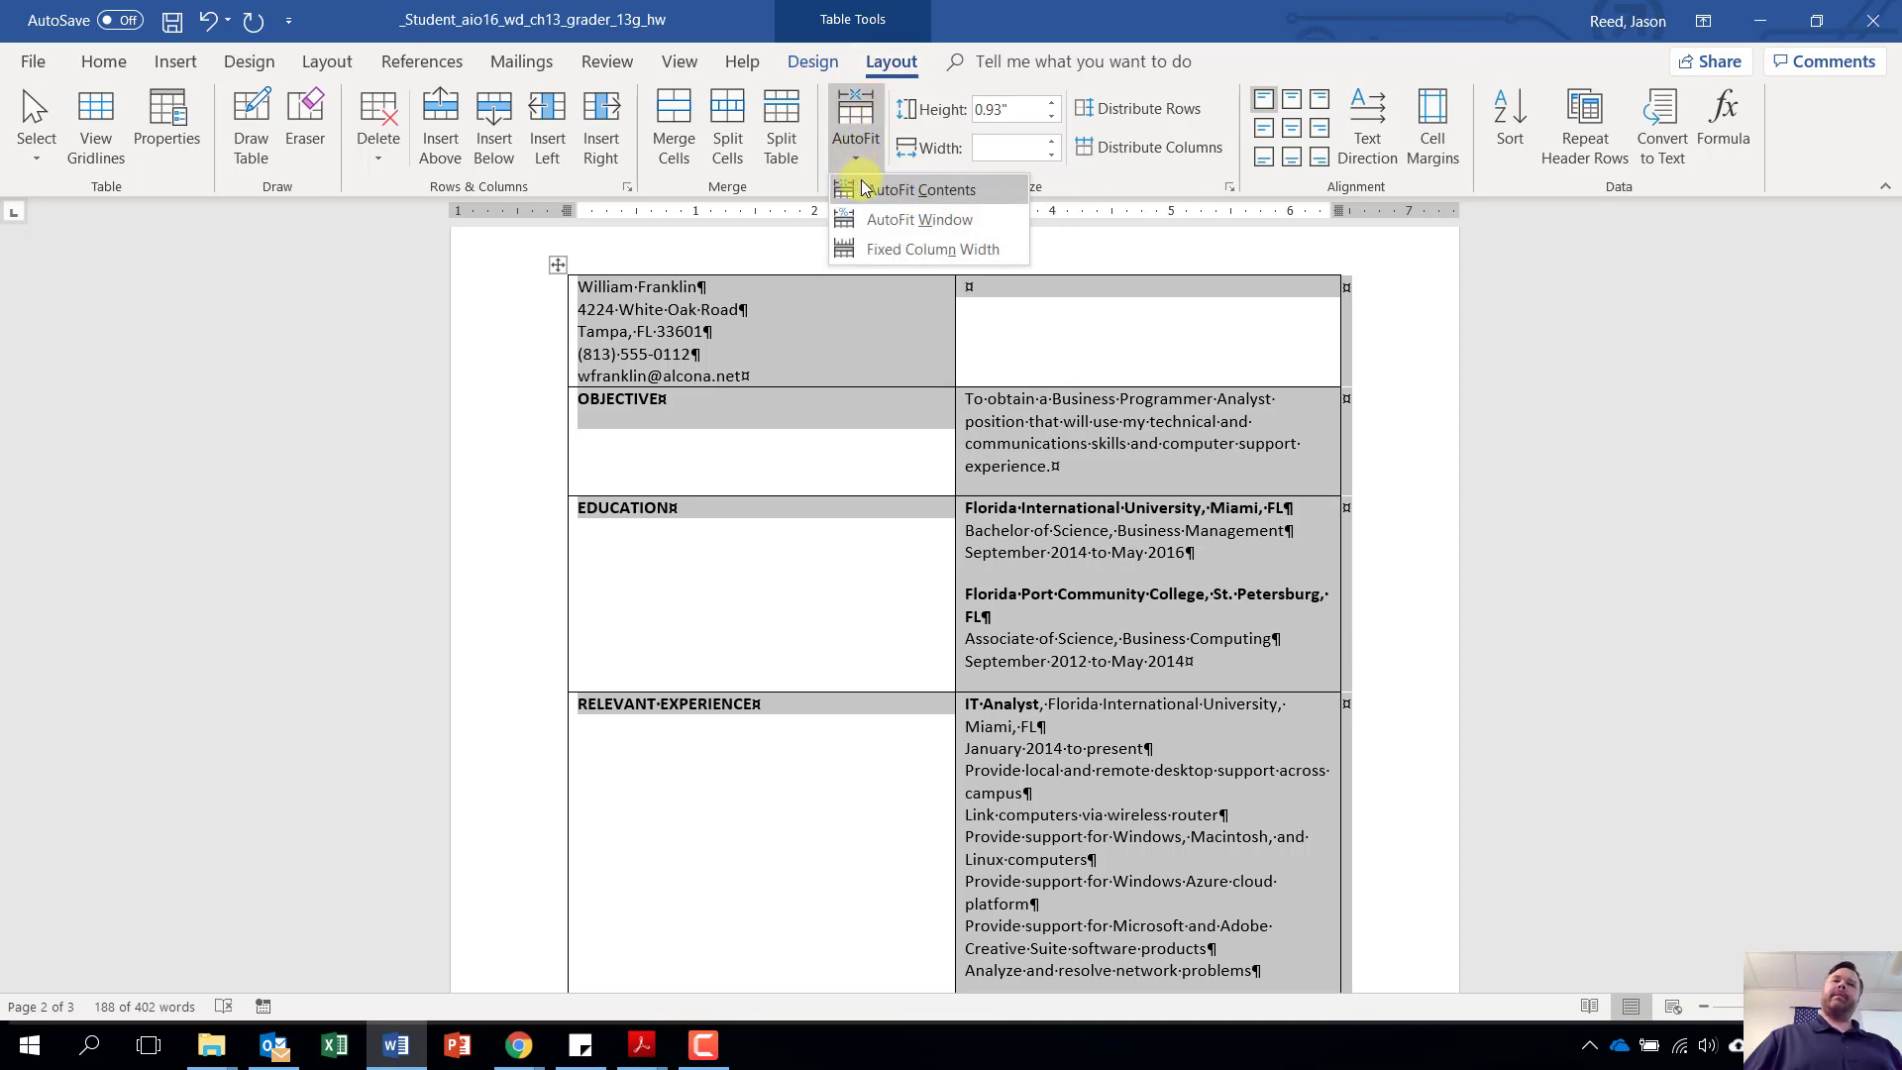
pyautogui.click(864, 188)
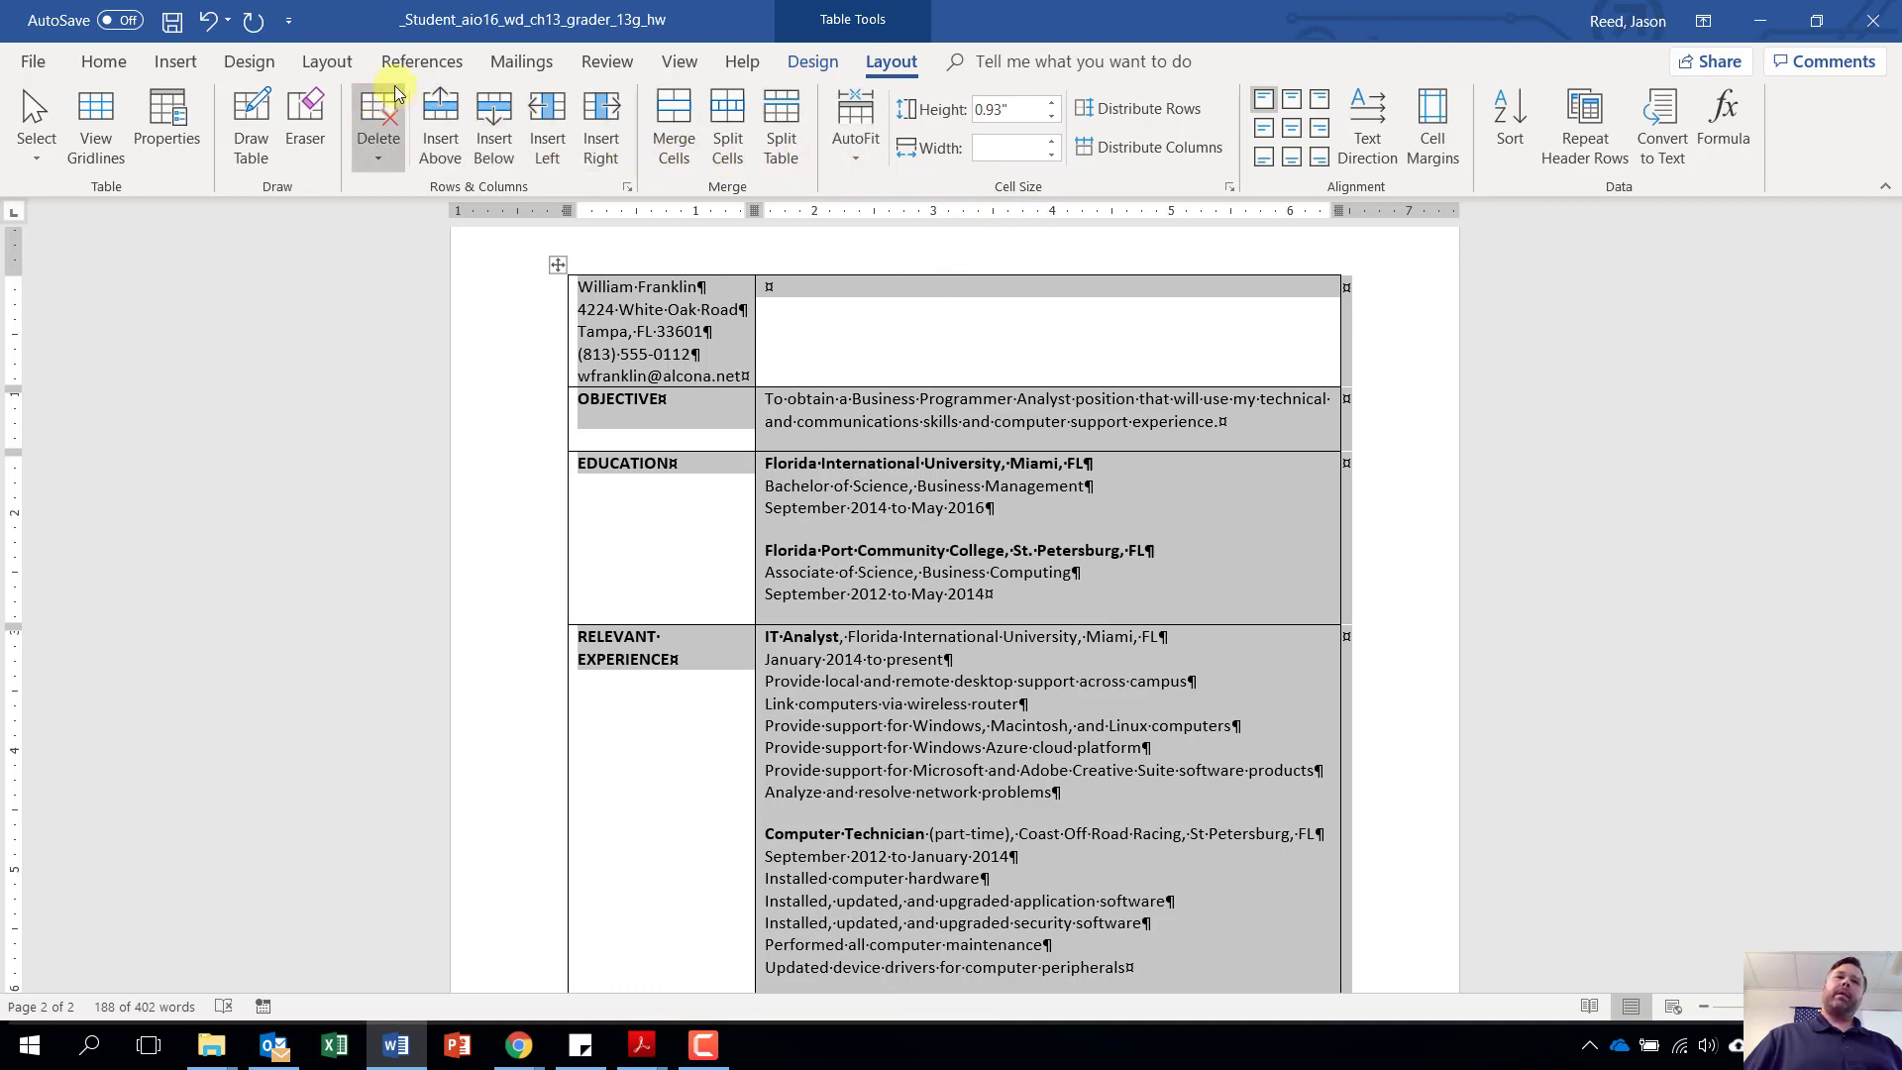
pyautogui.click(105, 64)
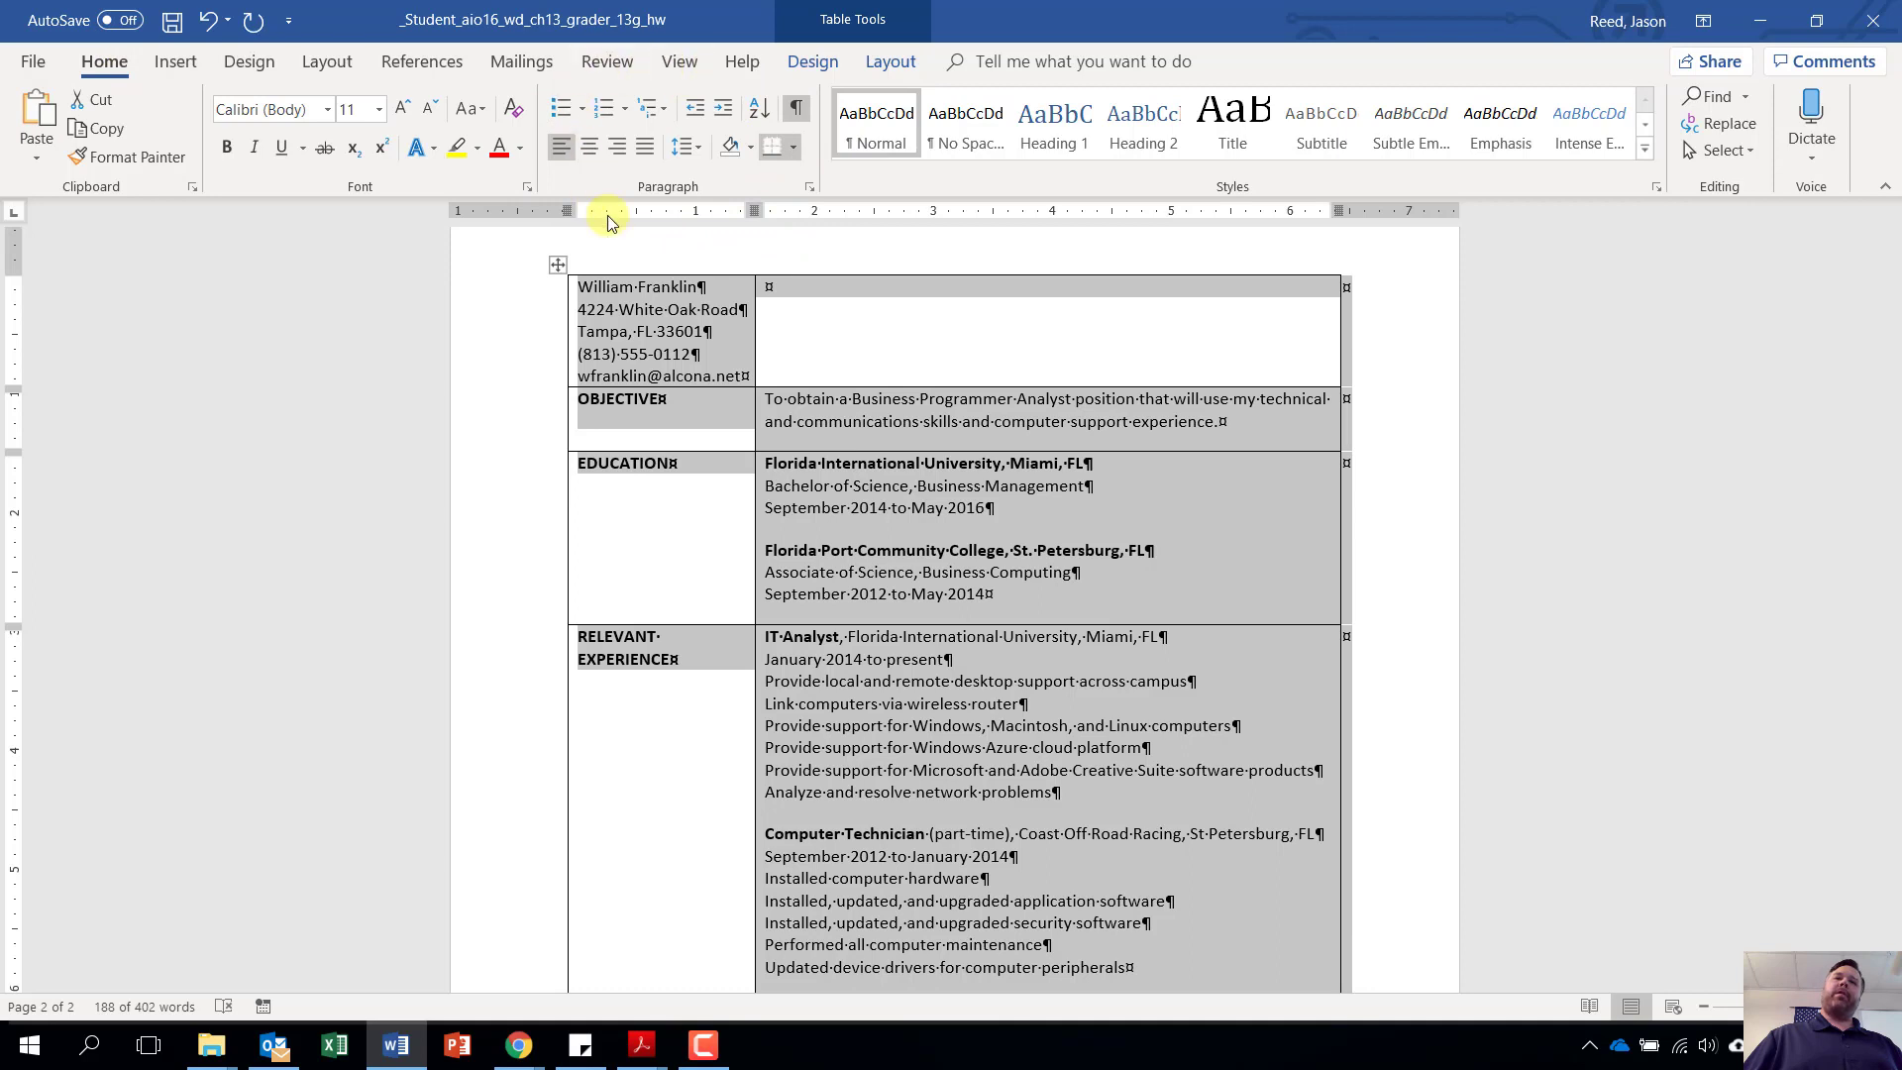
# Step: Apply No Border to the selected resume table
pyautogui.click(796, 149)
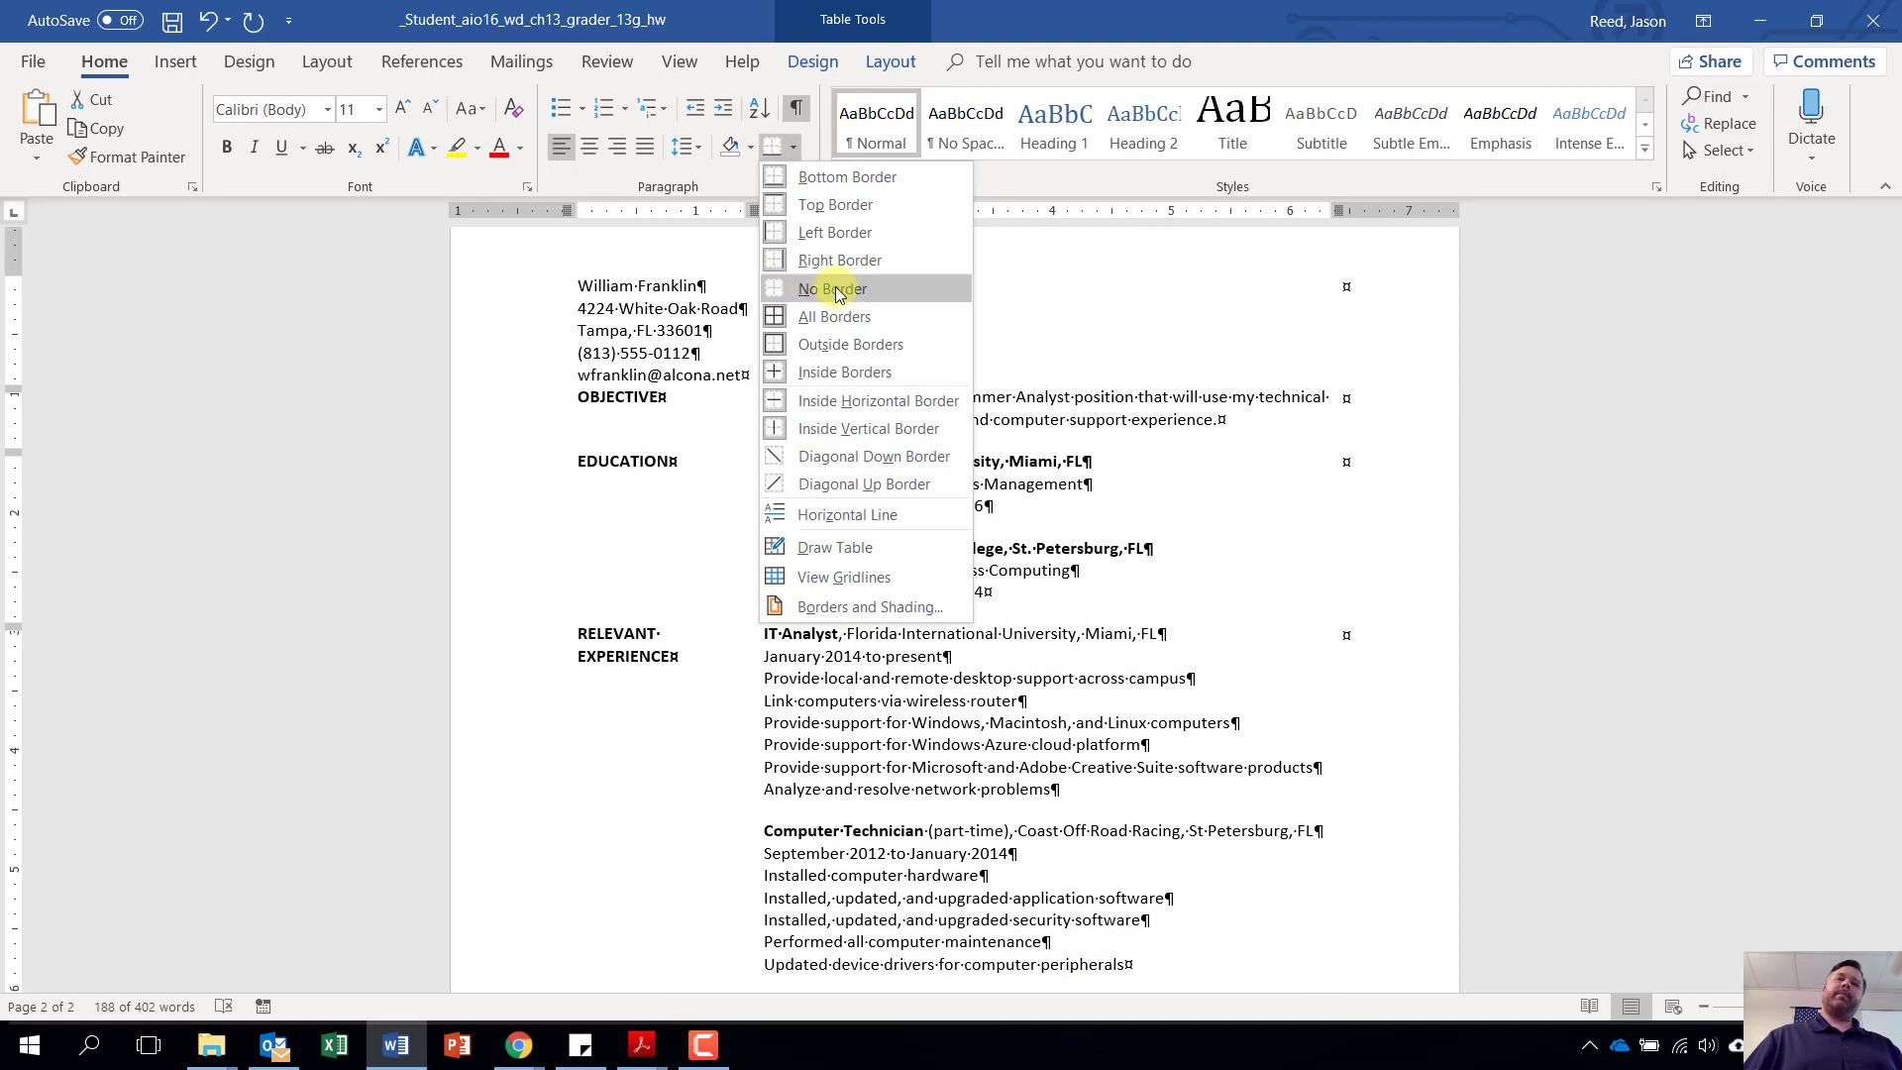
pyautogui.click(836, 289)
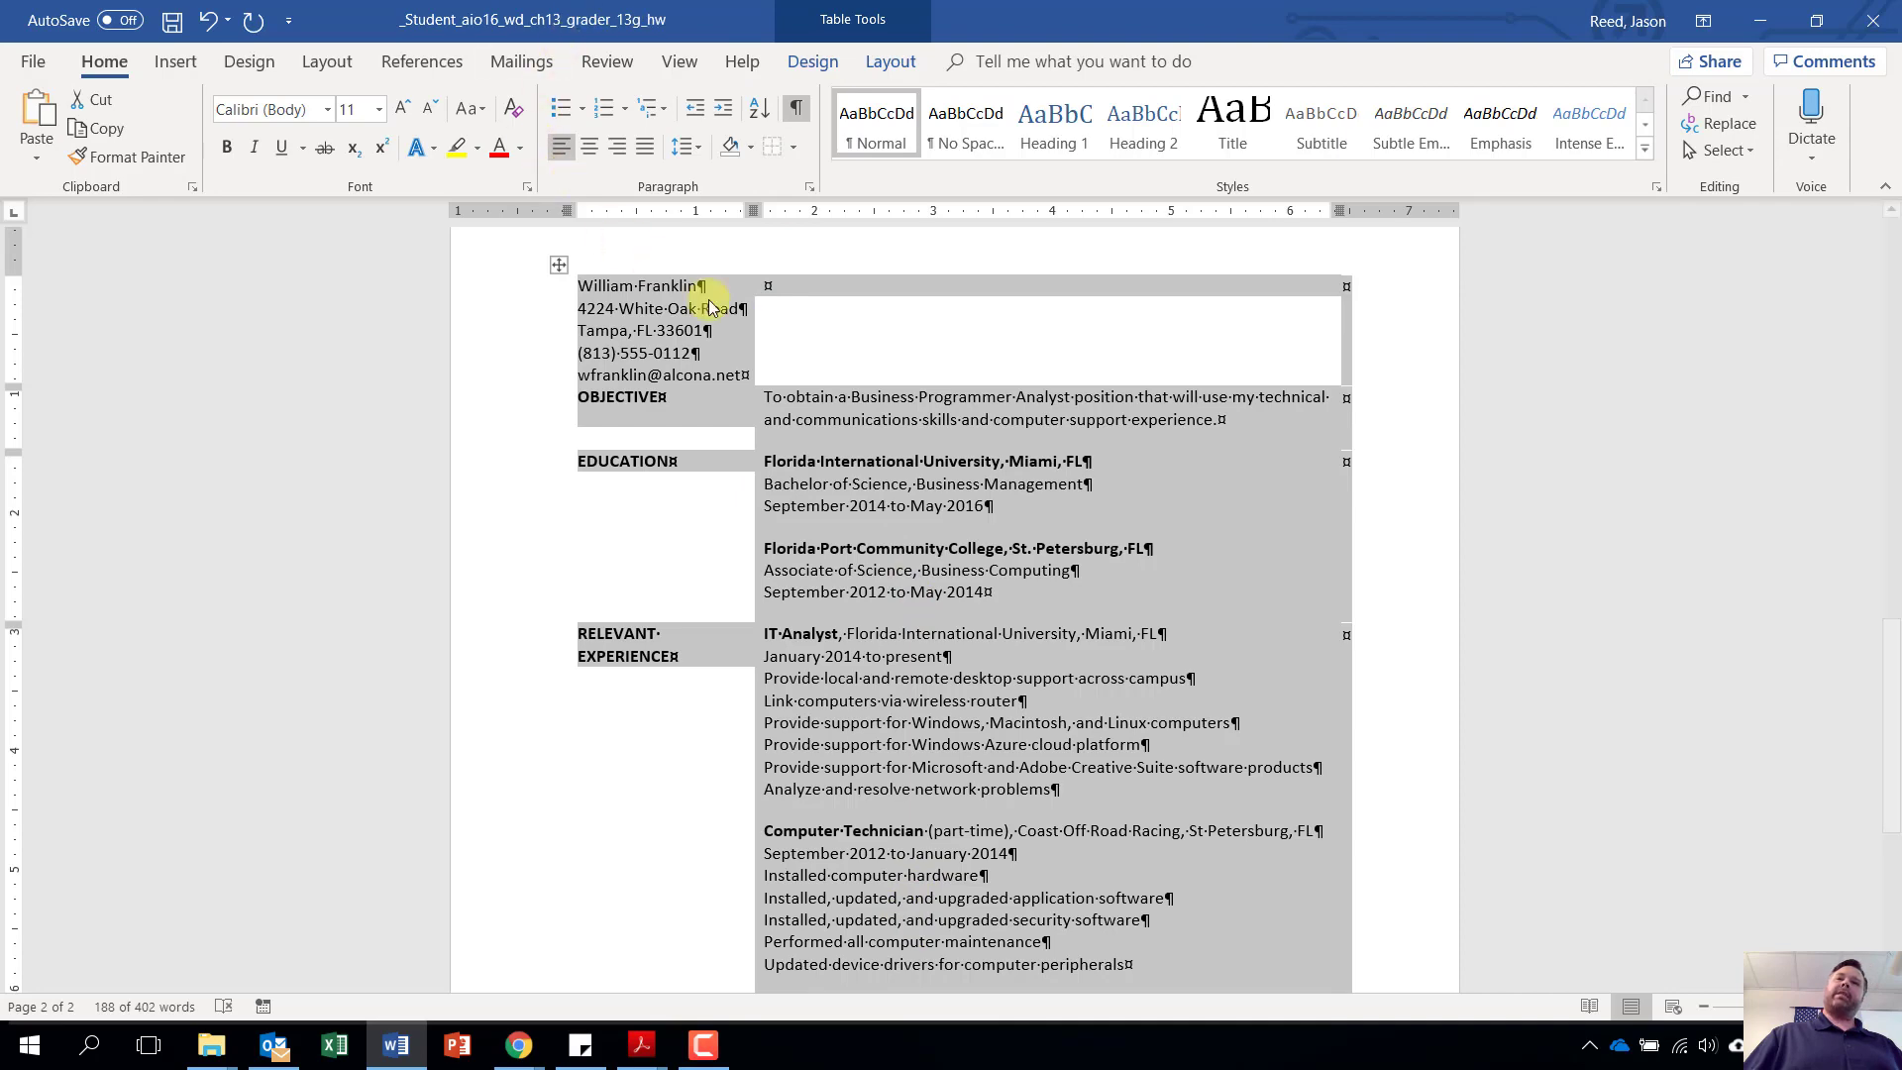
pyautogui.click(794, 149)
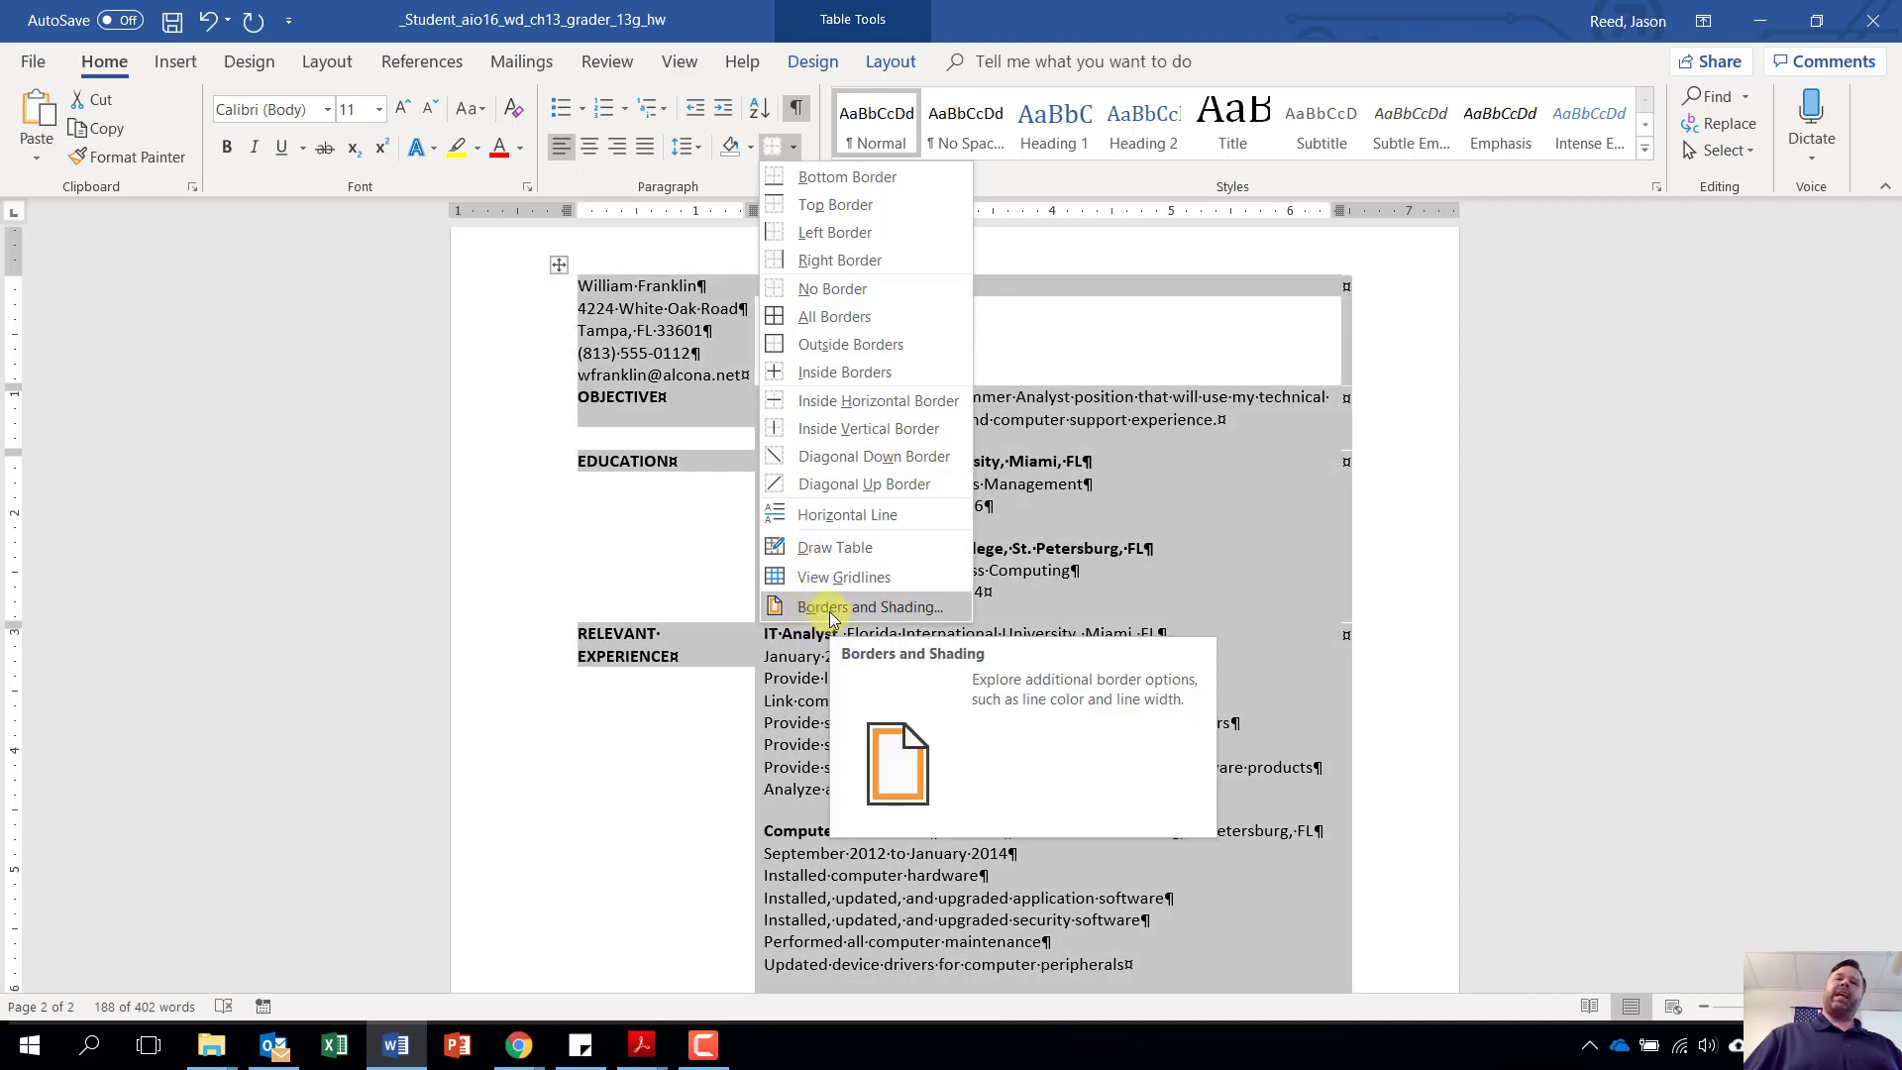
# Step: In Borders and Shading, add a solid 1½ pt top border to the table
pyautogui.click(830, 608)
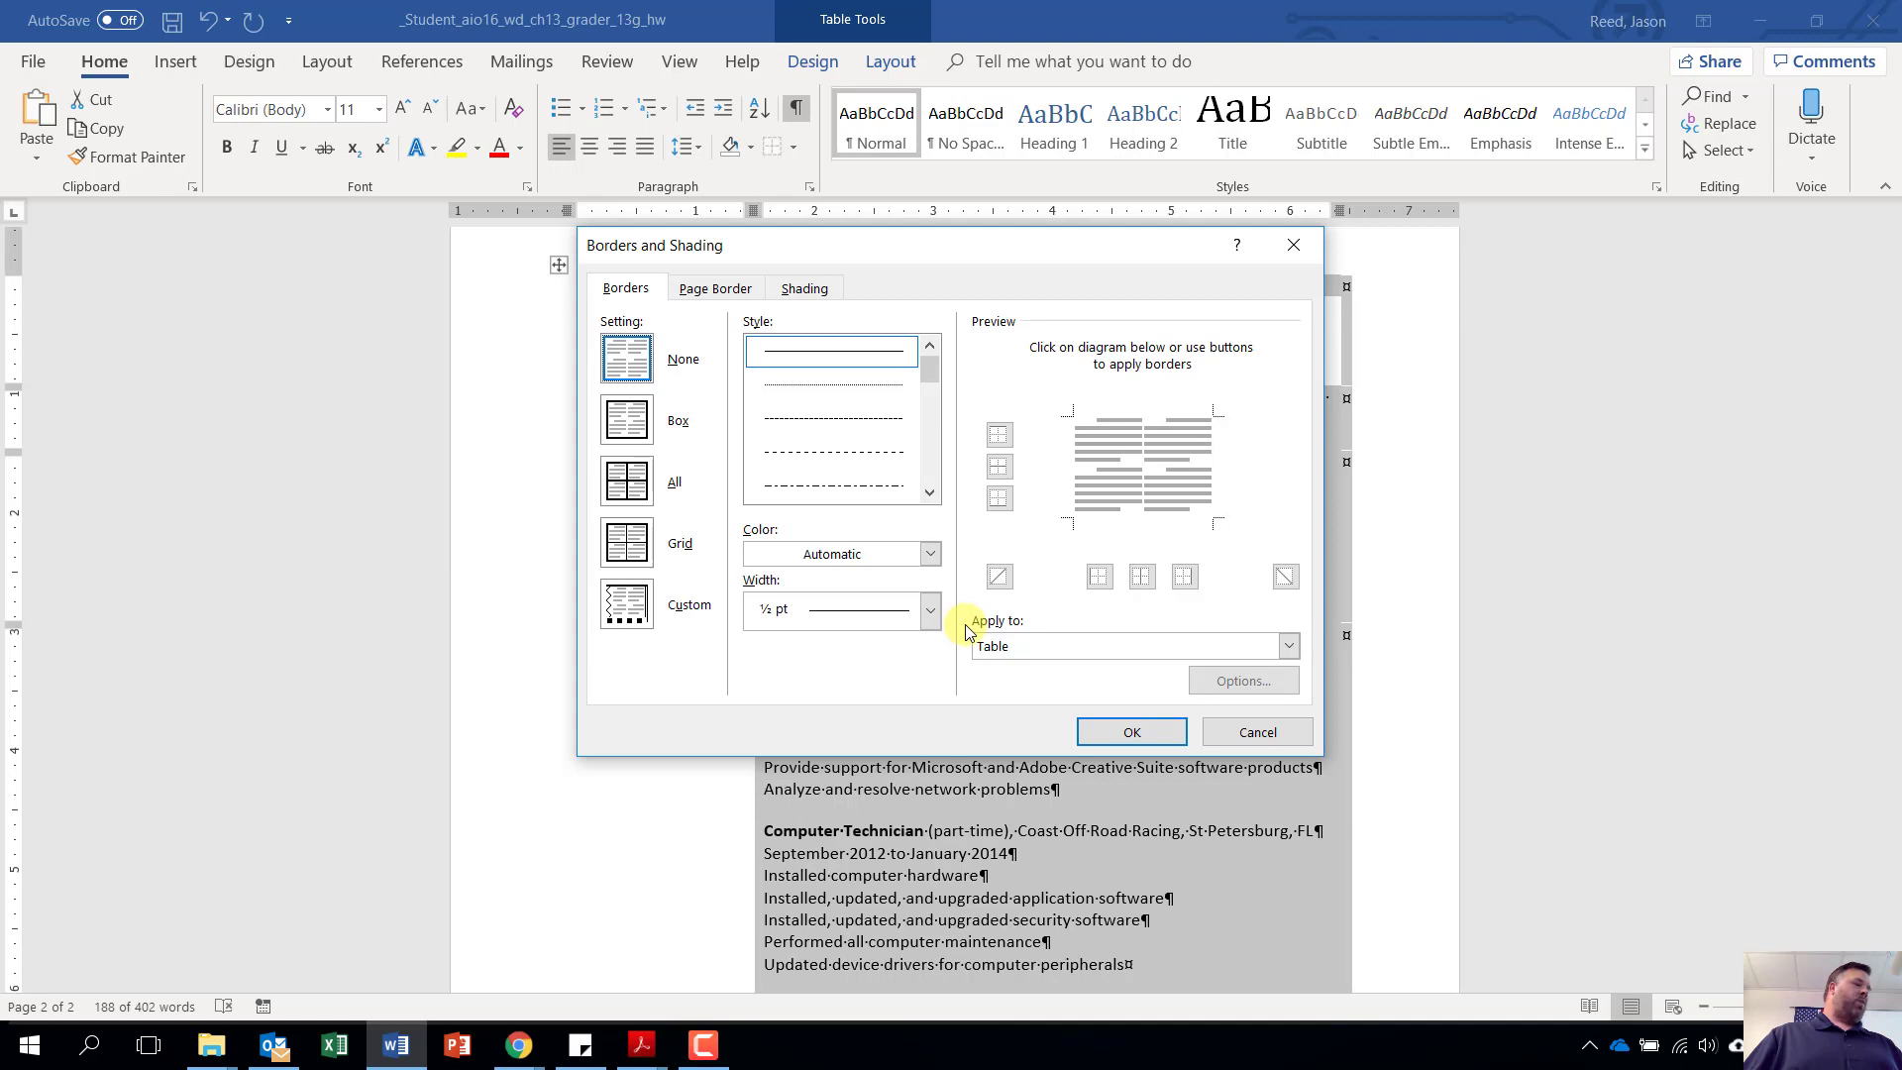
pyautogui.click(859, 363)
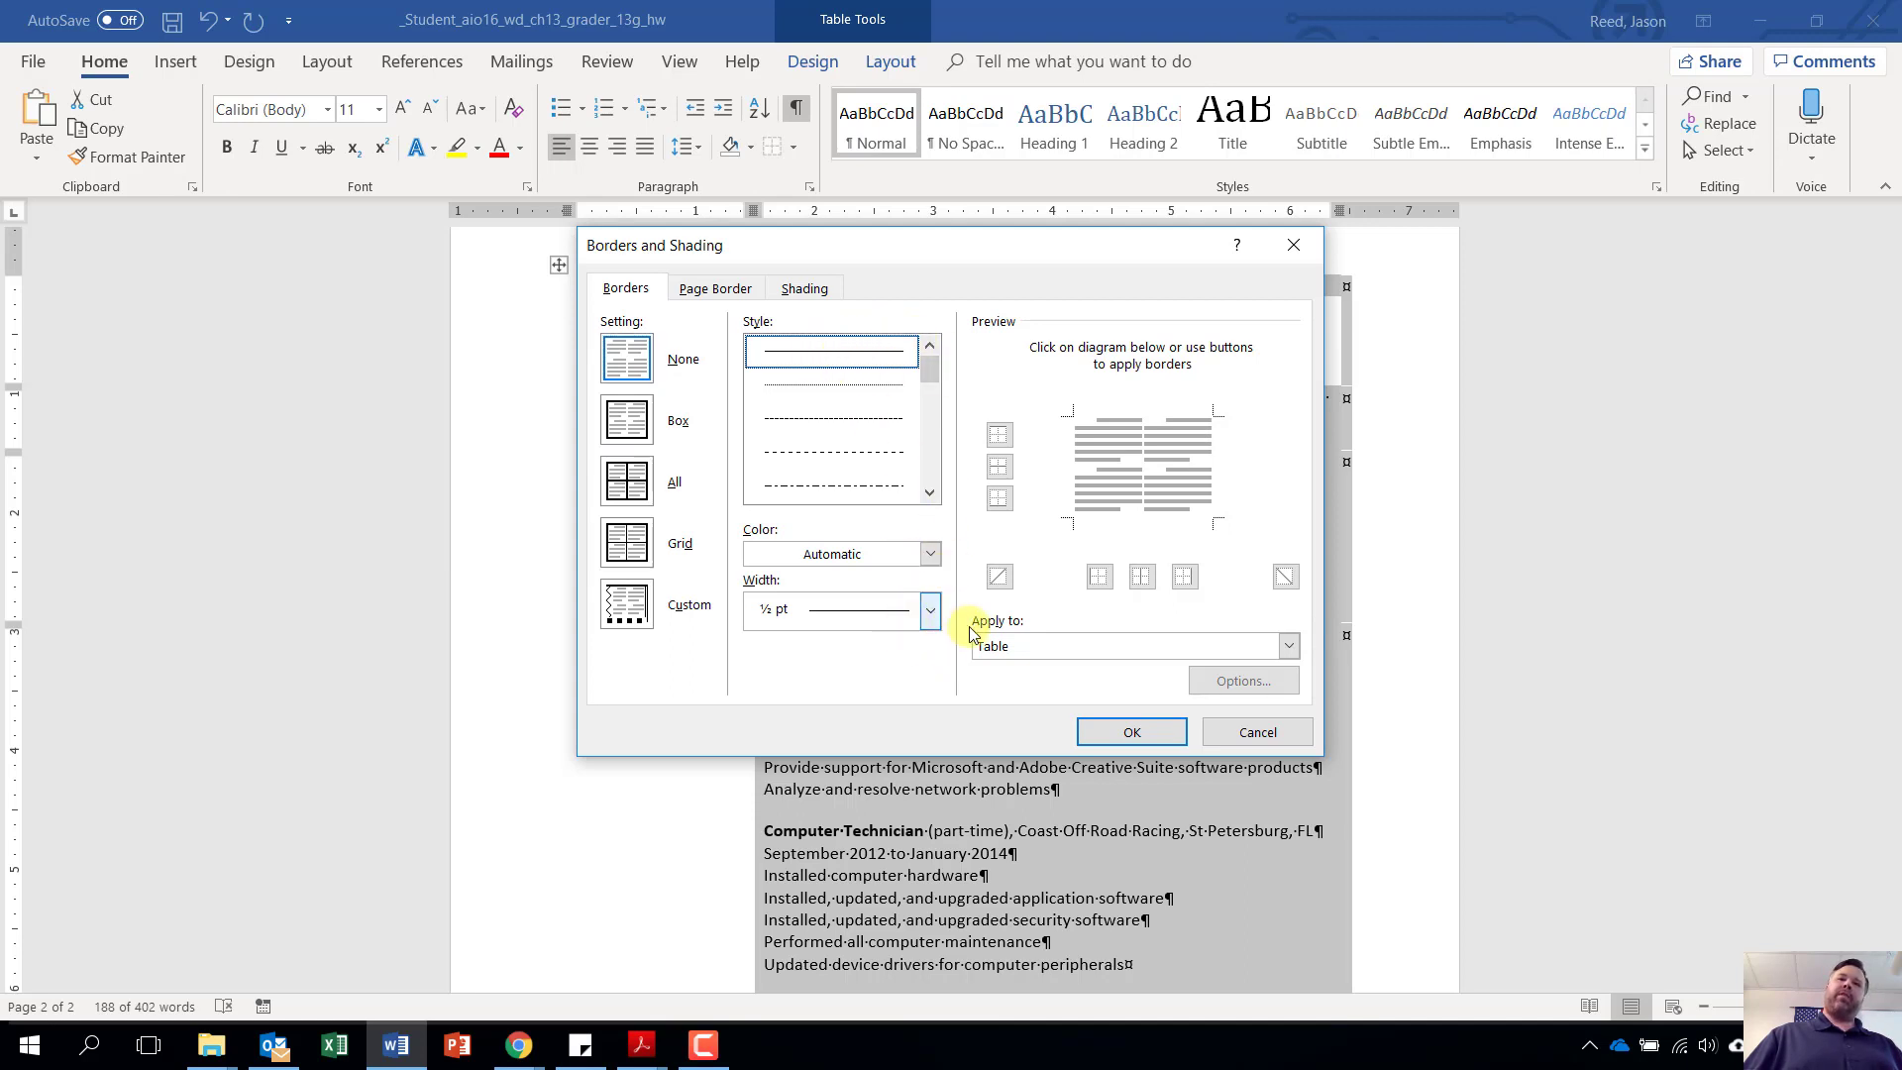
pyautogui.click(931, 613)
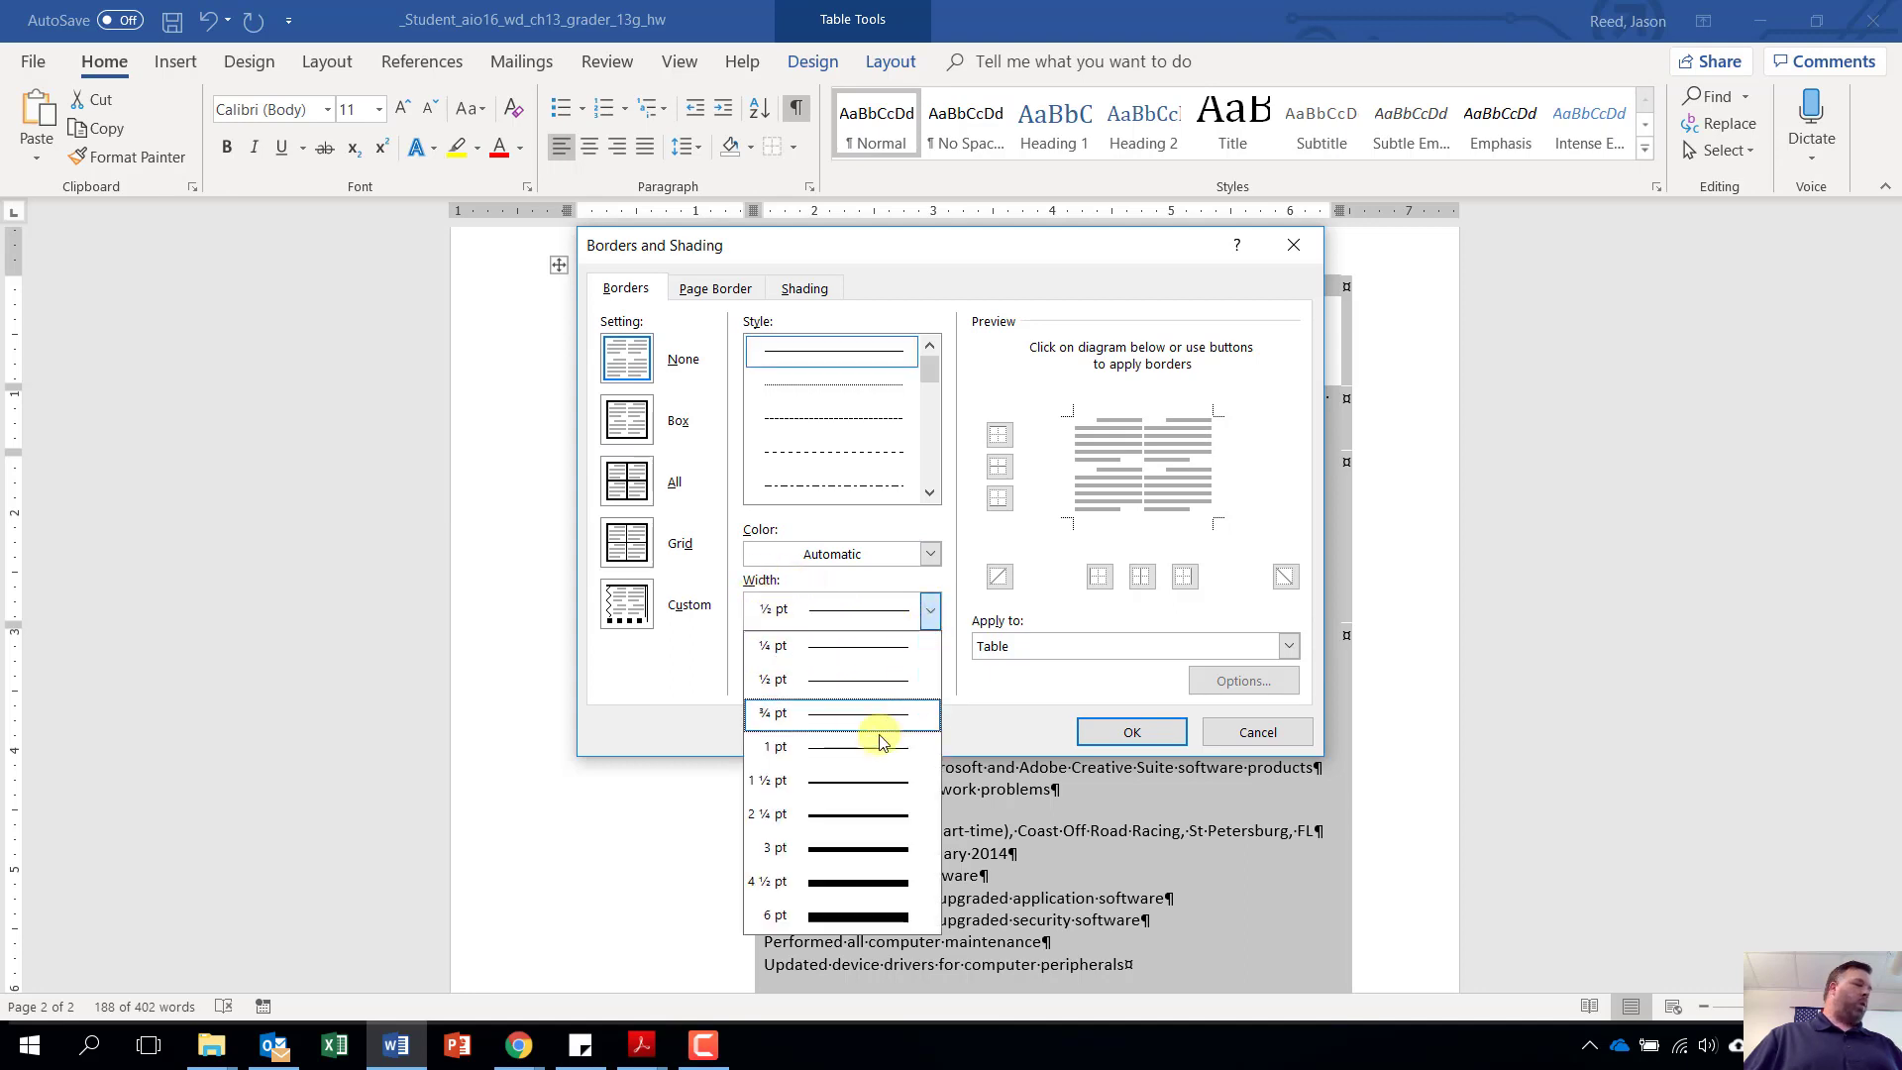
pyautogui.click(811, 787)
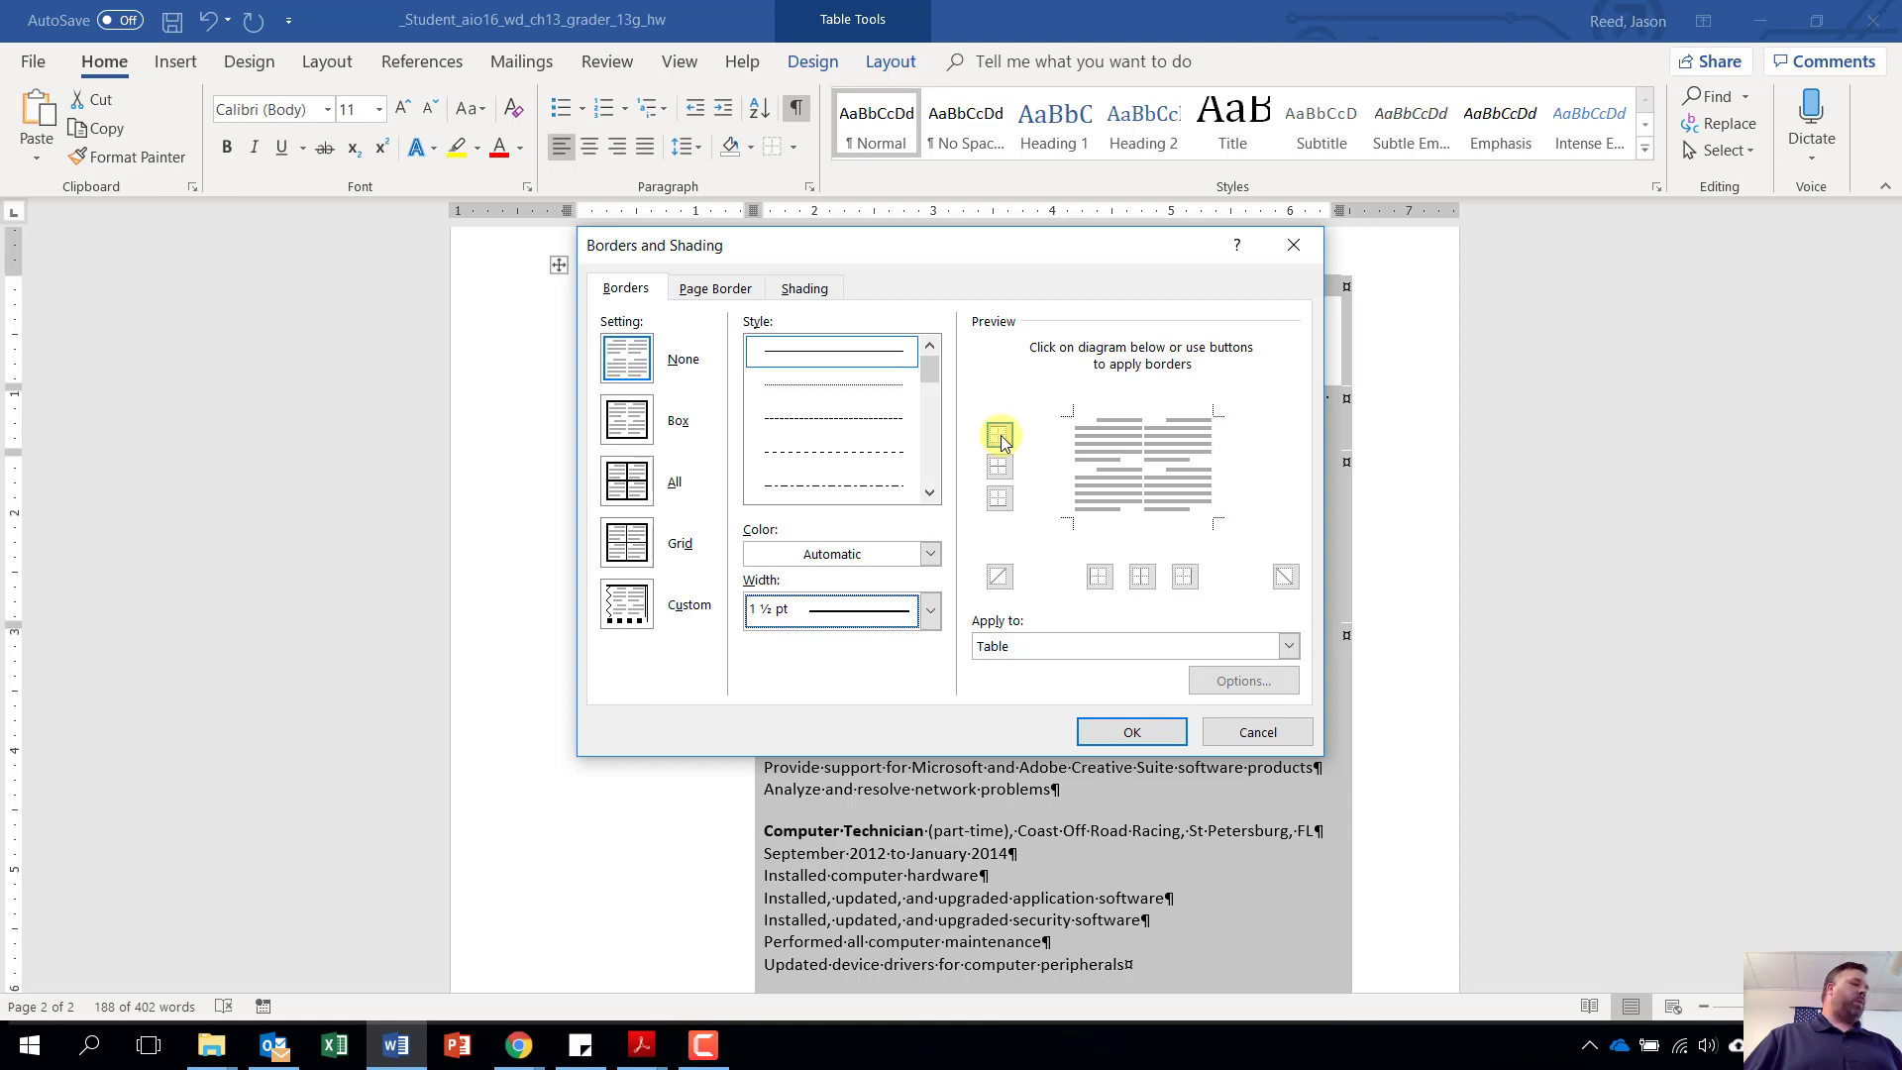
pyautogui.click(1000, 437)
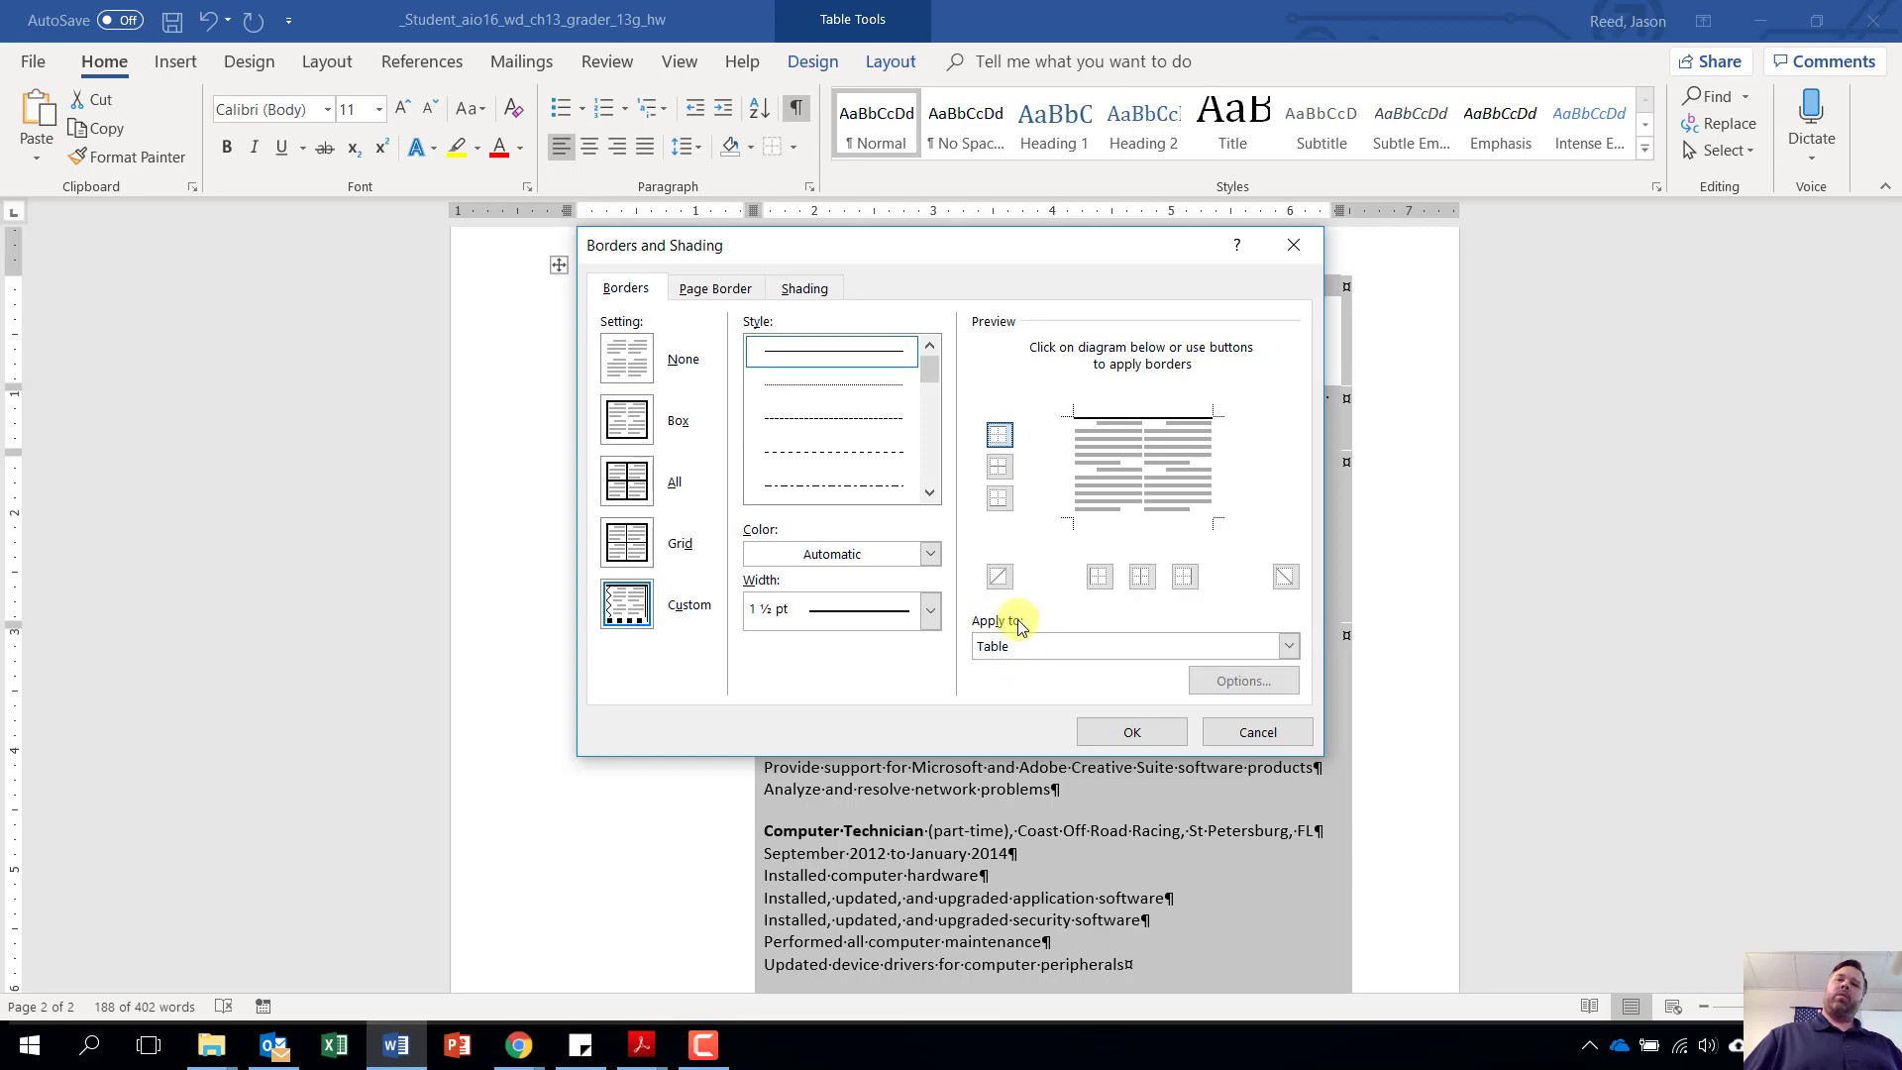
pyautogui.click(1129, 733)
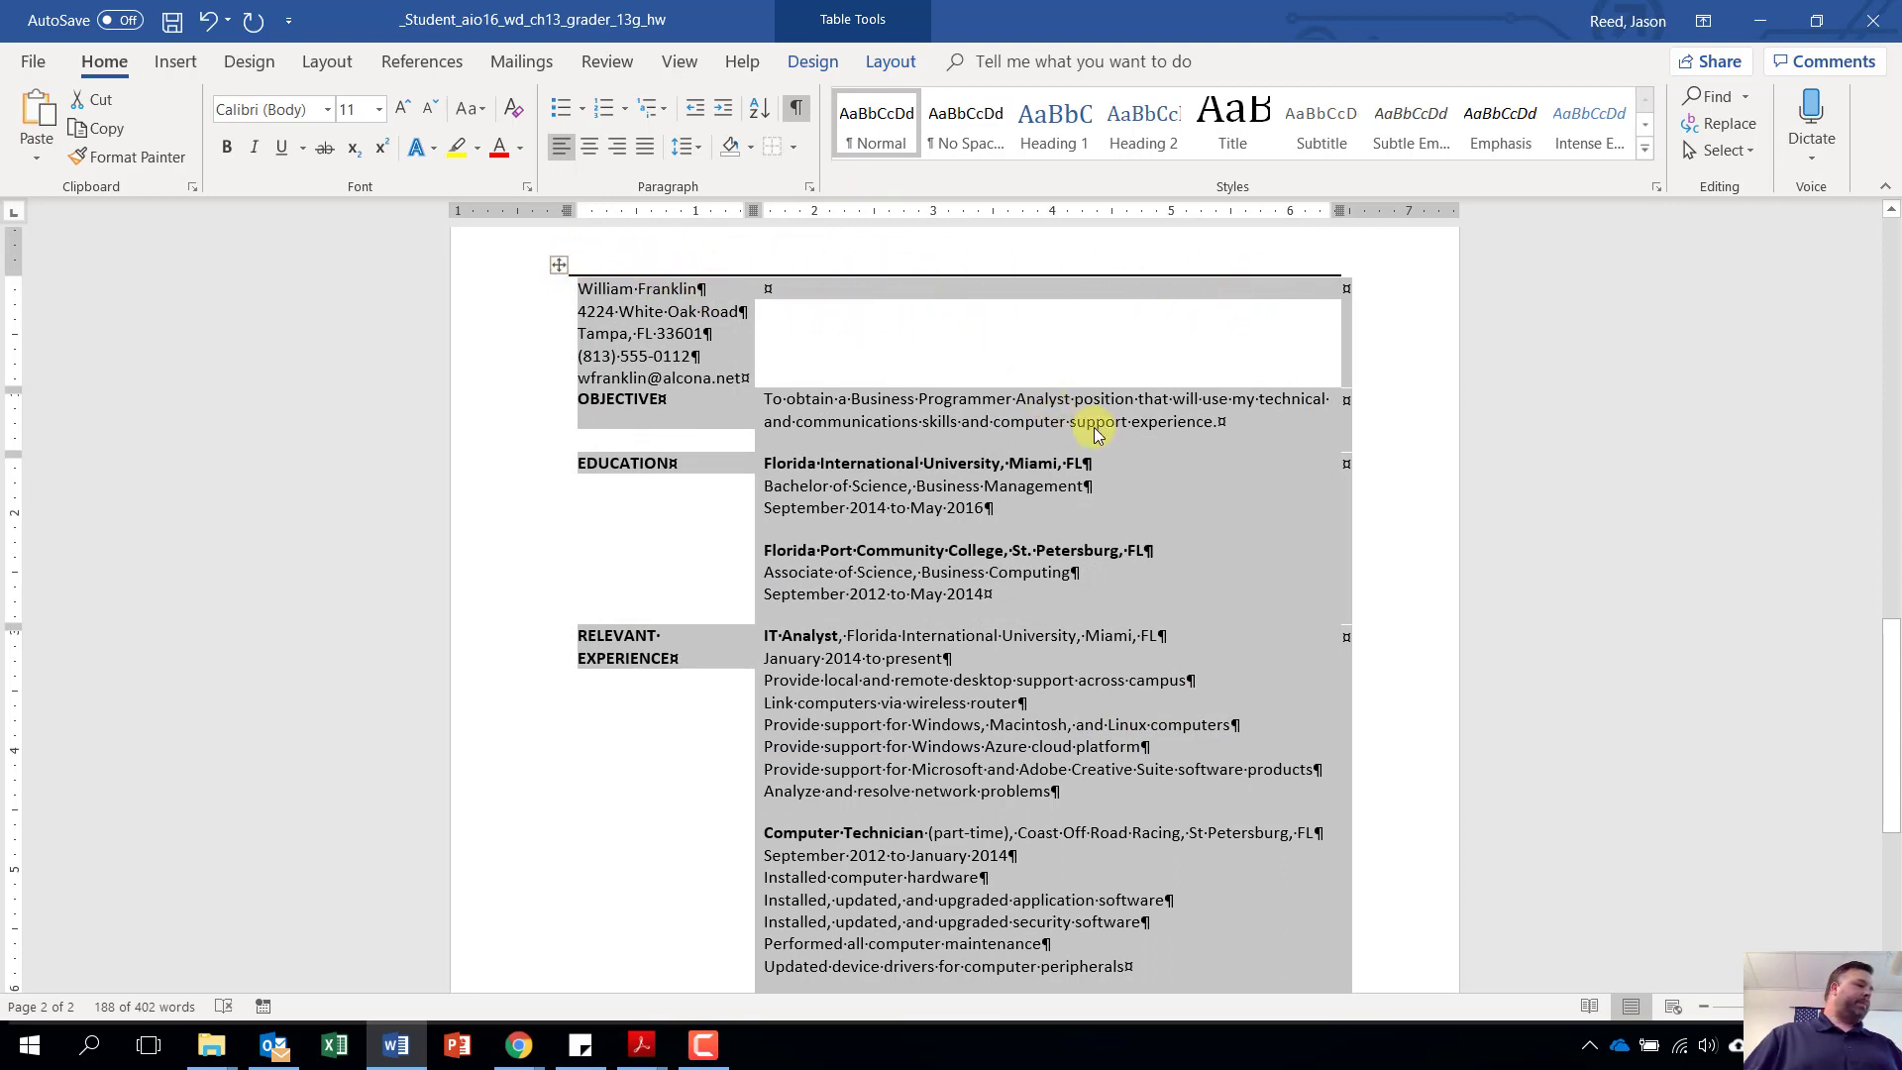
pyautogui.click(1007, 365)
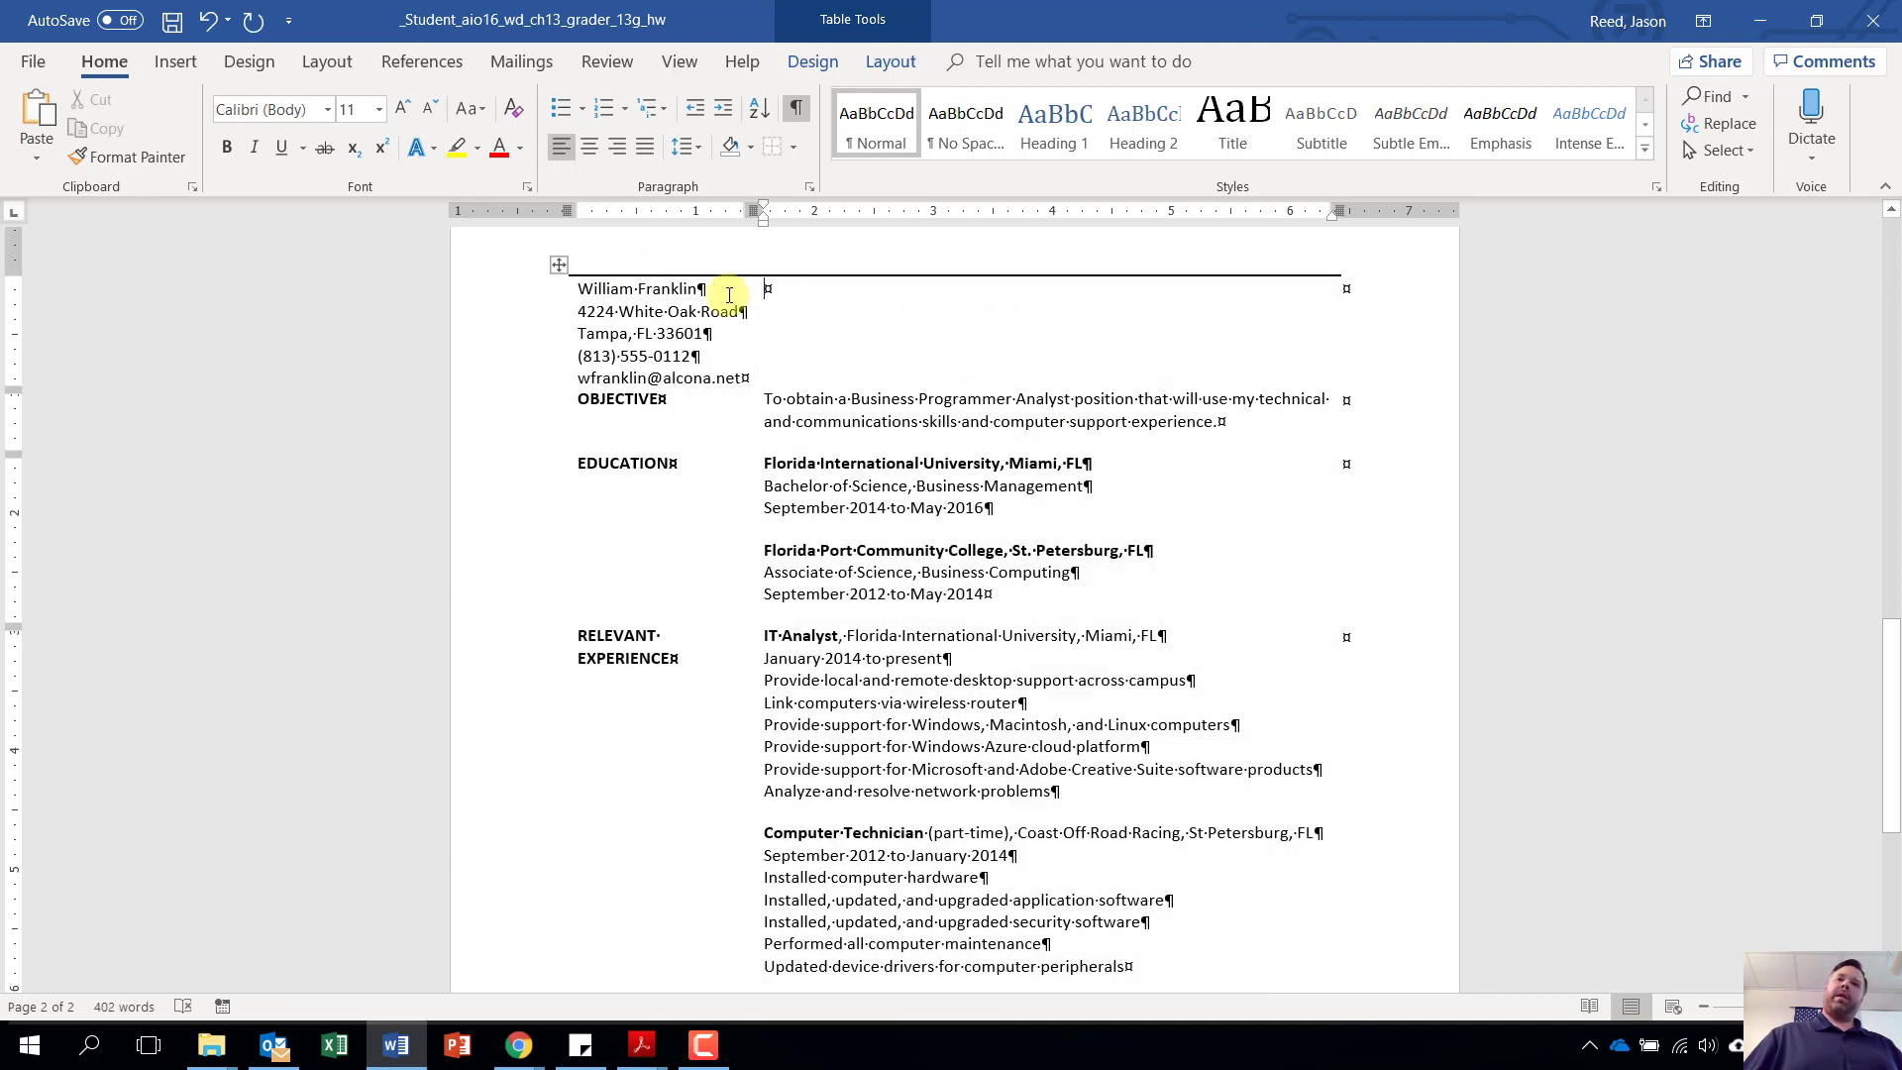
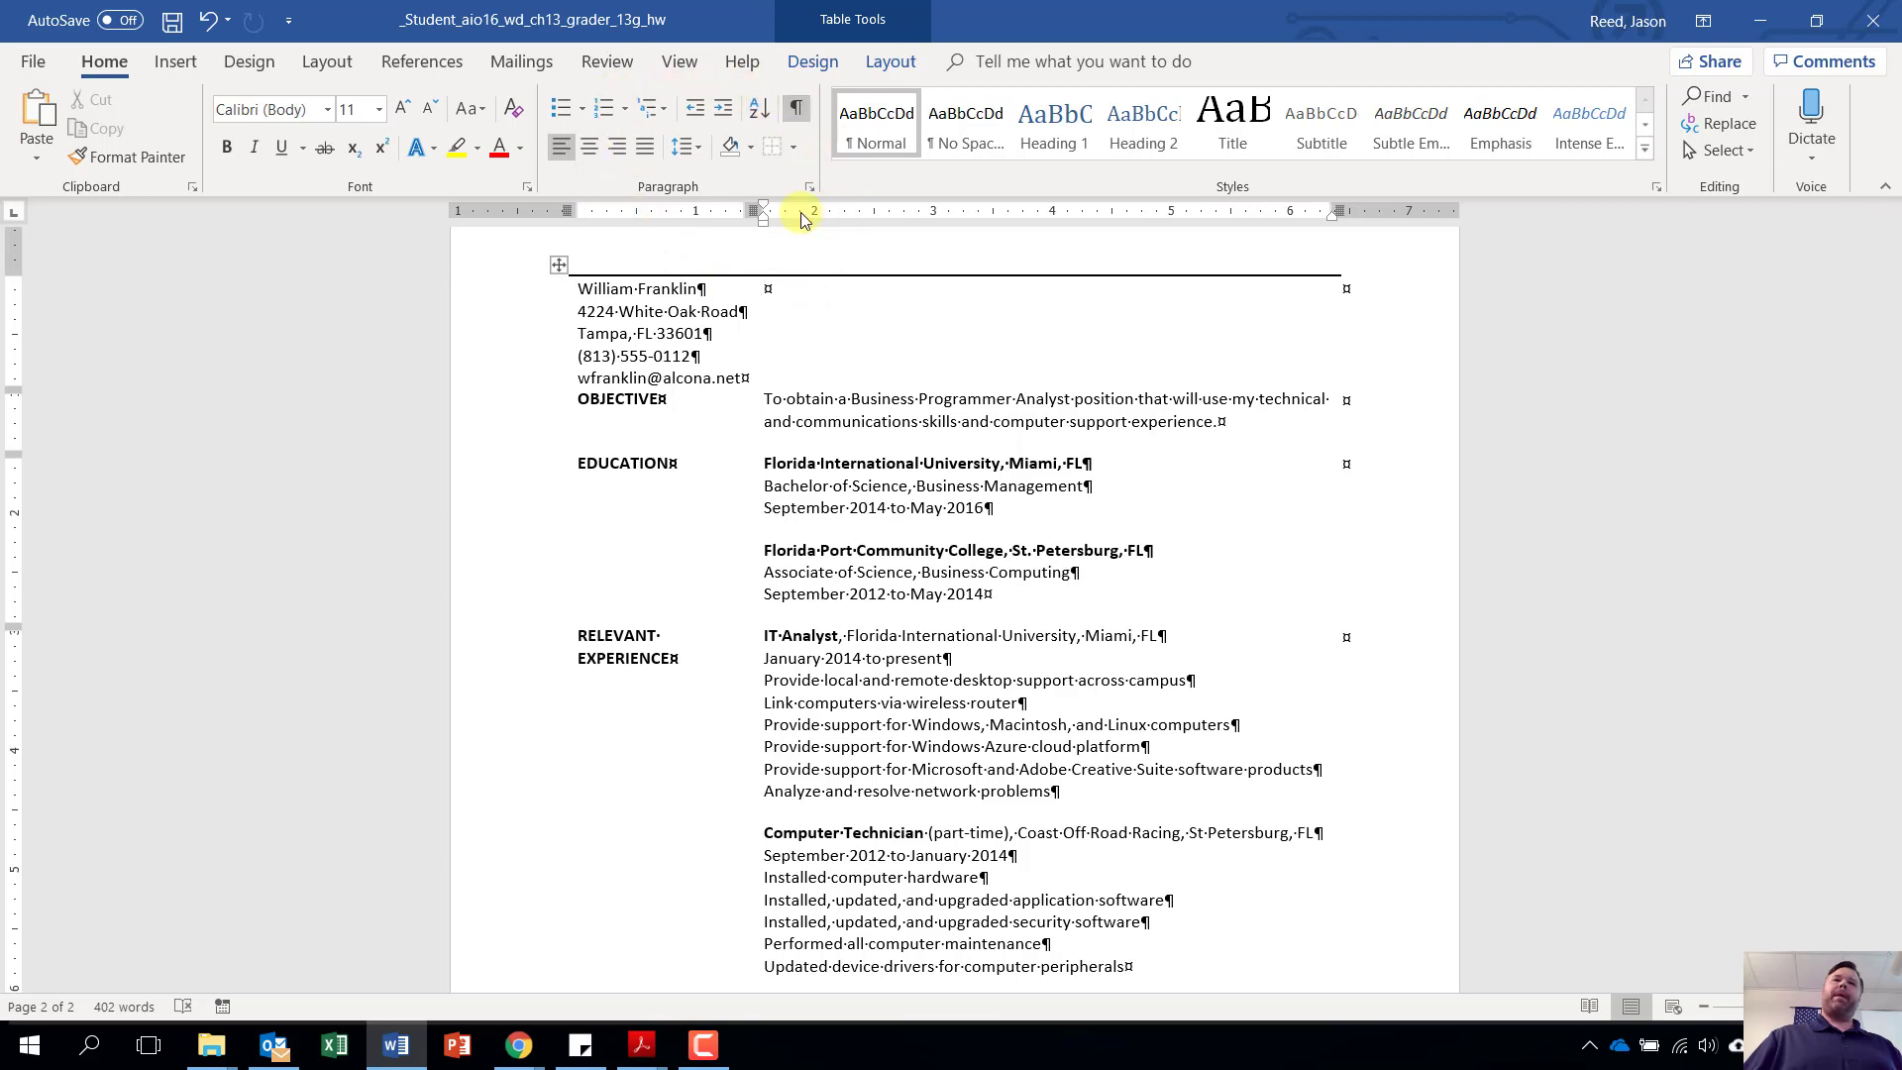
# Step: Turn on View Gridlines so every cell boundary of the résumé table shows
pyautogui.click(794, 149)
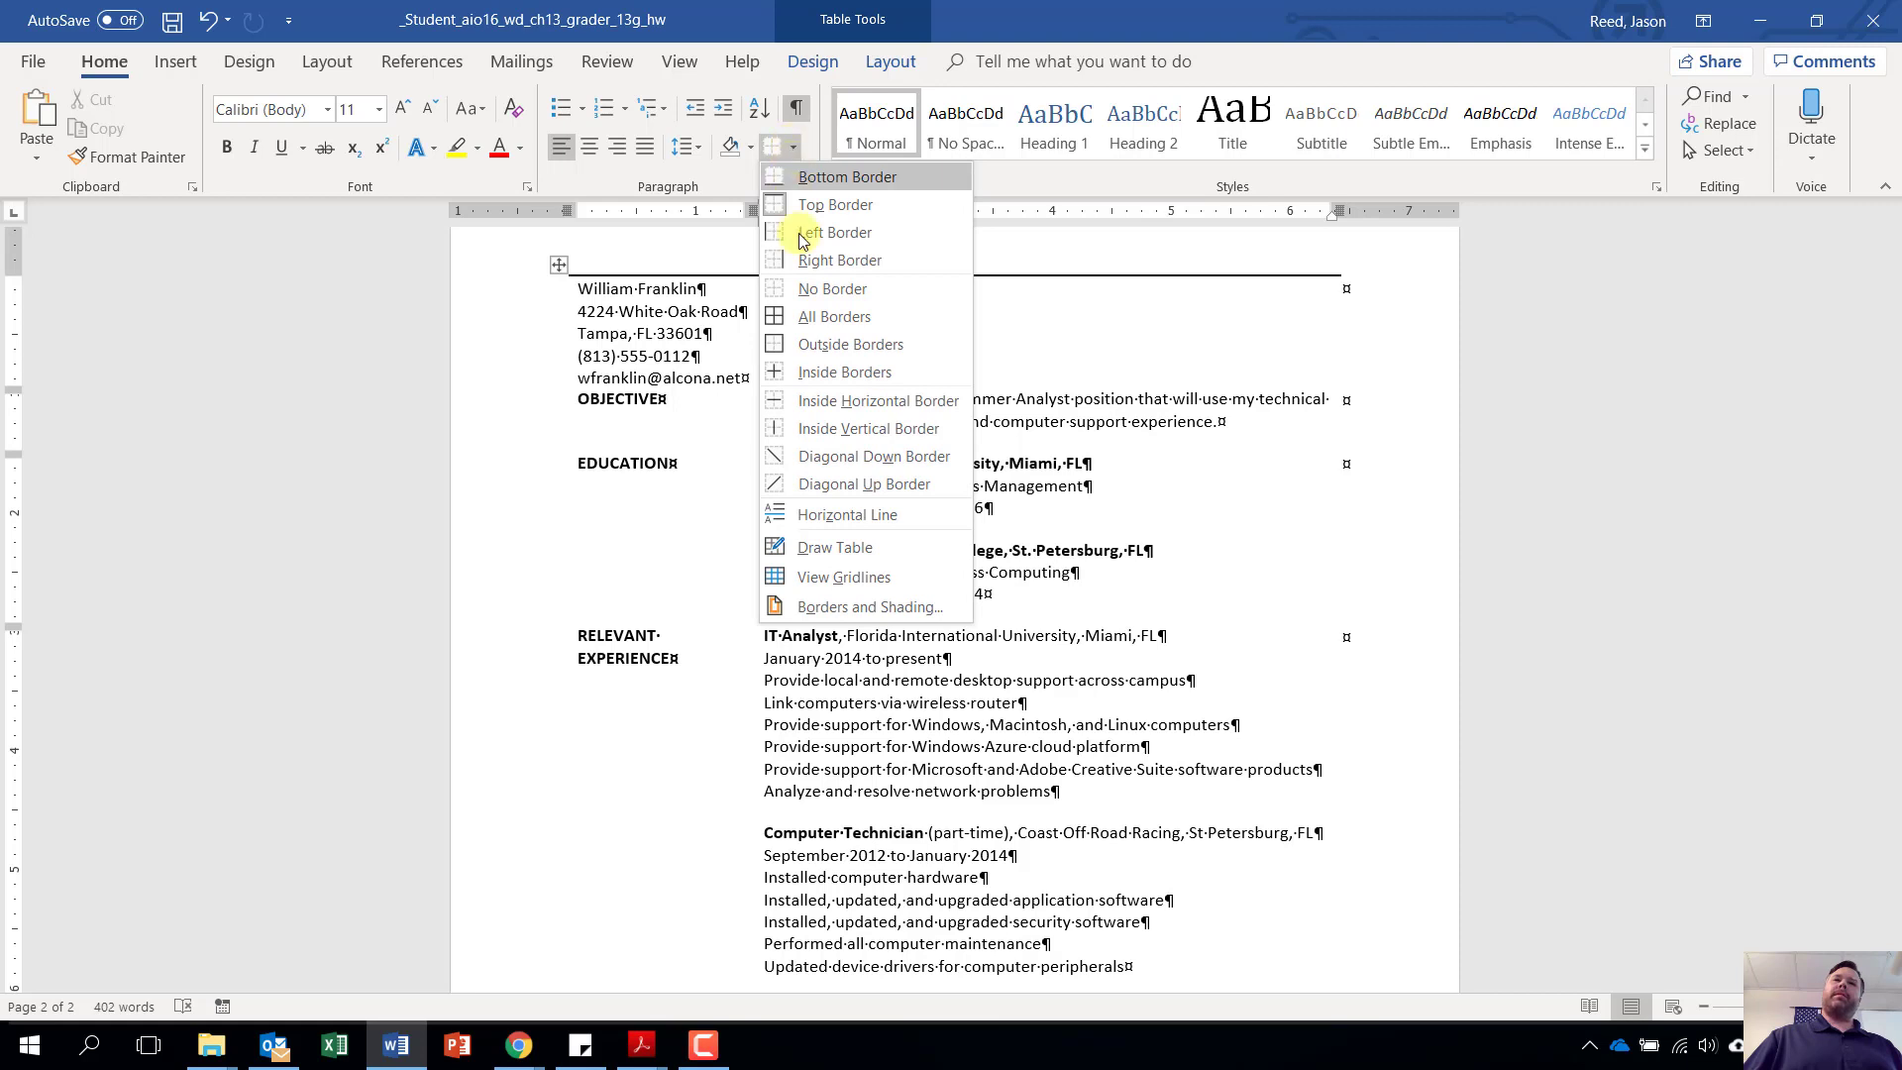
pyautogui.click(852, 579)
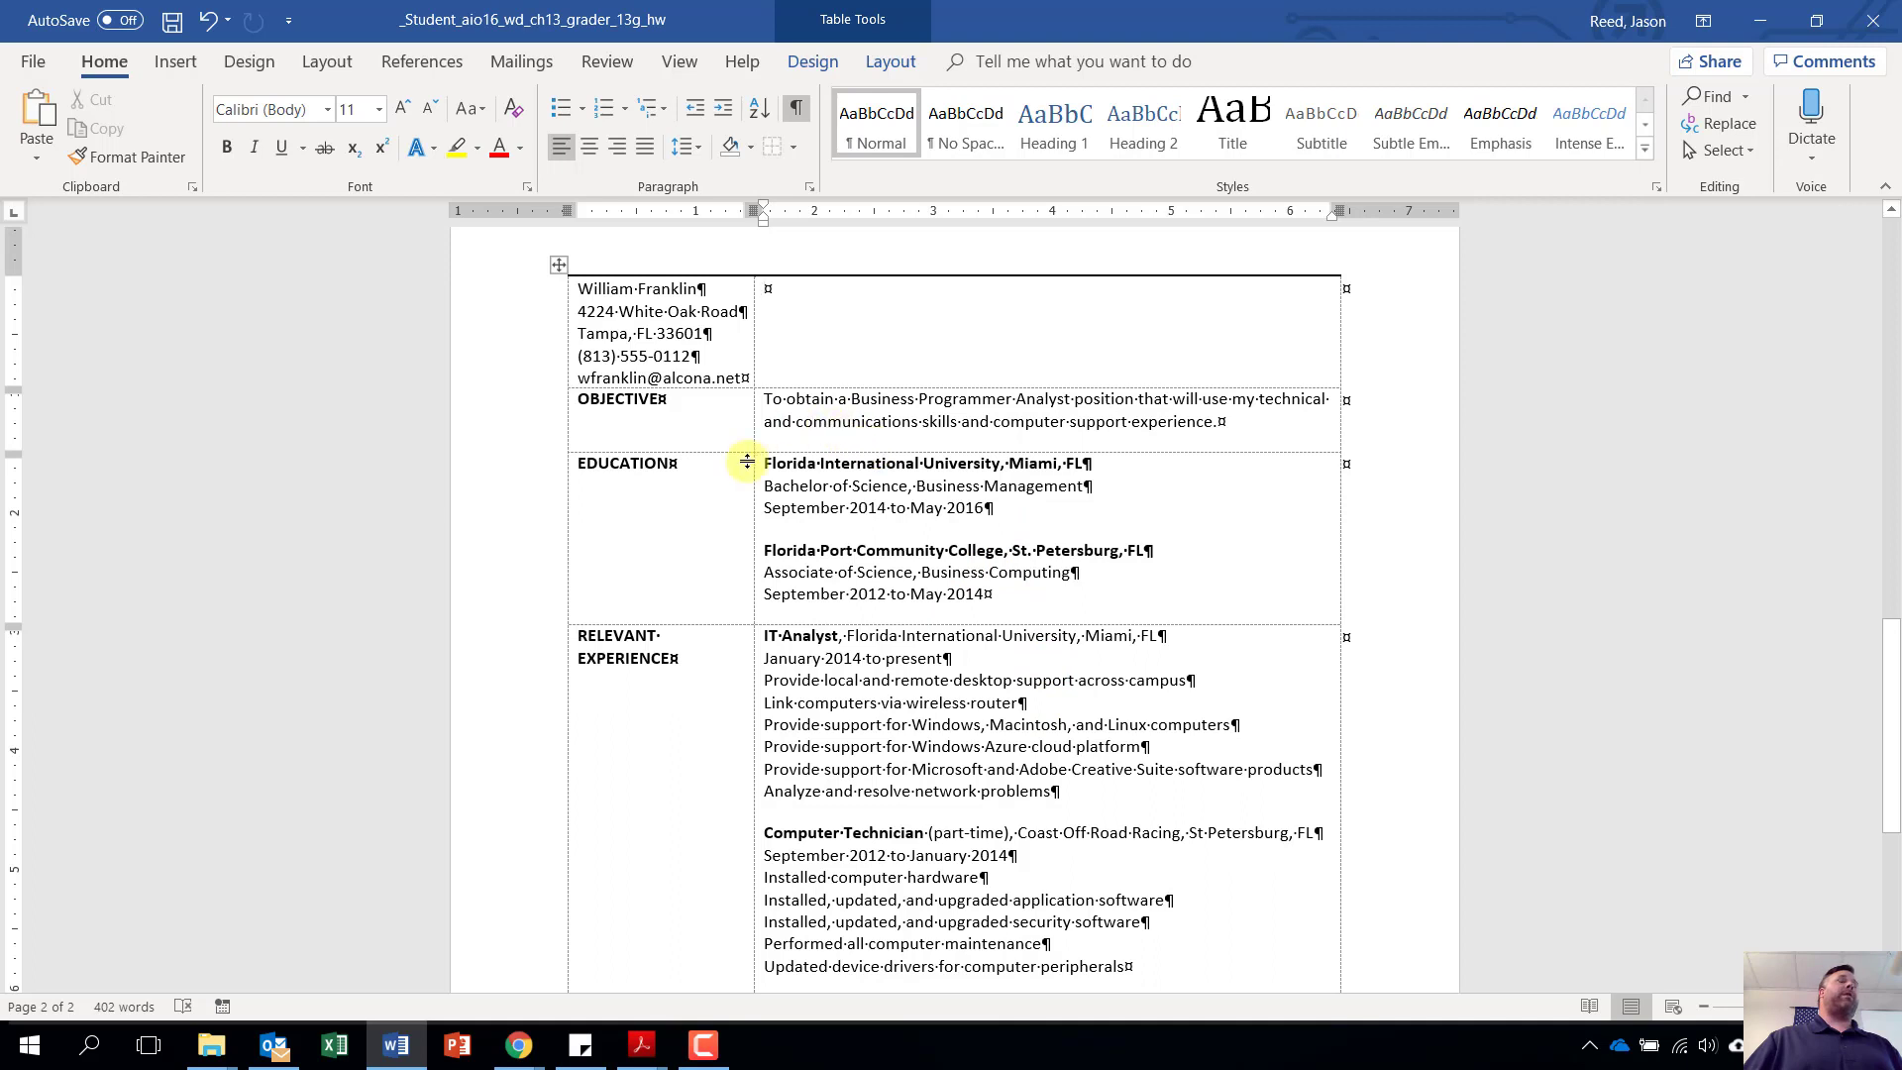
pyautogui.click(778, 339)
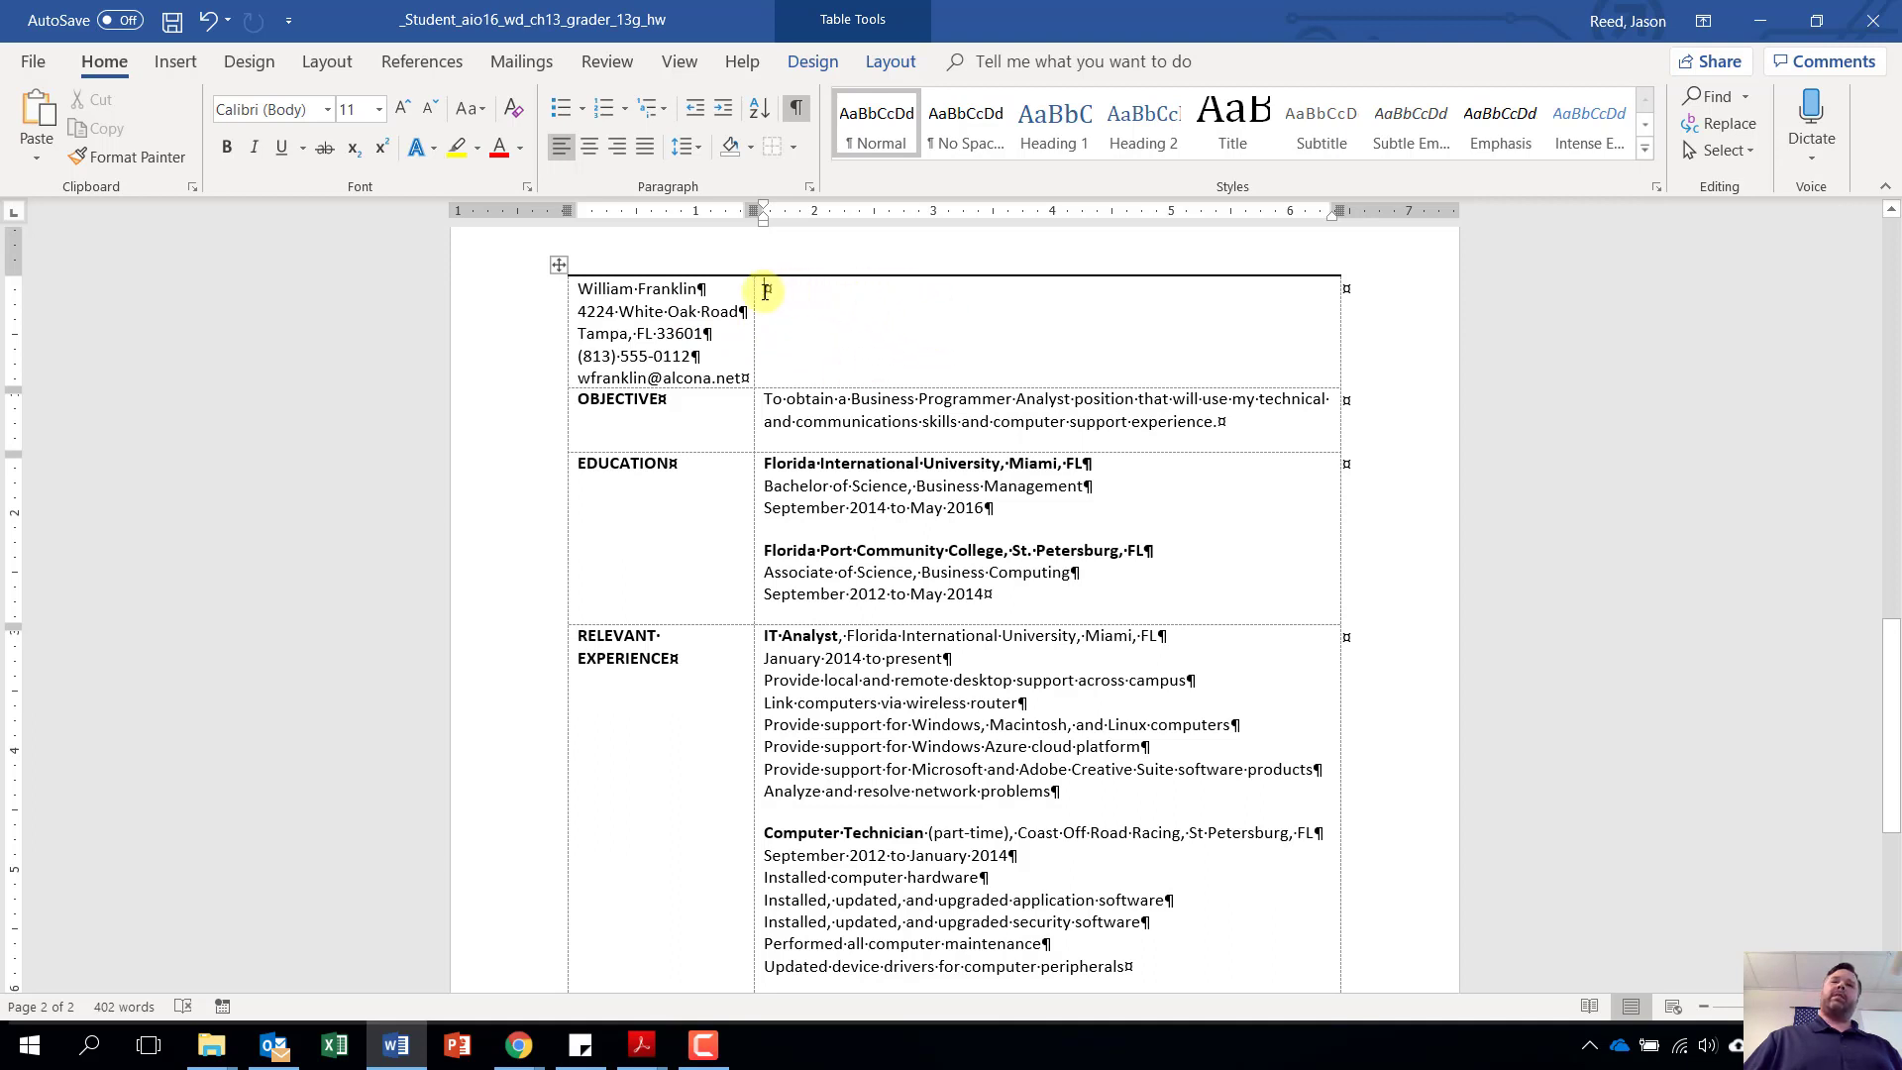
# Step: Merge the two top-row cells of the résumé table into one full-width cell
pyautogui.moveTo(760, 288); pyautogui.dragTo(659, 288)
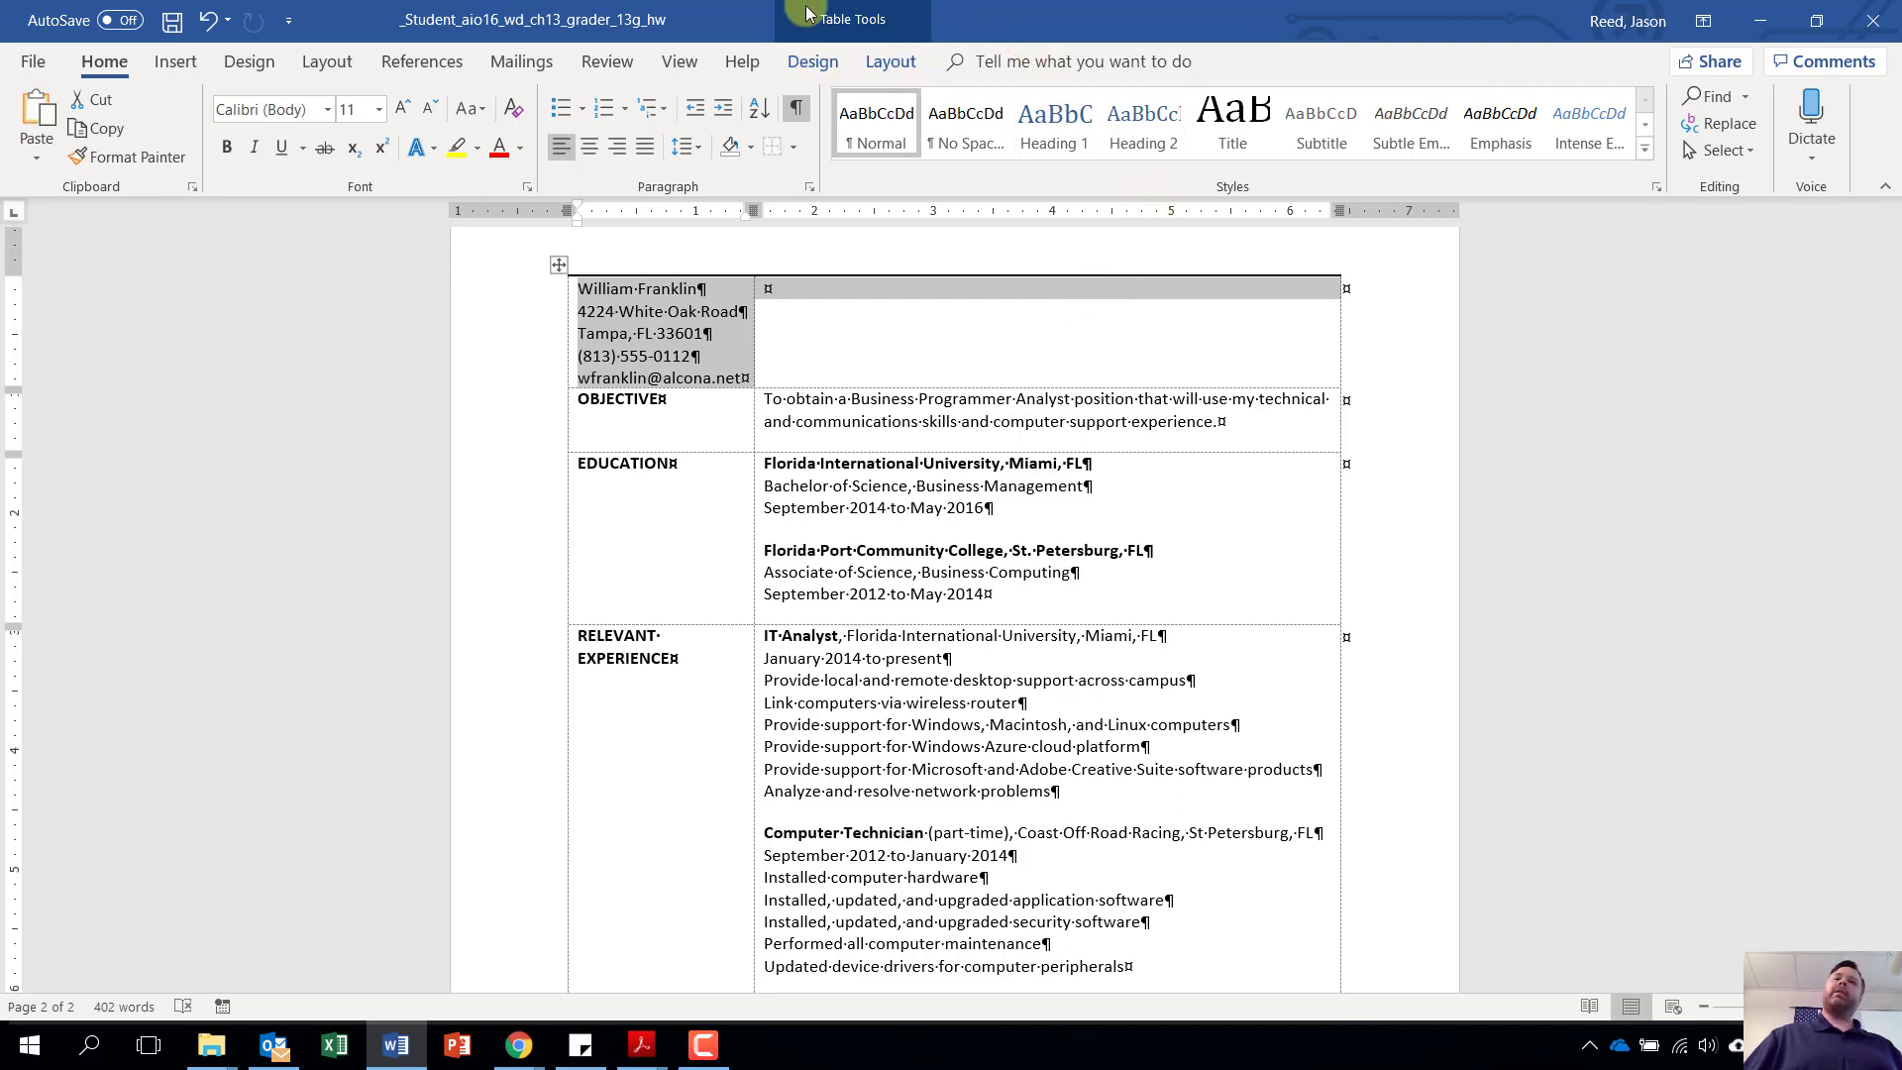
pyautogui.click(890, 64)
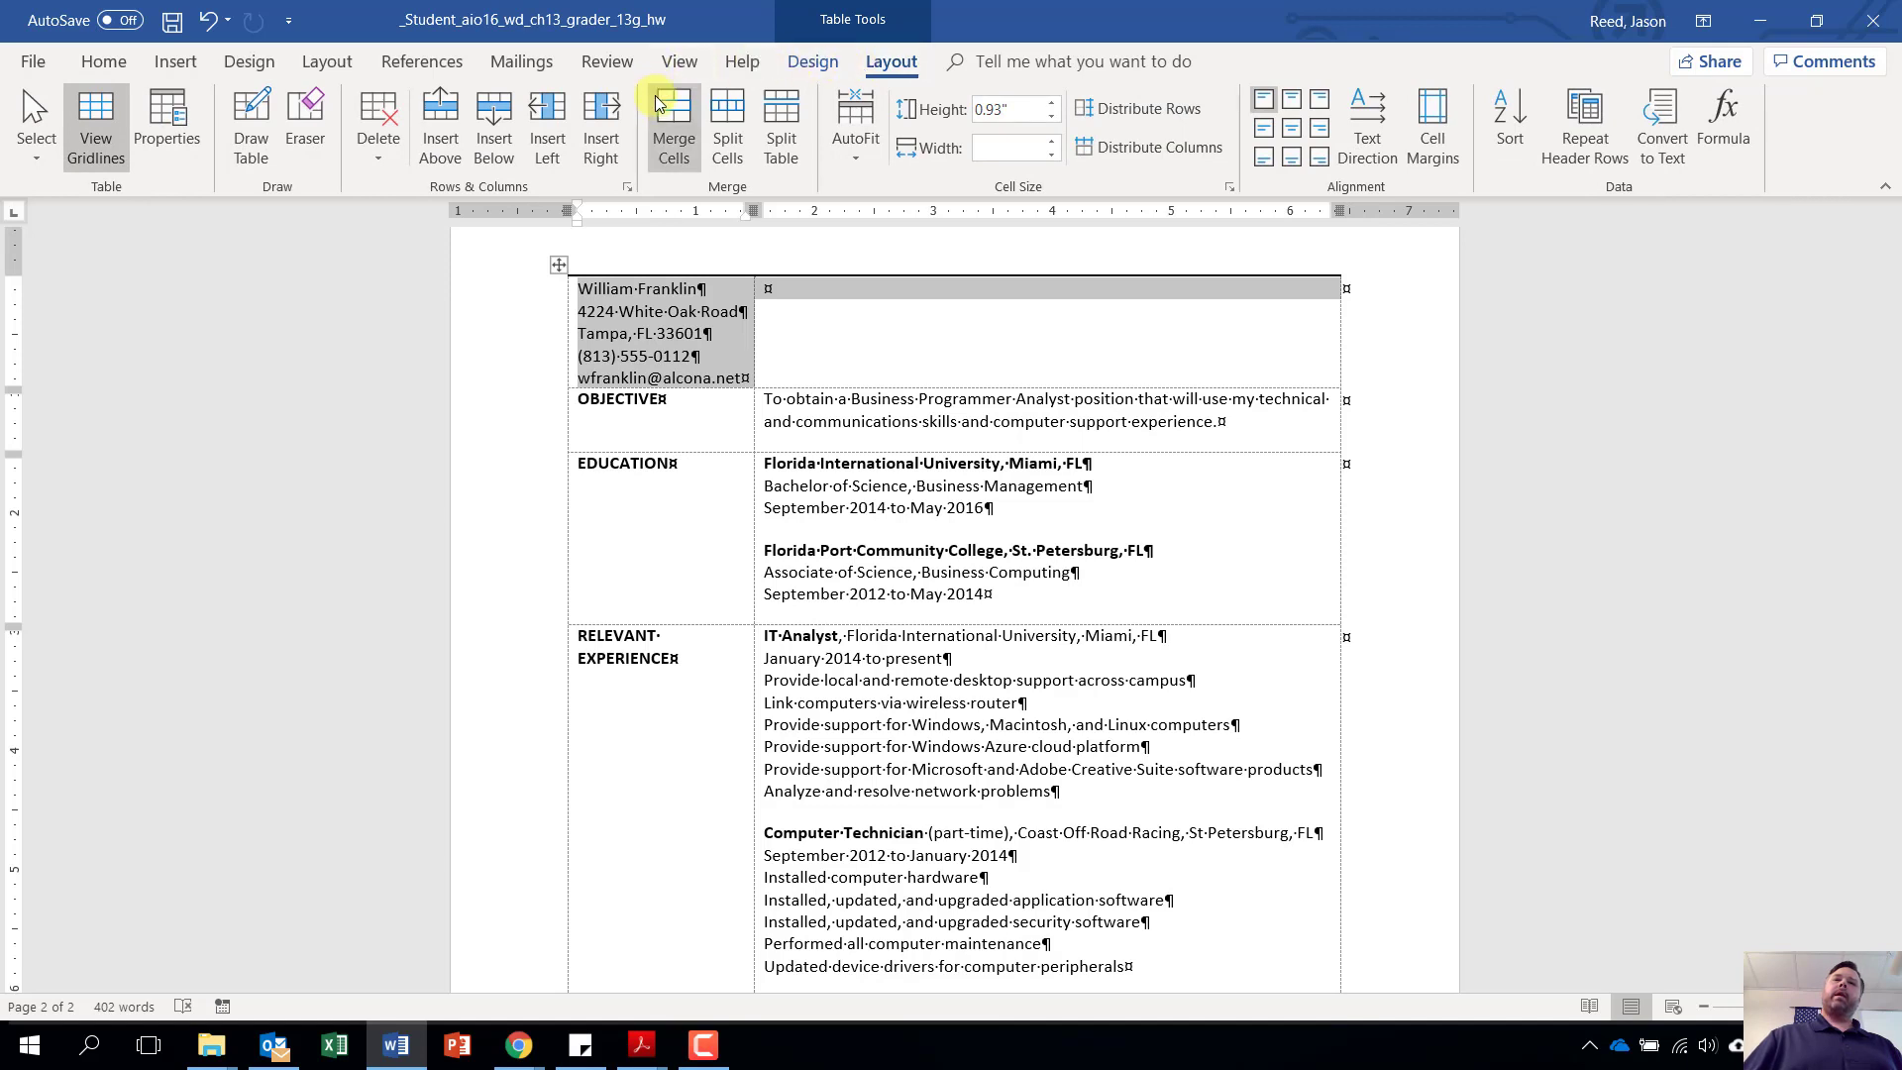
pyautogui.click(671, 143)
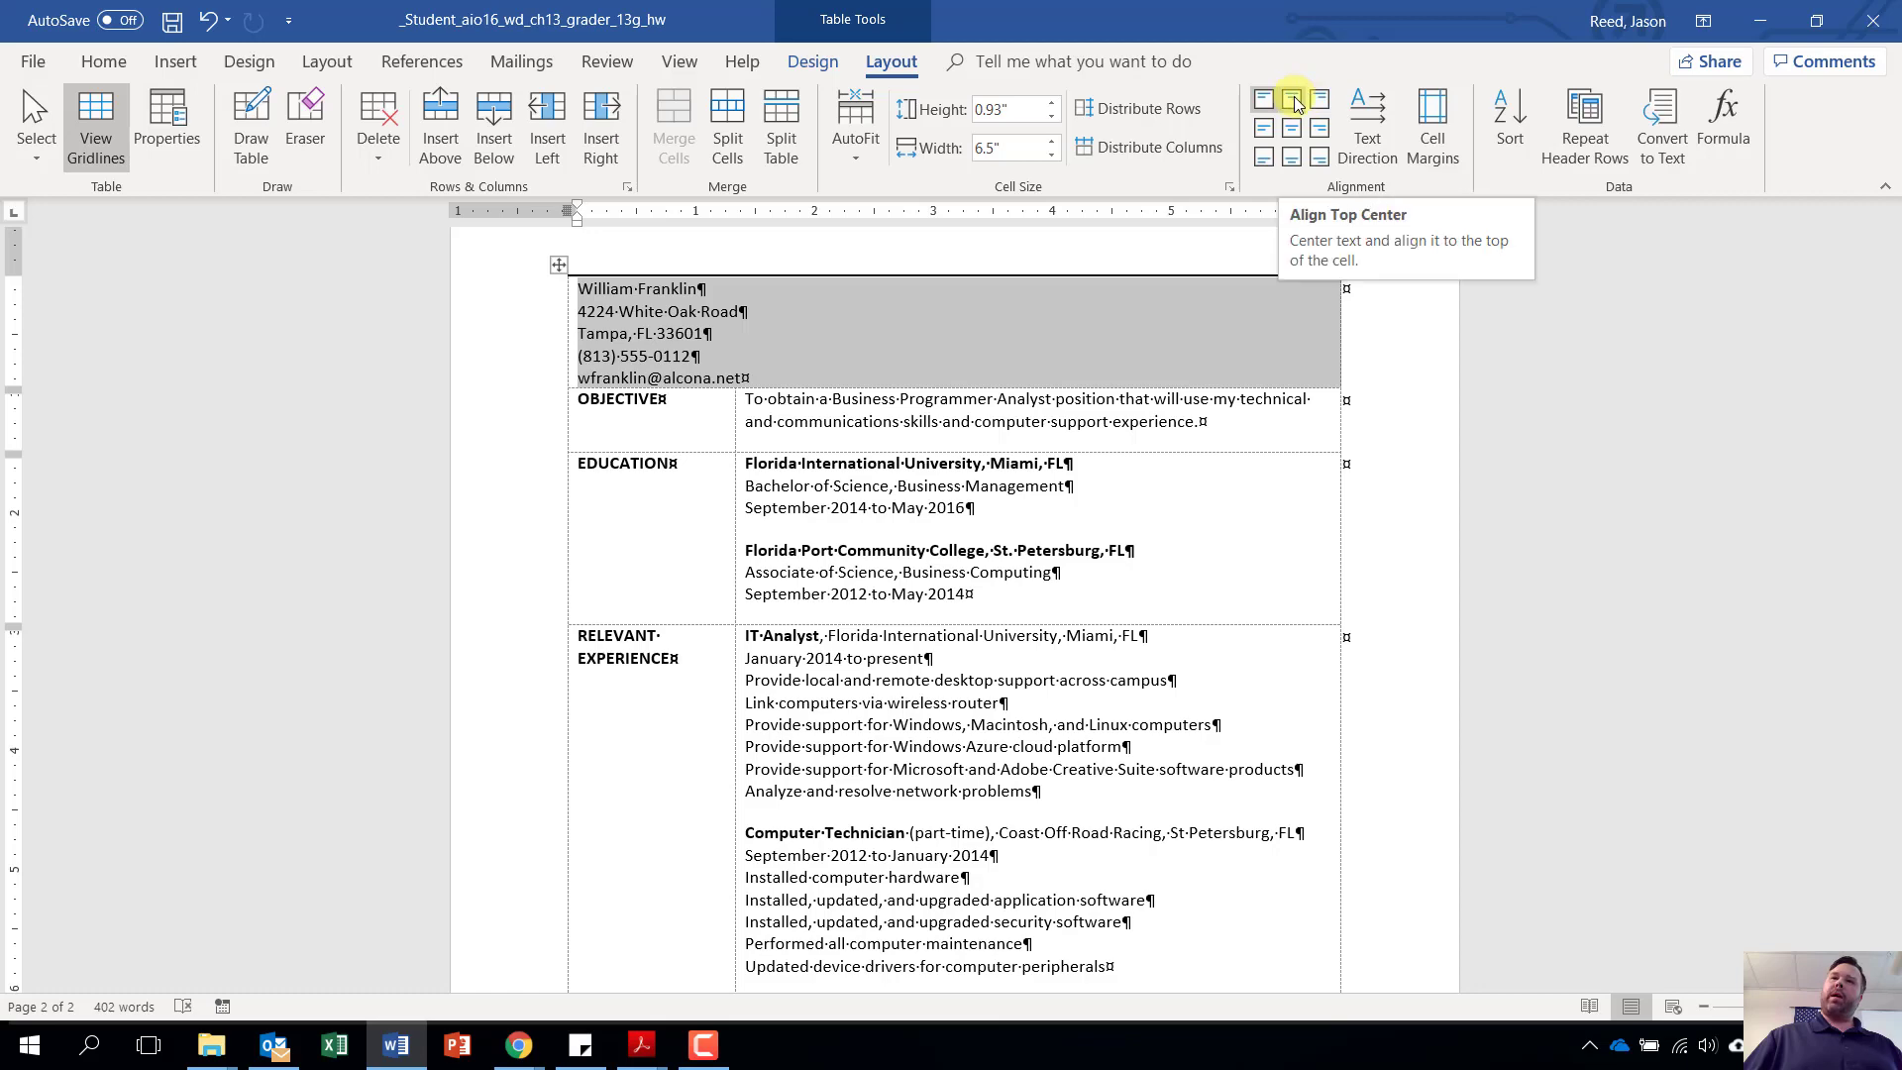
pyautogui.click(101, 65)
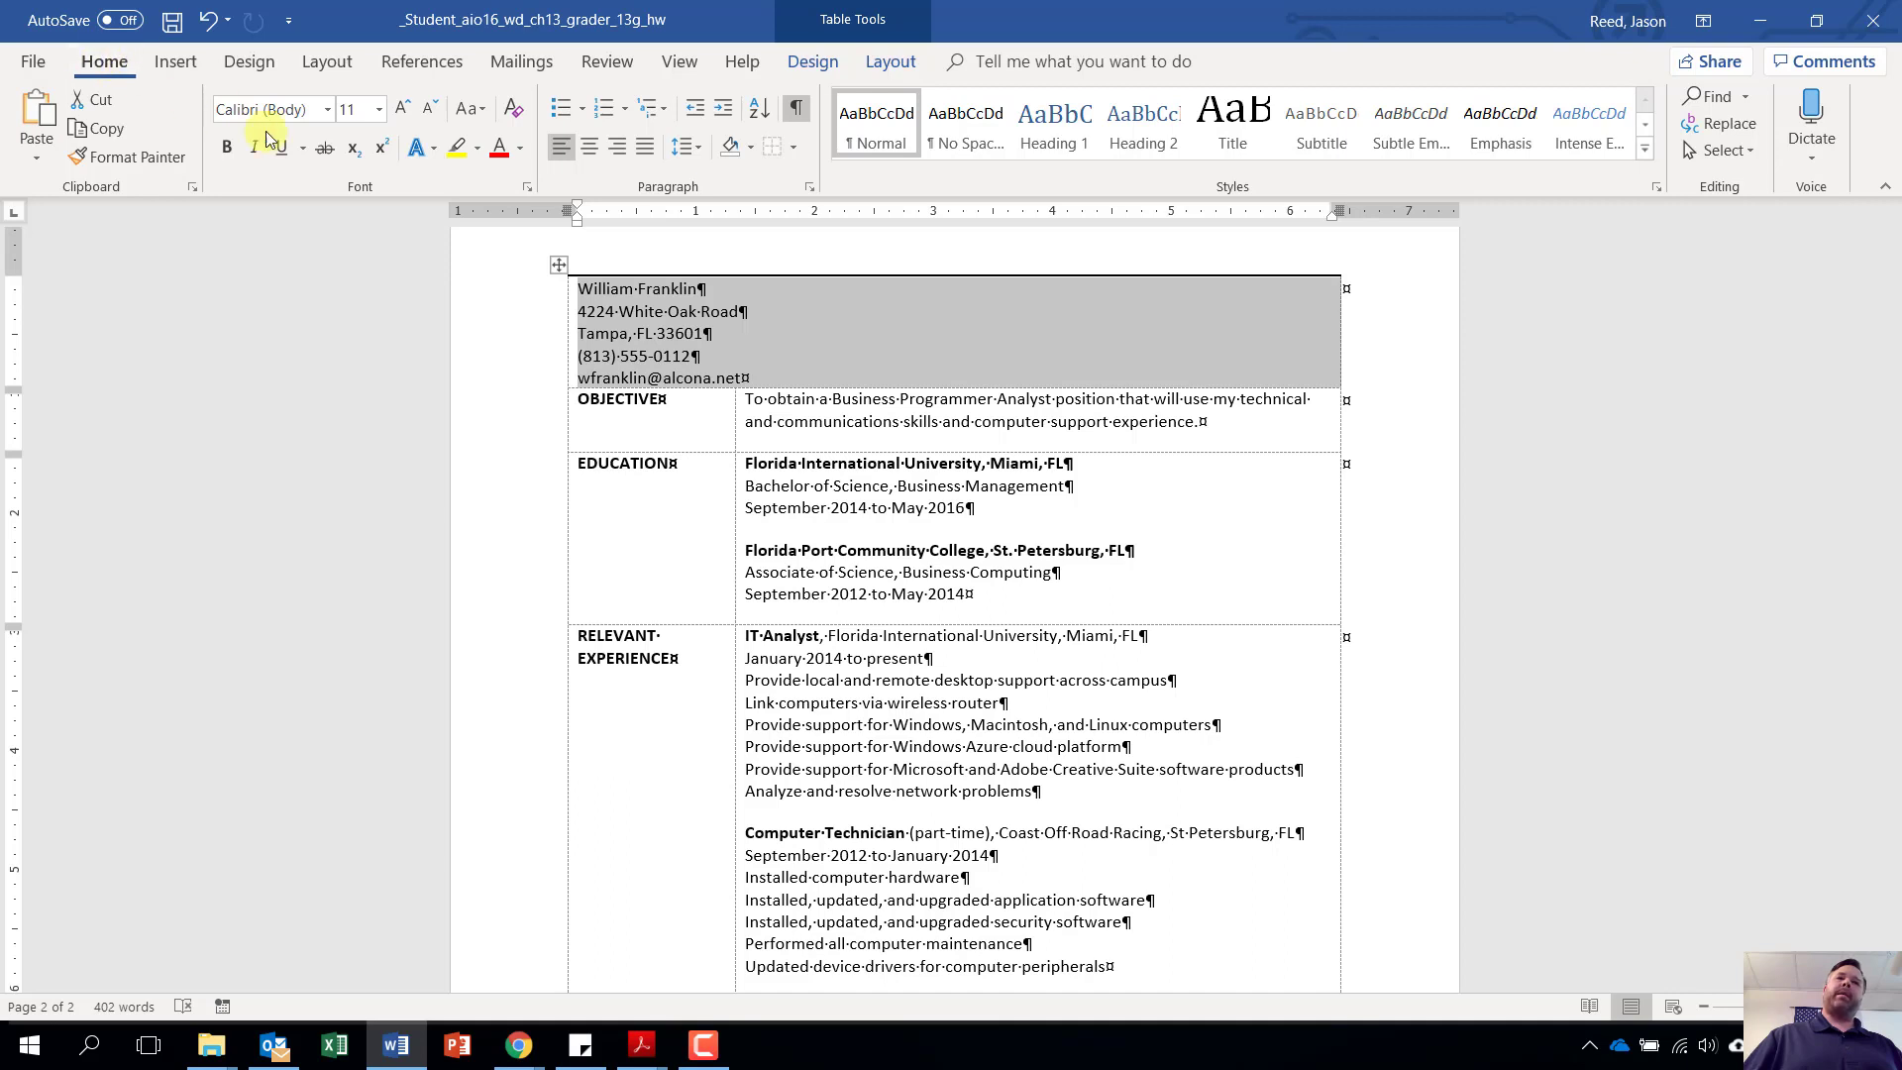
# Step: Center and bold the name and contact lines in the merged header cell
pyautogui.click(580, 147)
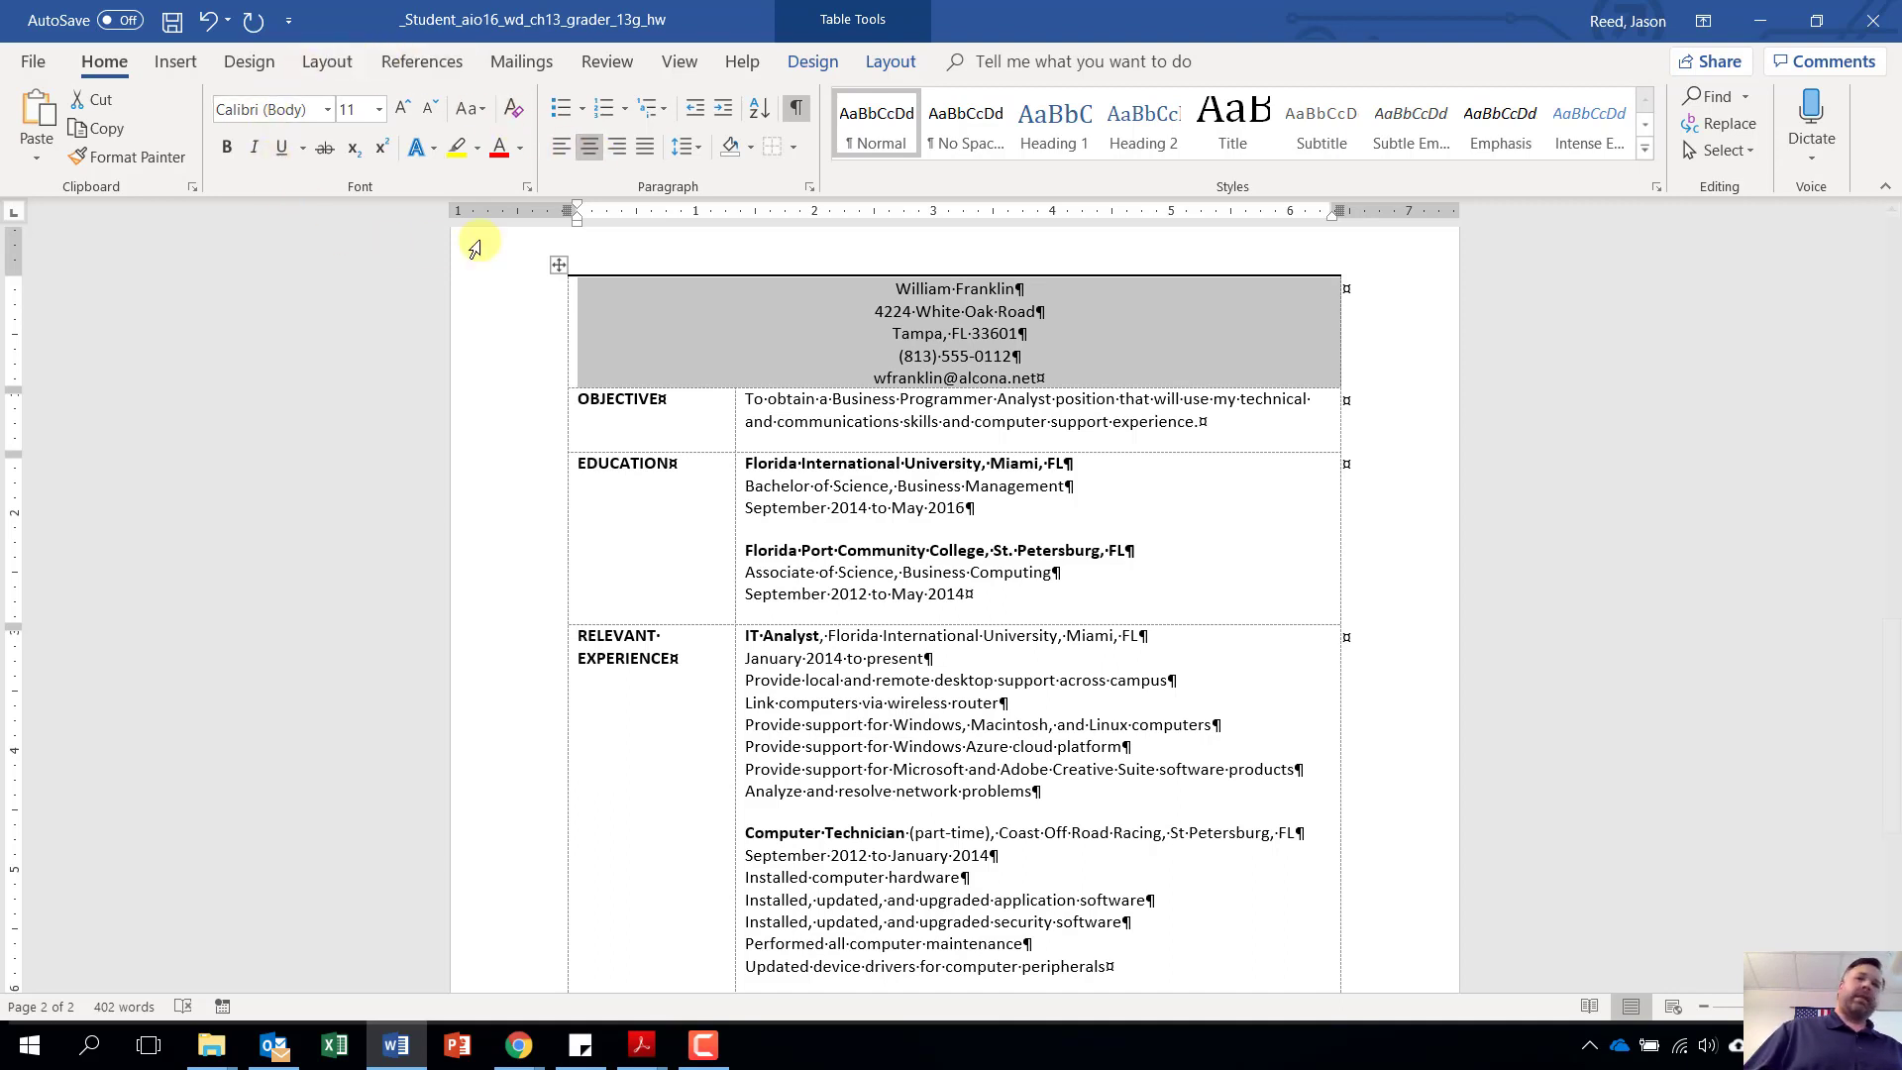
pyautogui.click(227, 150)
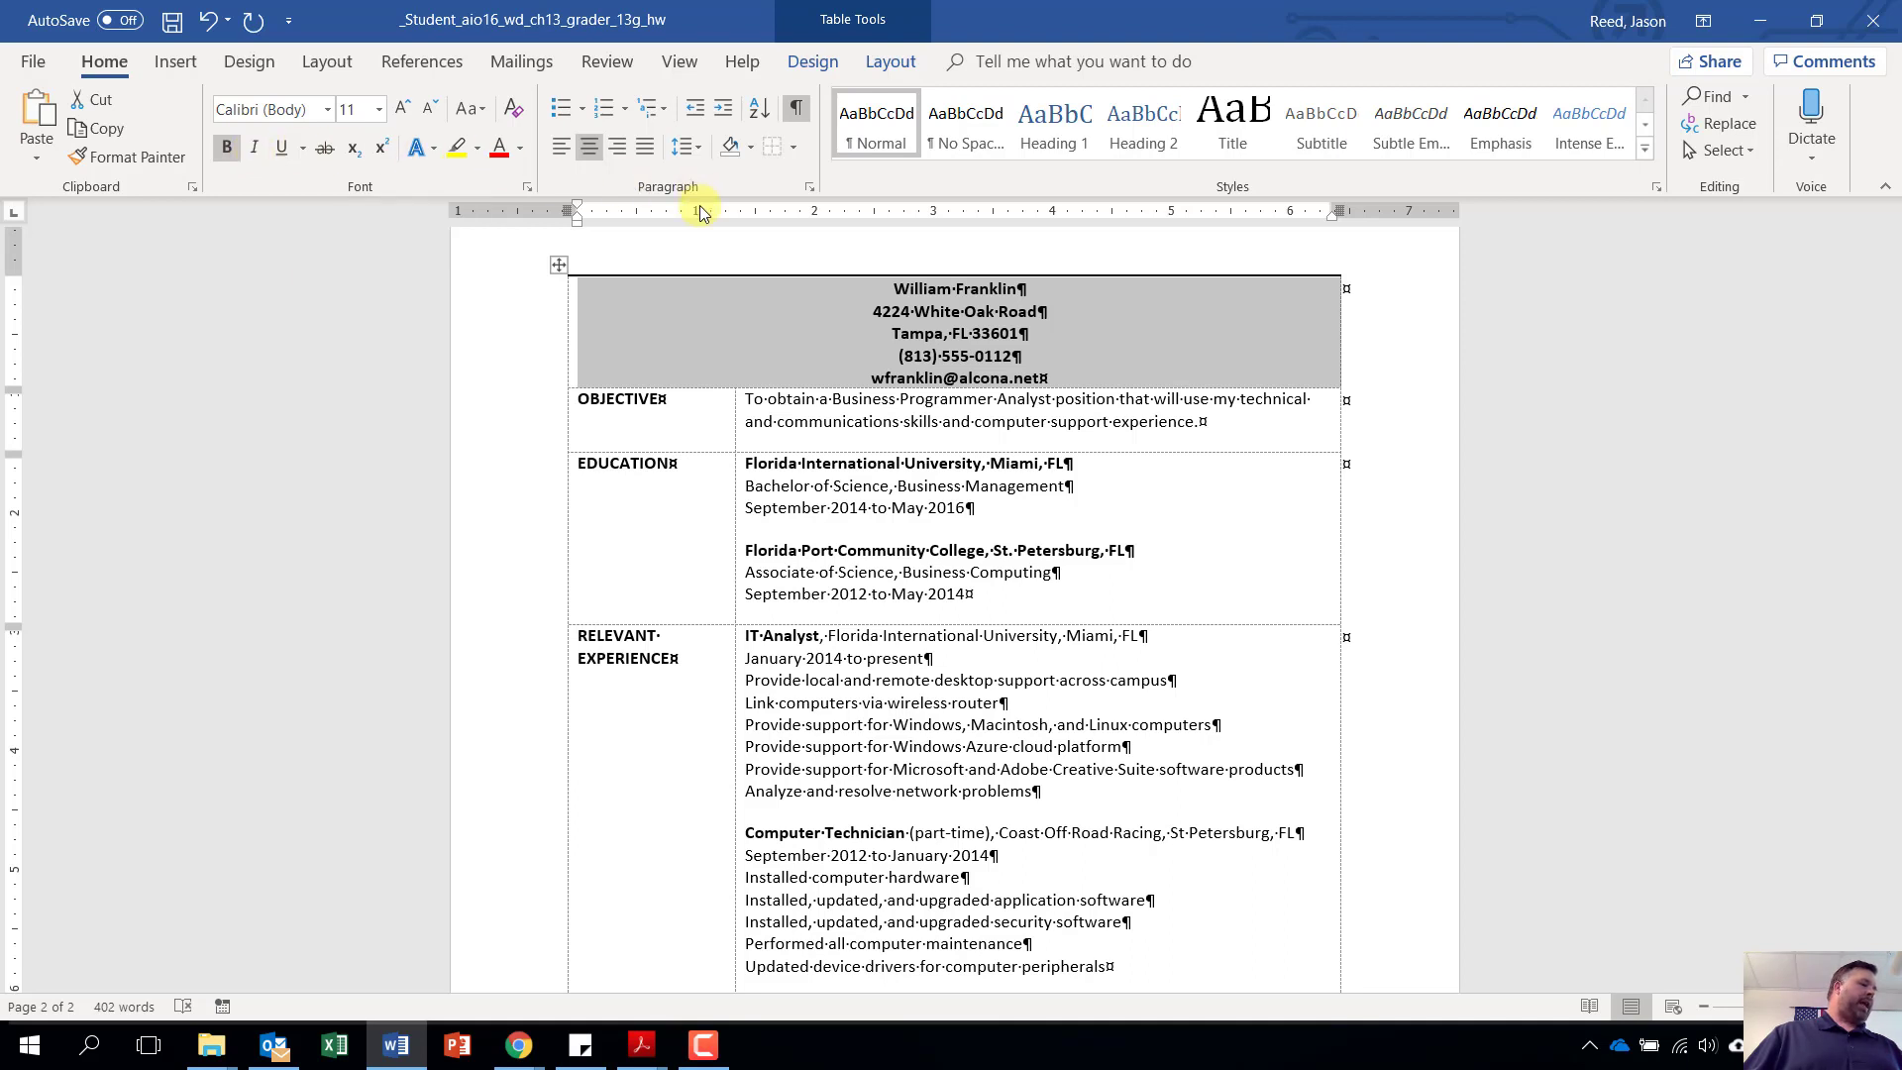
pyautogui.click(1218, 330)
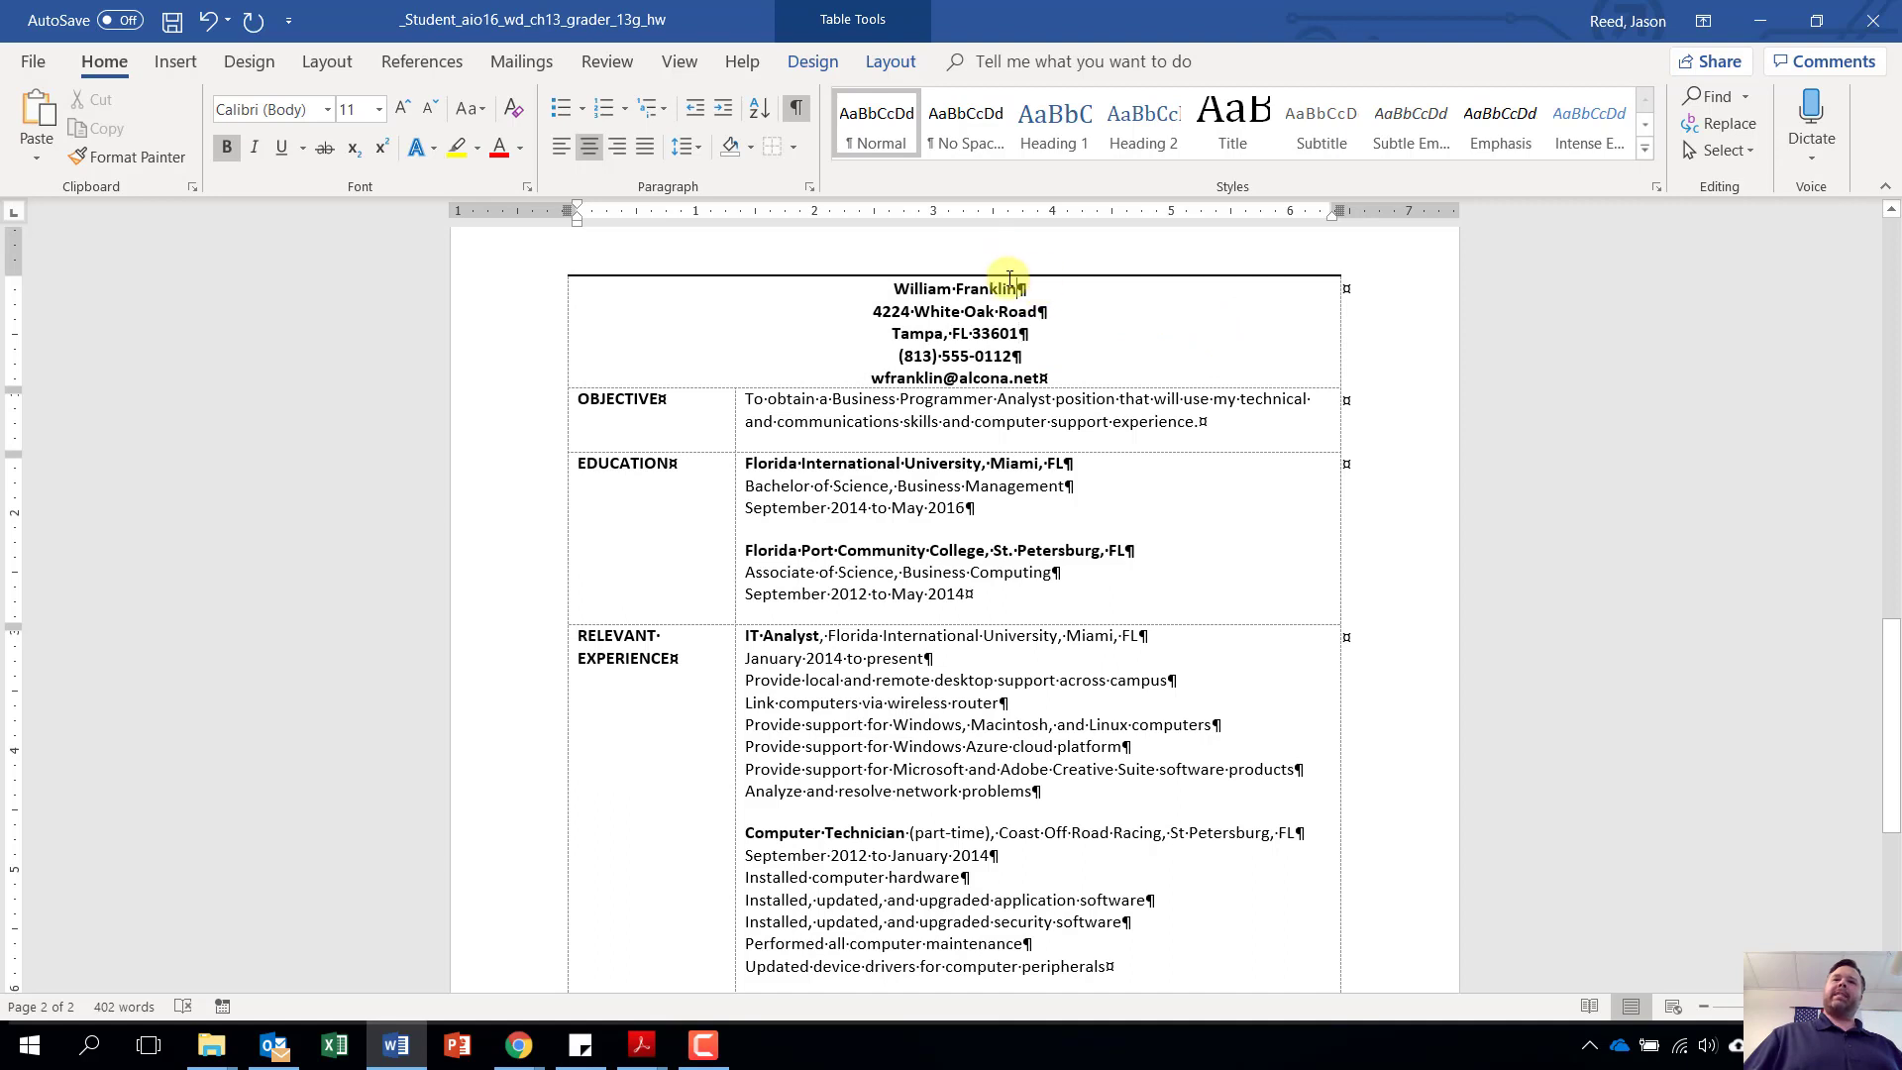
pyautogui.moveTo(1010, 282); pyautogui.dragTo(900, 289)
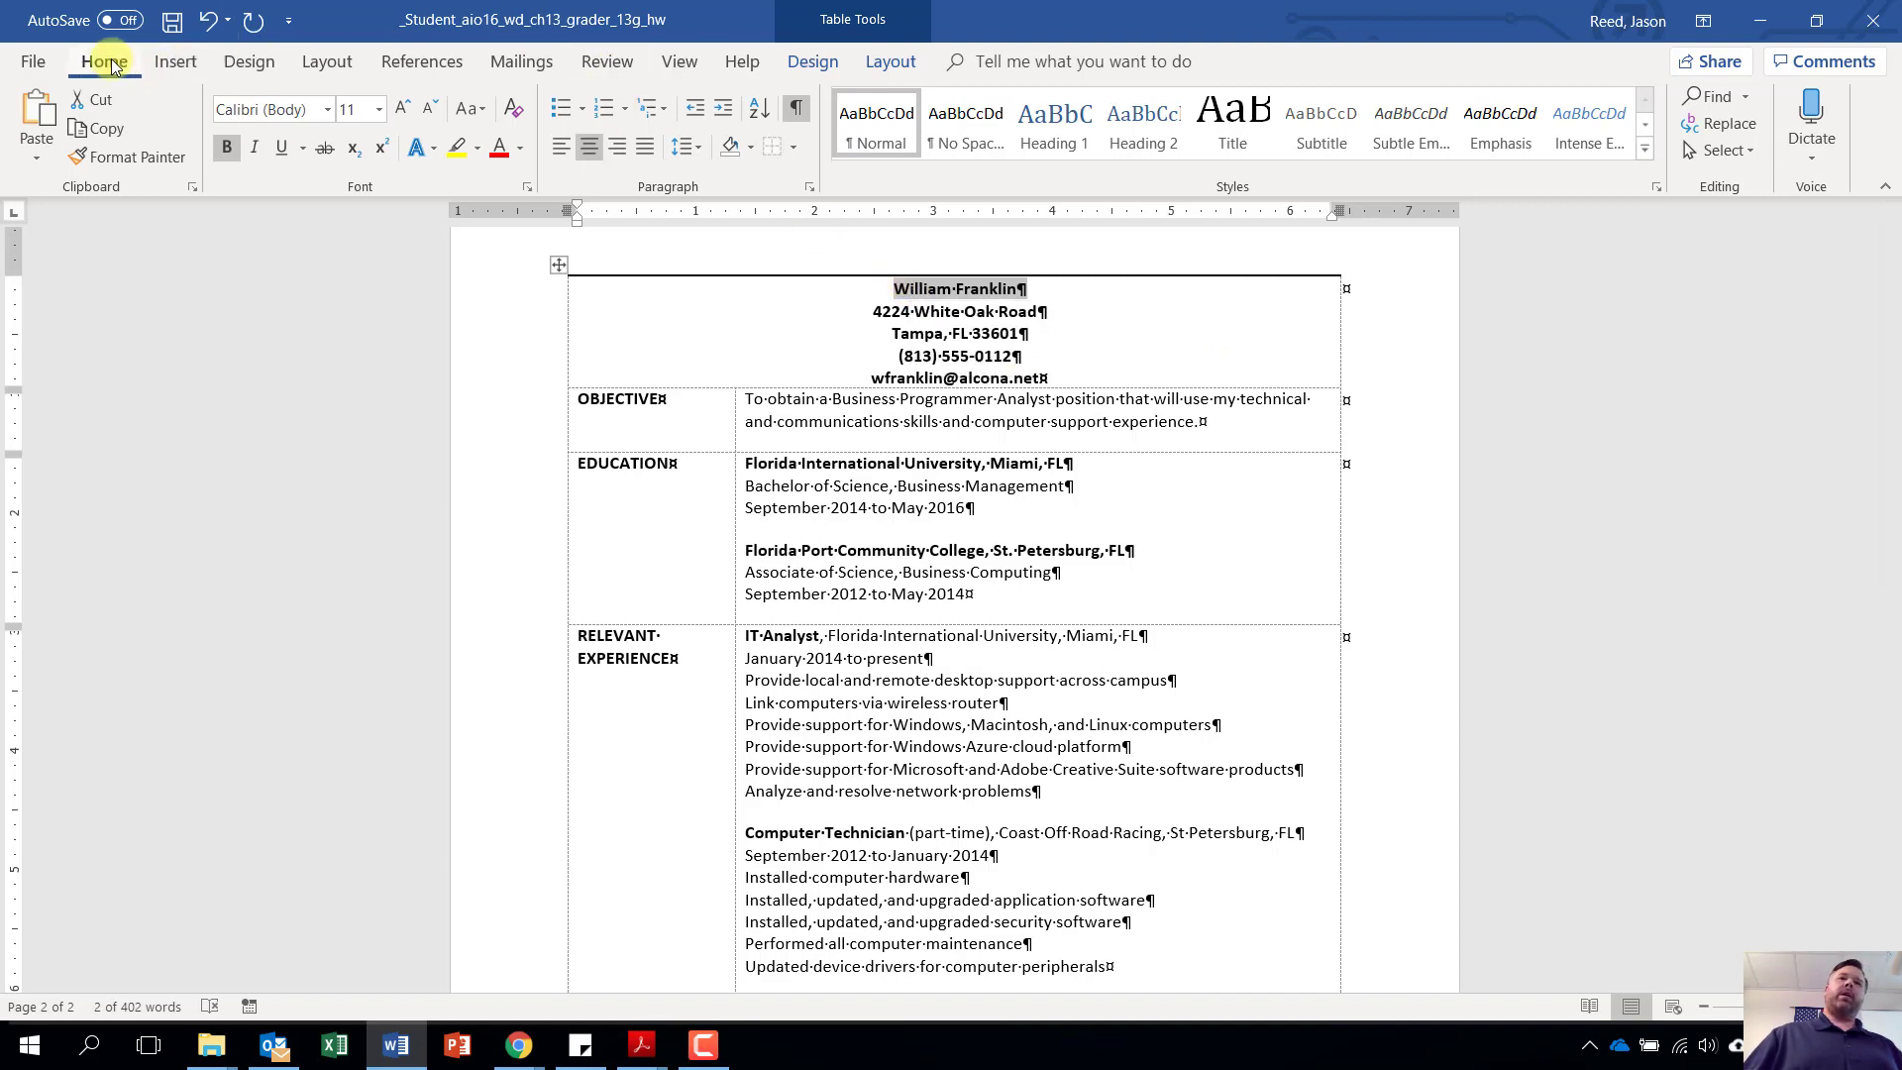
# Step: Make the name line 20 pt with 24 pt of spacing before it
pyautogui.click(380, 111)
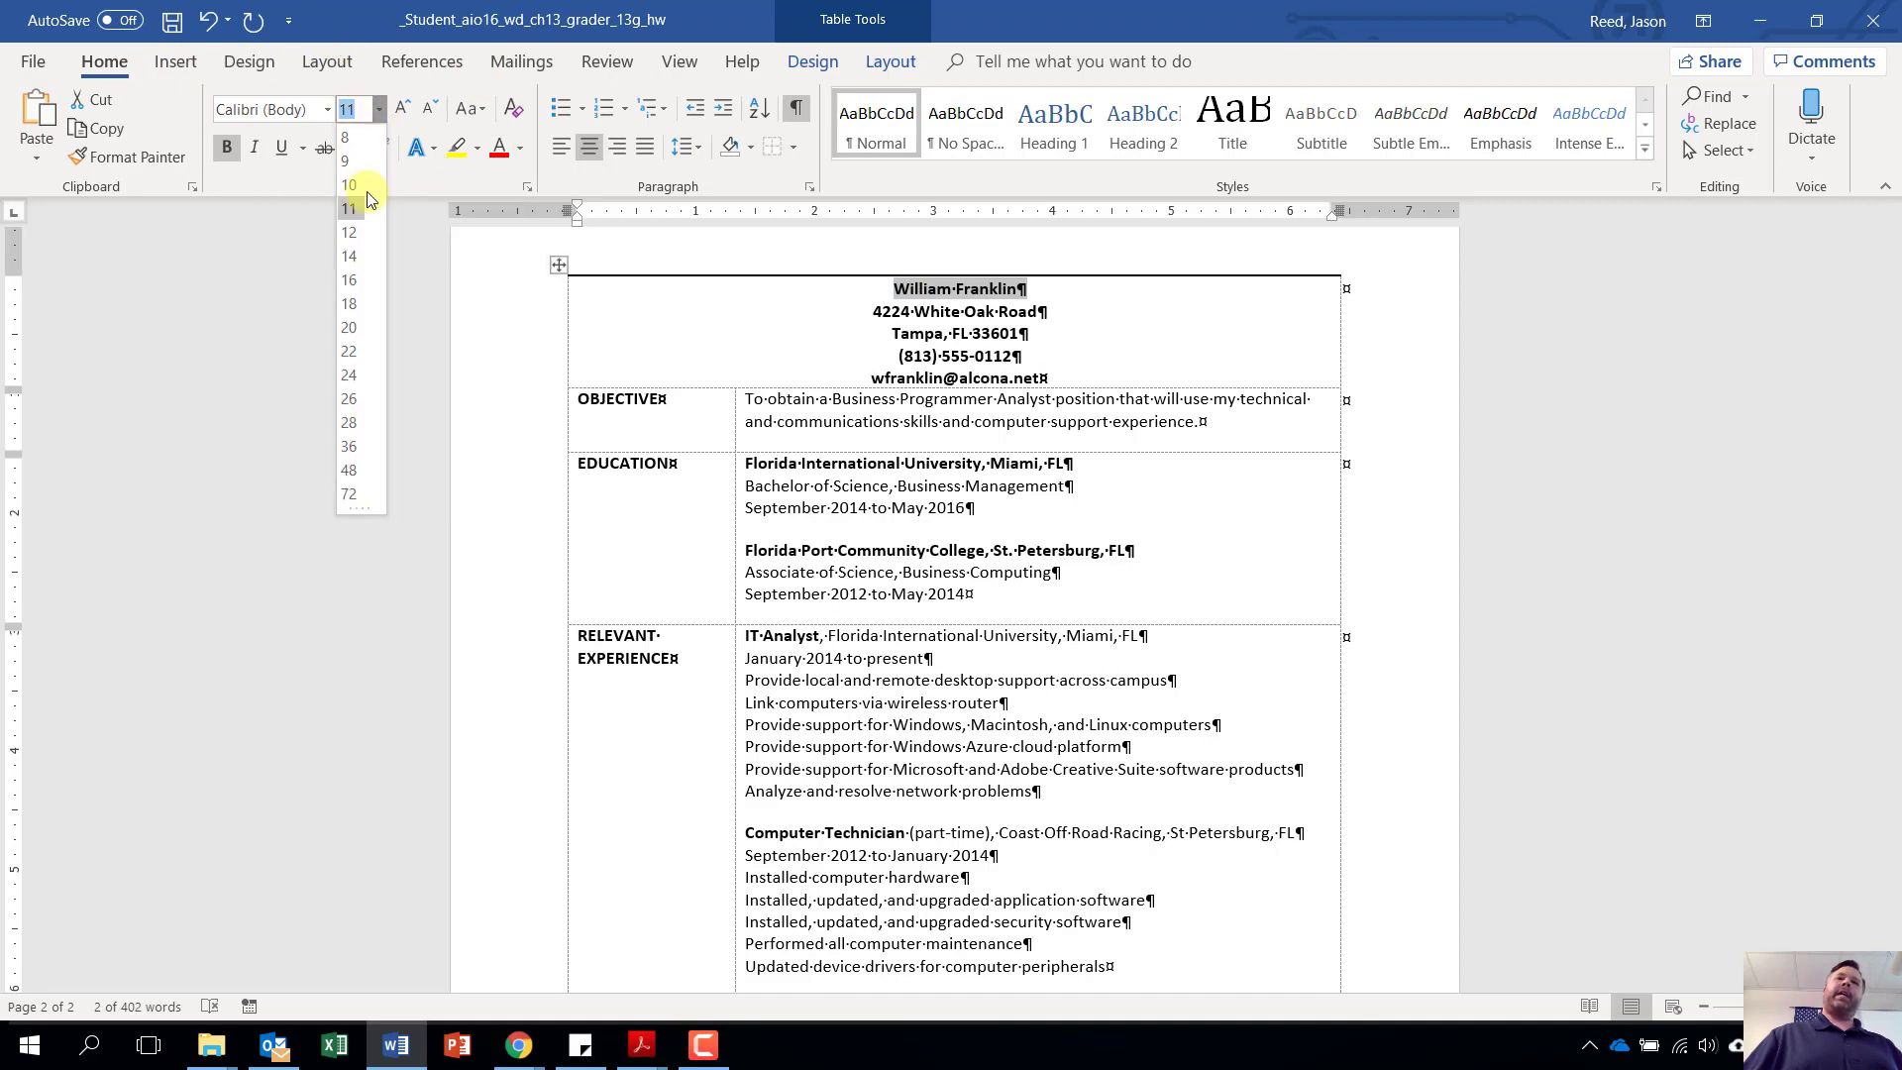
pyautogui.click(349, 328)
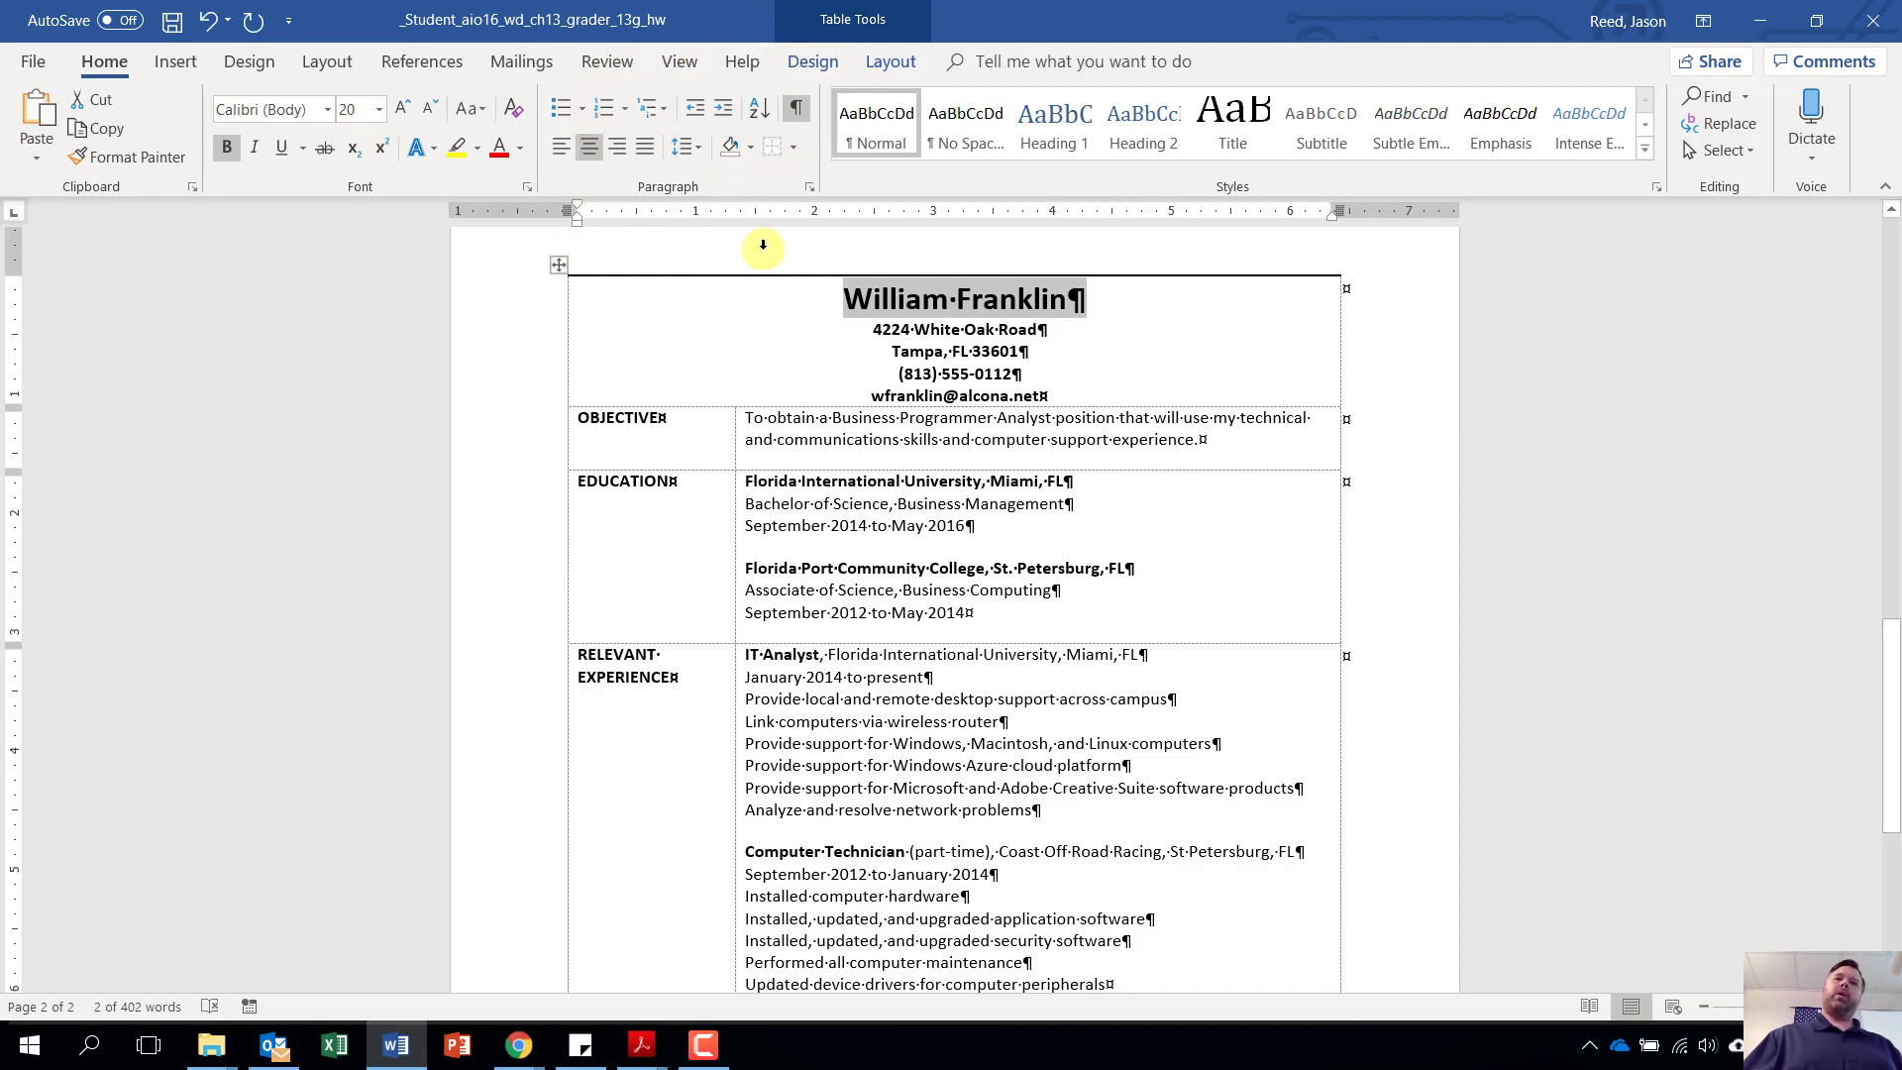
pyautogui.click(812, 187)
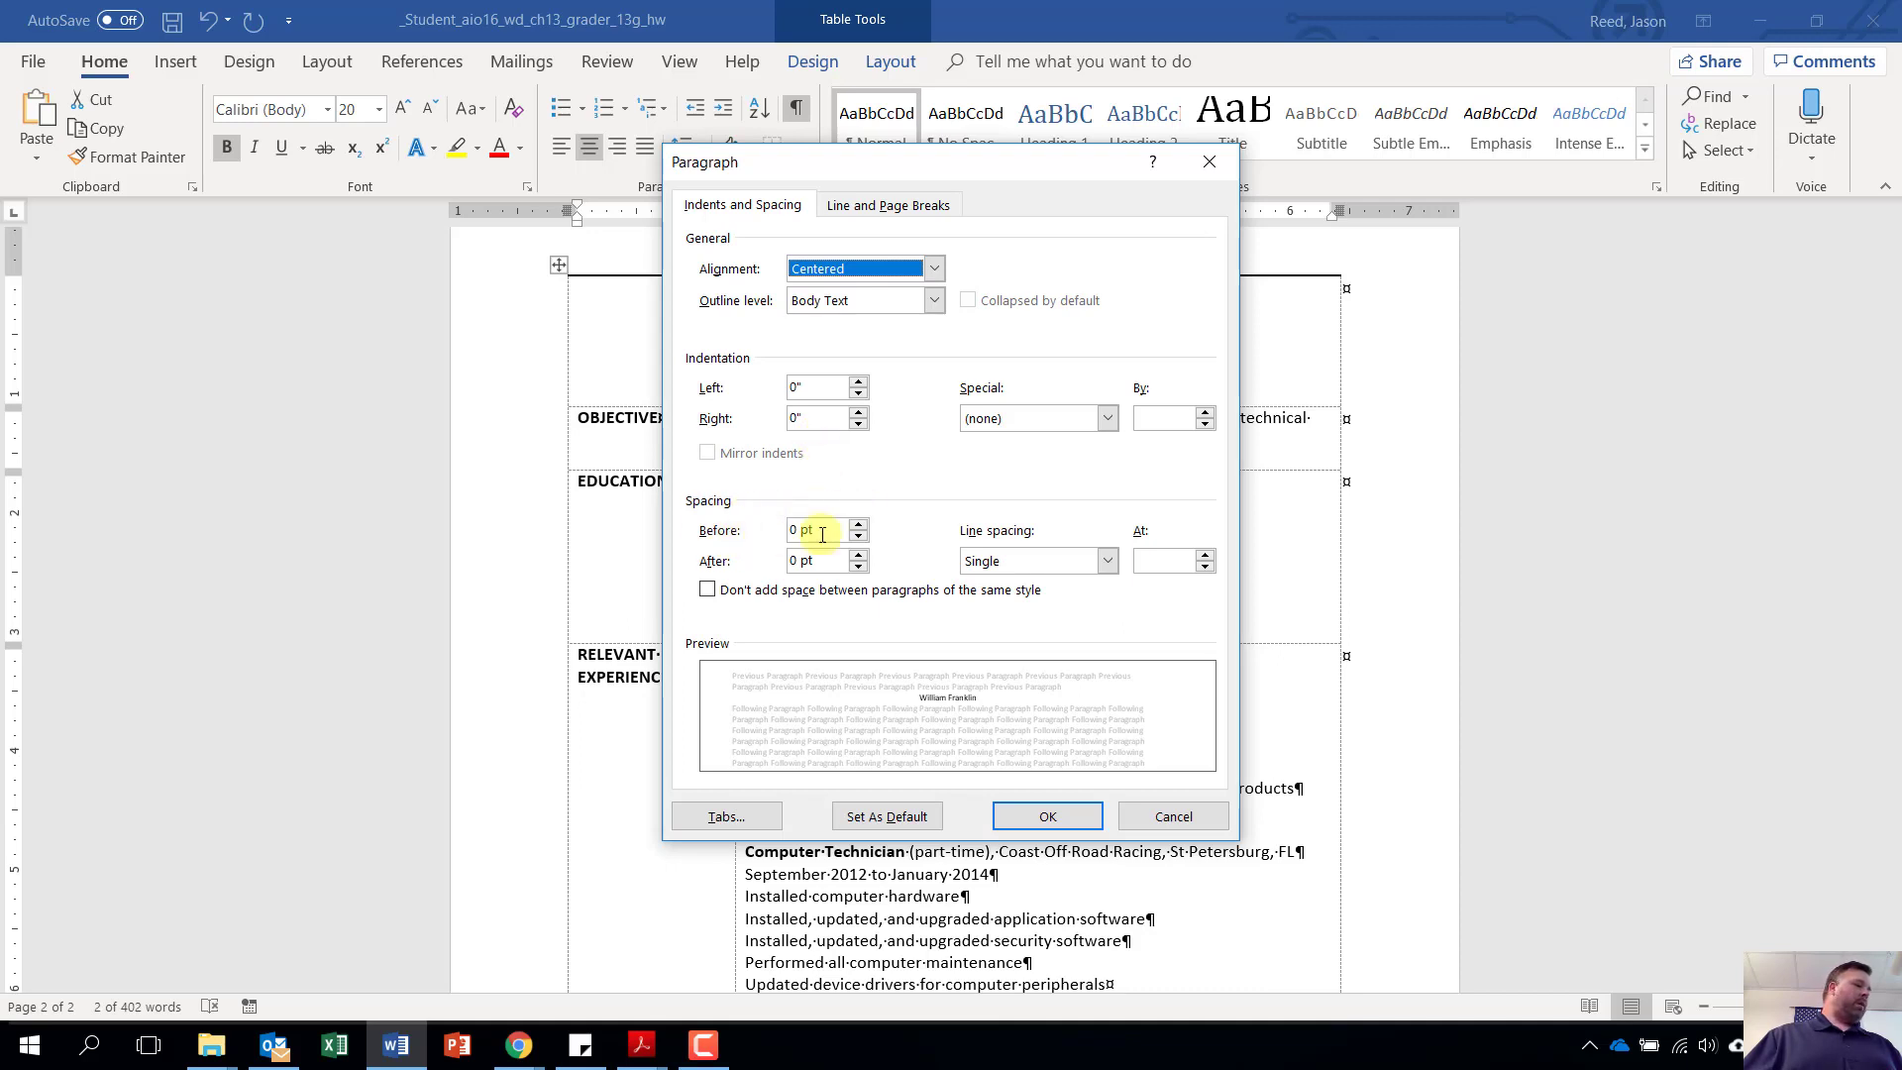
pyautogui.click(858, 524)
pyautogui.click(858, 525)
pyautogui.click(858, 525)
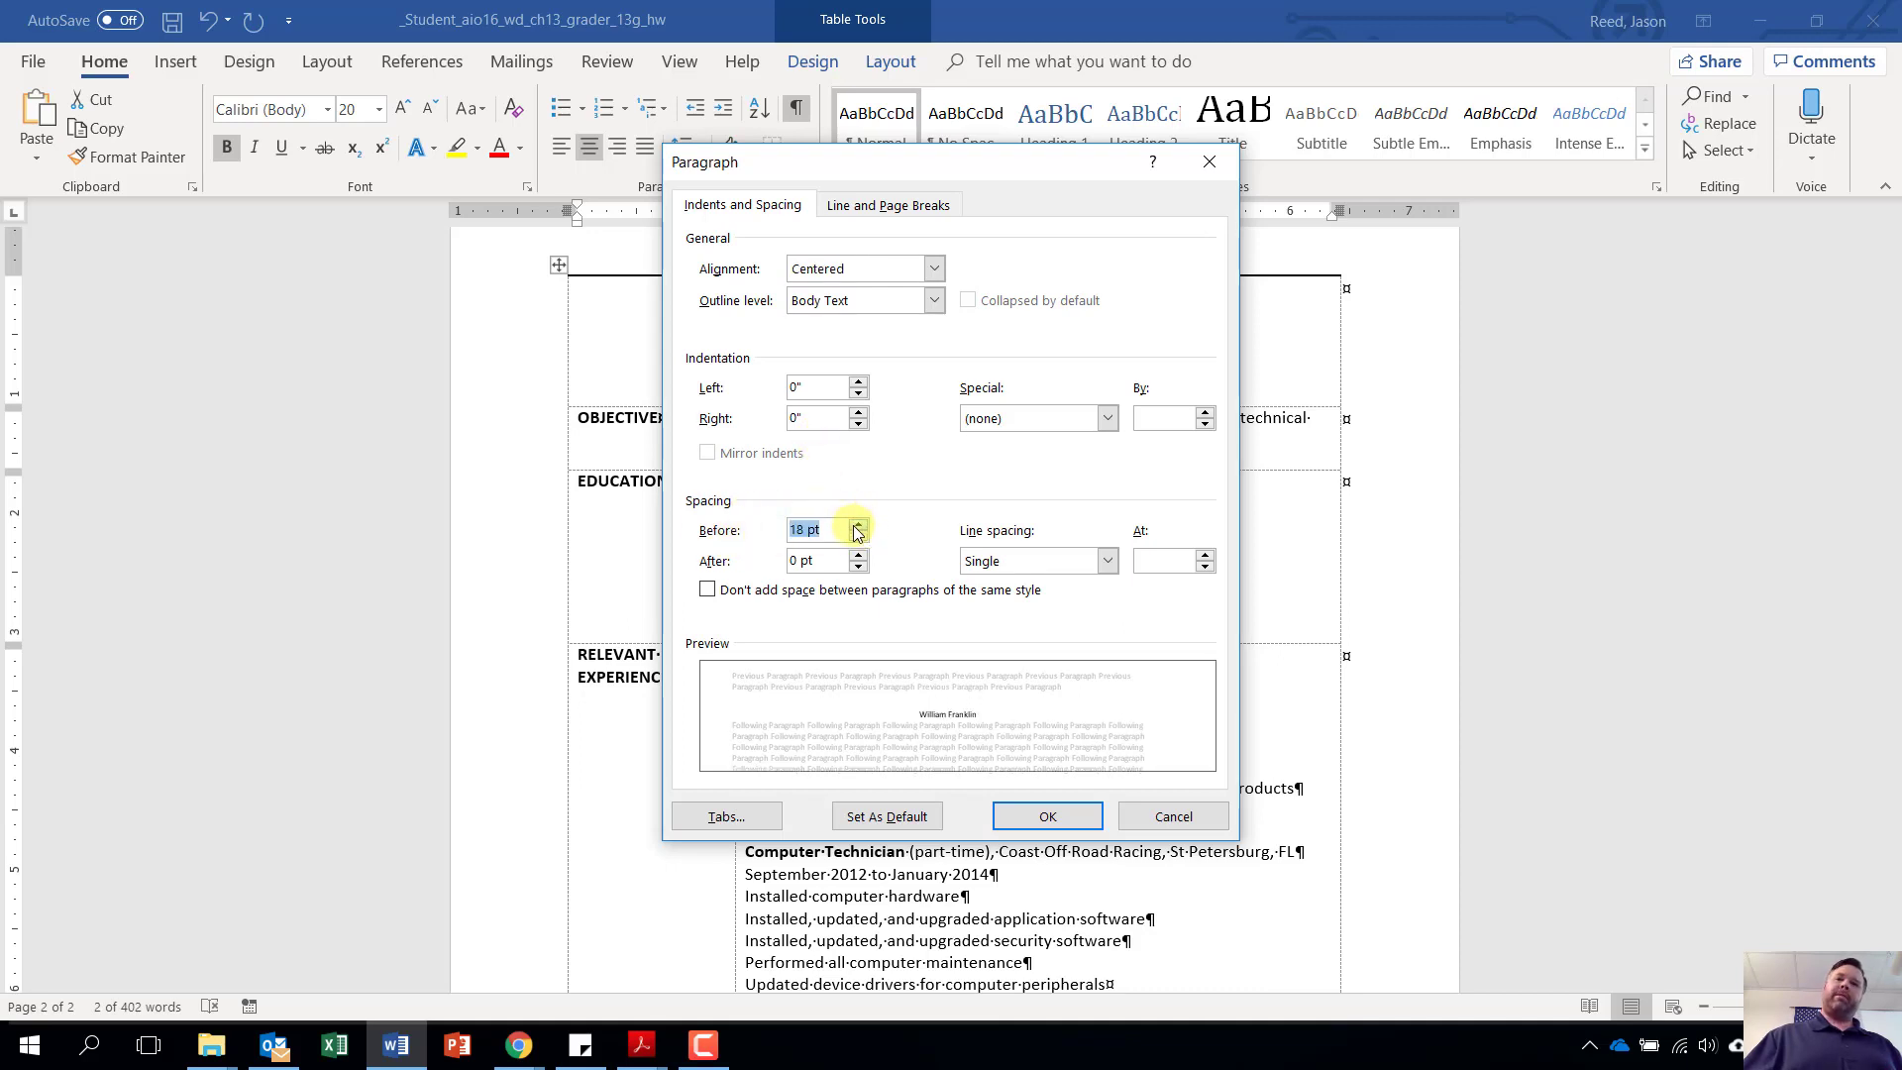
pyautogui.click(858, 525)
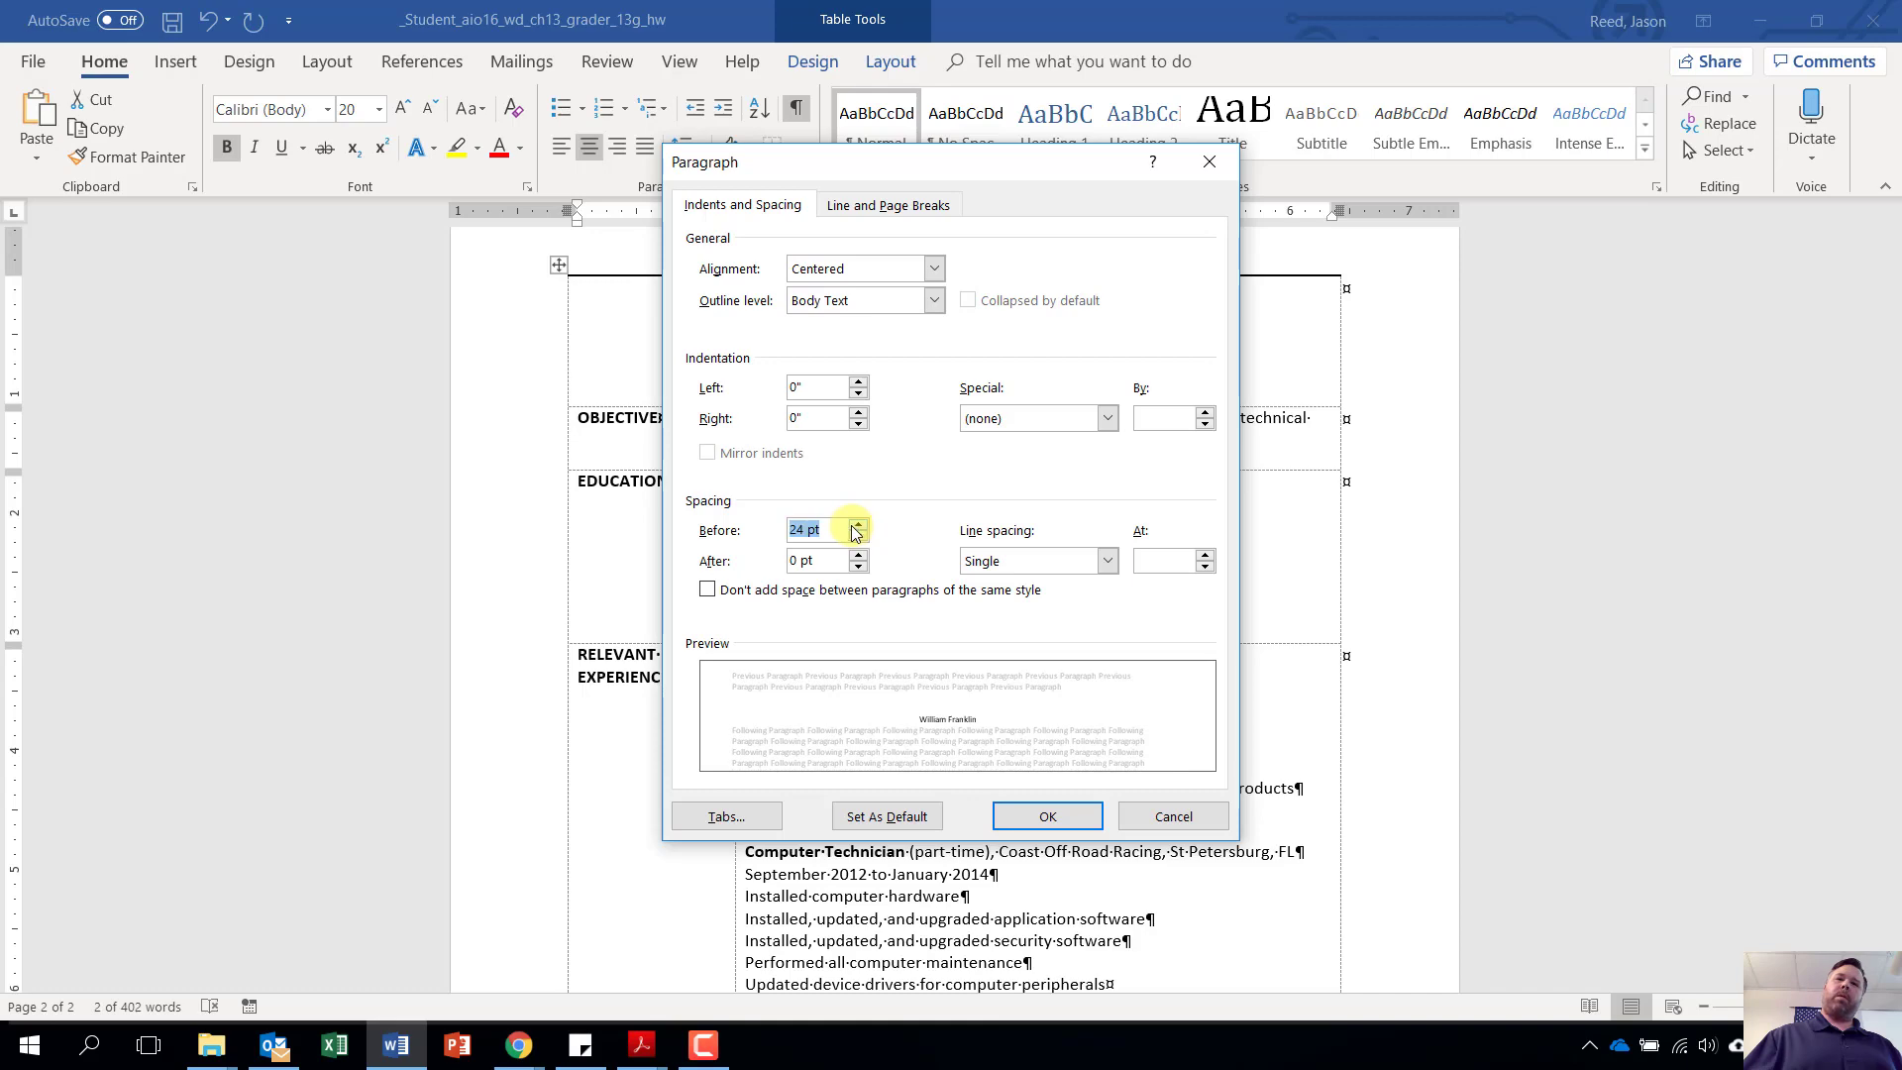
pyautogui.click(1036, 818)
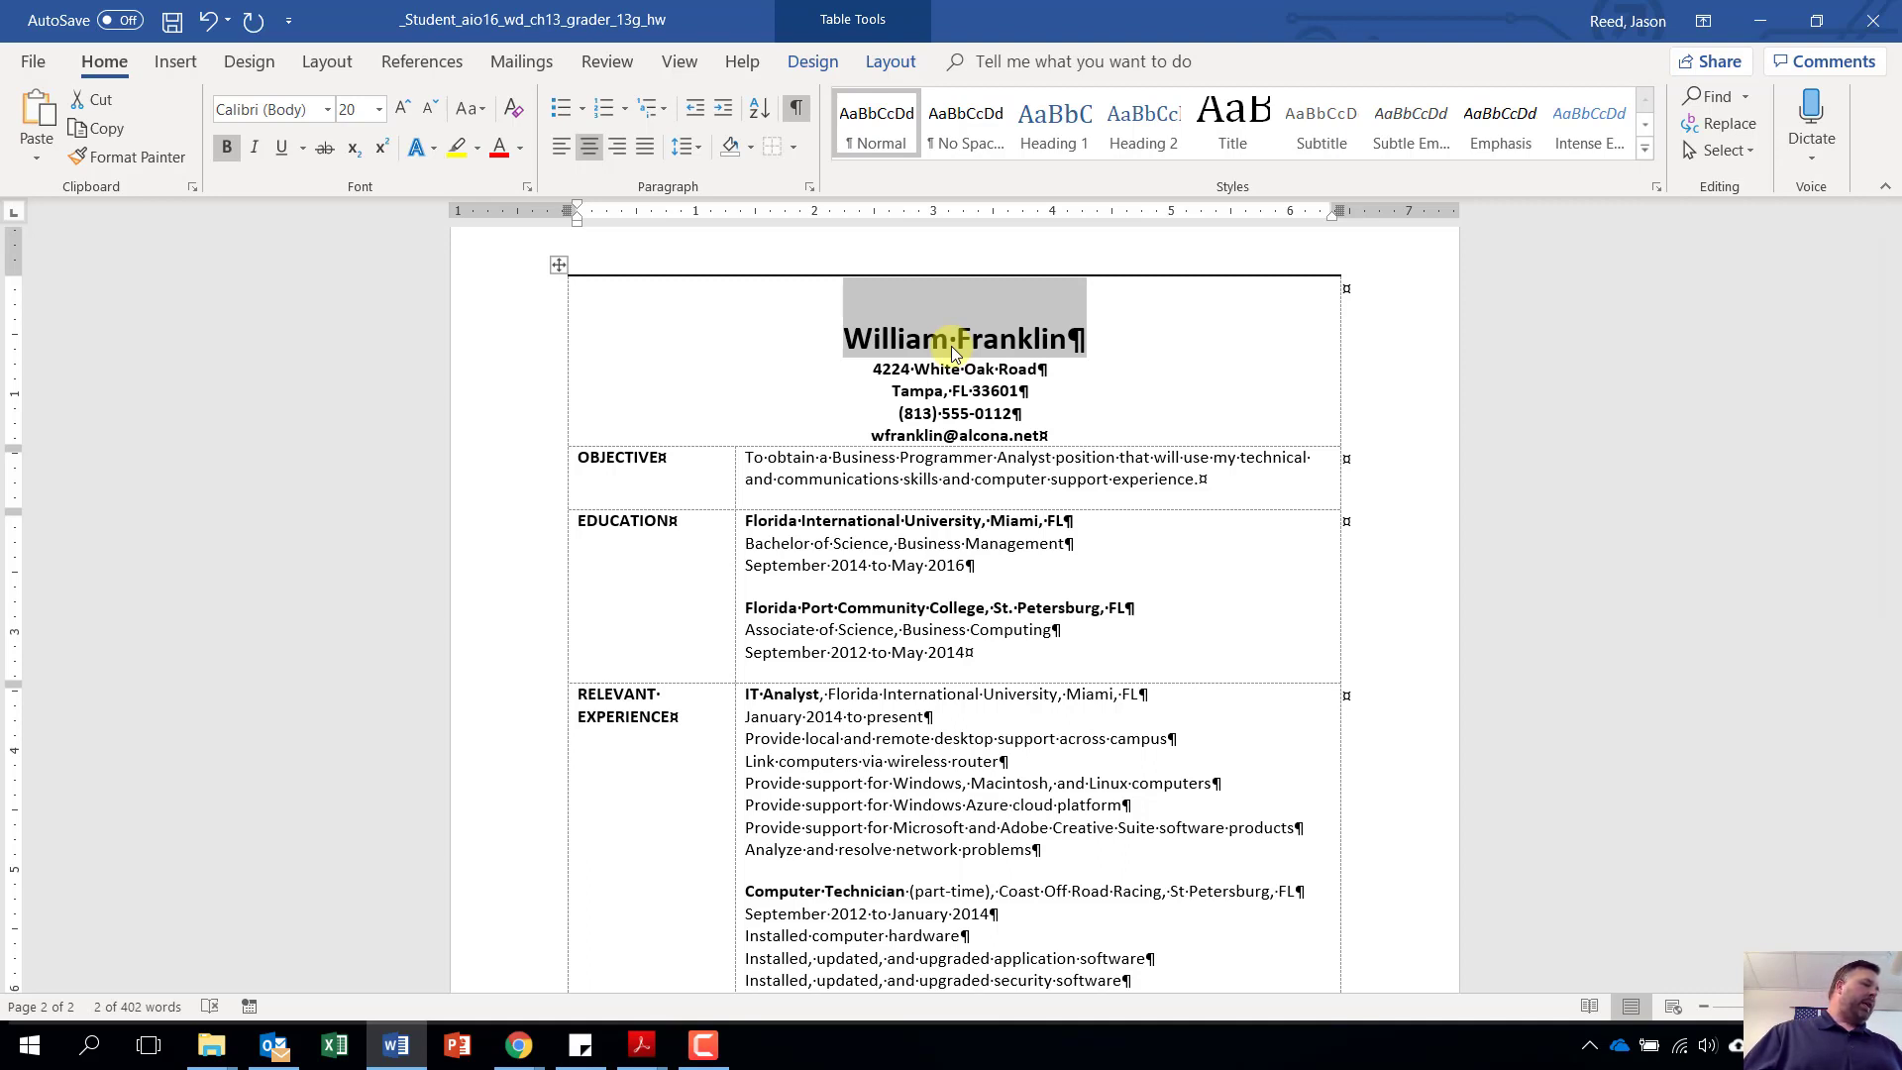
pyautogui.click(1061, 435)
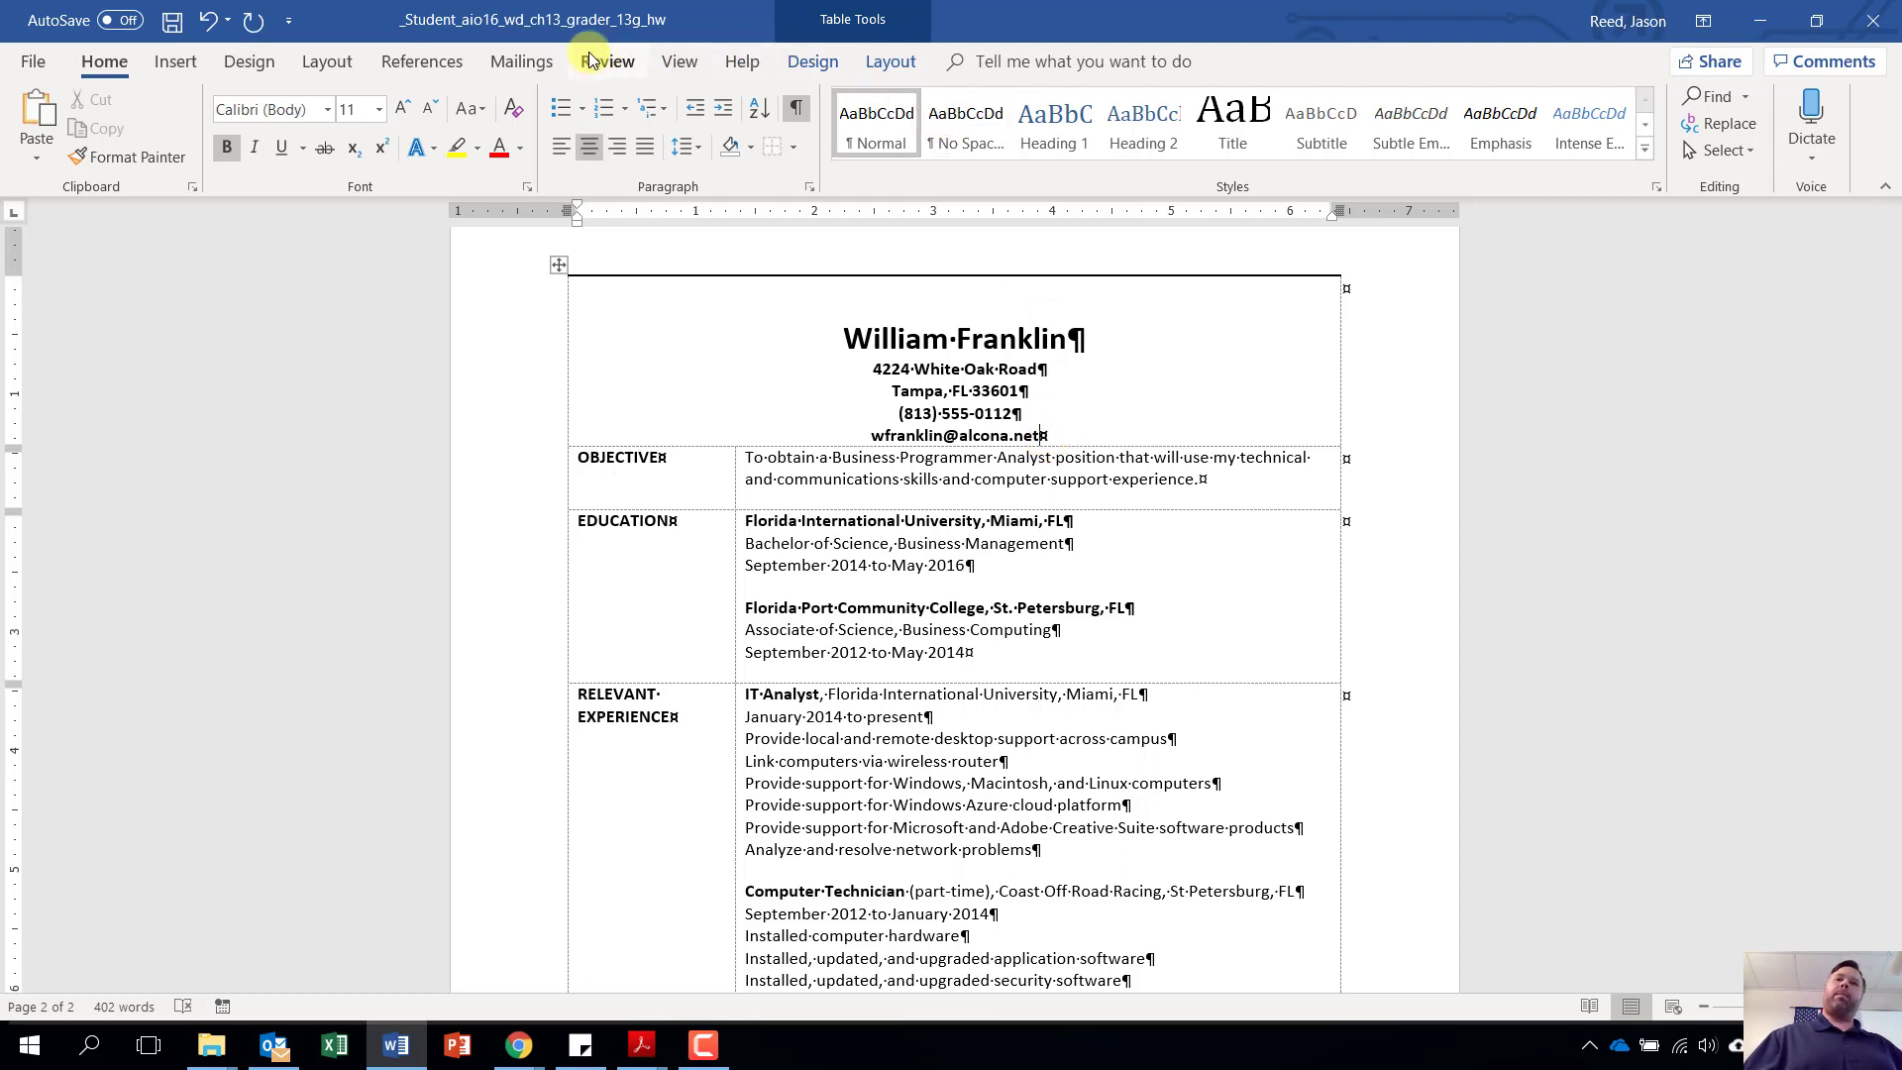
# Step: Give the e-mail line 24 pt of spacing after
pyautogui.click(808, 189)
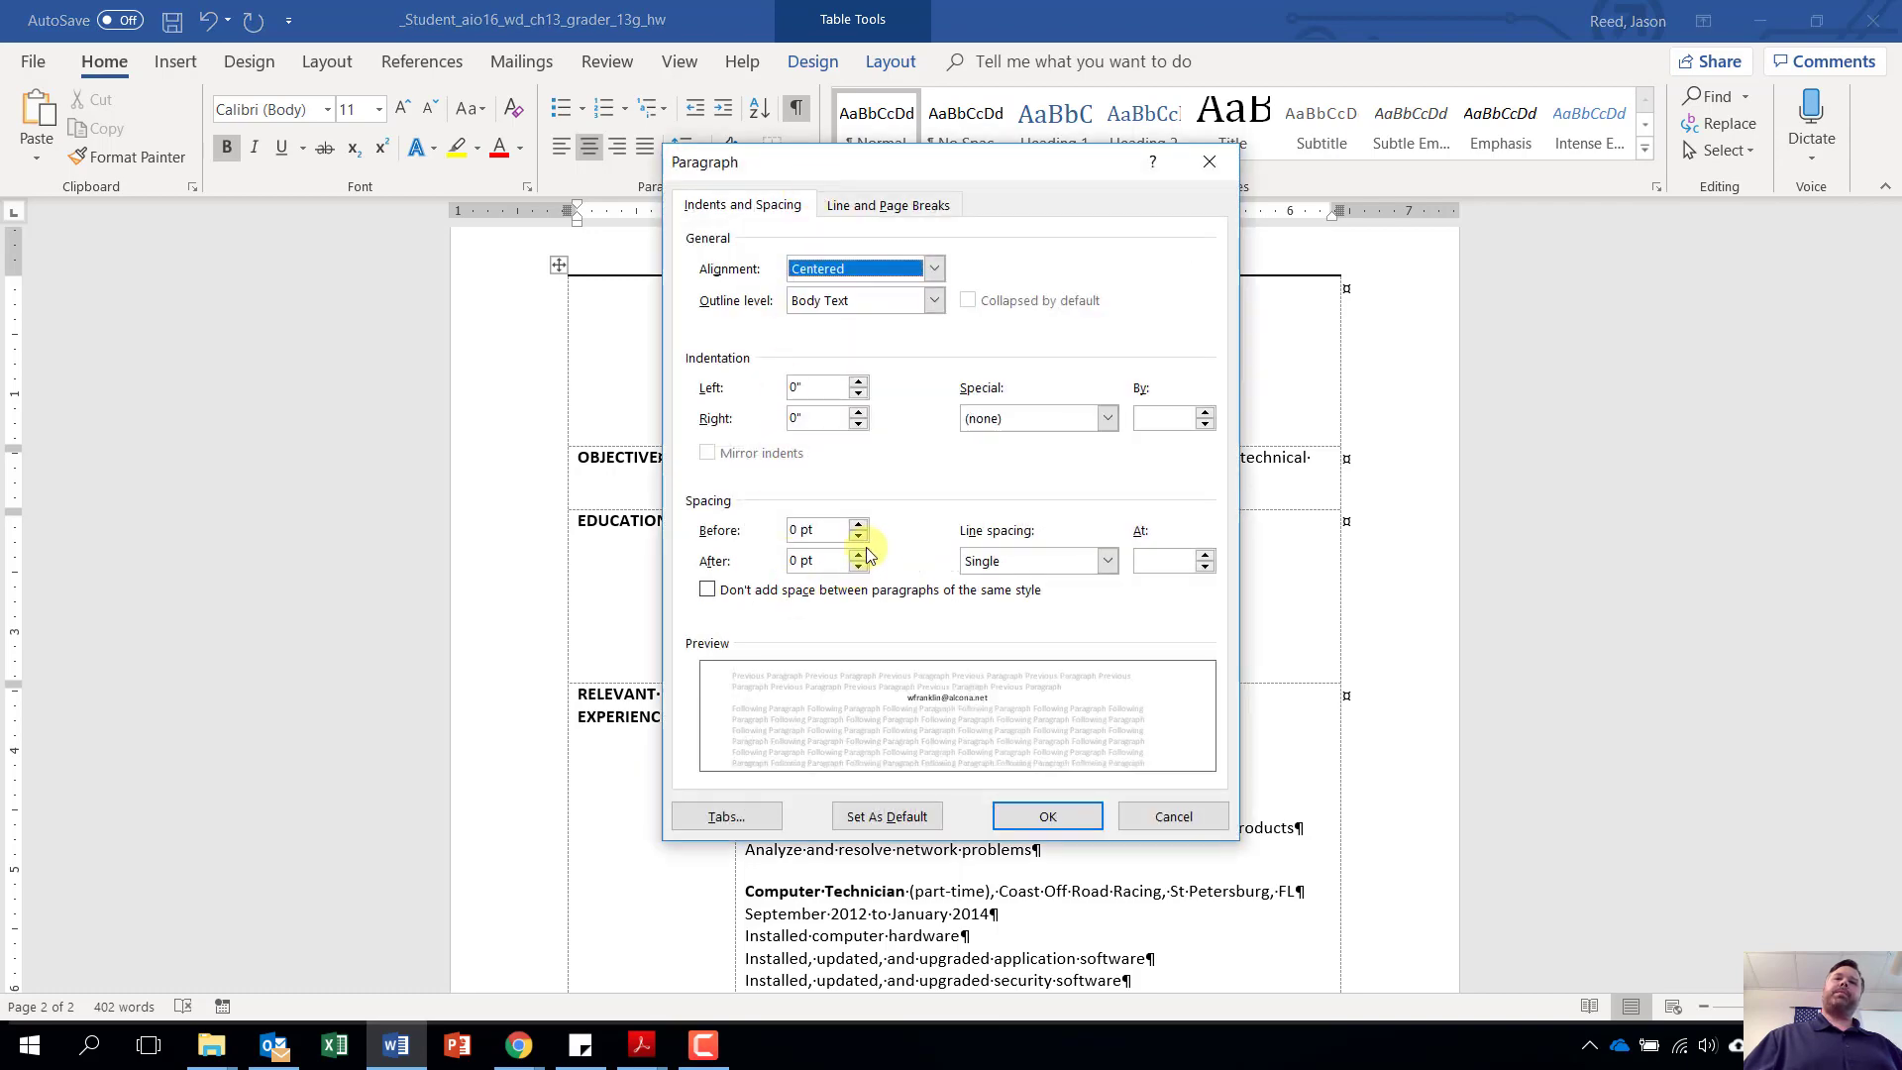
pyautogui.click(858, 556)
pyautogui.click(858, 556)
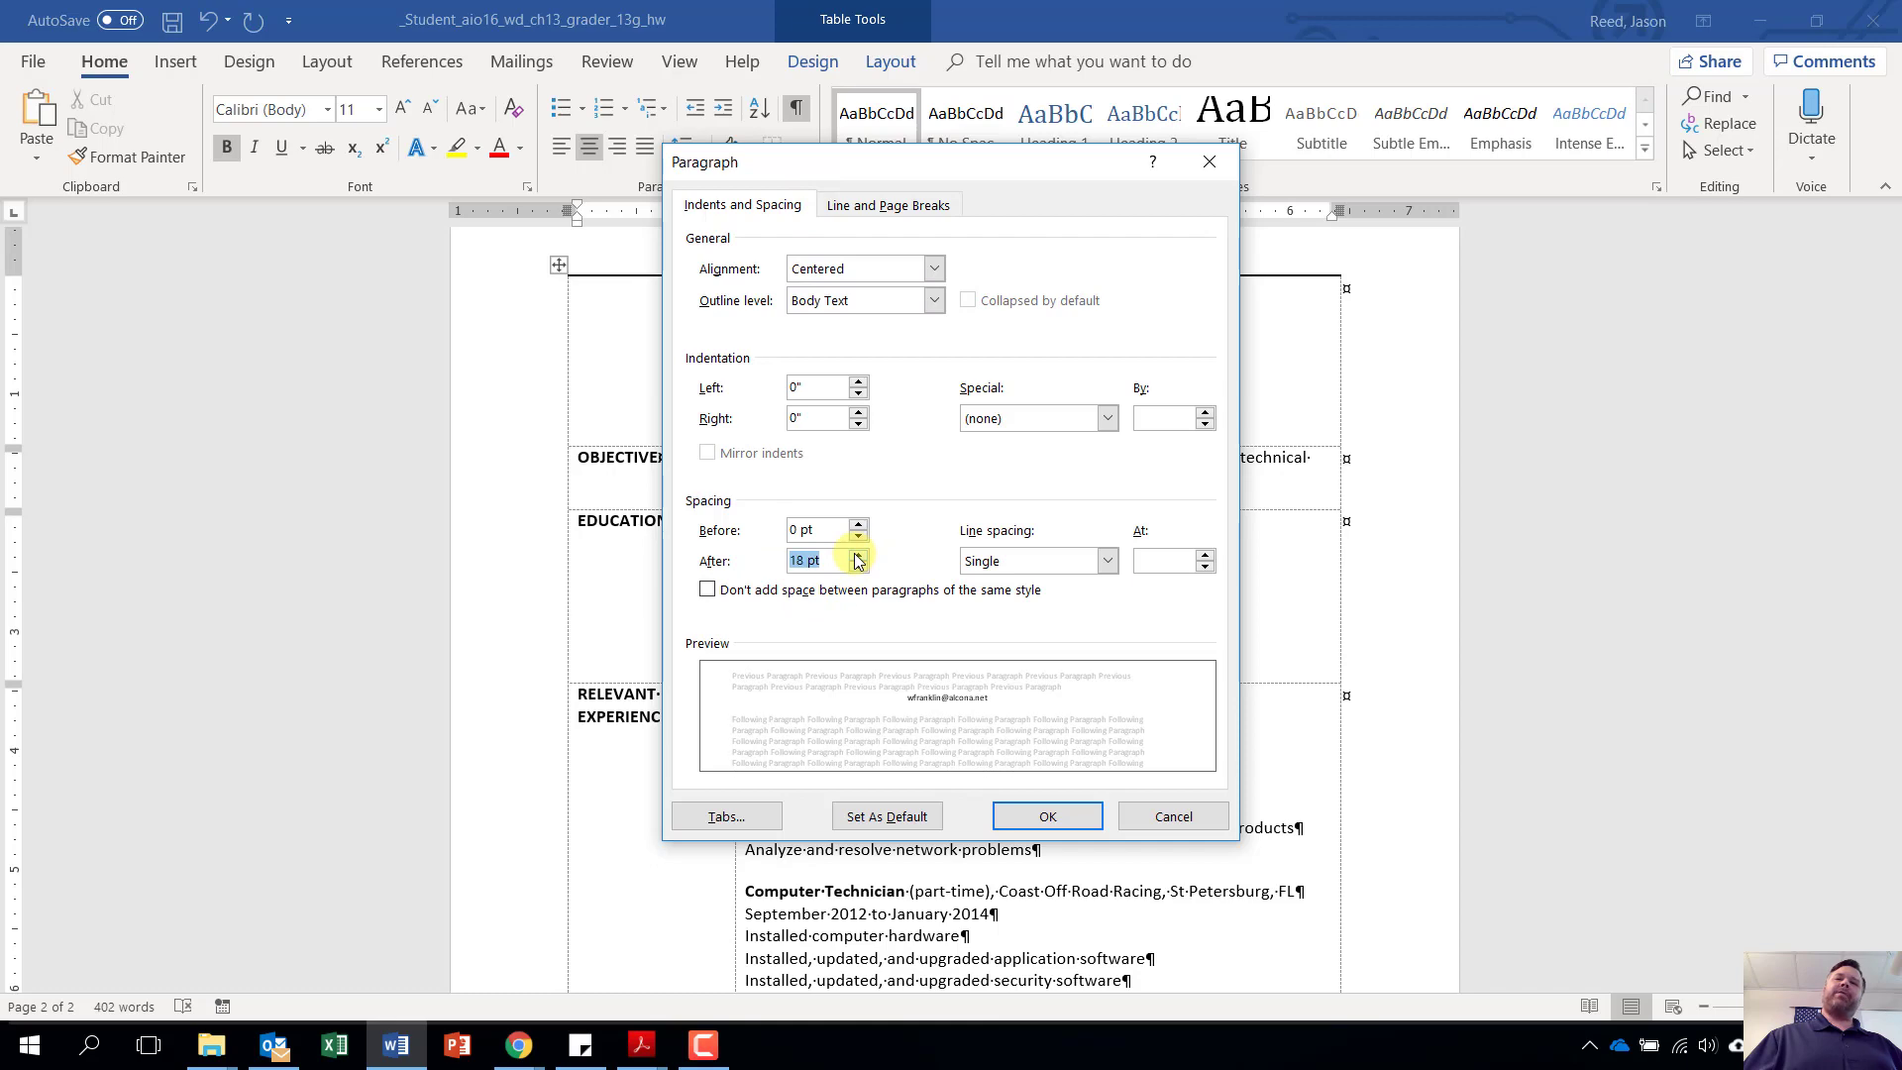
pyautogui.click(858, 556)
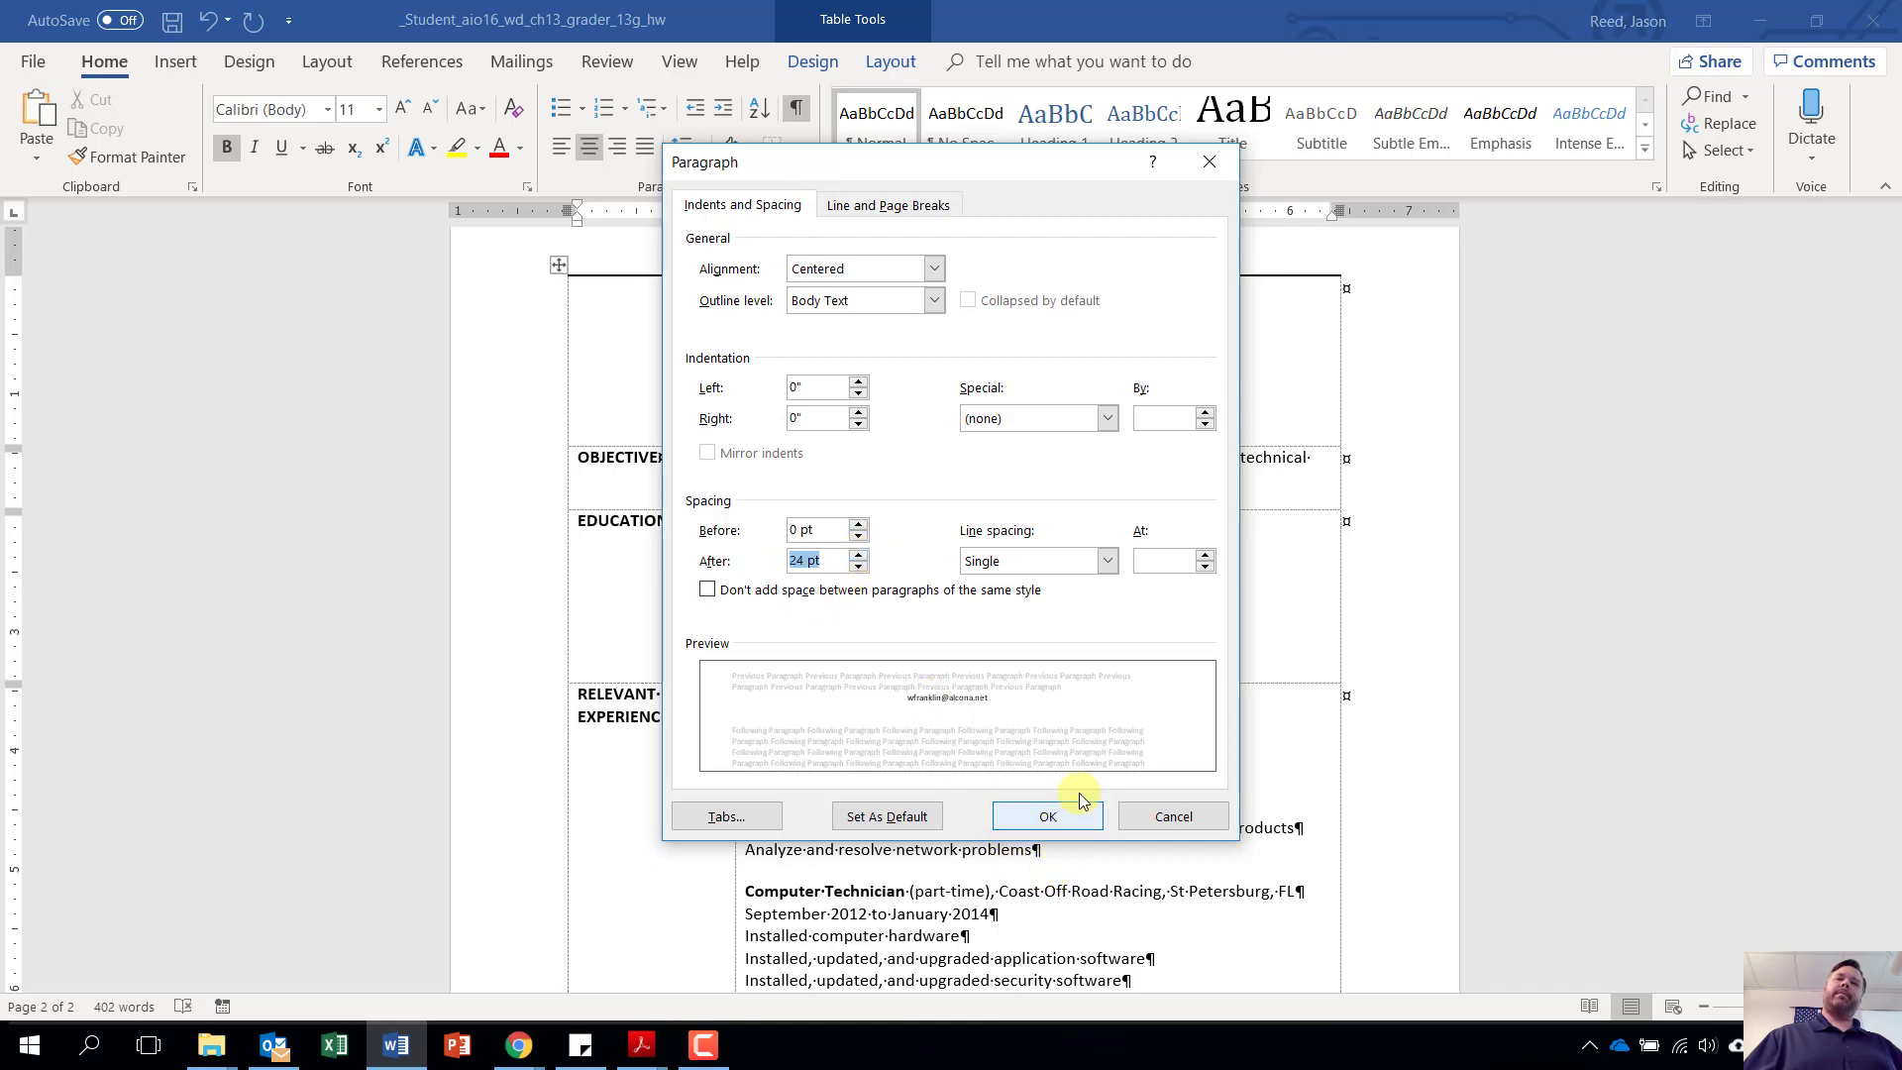
pyautogui.click(1065, 814)
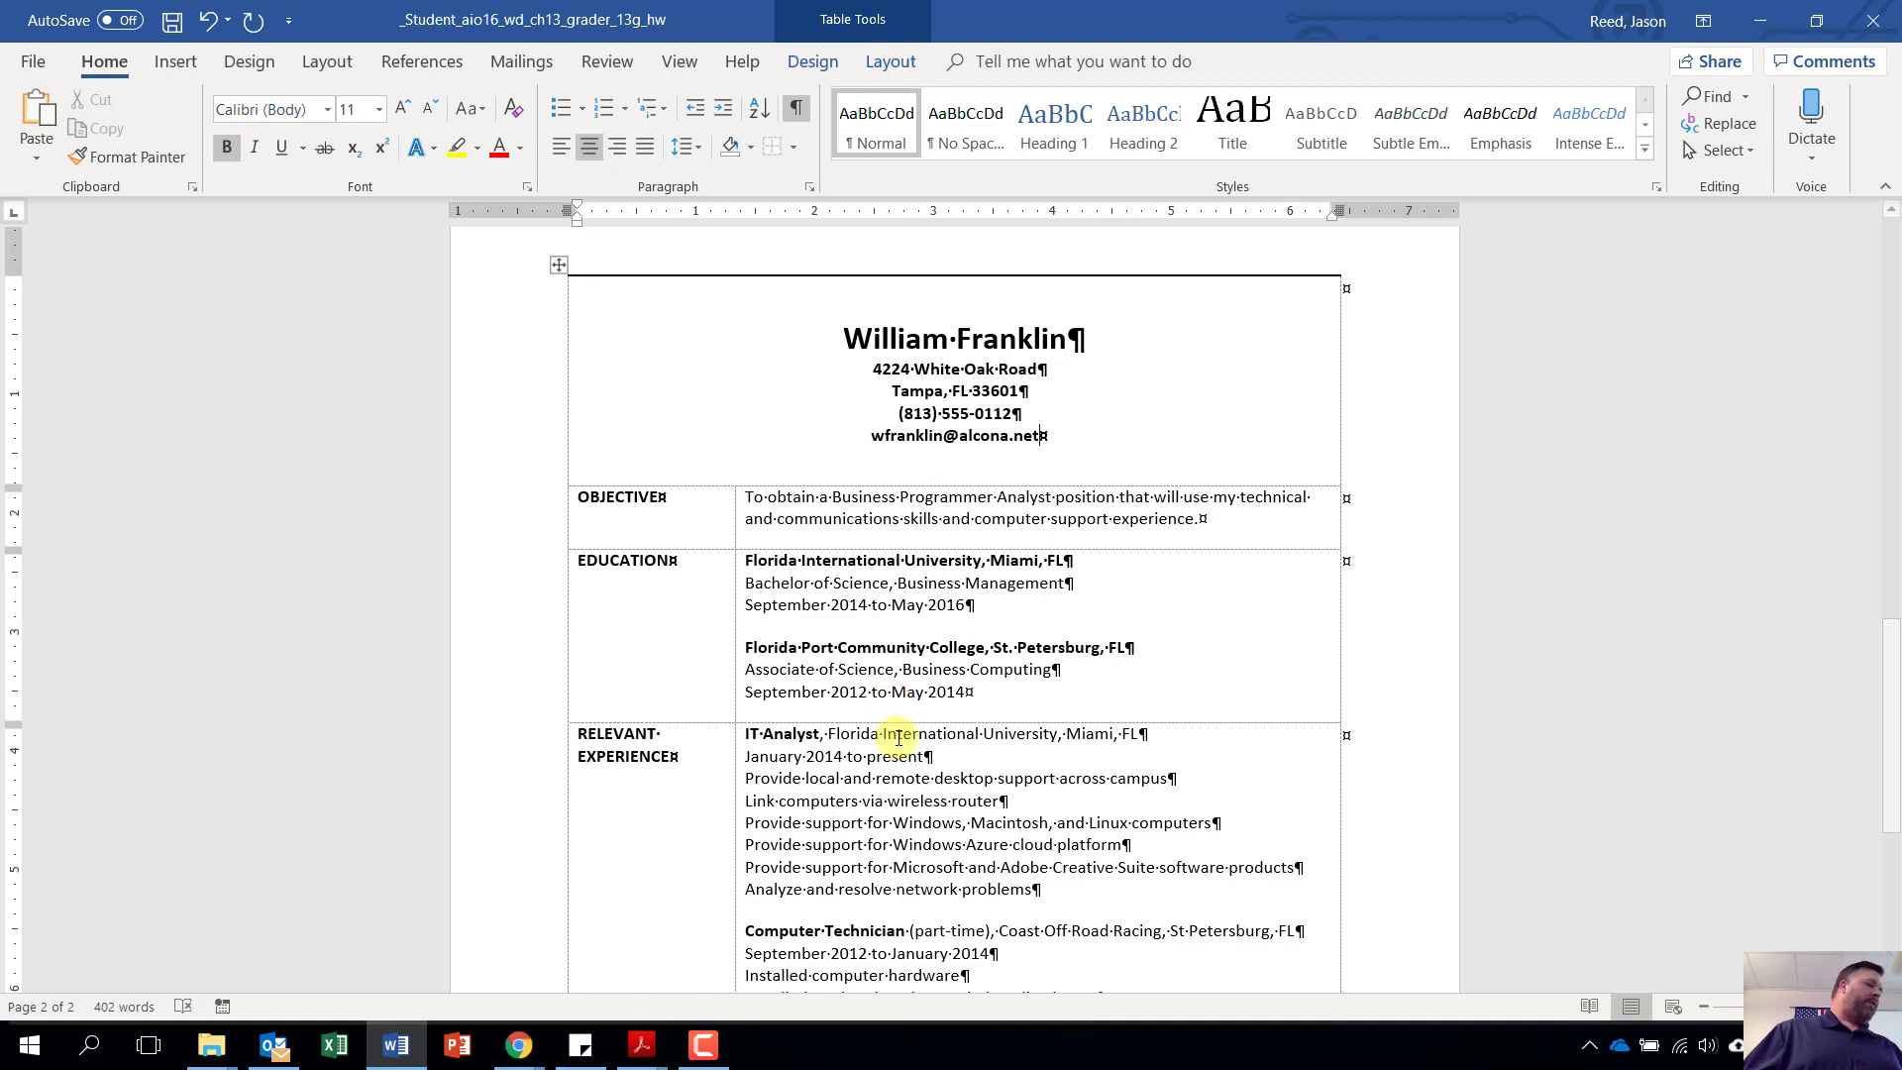
pyautogui.scroll(-1, 857, 936)
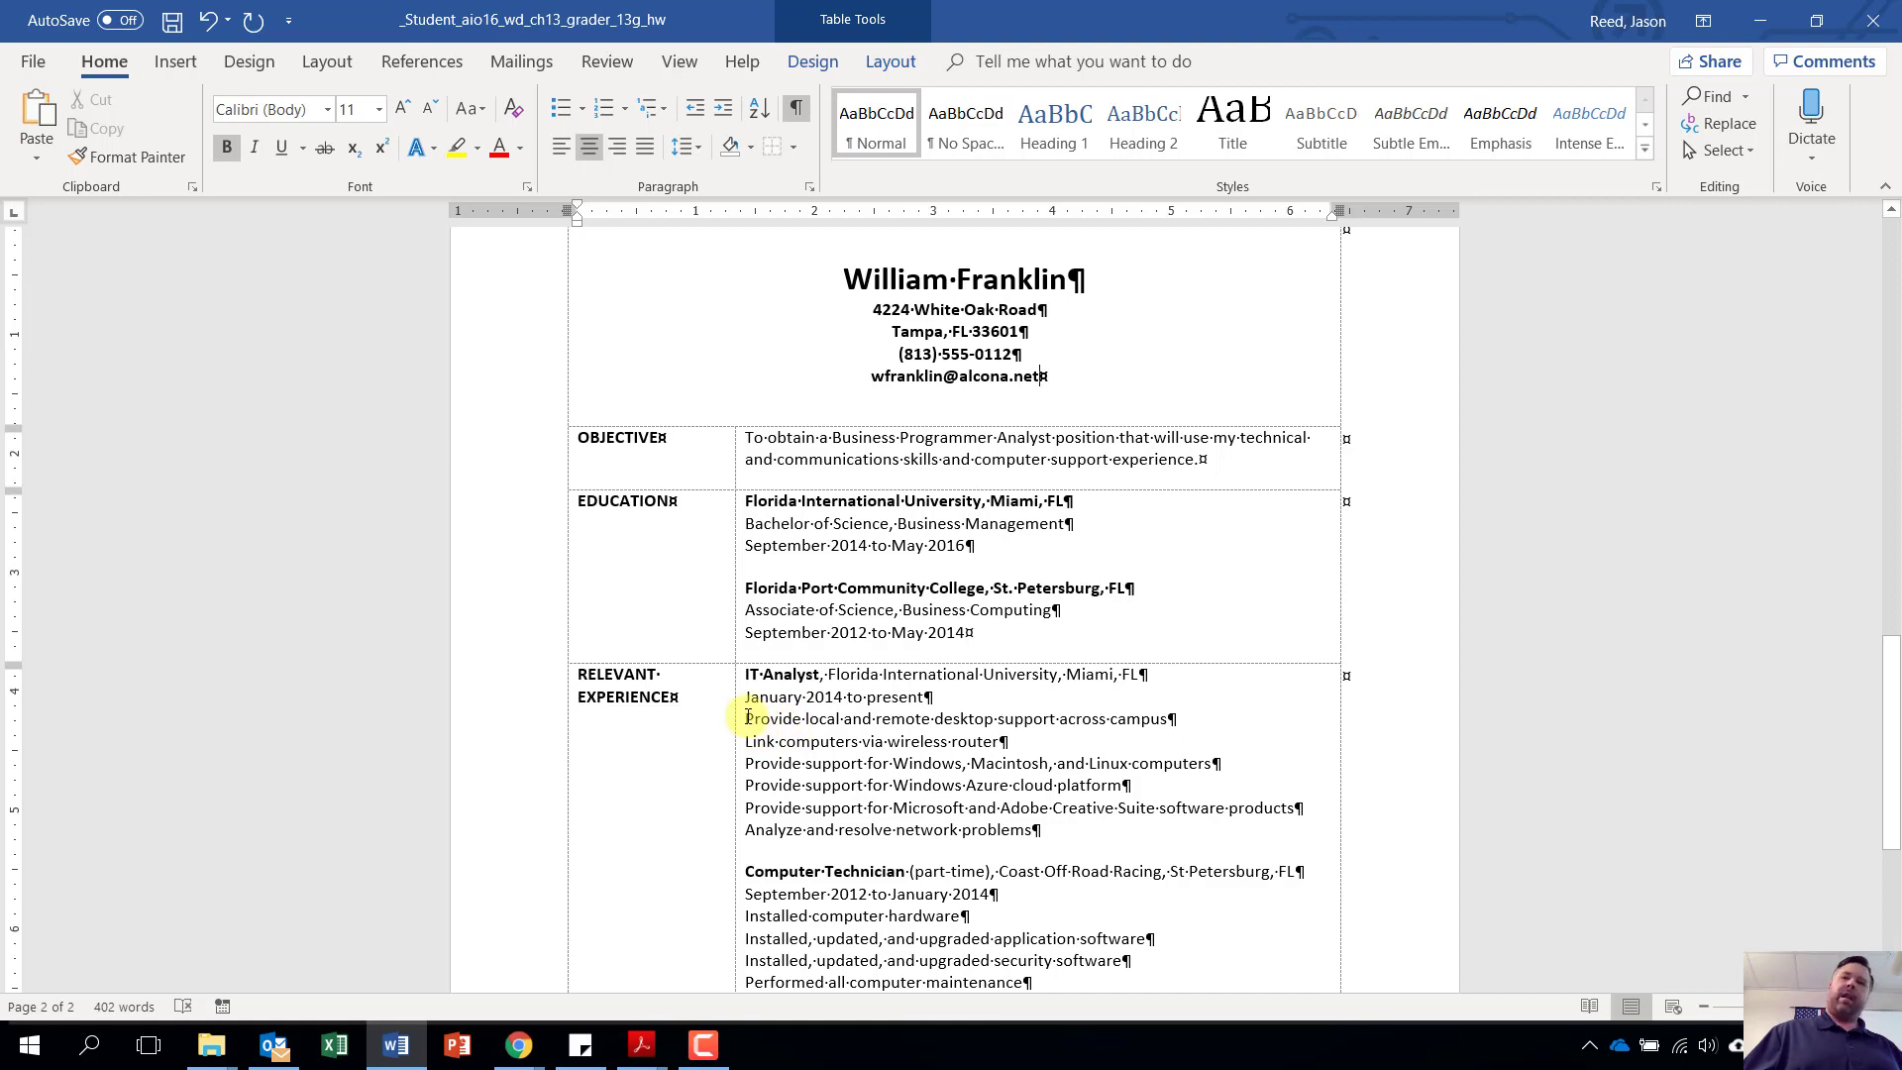
# Step: Bullet the IT Analyst duty lines starting from Provide local
pyautogui.moveTo(747, 718); pyautogui.dragTo(1051, 842)
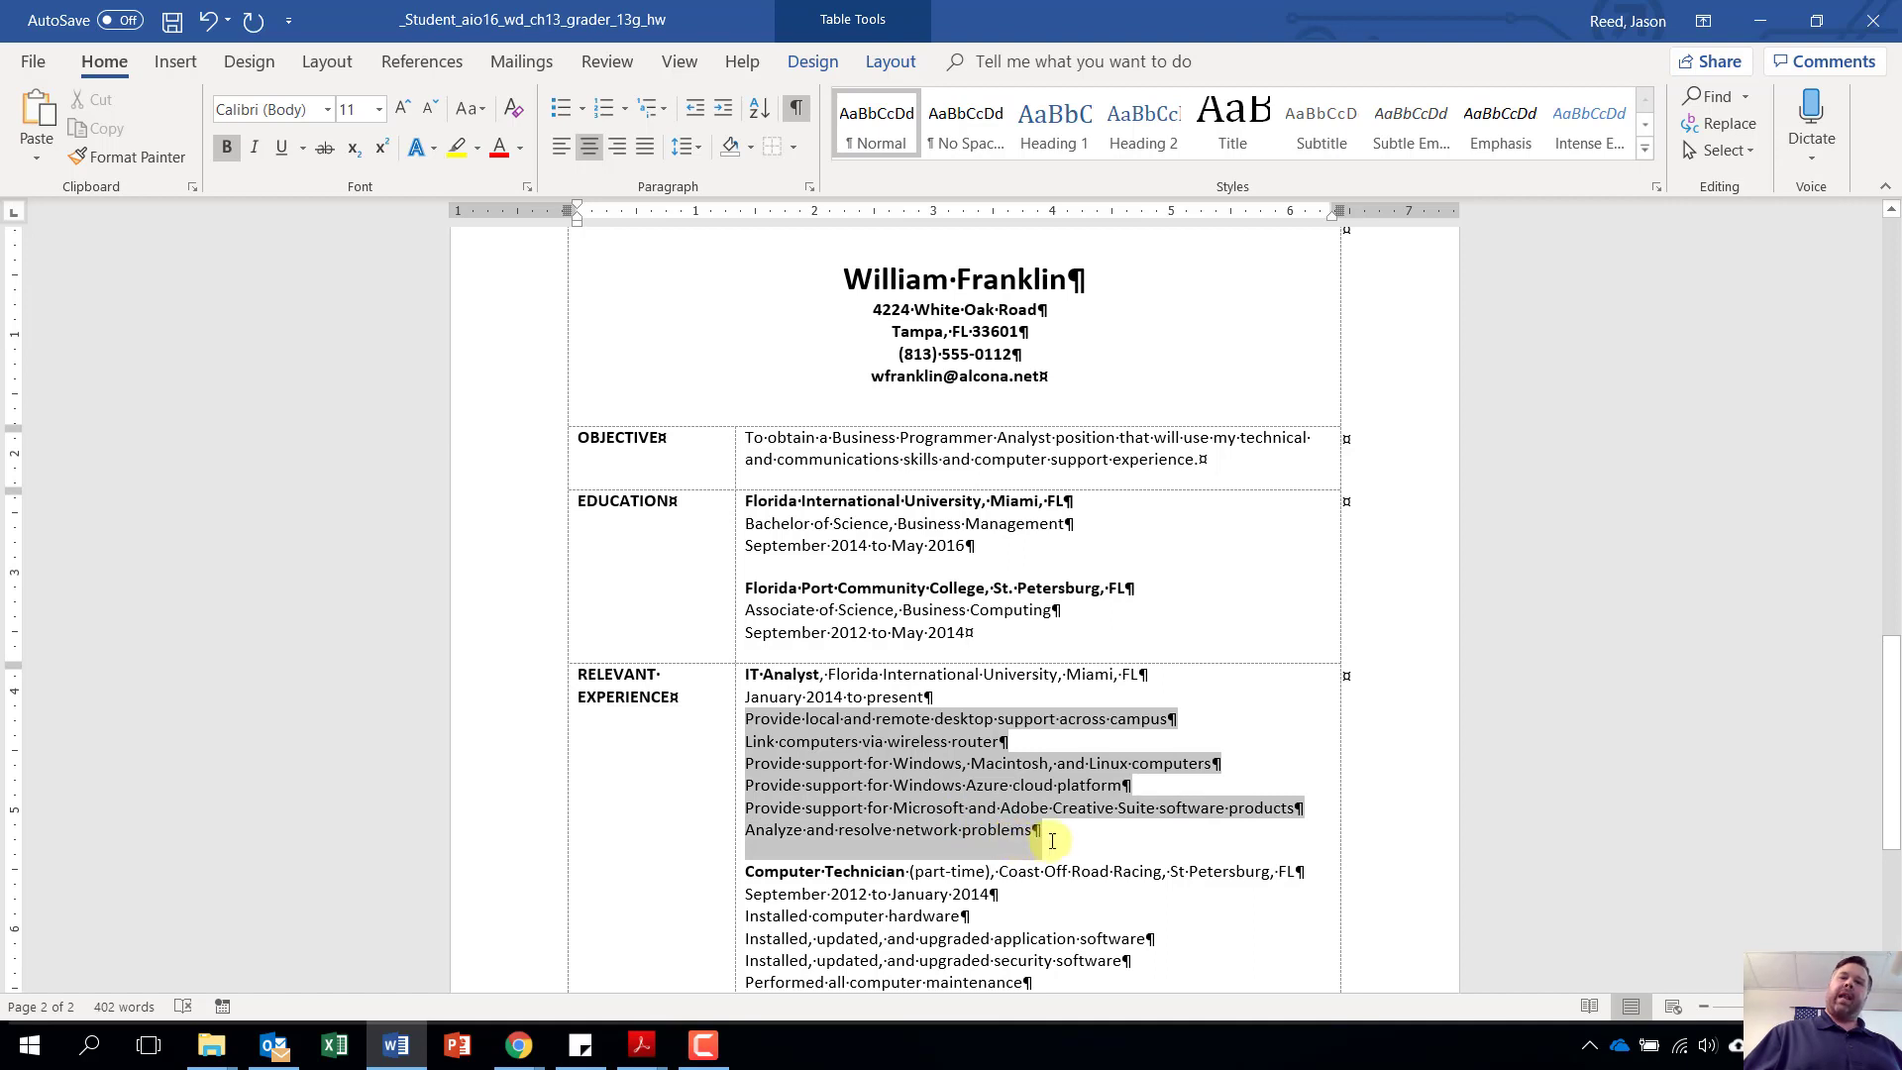
pyautogui.moveTo(1052, 841); pyautogui.dragTo(1052, 841)
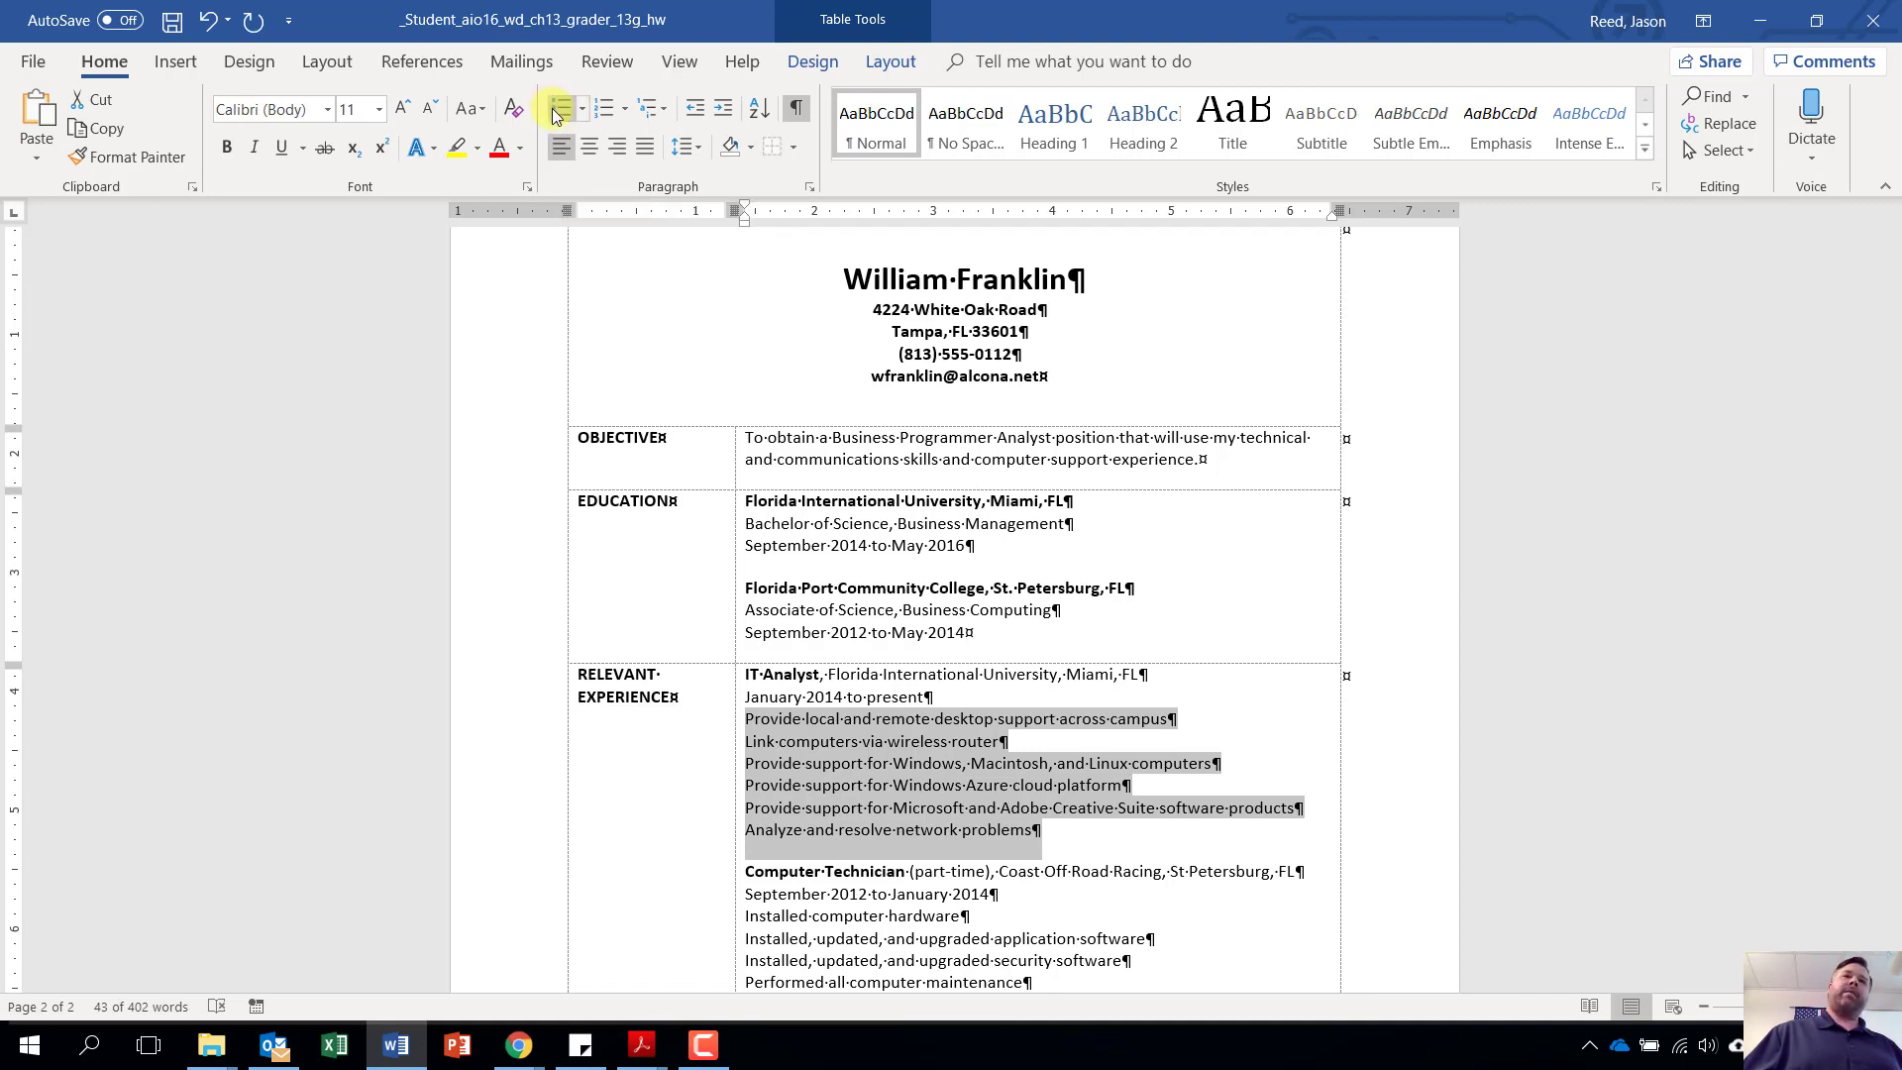
pyautogui.click(558, 112)
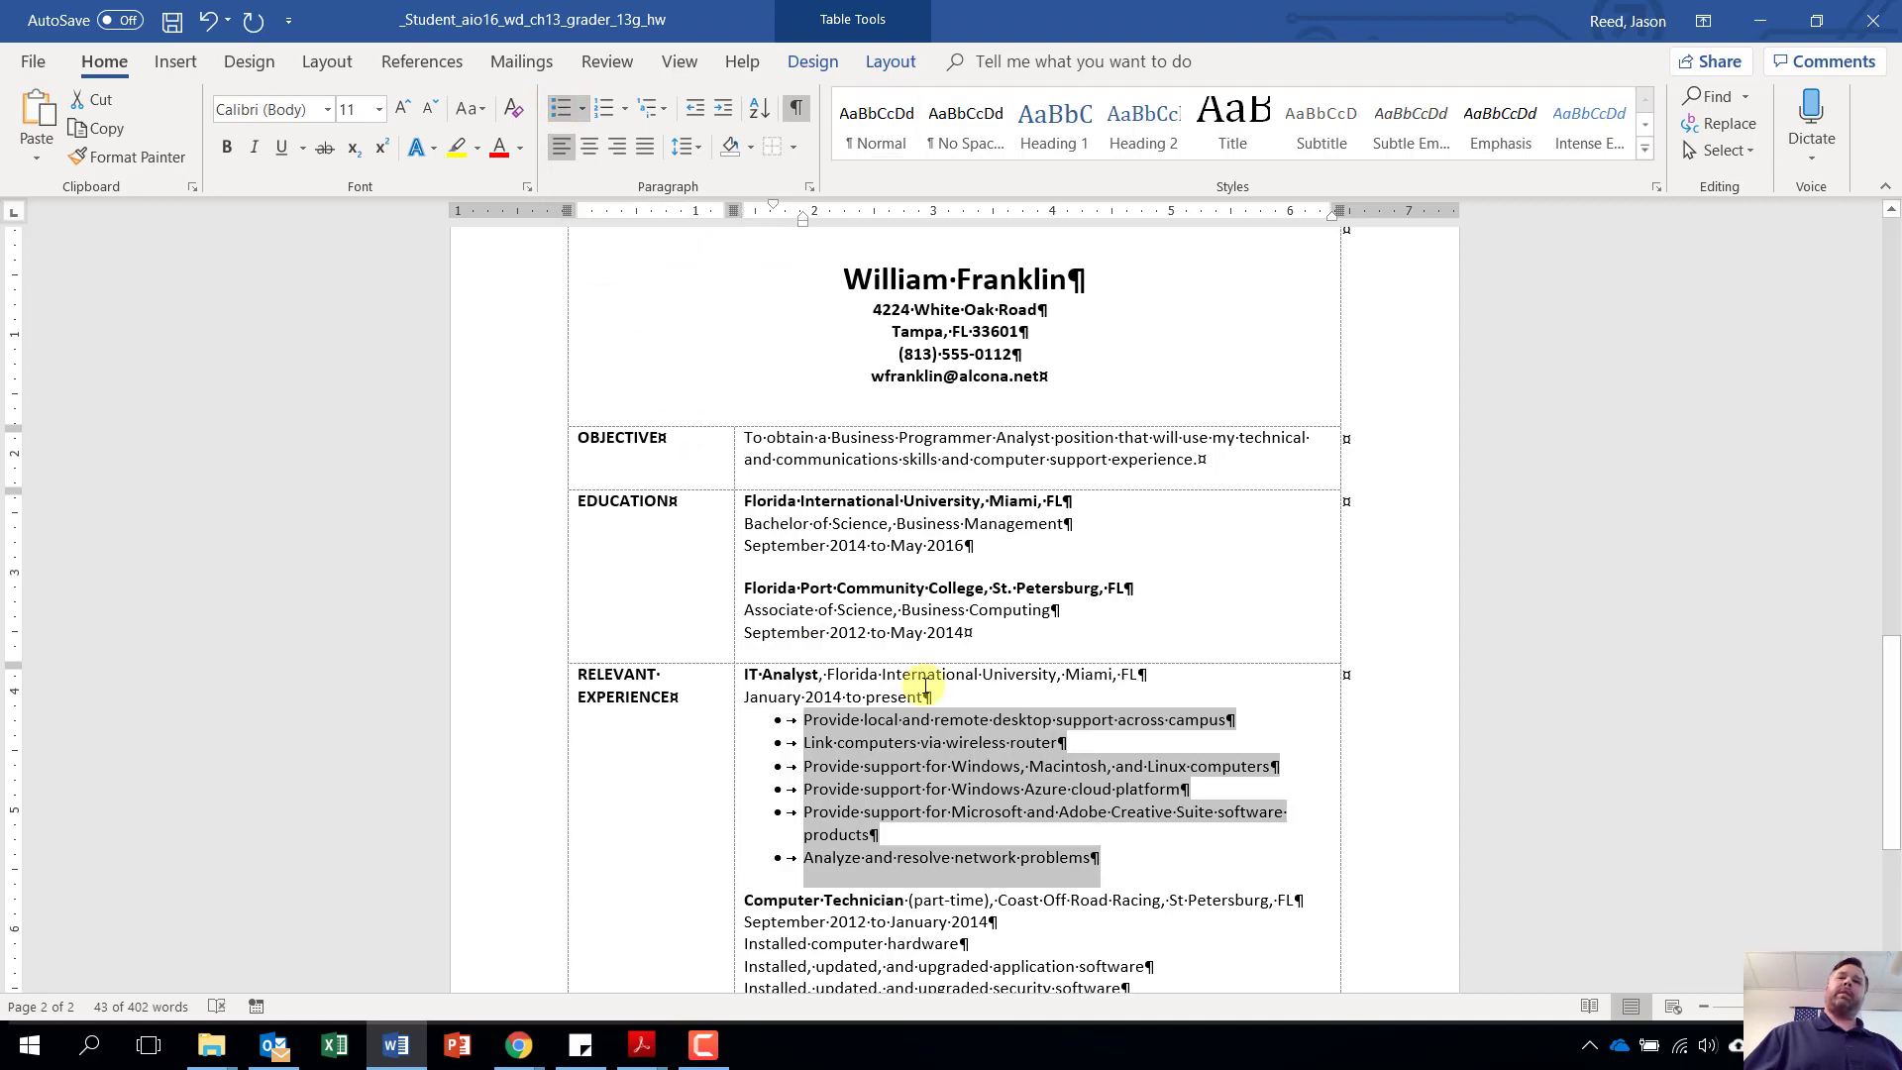
# Step: Bullet the five Computer Technician duty lines starting at Installed computer hardware
pyautogui.scroll(-4, 926, 685)
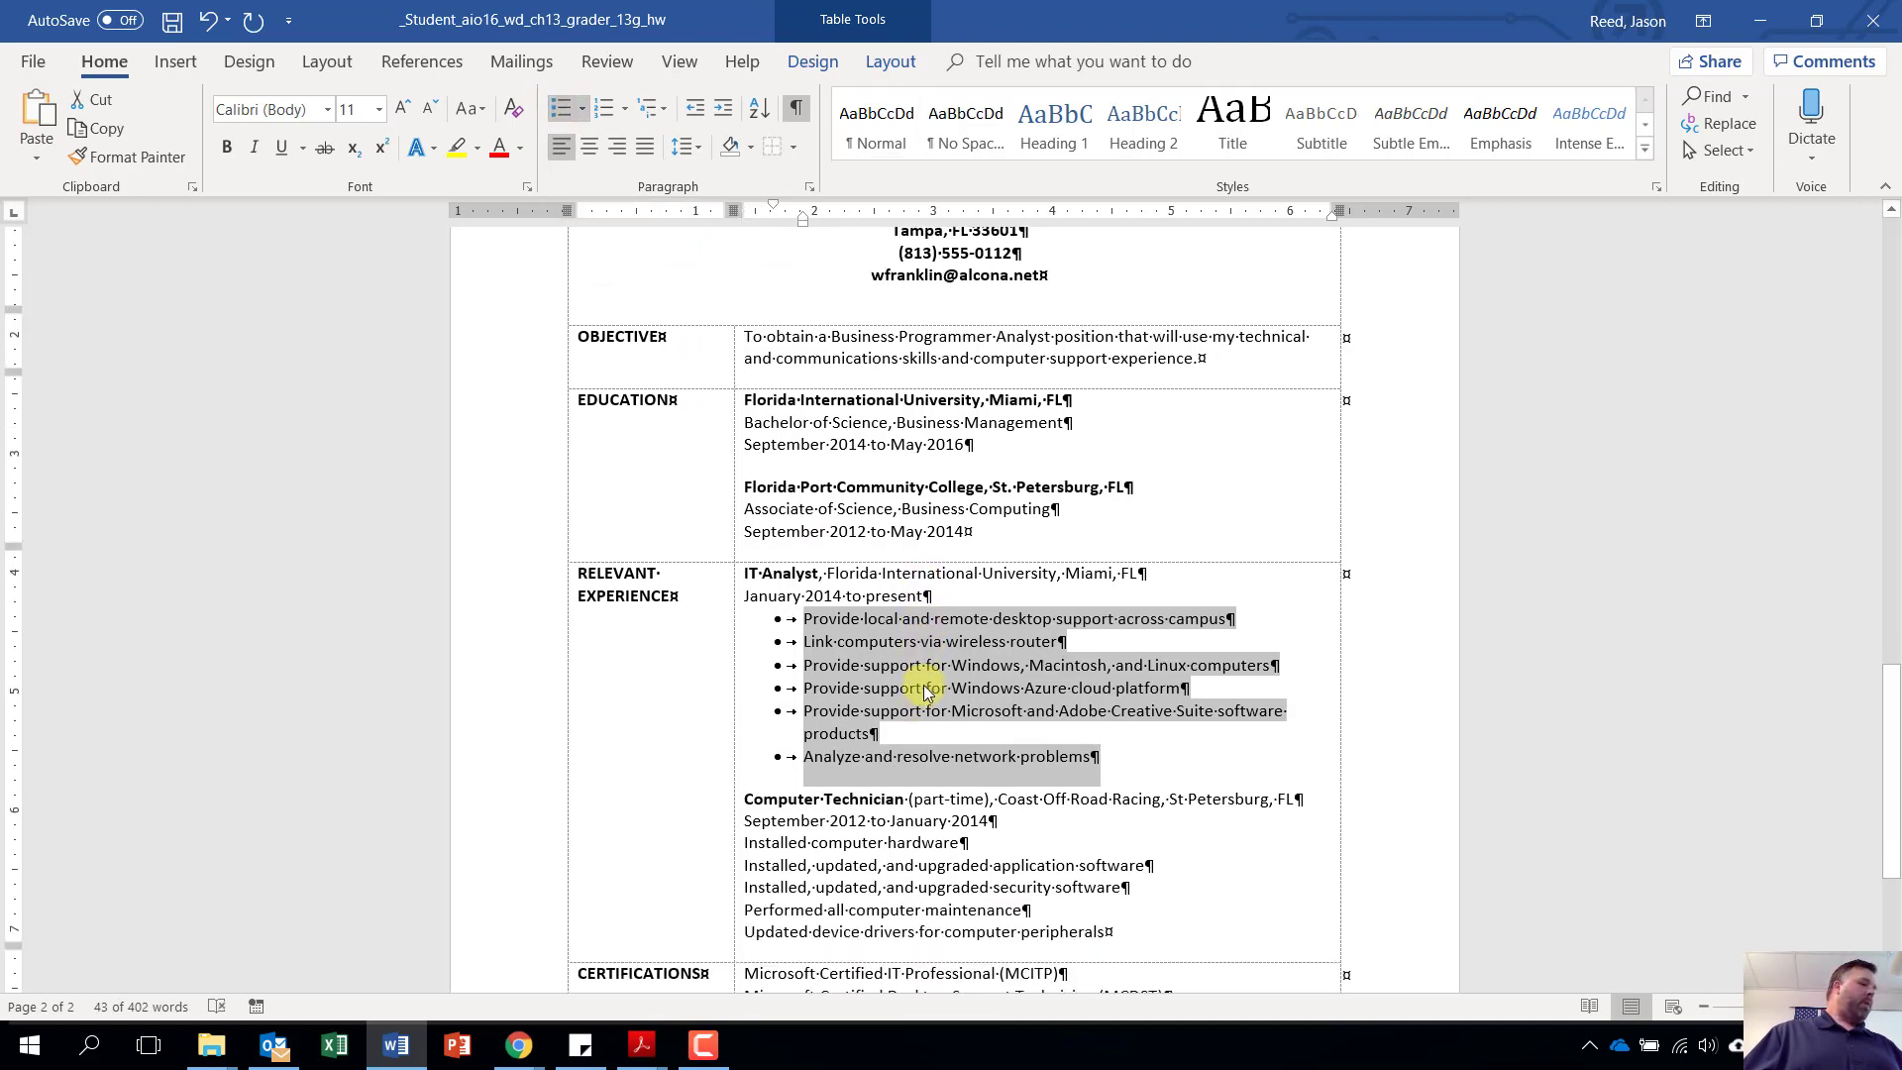
pyautogui.scroll(-1, 926, 686)
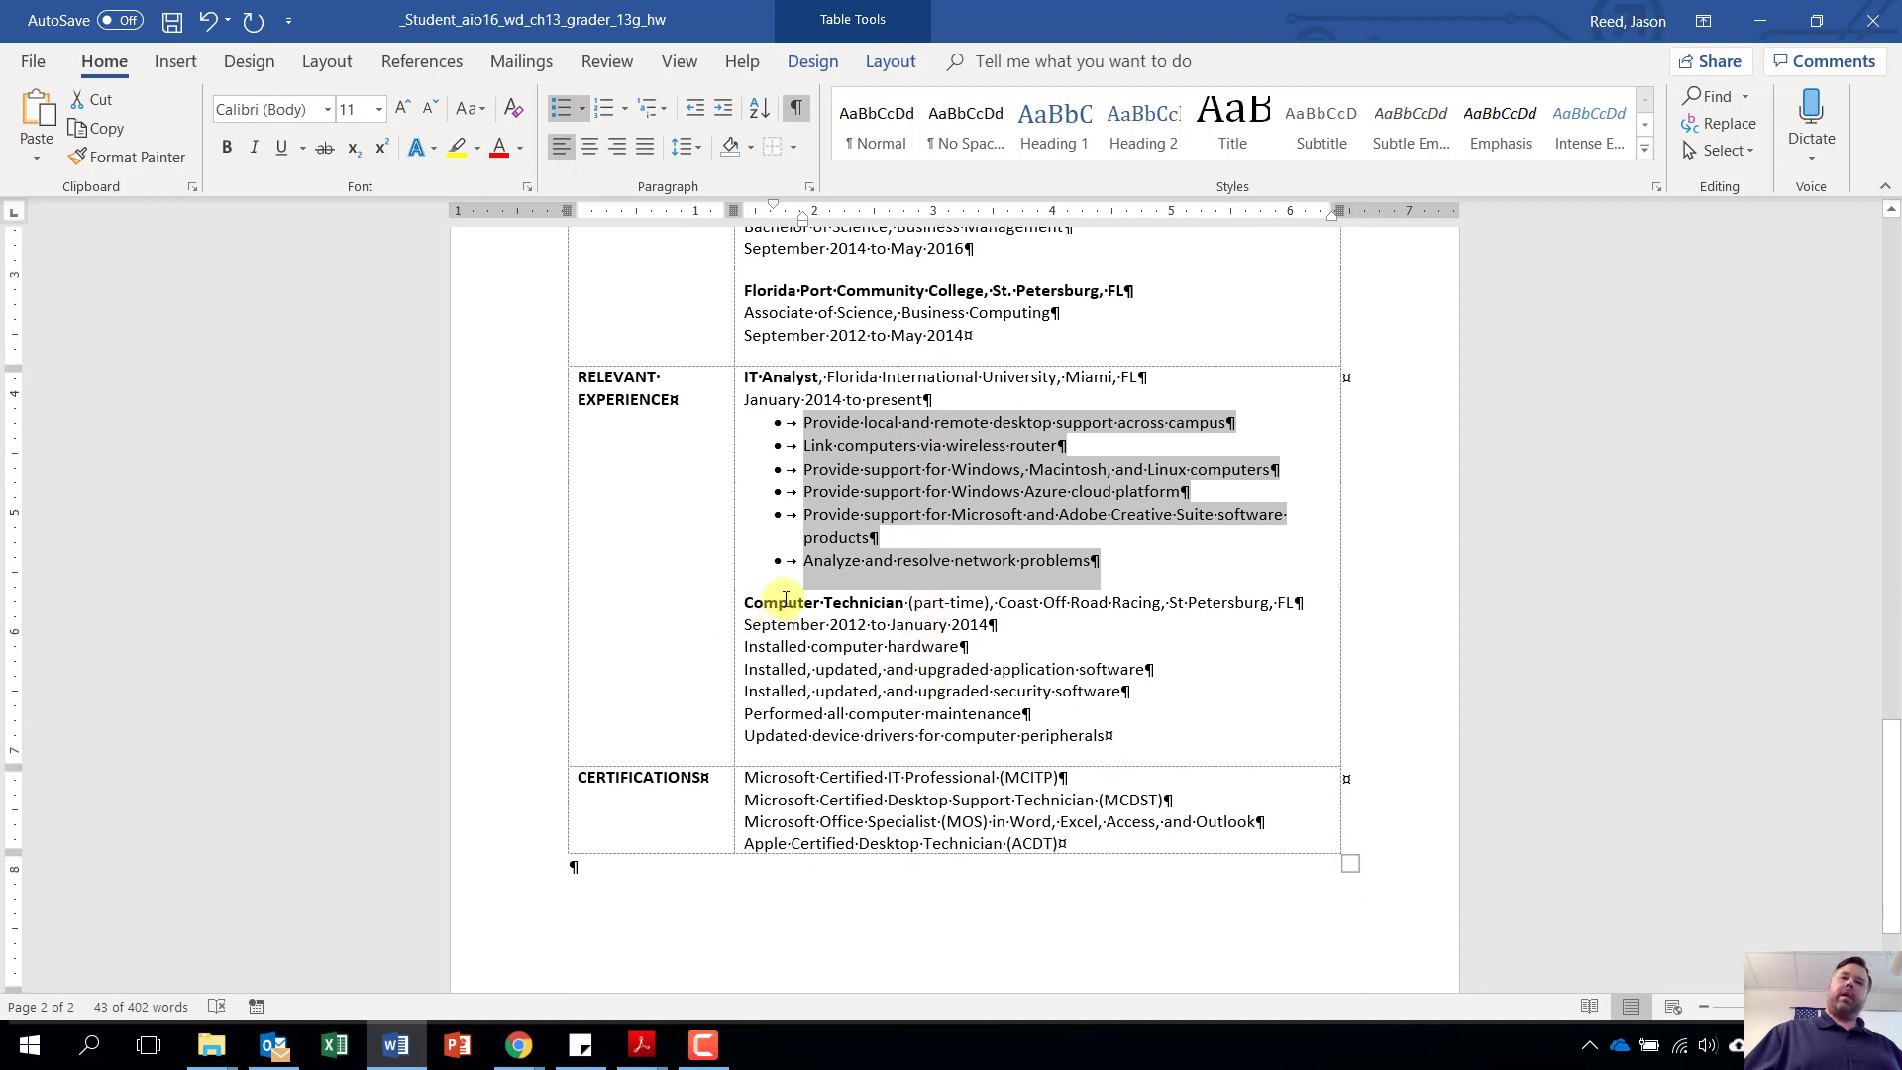
pyautogui.click(741, 646)
pyautogui.click(752, 648)
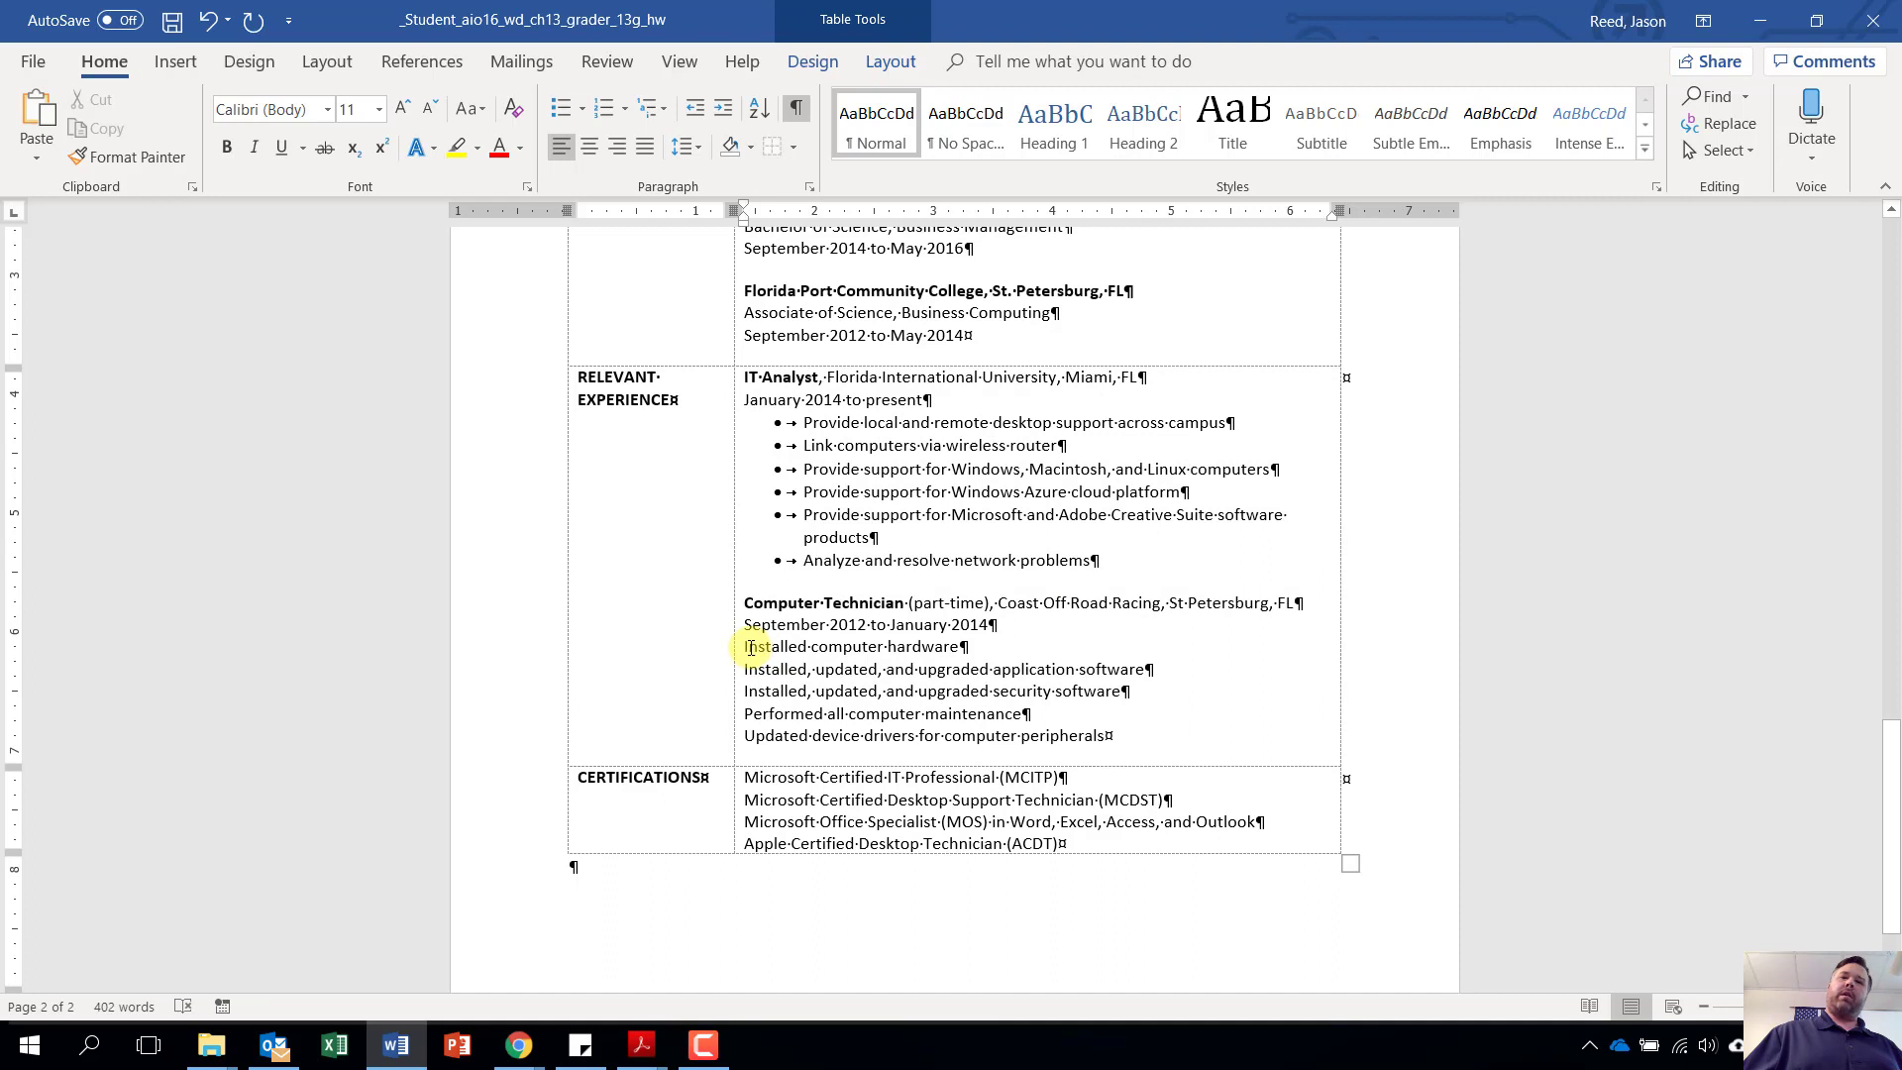
pyautogui.moveTo(748, 648); pyautogui.dragTo(1094, 756)
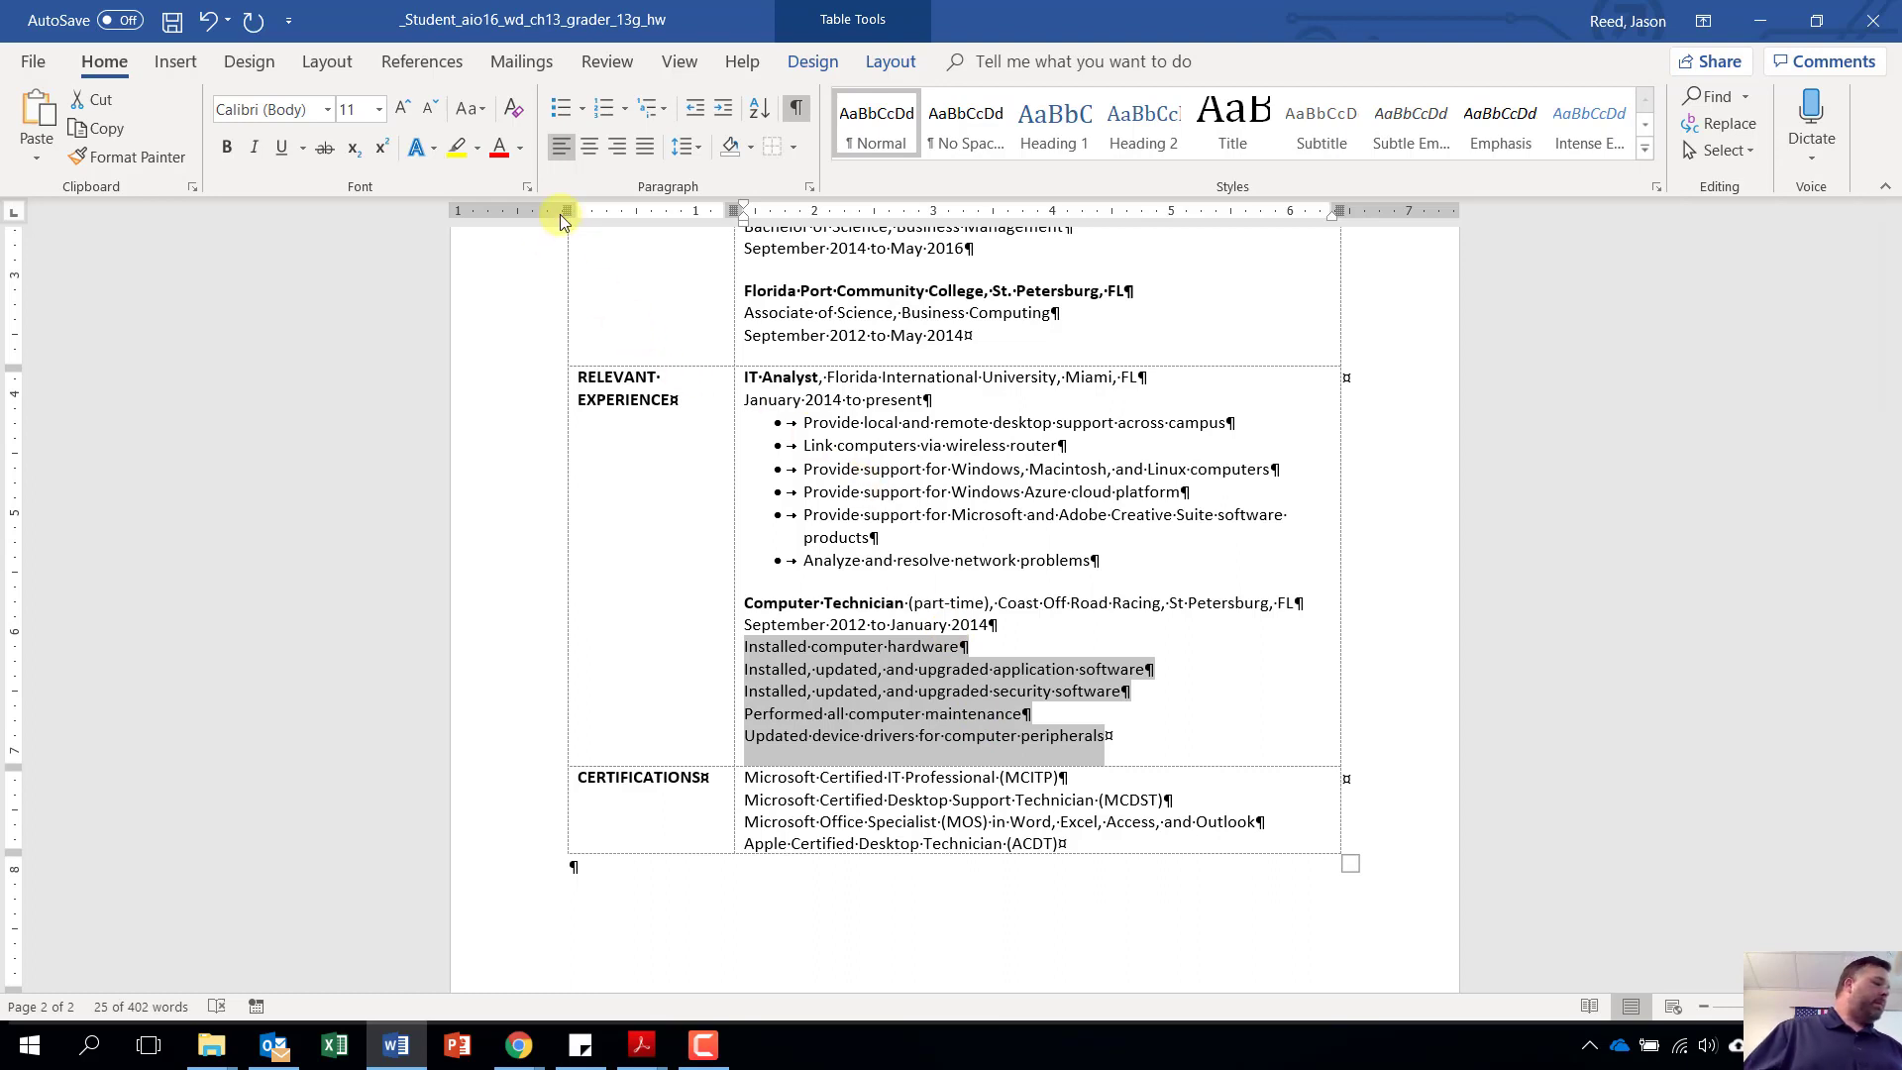
pyautogui.click(558, 111)
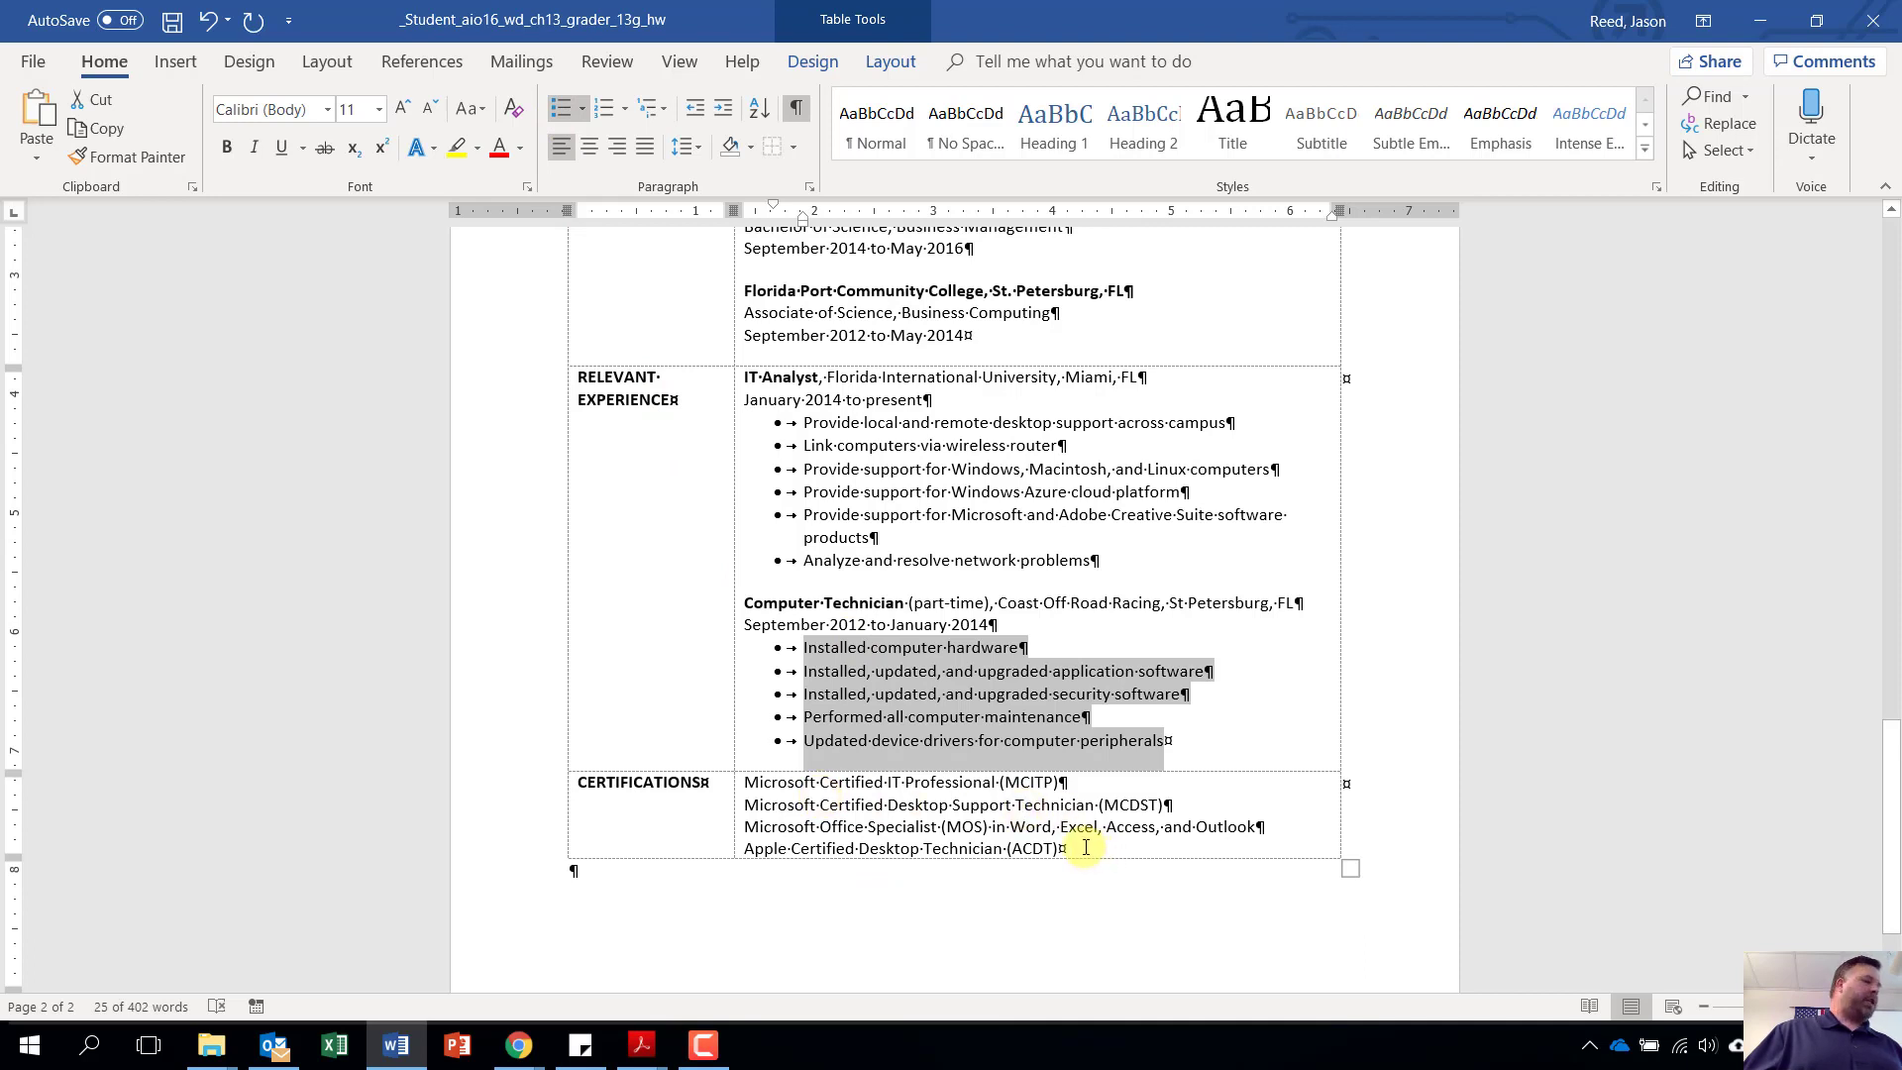
pyautogui.moveTo(1086, 848); pyautogui.dragTo(952, 852)
# Step: Bullet the four certification lines in the Certifications cell
pyautogui.click(778, 805)
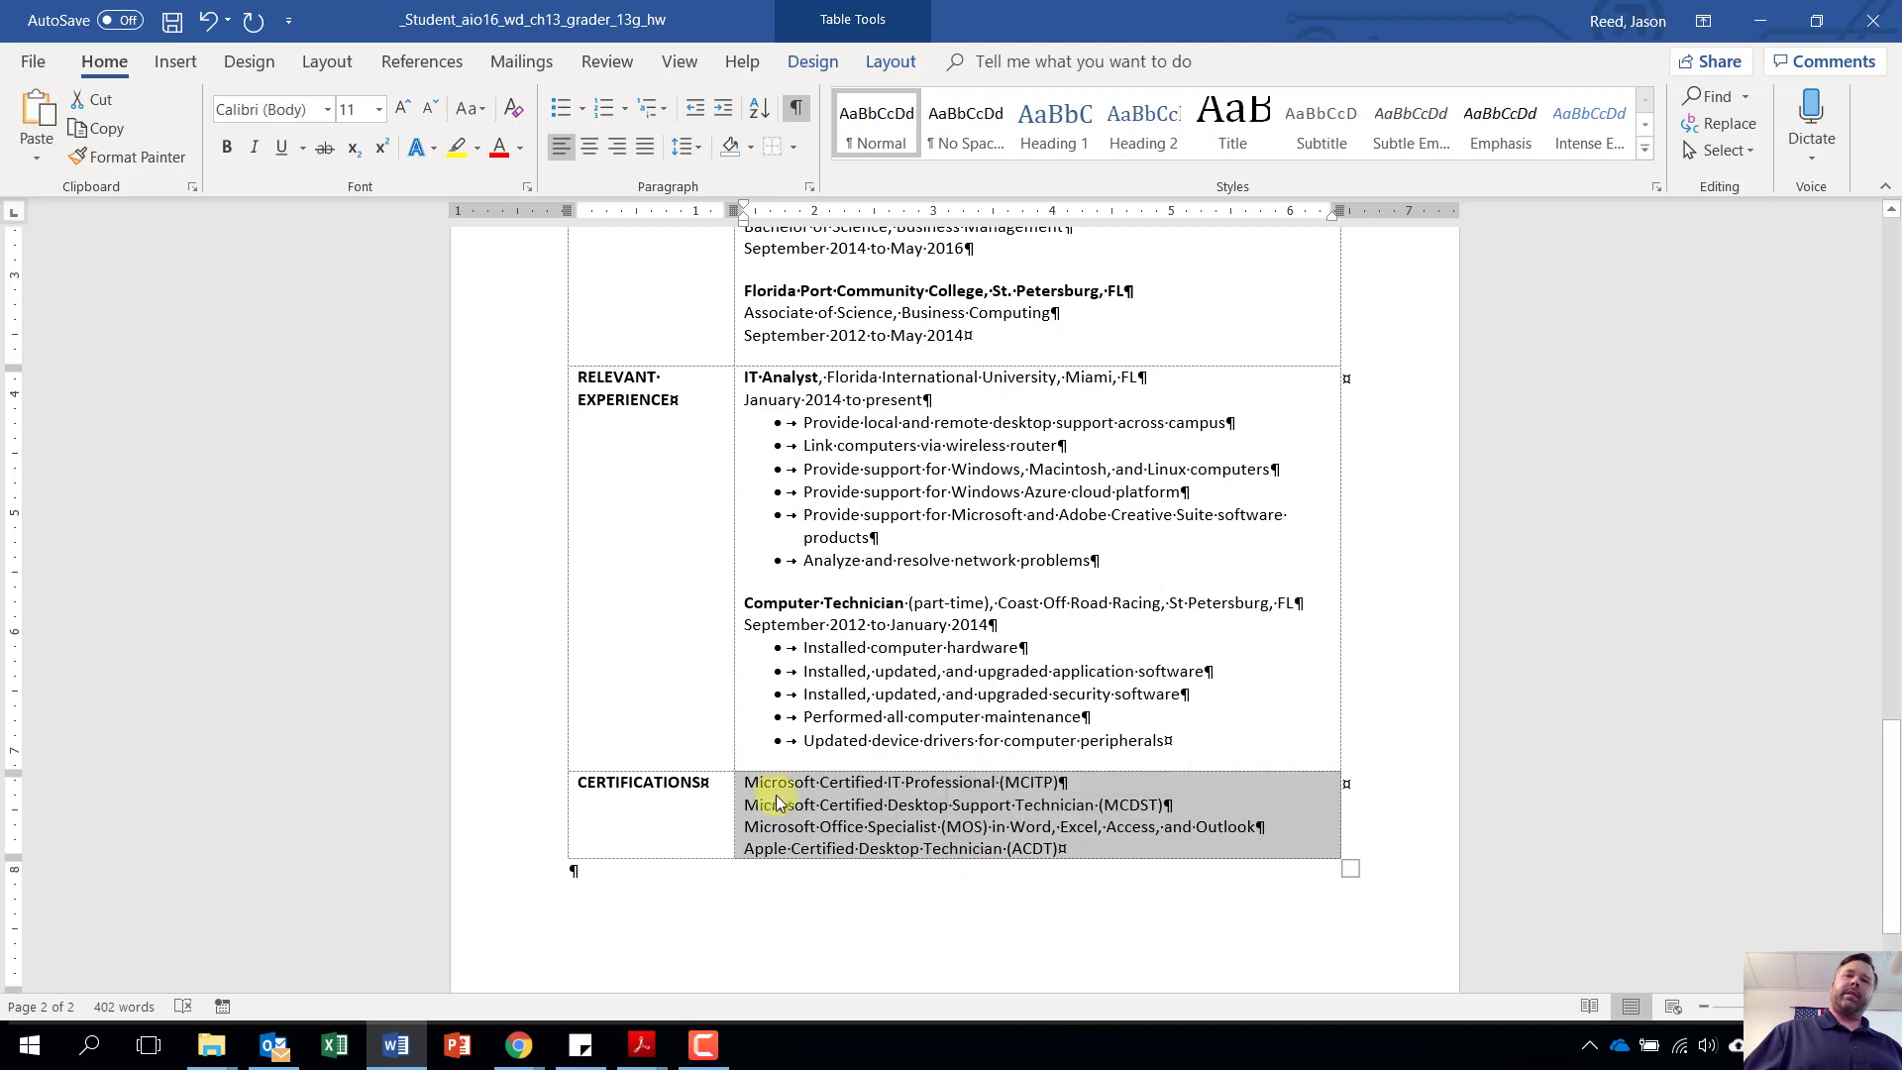
pyautogui.click(778, 805)
pyautogui.moveTo(755, 785); pyautogui.dragTo(1062, 842)
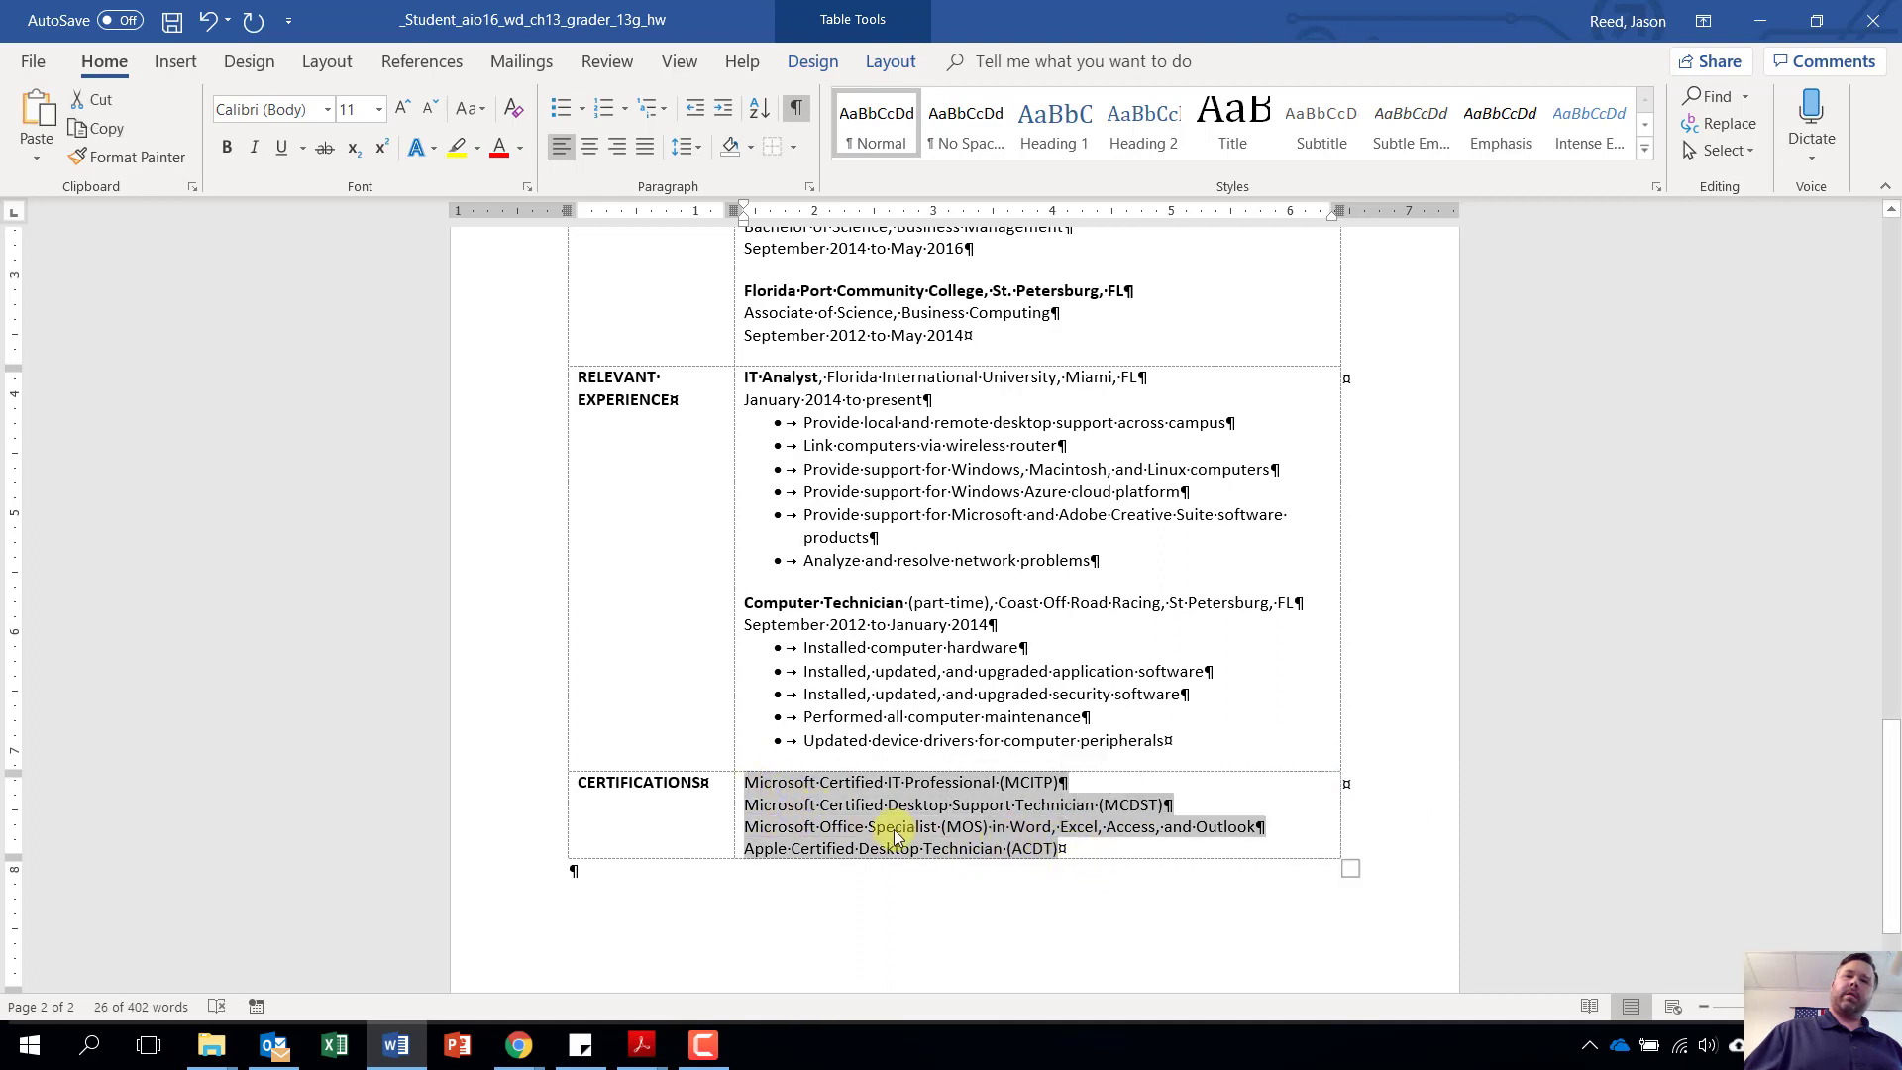
pyautogui.click(561, 109)
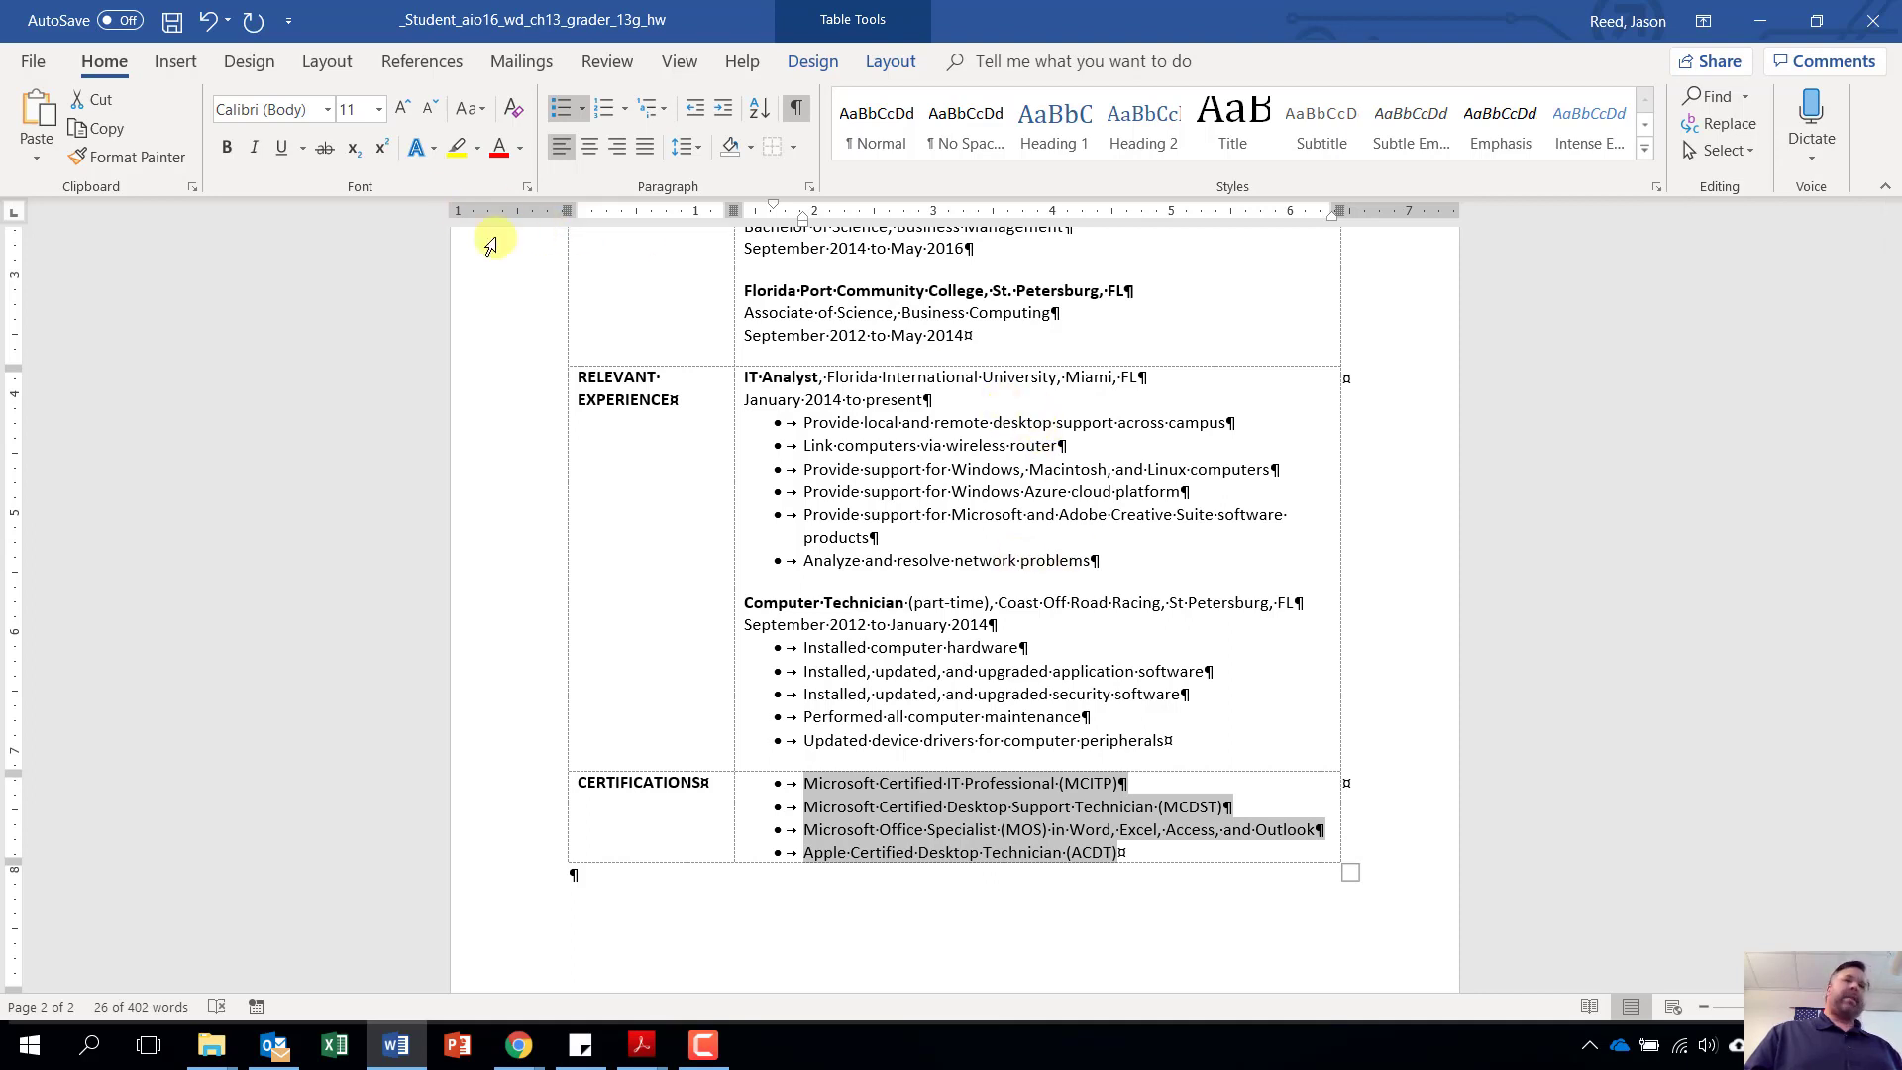
# Step: In File > Info properties, set Tags to 'cover letter, resume' and Subject to 'cgs'
pyautogui.click(35, 62)
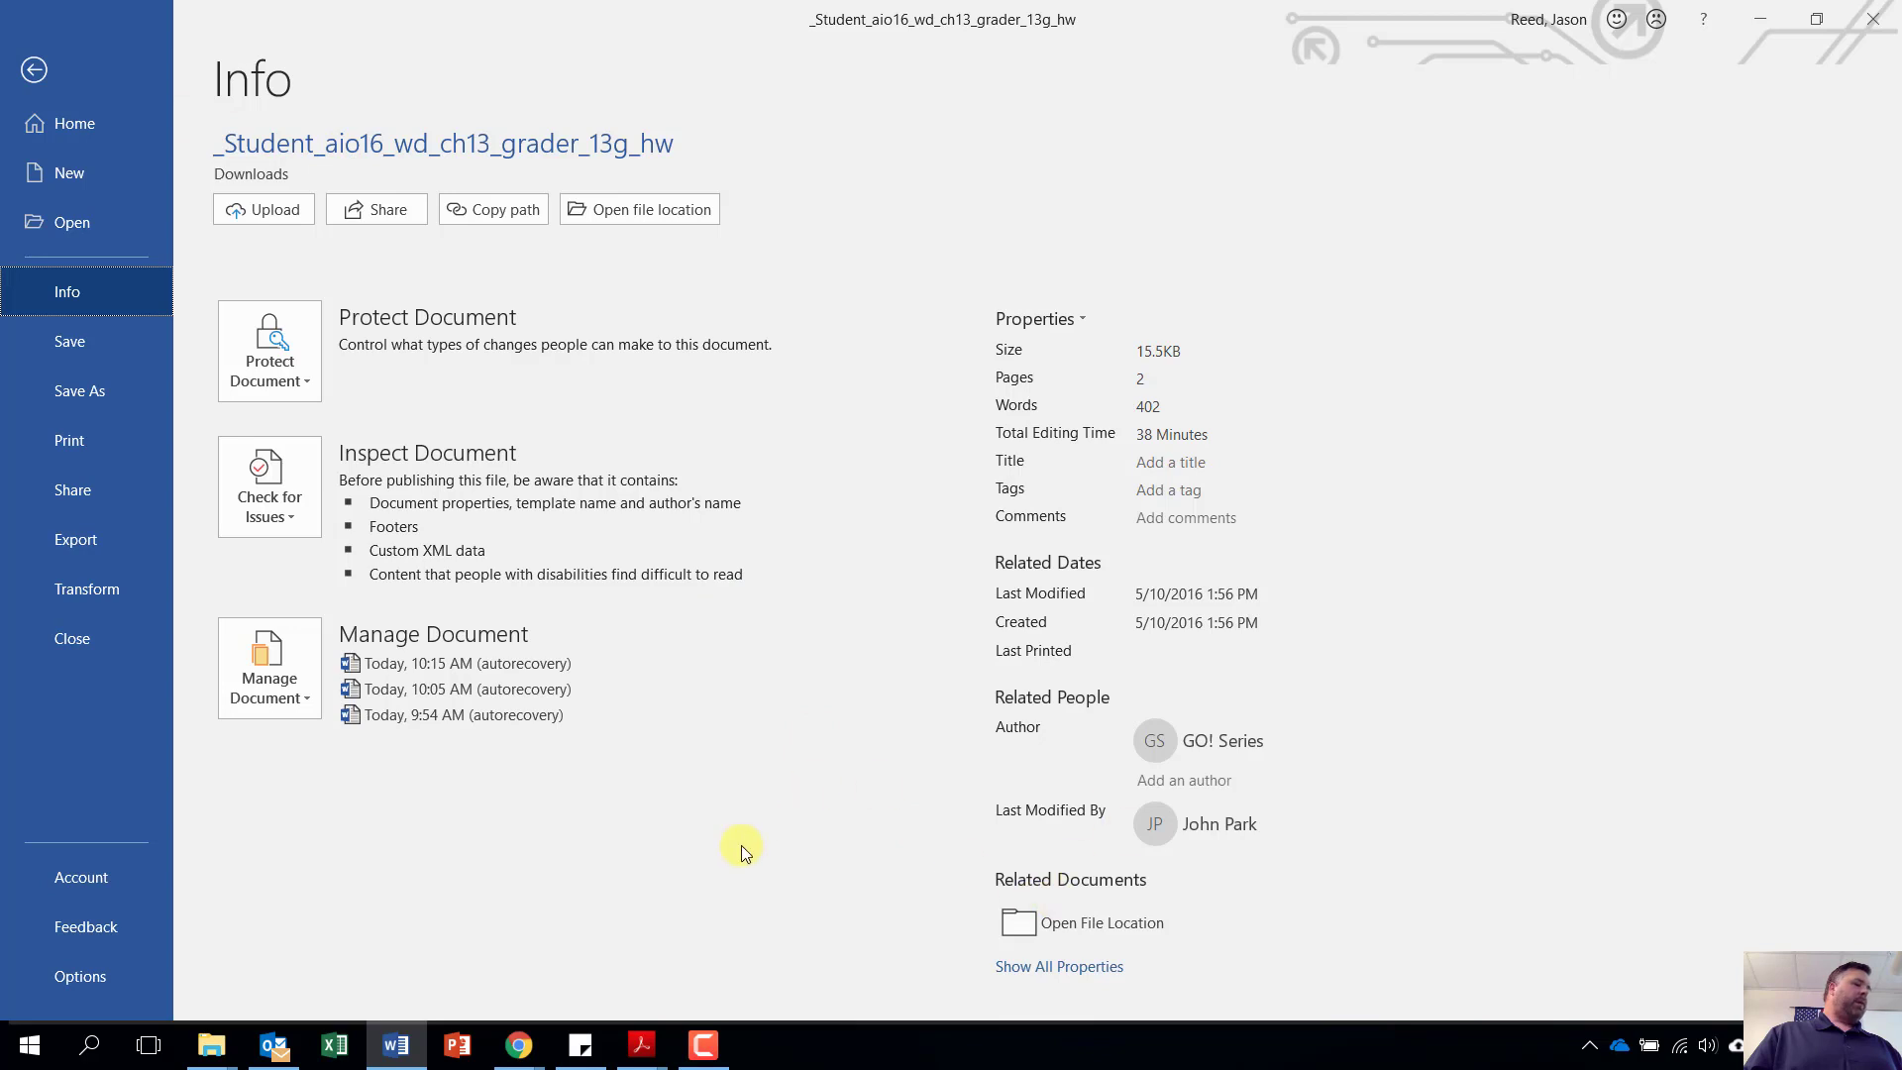
pyautogui.click(1012, 968)
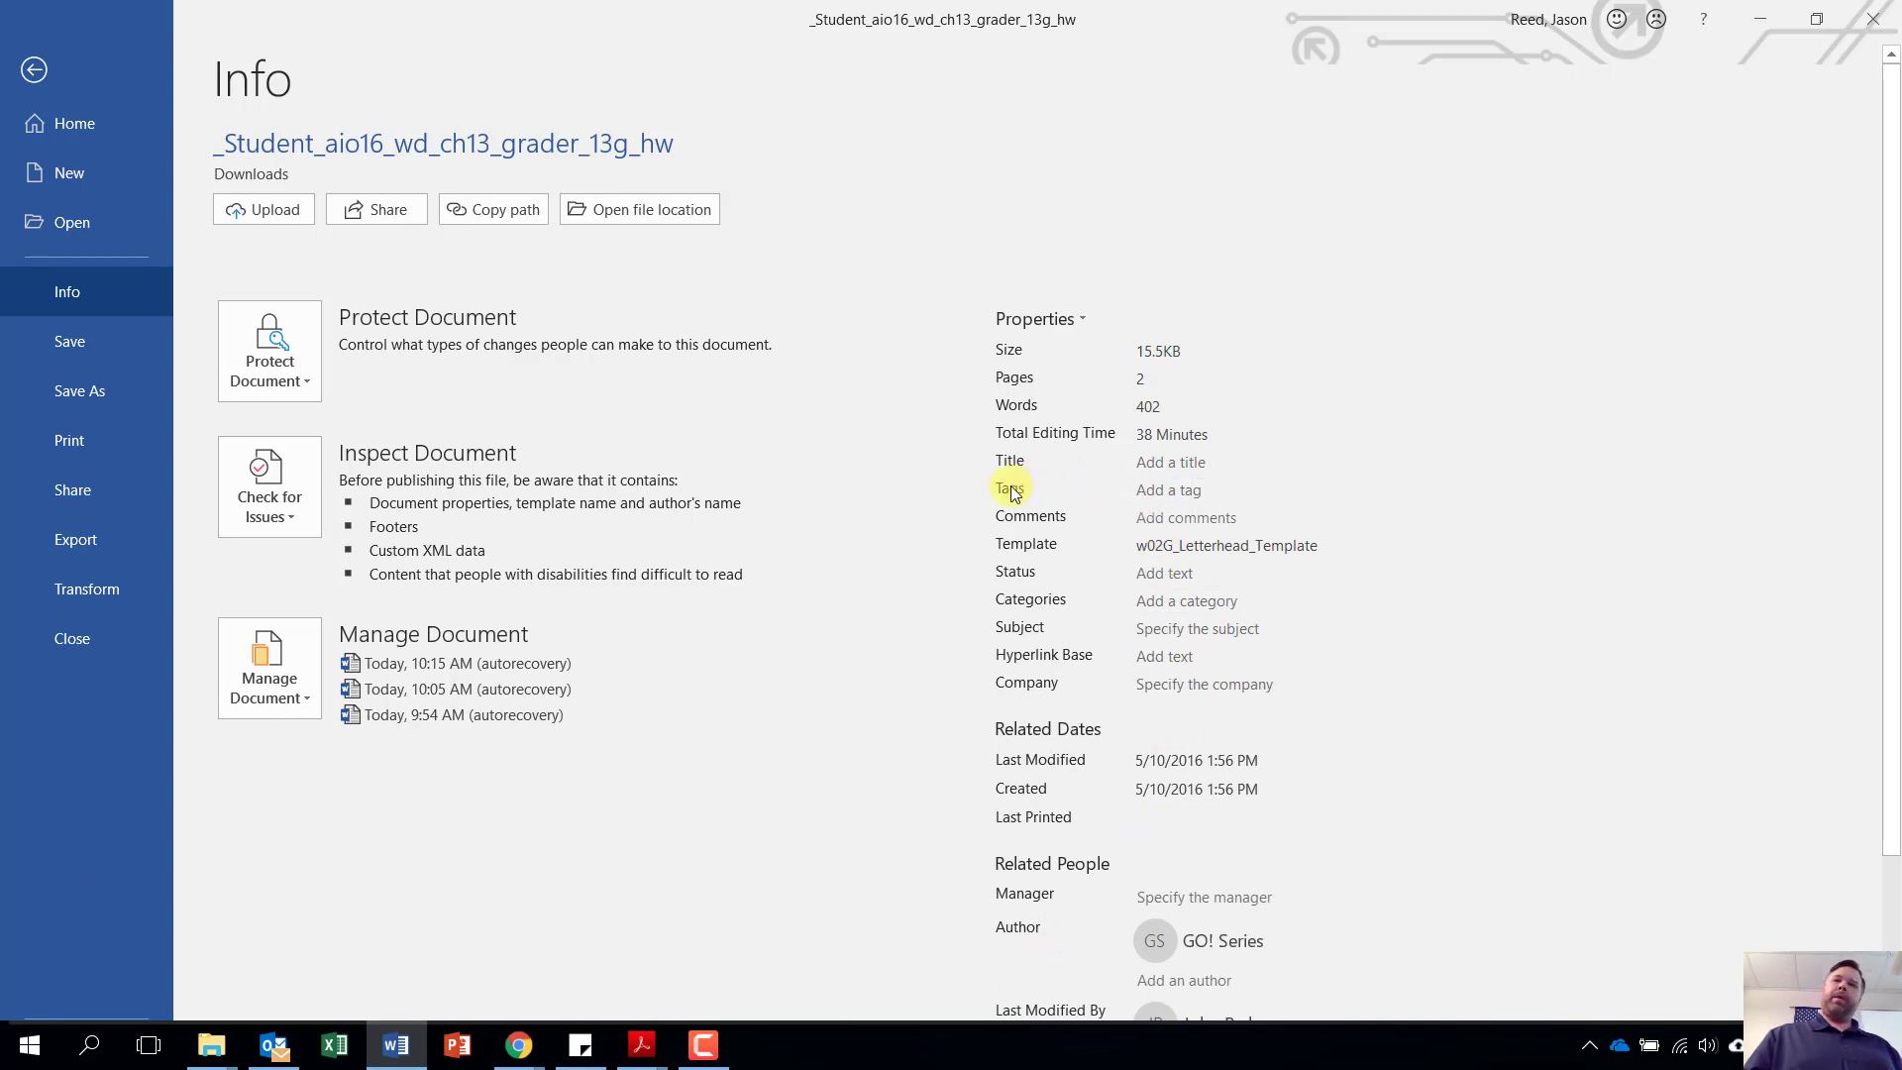
pyautogui.click(1155, 489)
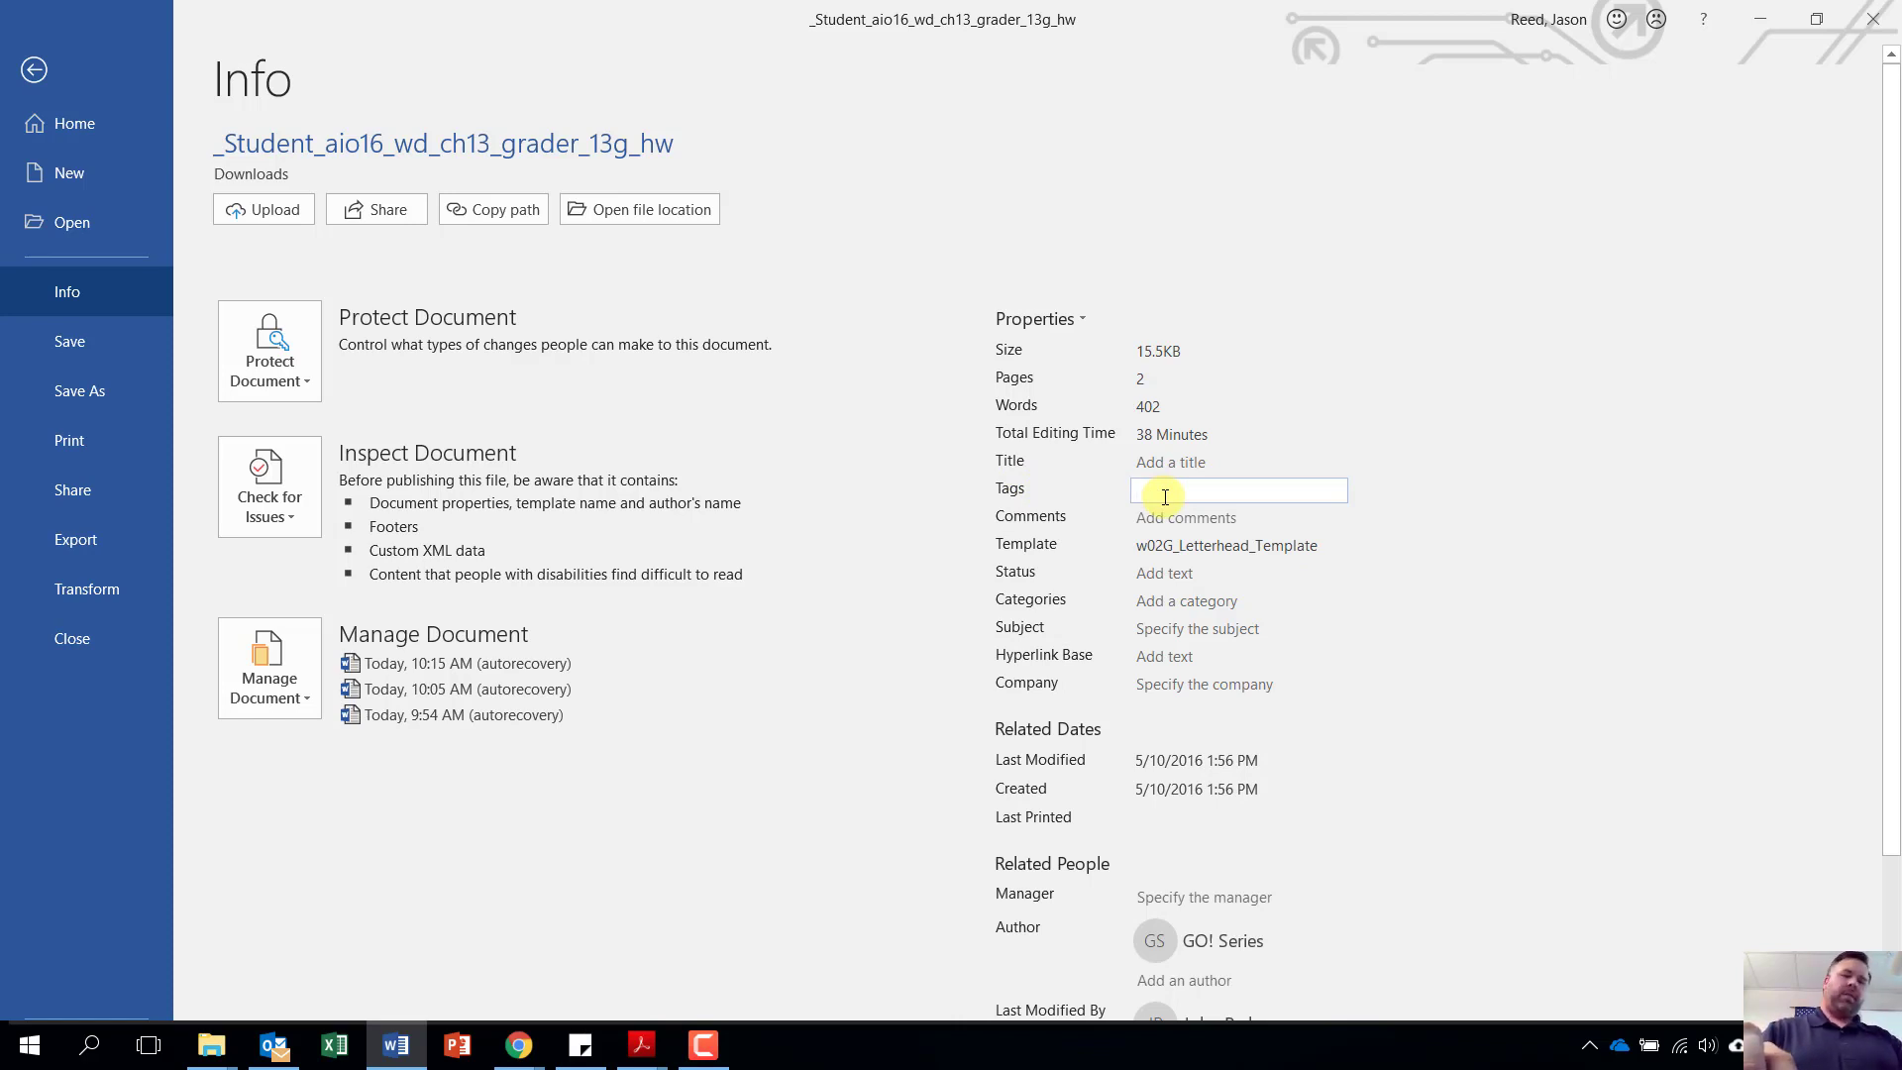
pyautogui.write('c')
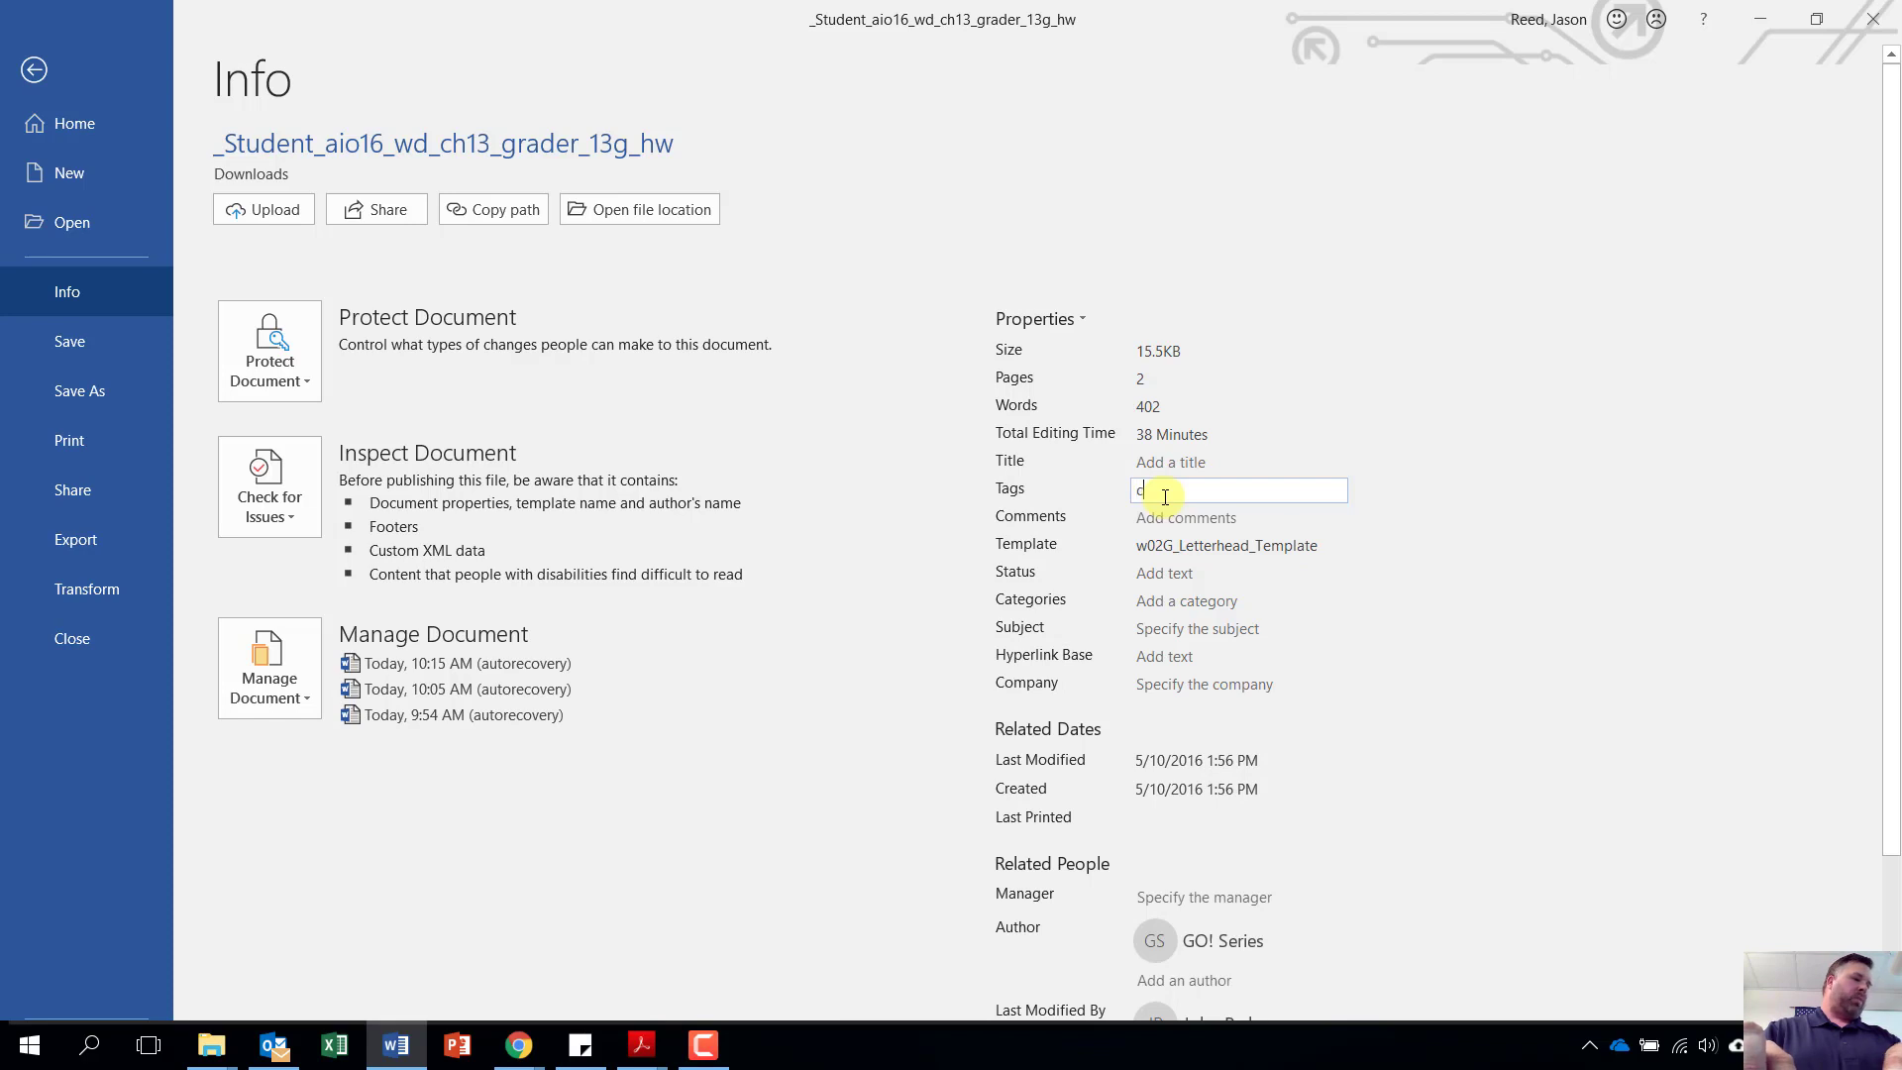
pyautogui.write('over letter')
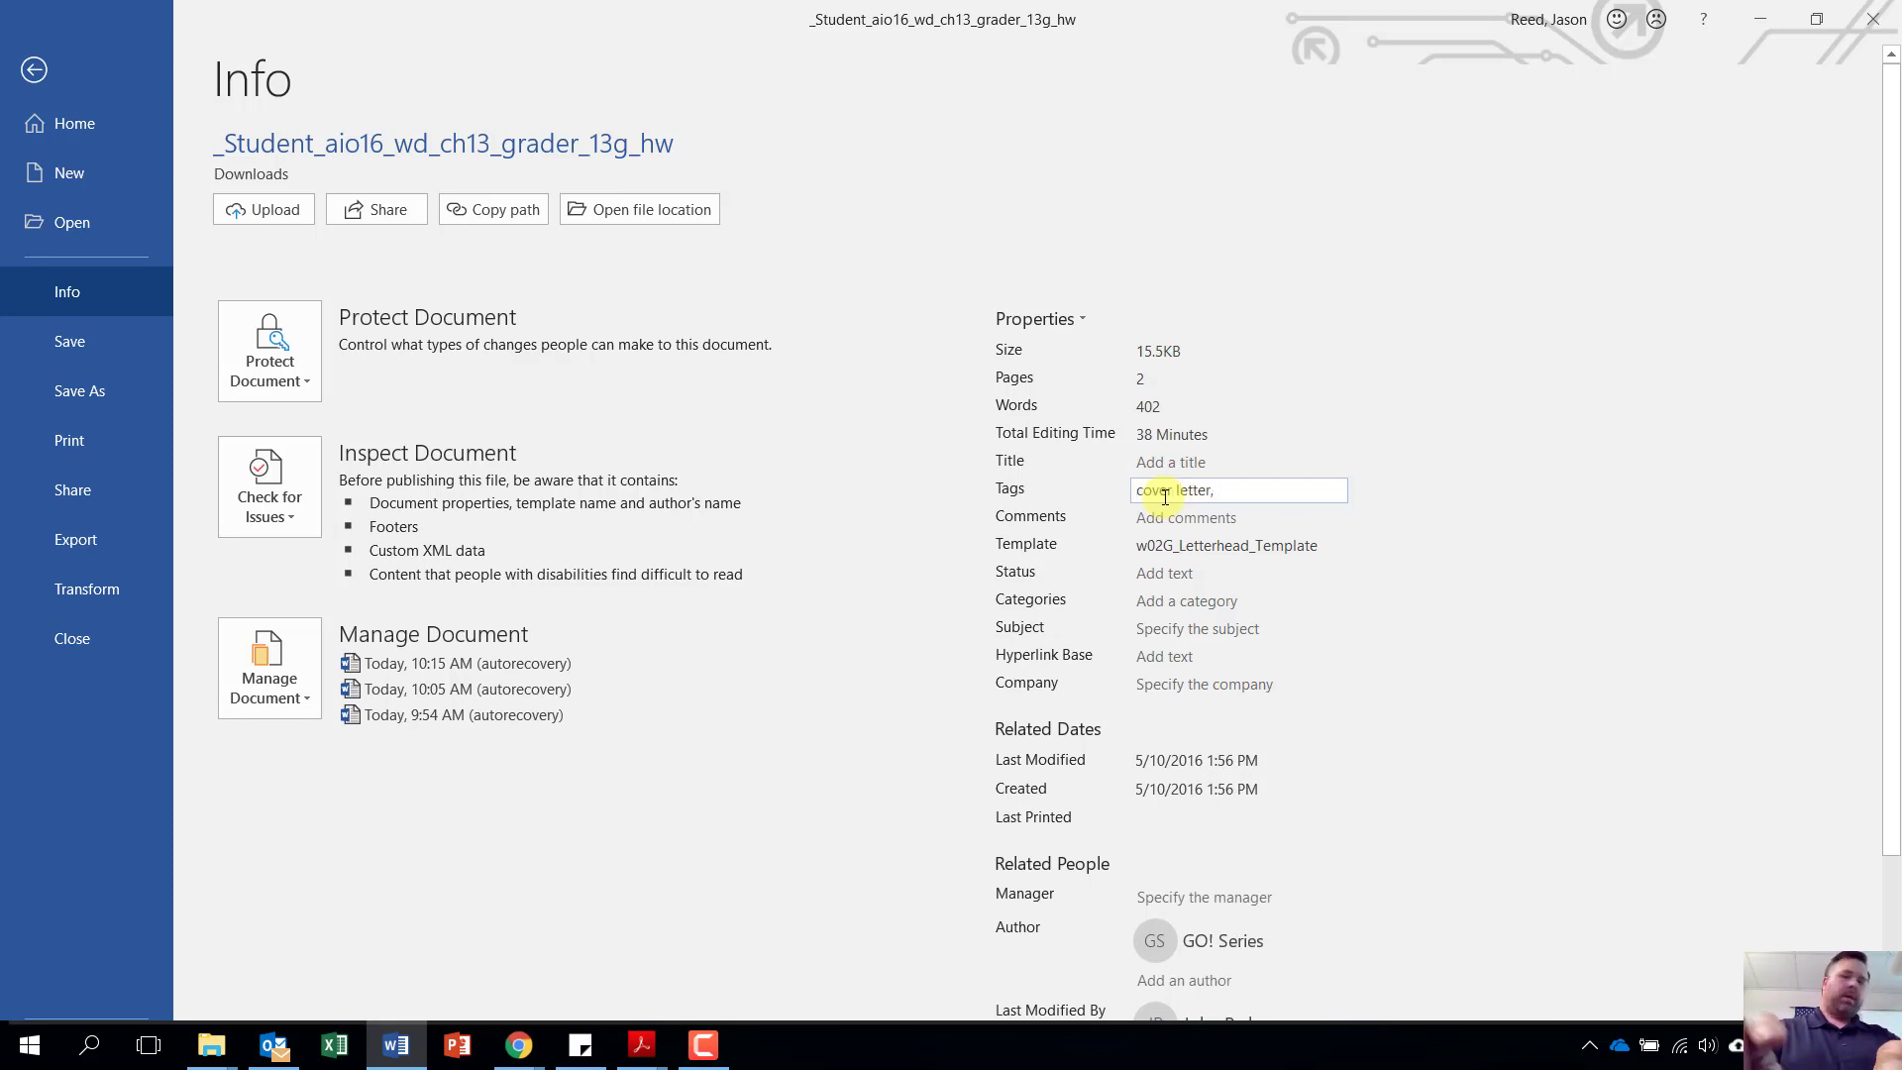
pyautogui.write(', resume')
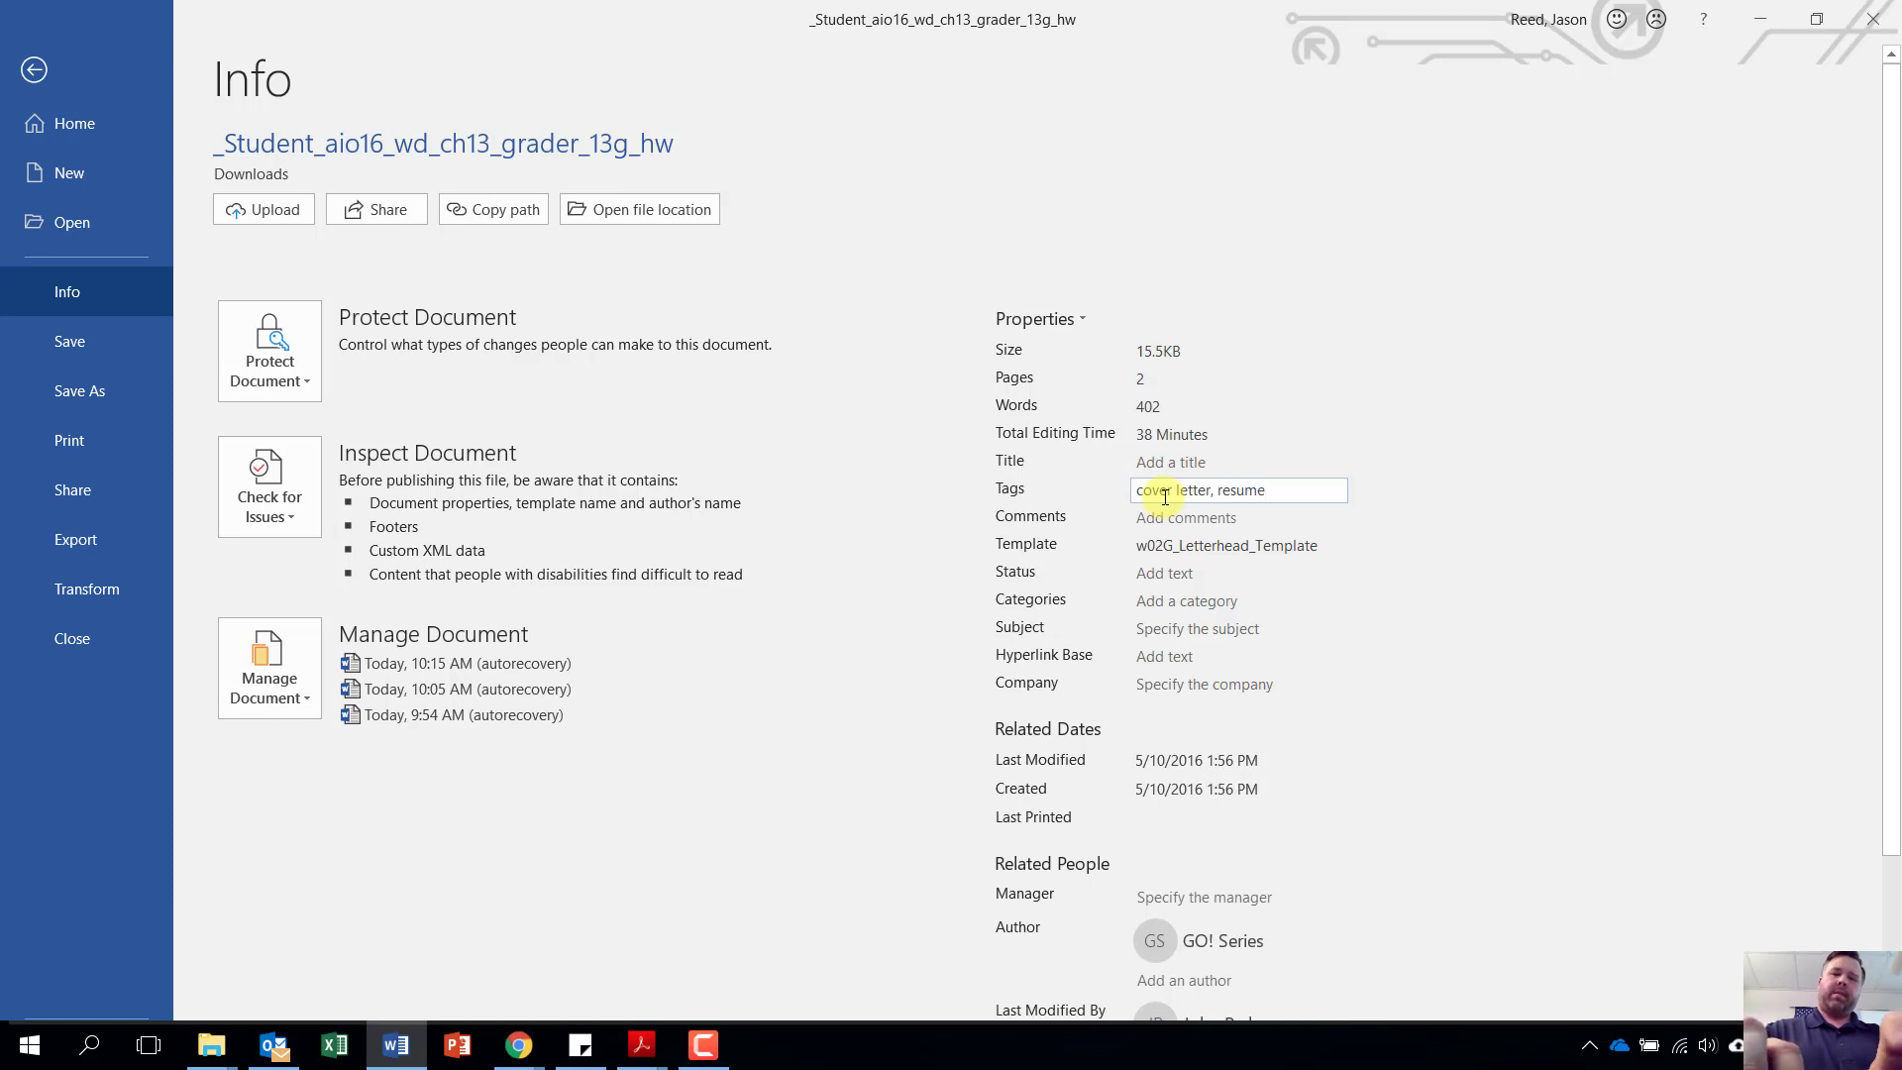
pyautogui.click(1172, 630)
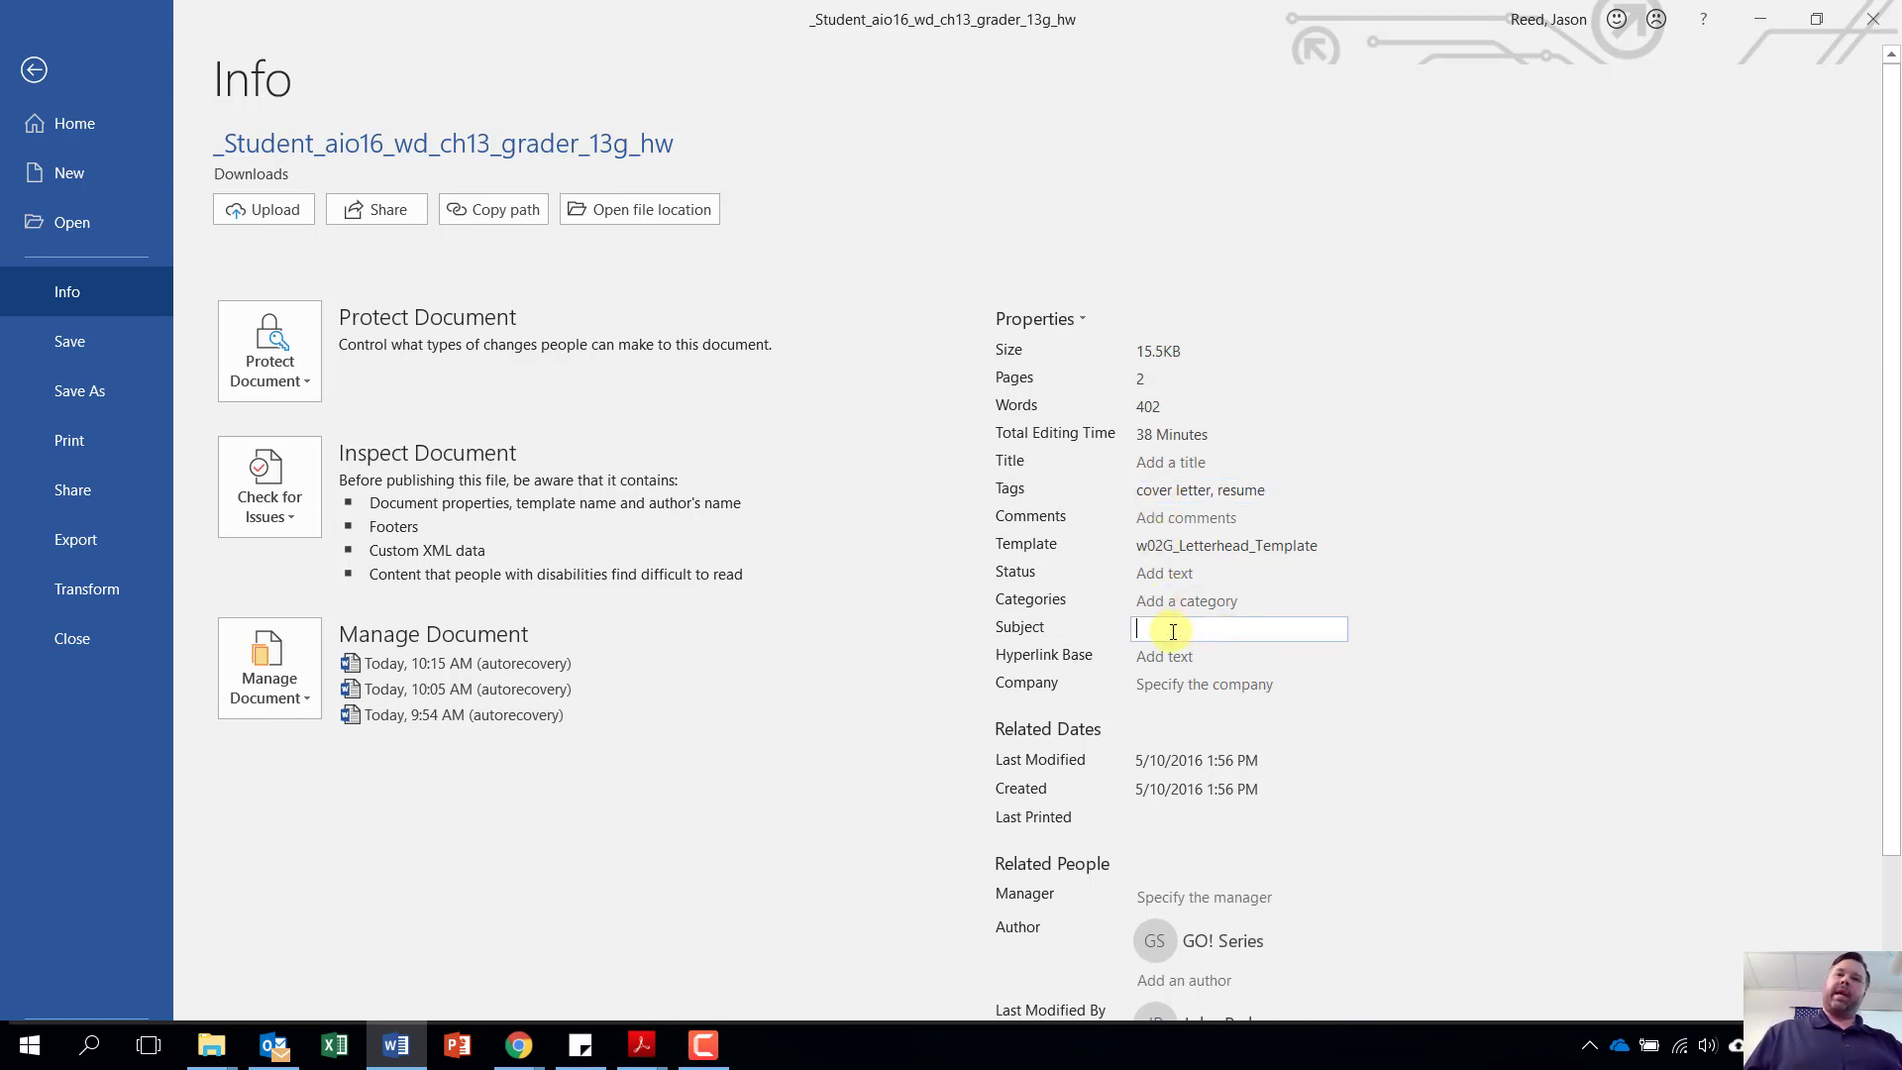
pyautogui.write('cgs')
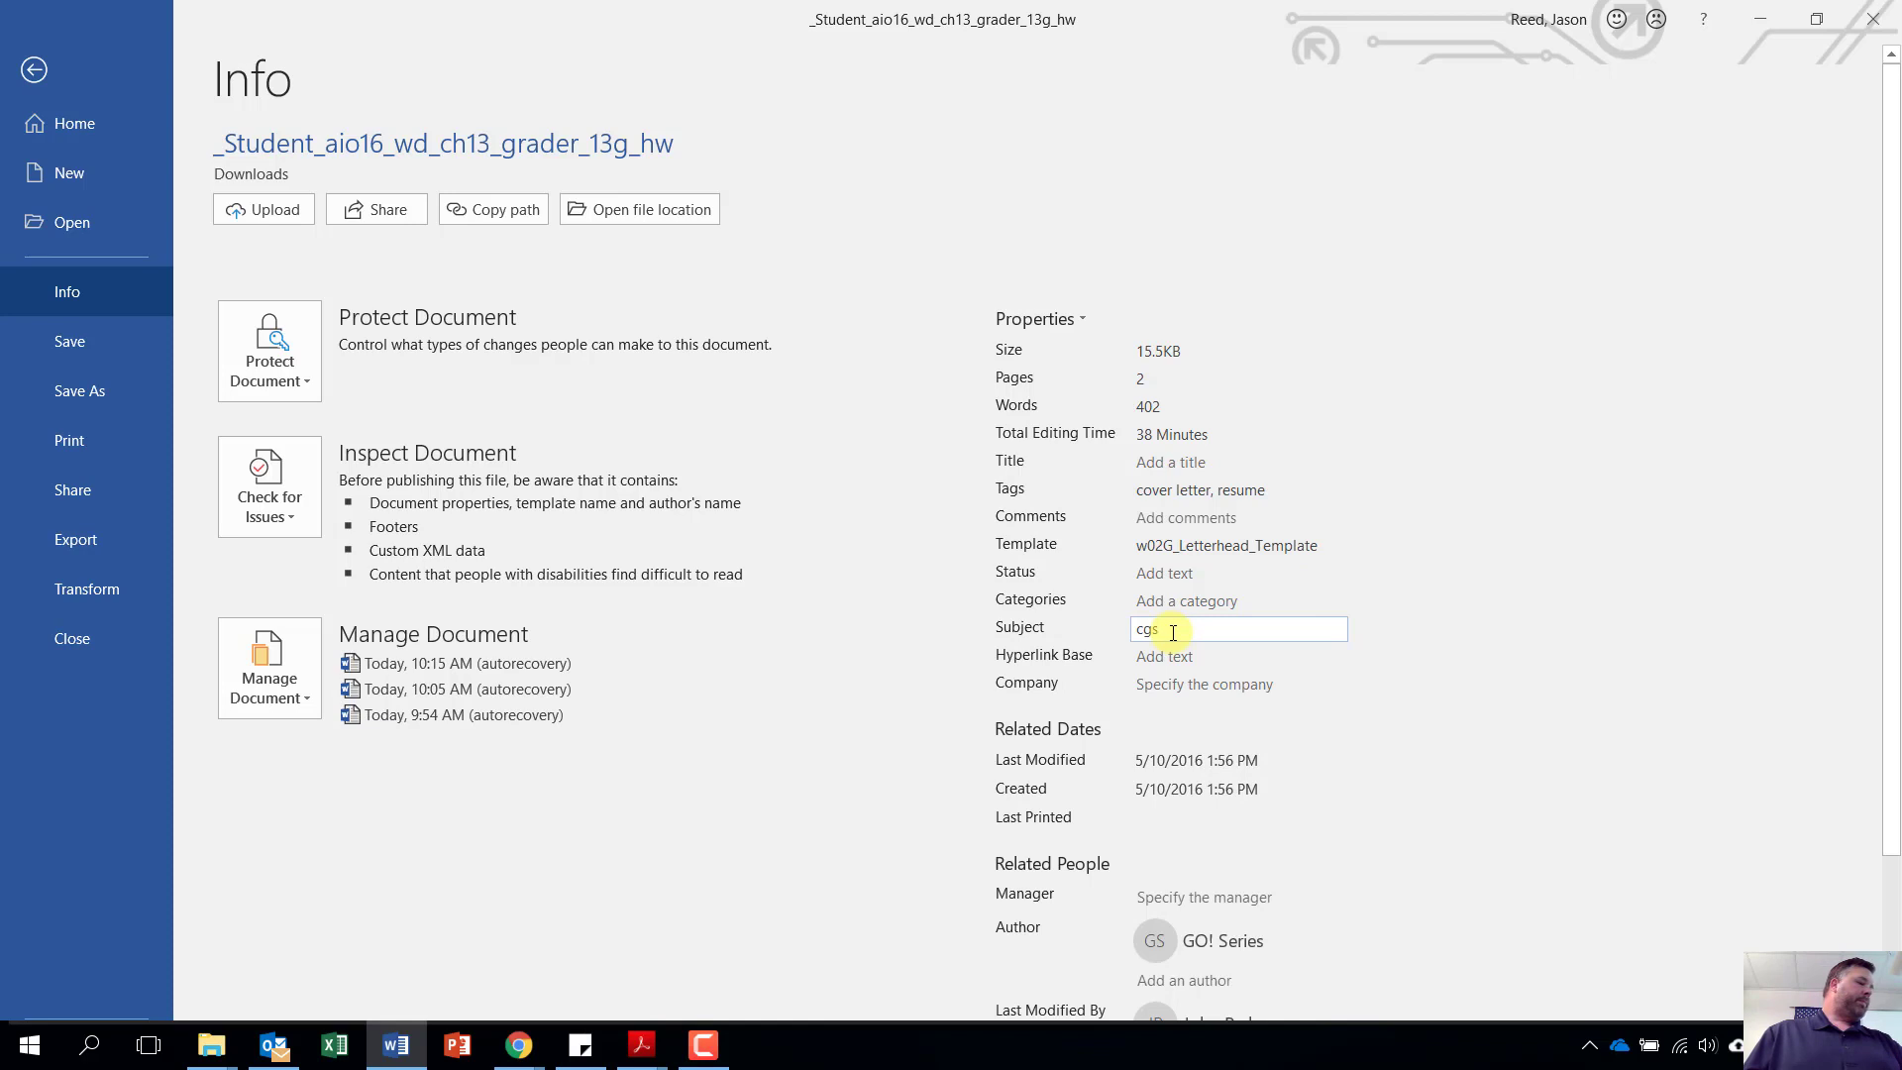
pyautogui.scroll(-2, 1210, 895)
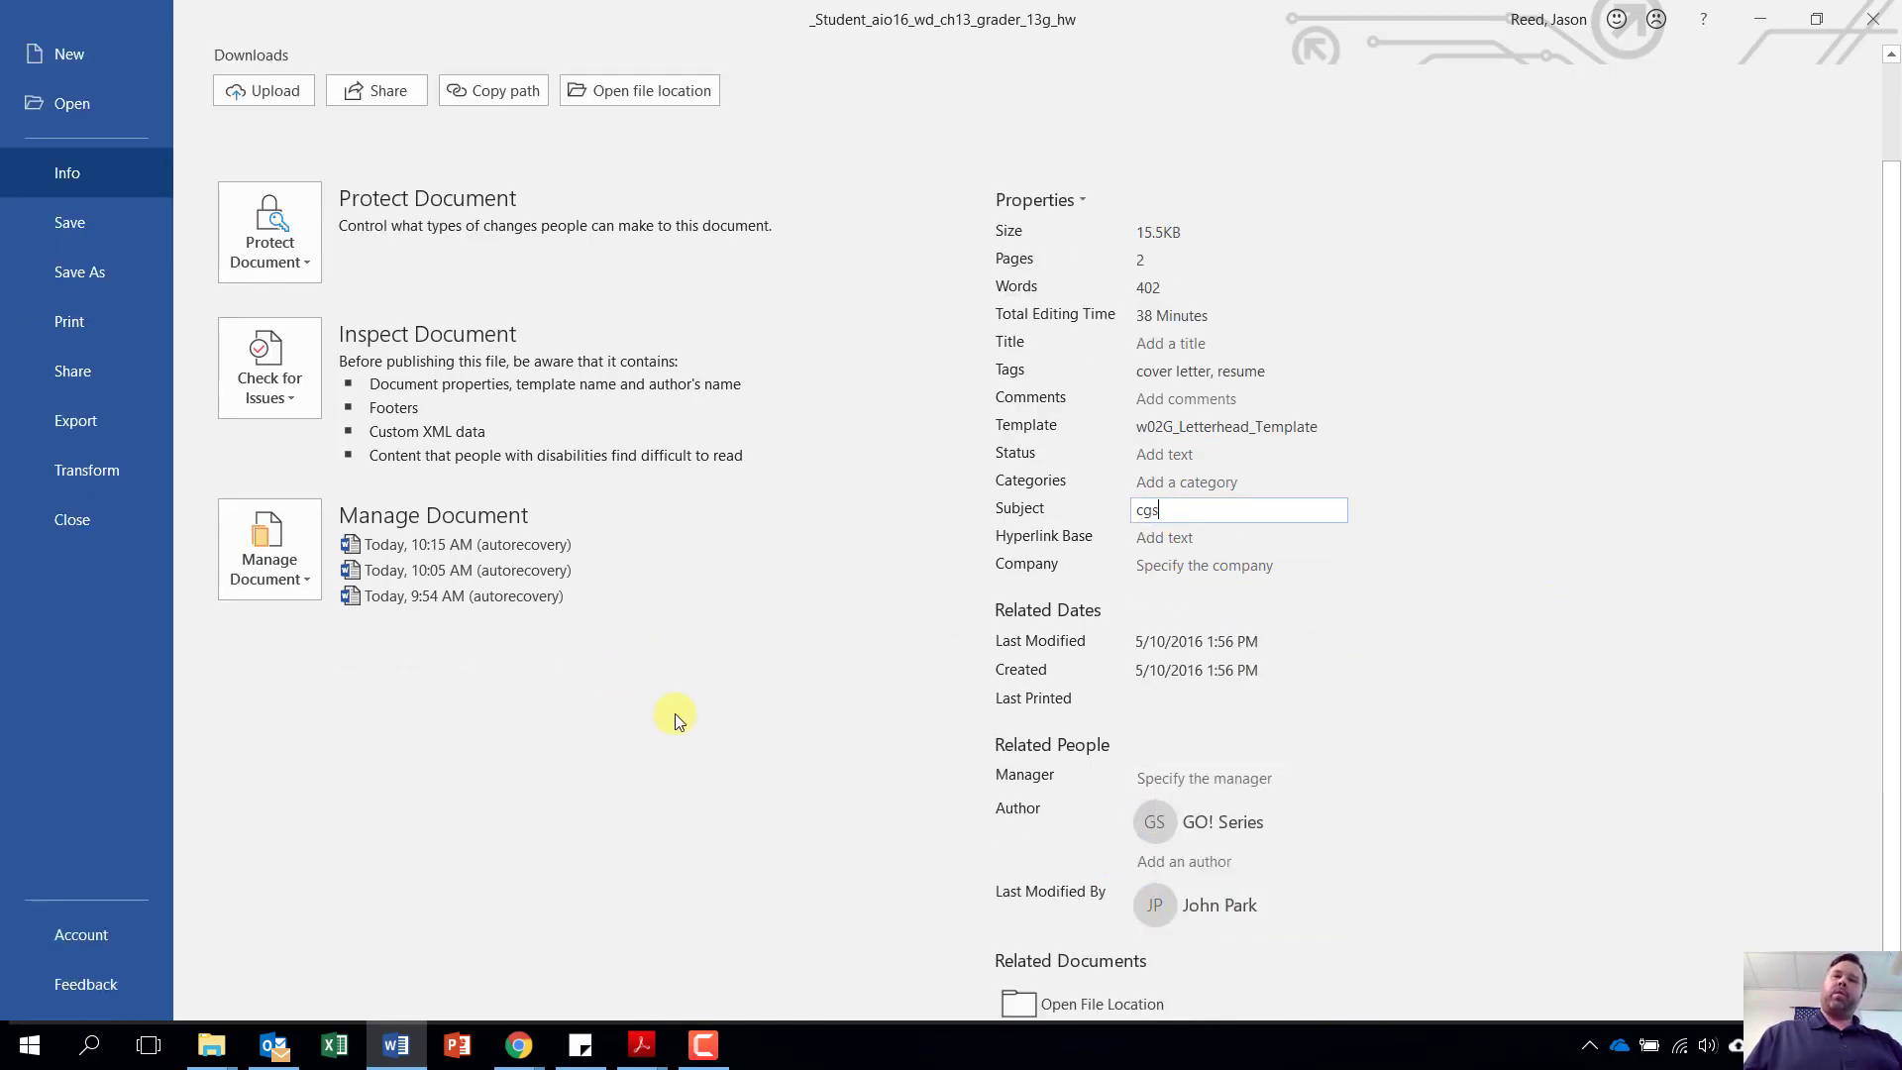
# Step: Replace the GO! Series author with the student's name, save the document, and close Word
pyautogui.rightClick(1189, 825)
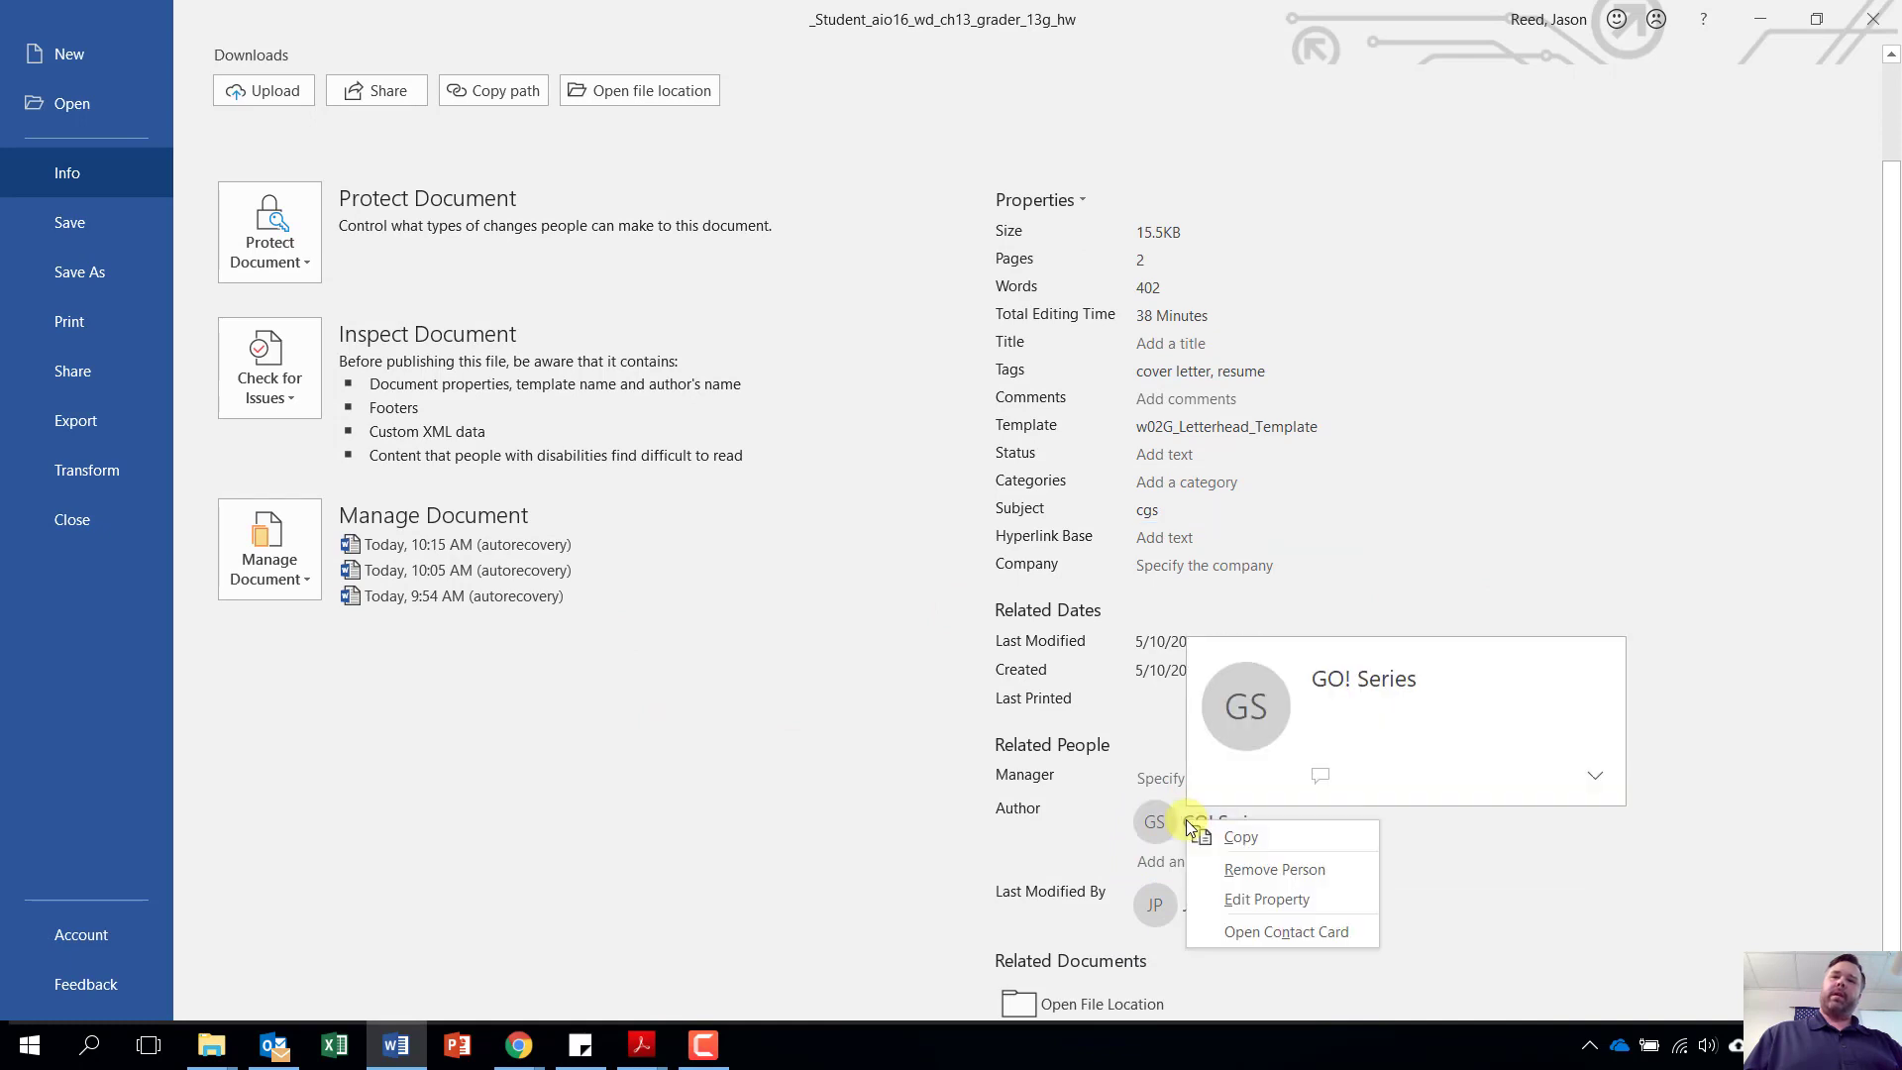
pyautogui.click(1251, 872)
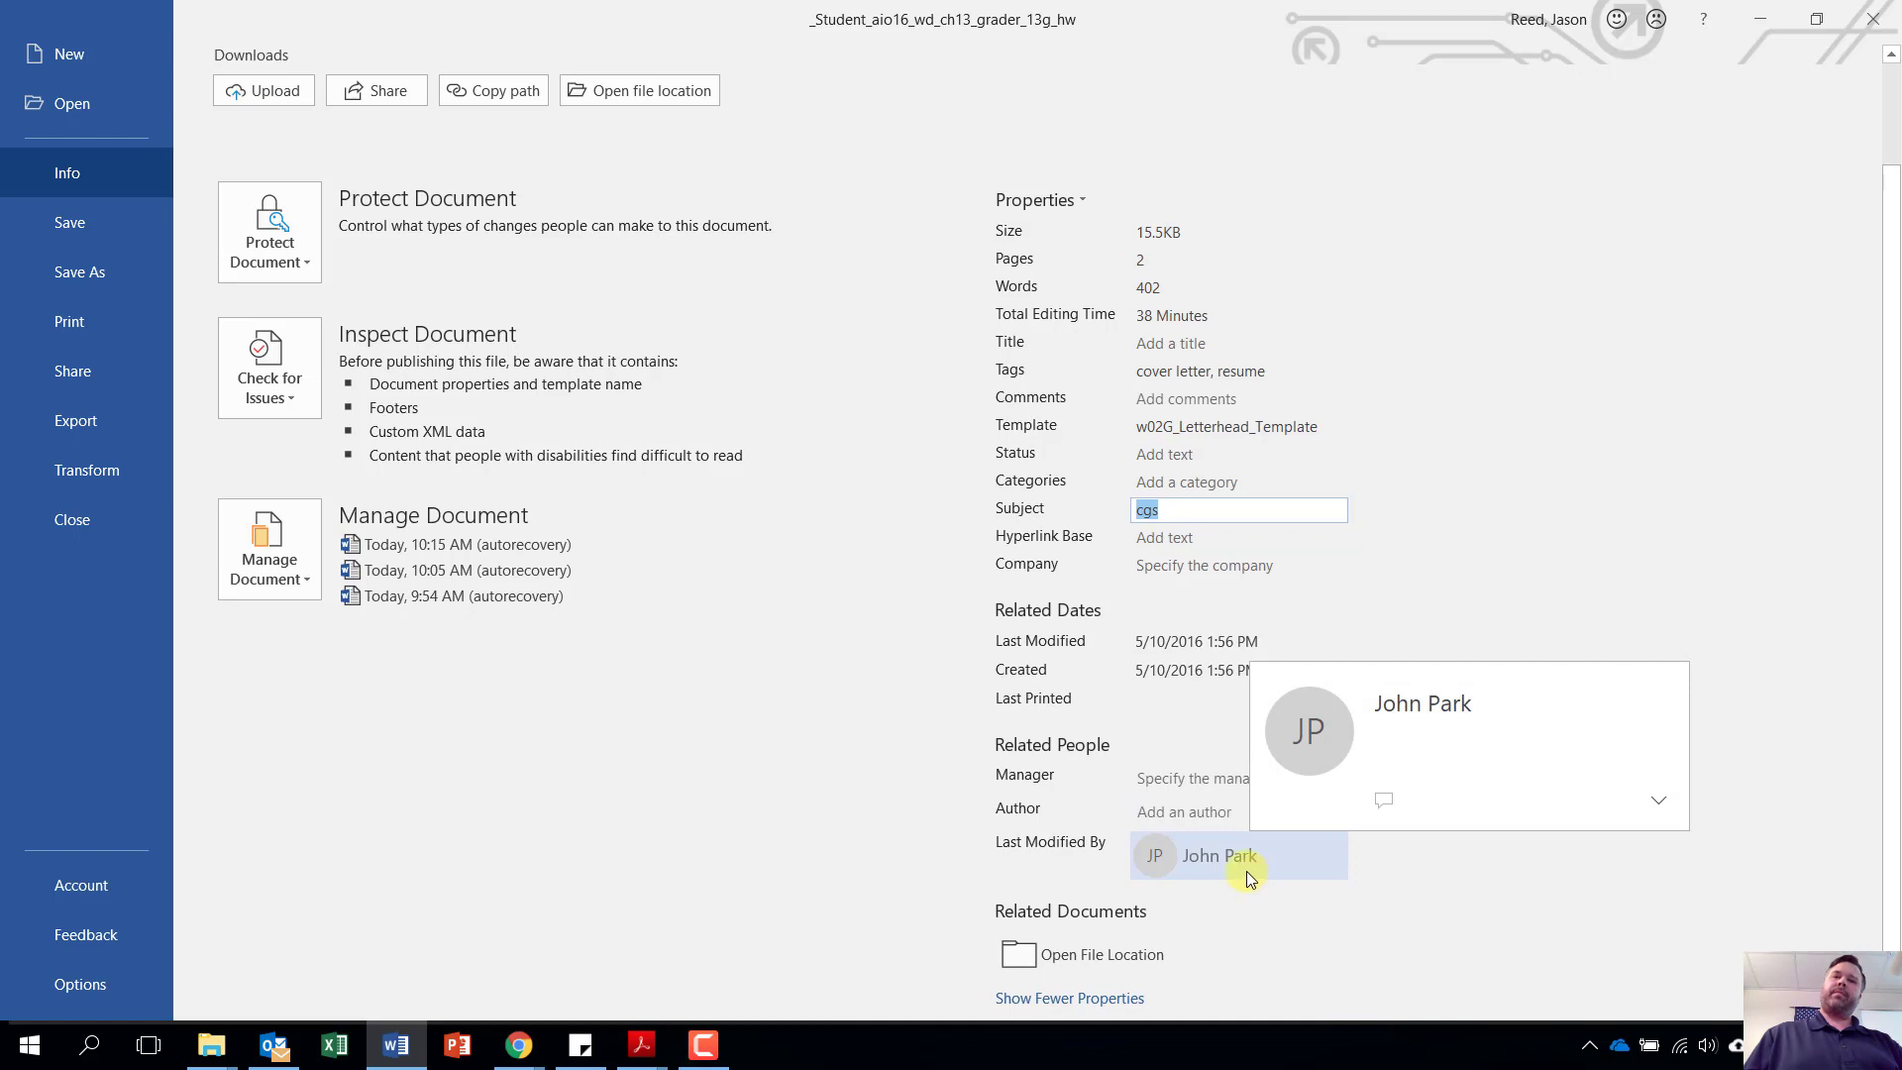
pyautogui.click(1184, 810)
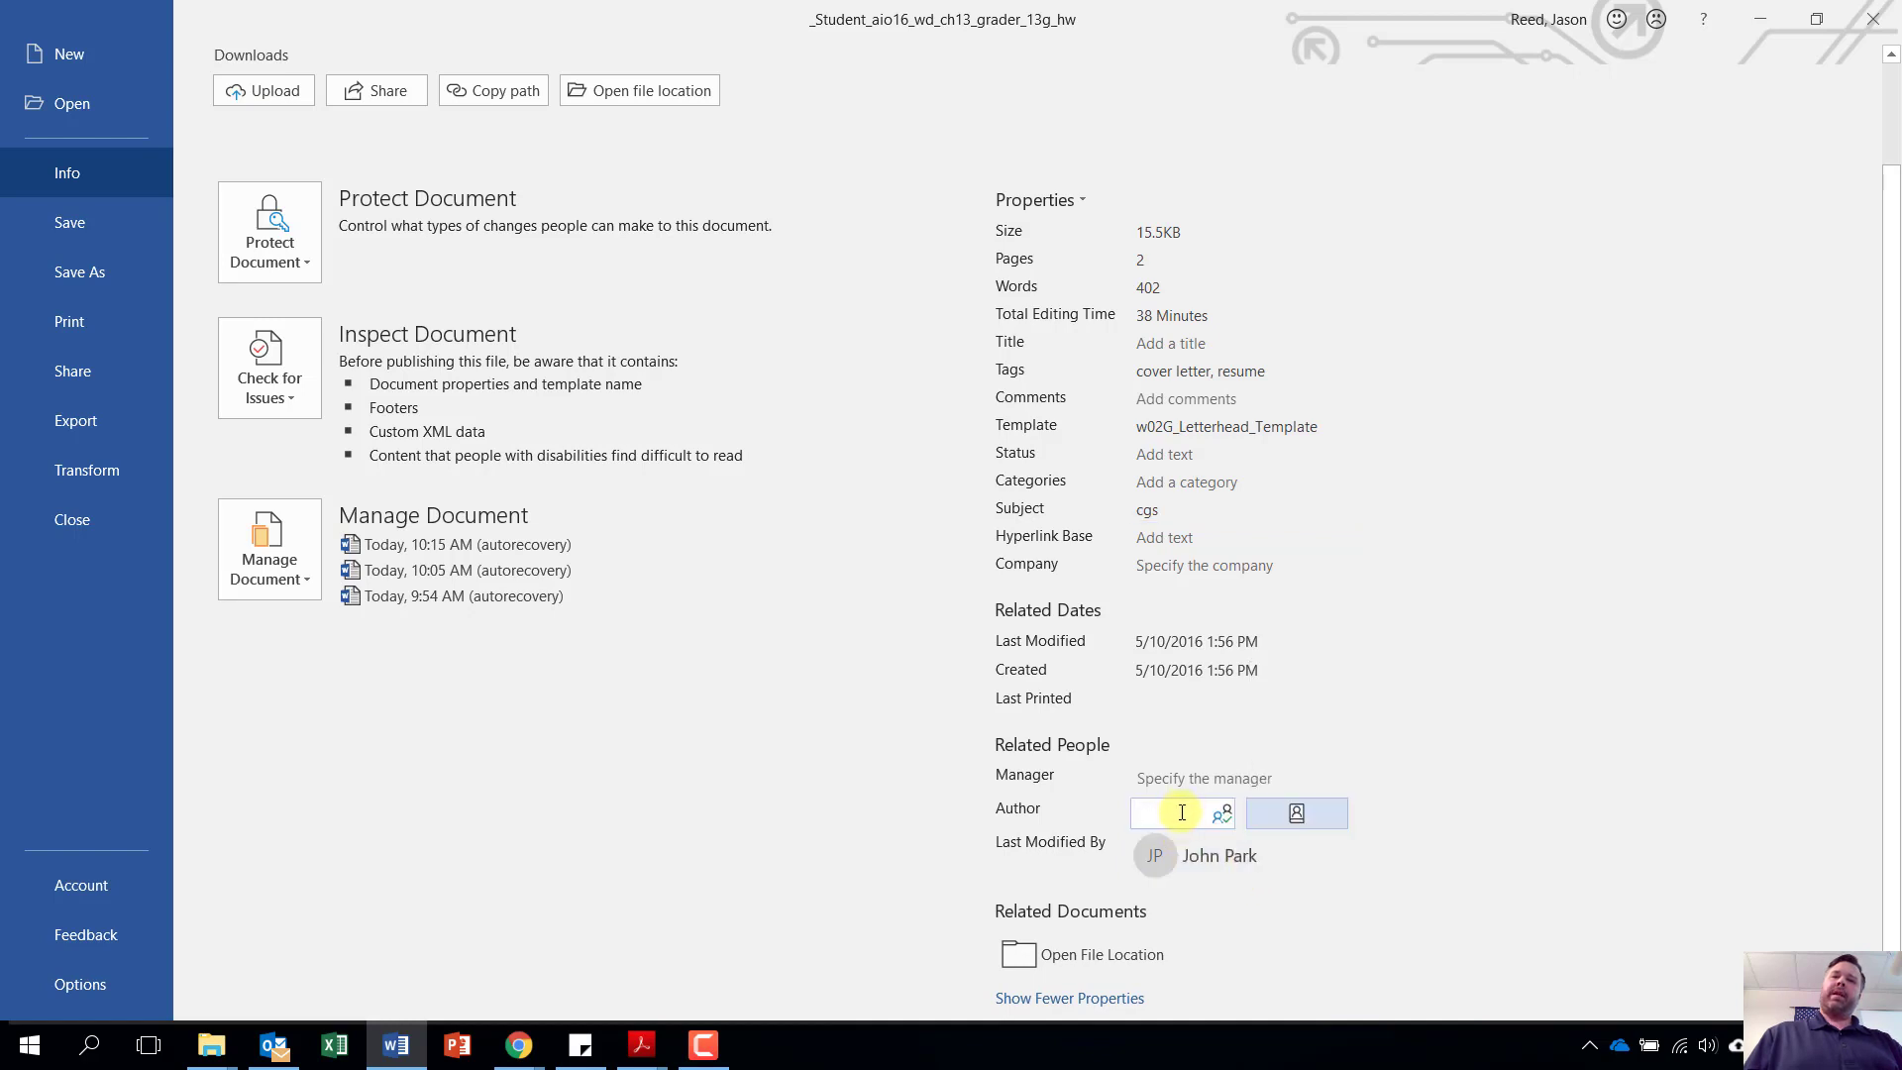
pyautogui.write('Jason')
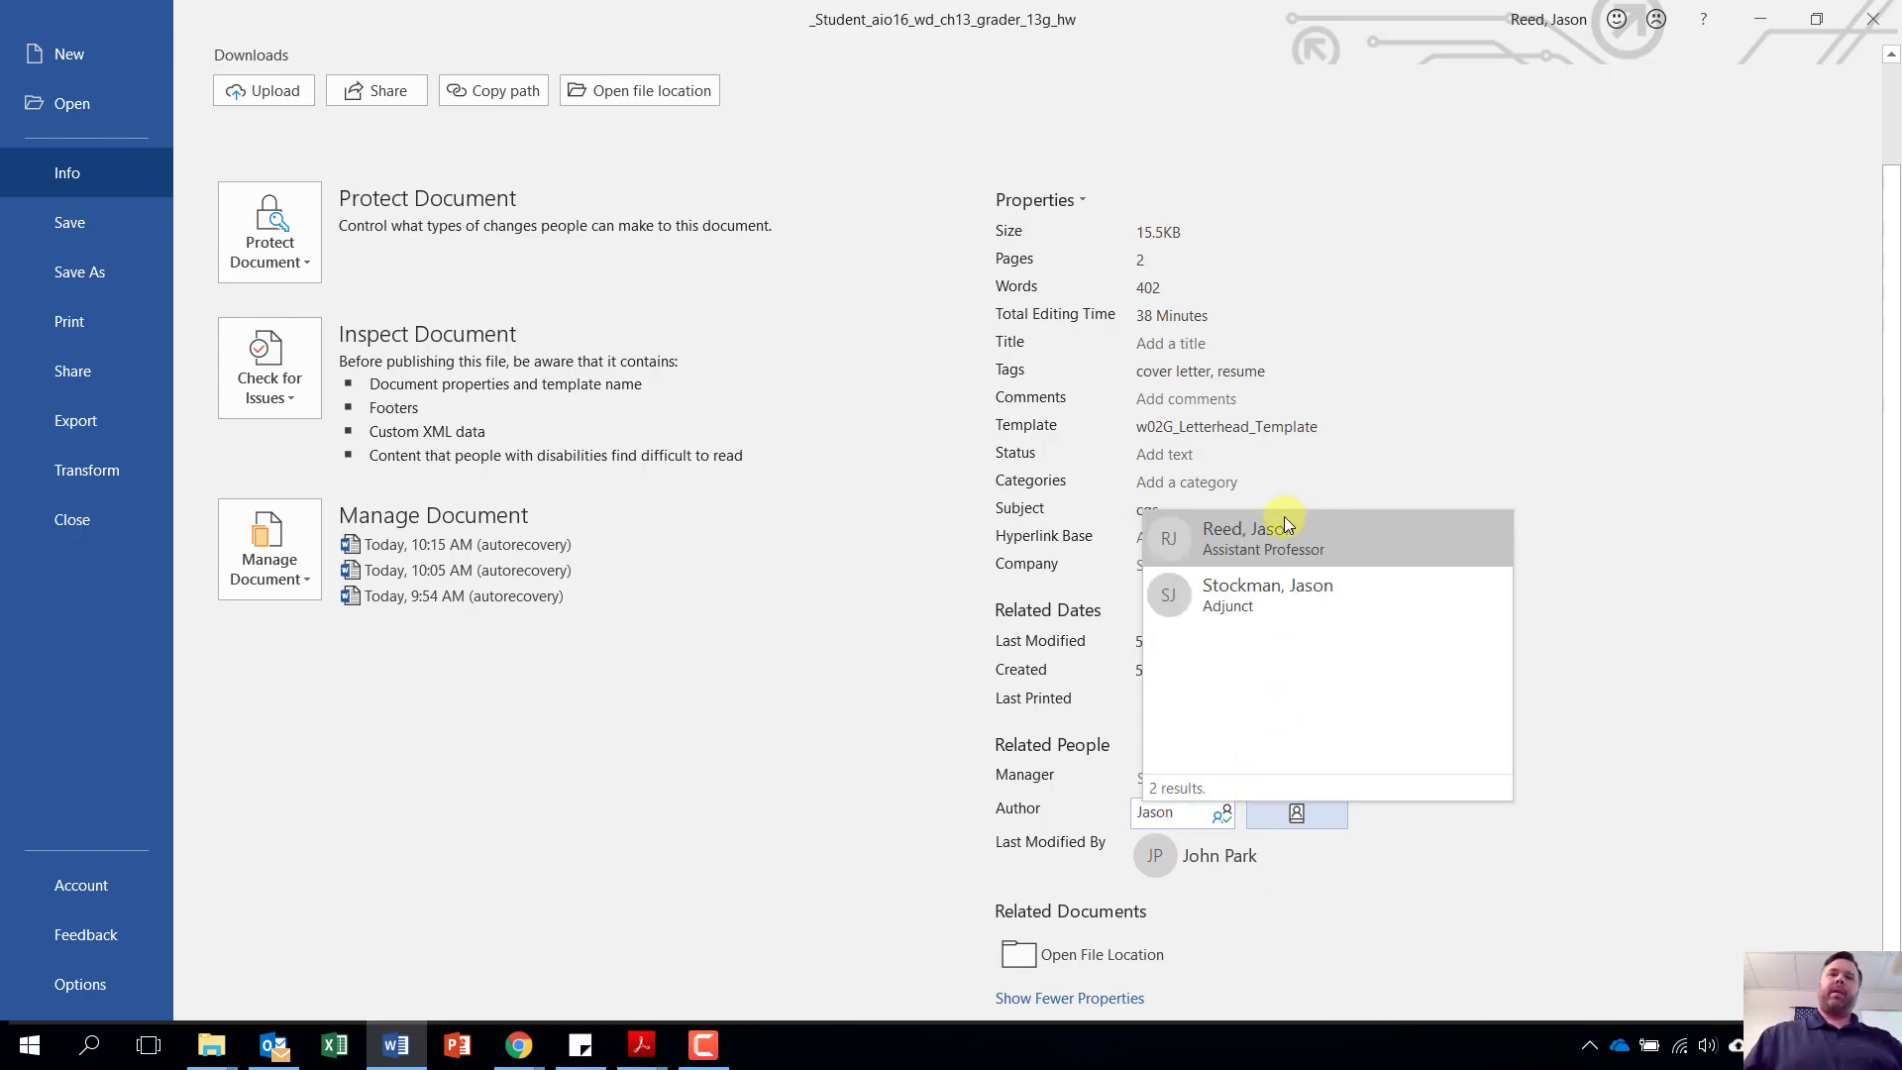
pyautogui.click(1278, 529)
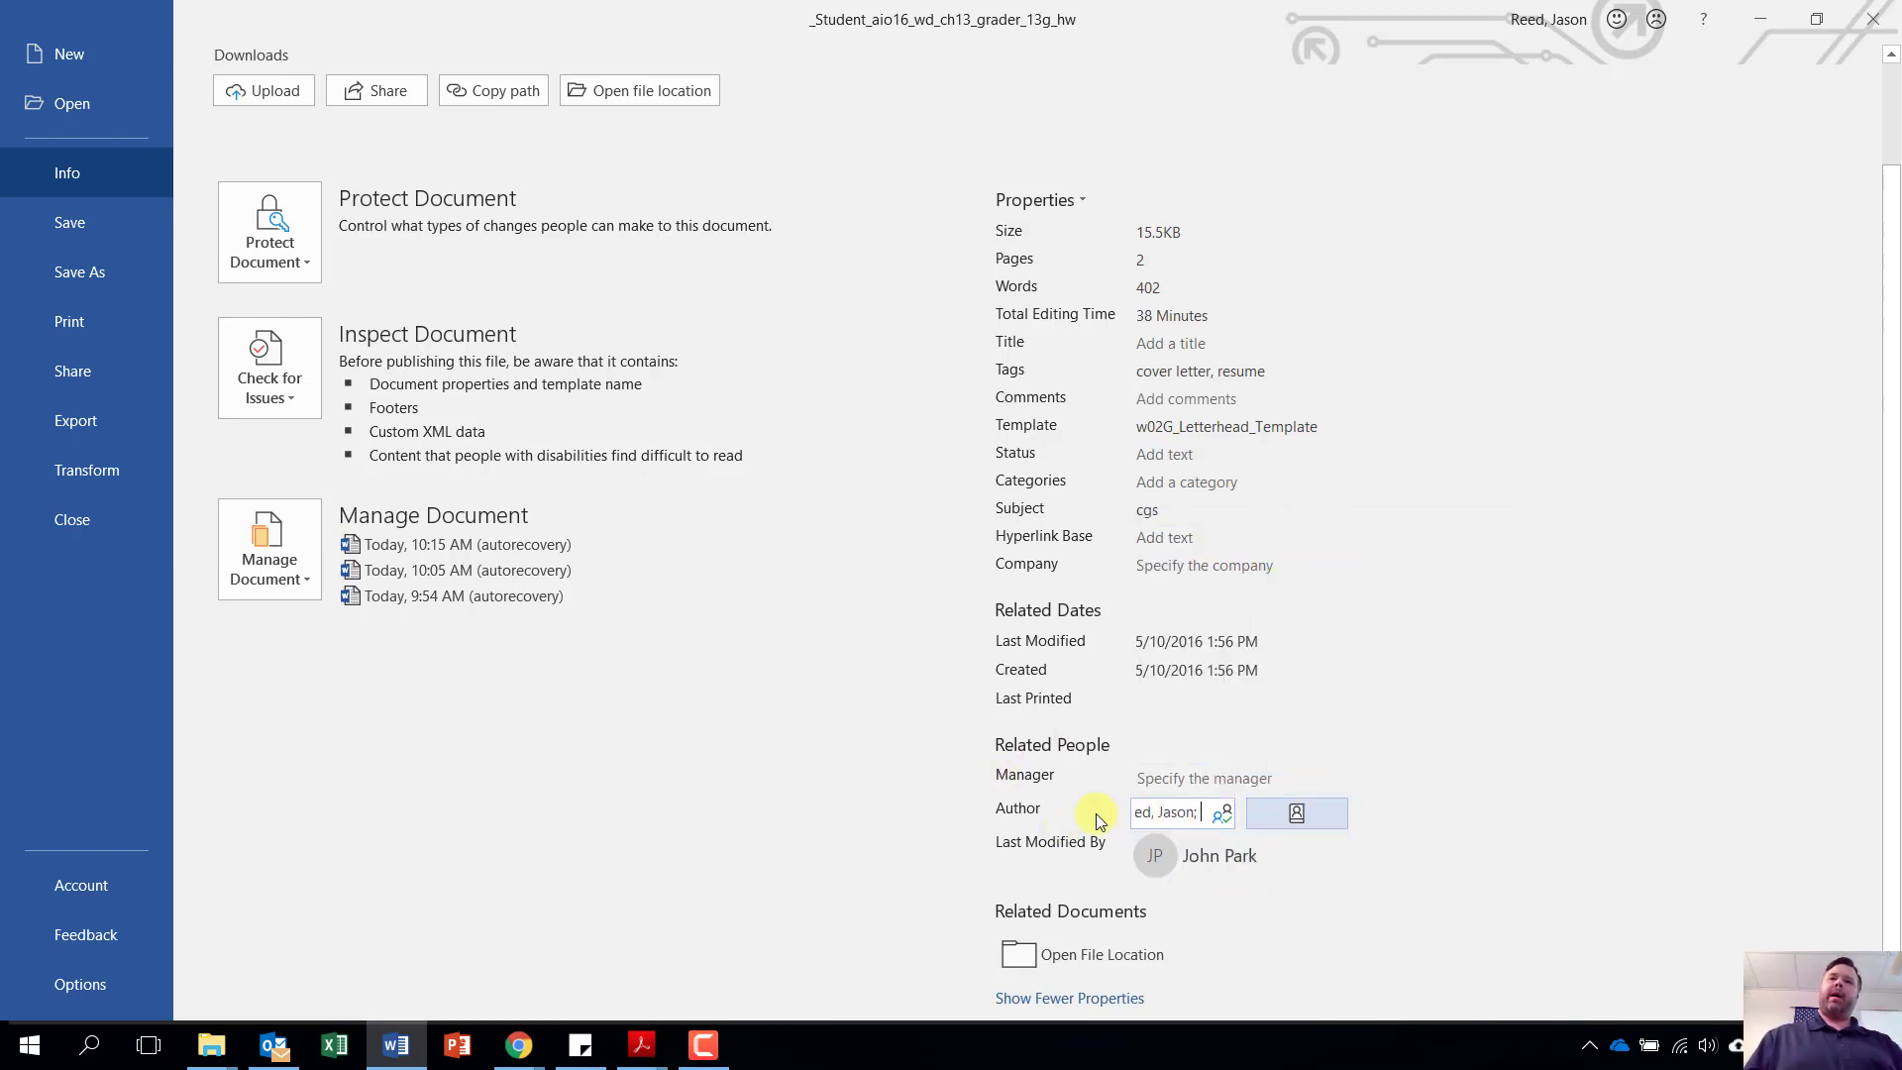
pyautogui.moveTo(1232, 856)
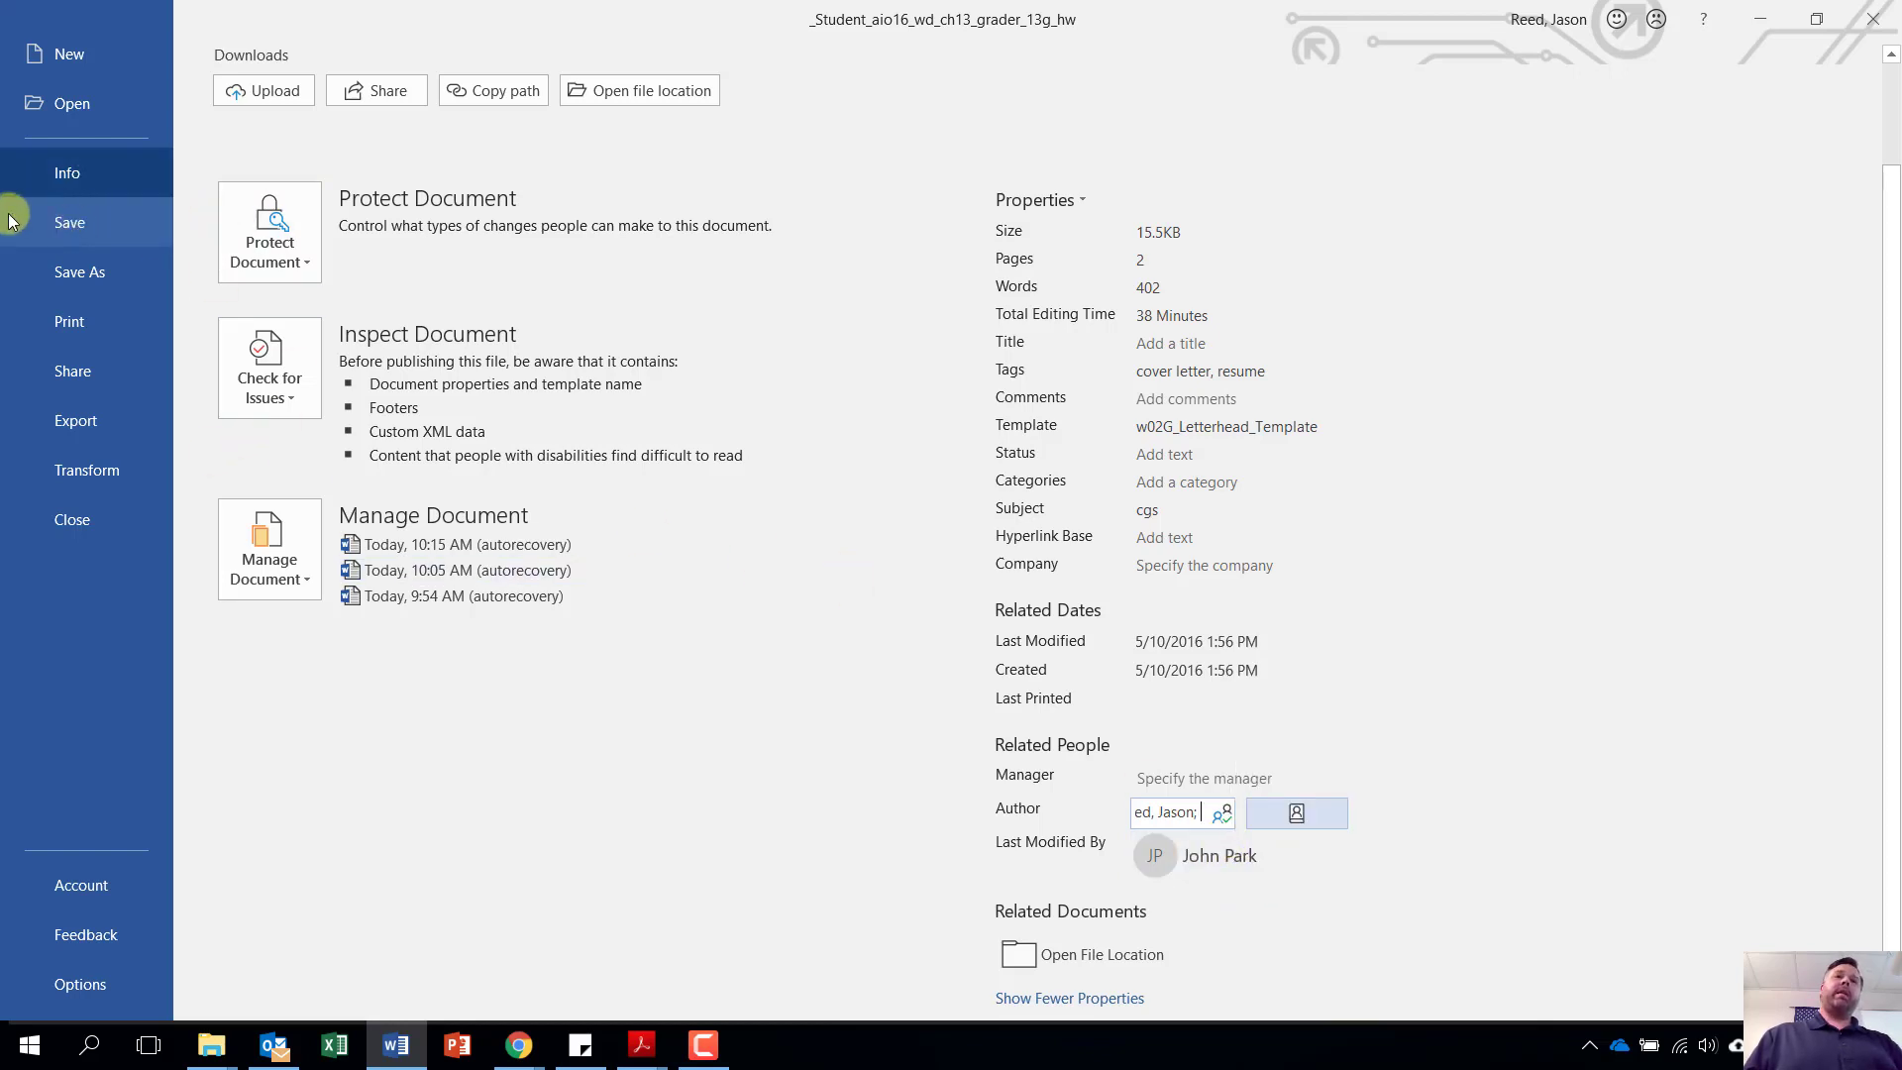
pyautogui.click(69, 225)
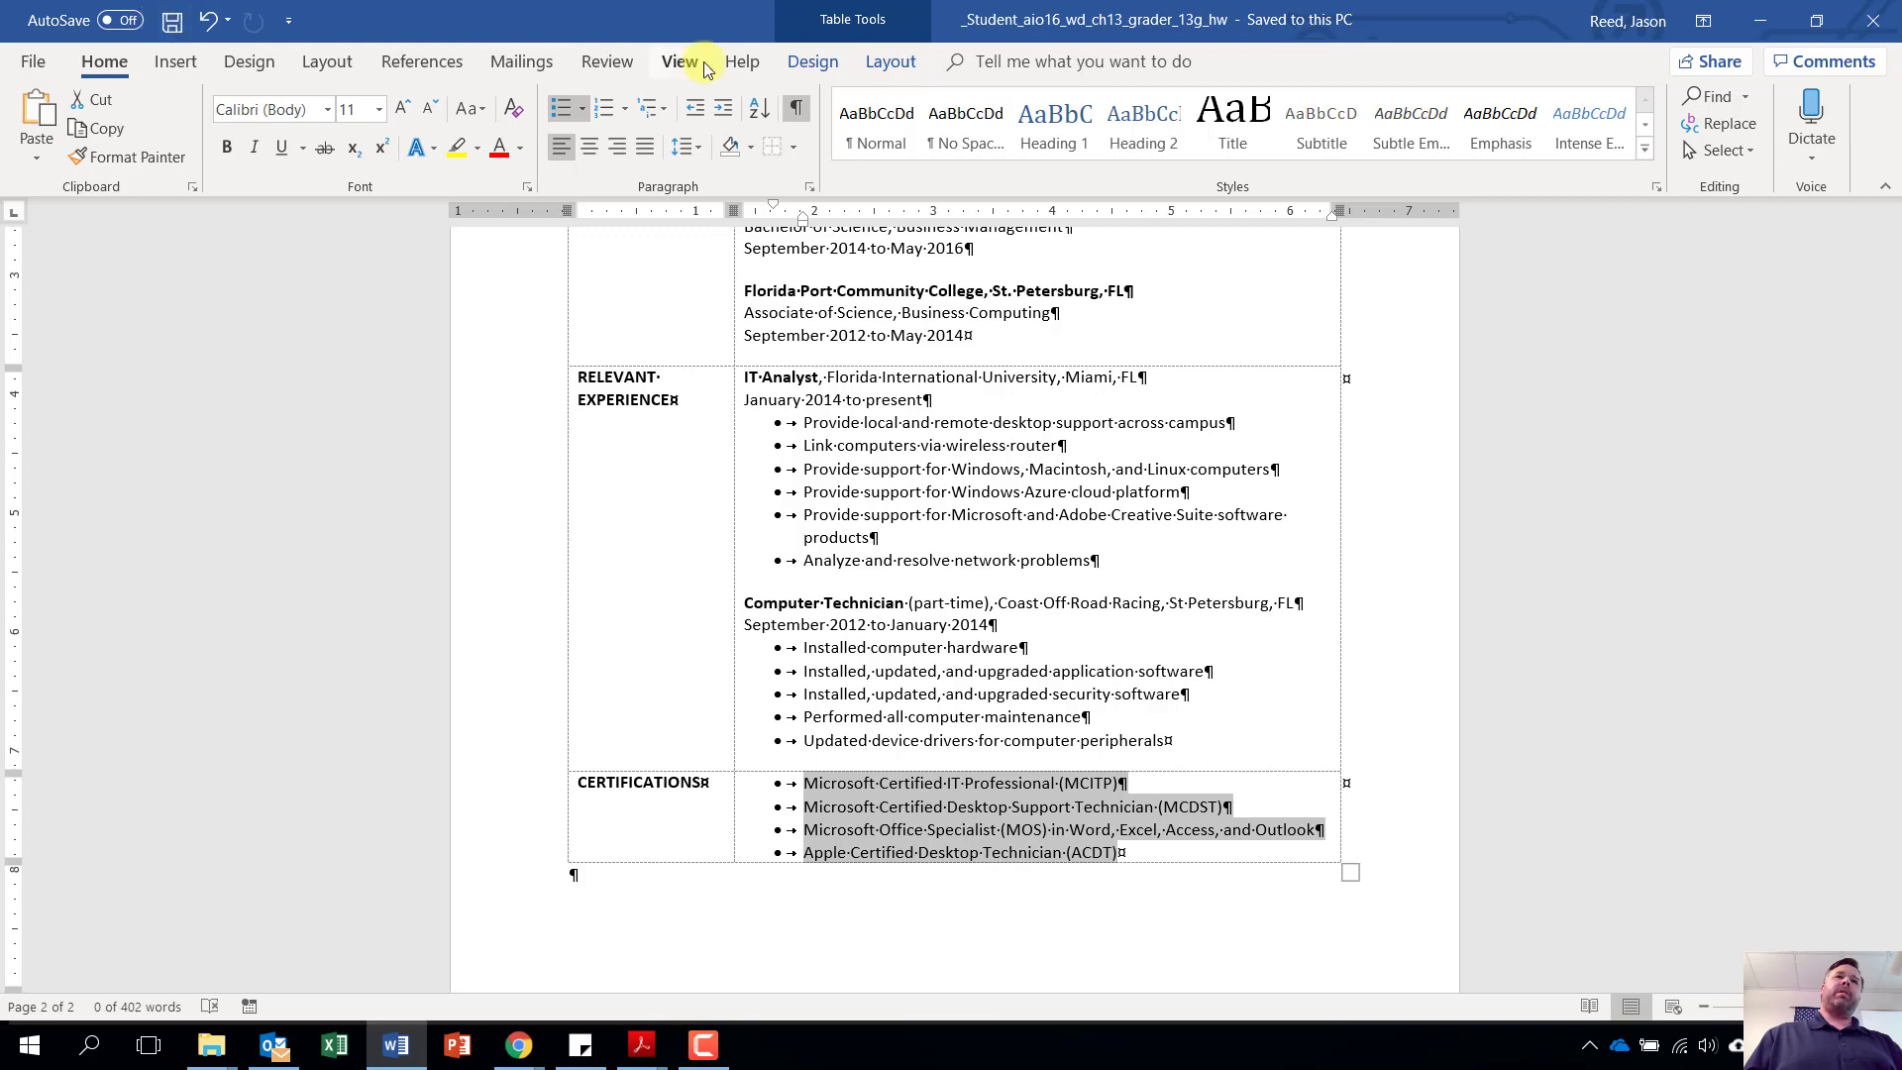
pyautogui.click(1889, 26)
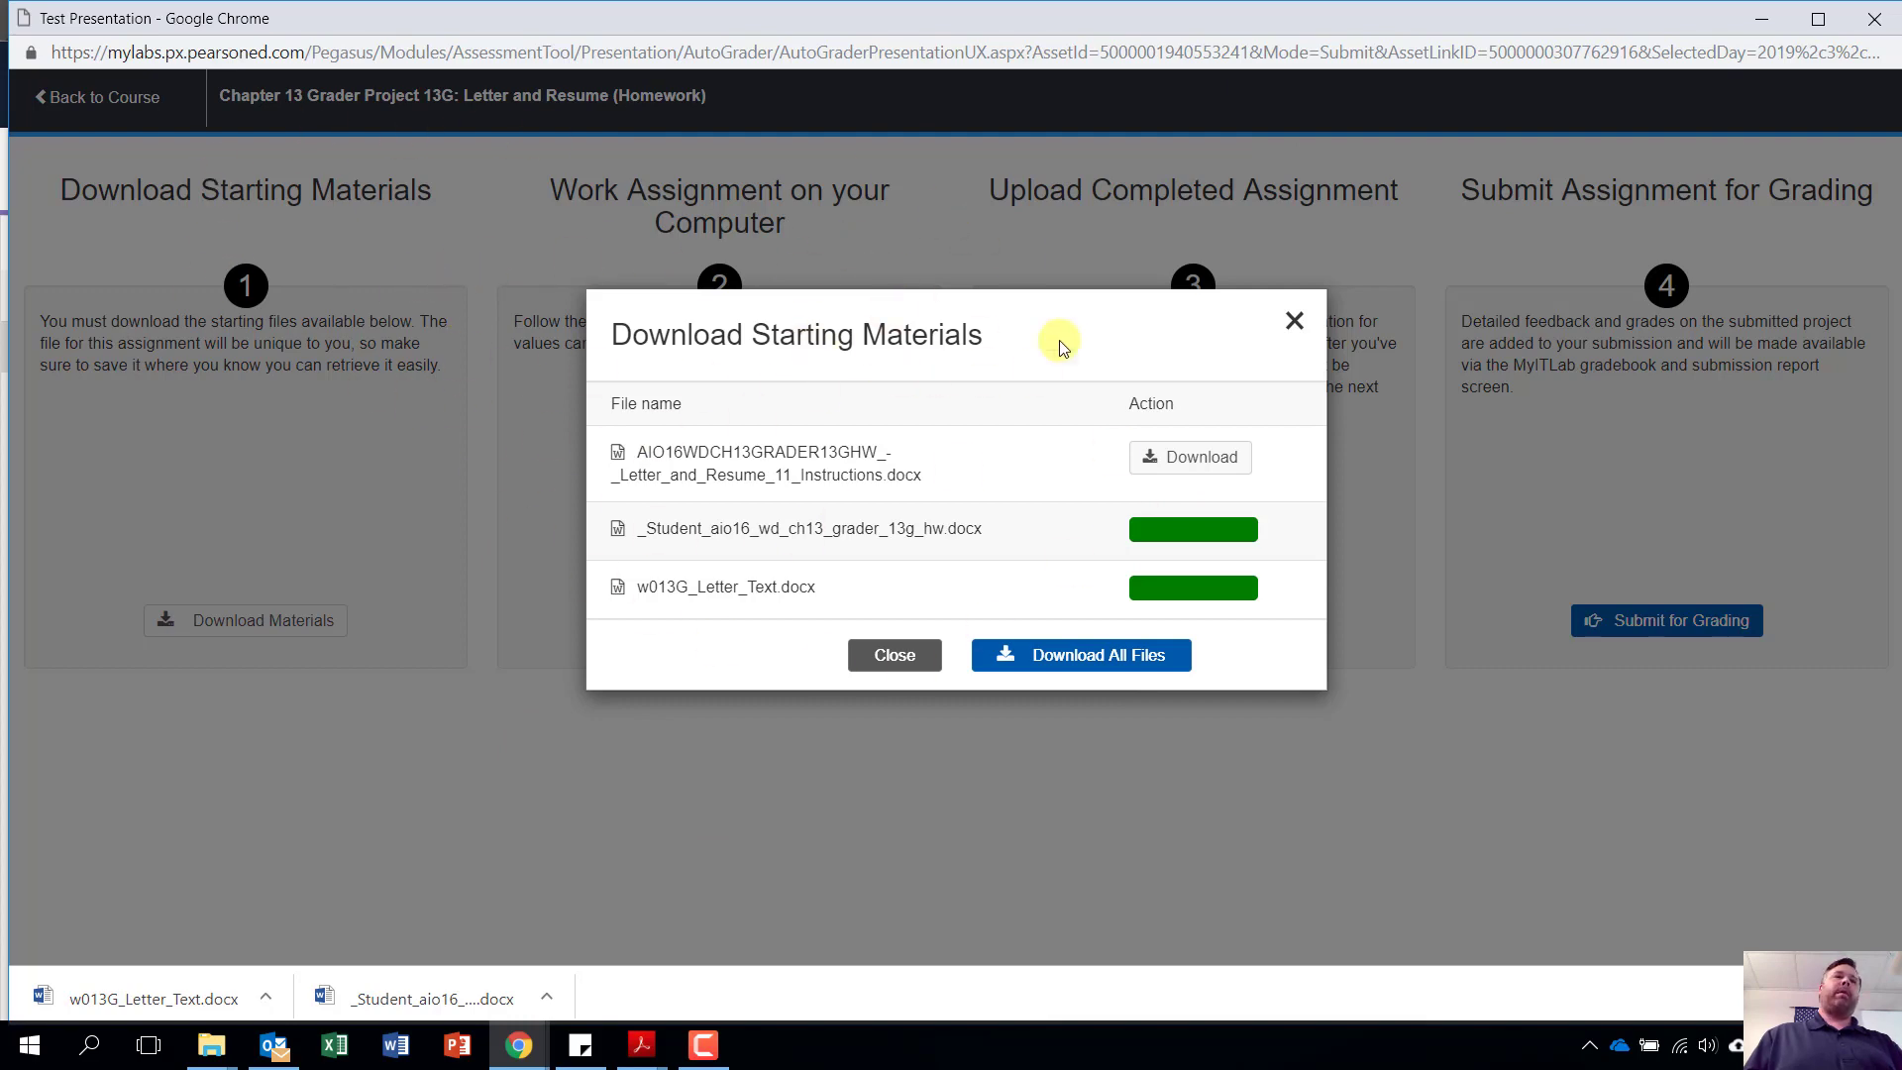
# Step: Choose _Student_aio16_wd_ch13_grader_13g_hw.docx from Downloads as the file to upload
pyautogui.click(1296, 321)
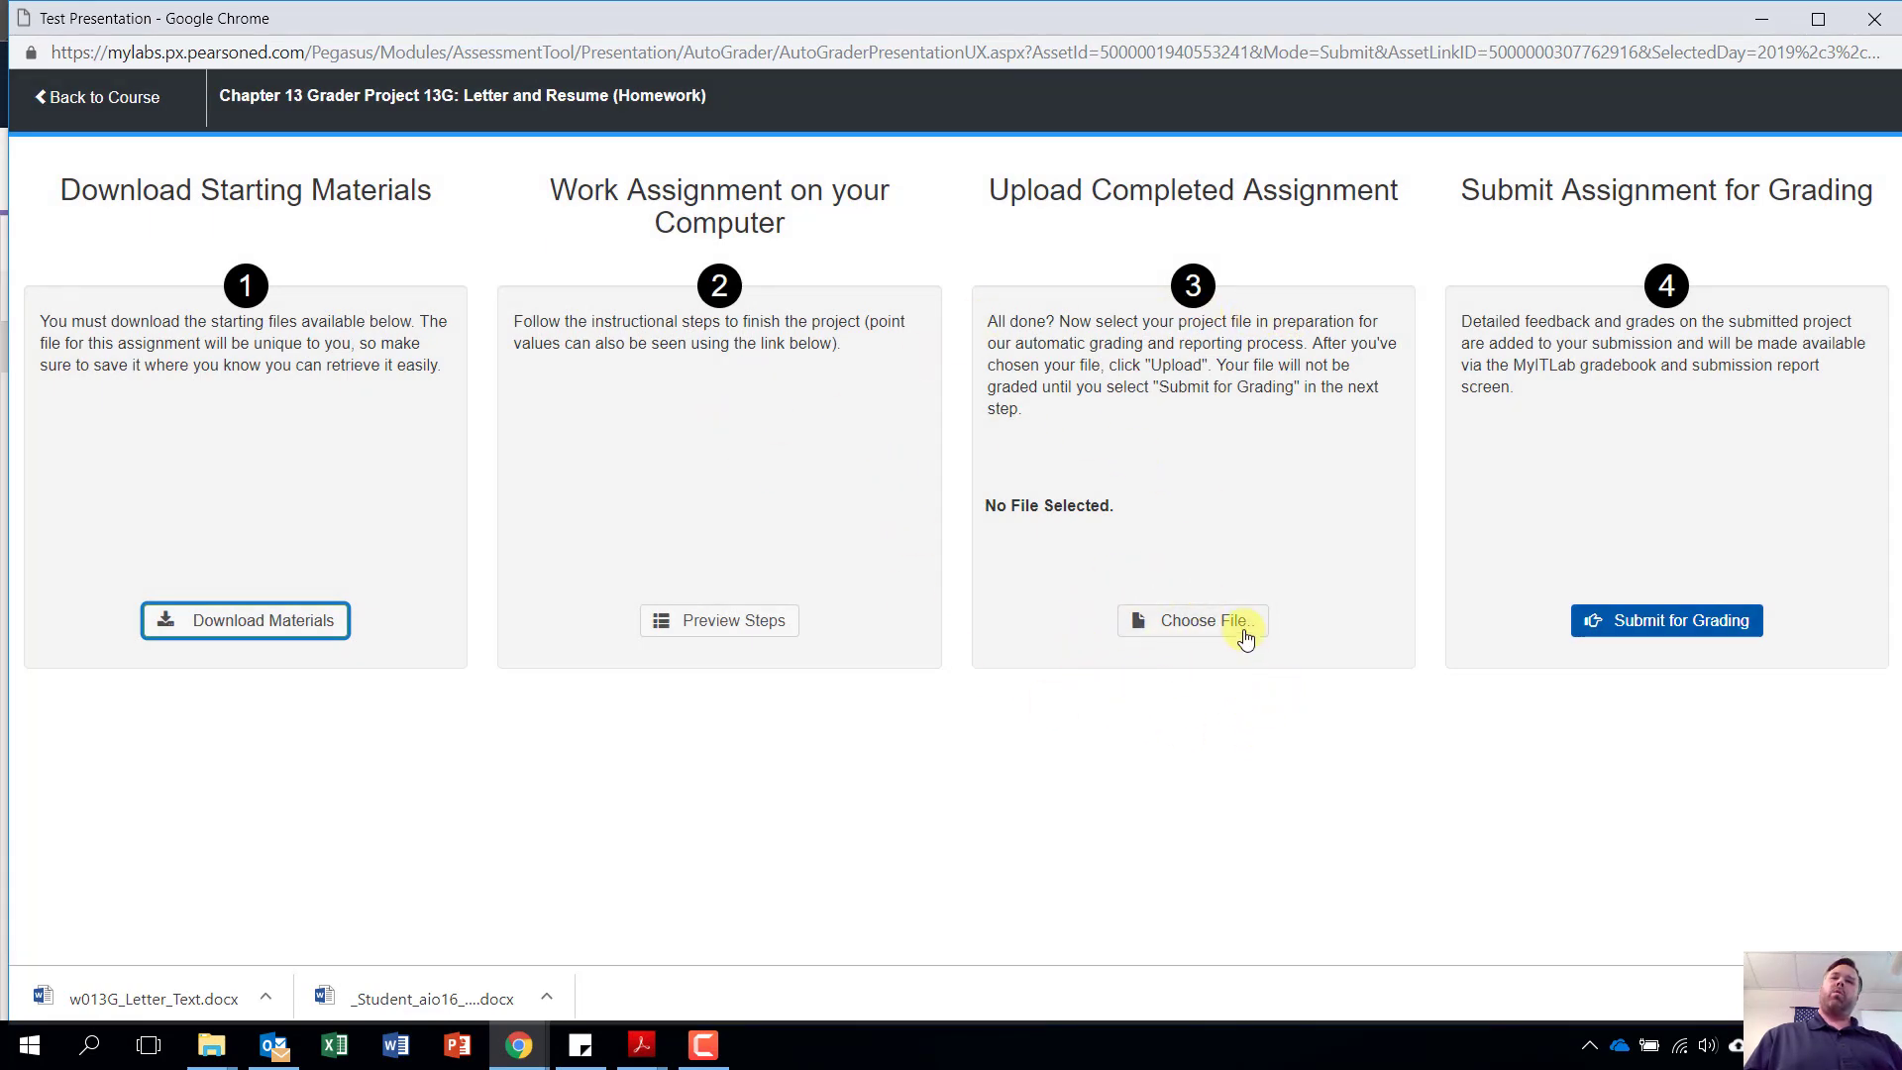
pyautogui.click(1211, 624)
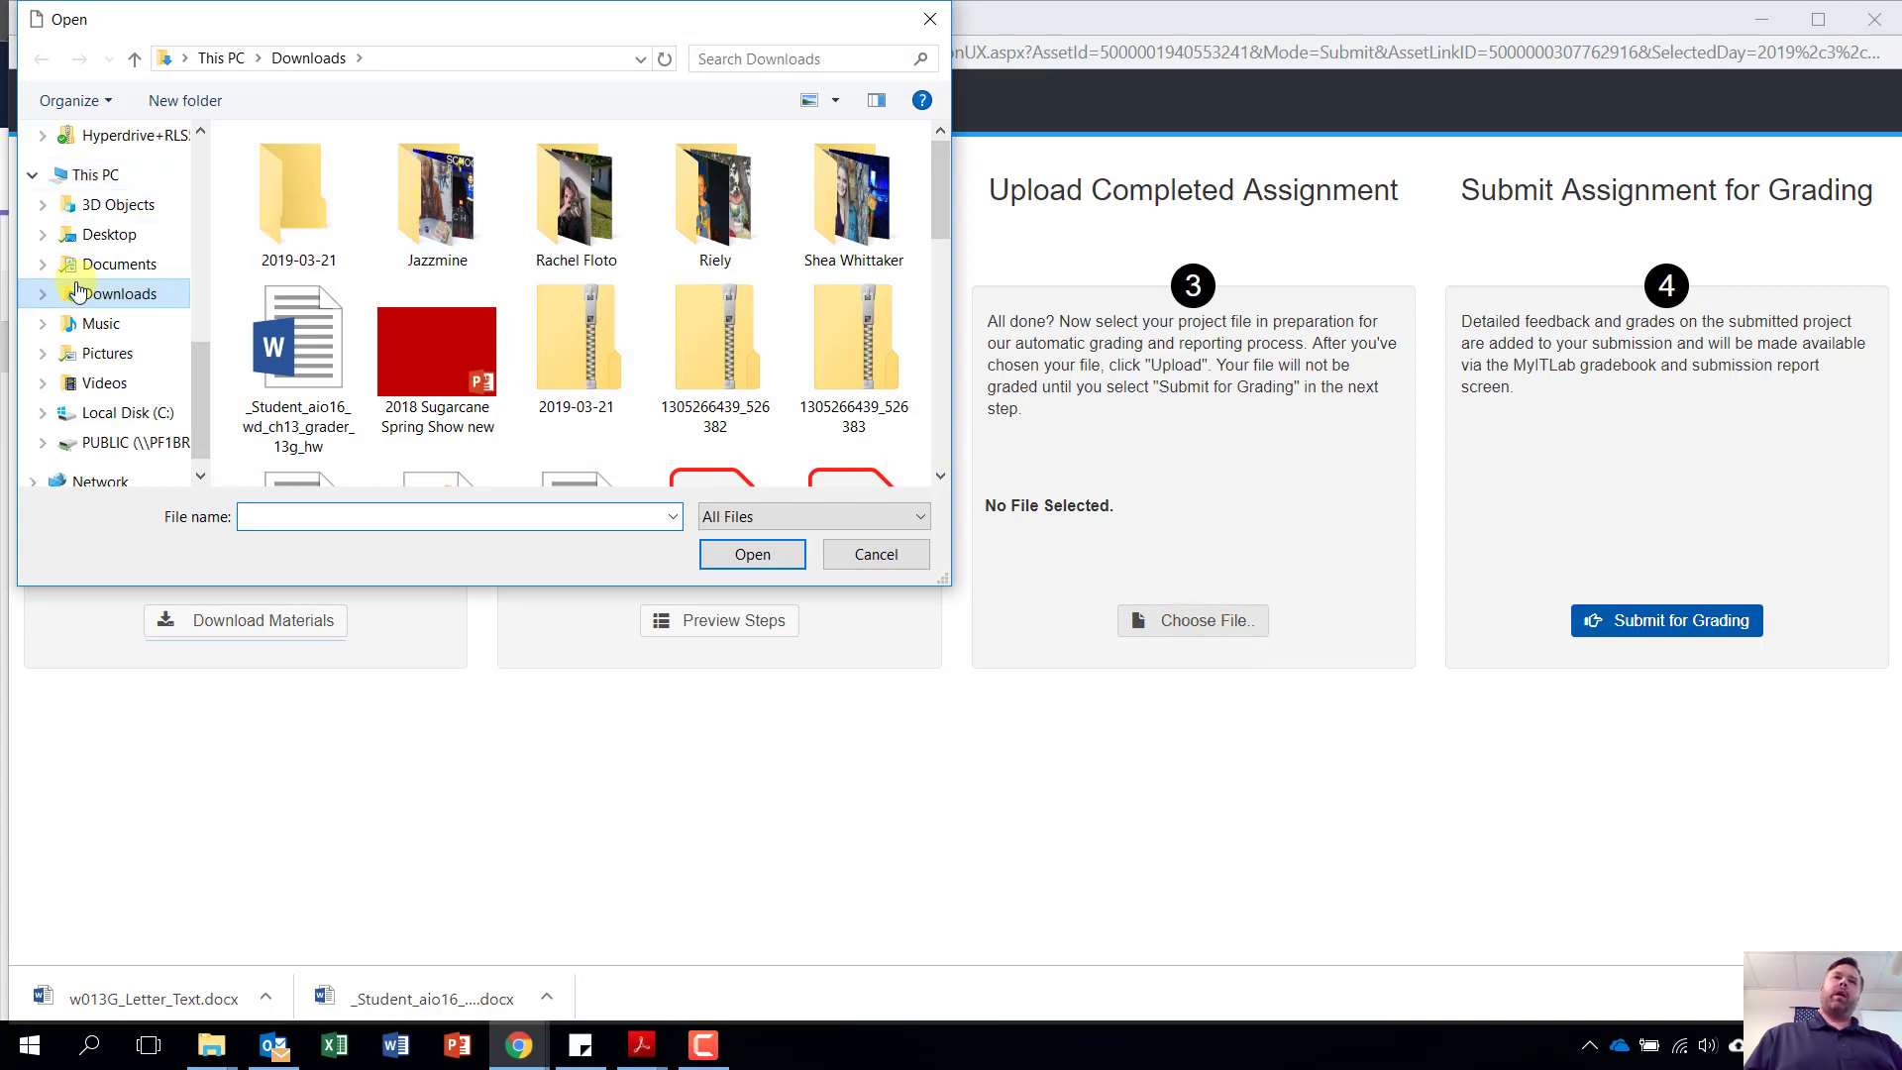
pyautogui.scroll(-2, 651, 347)
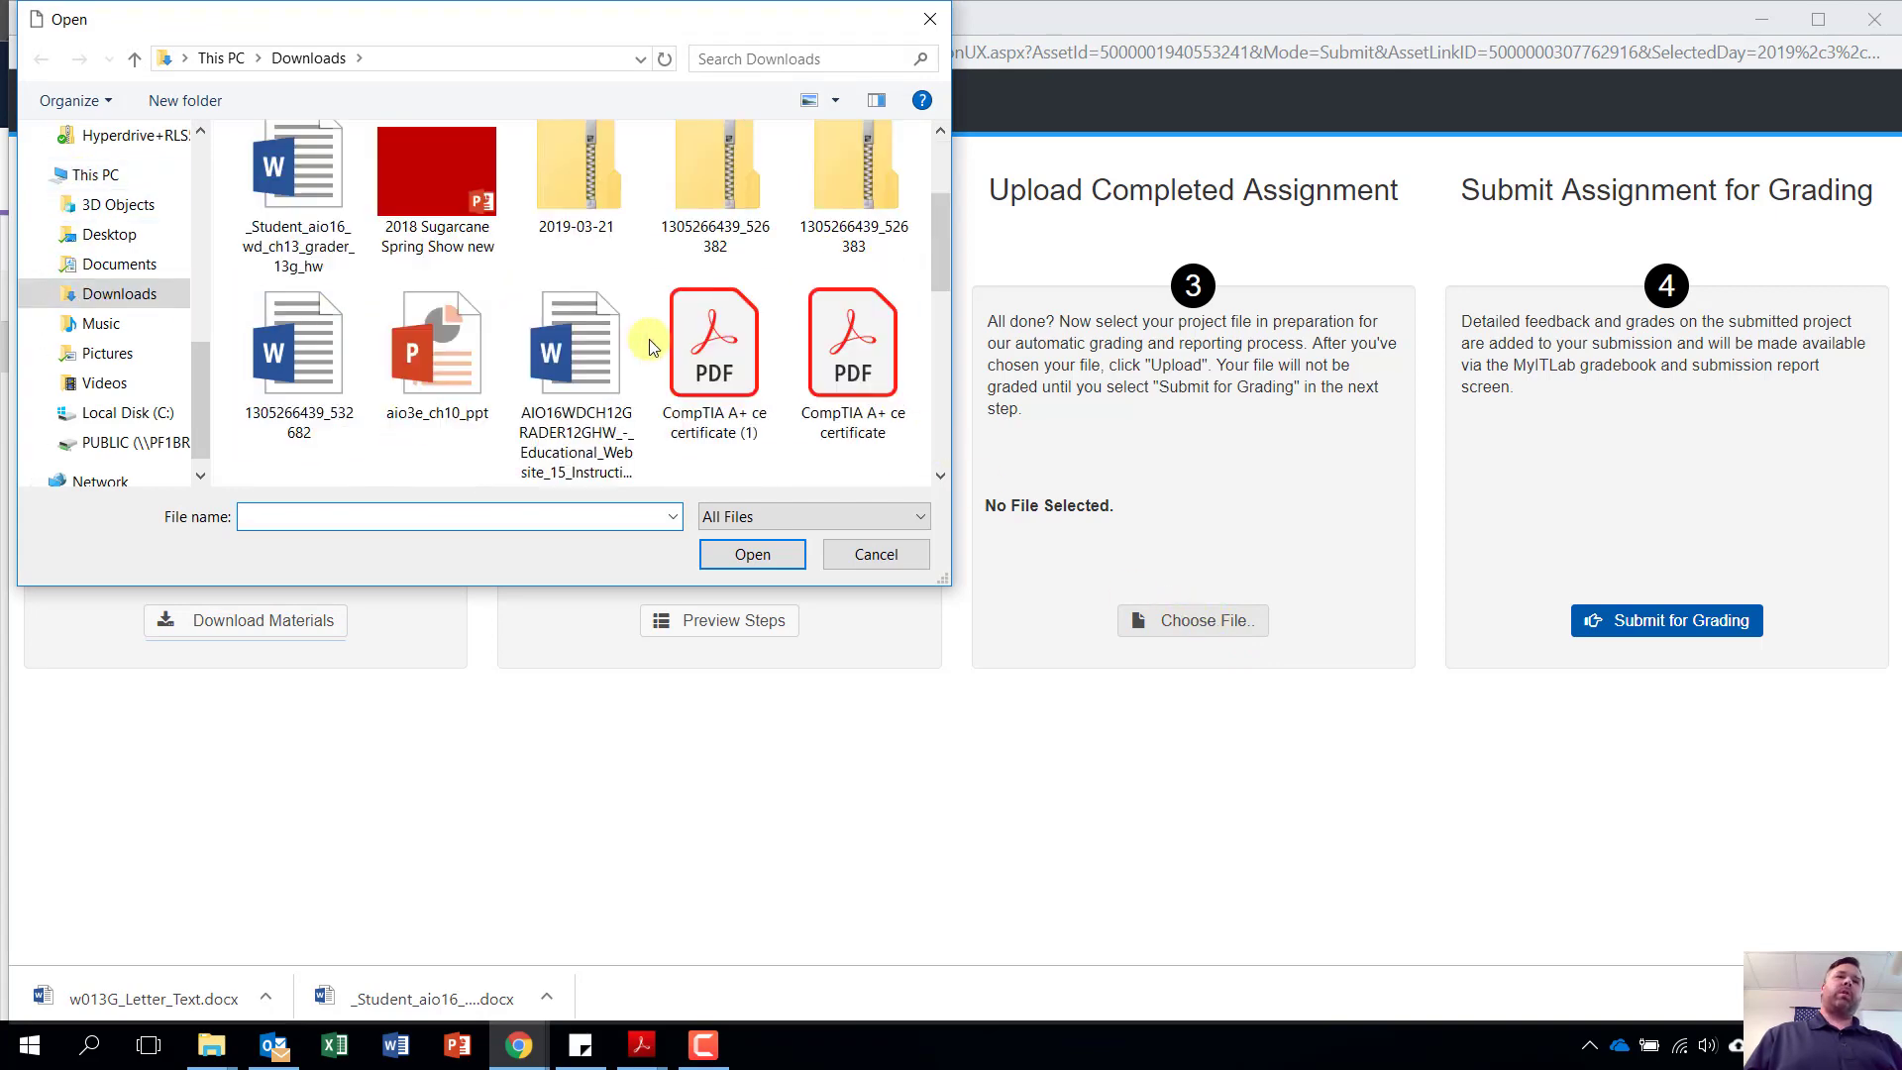
pyautogui.scroll(-2, 654, 343)
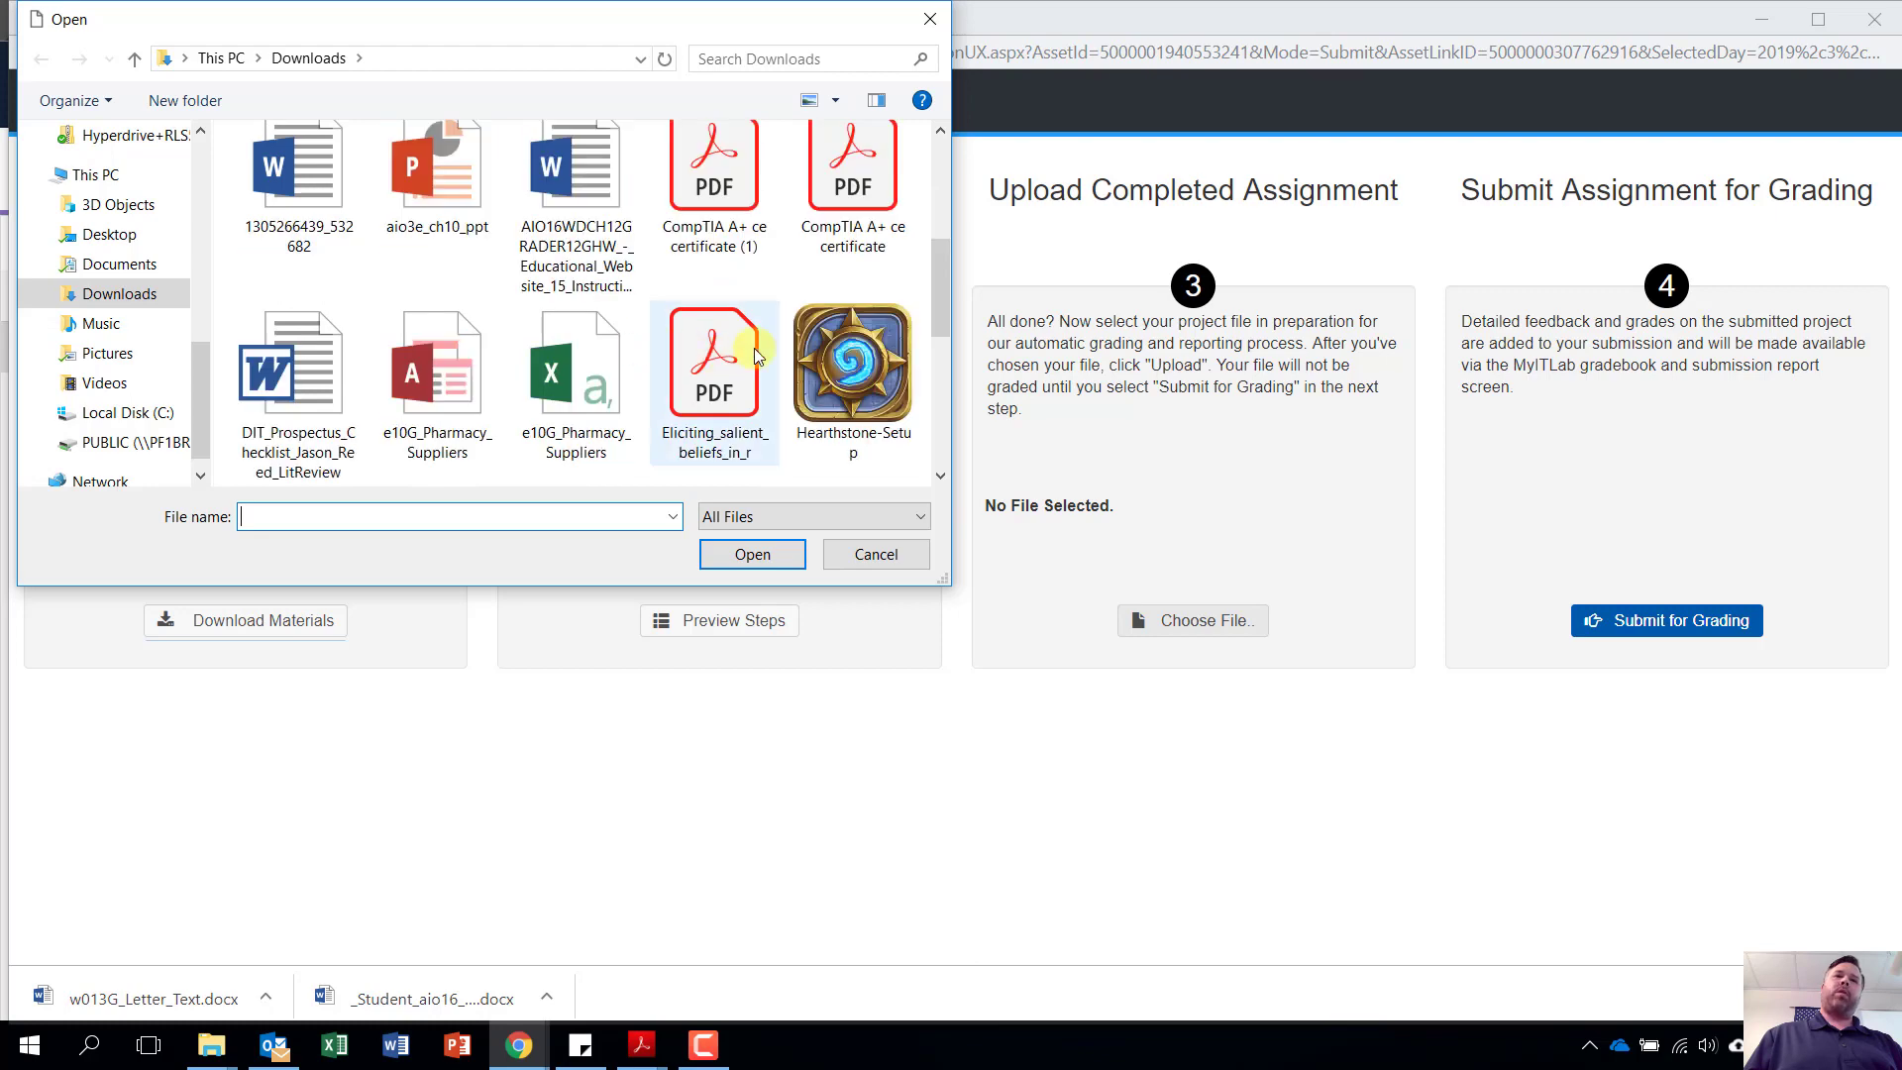
pyautogui.scroll(-3, 593, 366)
pyautogui.scroll(-2, 584, 294)
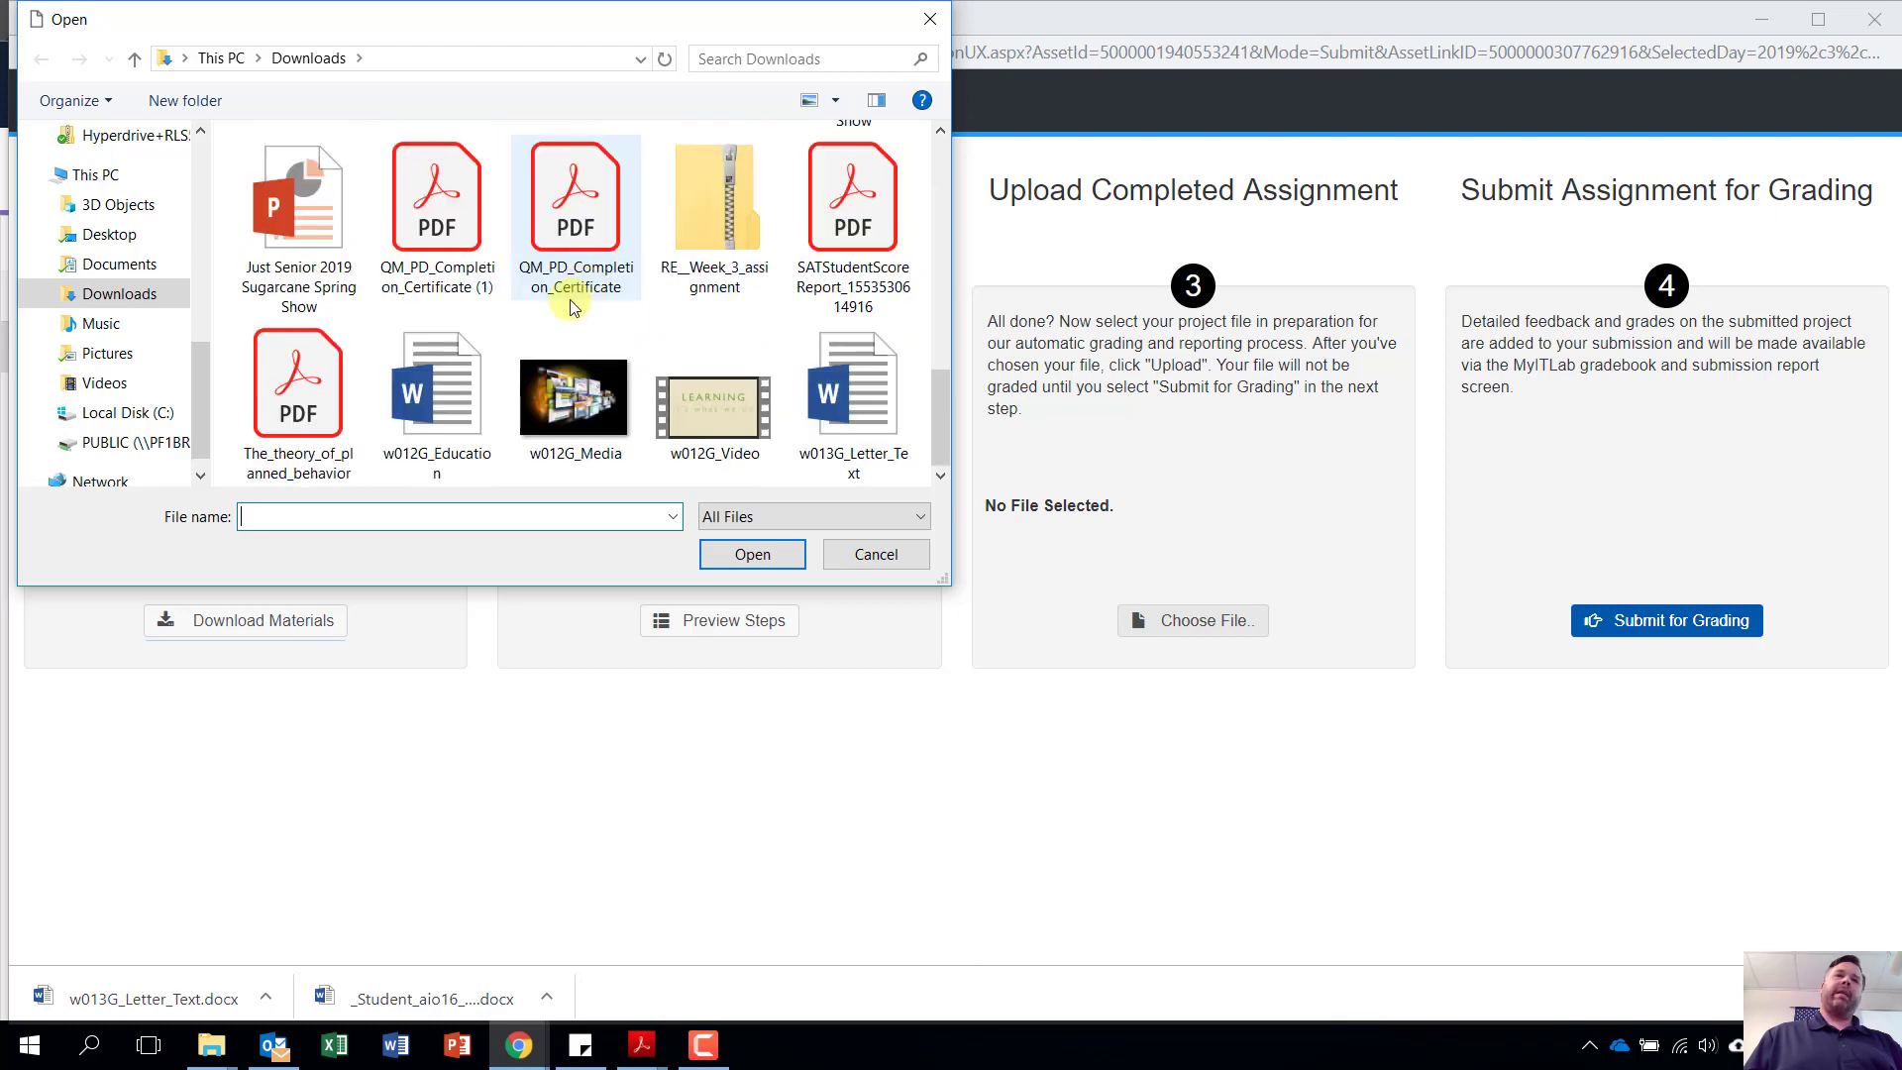
pyautogui.scroll(2, 580, 406)
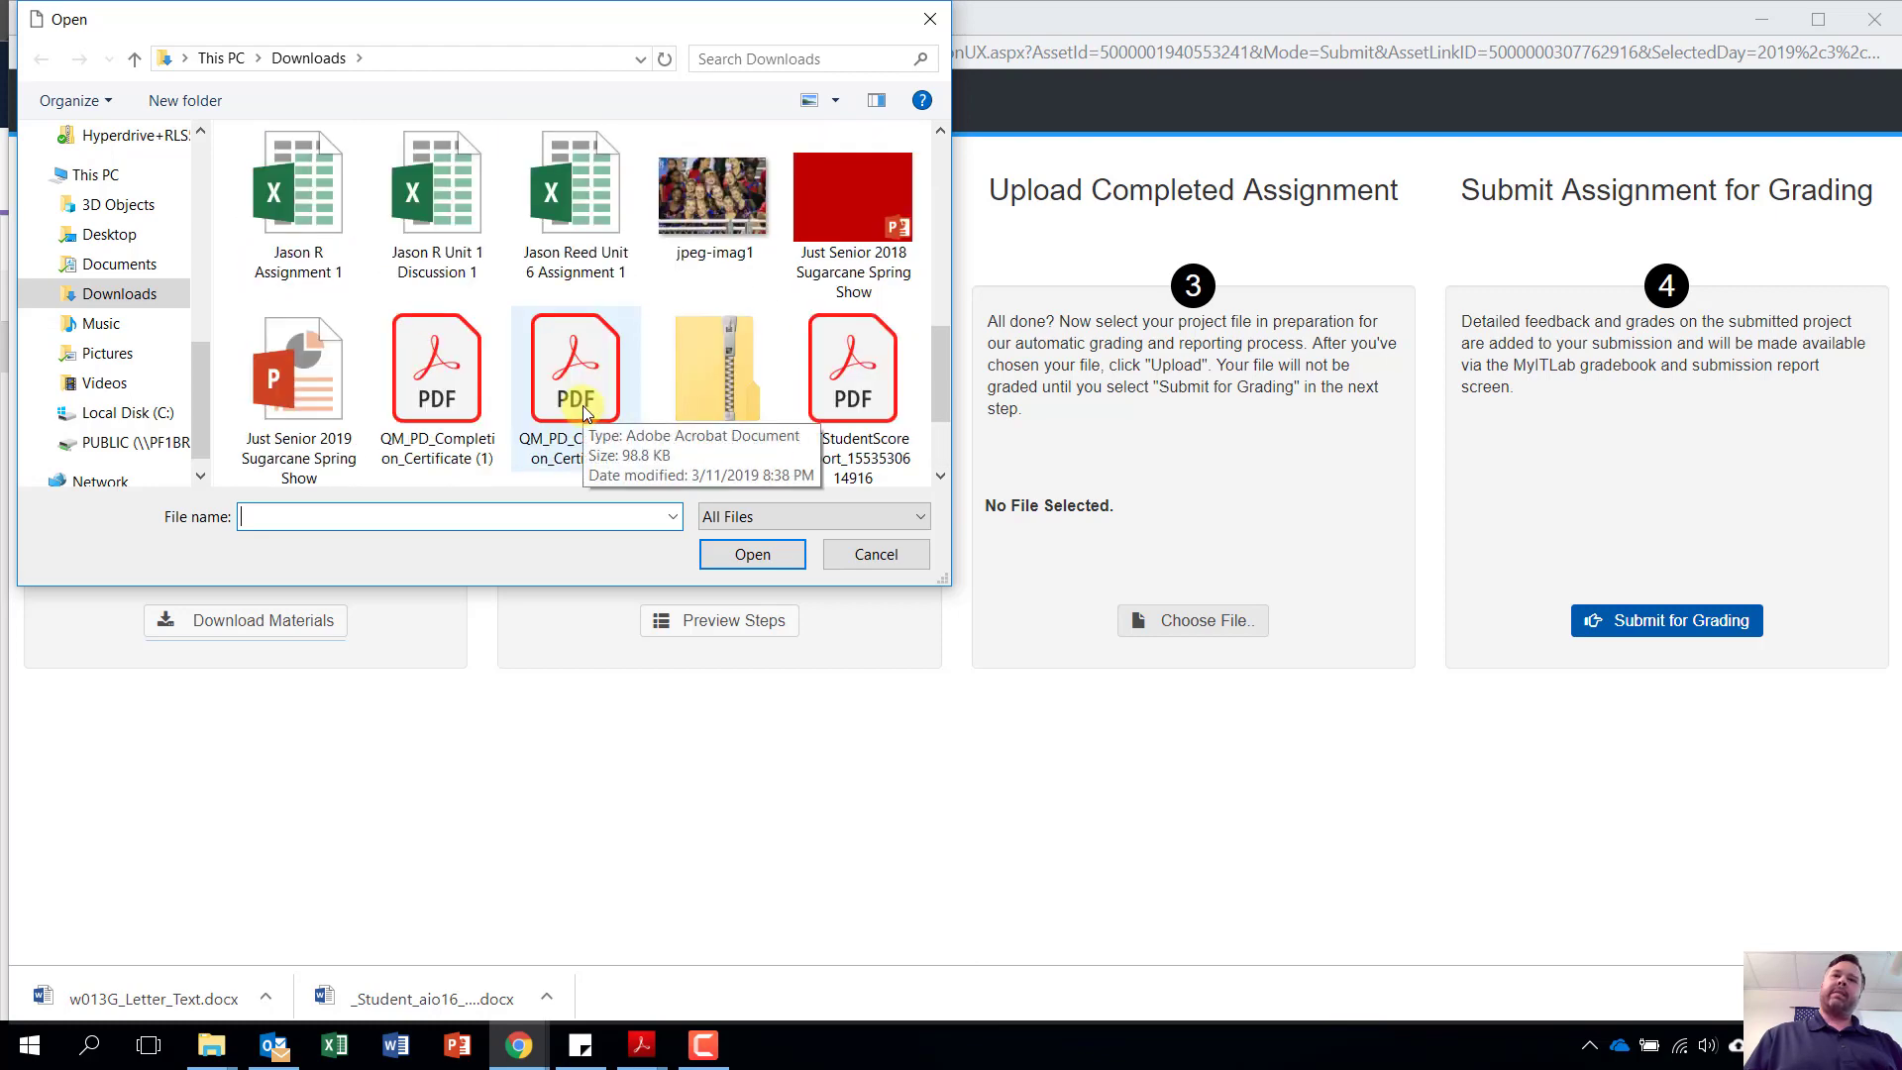
pyautogui.scroll(5, 584, 412)
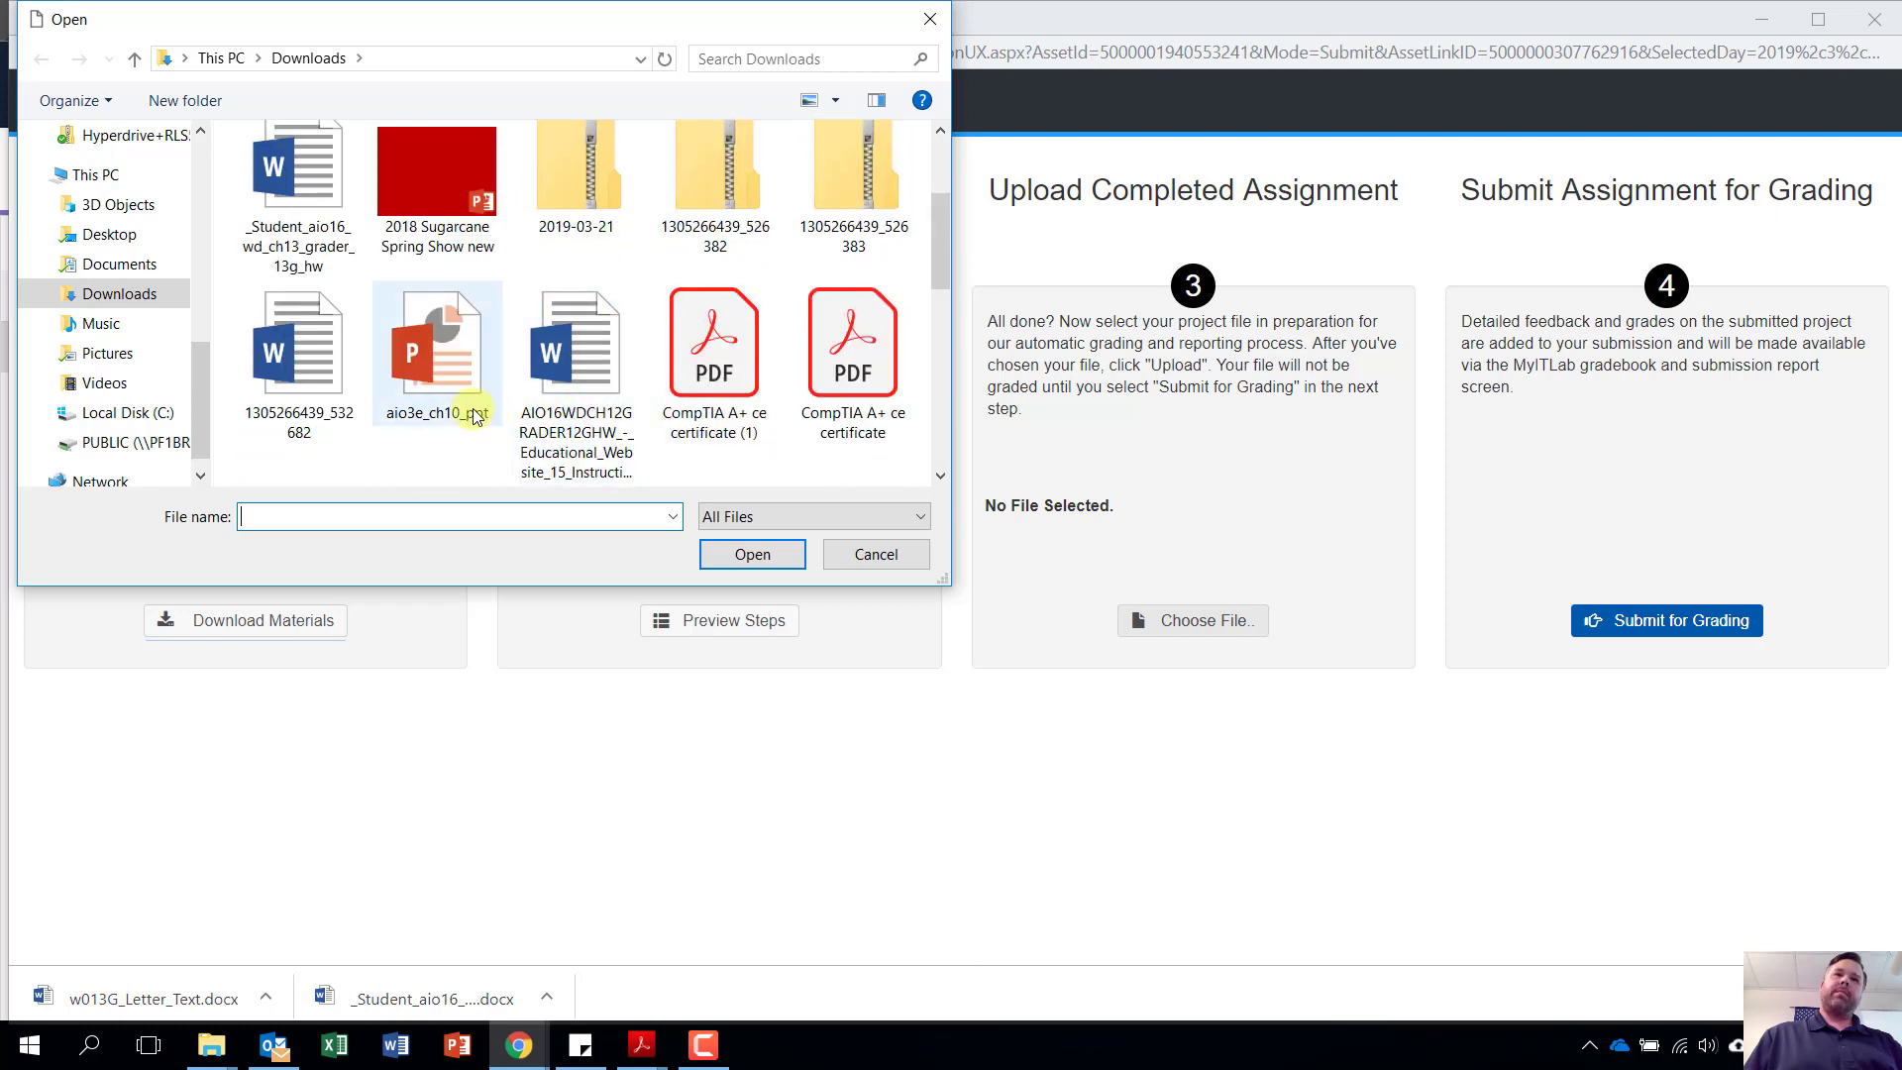
pyautogui.scroll(1, 337, 277)
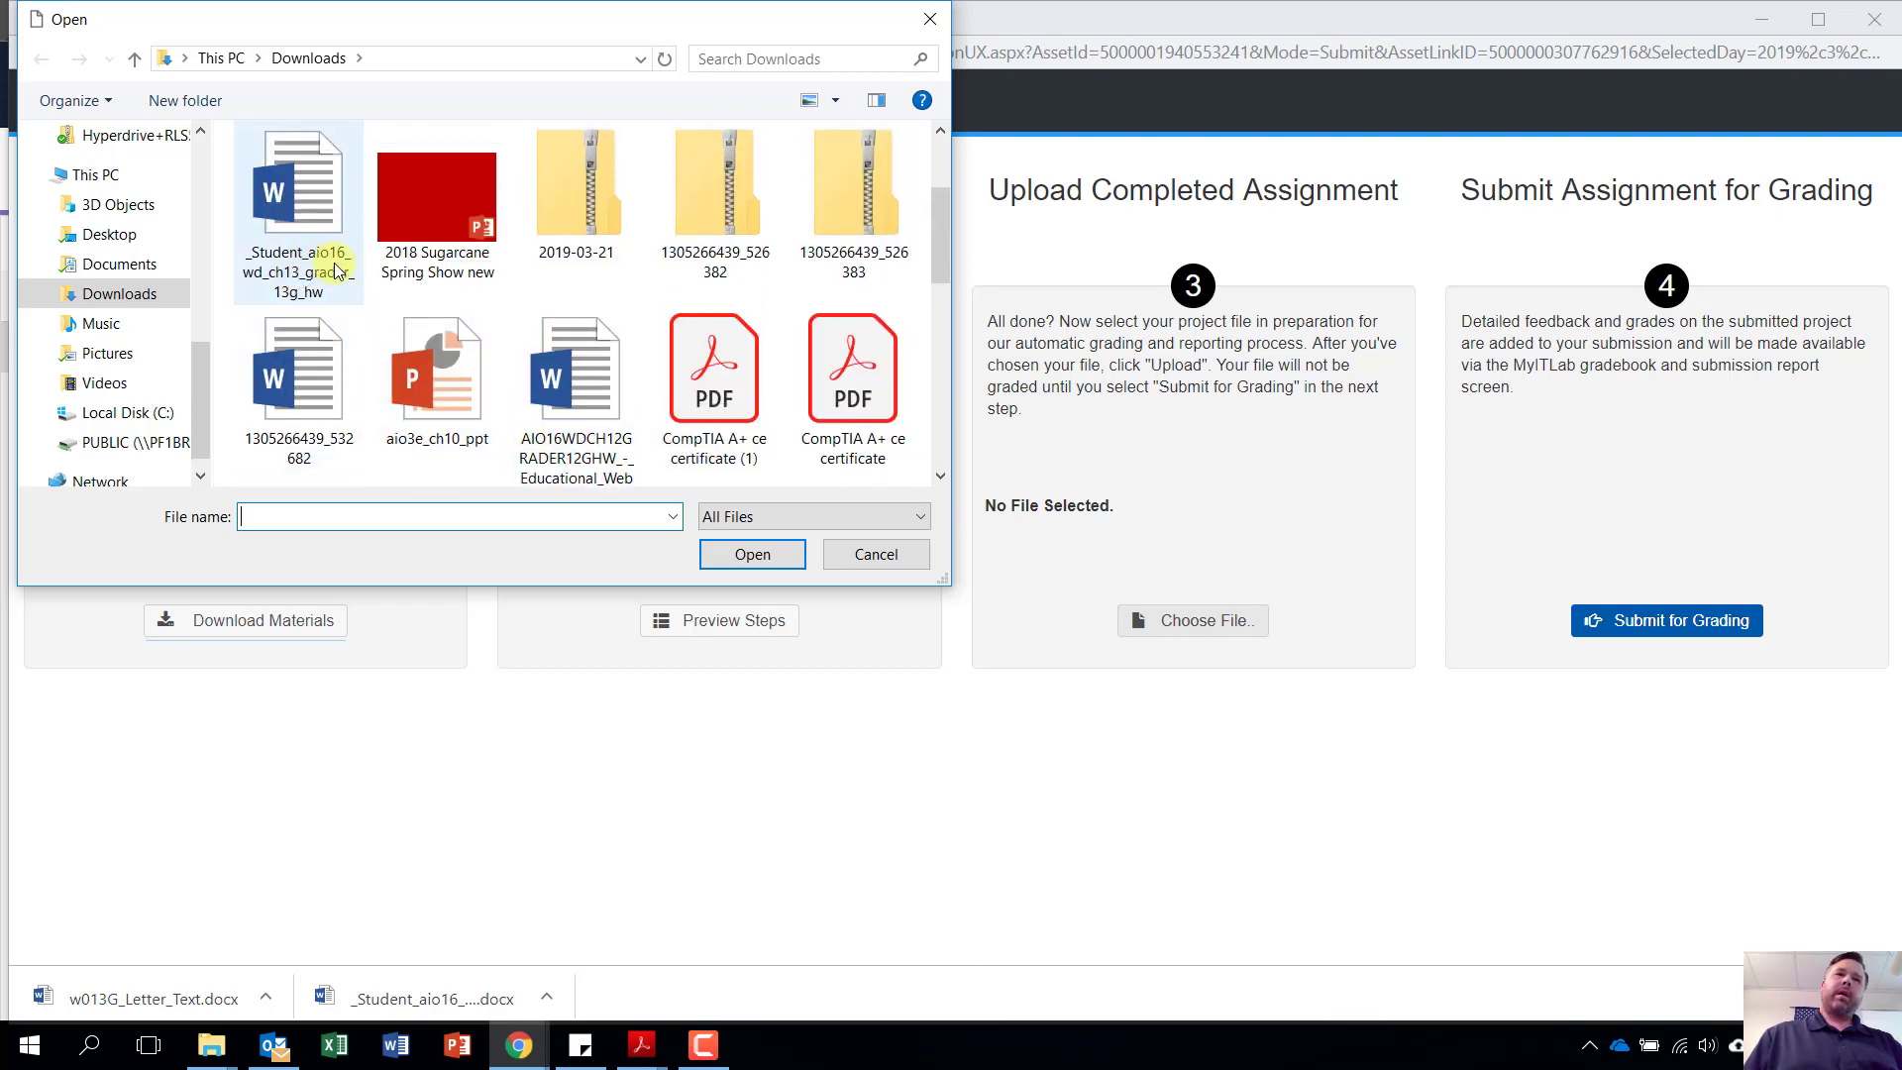
pyautogui.click(290, 226)
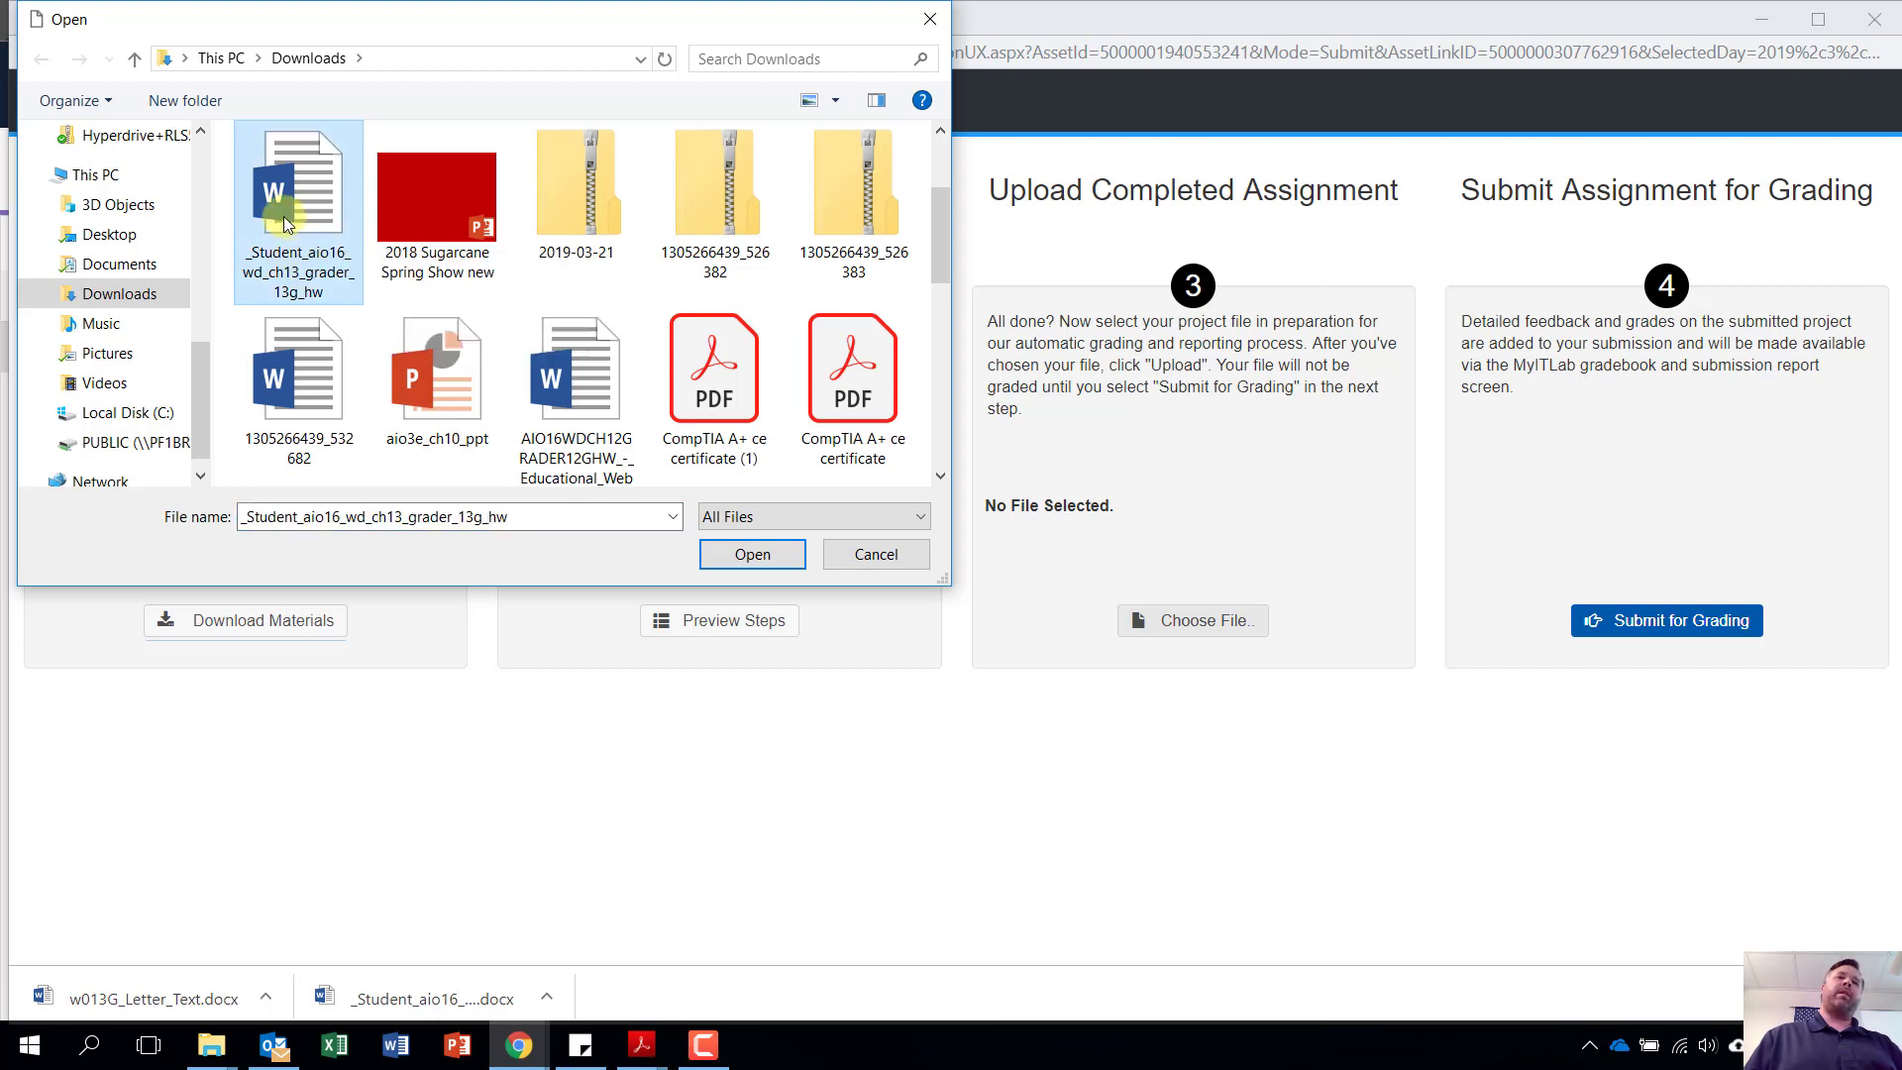
pyautogui.click(751, 554)
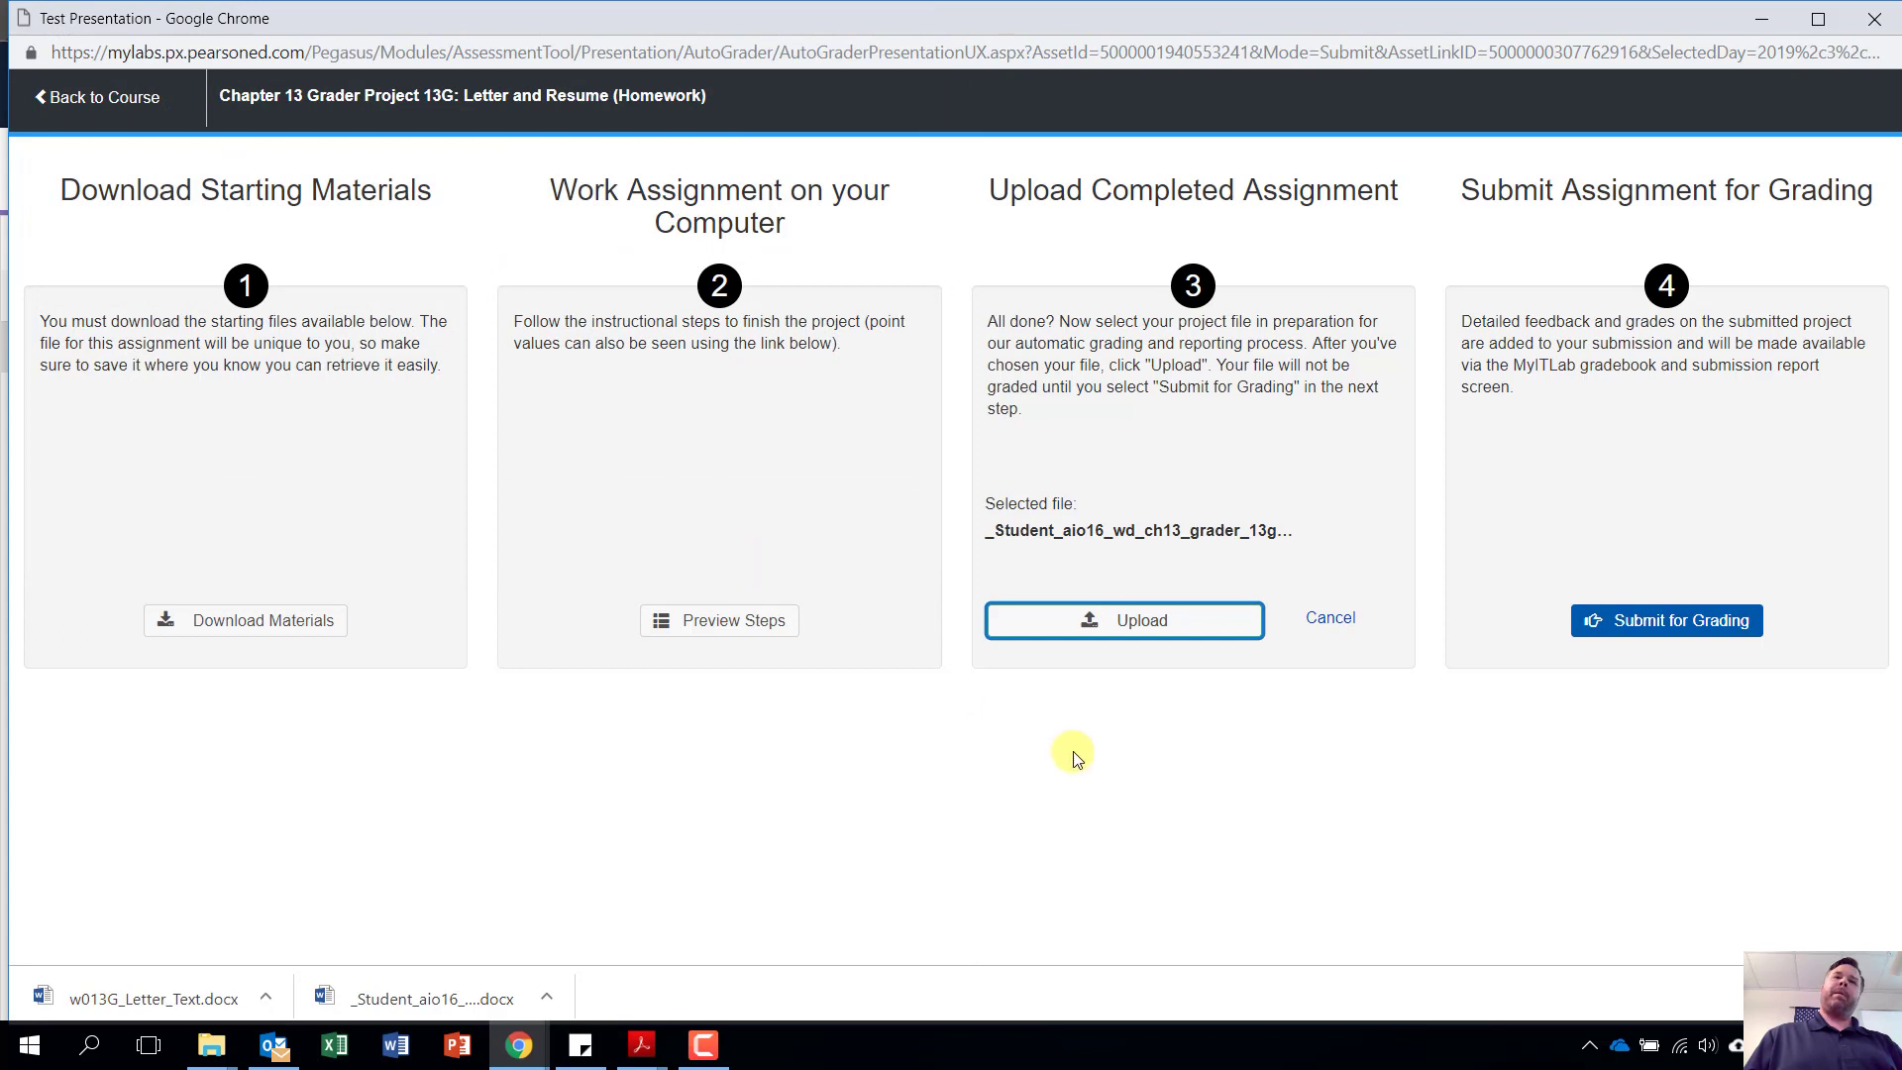
# Step: Upload the résumé, submit it for grading, and close the assignment
pyautogui.click(1106, 629)
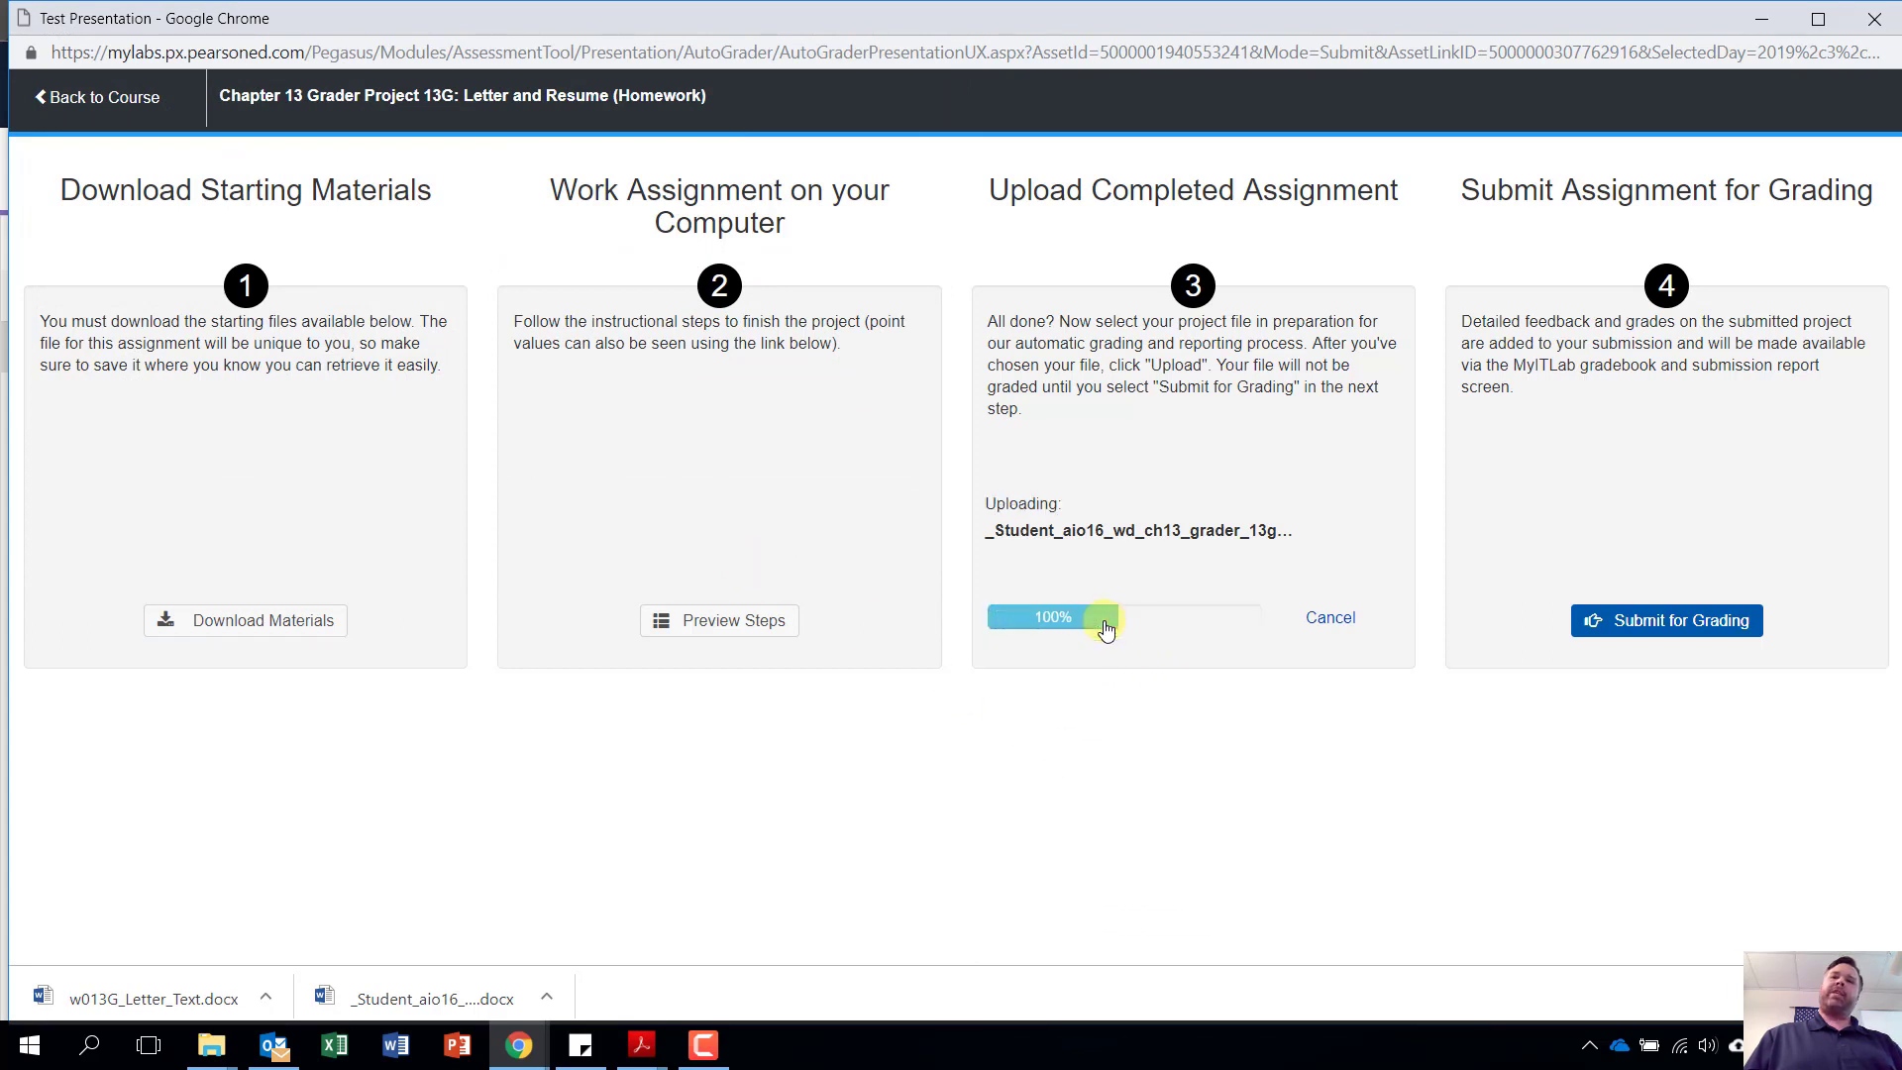
pyautogui.click(1691, 622)
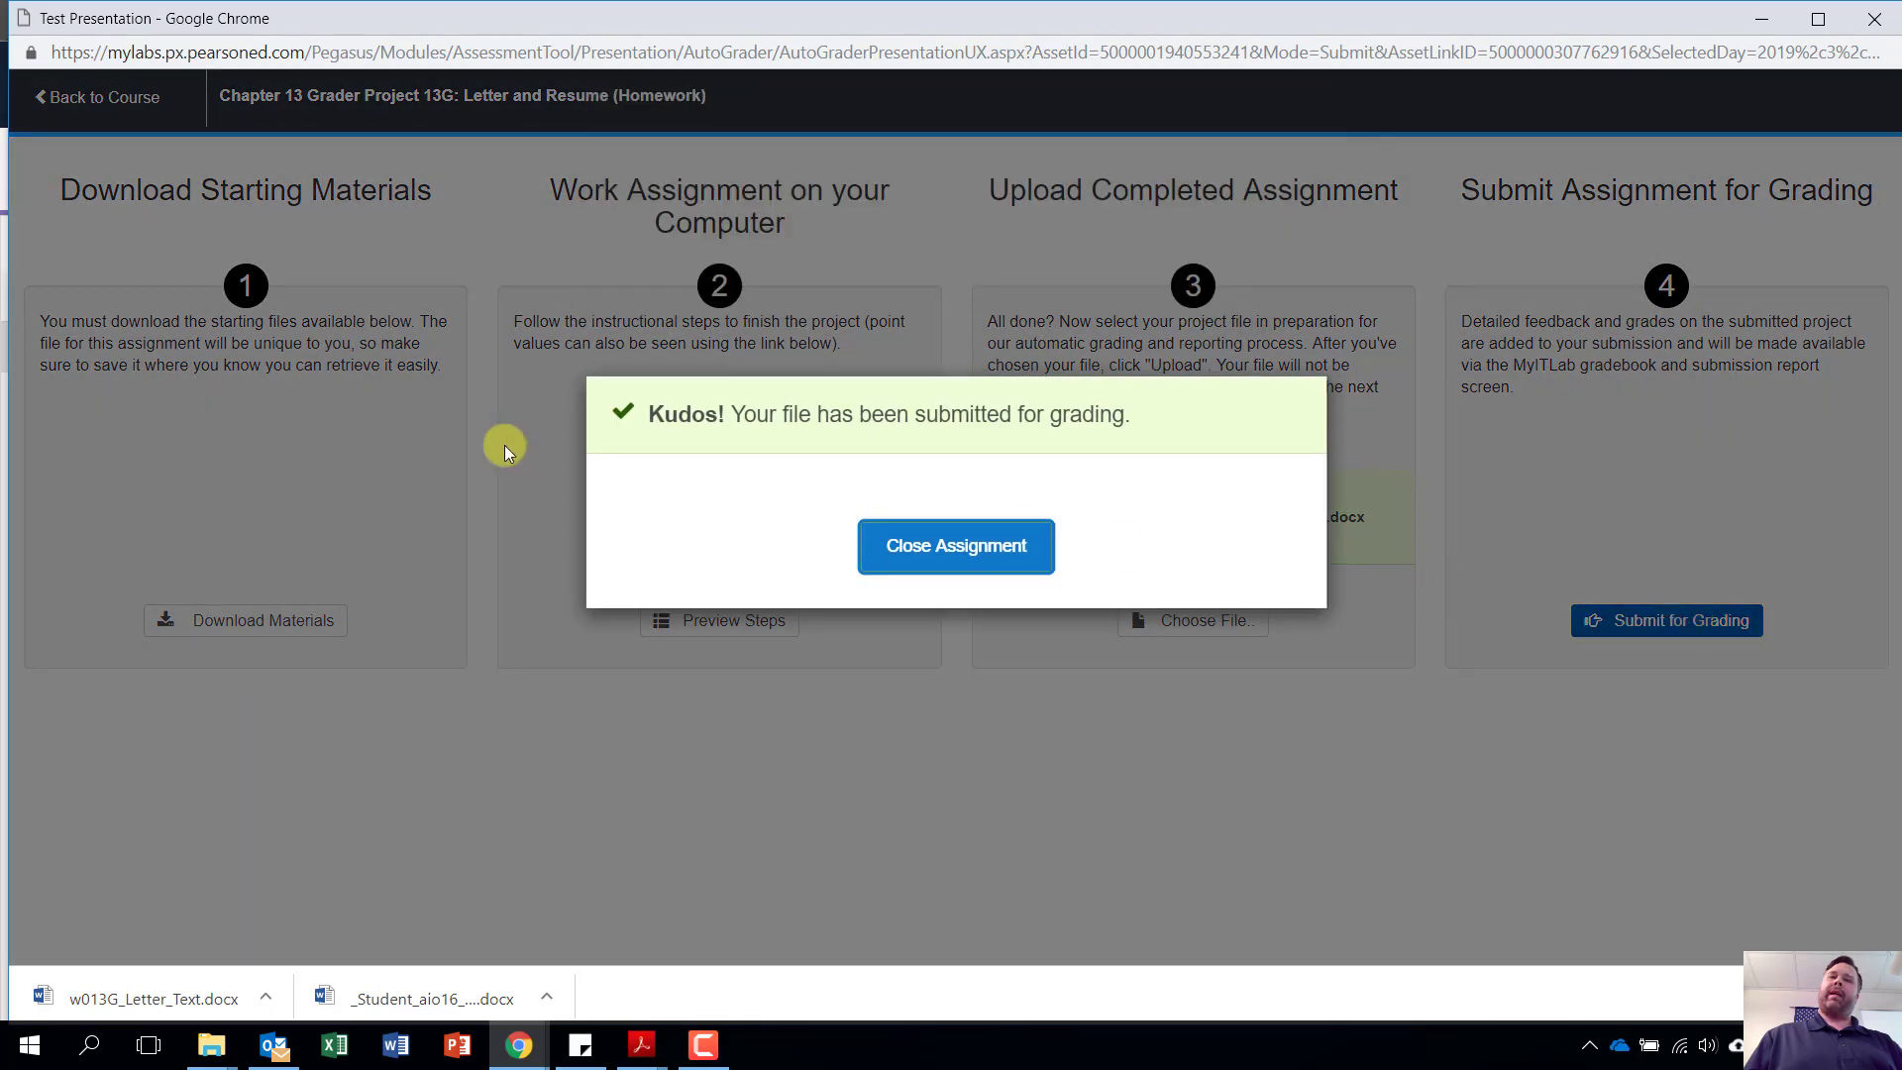
pyautogui.click(994, 560)
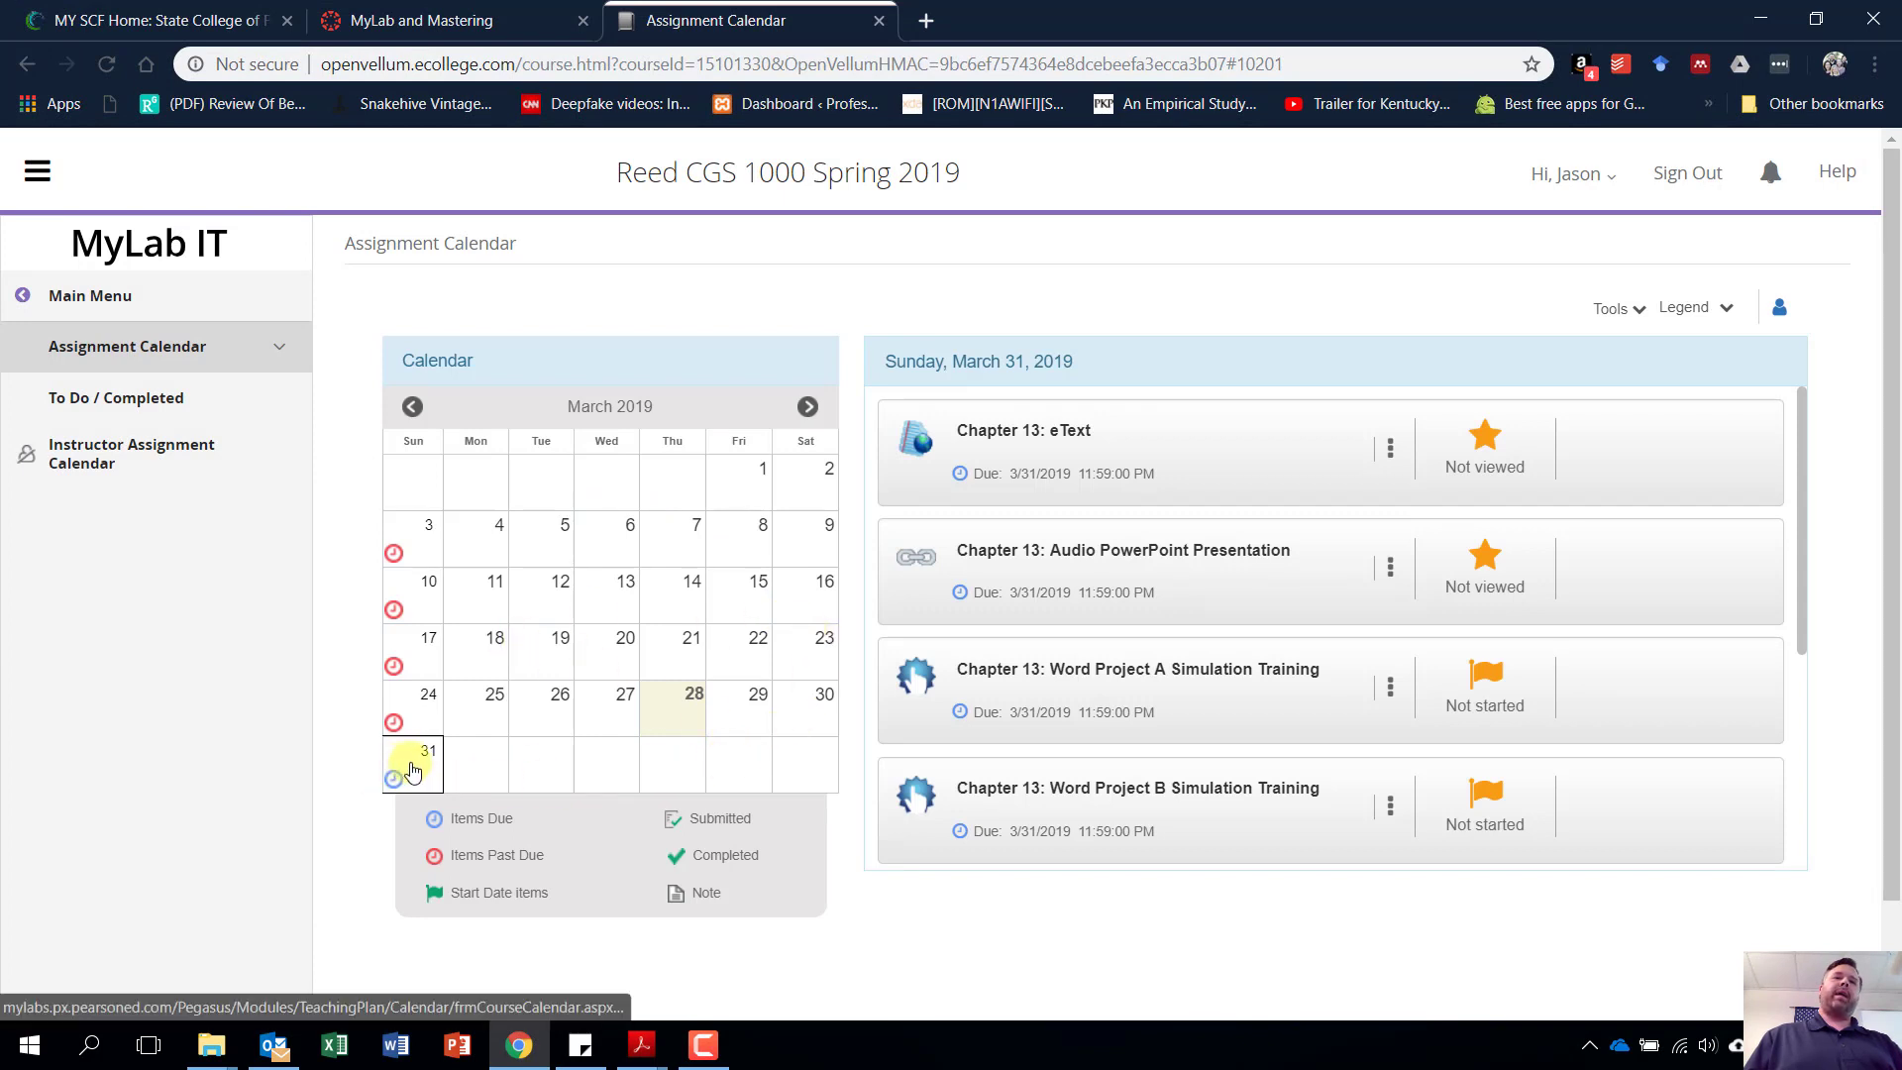
# Step: Open the submissions list for the Chapter 13 Grader Project 13G assignment
pyautogui.scroll(-4, 1053, 588)
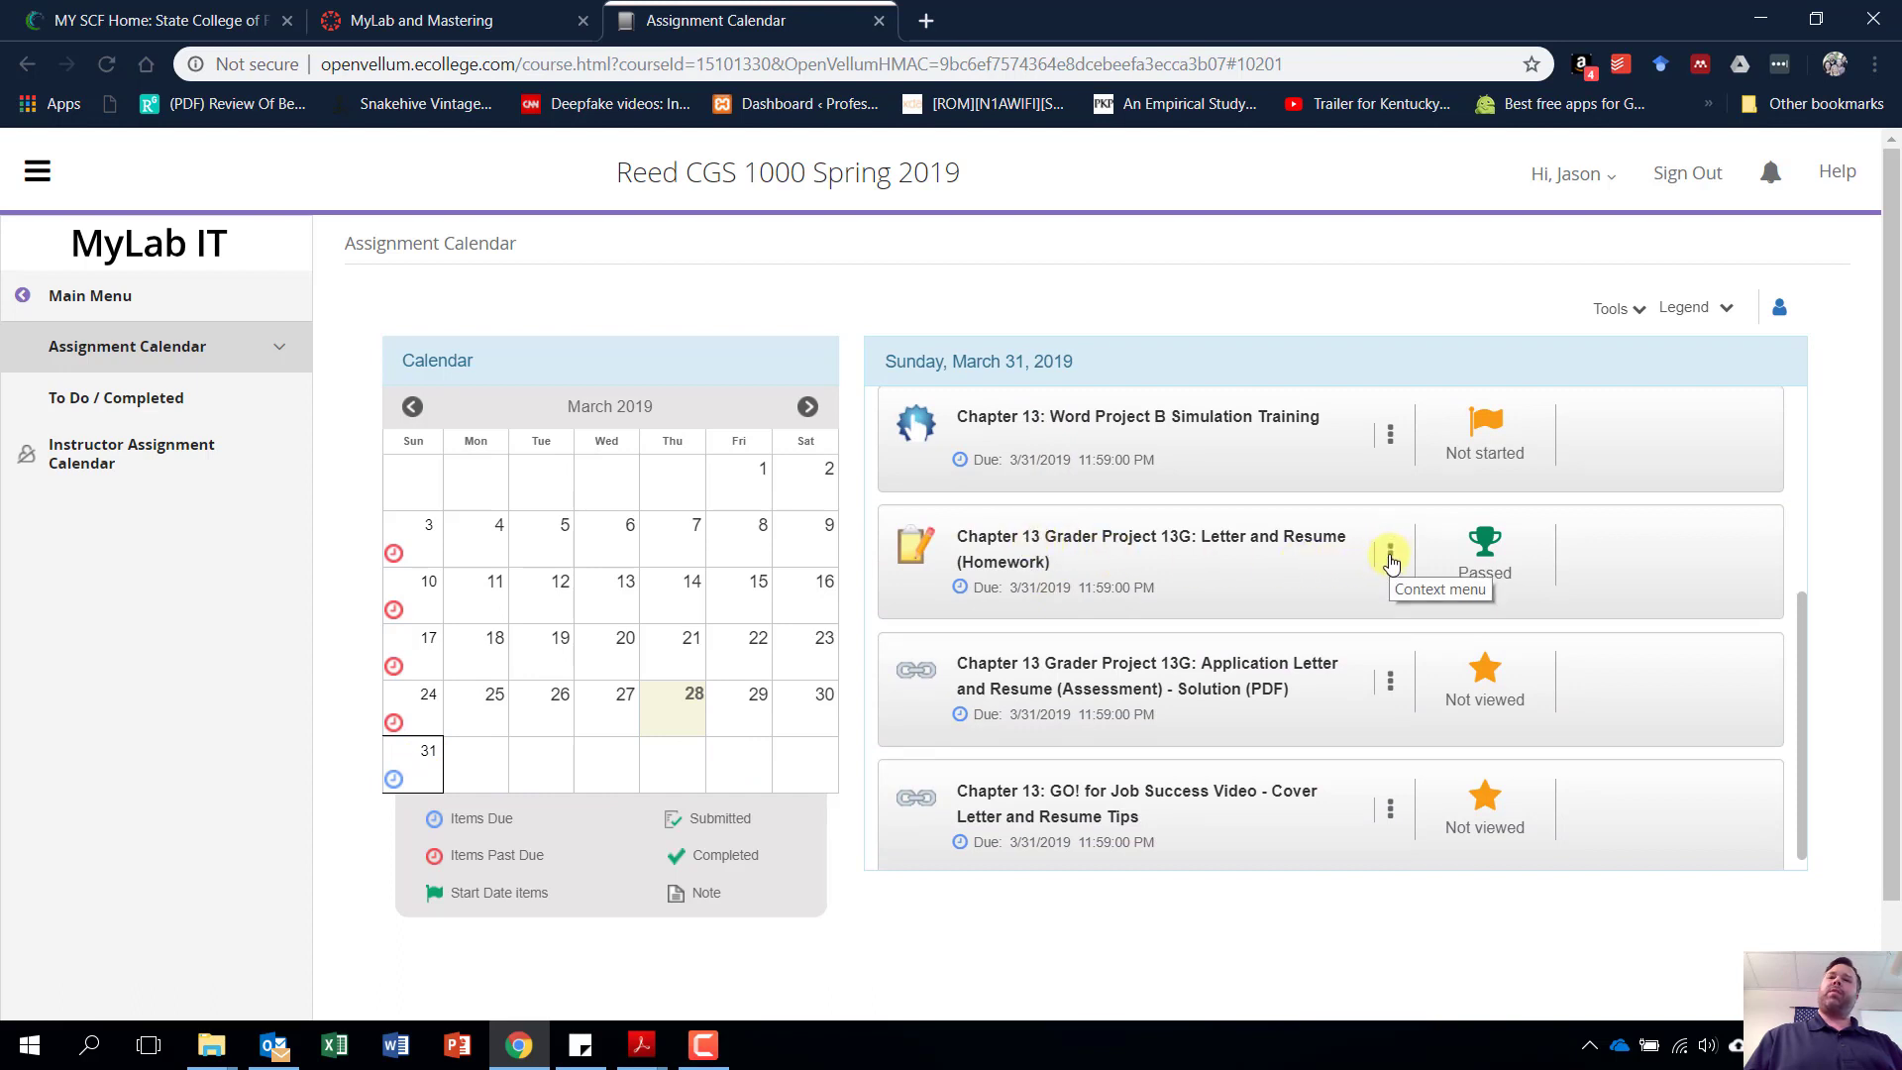
pyautogui.click(1391, 550)
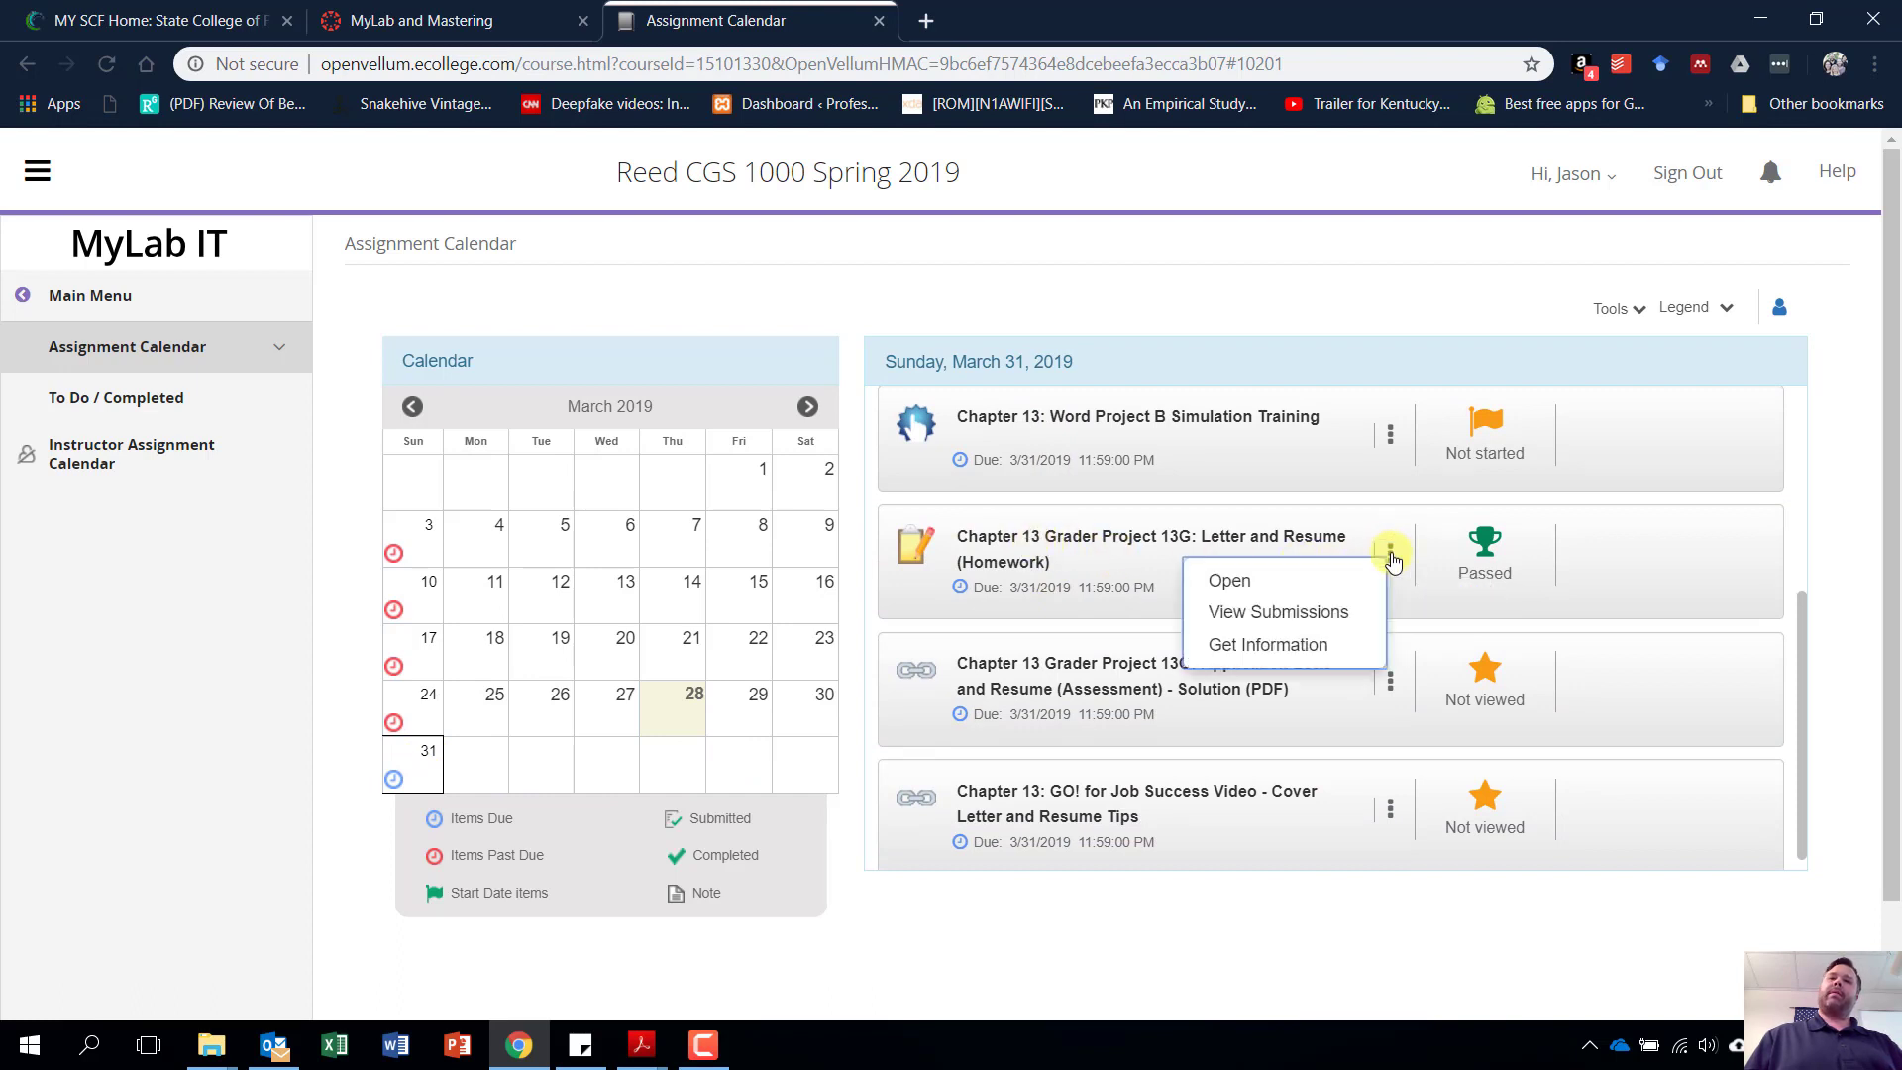
pyautogui.click(1313, 612)
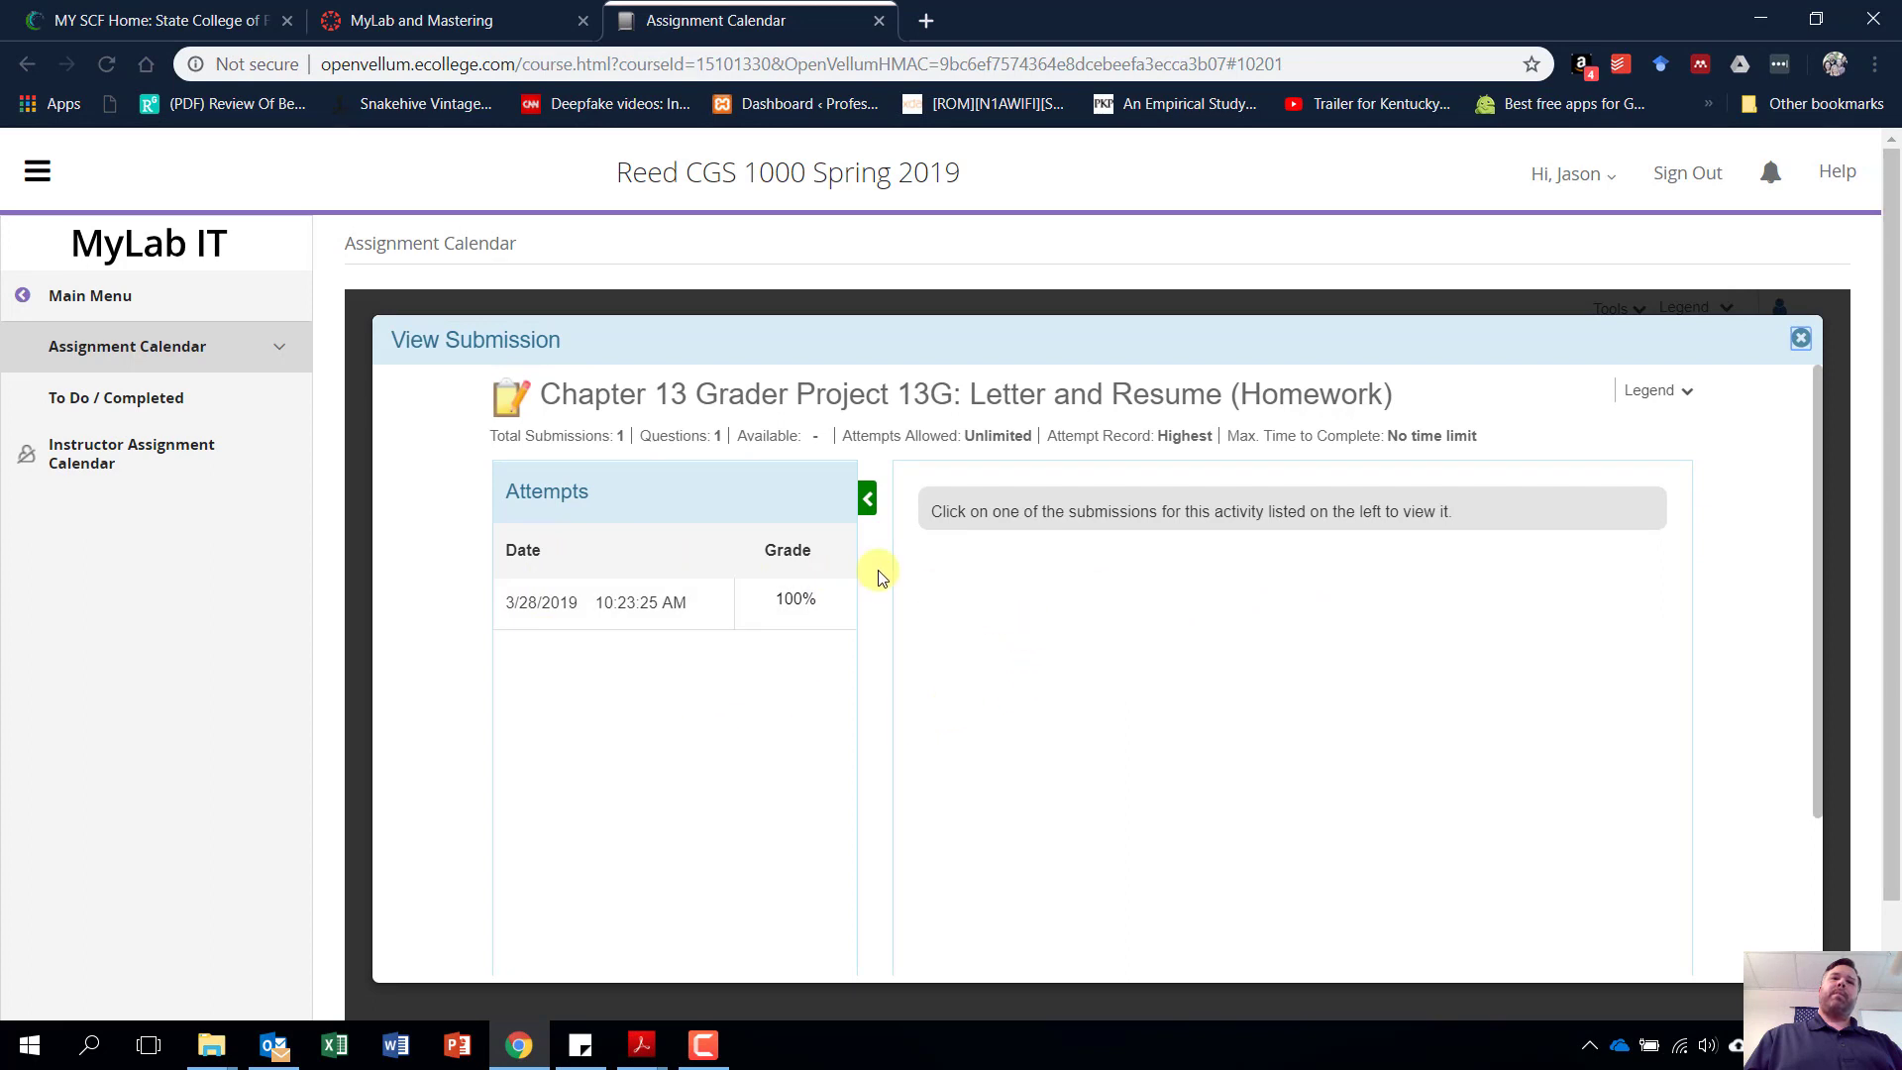
# Step: Open the 3/28/2019 attempt and review its Score Card Detail: 100%, 100 of 100 points
pyautogui.click(684, 604)
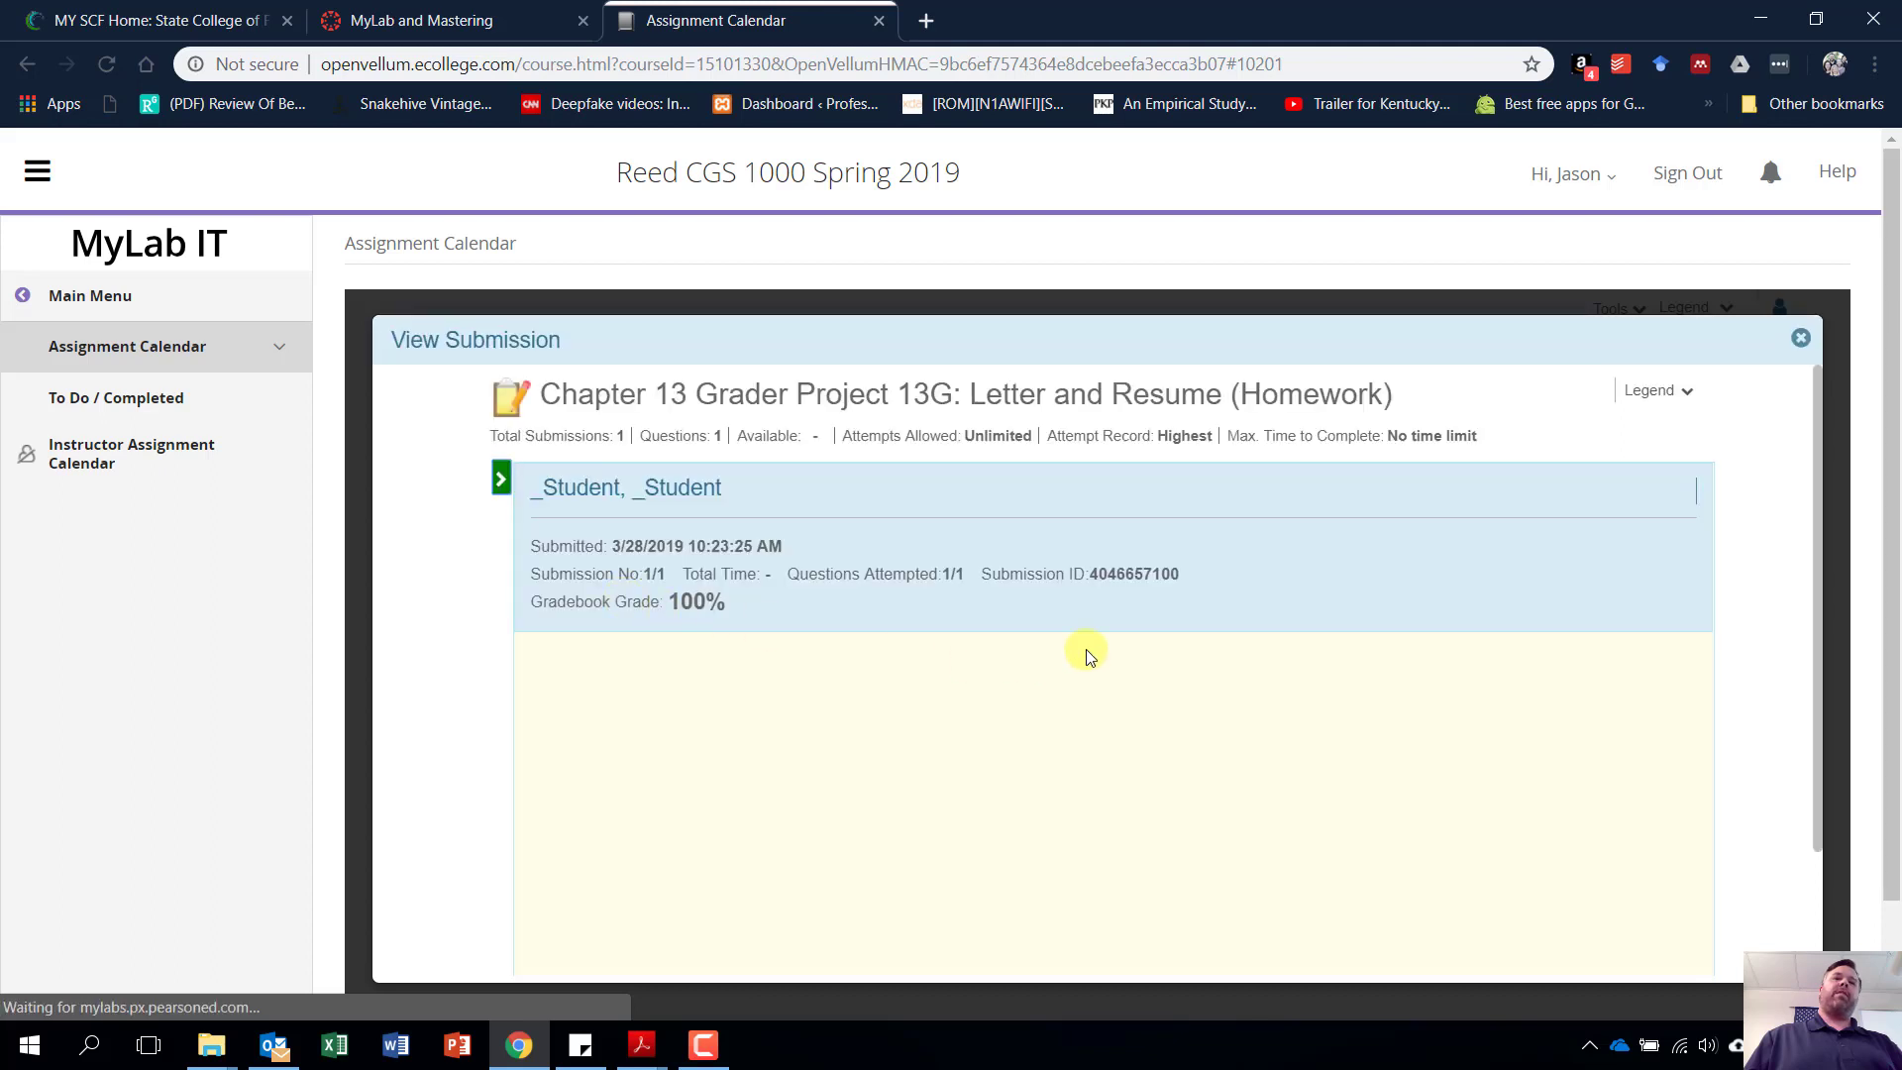
pyautogui.scroll(-1, 1090, 654)
pyautogui.scroll(-10, 1040, 768)
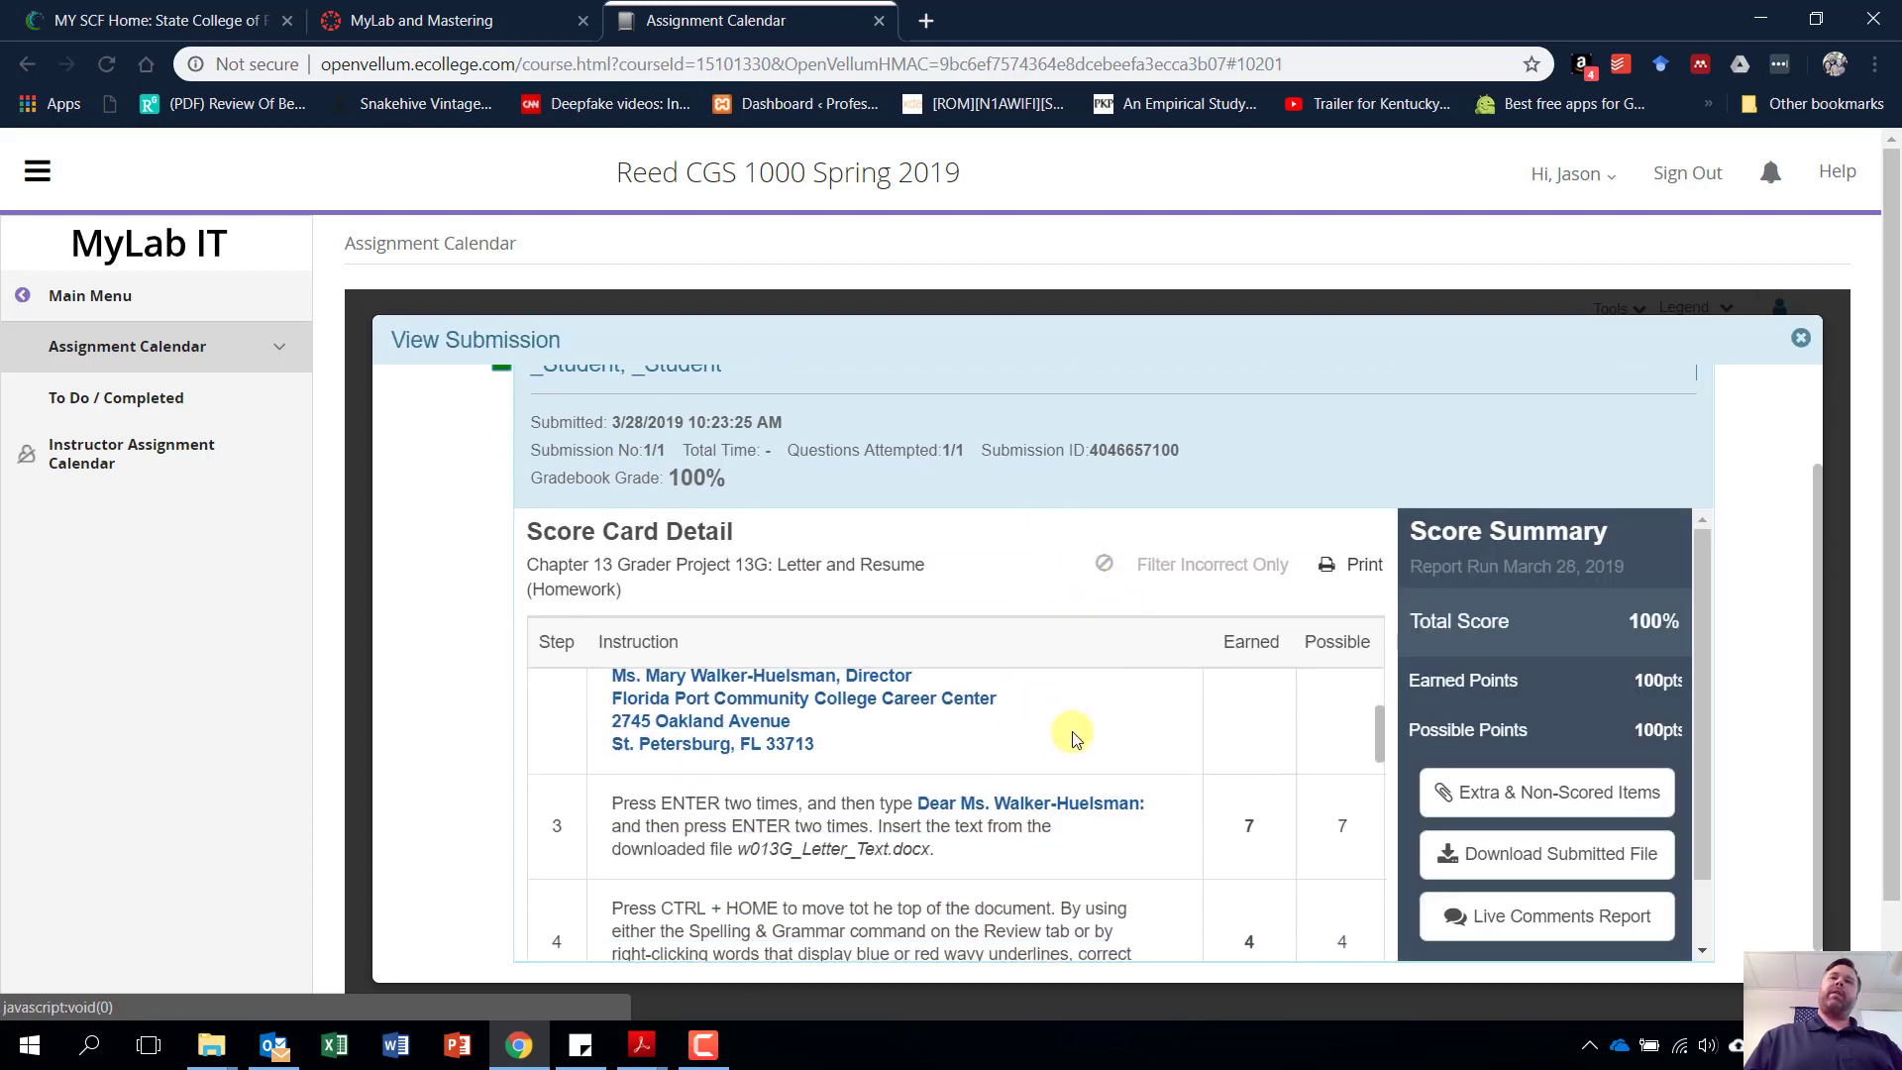
pyautogui.scroll(-10, 1068, 761)
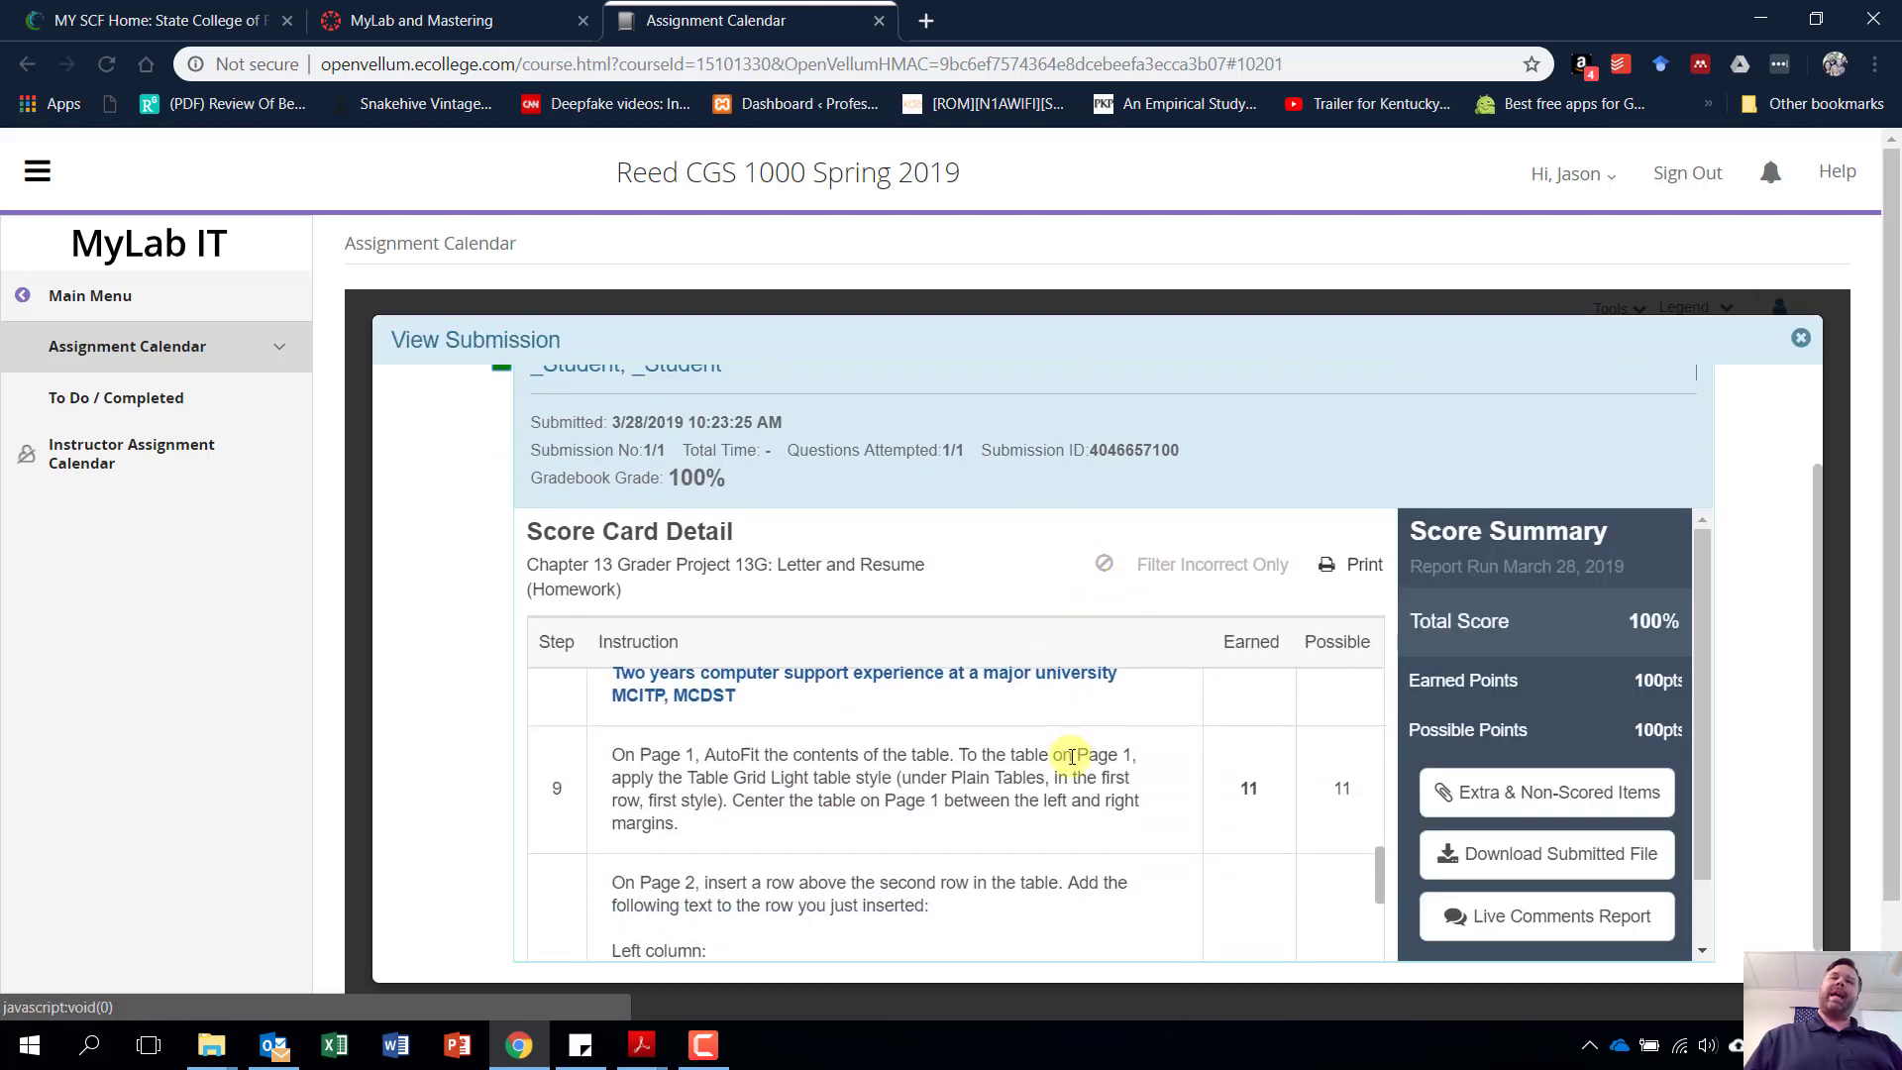
pyautogui.scroll(10, 1140, 803)
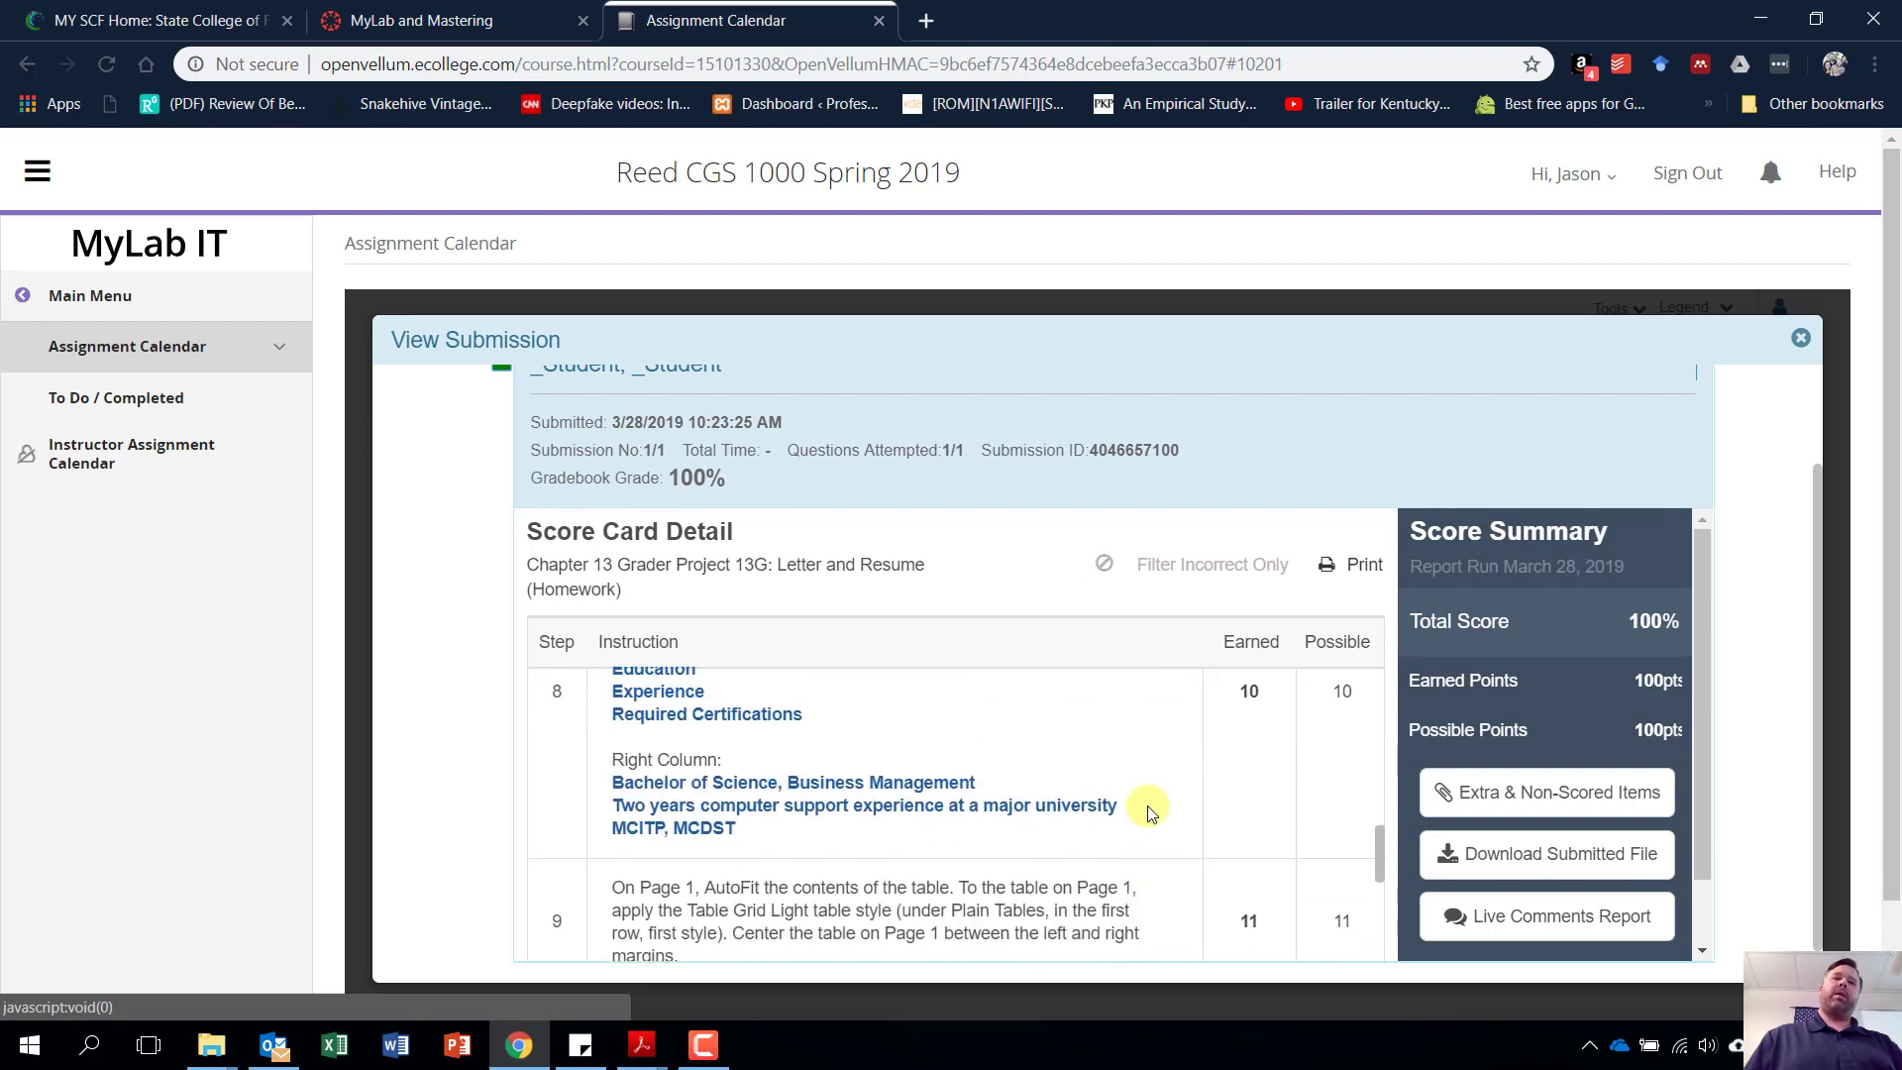